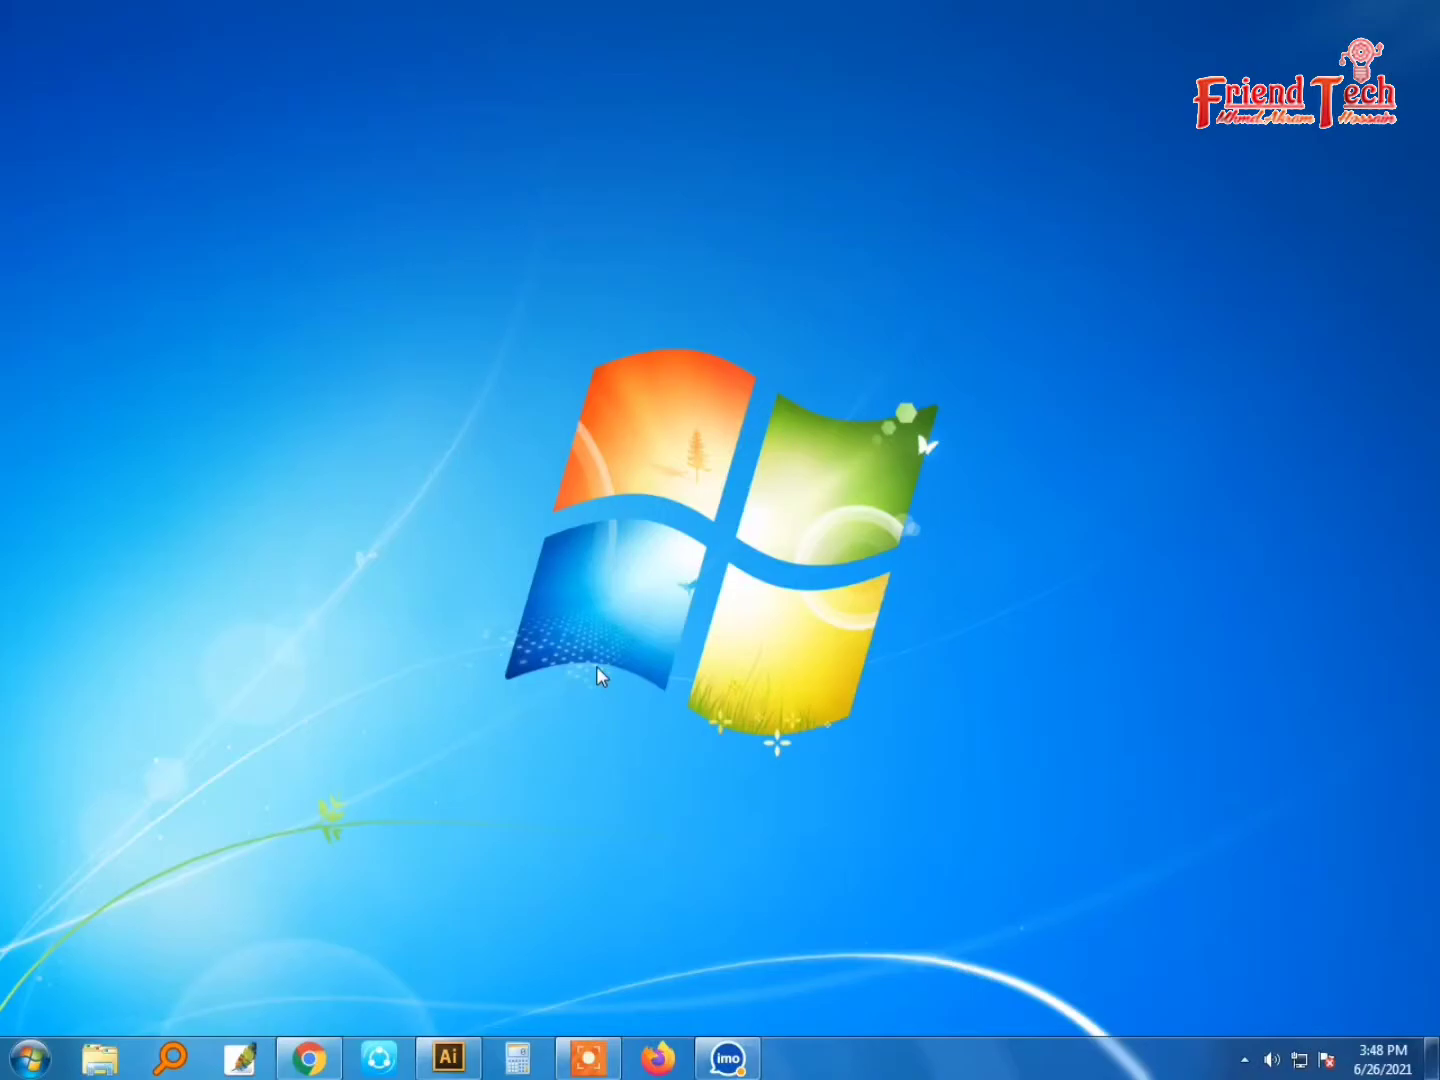
# Step: Bring up the jersey document, zoom into the finished sample, then pan to the blank XL template
pyautogui.click(449, 1058)
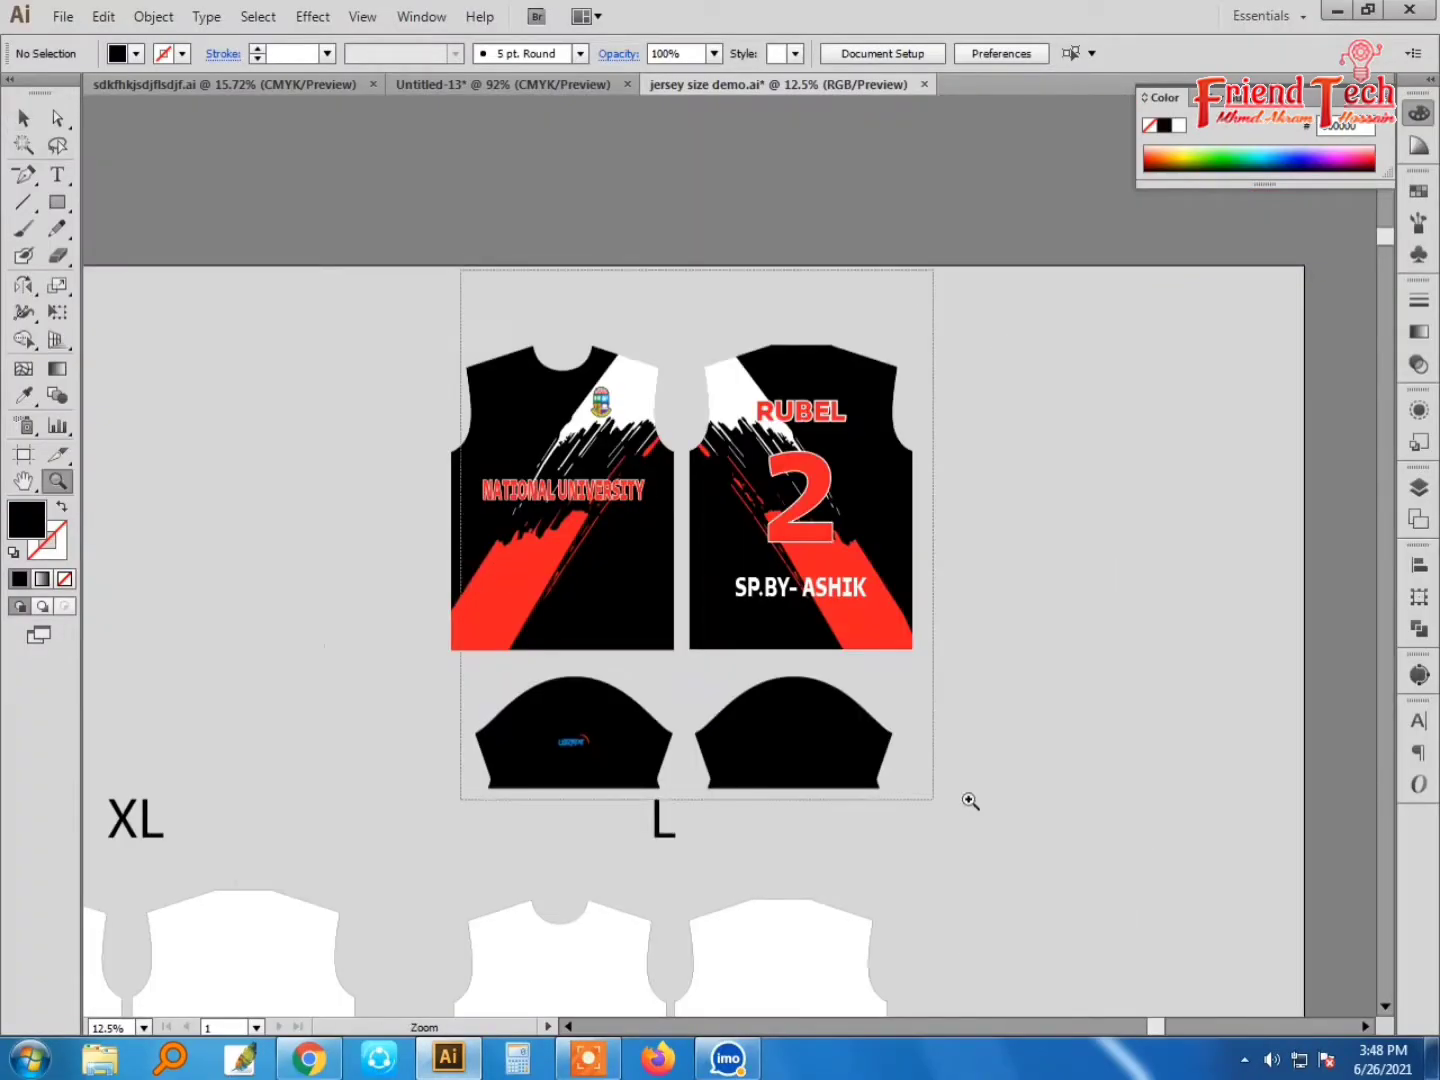
pyautogui.moveTo(470, 264); pyautogui.dragTo(941, 797)
pyautogui.press('v')
pyautogui.moveTo(683, 537); pyautogui.dragTo(674, 492)
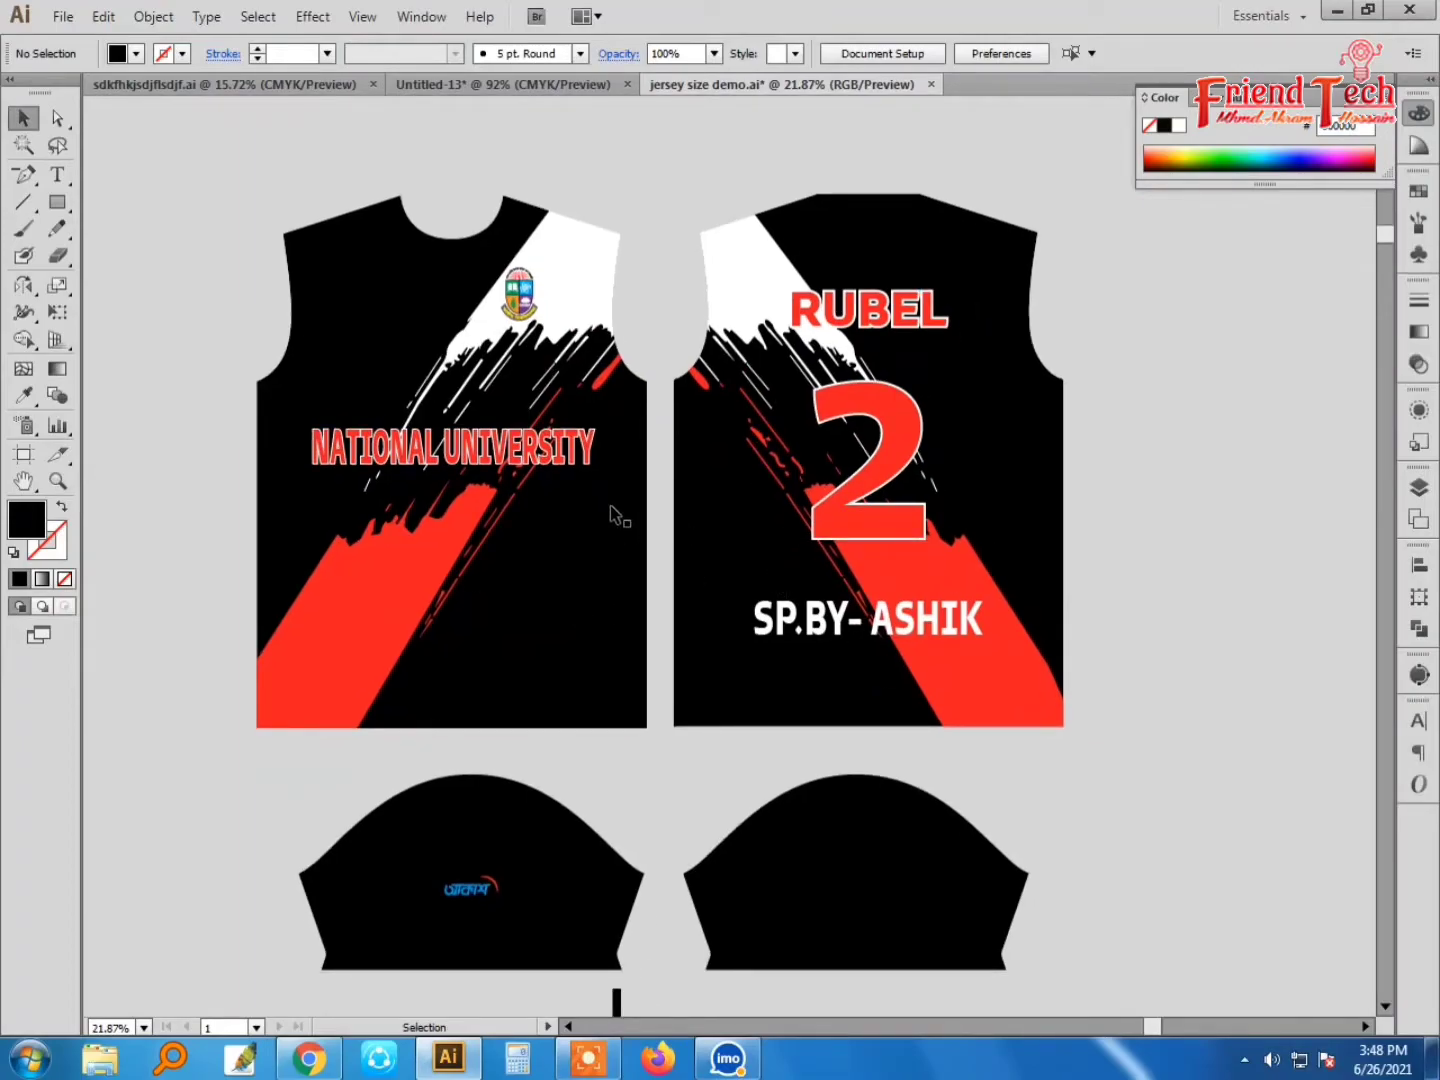
pyautogui.press('space')
pyautogui.hotkey('ctrl', '-')
pyautogui.moveTo(684, 625)
pyautogui.mouseDown()
pyautogui.moveTo(857, 472)
pyautogui.moveTo(541, 805)
pyautogui.mouseUp()
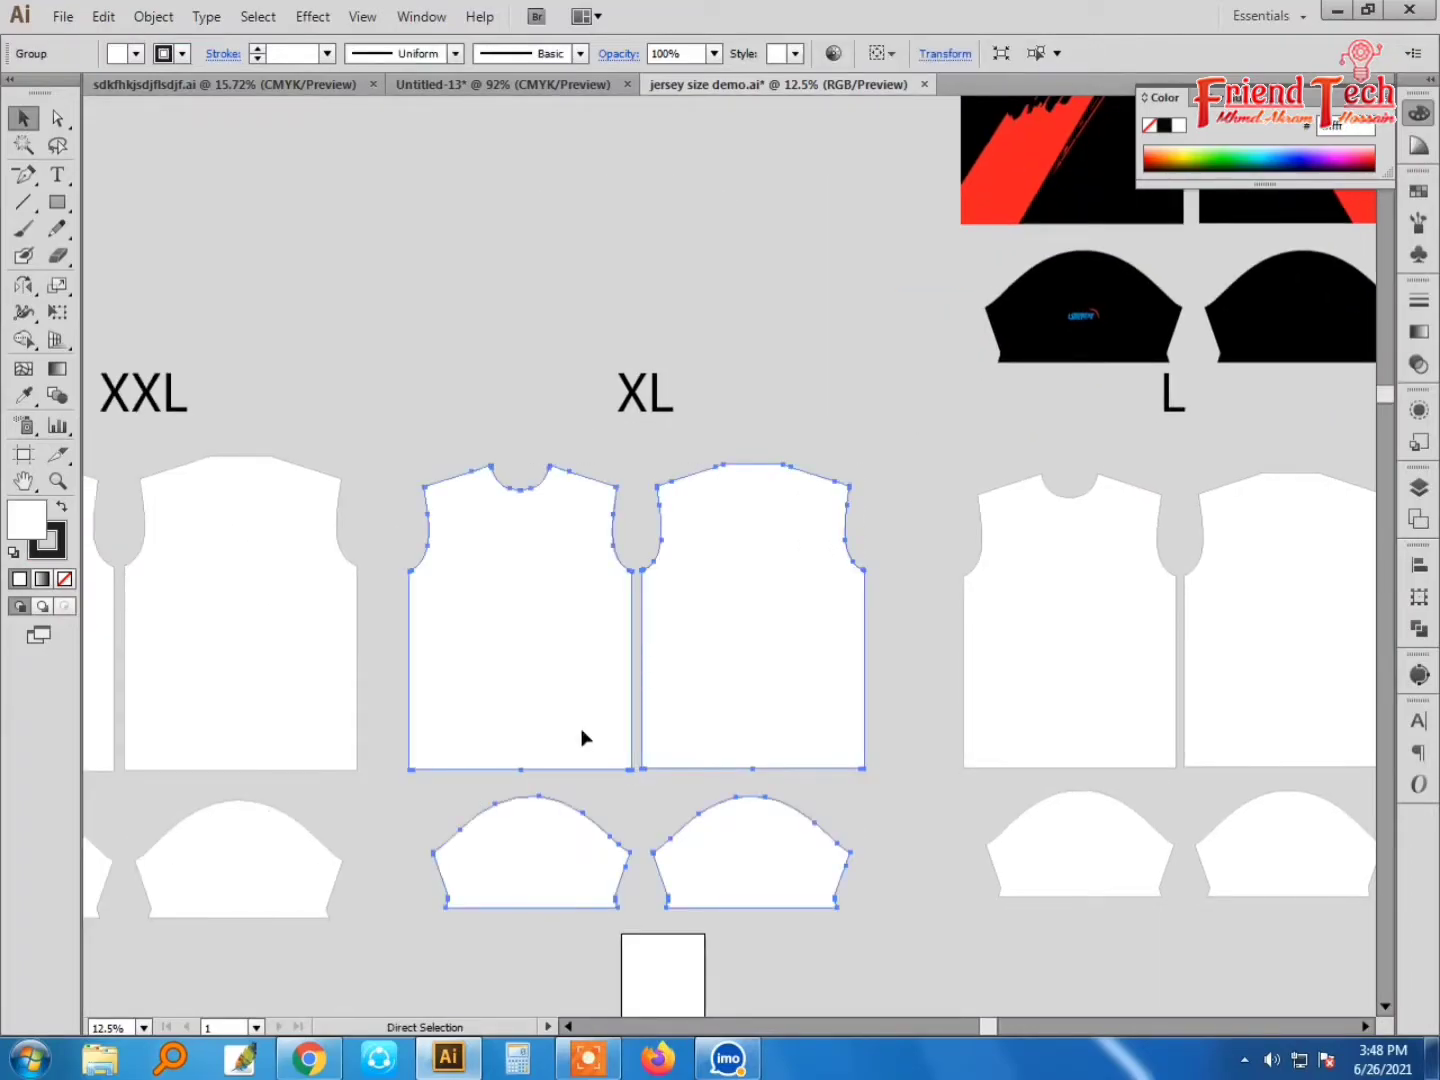
# Step: Create a new document and paste the copied XL jersey pattern into it
pyautogui.hotkey('alt', 'f')
pyautogui.press('n')
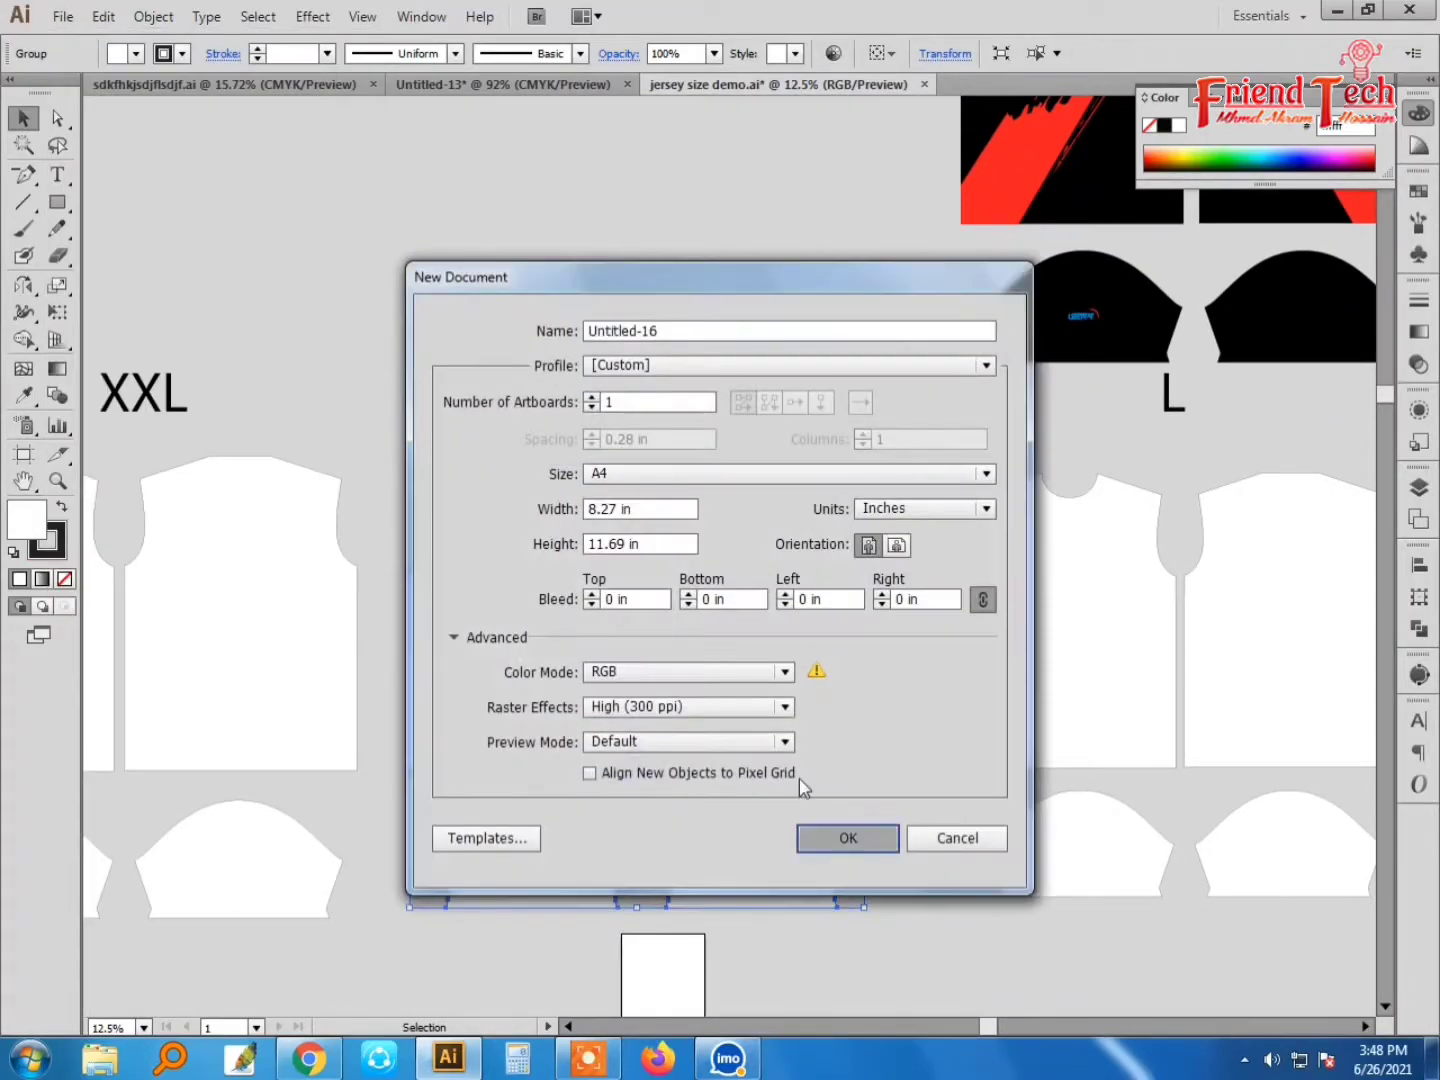
pyautogui.press('Return')
pyautogui.hotkey('ctrl', 'v')
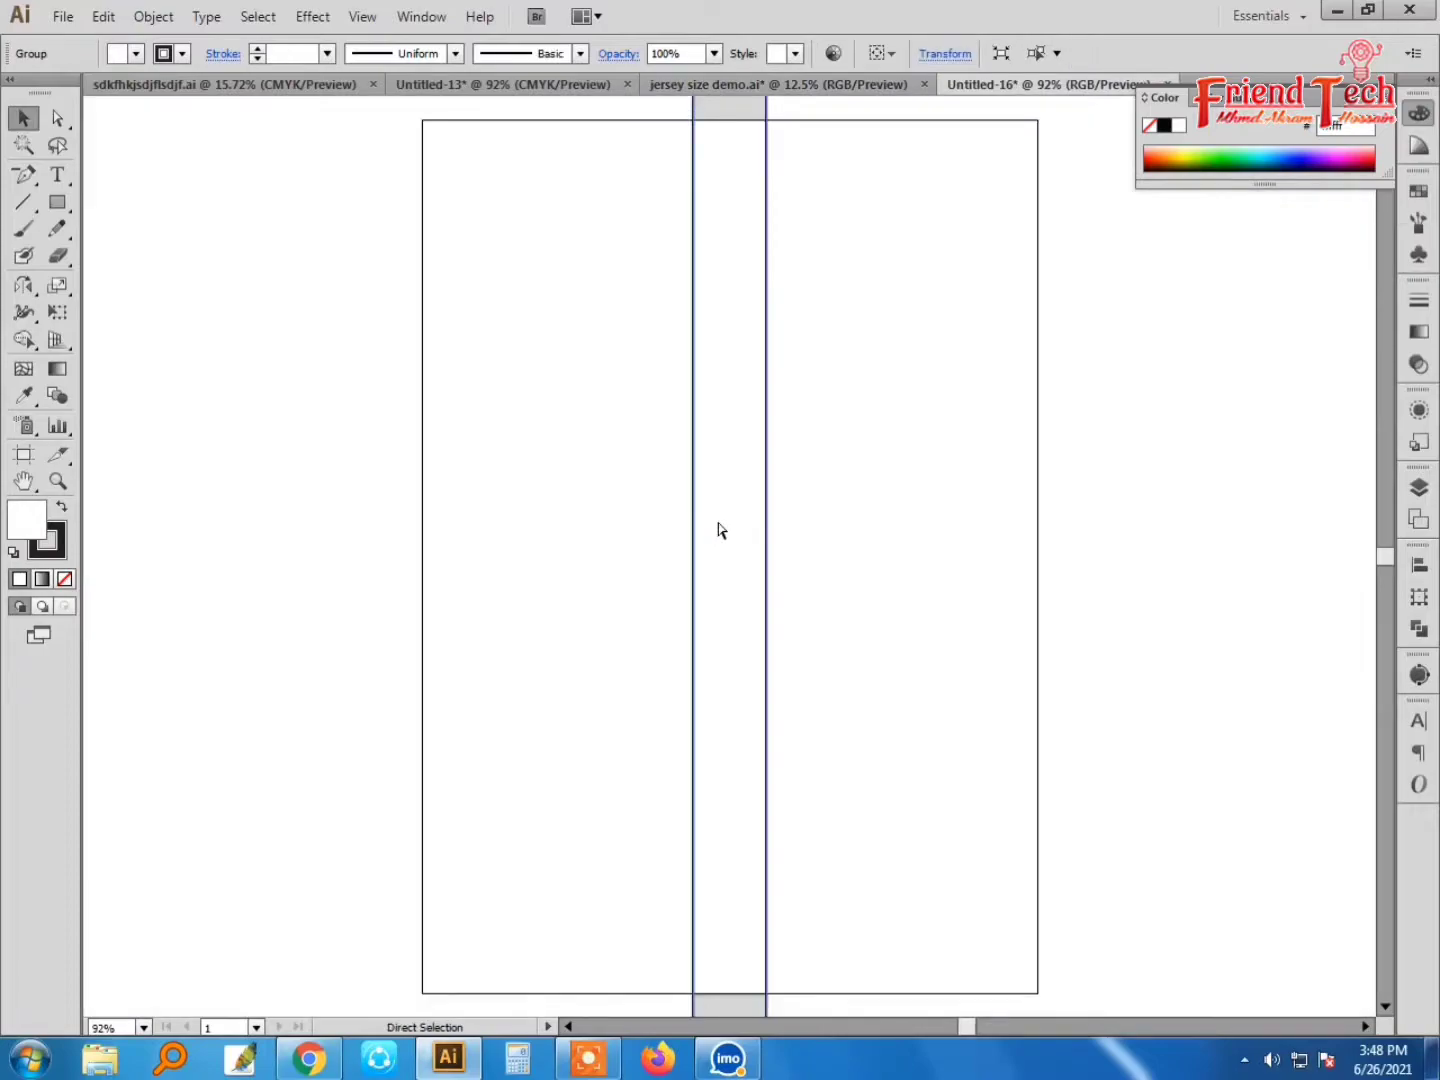
pyautogui.hotkey('ctrl', '-')
pyautogui.hotkey('ctrl', '-')
pyautogui.hotkey('ctrl', '-')
# Step: Ungroup the pattern, move the front piece apart, and swap its fill and stroke
pyautogui.rightClick(525, 454)
pyautogui.click(600, 589)
pyautogui.click(456, 466)
pyautogui.moveTo(457, 466); pyautogui.dragTo(584, 558)
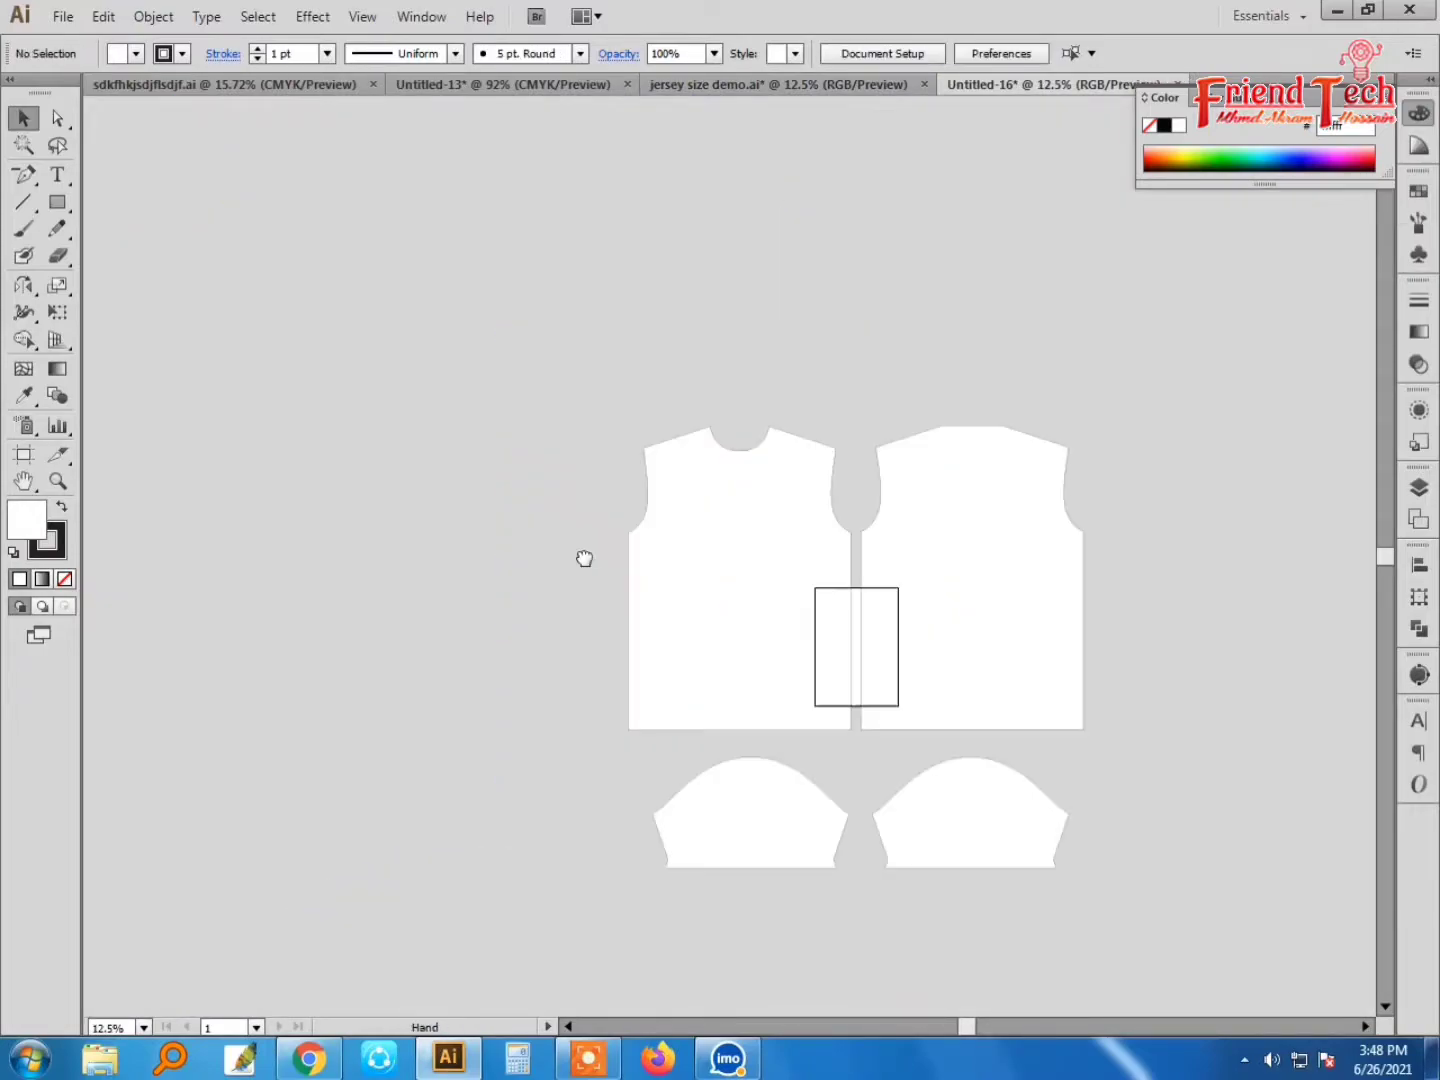
pyautogui.moveTo(733, 594); pyautogui.dragTo(448, 476)
pyautogui.moveTo(728, 632); pyautogui.dragTo(740, 697)
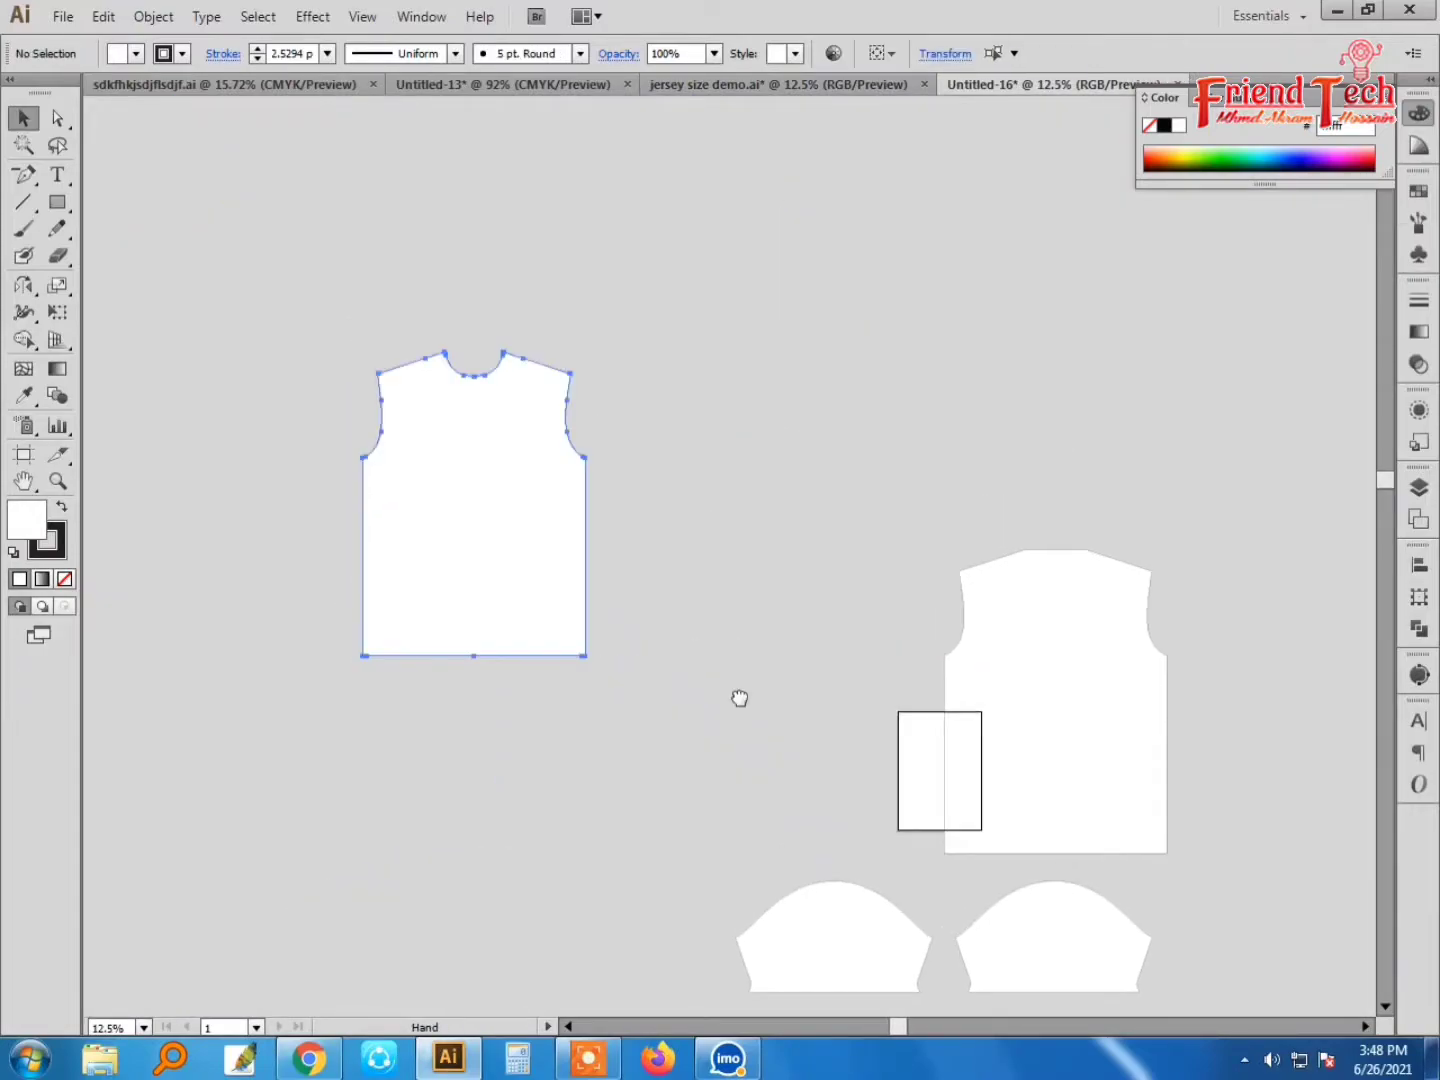
pyautogui.hotkey('ctrl', '0')
# Step: Remove the front piece's outline and fill it pure black with hex 000000
pyautogui.click(61, 509)
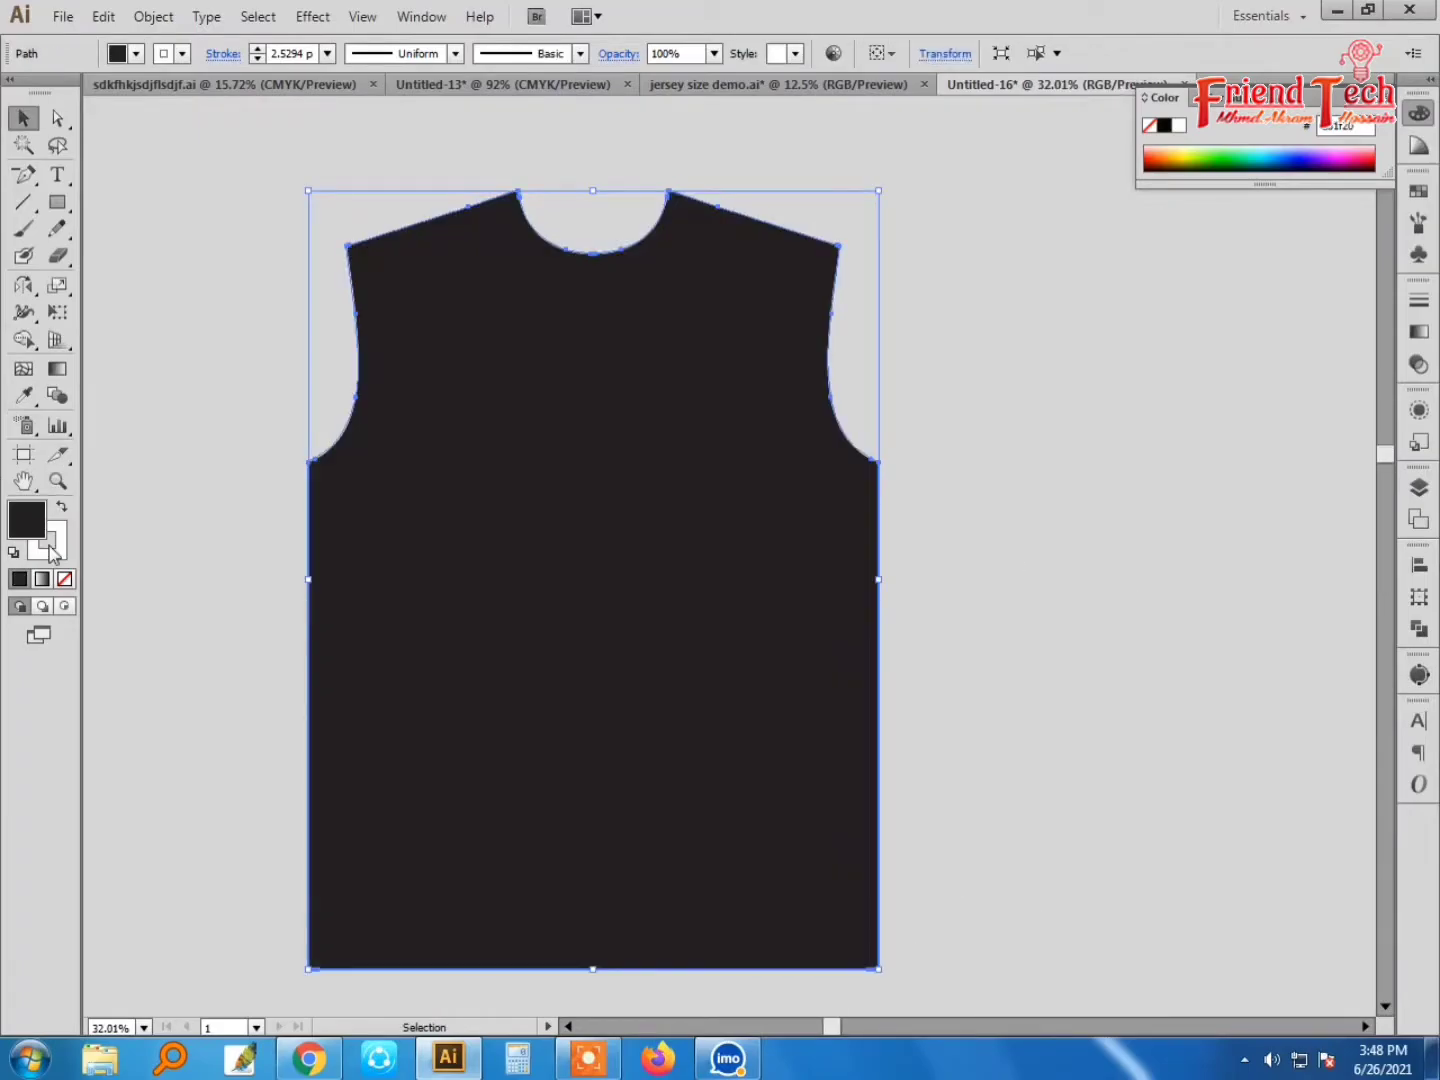
pyautogui.click(66, 579)
pyautogui.doubleClick(27, 520)
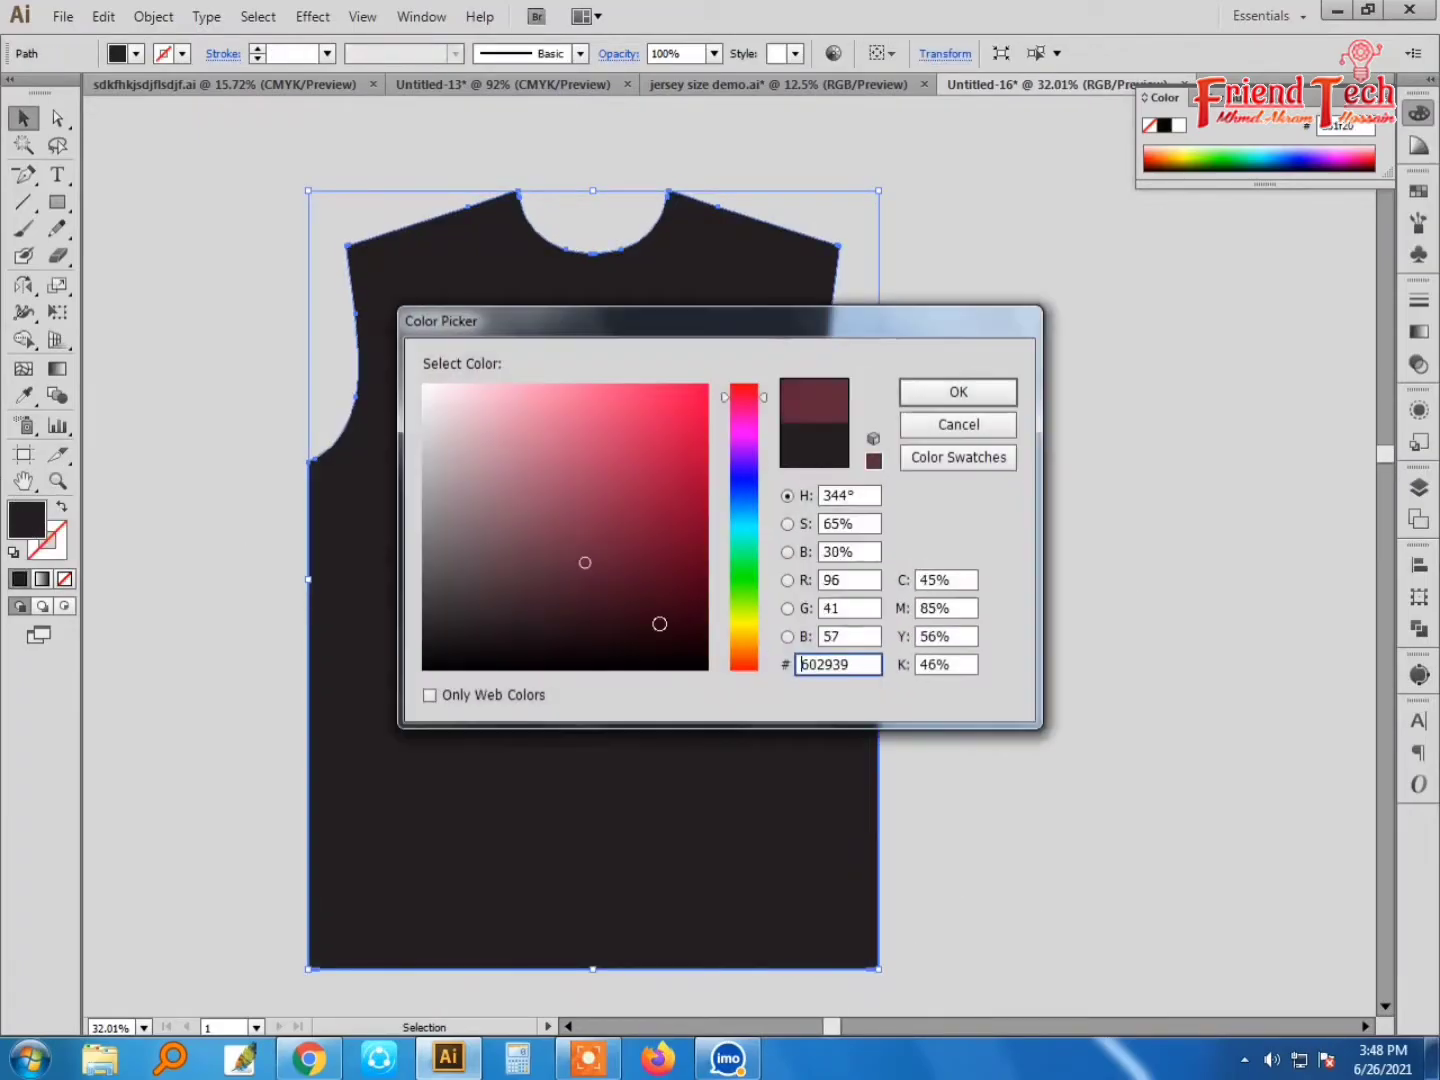
pyautogui.moveTo(660, 624); pyautogui.dragTo(727, 651)
pyautogui.moveTo(866, 663); pyautogui.dragTo(751, 667)
pyautogui.write('000000')
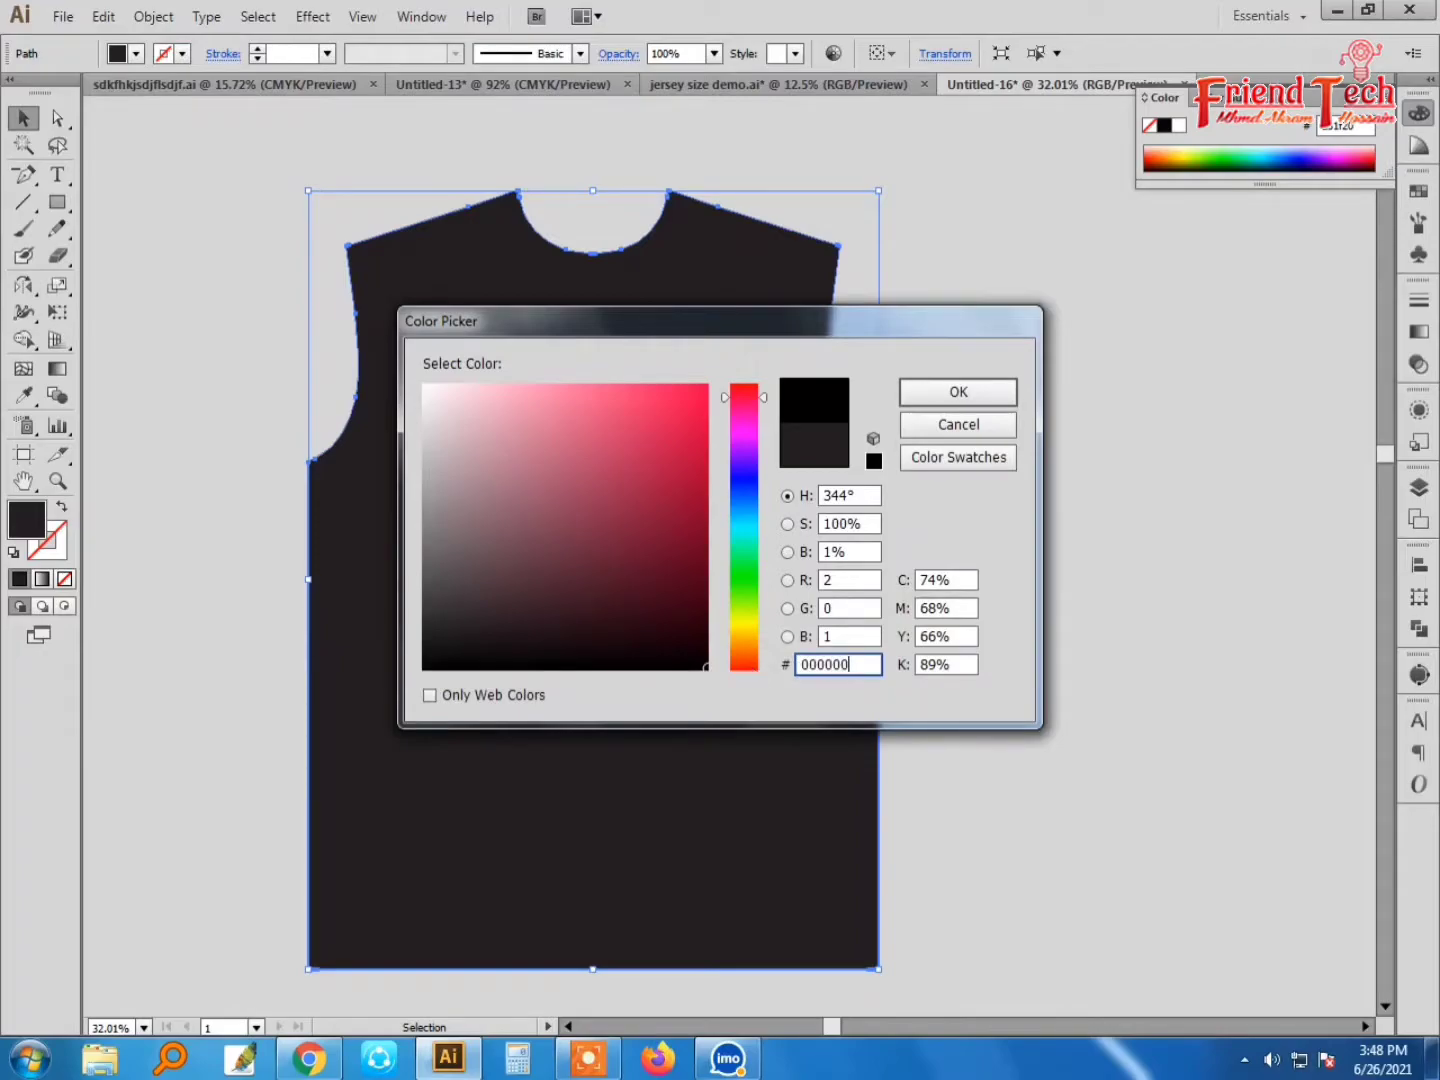
pyautogui.press('Return')
pyautogui.click(942, 514)
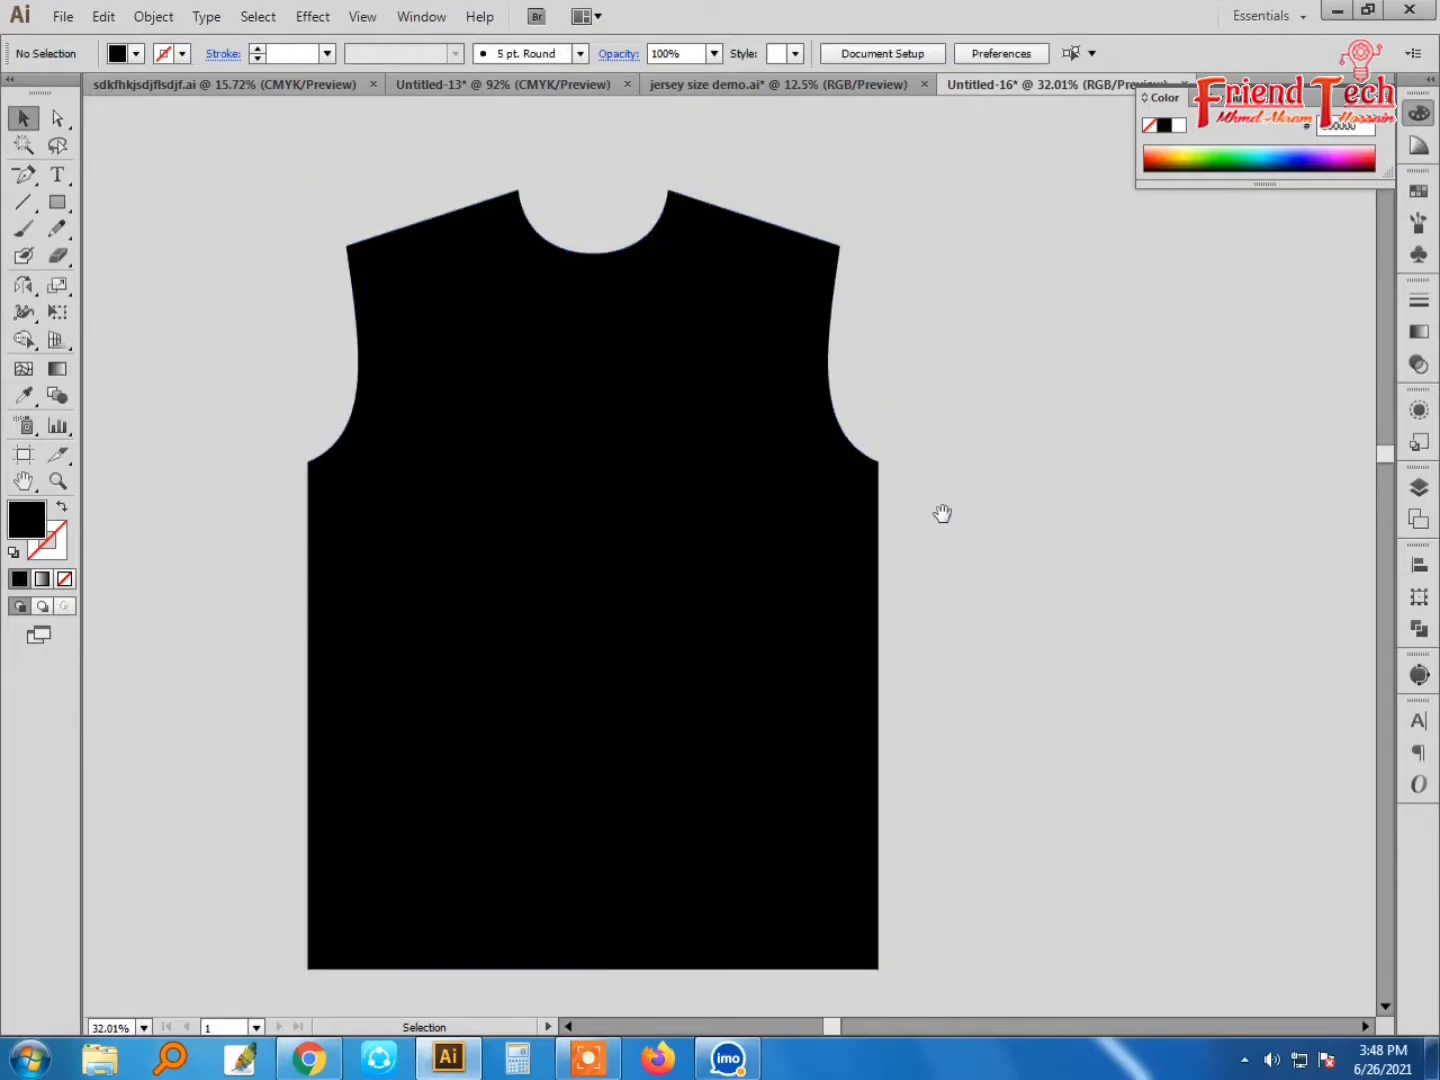
pyautogui.moveTo(942, 514); pyautogui.dragTo(820, 464)
pyautogui.hotkey('ctrl', 'z')
pyautogui.moveTo(530, 498); pyautogui.dragTo(608, 524)
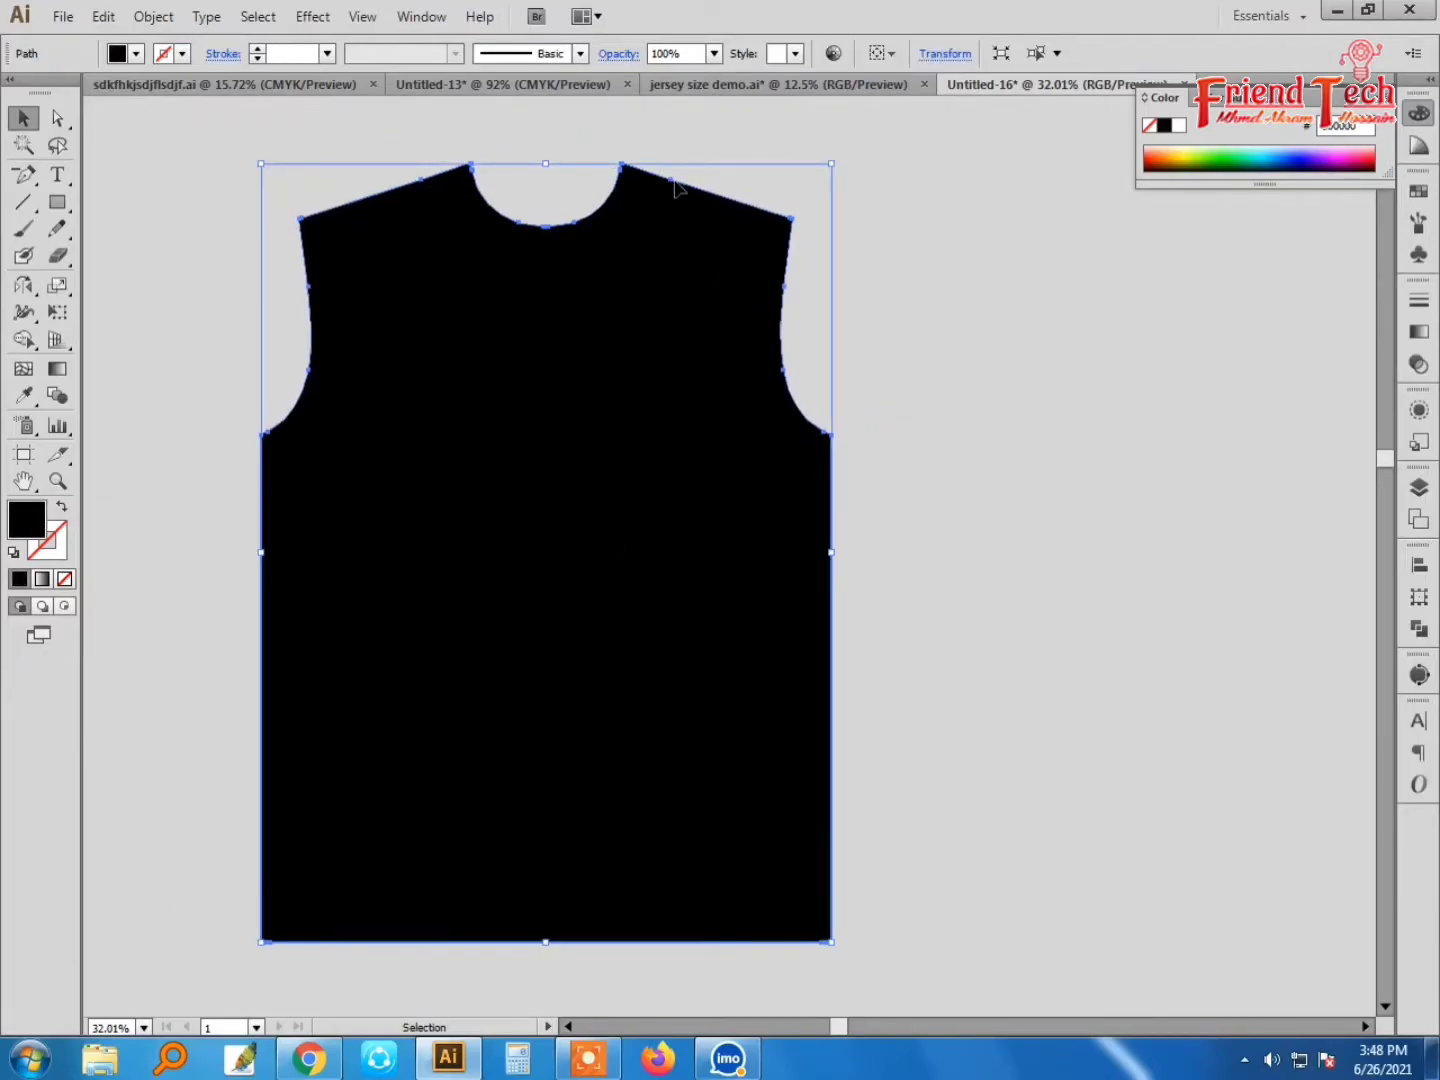
# Step: Draw a trial diagonal pen path across the shoulder, discard it, and reselect the front piece
pyautogui.press('p')
pyautogui.click(717, 161)
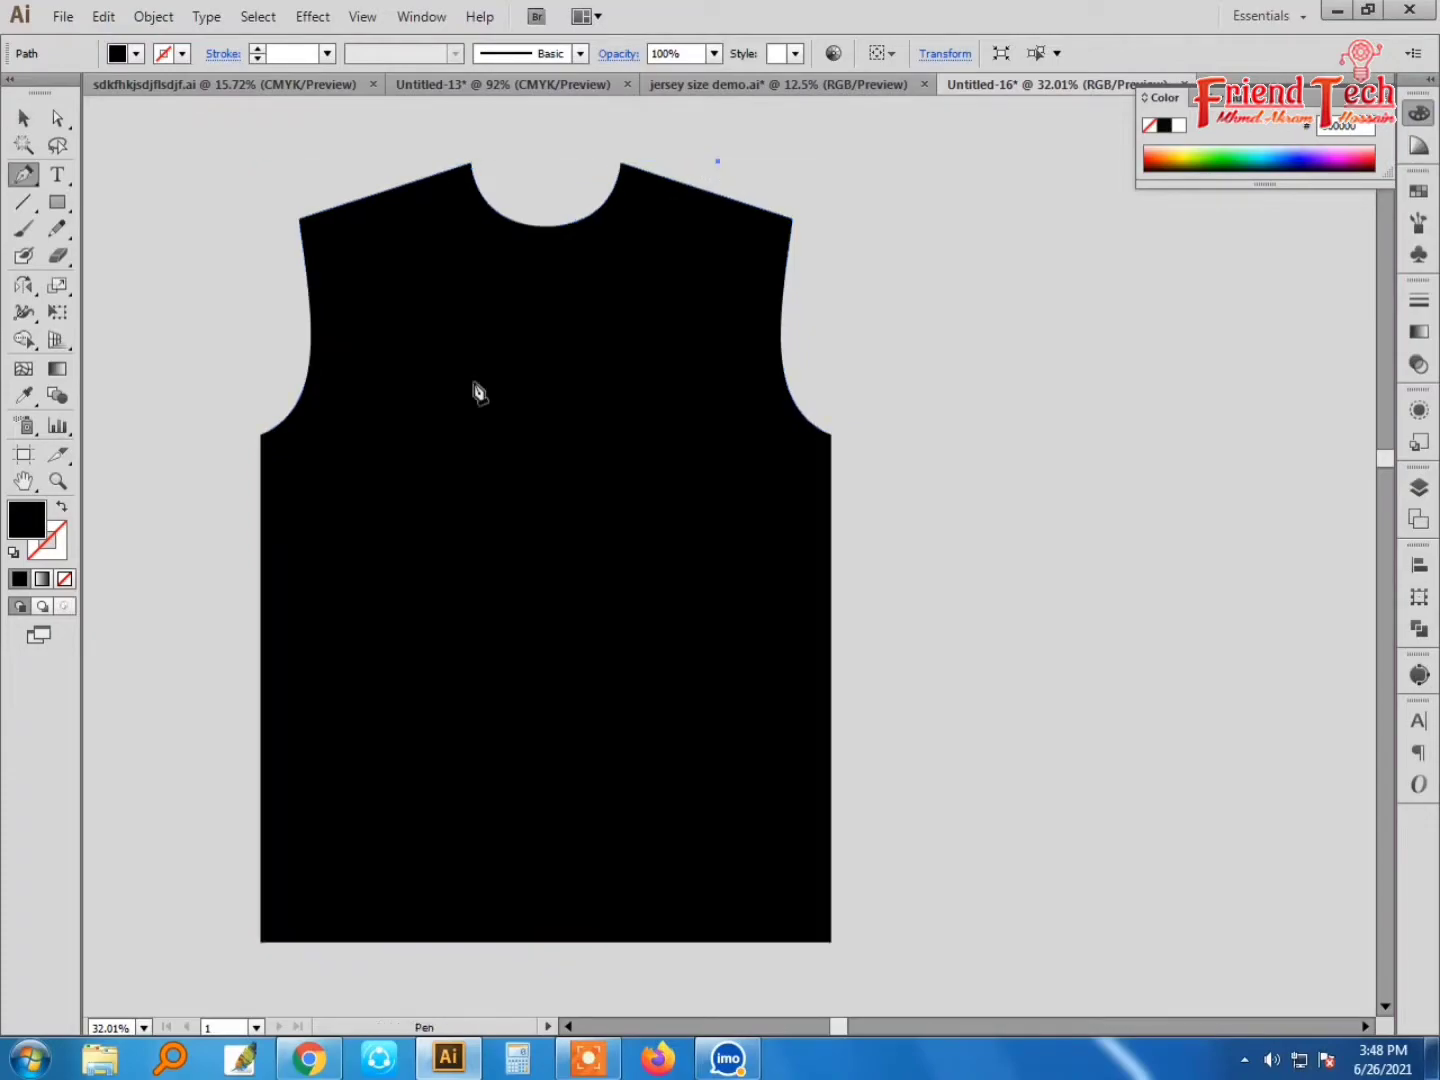
pyautogui.click(263, 517)
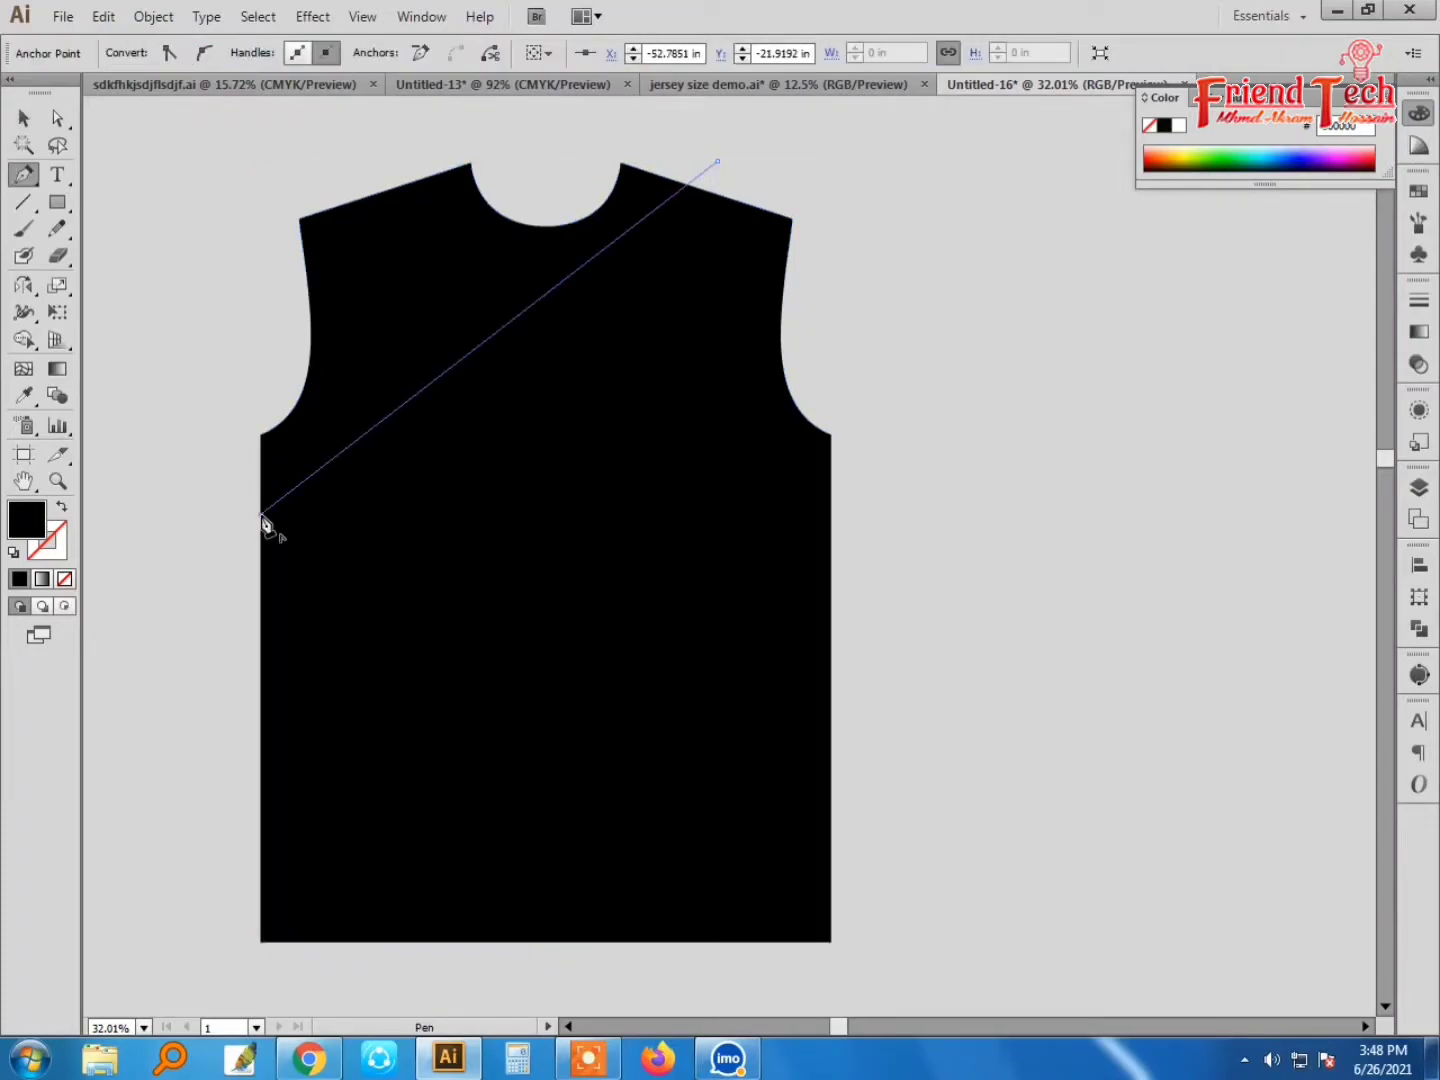
pyautogui.click(658, 352)
pyautogui.click(614, 409)
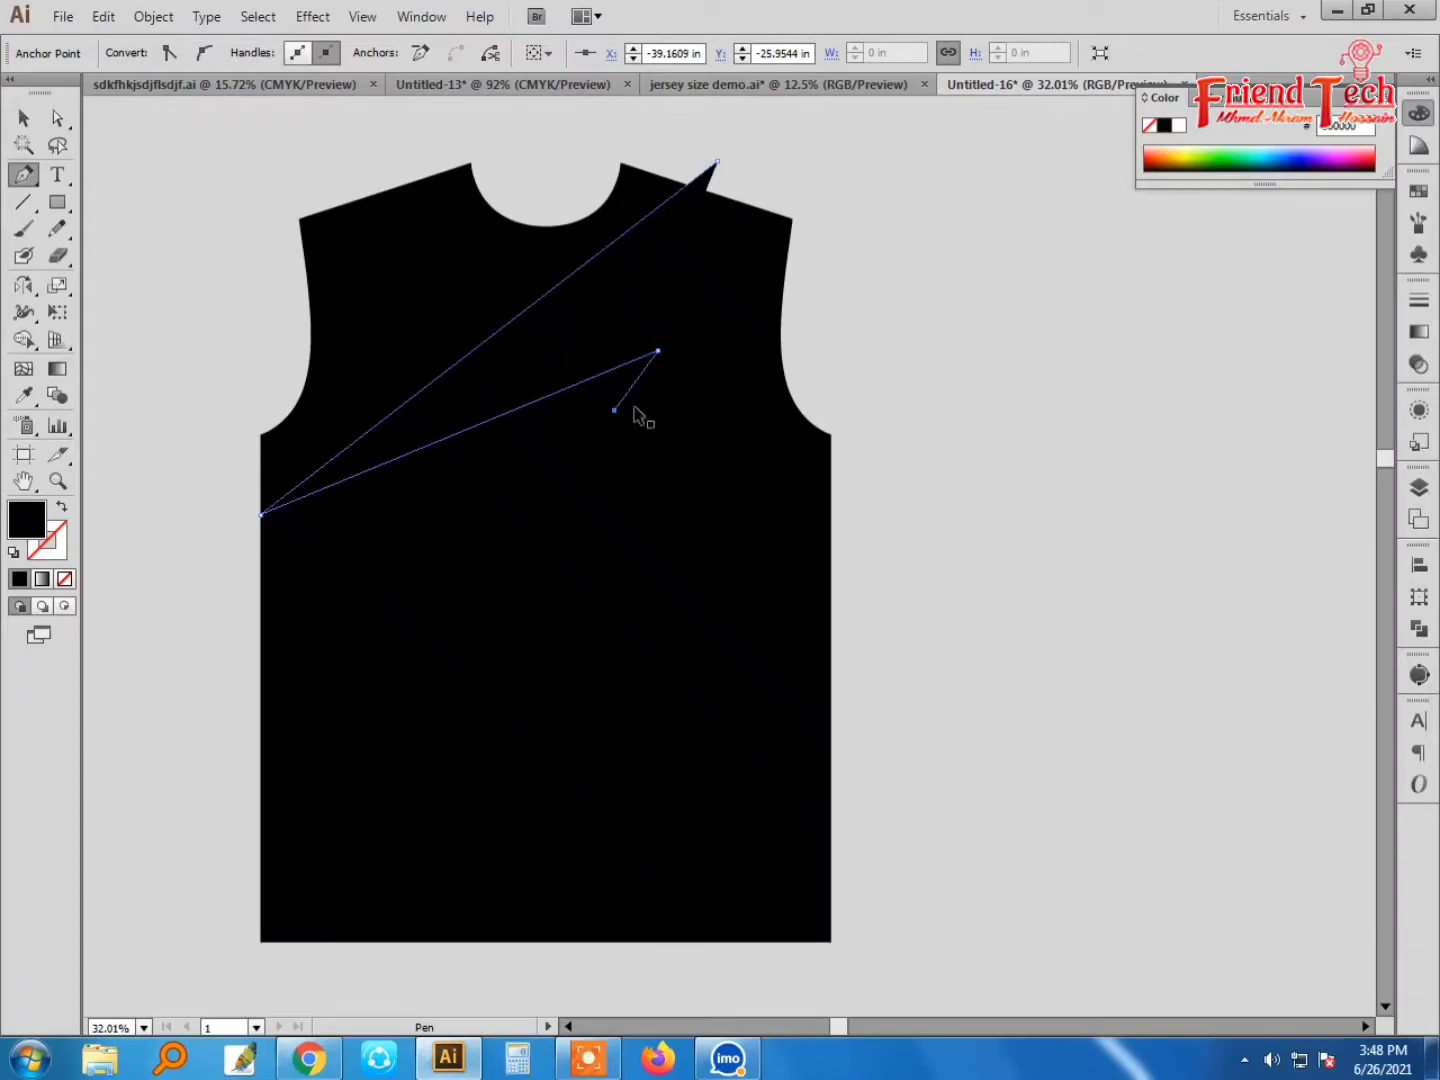
pyautogui.hotkey('ctrl', 'z')
pyautogui.click(24, 119)
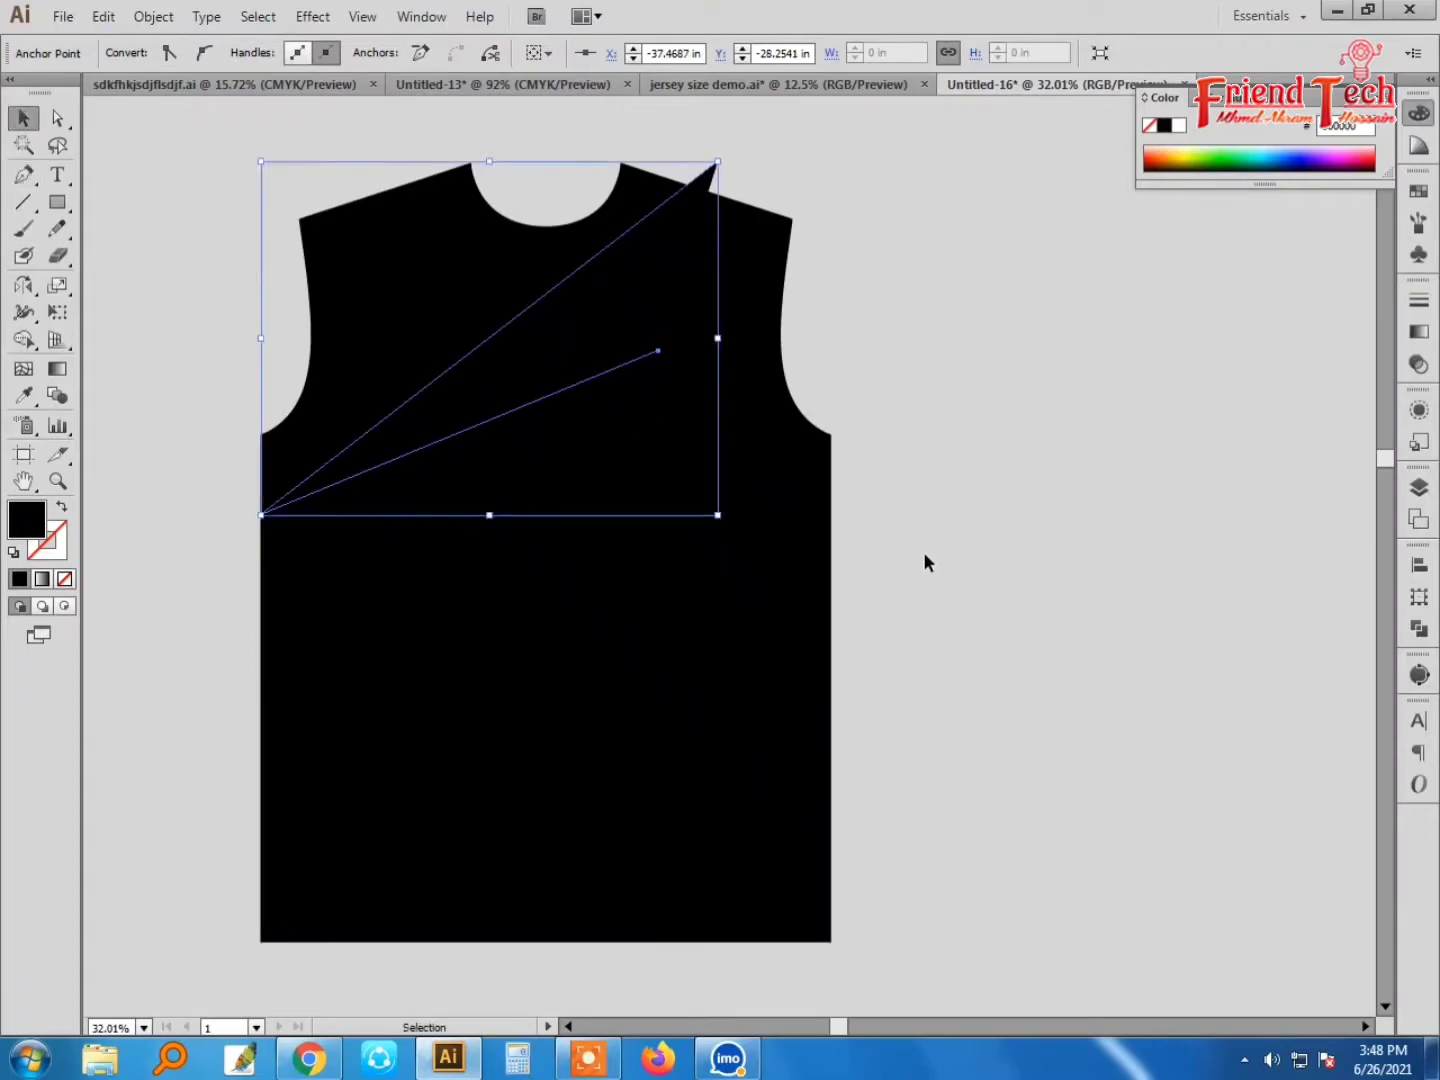
pyautogui.hotkey('ctrl', 'z')
pyautogui.hotkey('ctrl', 'z')
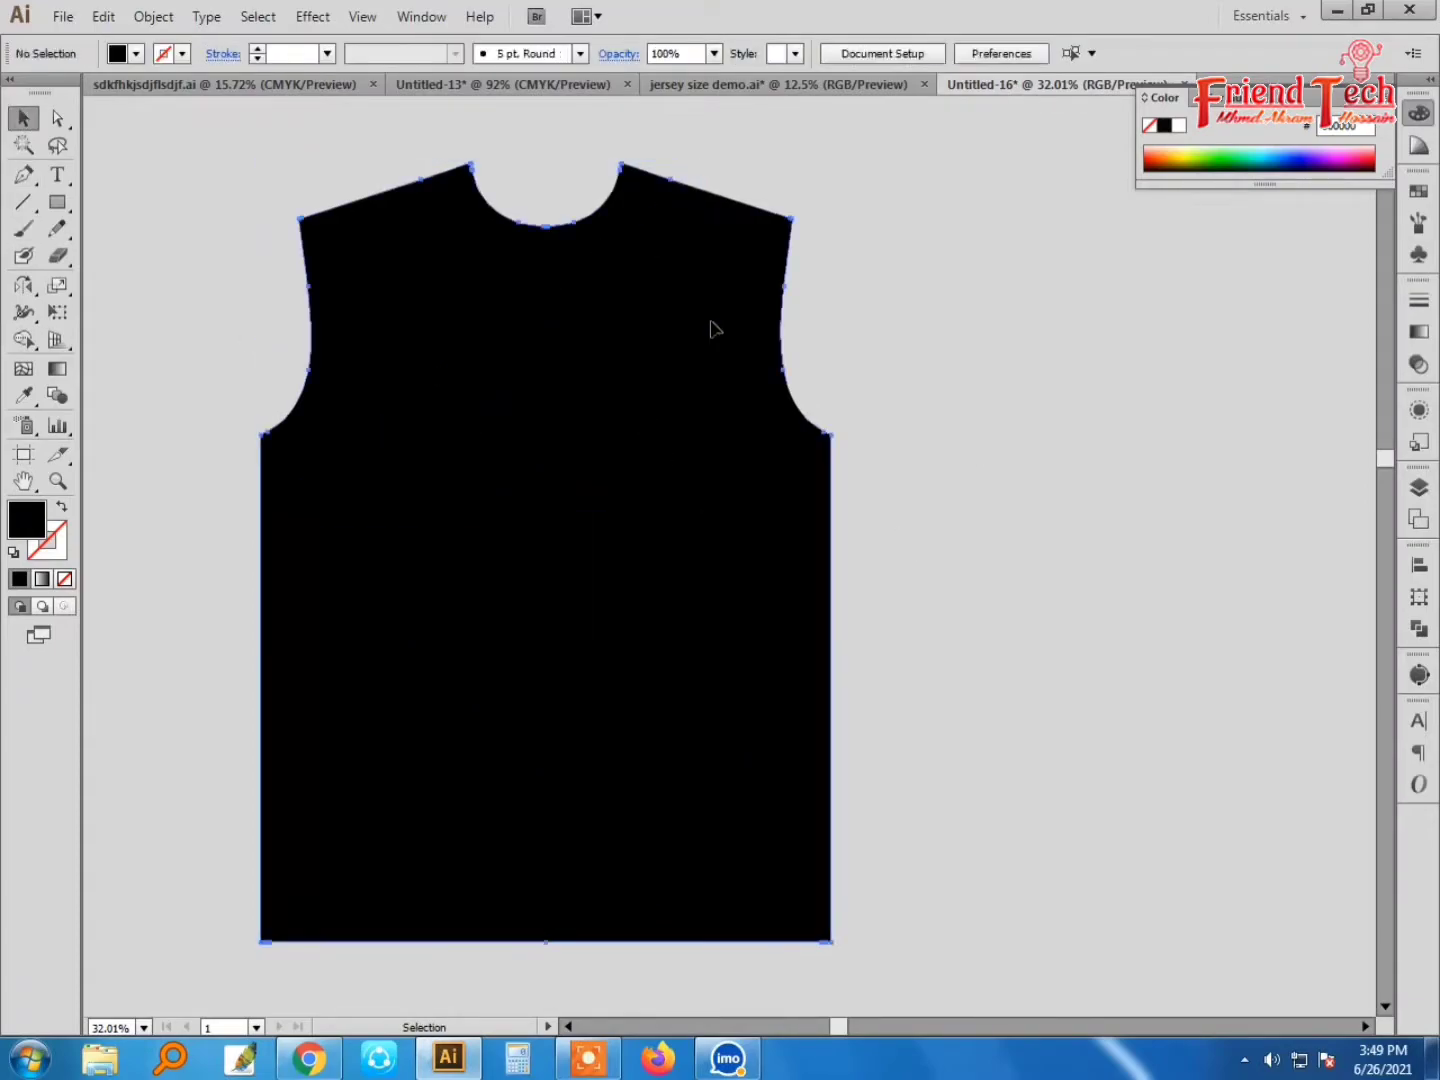
pyautogui.click(710, 329)
# Step: Reset the front piece to white with outline and start a jagged claw path from the right shoulder
pyautogui.press('d')
pyautogui.click(187, 427)
pyautogui.press('p')
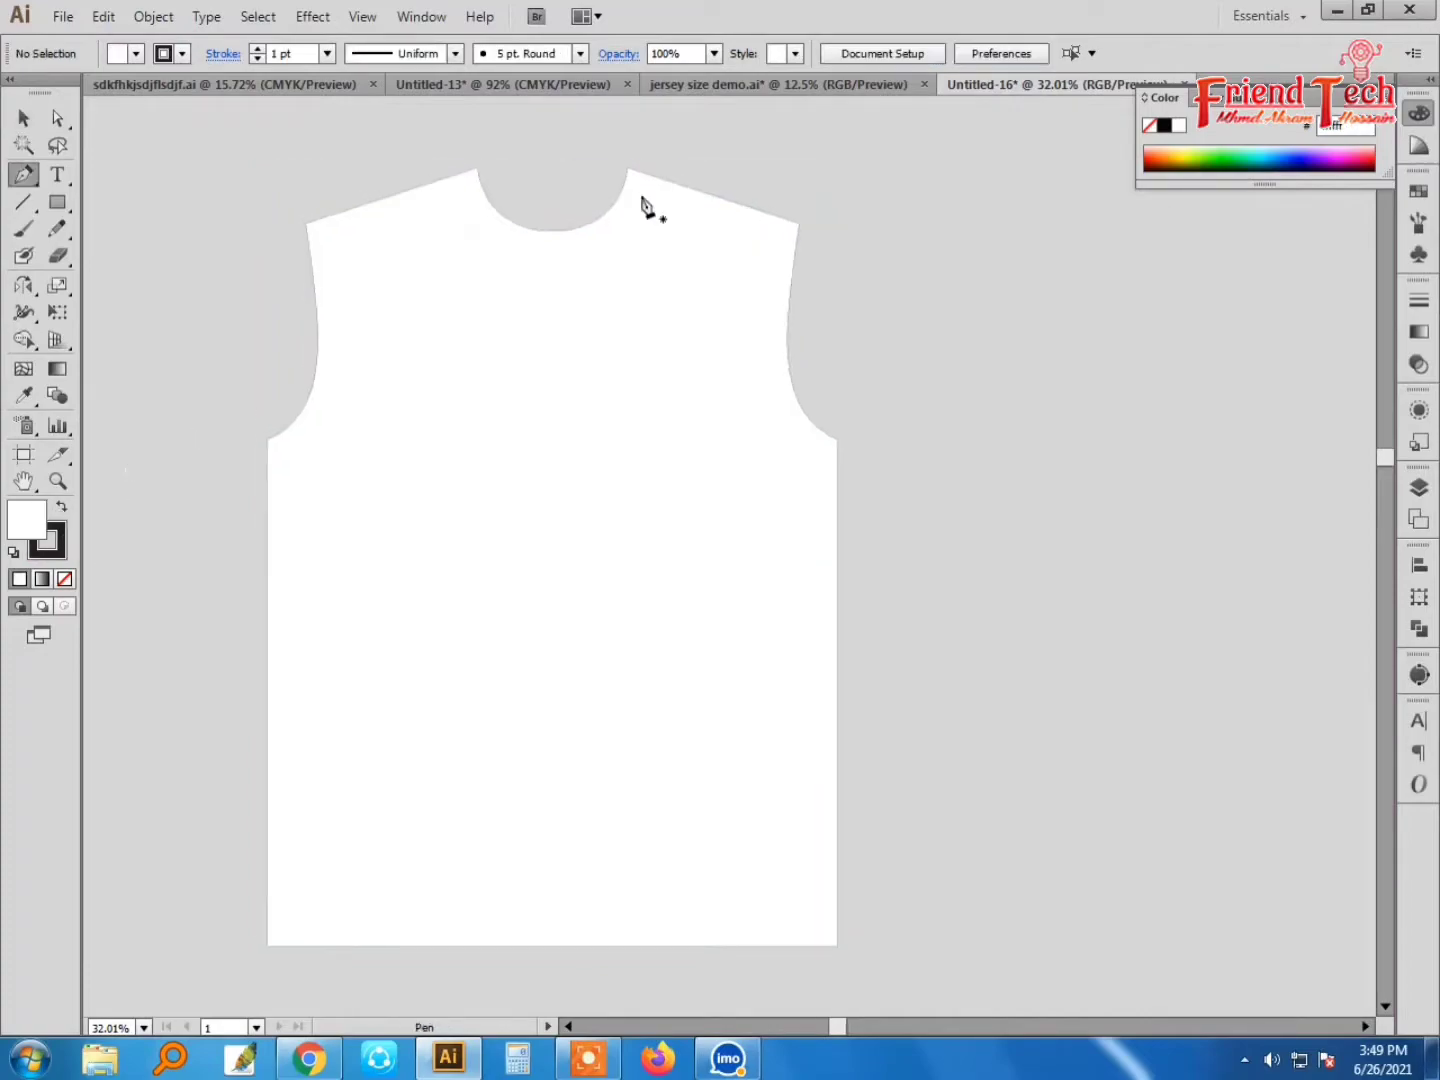
pyautogui.click(707, 161)
pyautogui.click(270, 490)
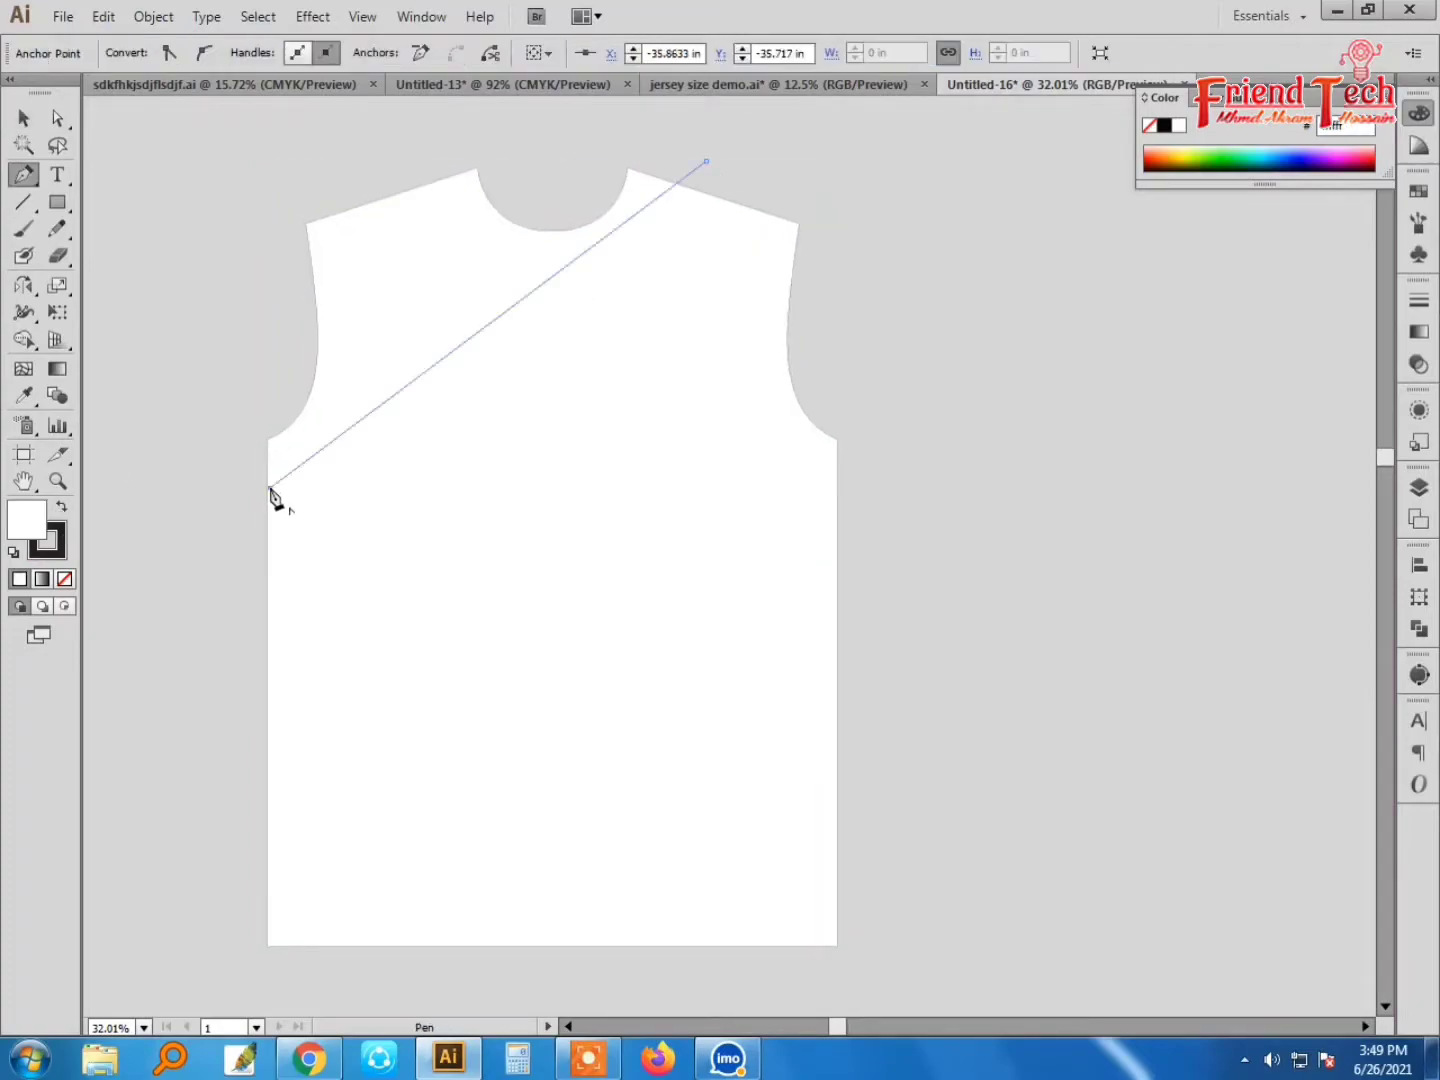
pyautogui.click(644, 325)
pyautogui.click(620, 383)
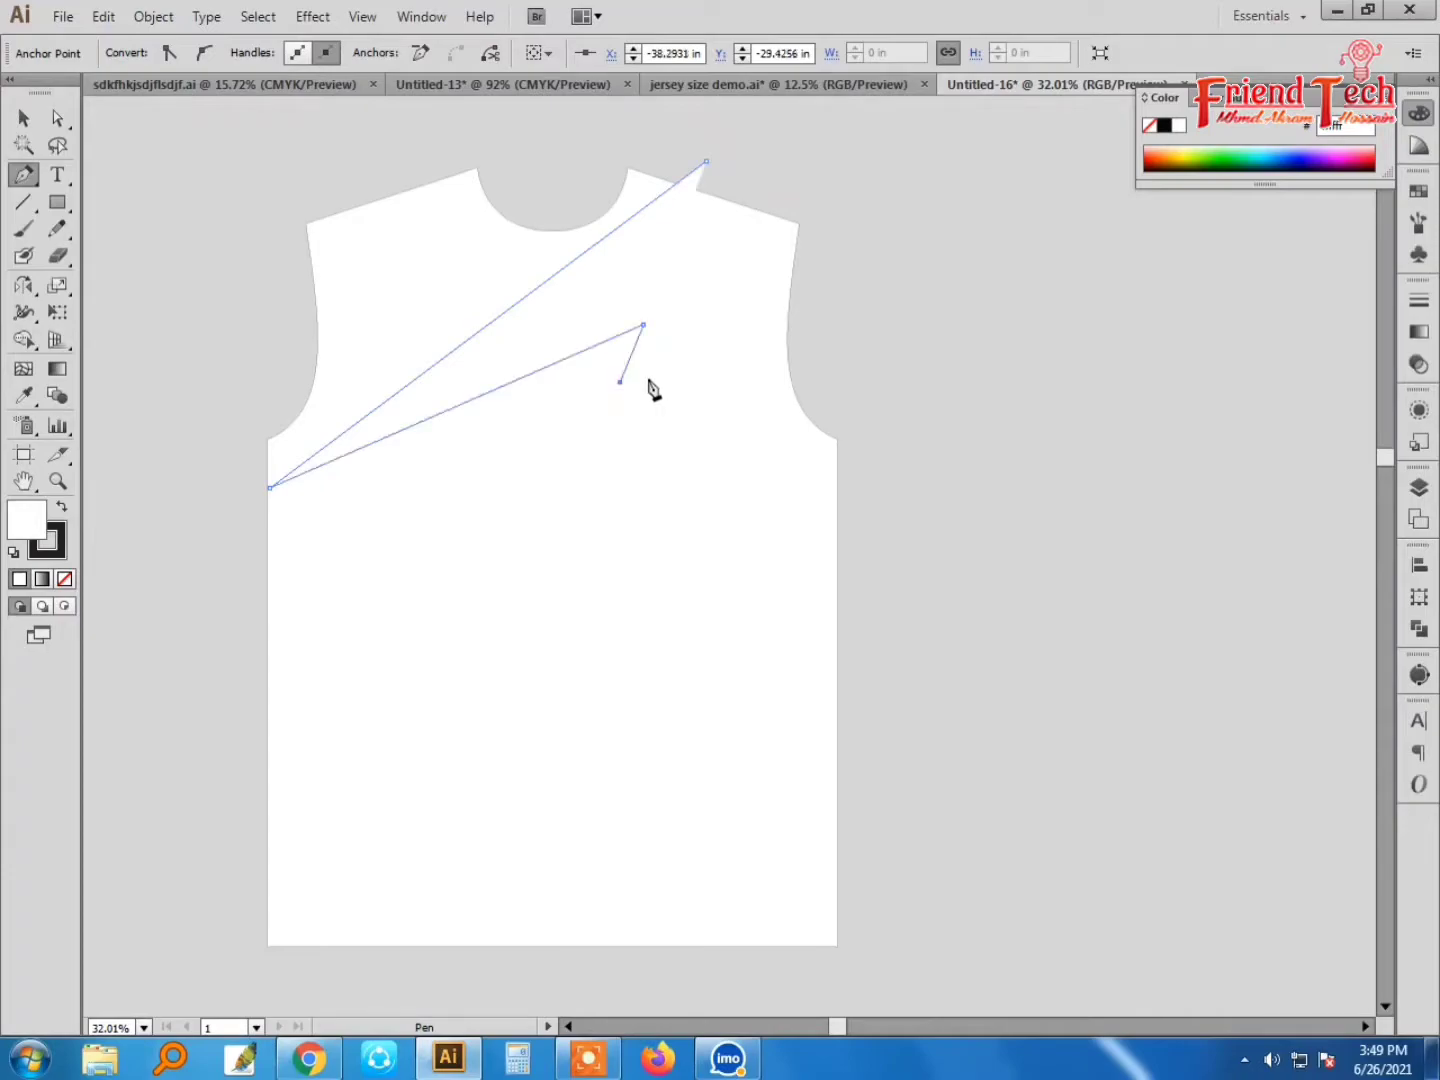
pyautogui.click(214, 606)
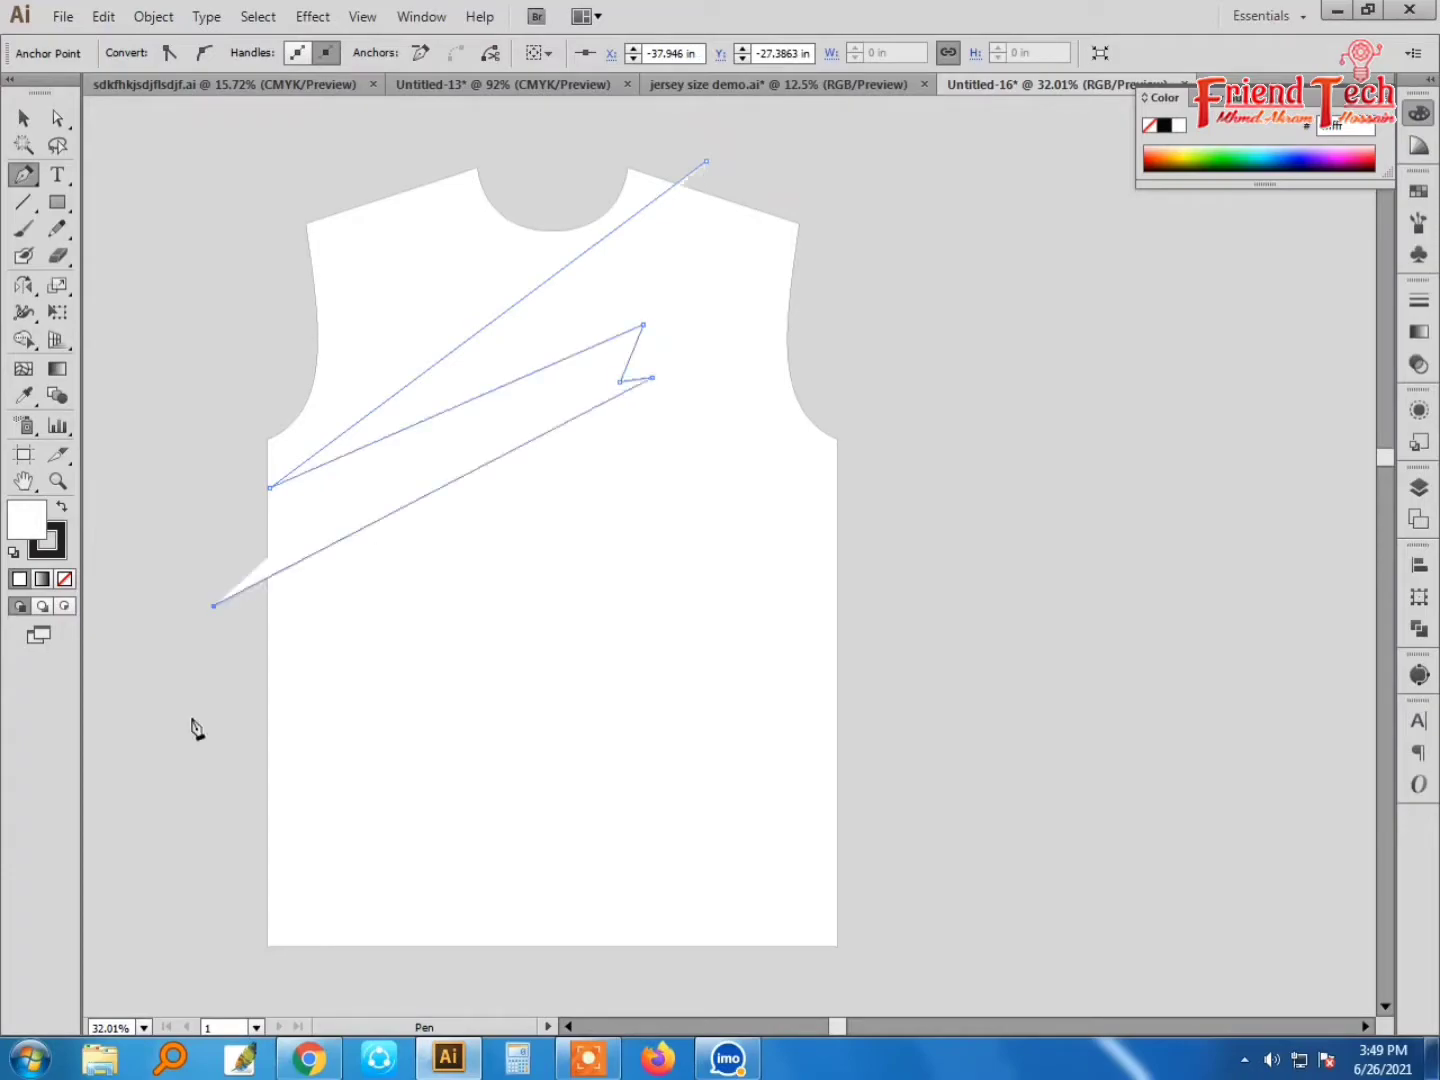
pyautogui.click(192, 737)
pyautogui.hotkey('ctrl', 'z')
# Step: Continue the zigzag claw edge down the left side with second and third notches
pyautogui.click(214, 761)
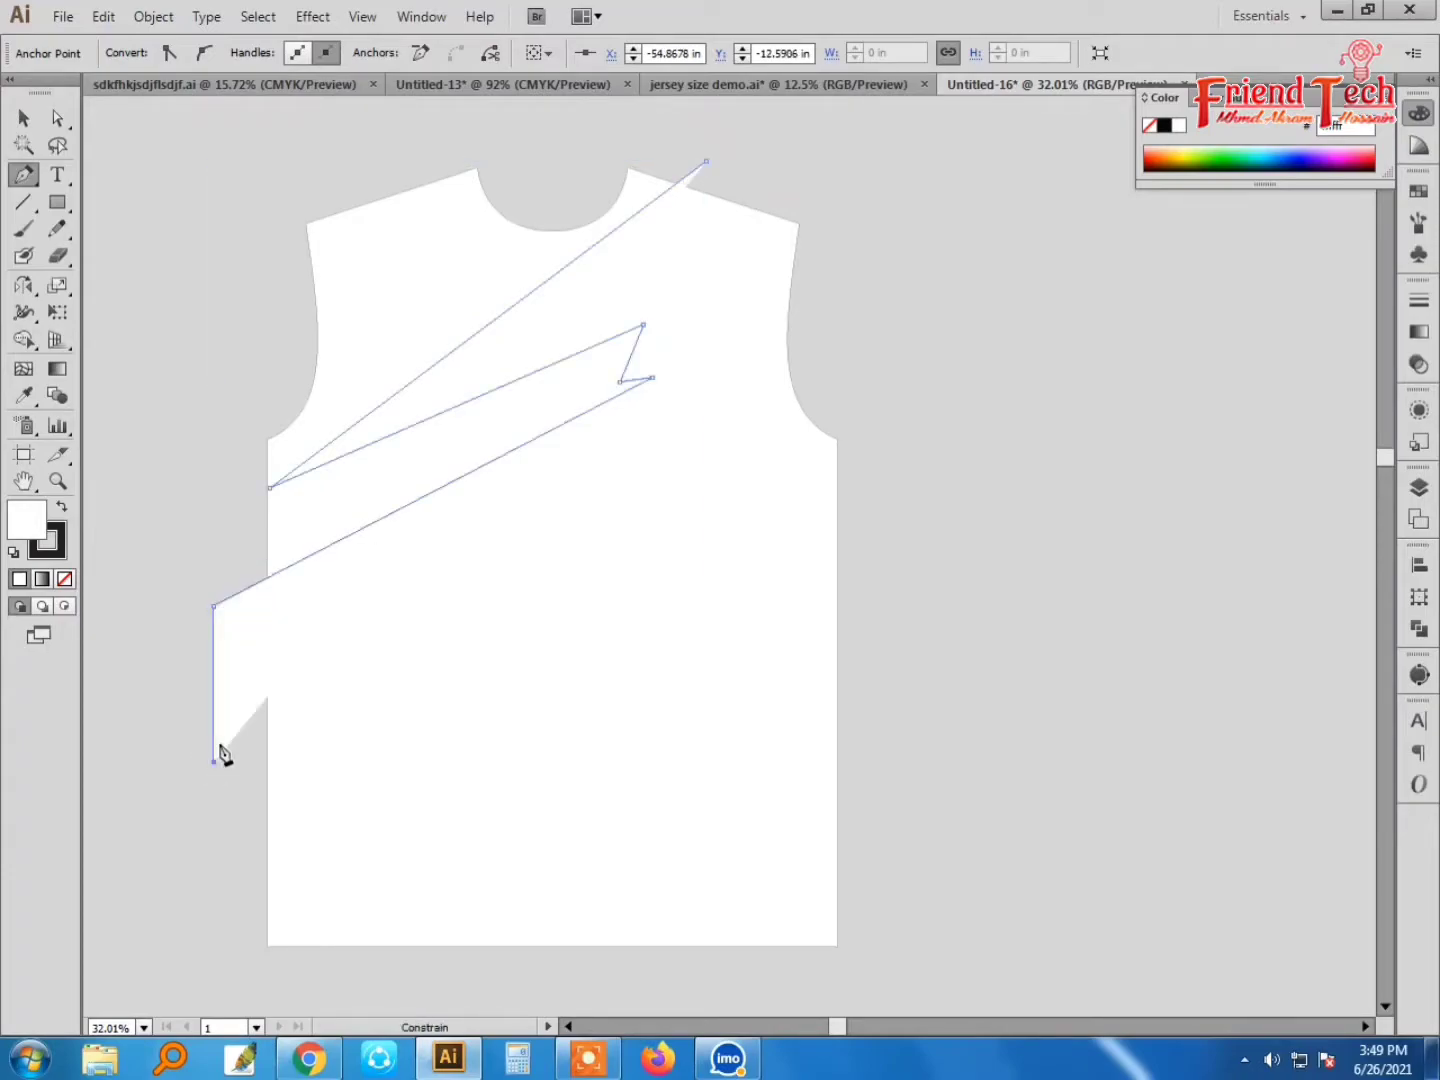
pyautogui.click(681, 525)
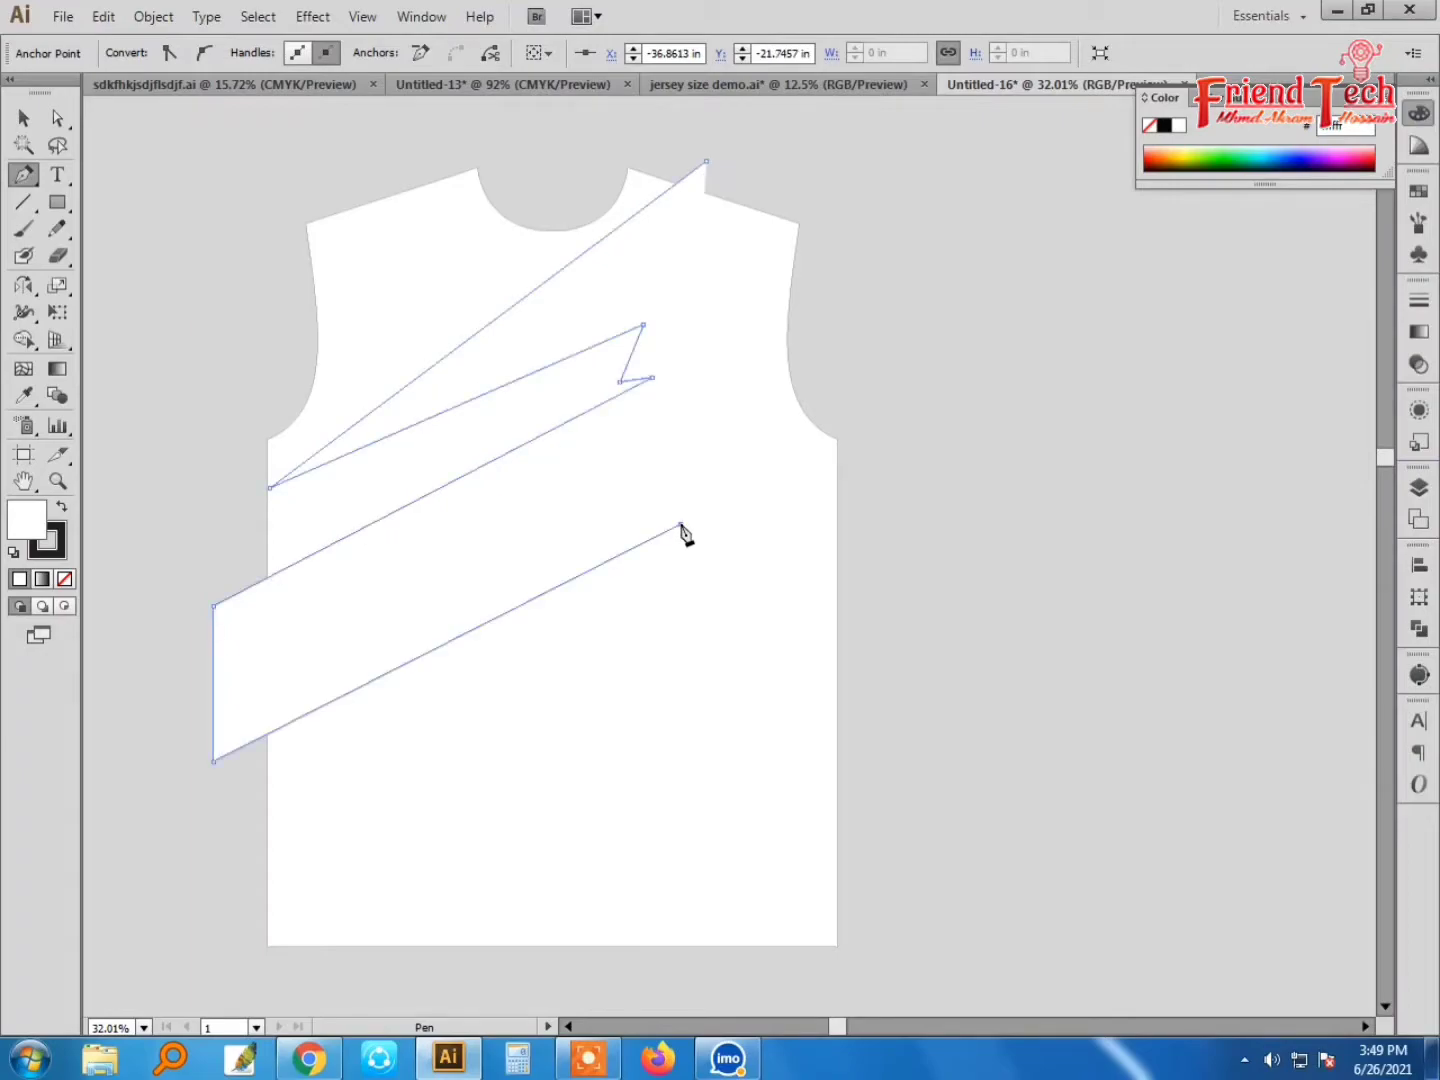
pyautogui.click(564, 634)
pyautogui.click(689, 563)
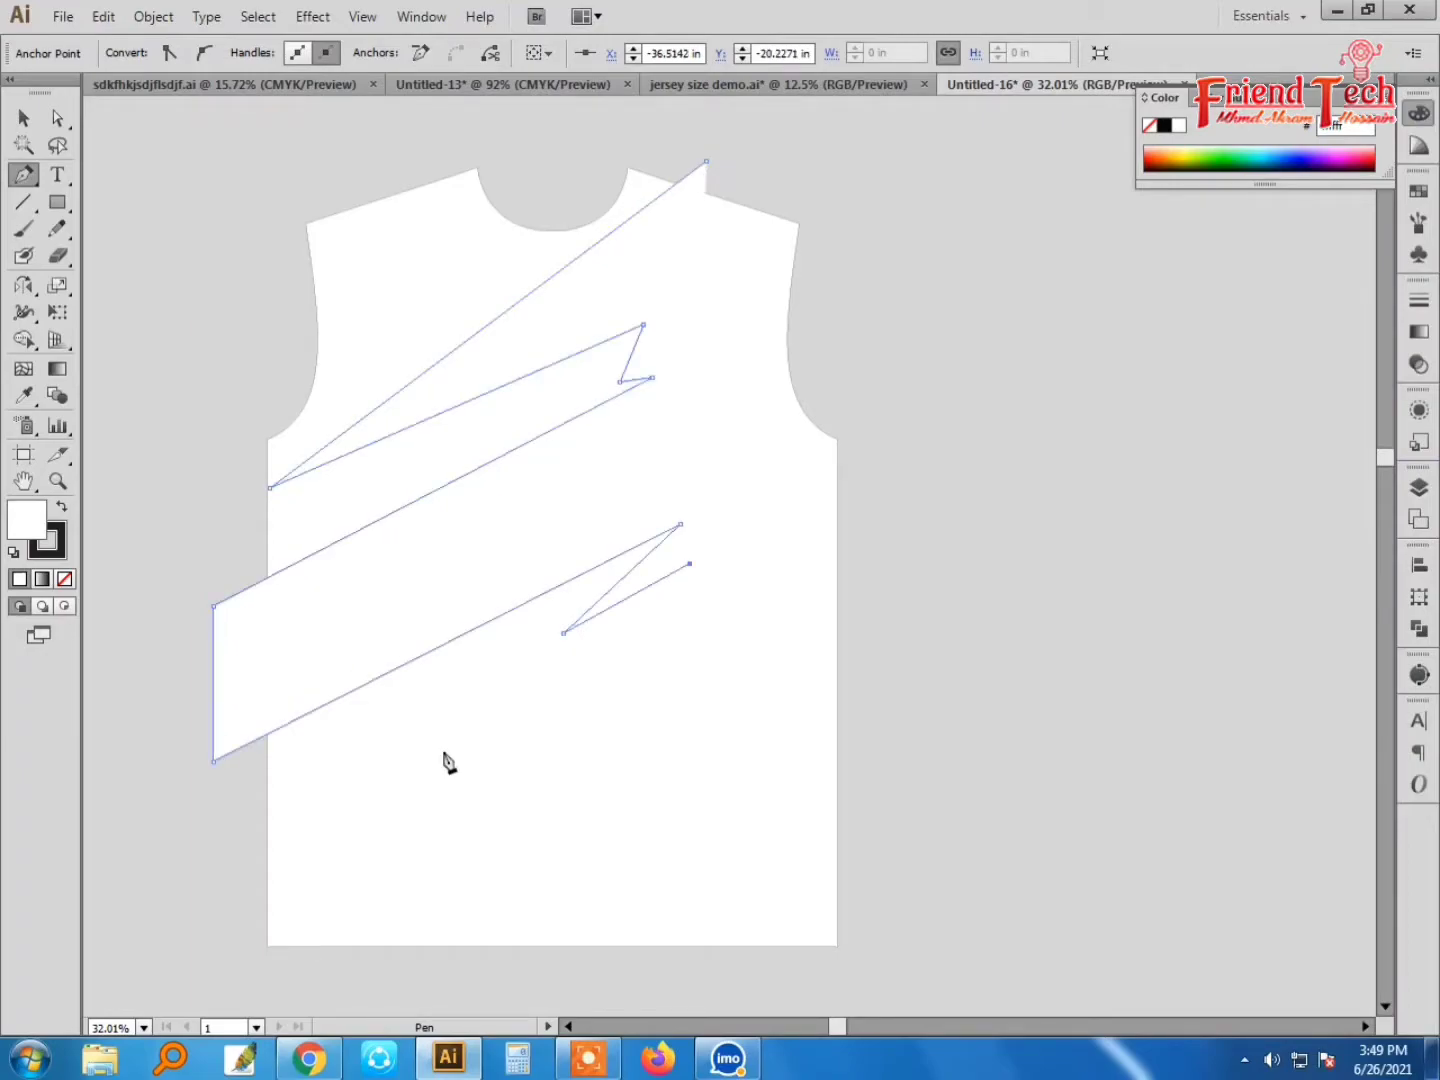
pyautogui.click(249, 806)
pyautogui.click(249, 894)
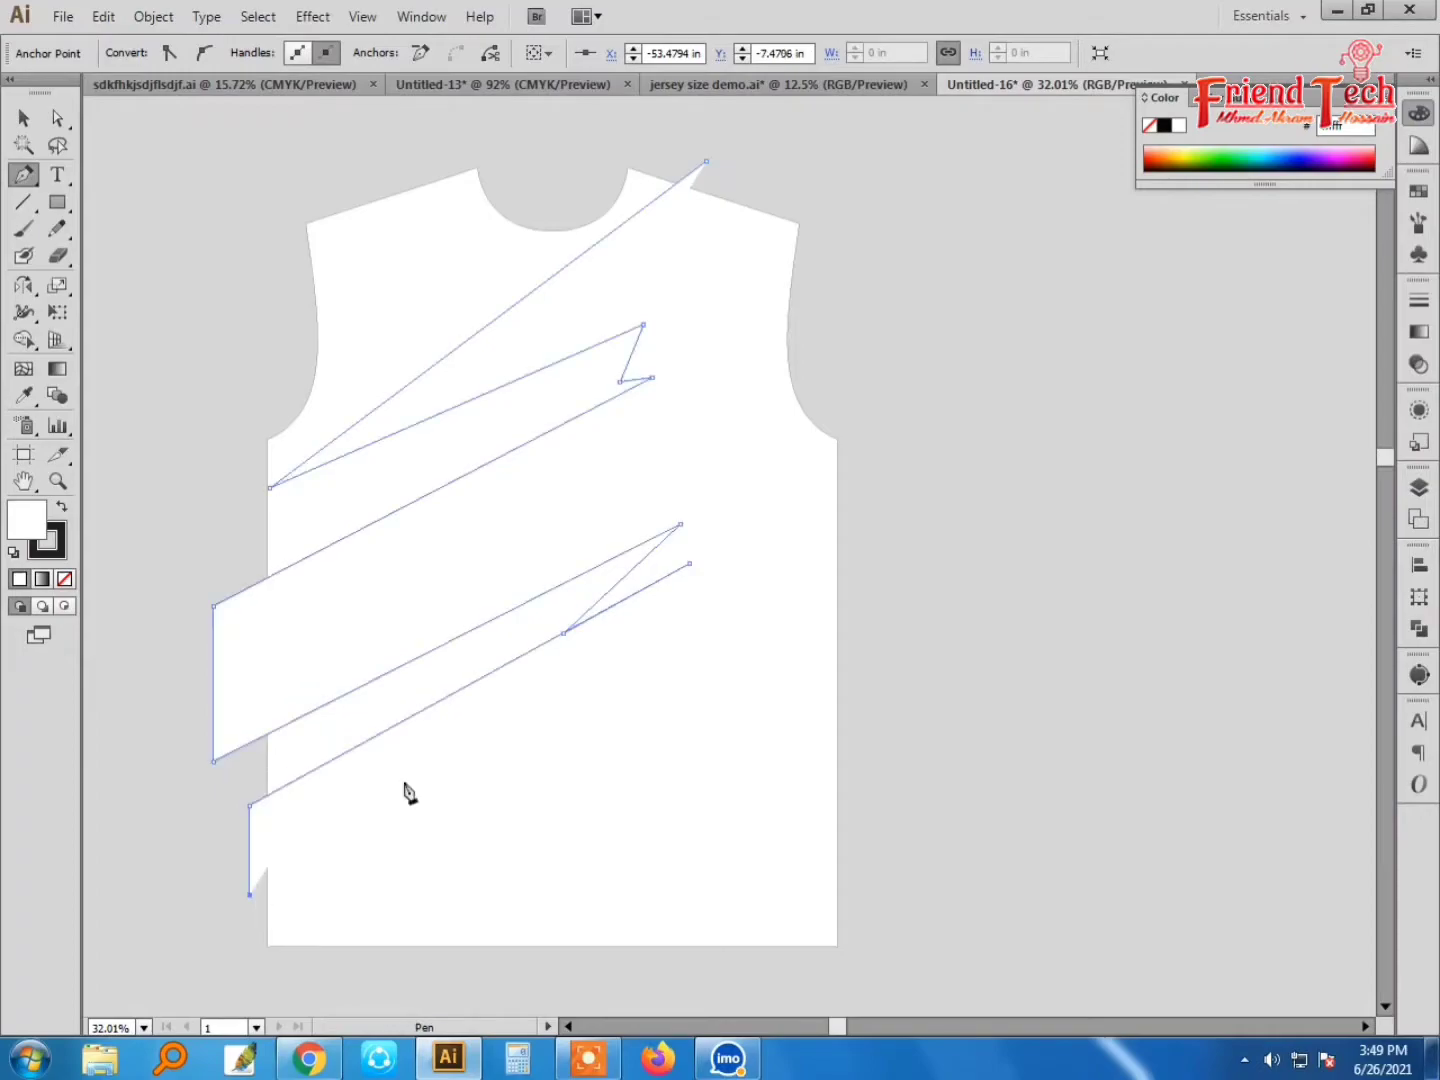
pyautogui.click(733, 666)
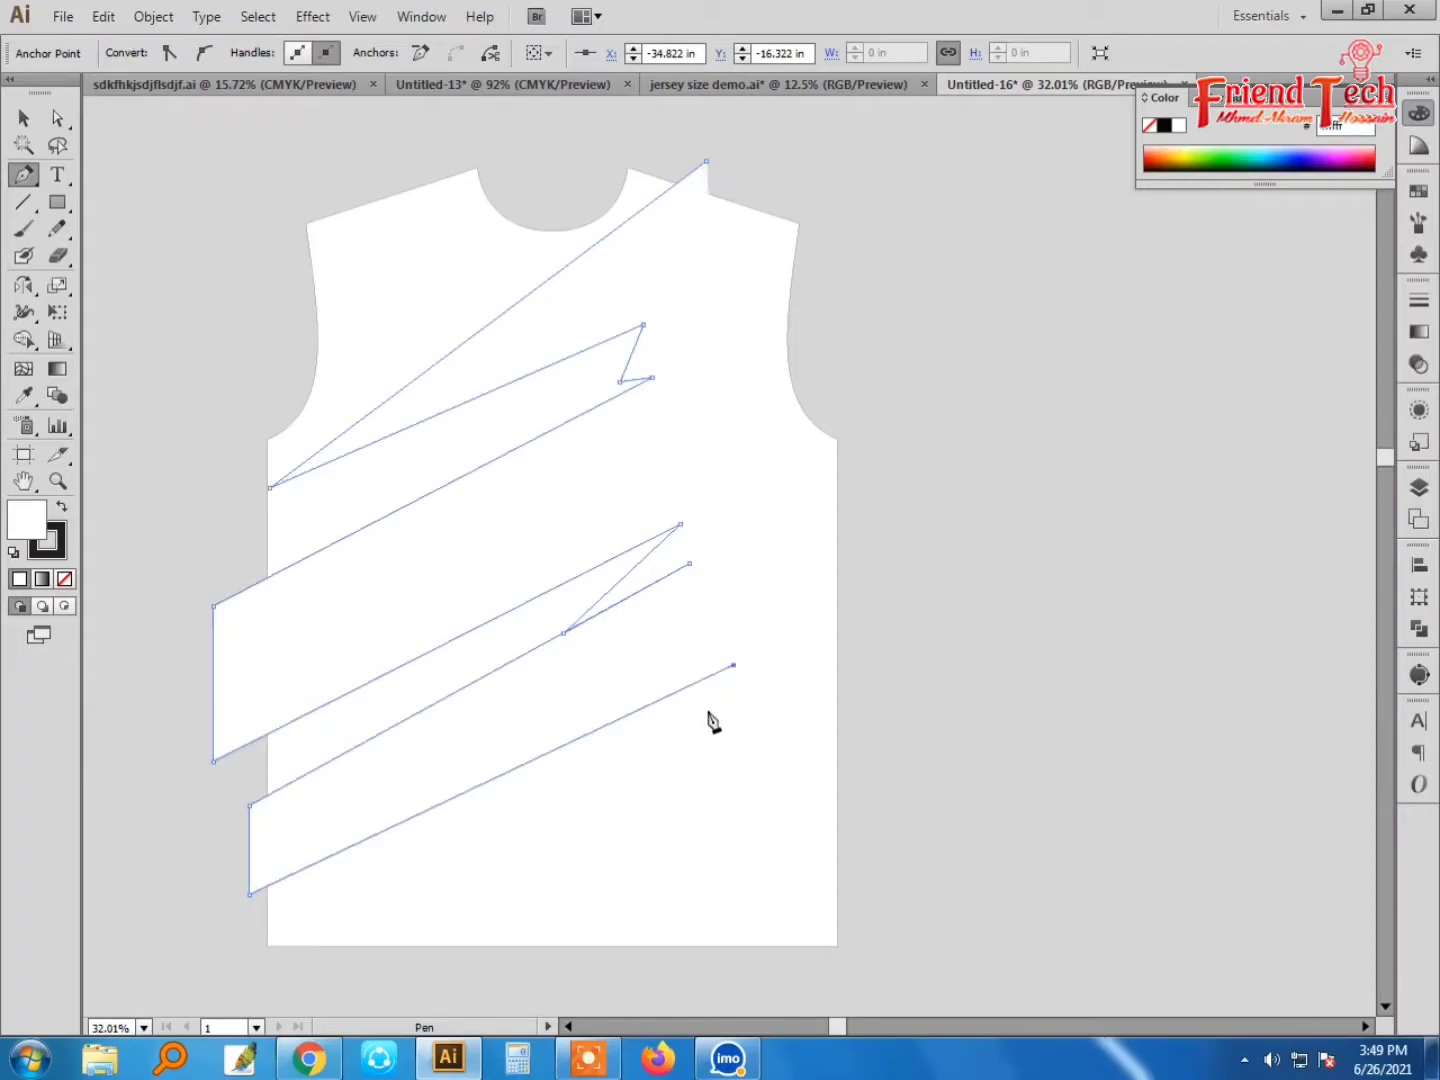
pyautogui.click(707, 711)
pyautogui.click(747, 705)
pyautogui.click(872, 744)
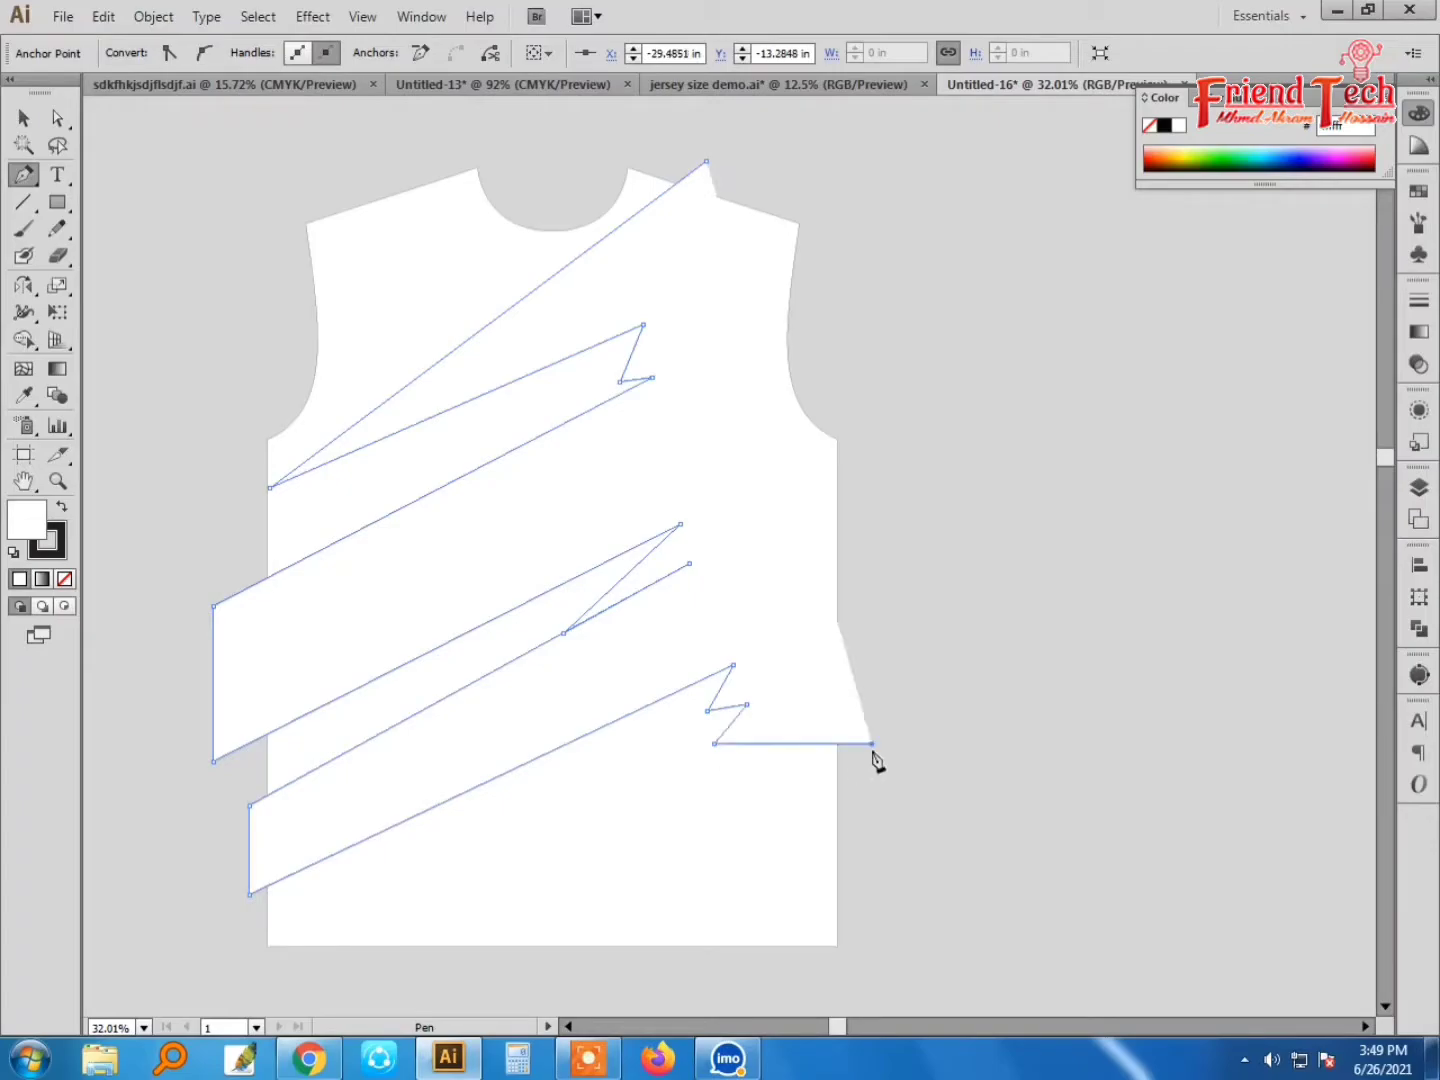
pyautogui.hotkey('ctrl', 'z')
pyautogui.hotkey('ctrl', 'z')
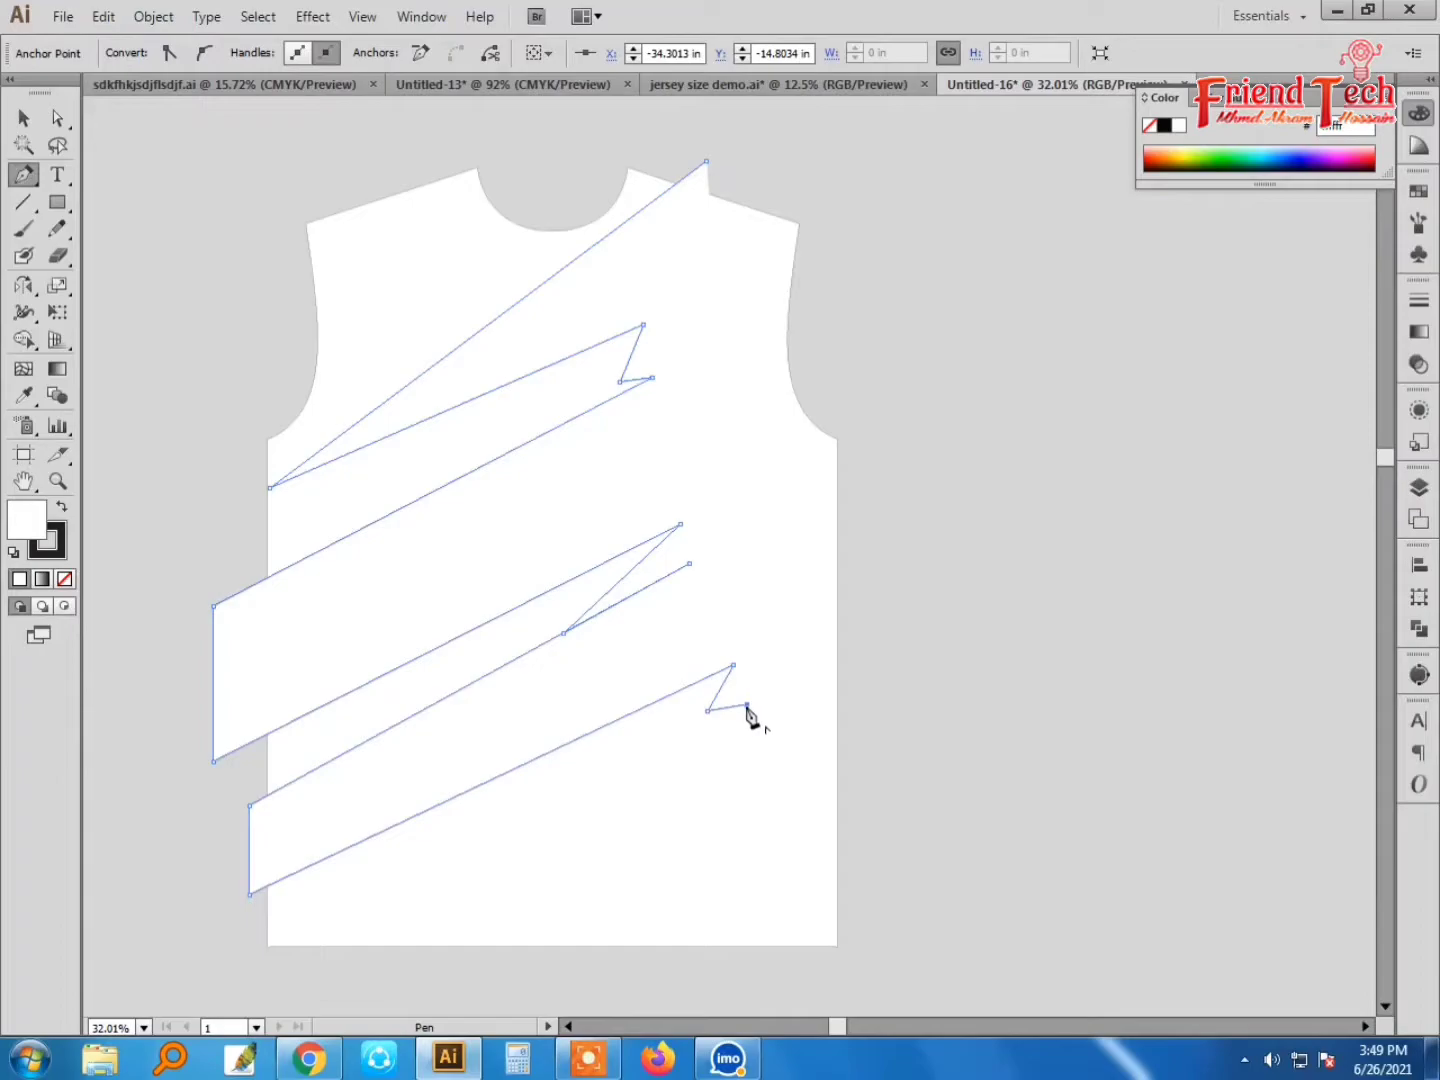
# Step: Close the claw shape around the right side and remove its outline
pyautogui.click(516, 871)
pyautogui.click(893, 738)
pyautogui.click(968, 377)
pyautogui.click(927, 233)
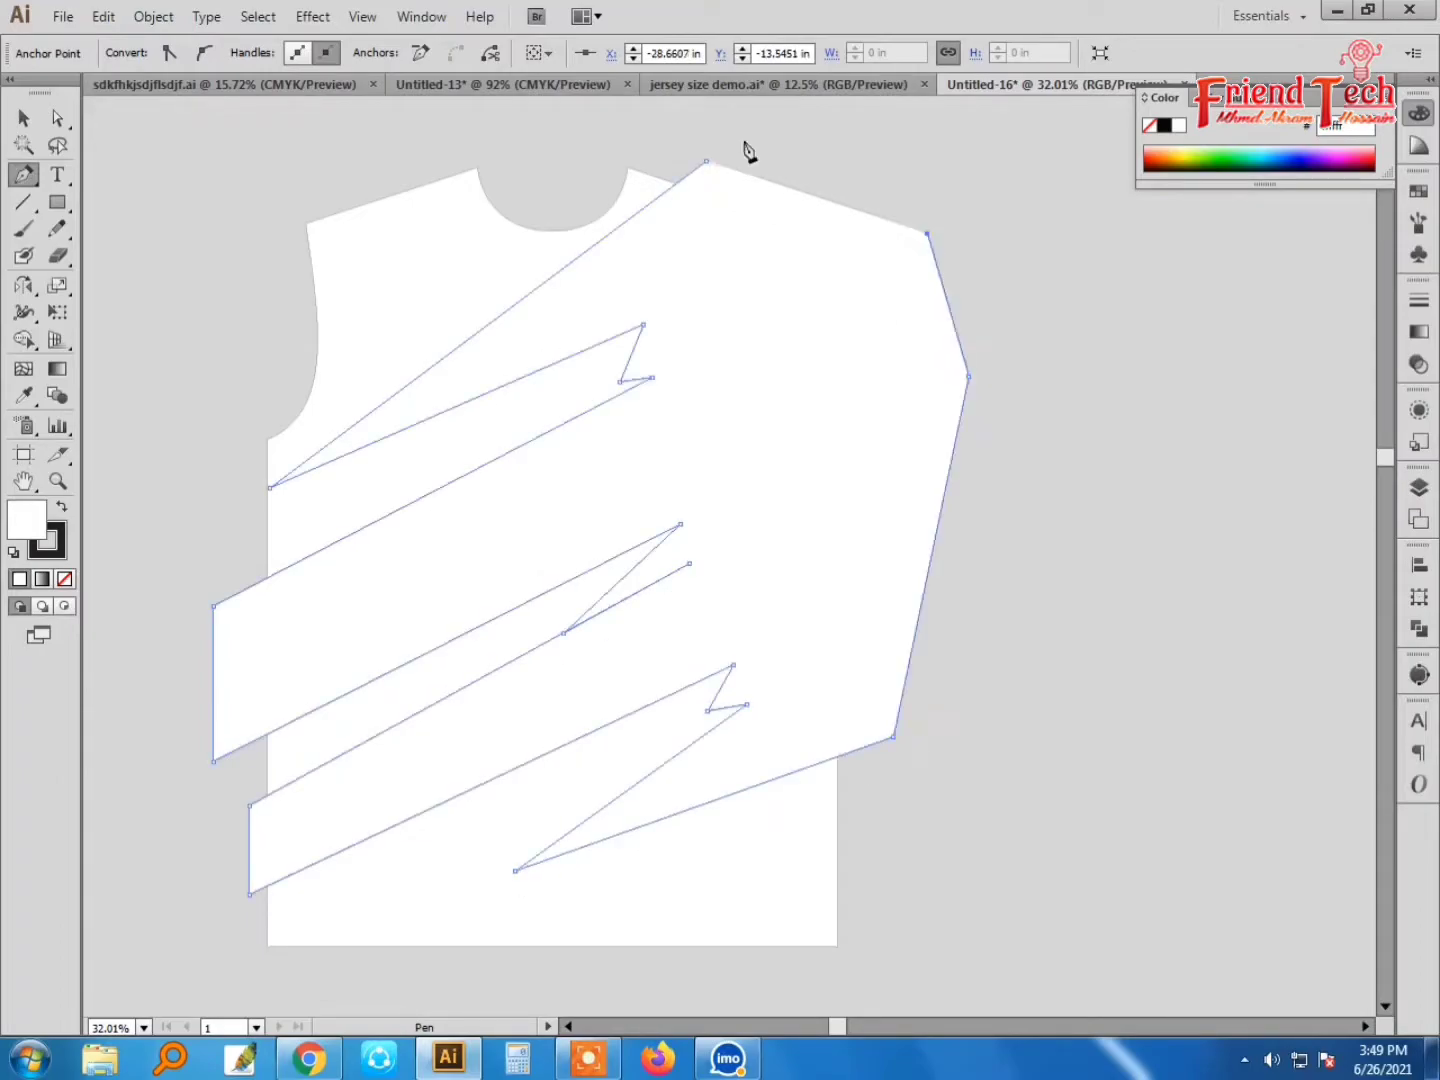
pyautogui.click(707, 160)
pyautogui.press('v')
pyautogui.click(874, 338)
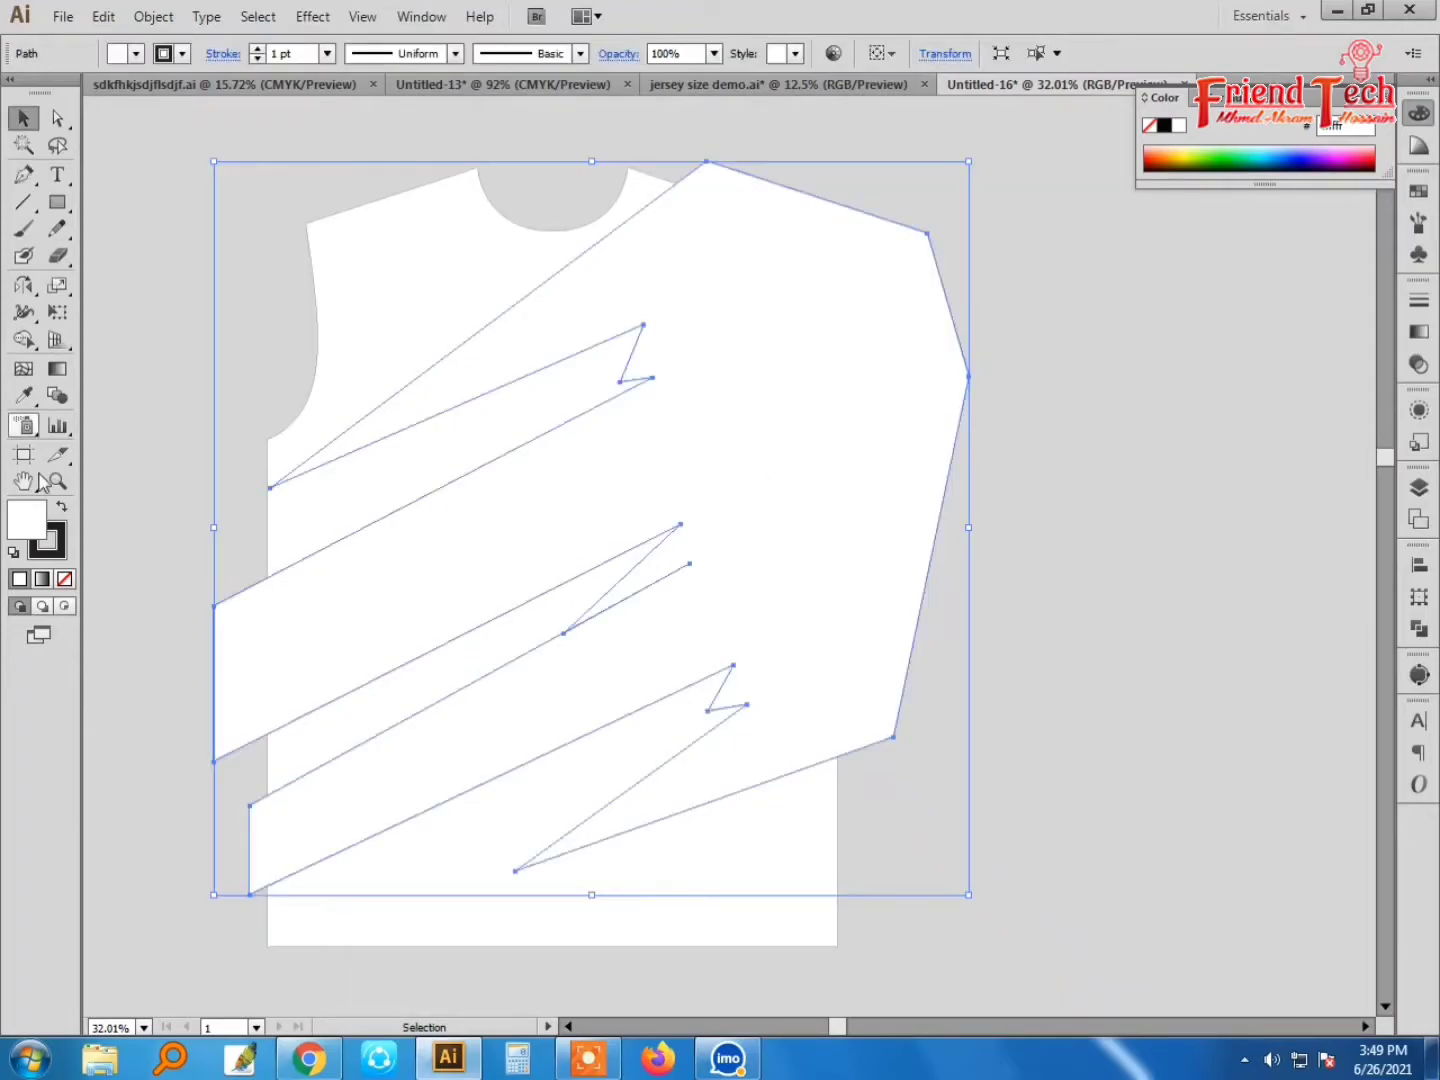
pyautogui.click(64, 579)
# Step: Reselect the shirt piece and fill it with black
pyautogui.click(212, 299)
pyautogui.moveTo(416, 299); pyautogui.dragTo(400, 290)
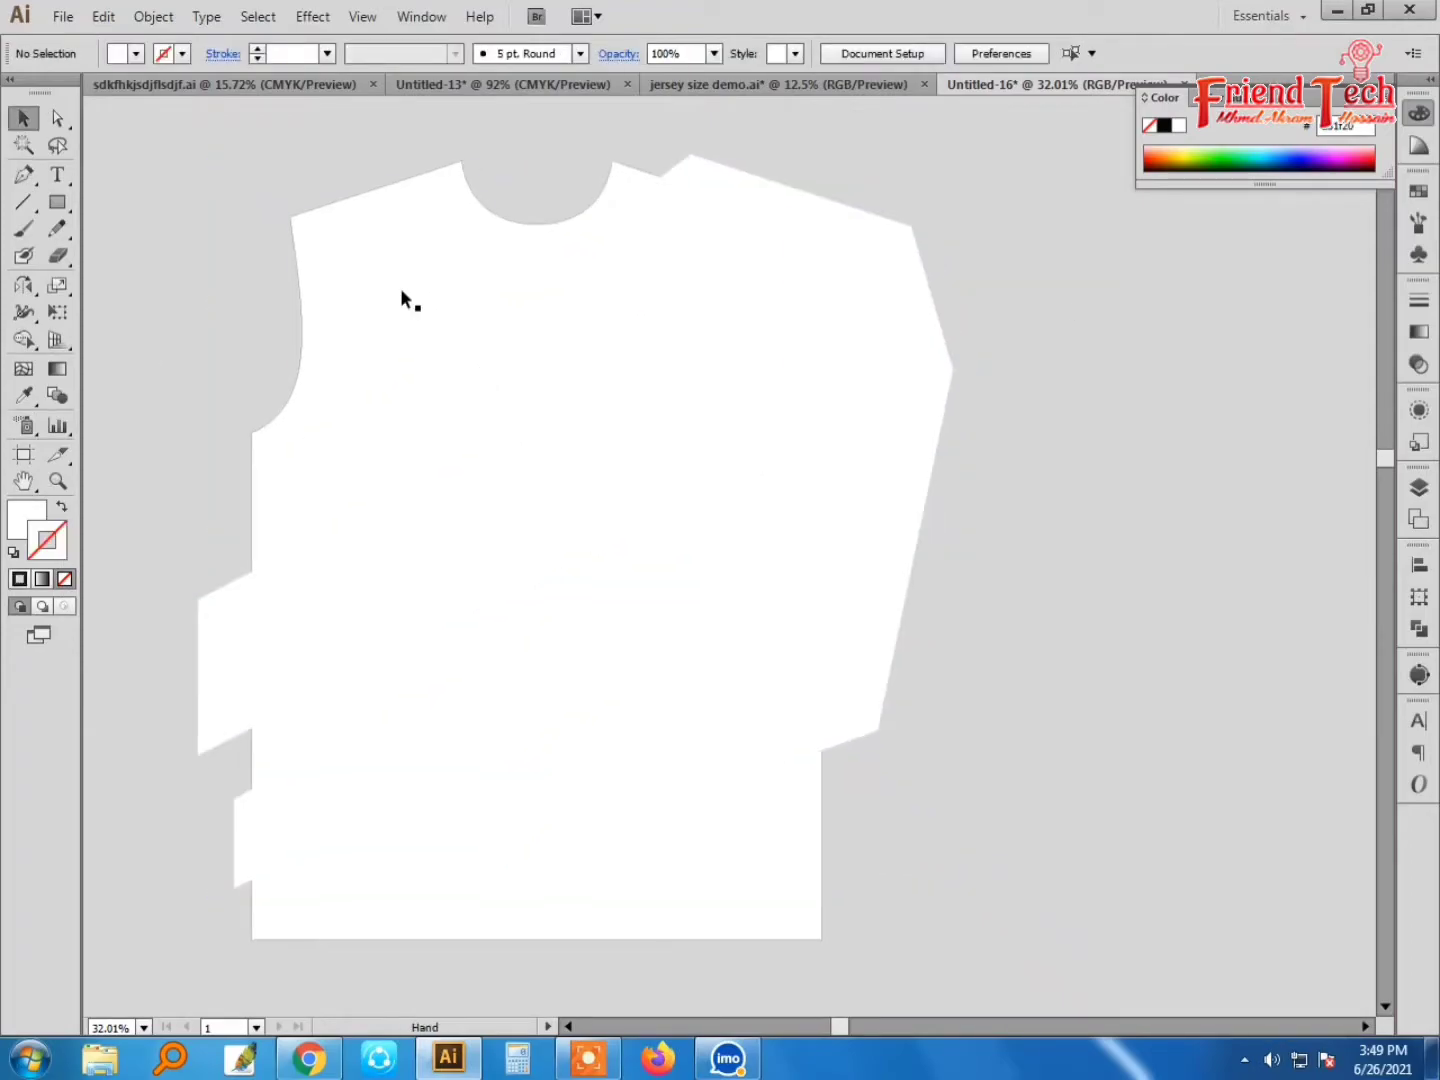
pyautogui.click(401, 288)
pyautogui.press('/')
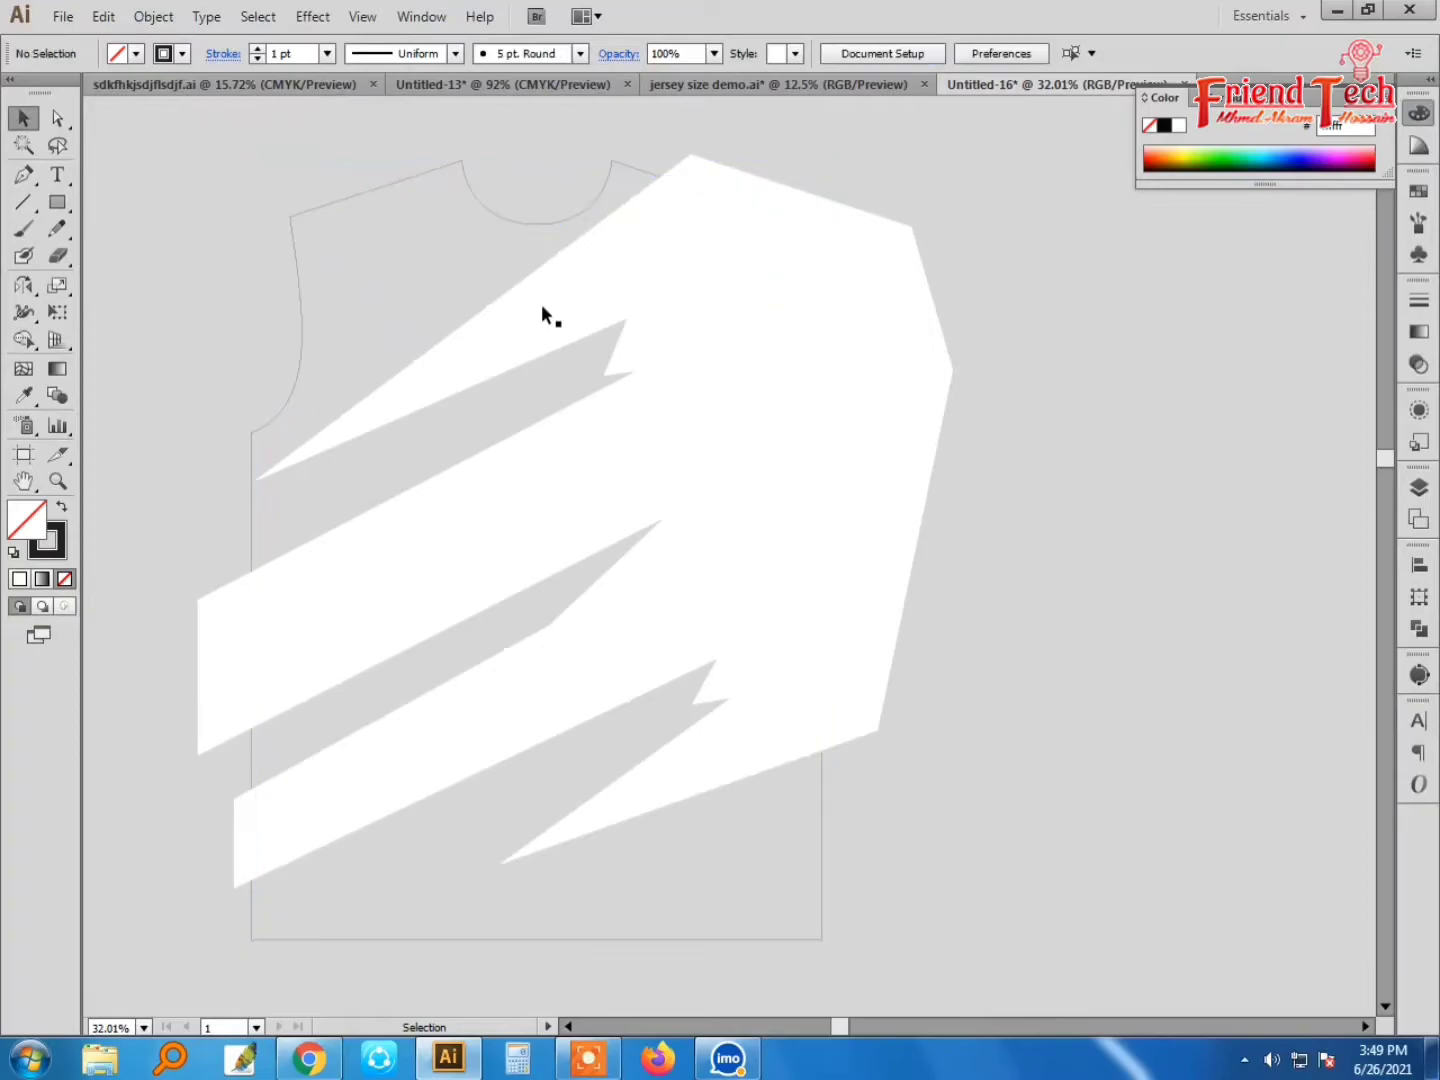
pyautogui.click(1163, 124)
# Step: Draw a triangular shard at the shirt's lower-right hem with the Pen tool
pyautogui.click(1121, 338)
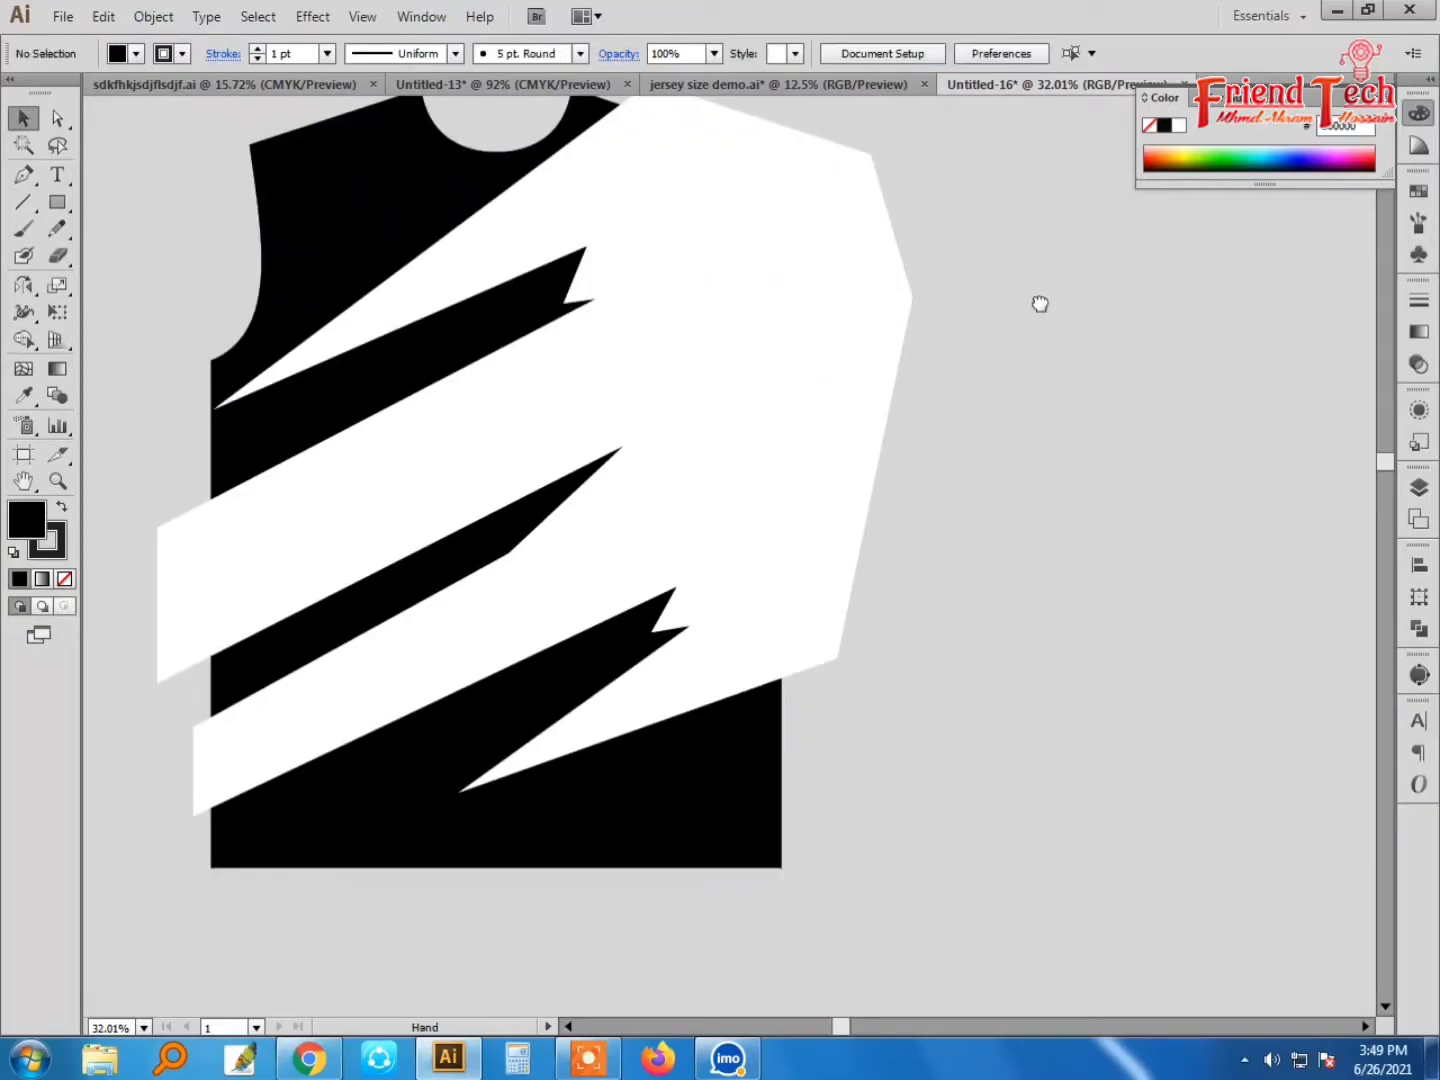
pyautogui.press('z')
pyautogui.click(1020, 893)
pyautogui.moveTo(812, 776); pyautogui.dragTo(769, 679)
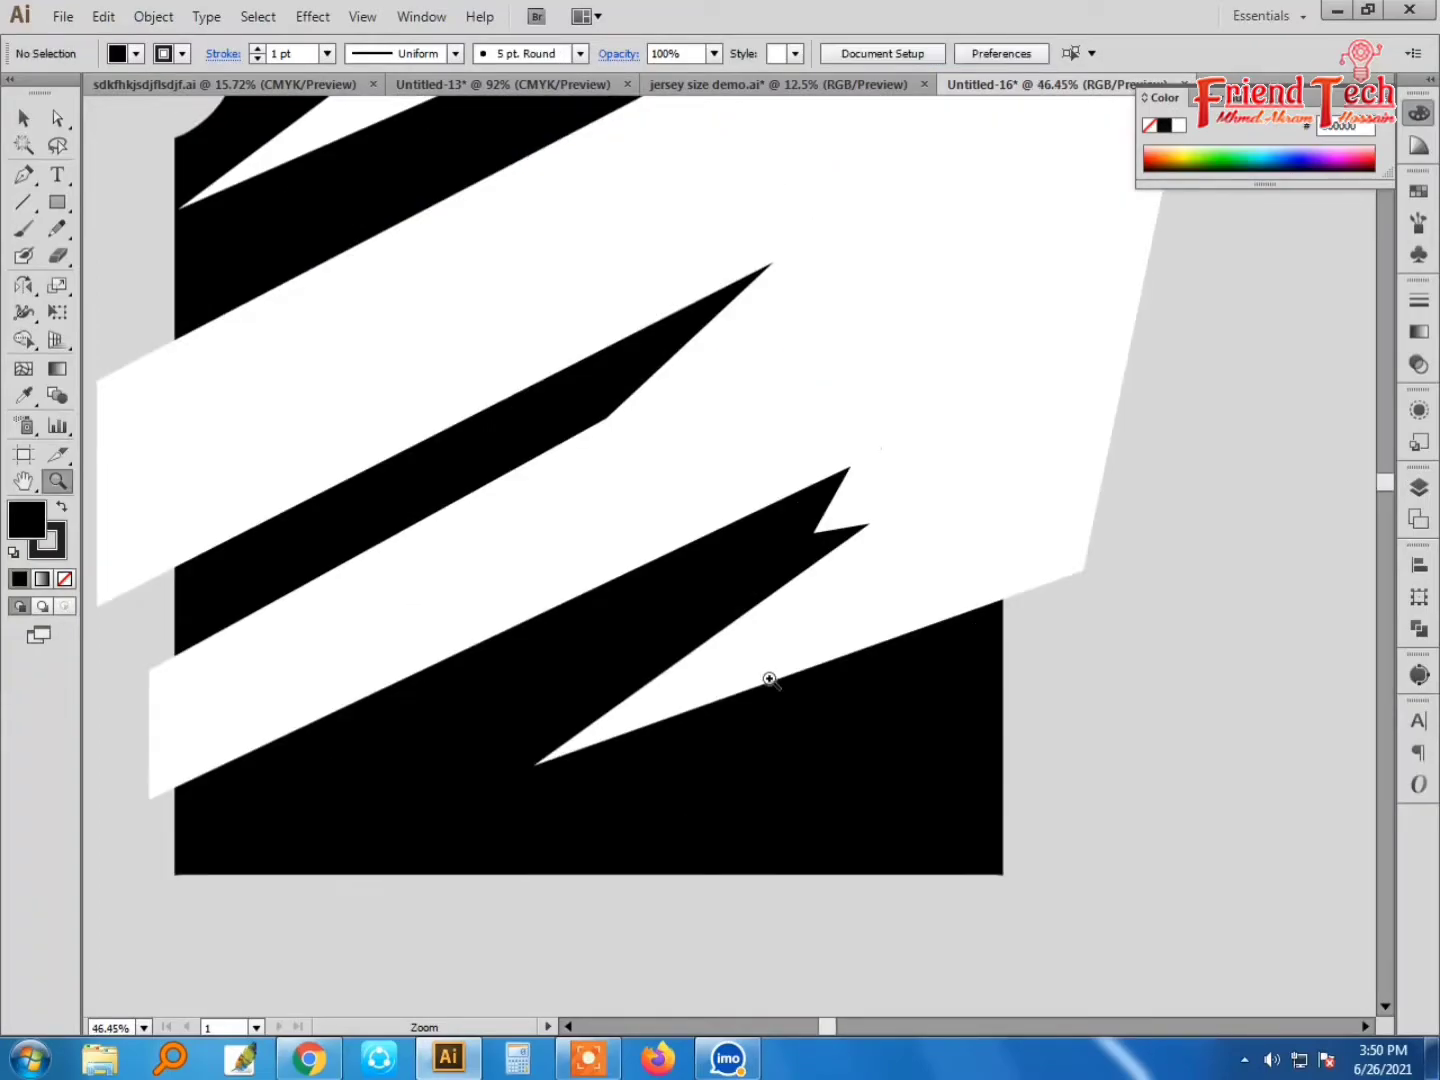
pyautogui.press('p')
pyautogui.click(1058, 934)
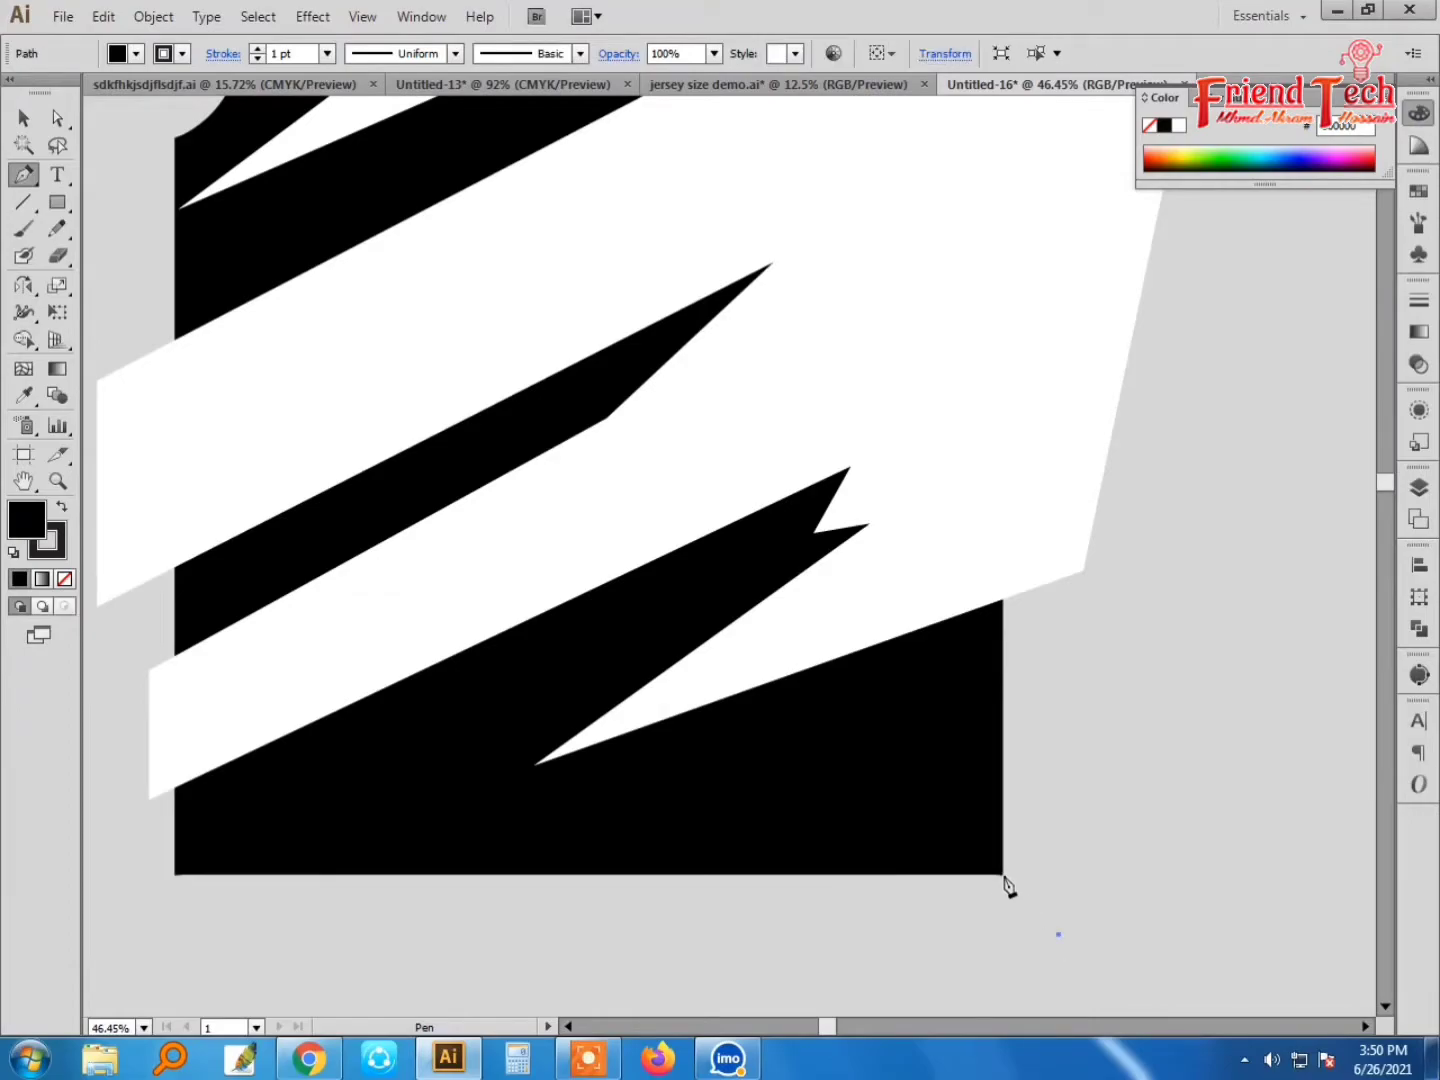
pyautogui.moveTo(1000, 877); pyautogui.dragTo(829, 725)
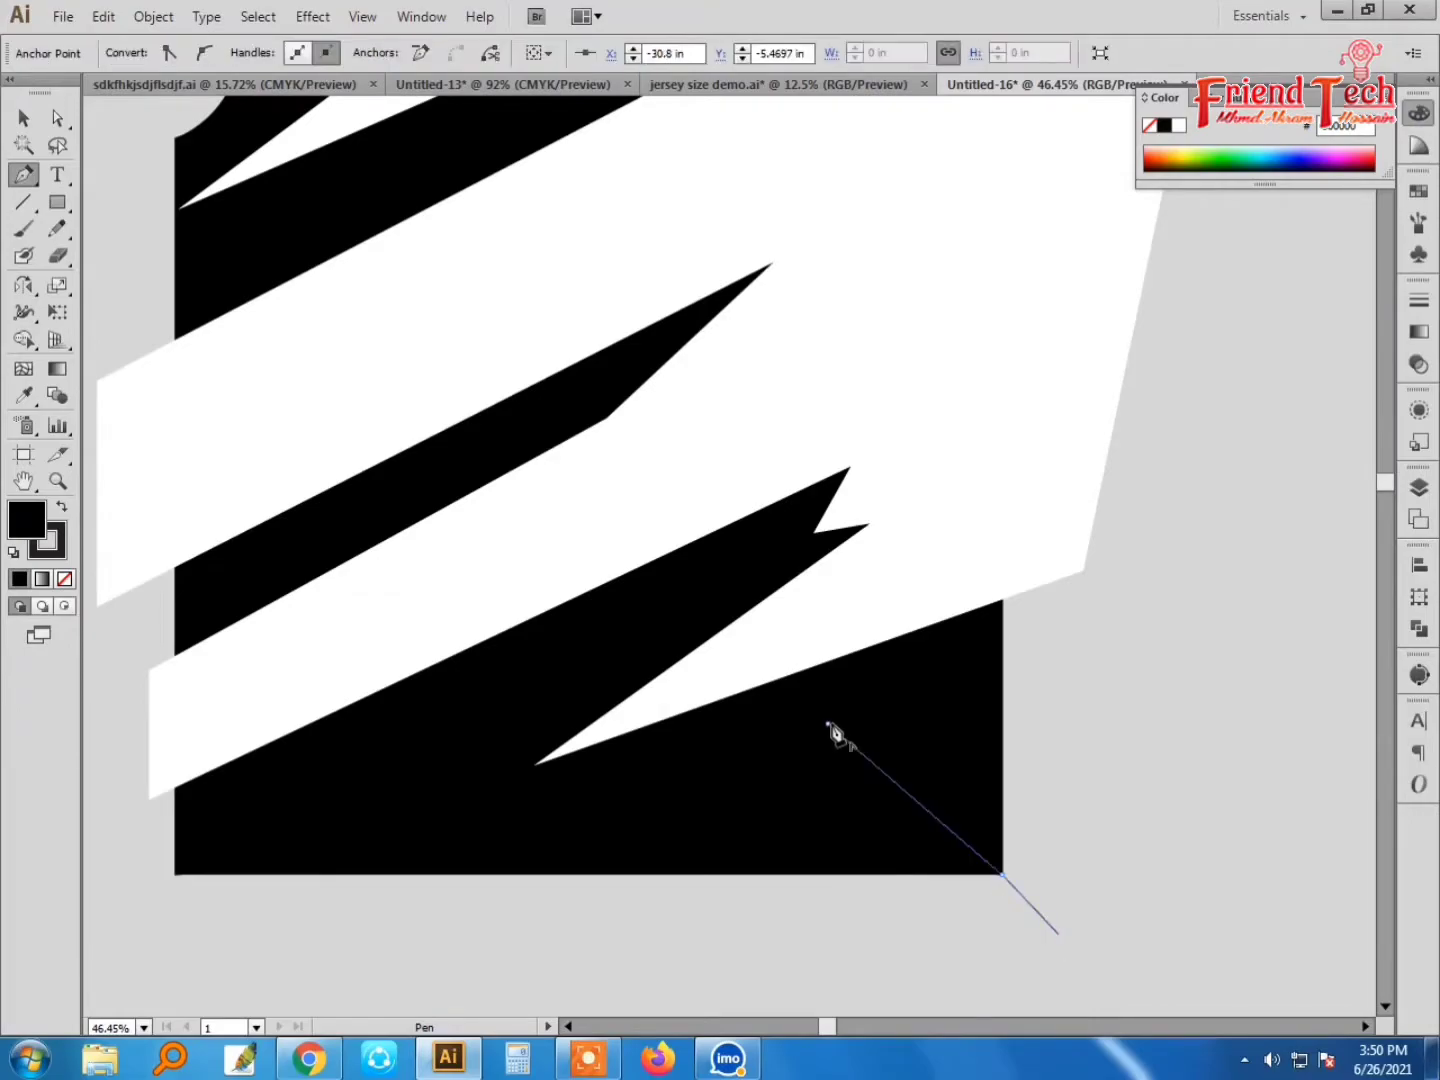
pyautogui.click(1139, 677)
pyautogui.click(1062, 941)
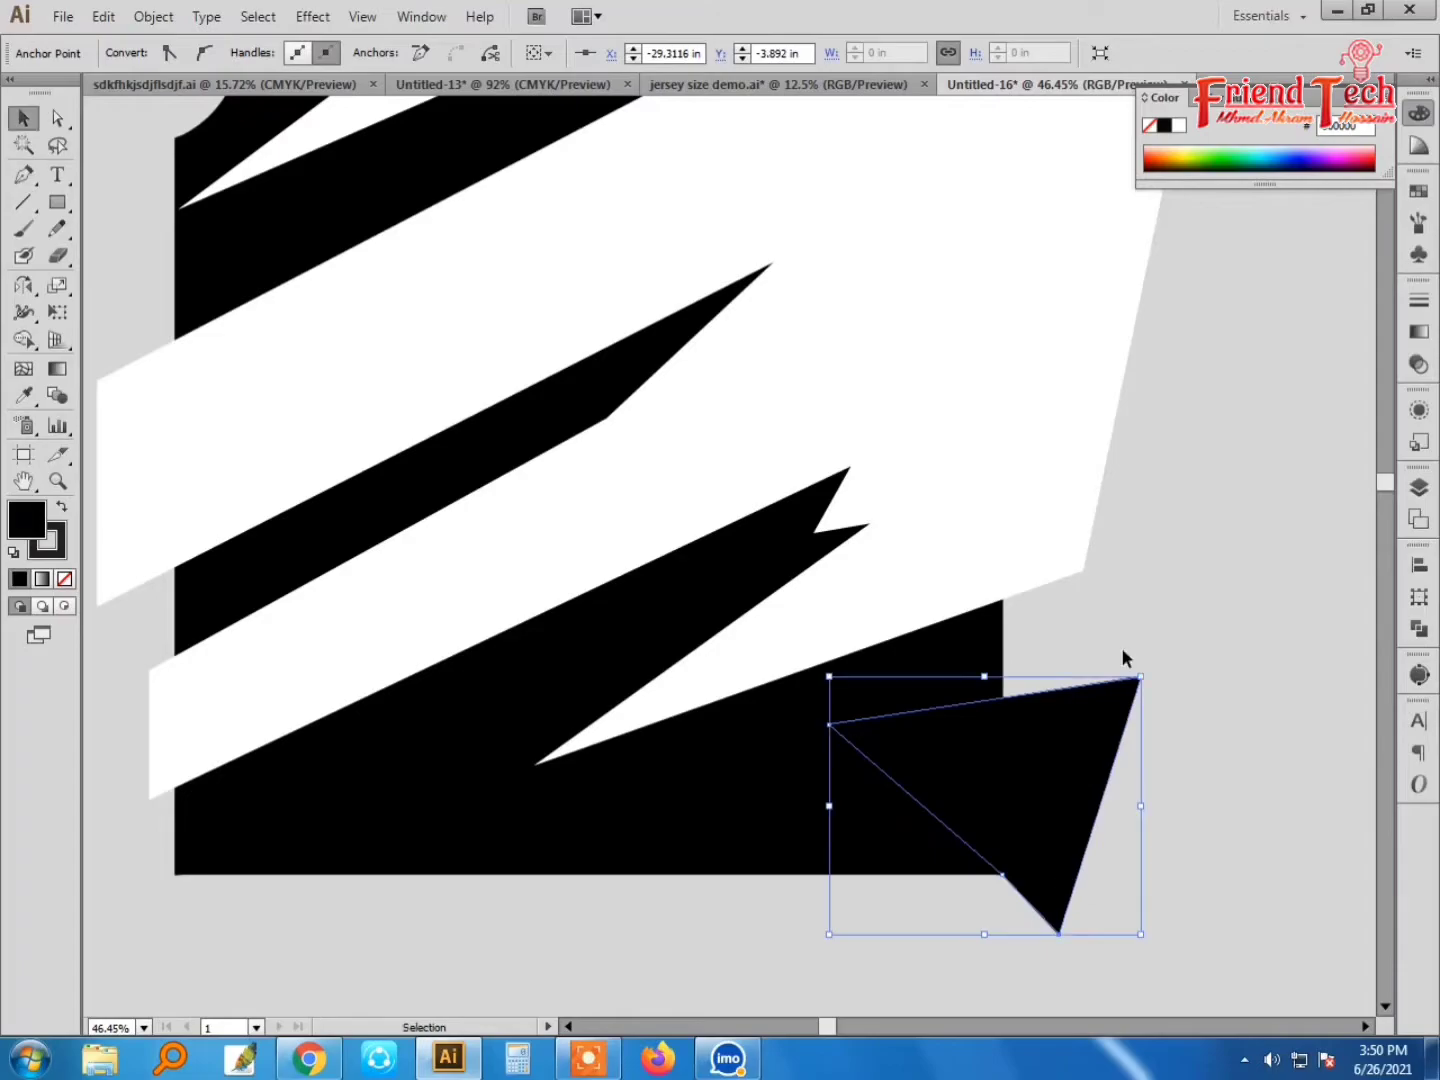
# Step: Fill the triangle with the claw's white using the Eyedropper
pyautogui.click(1024, 686)
pyautogui.press('i')
pyautogui.click(1021, 425)
pyautogui.press('v')
pyautogui.click(1190, 560)
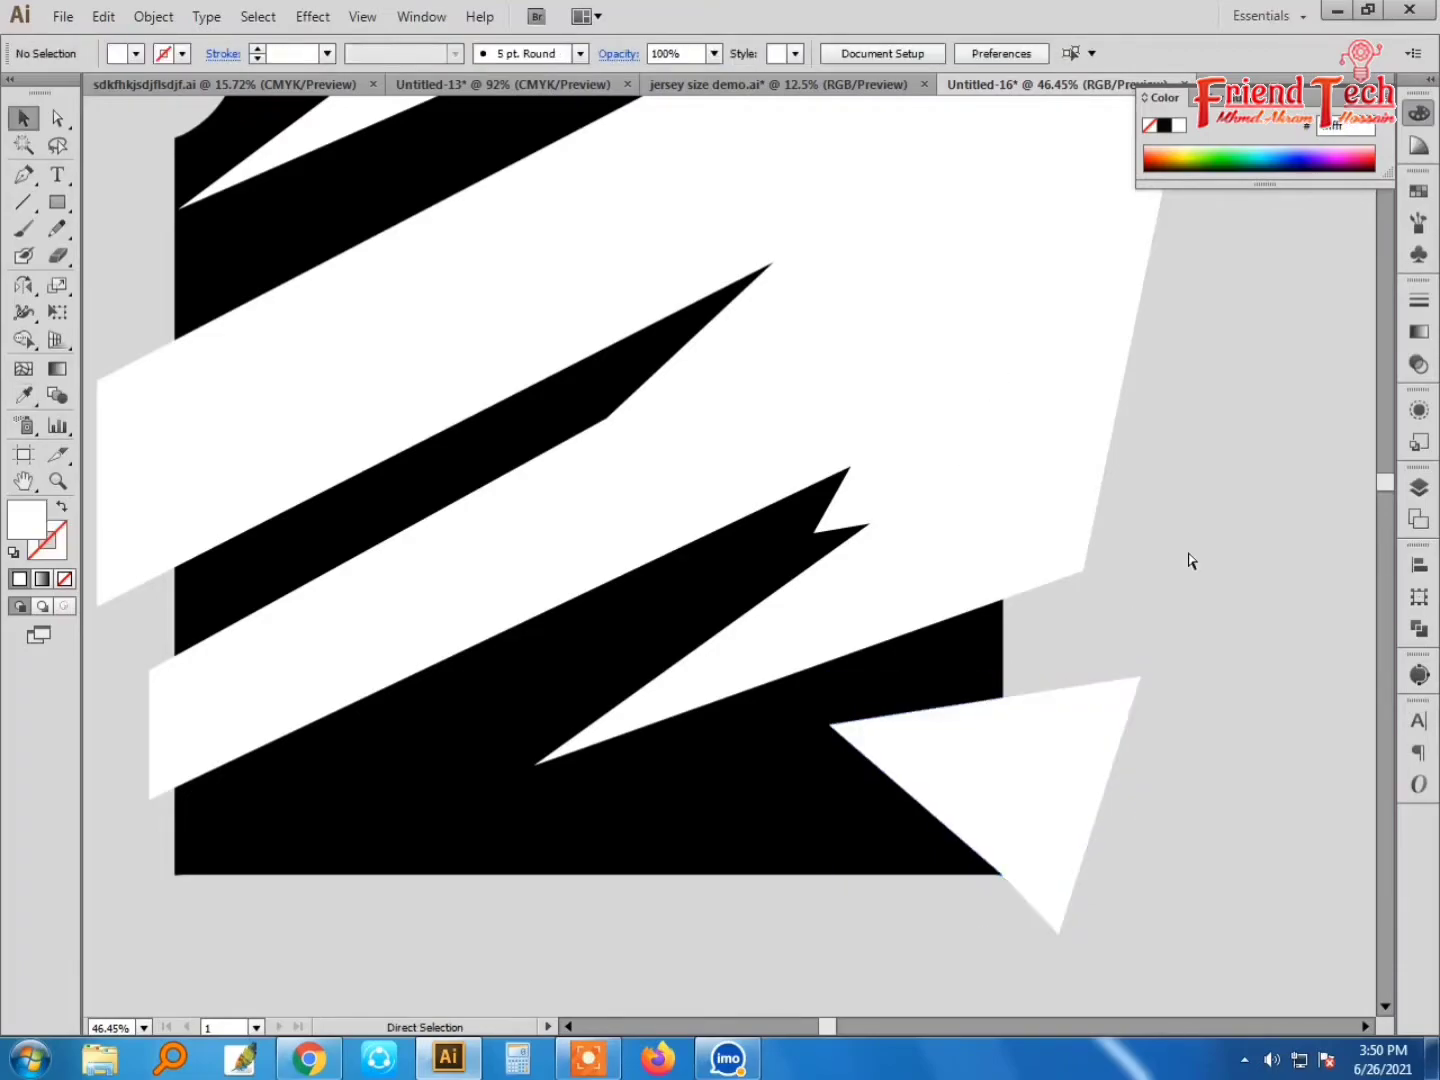
pyautogui.hotkey('ctrl', '-')
pyautogui.hotkey('ctrl', '-')
pyautogui.press('z')
pyautogui.moveTo(644, 554); pyautogui.dragTo(1066, 842)
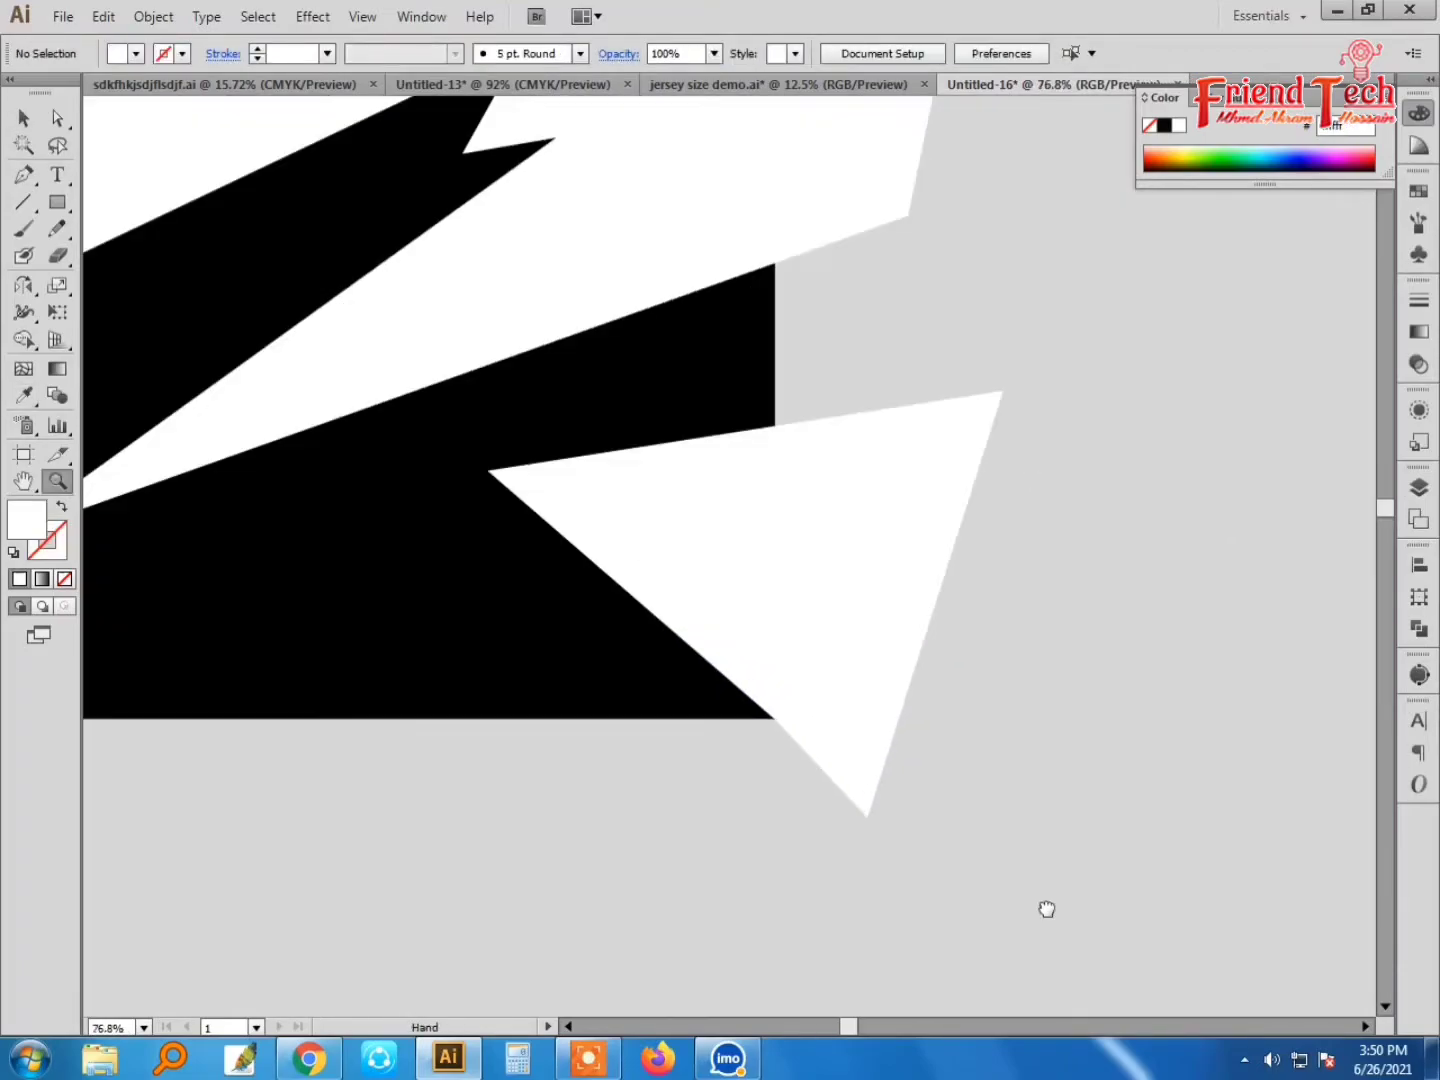
pyautogui.press('v')
# Step: Rotate the triangle slightly and align it with the hem, then reframe the whole shirt
pyautogui.click(990, 481)
pyautogui.moveTo(1018, 455); pyautogui.dragTo(1006, 419)
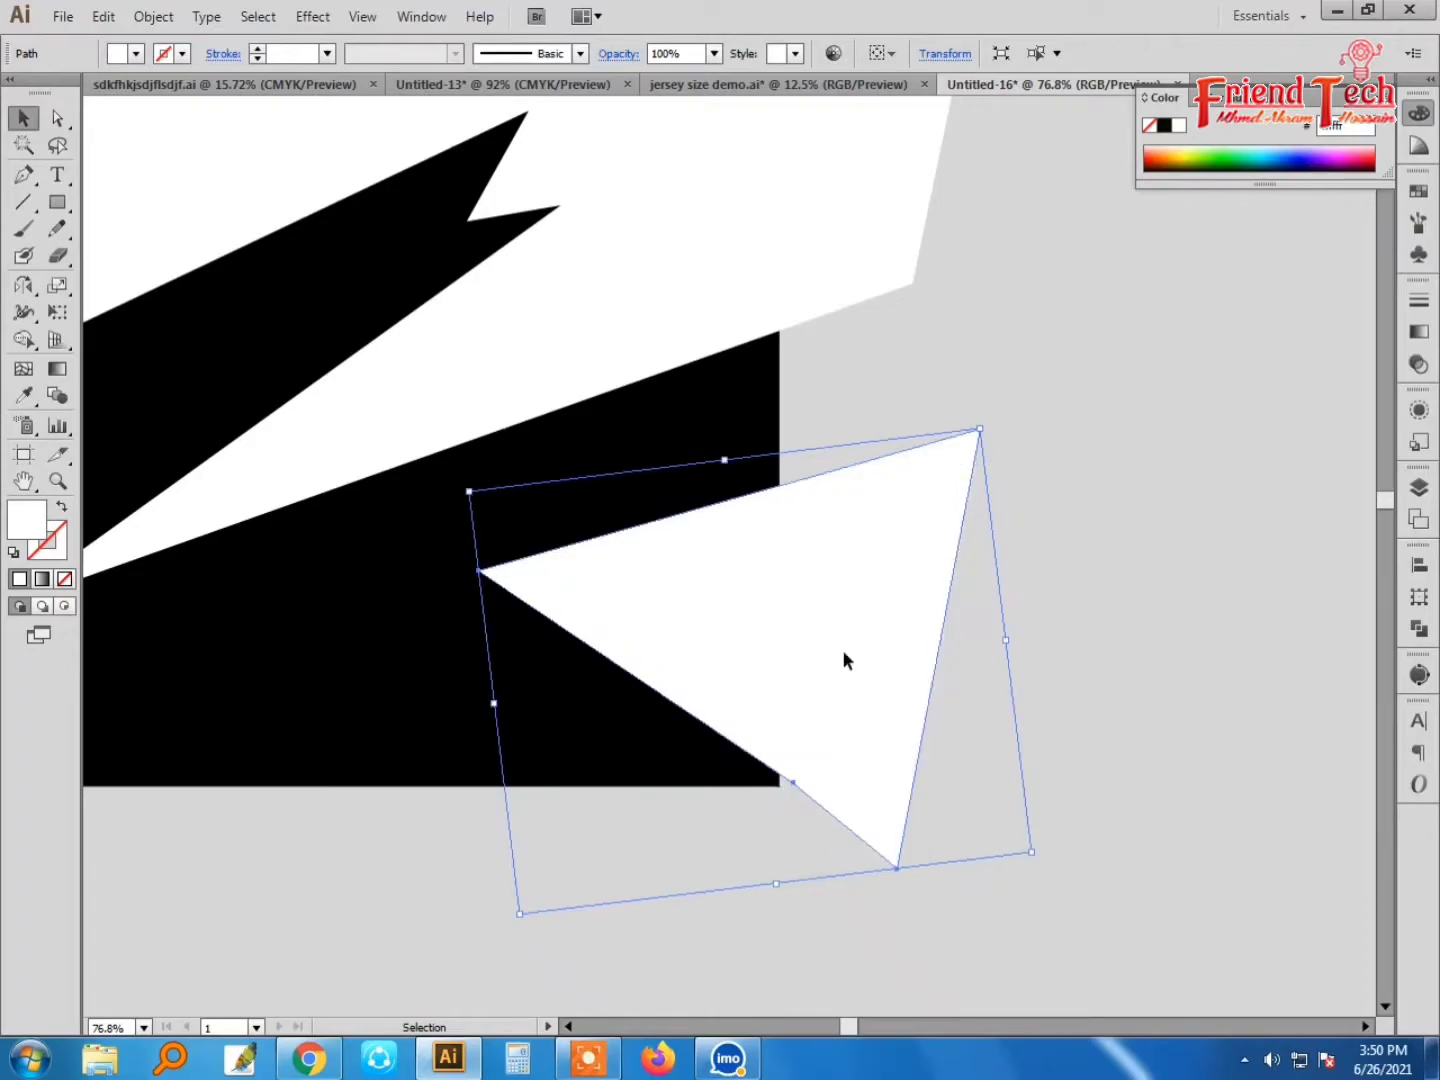
pyautogui.moveTo(841, 649); pyautogui.dragTo(861, 646)
pyautogui.click(1036, 640)
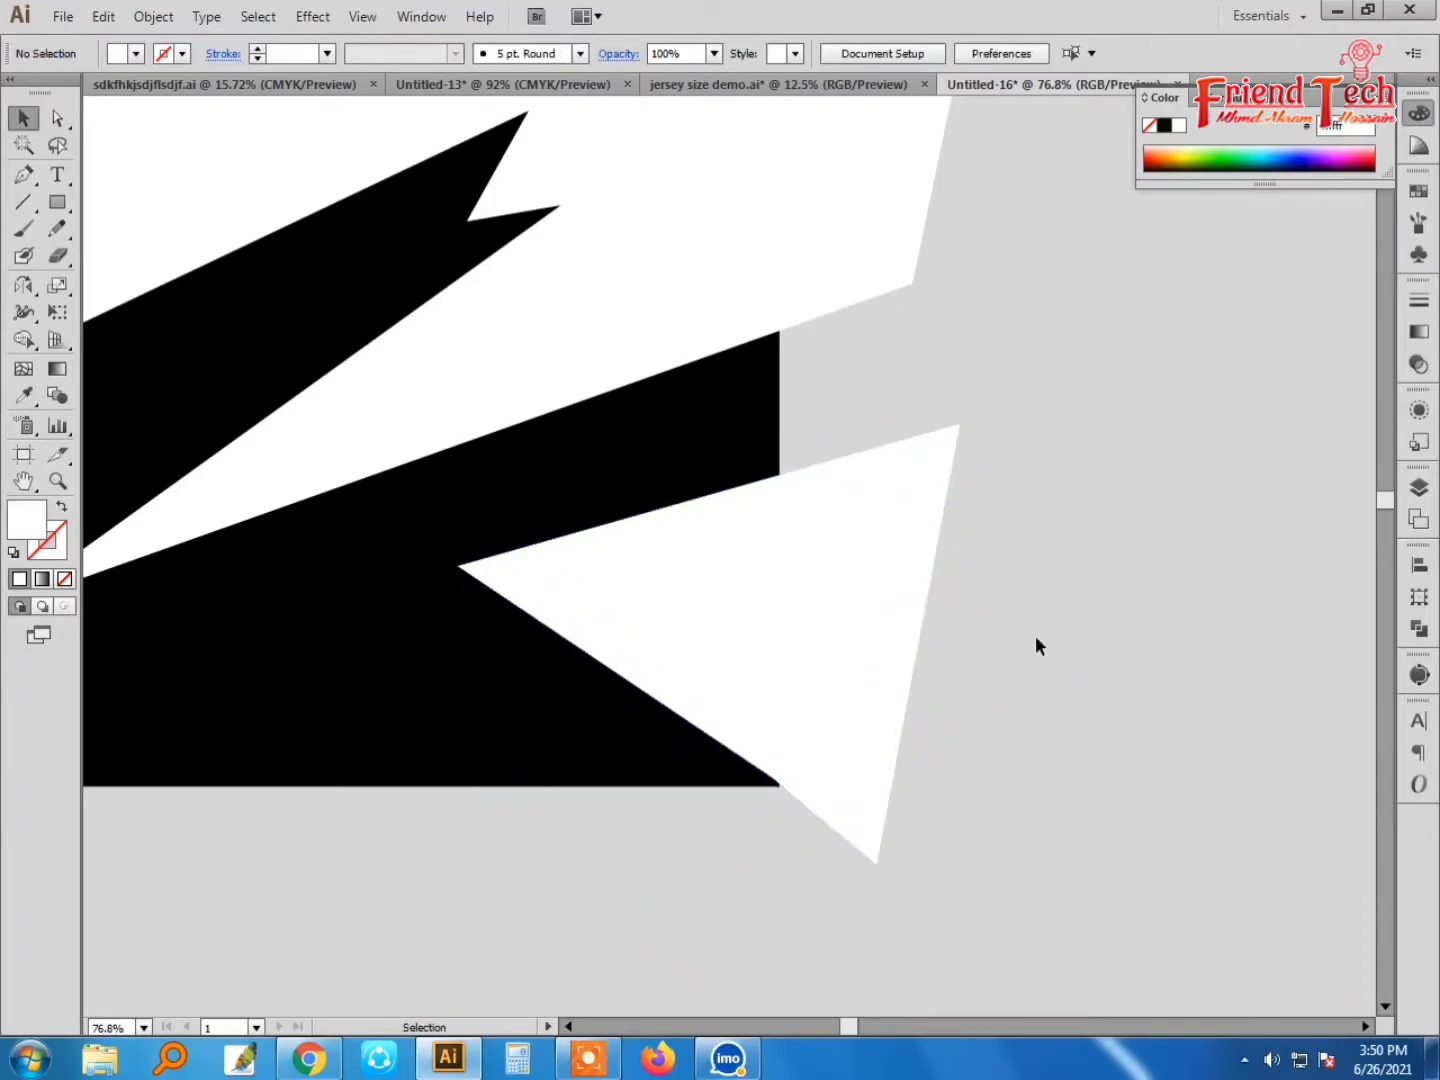
pyautogui.press('z')
pyautogui.moveTo(405, 477); pyautogui.dragTo(1058, 902)
pyautogui.press('v')
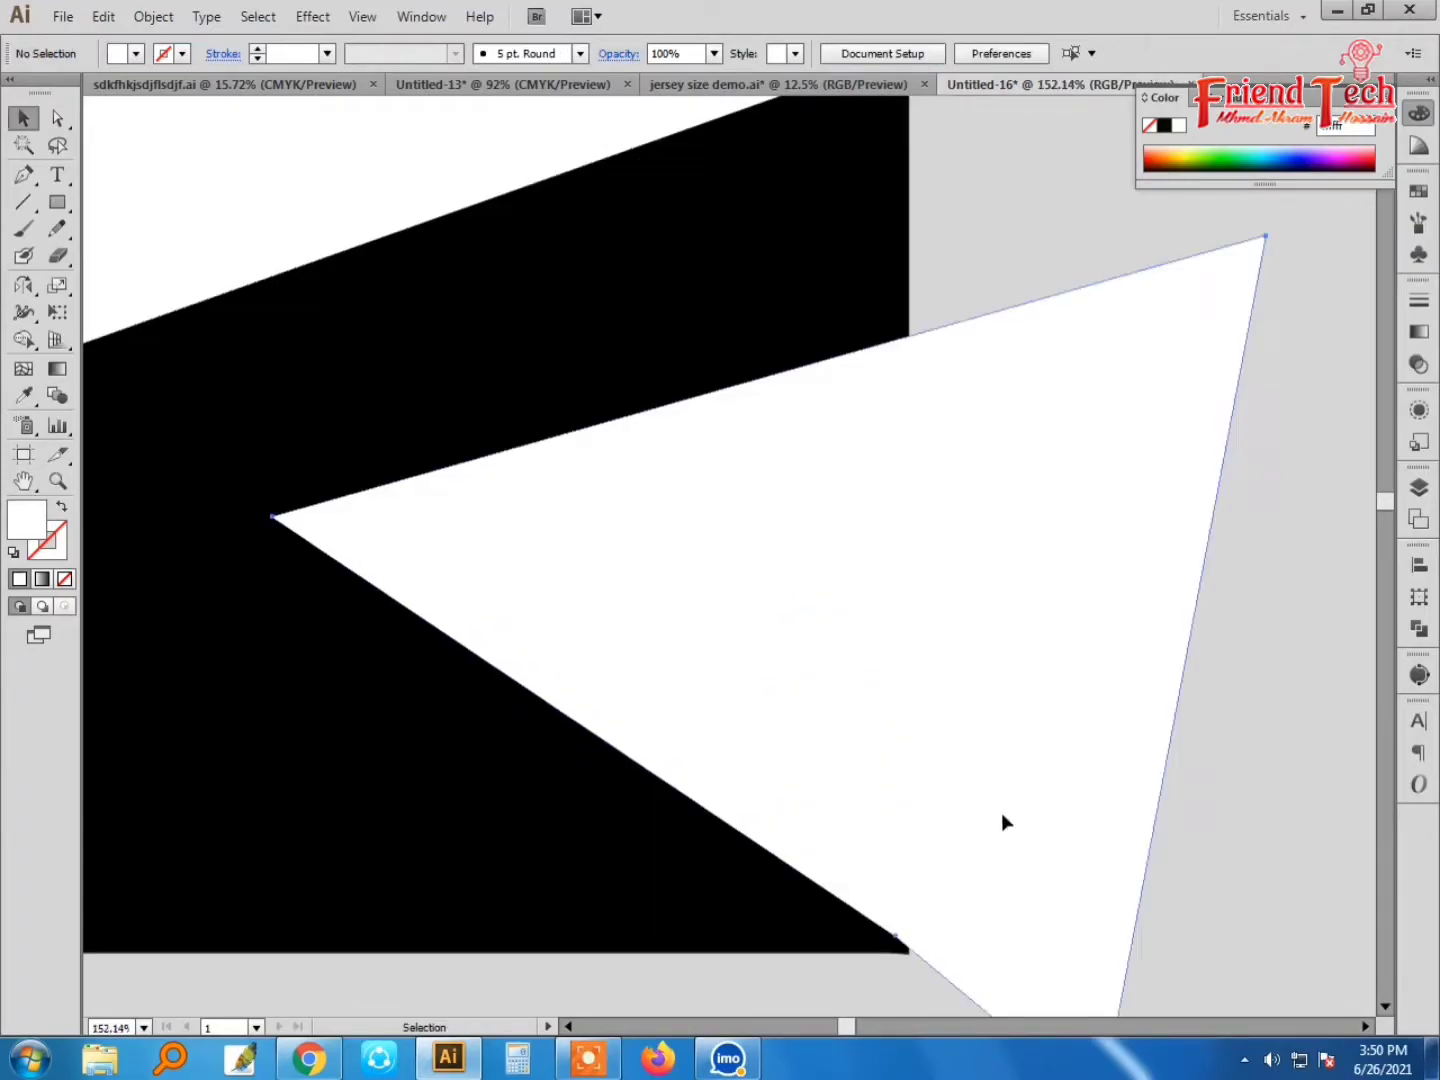
pyautogui.hotkey('ctrl', '-')
pyautogui.hotkey('ctrl', '-')
pyautogui.hotkey('ctrl', '-')
pyautogui.hotkey('ctrl', '-')
pyautogui.hotkey('ctrl', '-')
pyautogui.hotkey('ctrl', '-')
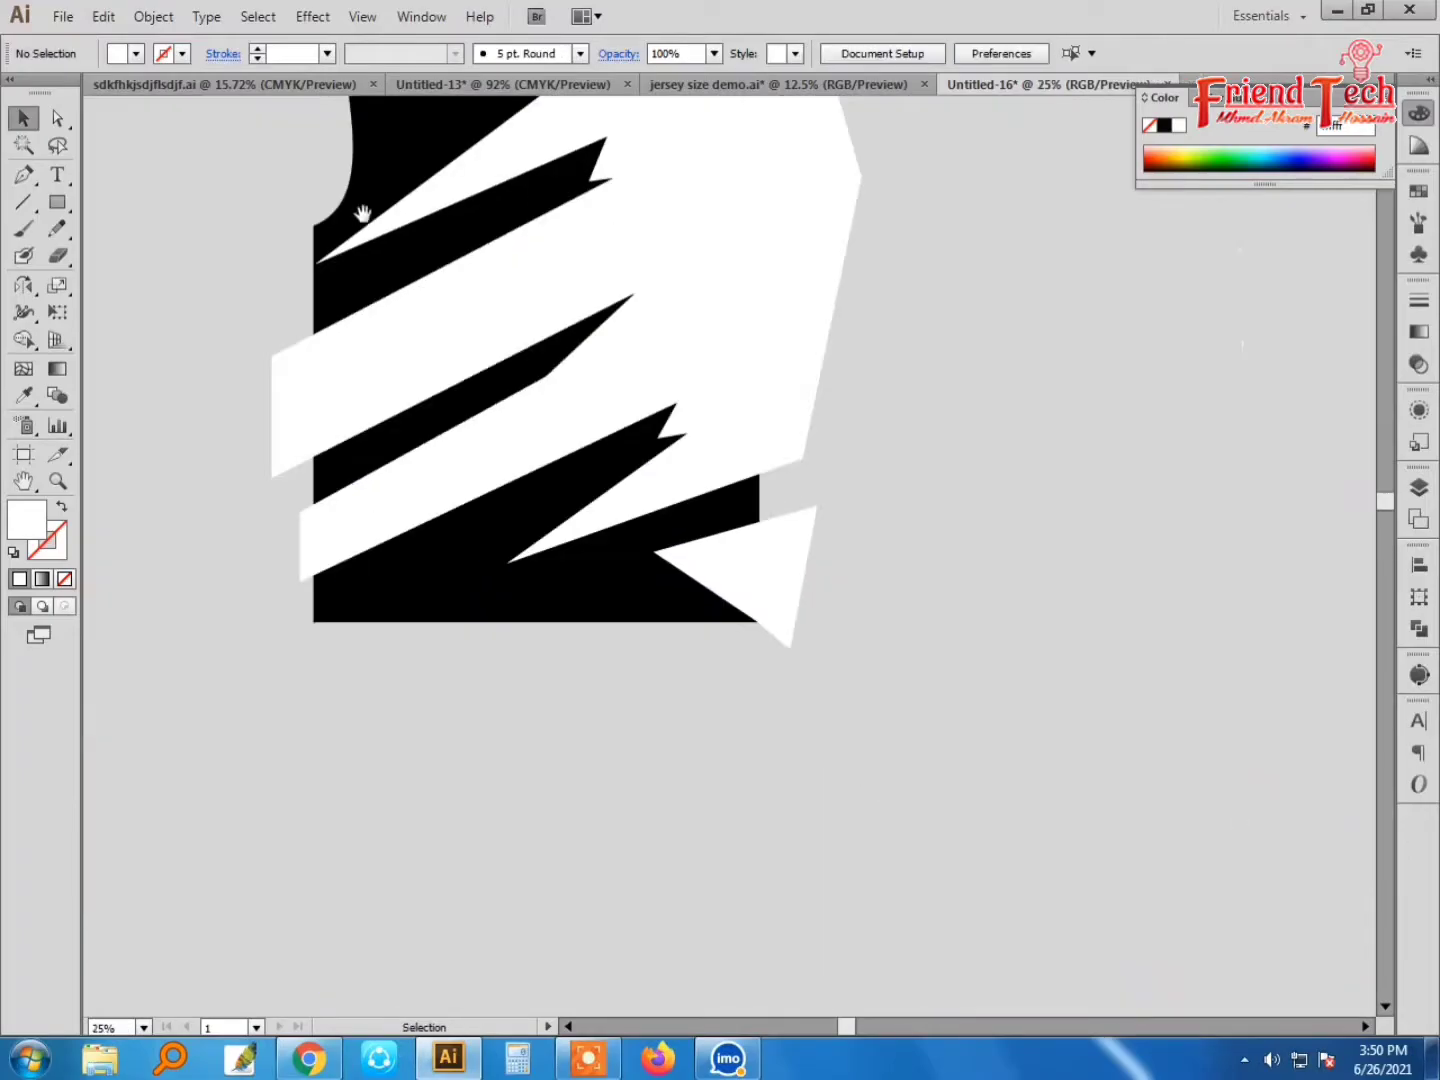
pyautogui.moveTo(445, 185); pyautogui.dragTo(457, 430)
pyautogui.press('z')
pyautogui.moveTo(265, 186); pyautogui.dragTo(969, 787)
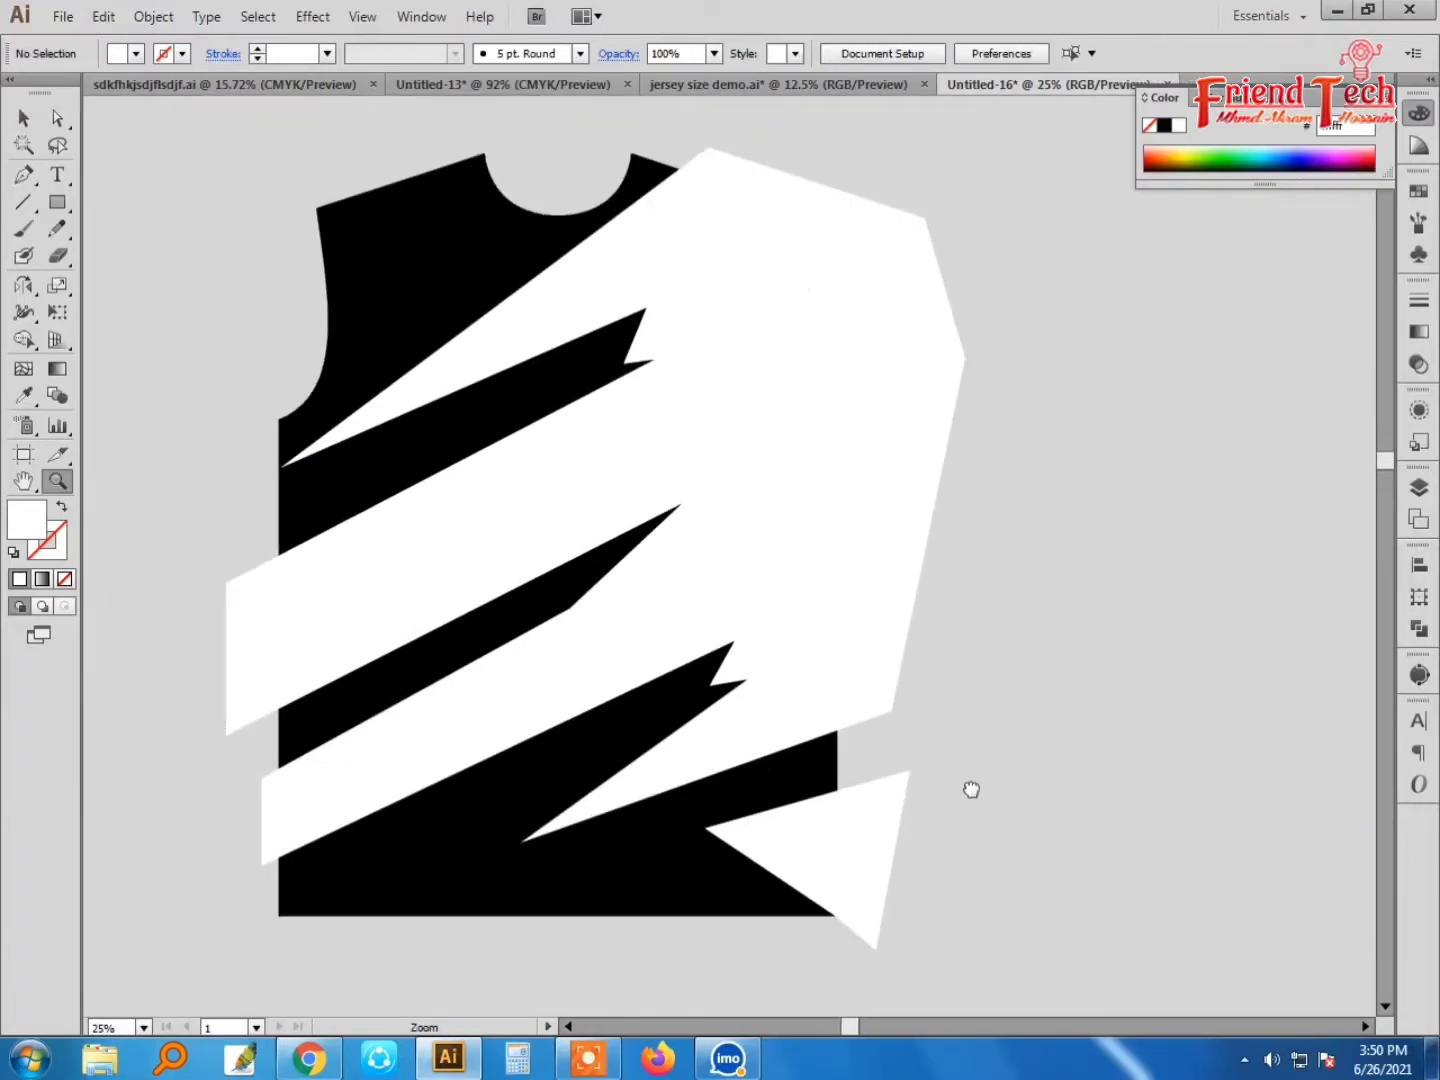
# Step: Select the white claw and load the Artistic_Paintbrush brush library from the Brushes panel
pyautogui.press('v')
pyautogui.click(480, 262)
pyautogui.click(945, 346)
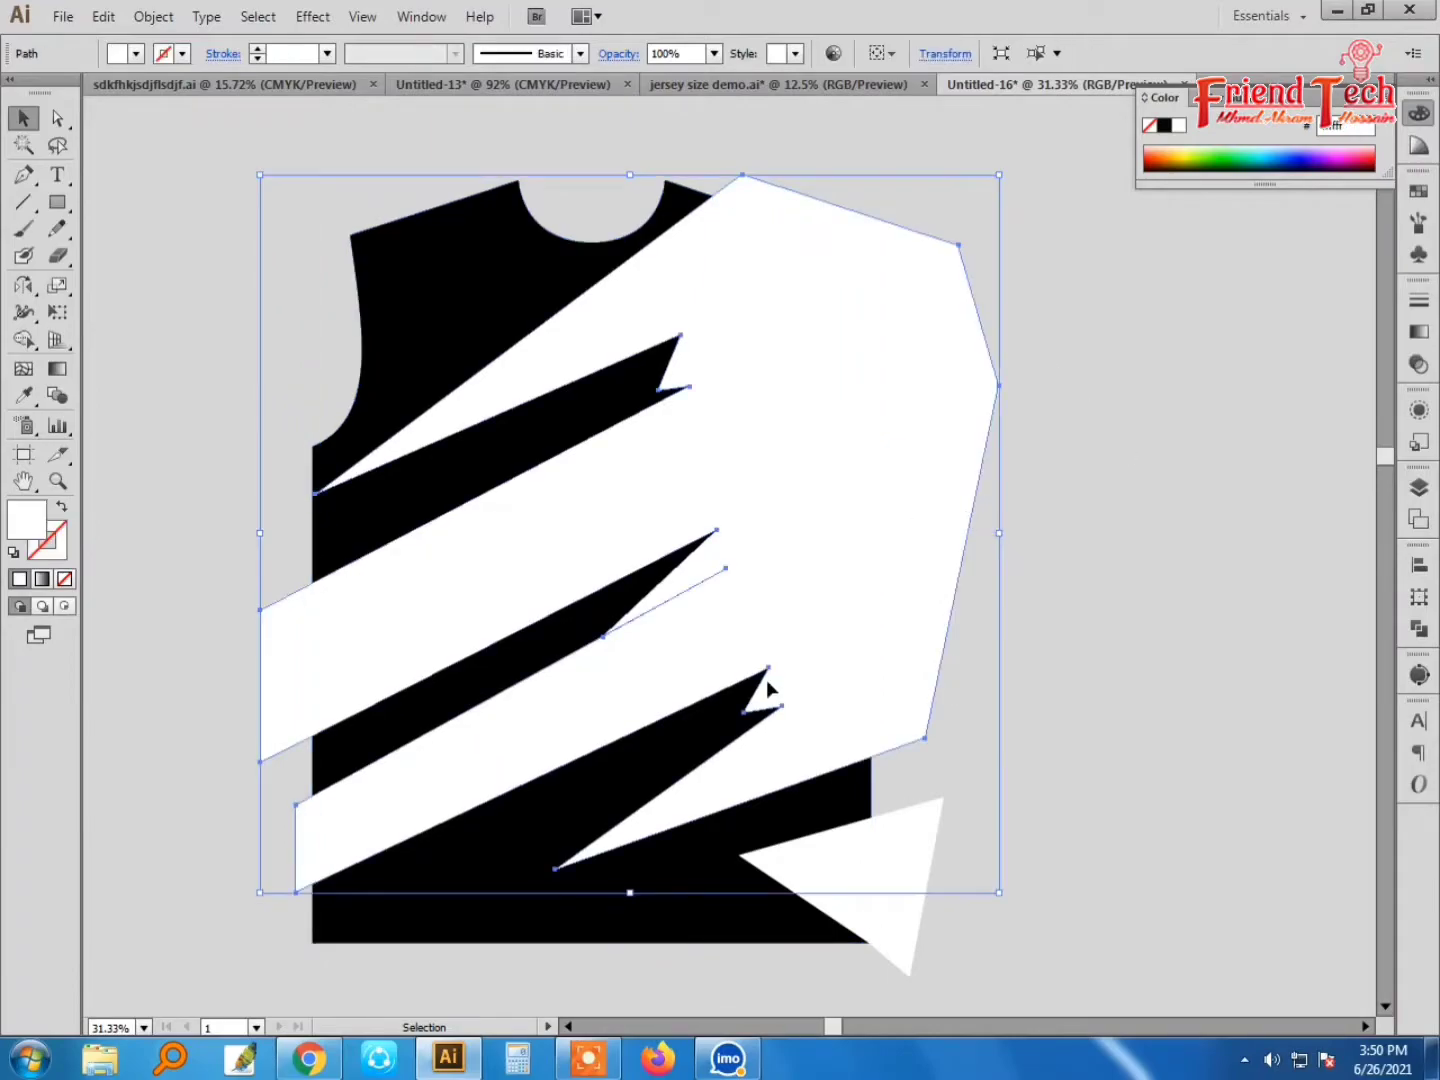
pyautogui.click(1421, 230)
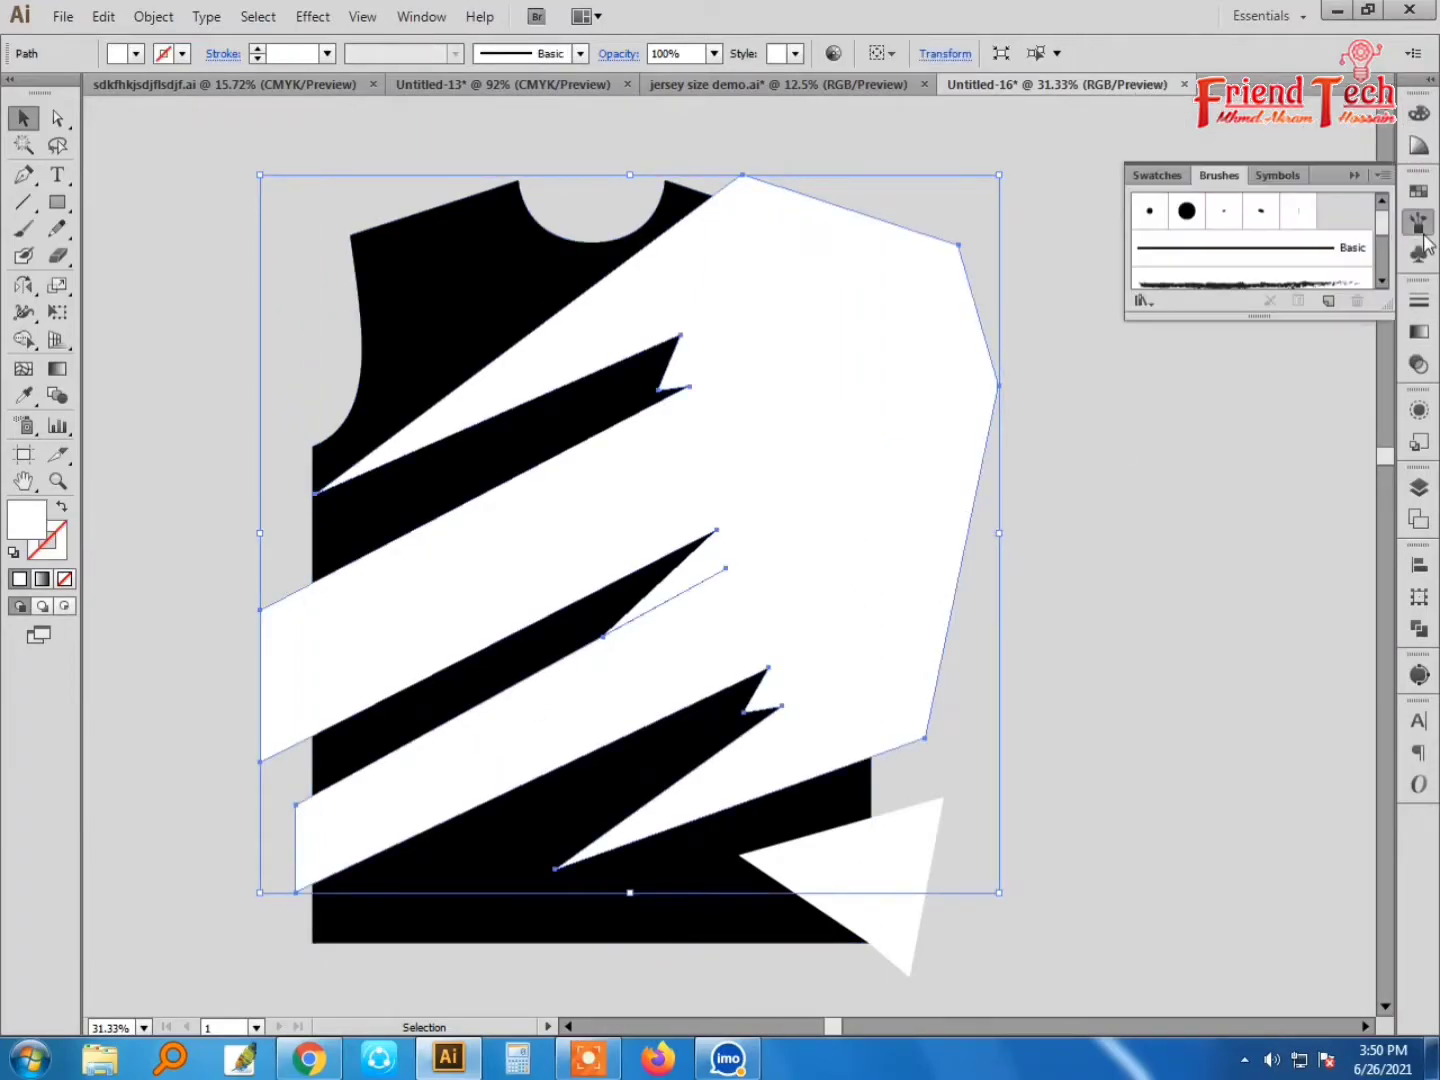
pyautogui.scroll(-3, 1372, 280)
pyautogui.scroll(3, 1300, 260)
pyautogui.click(1144, 302)
pyautogui.moveTo(1191, 386)
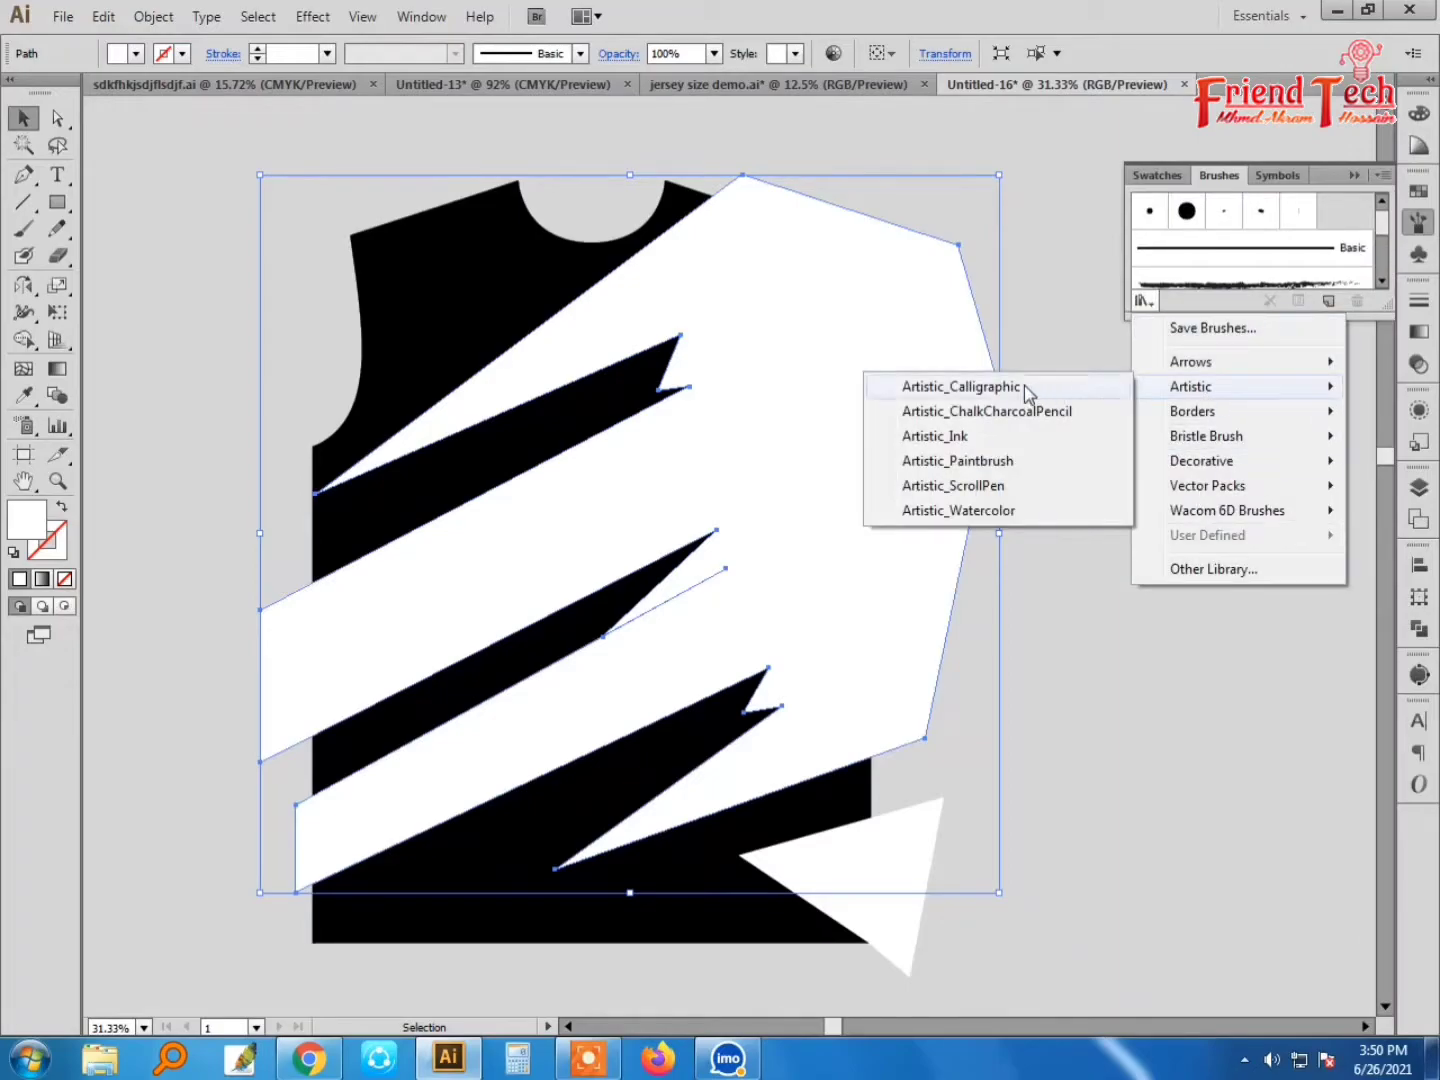
pyautogui.click(991, 463)
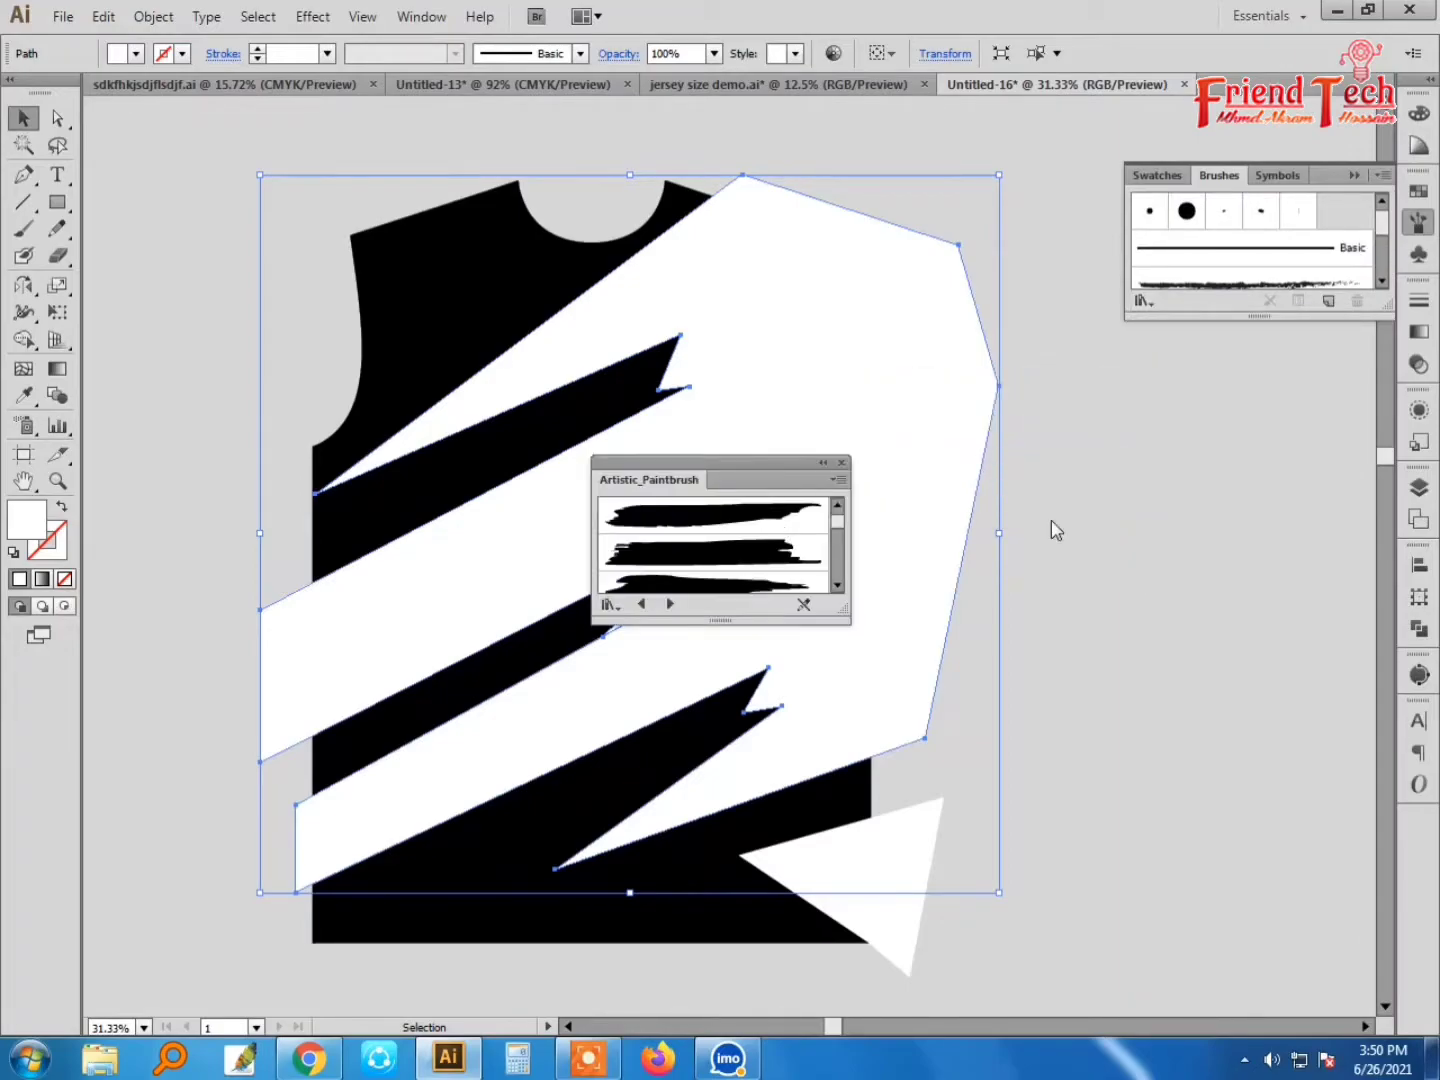
pyautogui.moveTo(721, 466); pyautogui.dragTo(1174, 636)
pyautogui.moveTo(1174, 787); pyautogui.dragTo(1174, 975)
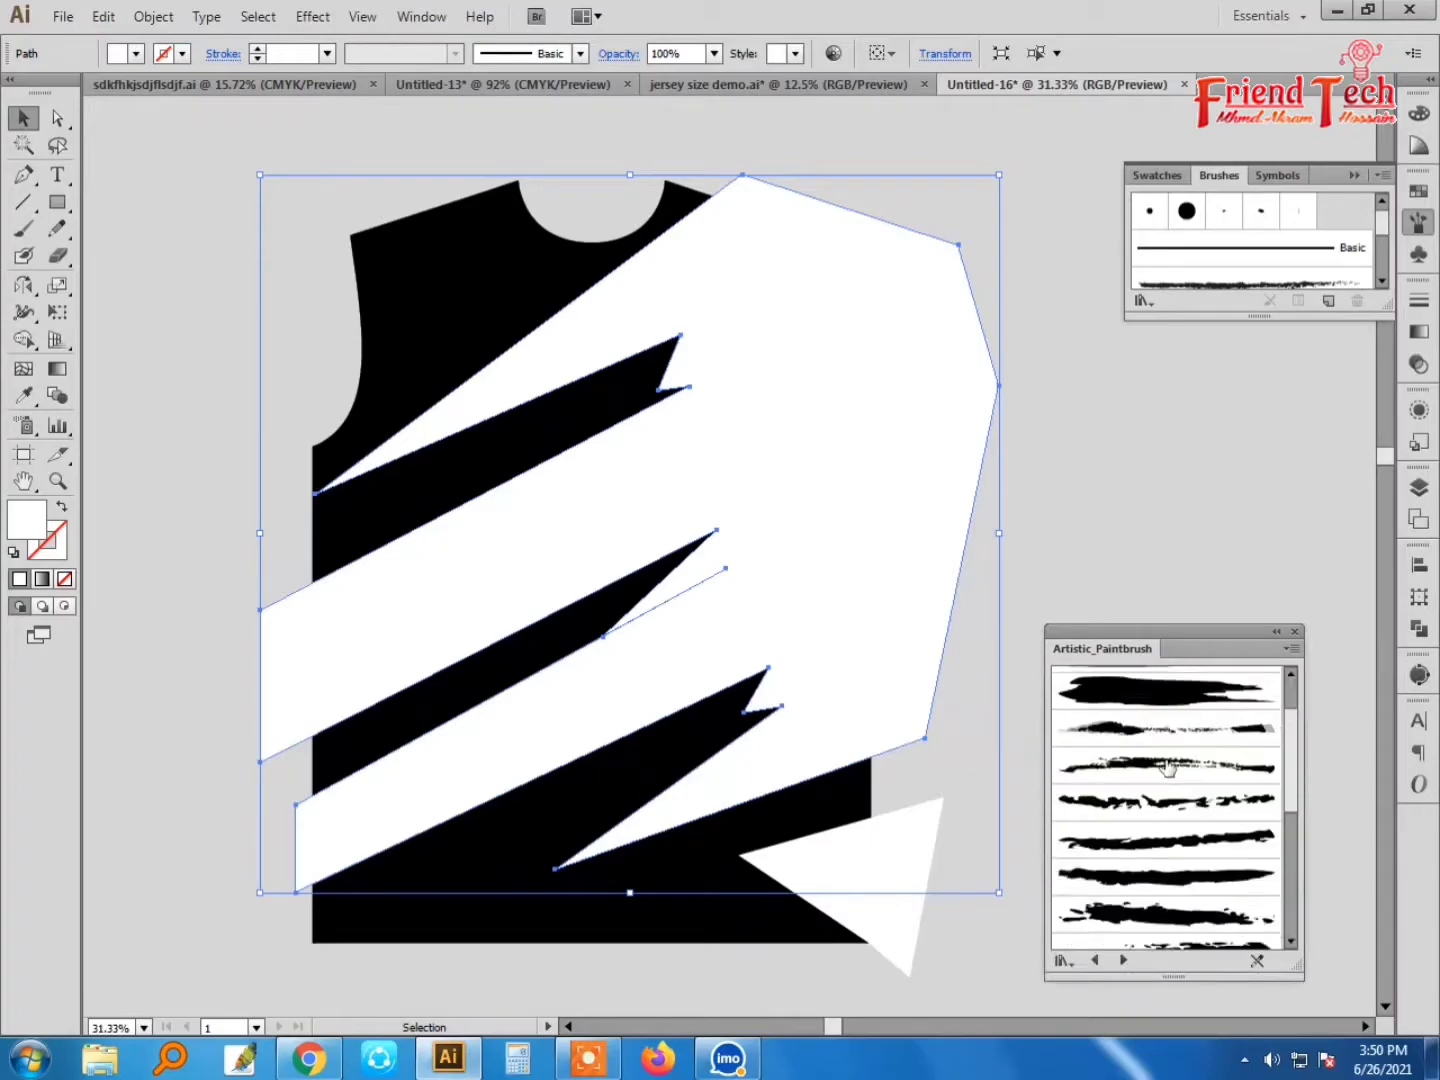
# Step: Load the Artistic_ScrollPen library, reselect the claw, and make its stroke the active colour
pyautogui.scroll(-3, 1167, 768)
pyautogui.scroll(-3, 1167, 769)
pyautogui.scroll(8, 1166, 769)
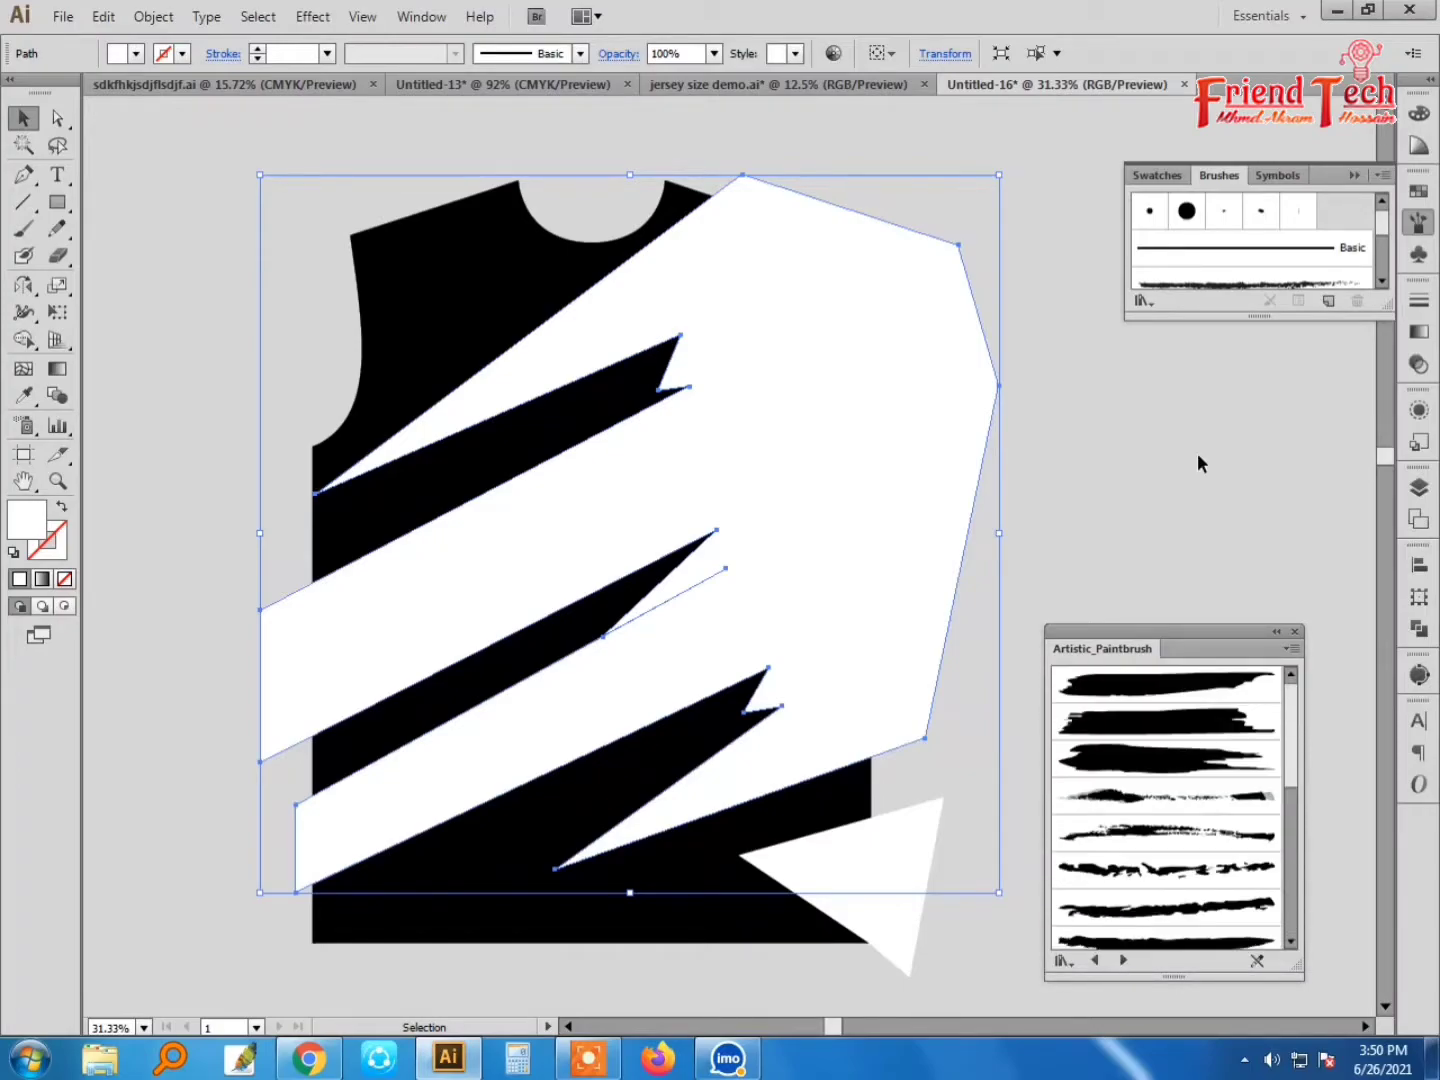
pyautogui.click(1142, 301)
pyautogui.click(963, 485)
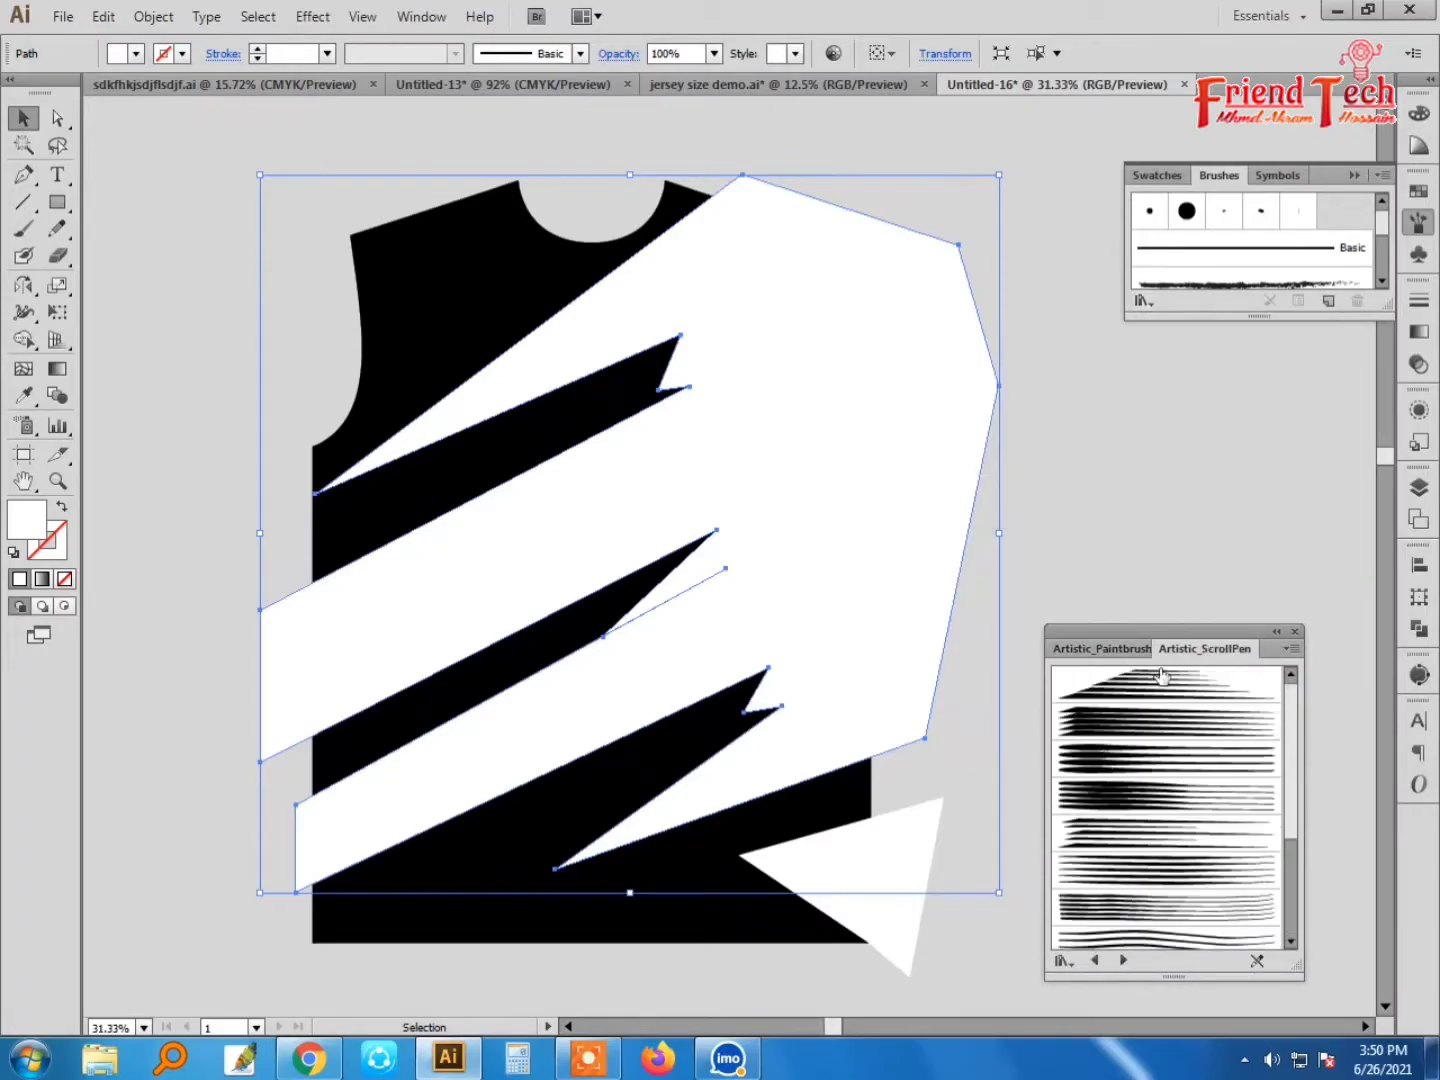
pyautogui.moveTo(1133, 644); pyautogui.dragTo(1134, 433)
pyautogui.hotkey('ctrl', 'shift', 'a')
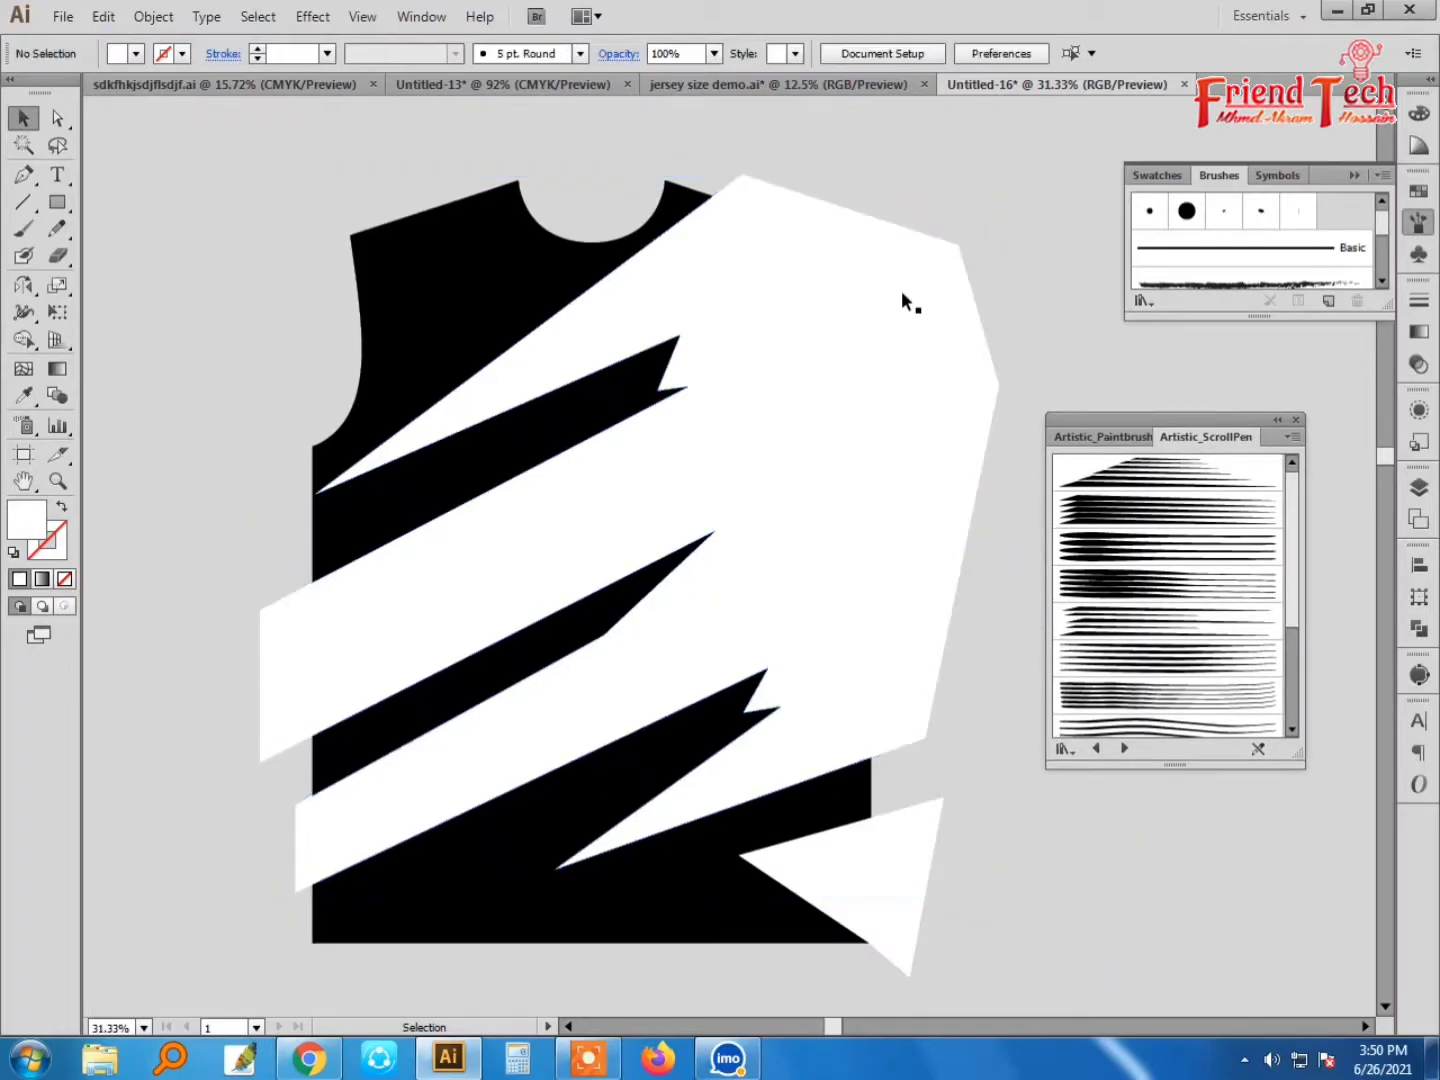
pyautogui.hotkey('ctrl', 'z')
pyautogui.click(50, 545)
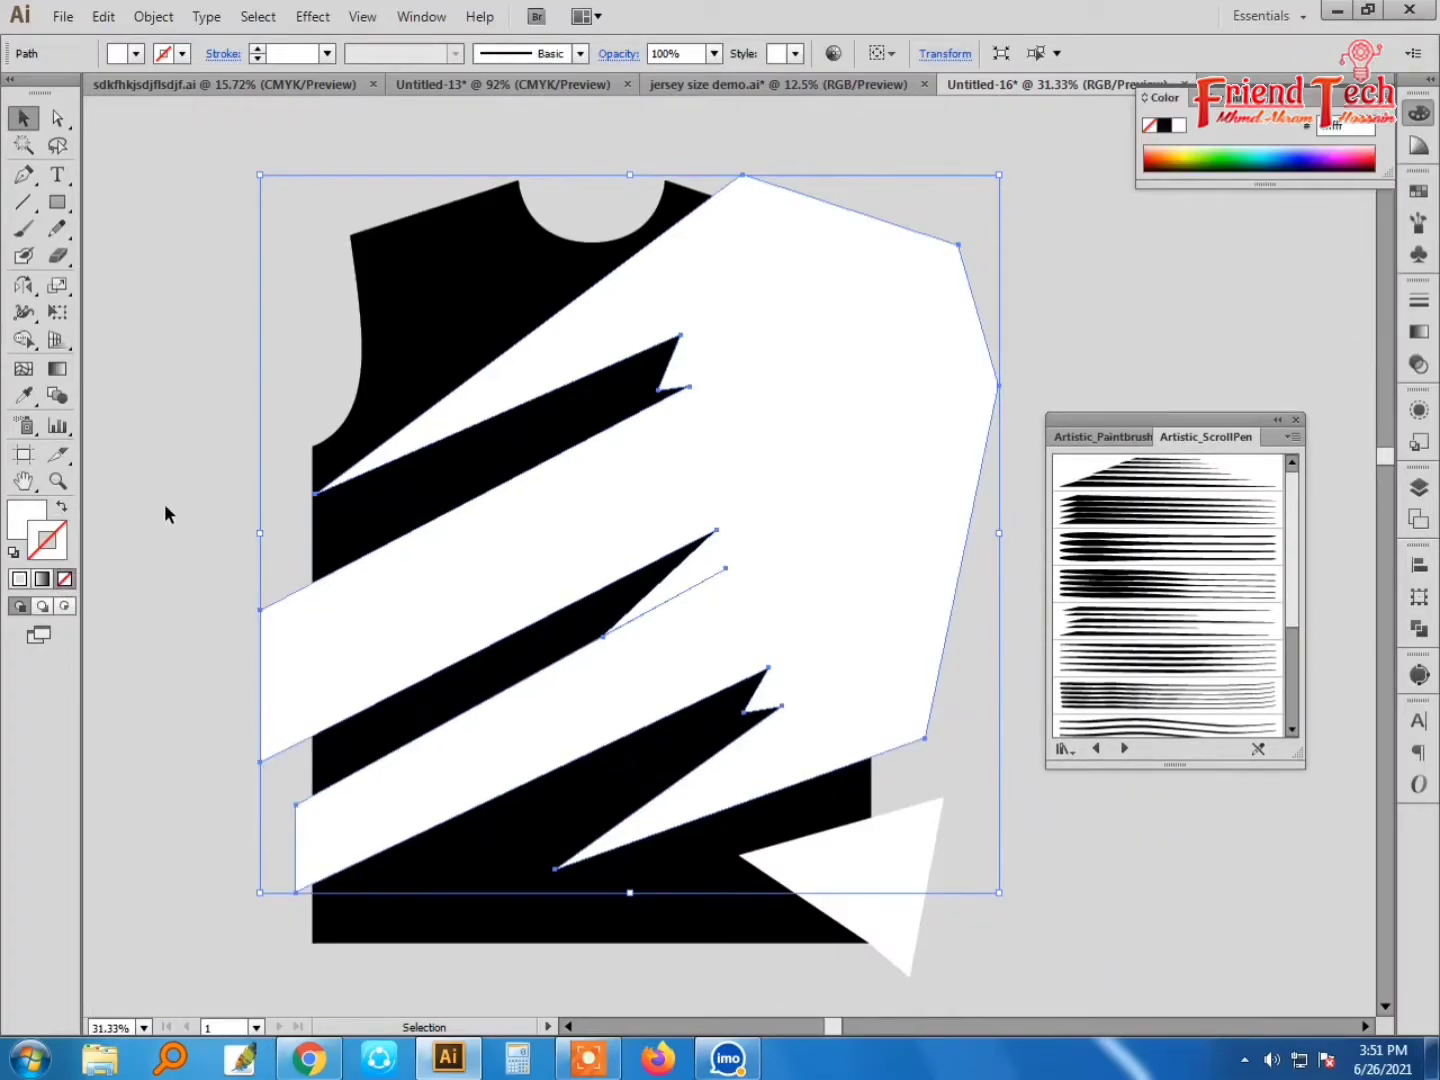
# Step: Make the claw outline bright saturated green and try several Scroll Pen brushes on it
pyautogui.doubleClick(48, 542)
pyautogui.click(744, 569)
pyautogui.click(707, 385)
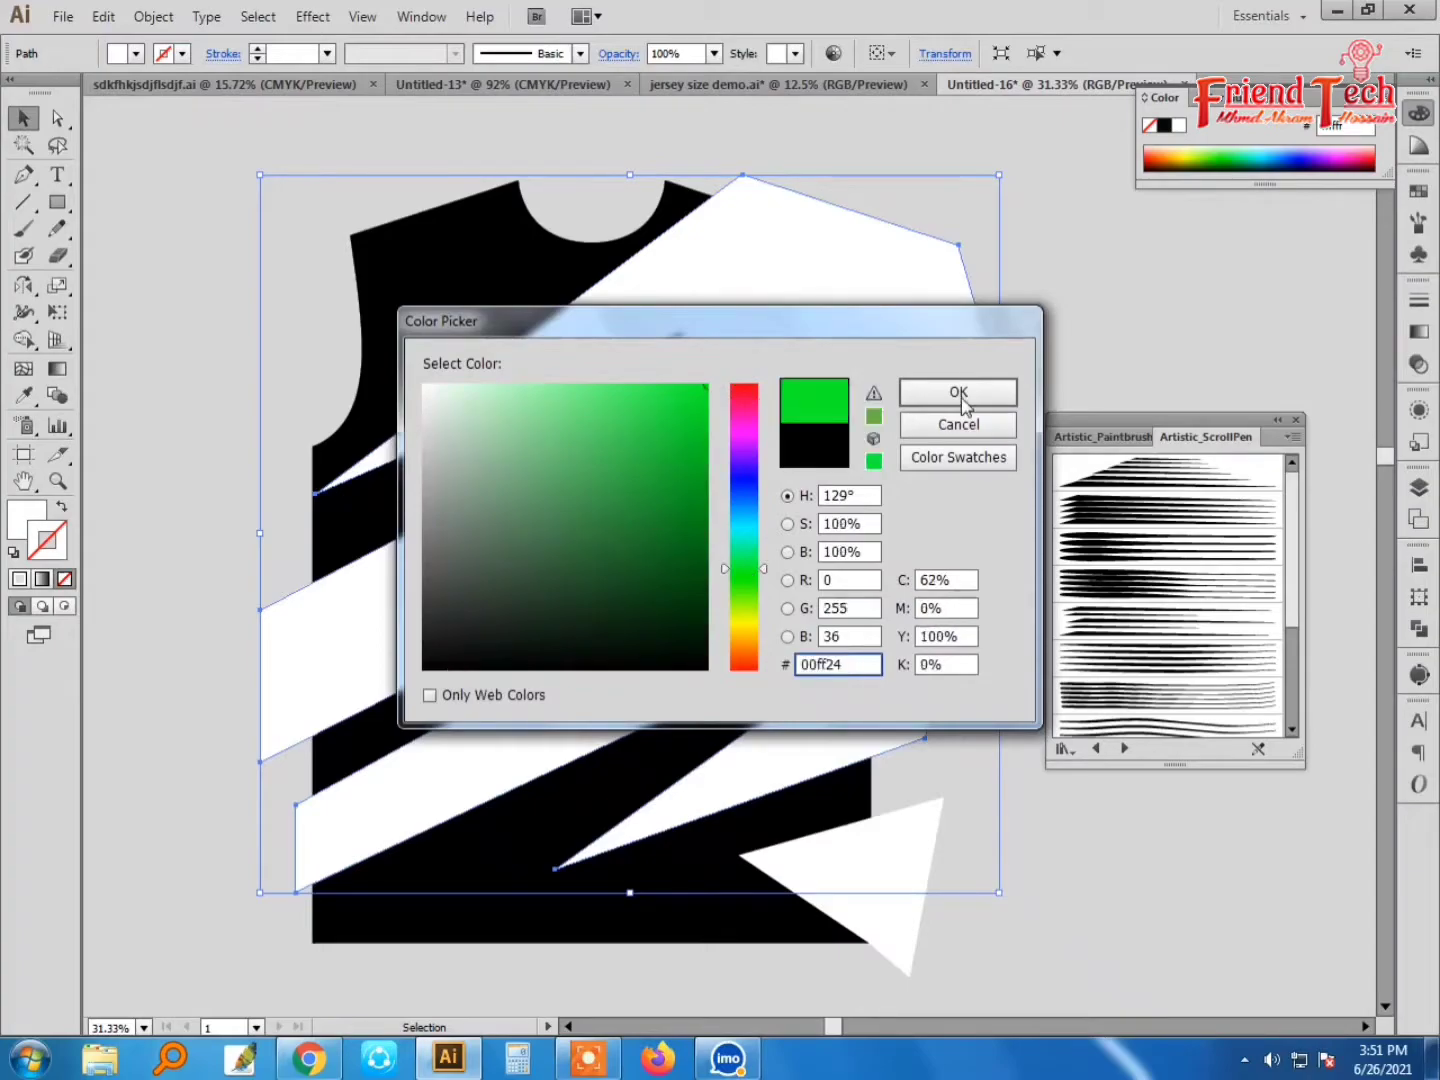
pyautogui.click(976, 401)
pyautogui.click(1175, 548)
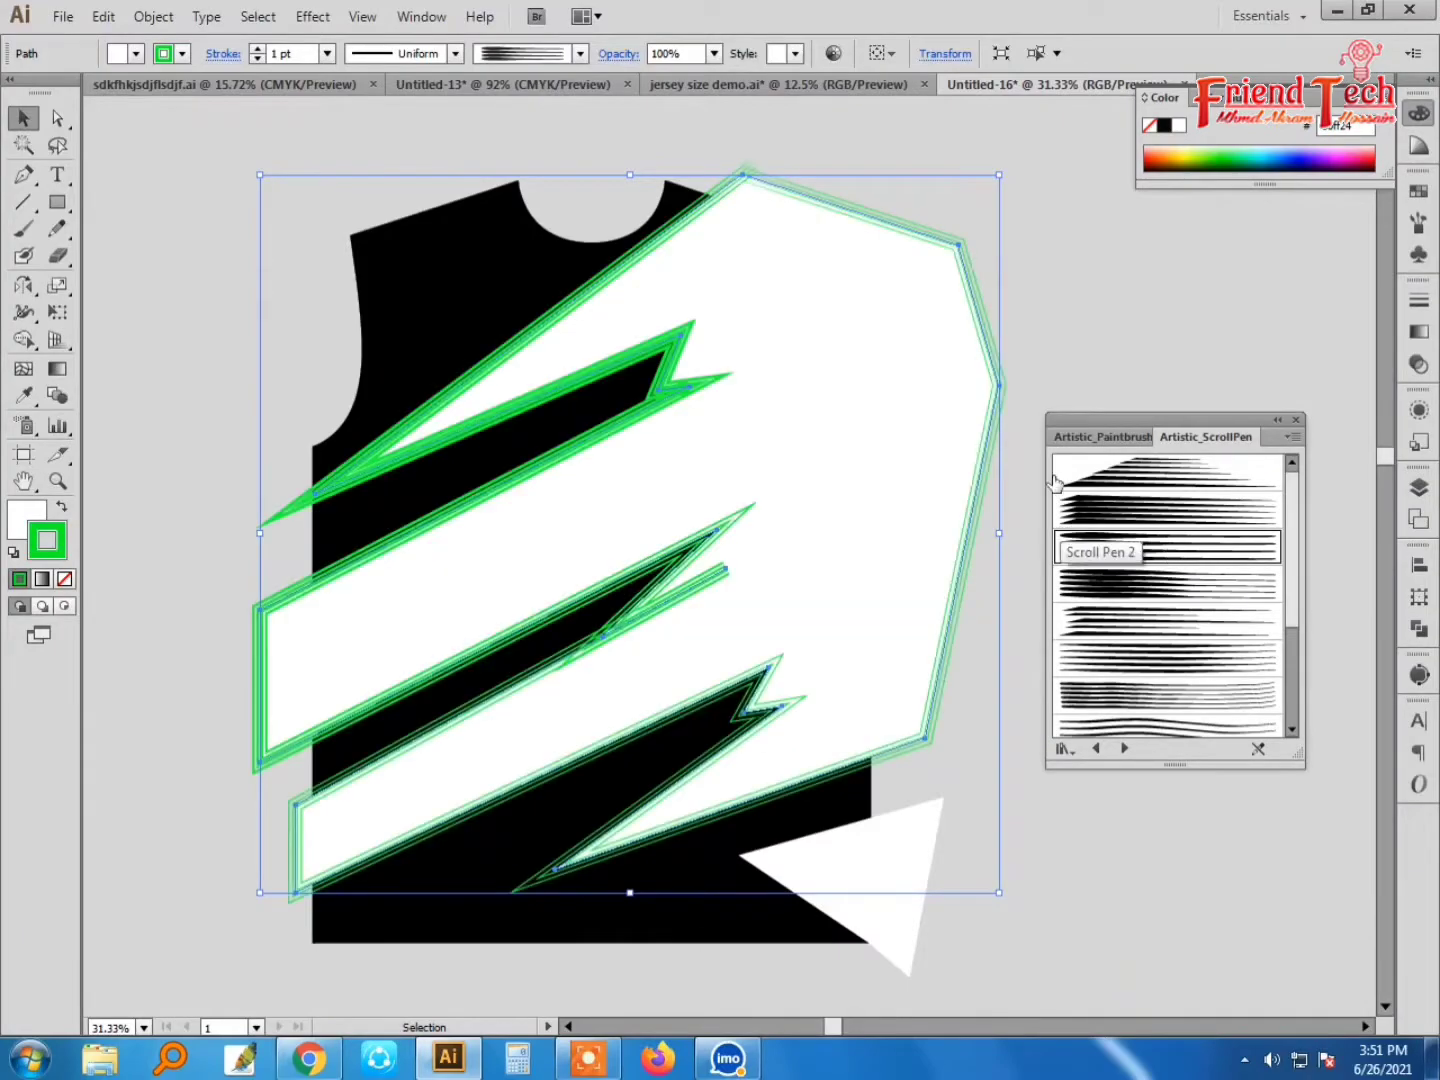
pyautogui.scroll(-1, 1170, 595)
pyautogui.click(1170, 635)
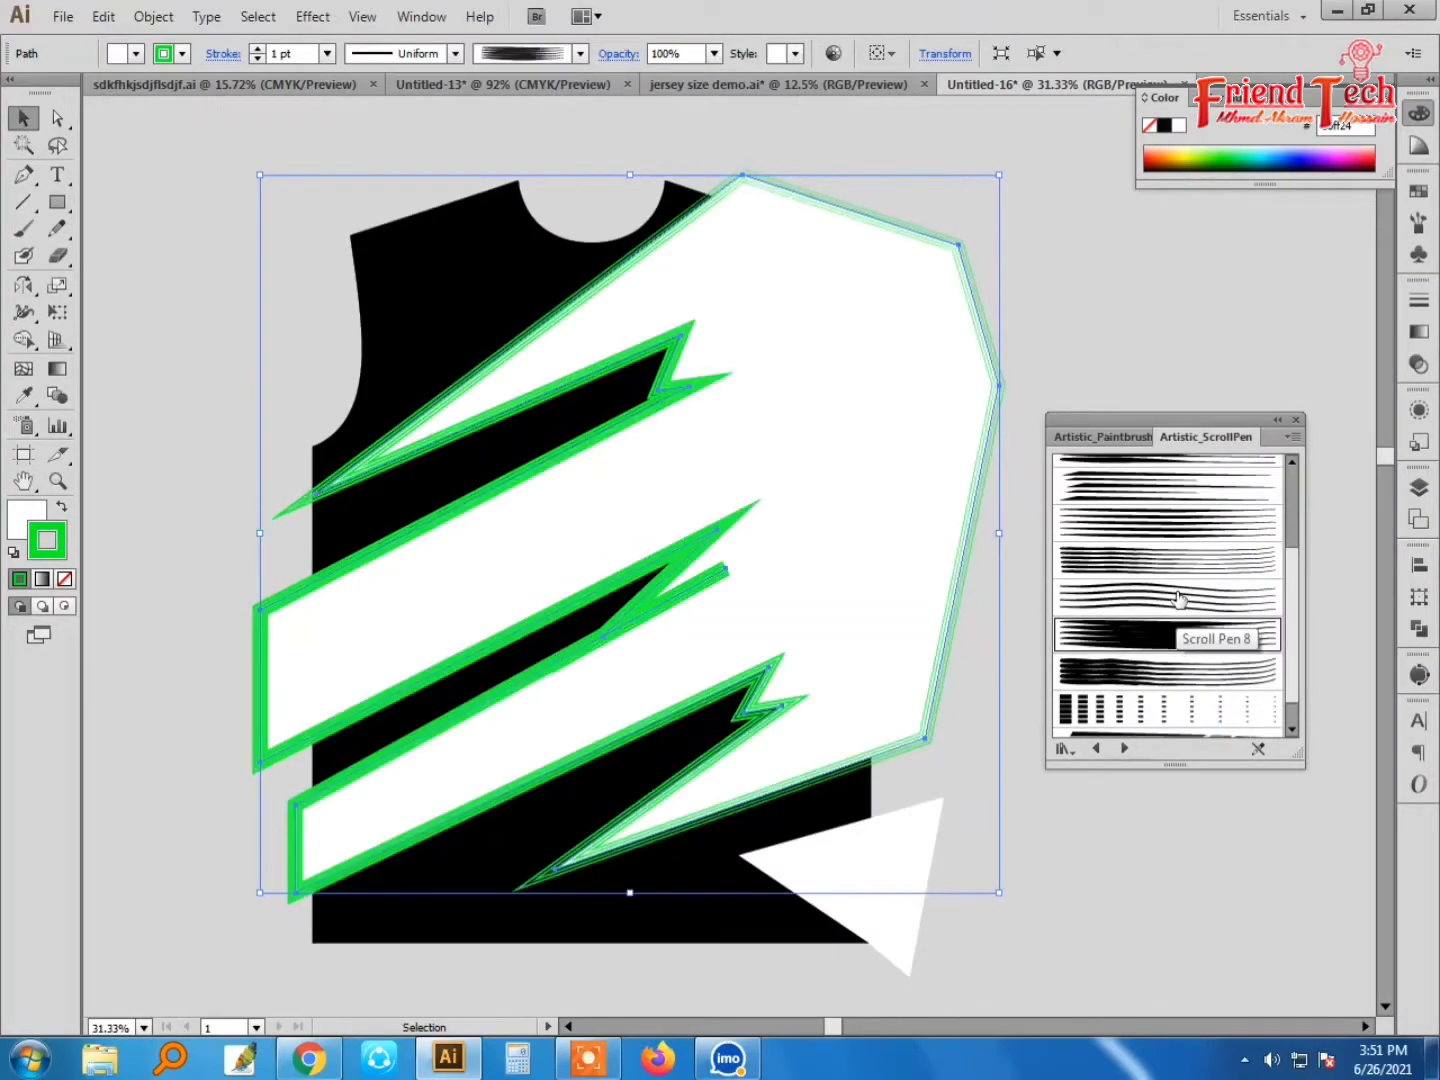
pyautogui.scroll(-1, 1174, 665)
pyautogui.click(1172, 640)
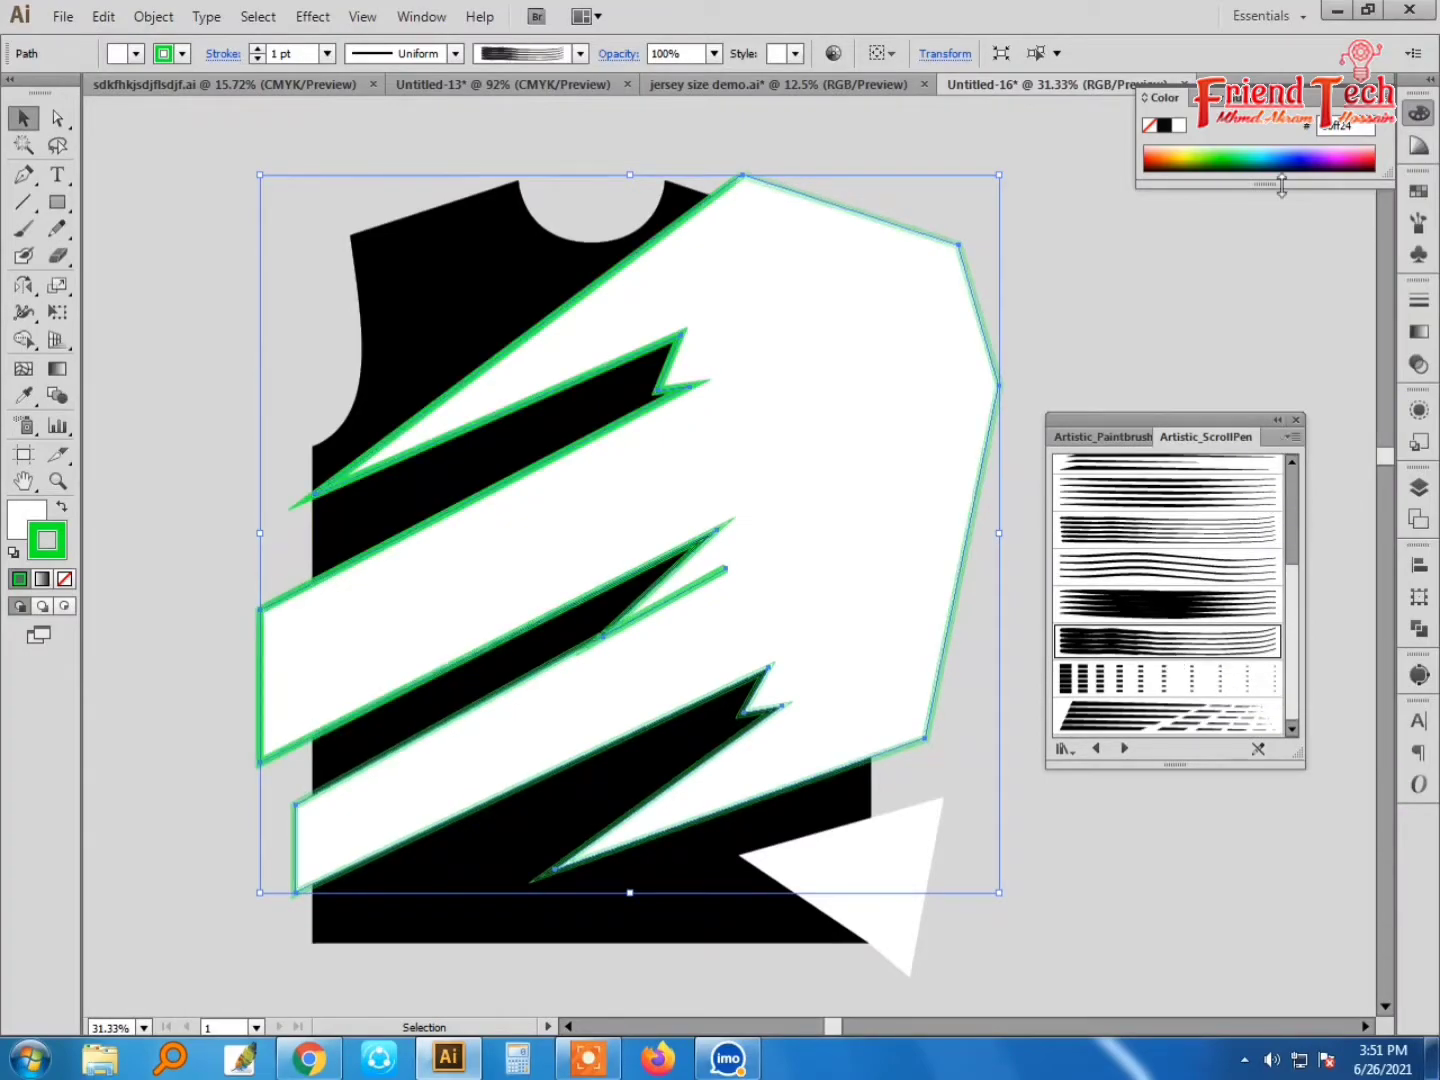
# Step: Apply a scratchy charcoal brush from the Artistic_ChalkCharcoalPencil library and make the green outline heavier
pyautogui.click(1419, 222)
pyautogui.click(1143, 300)
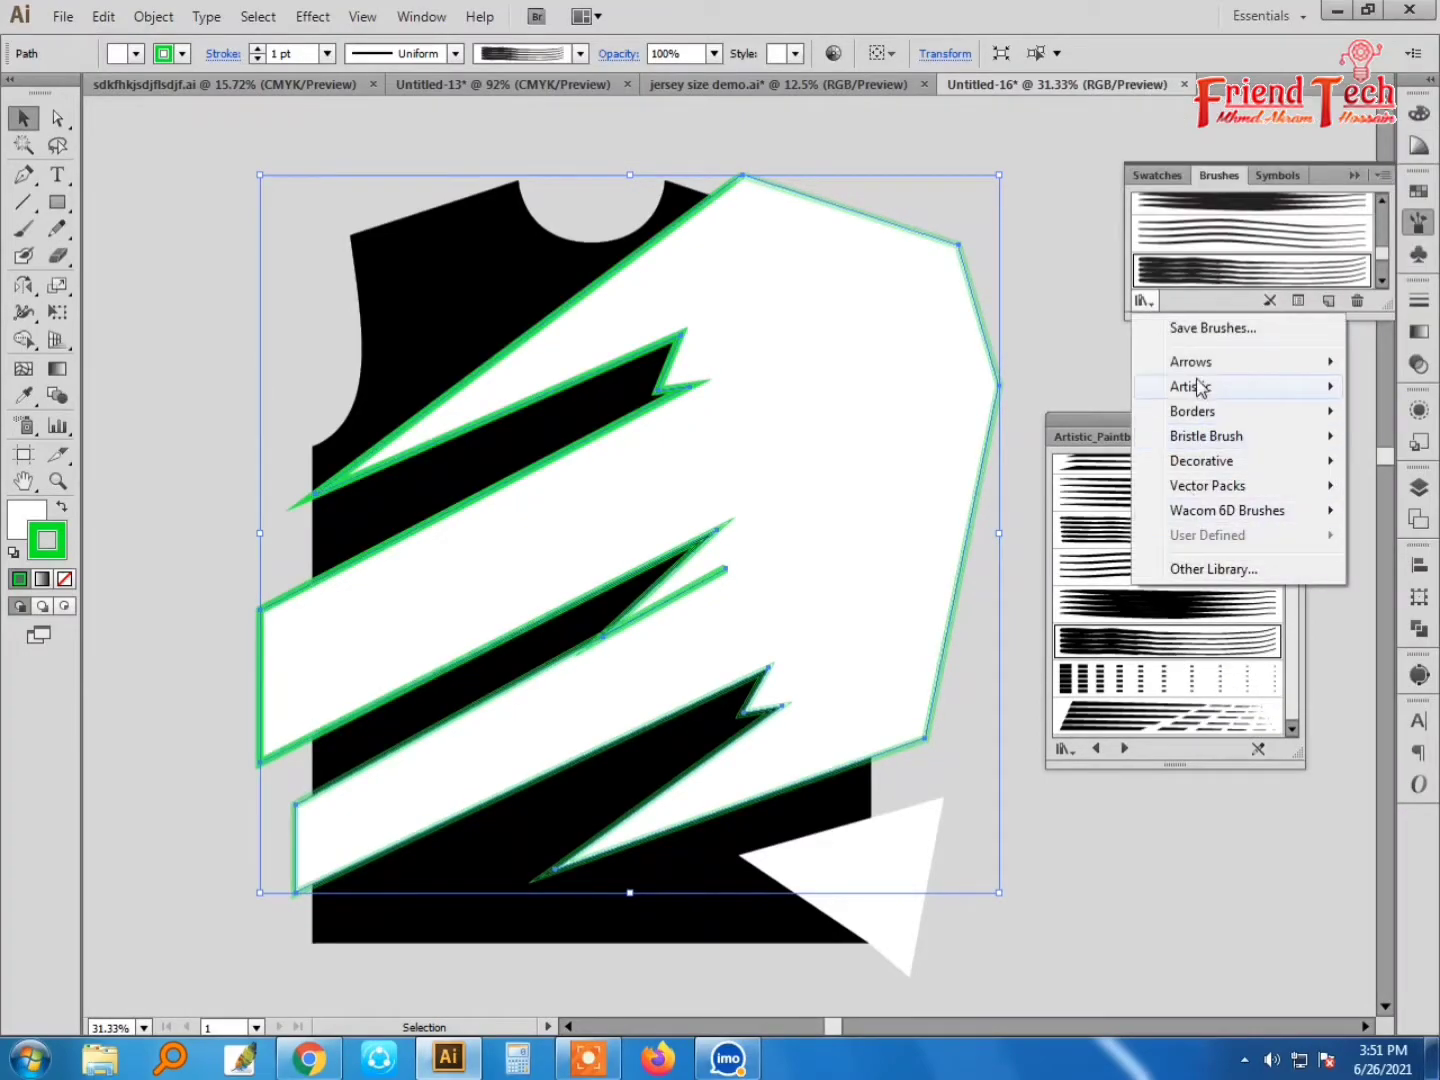
pyautogui.click(950, 515)
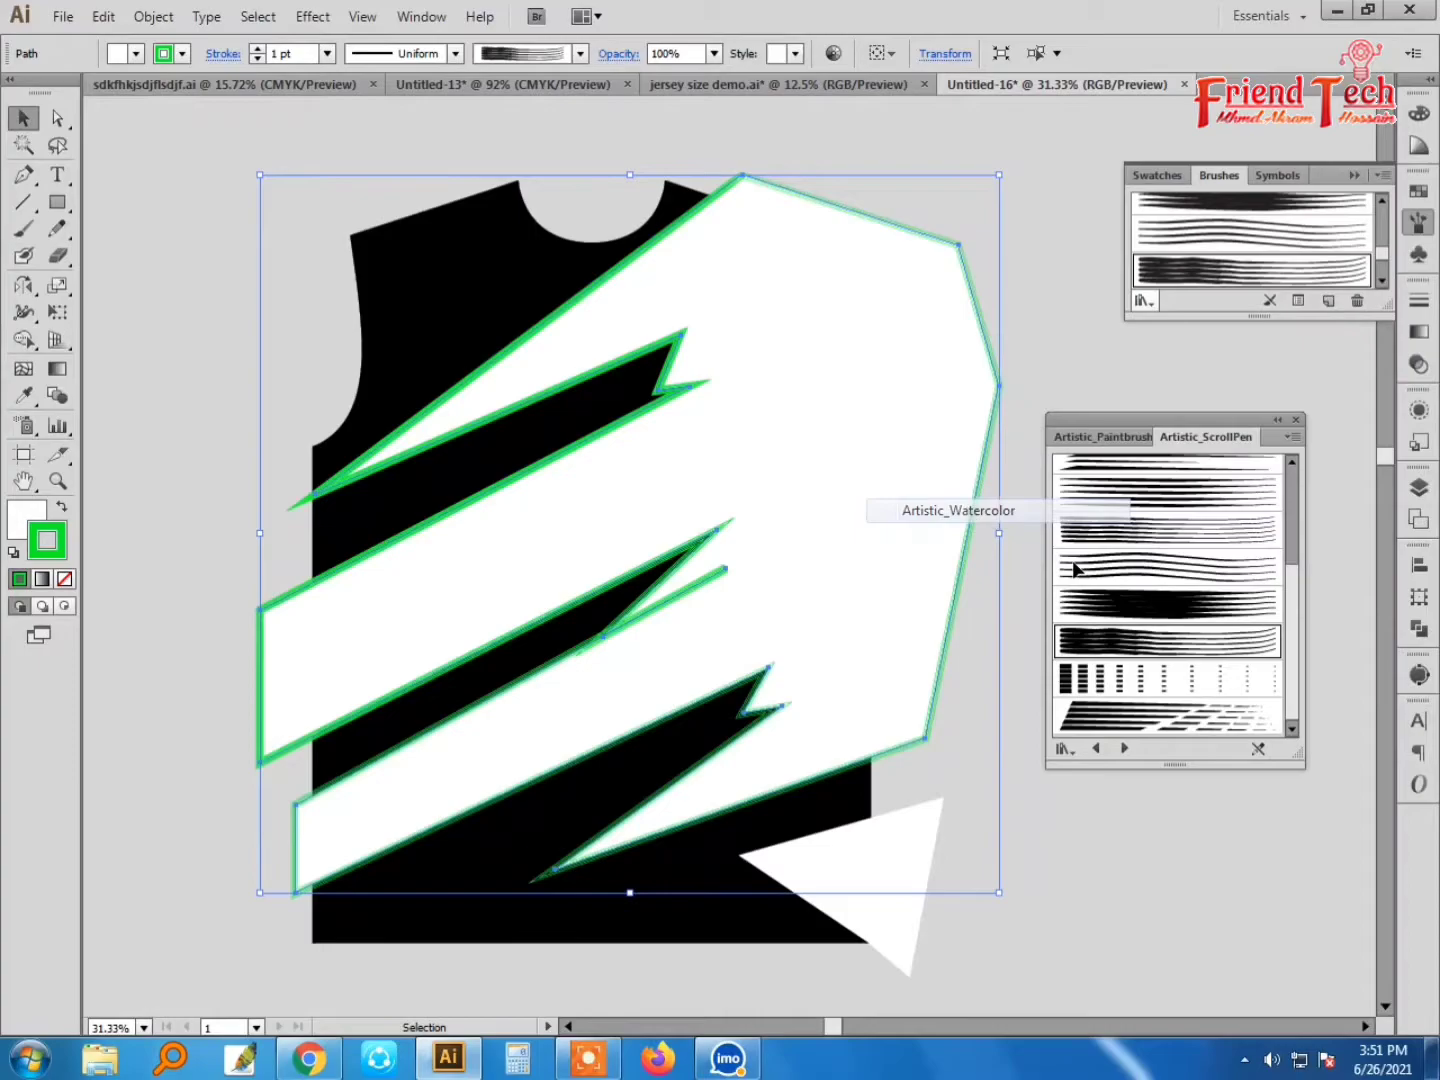
pyautogui.click(1141, 301)
pyautogui.moveTo(1190, 386)
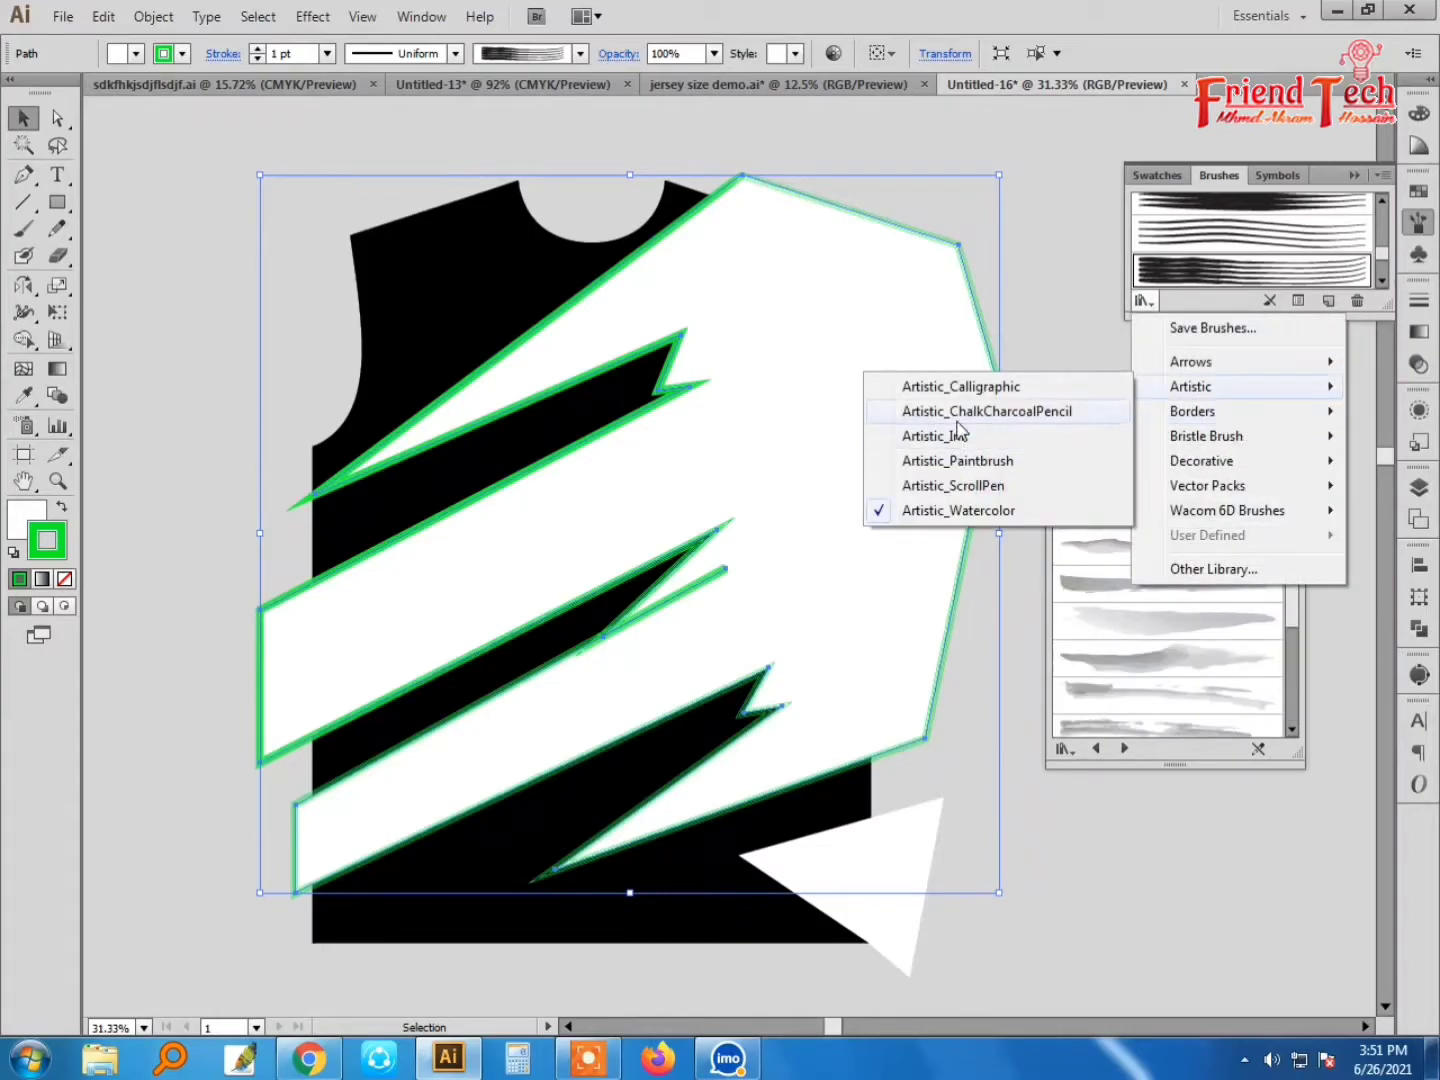
pyautogui.click(959, 416)
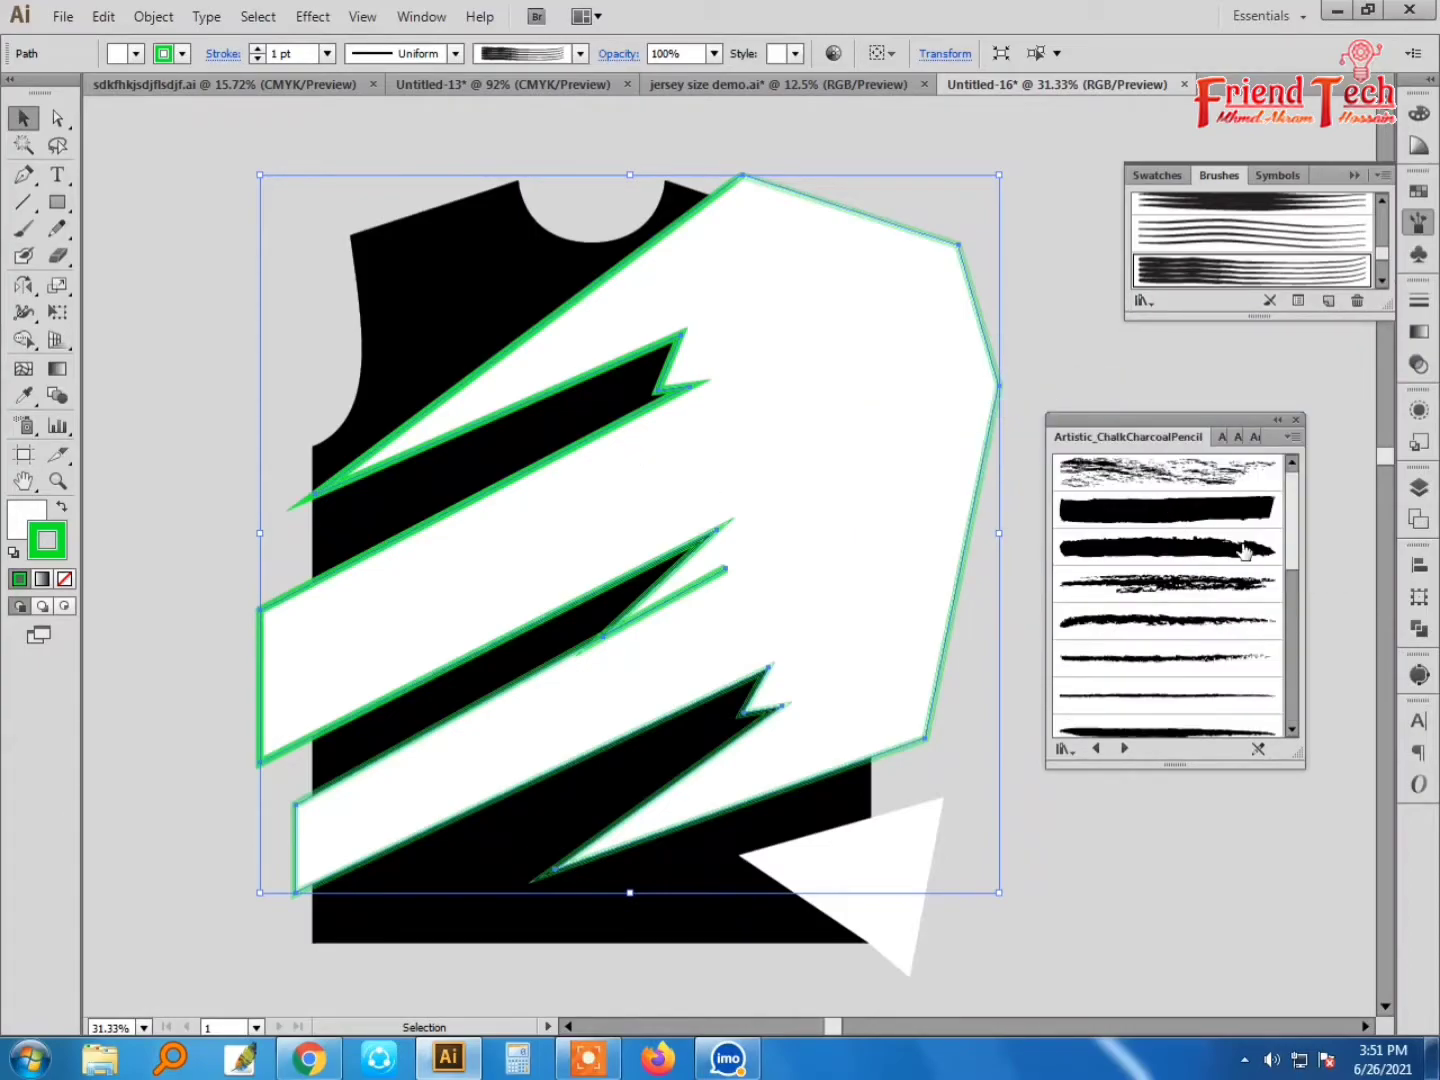
pyautogui.click(1245, 550)
pyautogui.click(1204, 488)
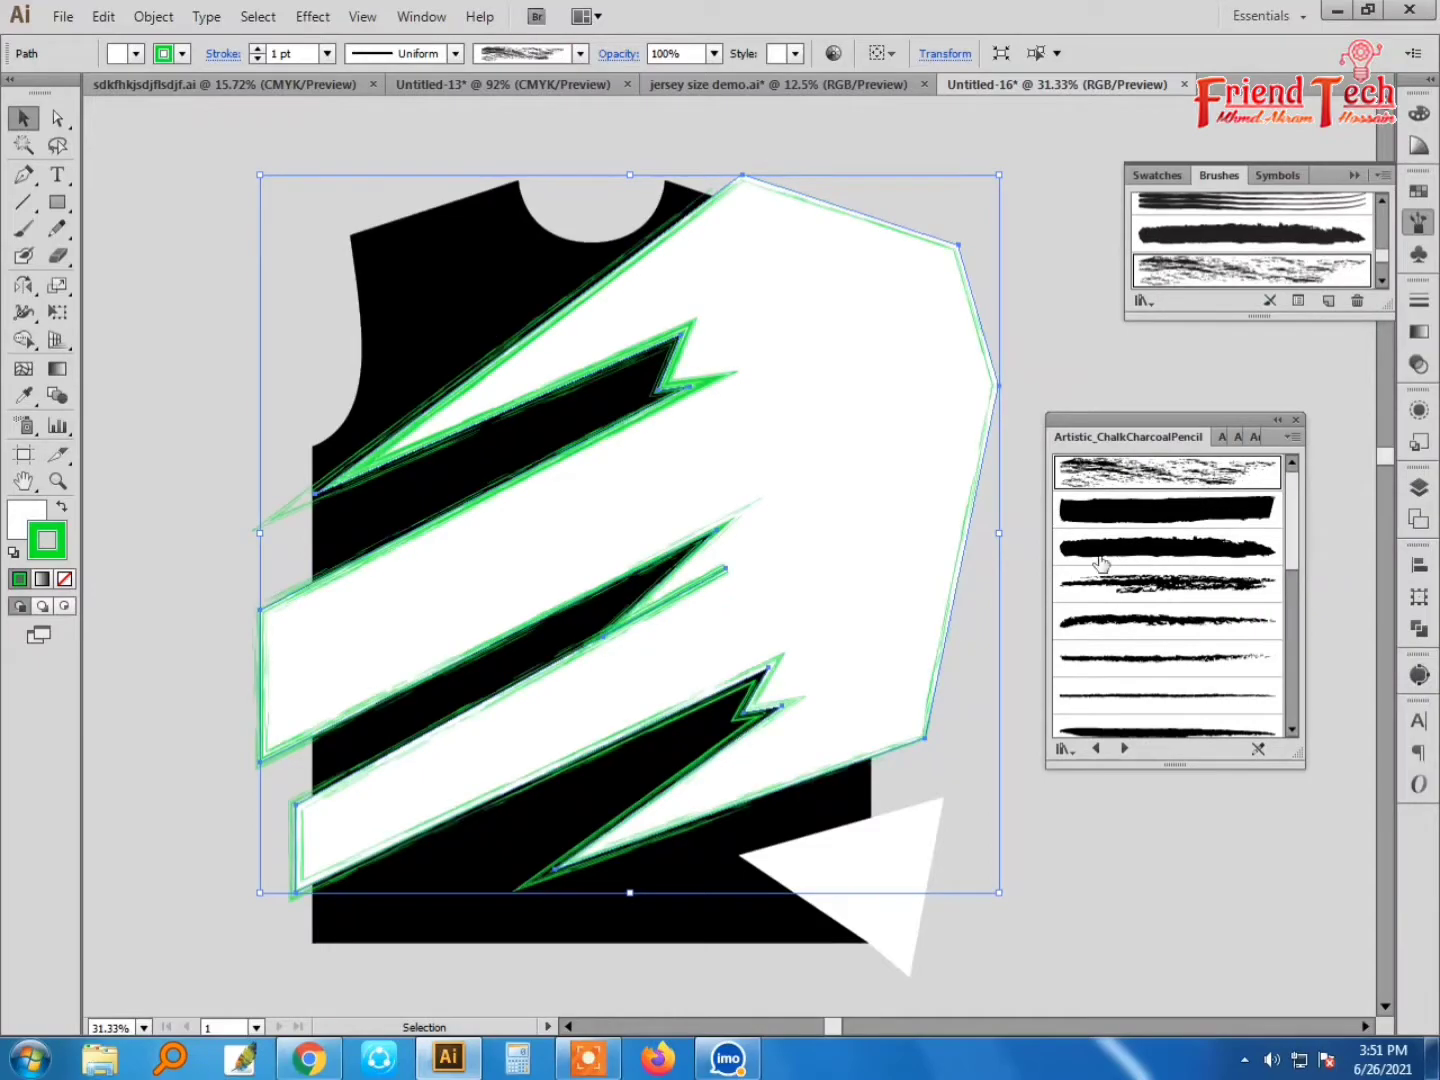
pyautogui.click(257, 48)
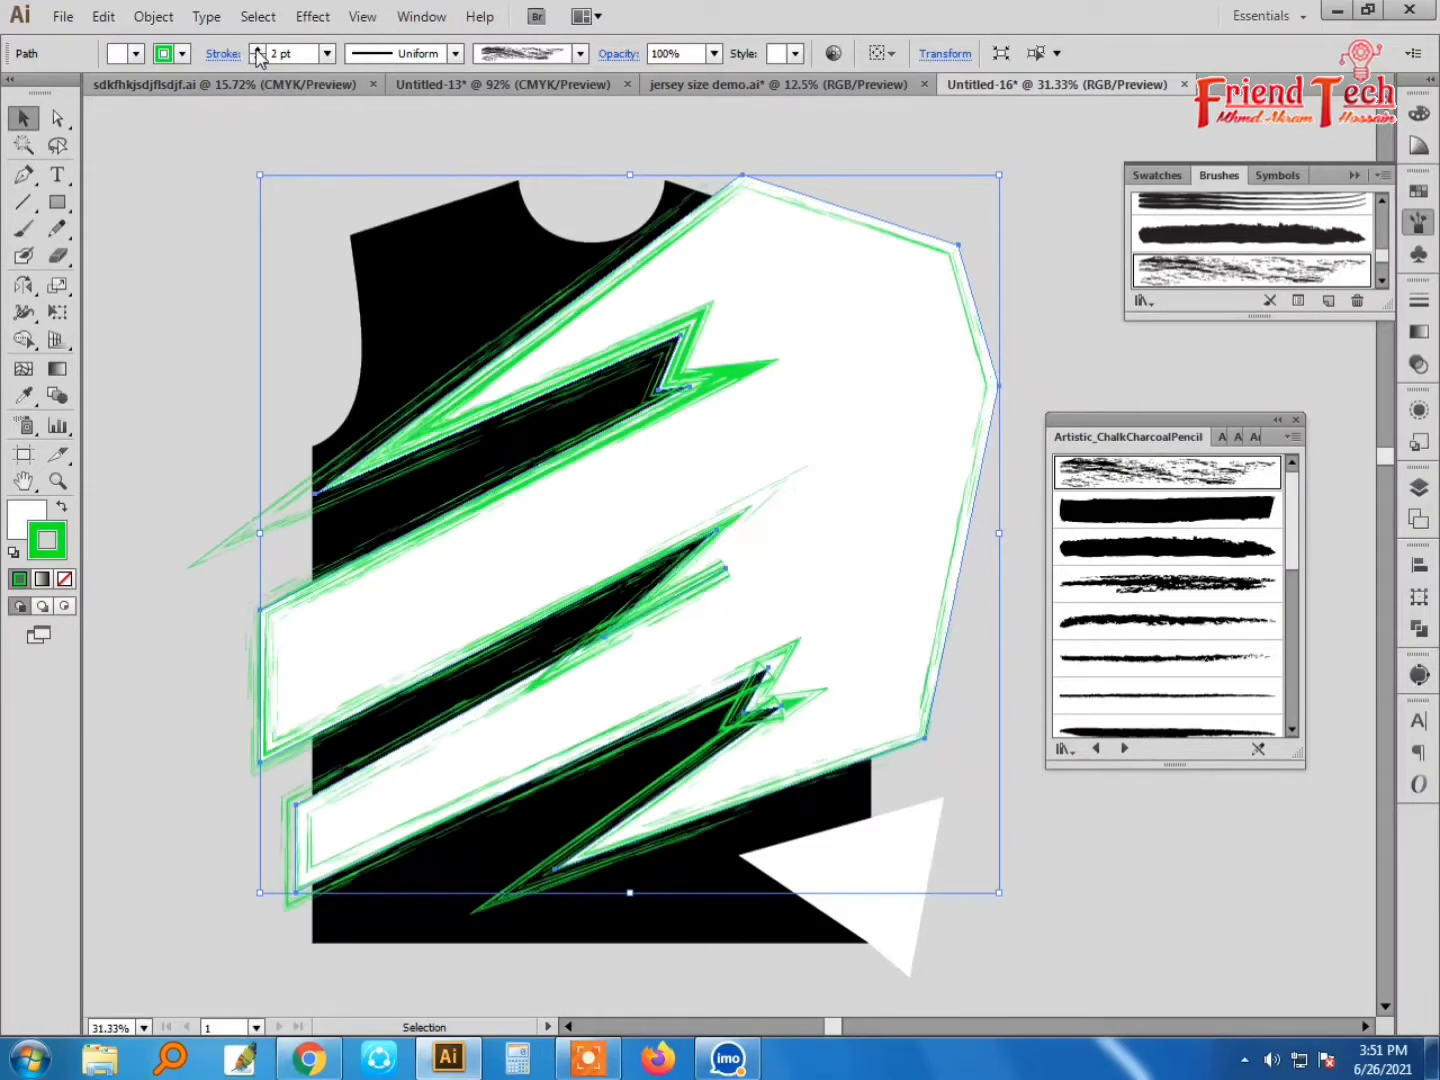
pyautogui.click(1296, 418)
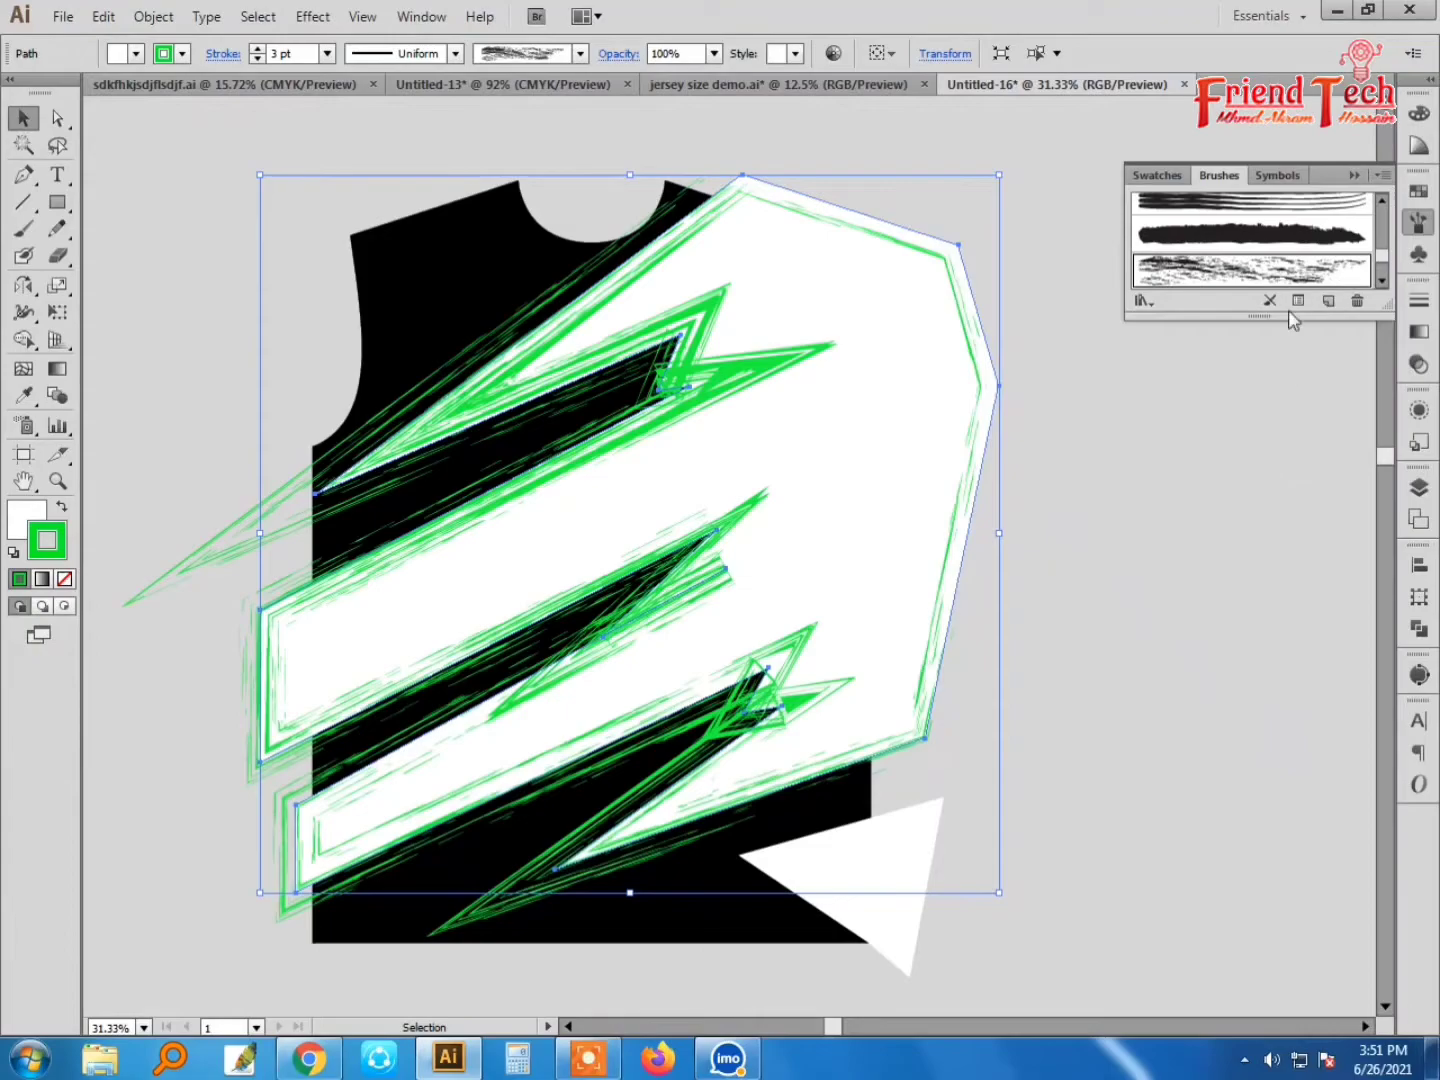
pyautogui.click(1256, 376)
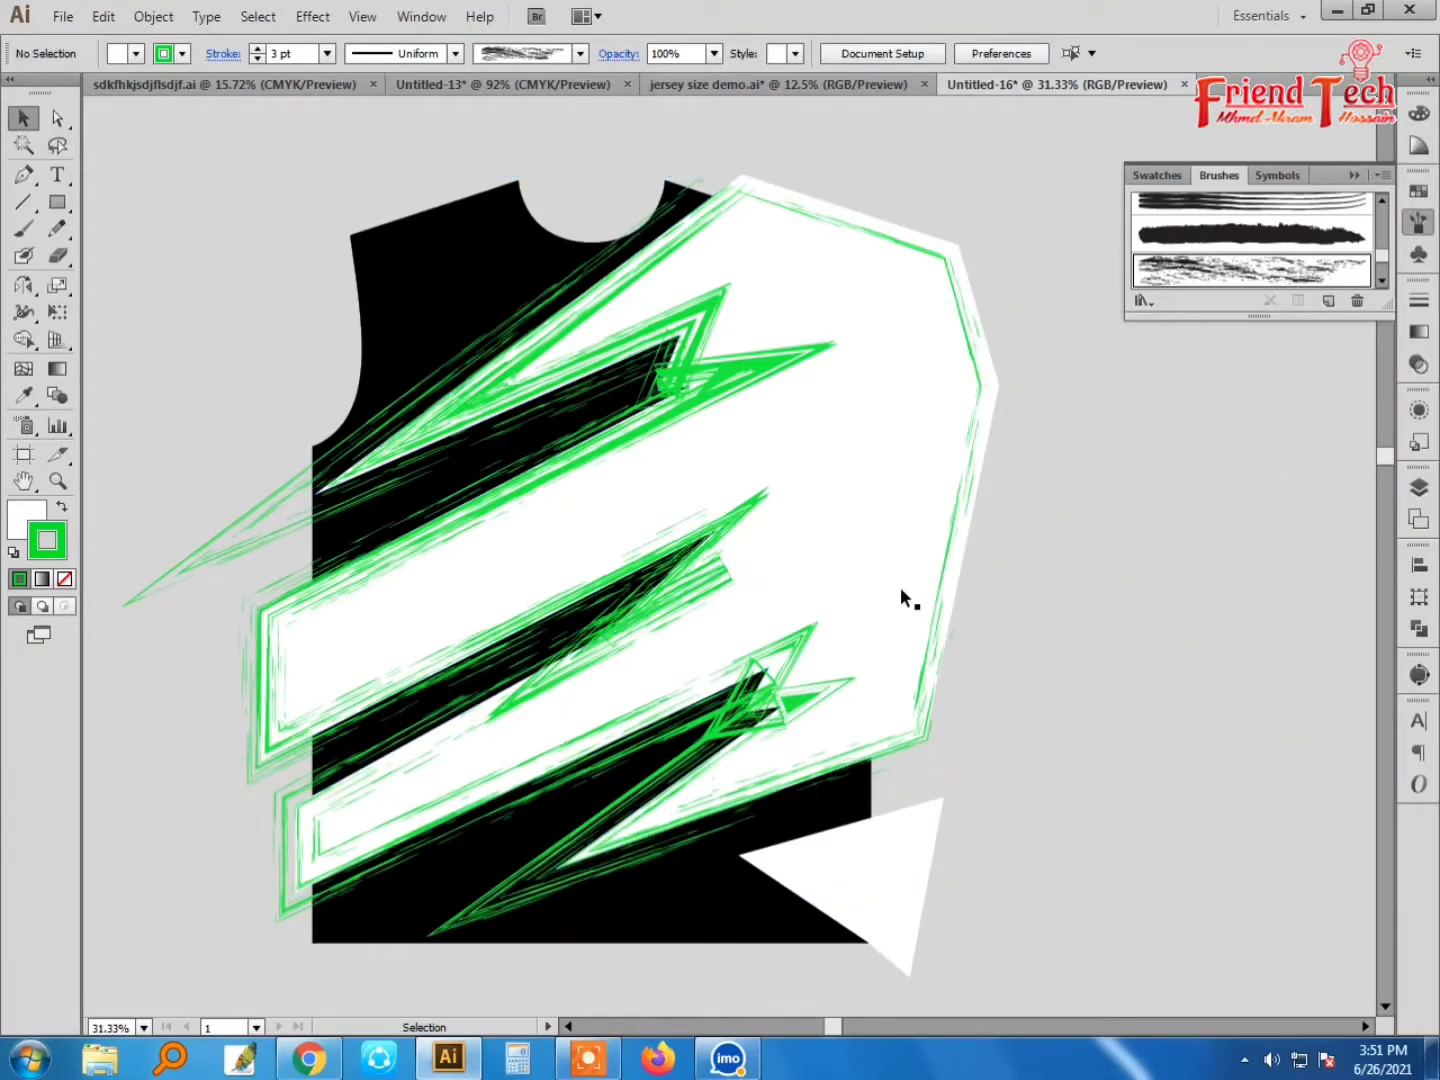
# Step: Give the lower-right white triangle the matching chalk brush outline at 2 pt
pyautogui.click(901, 592)
pyautogui.click(1165, 621)
pyautogui.click(904, 885)
pyautogui.press('i')
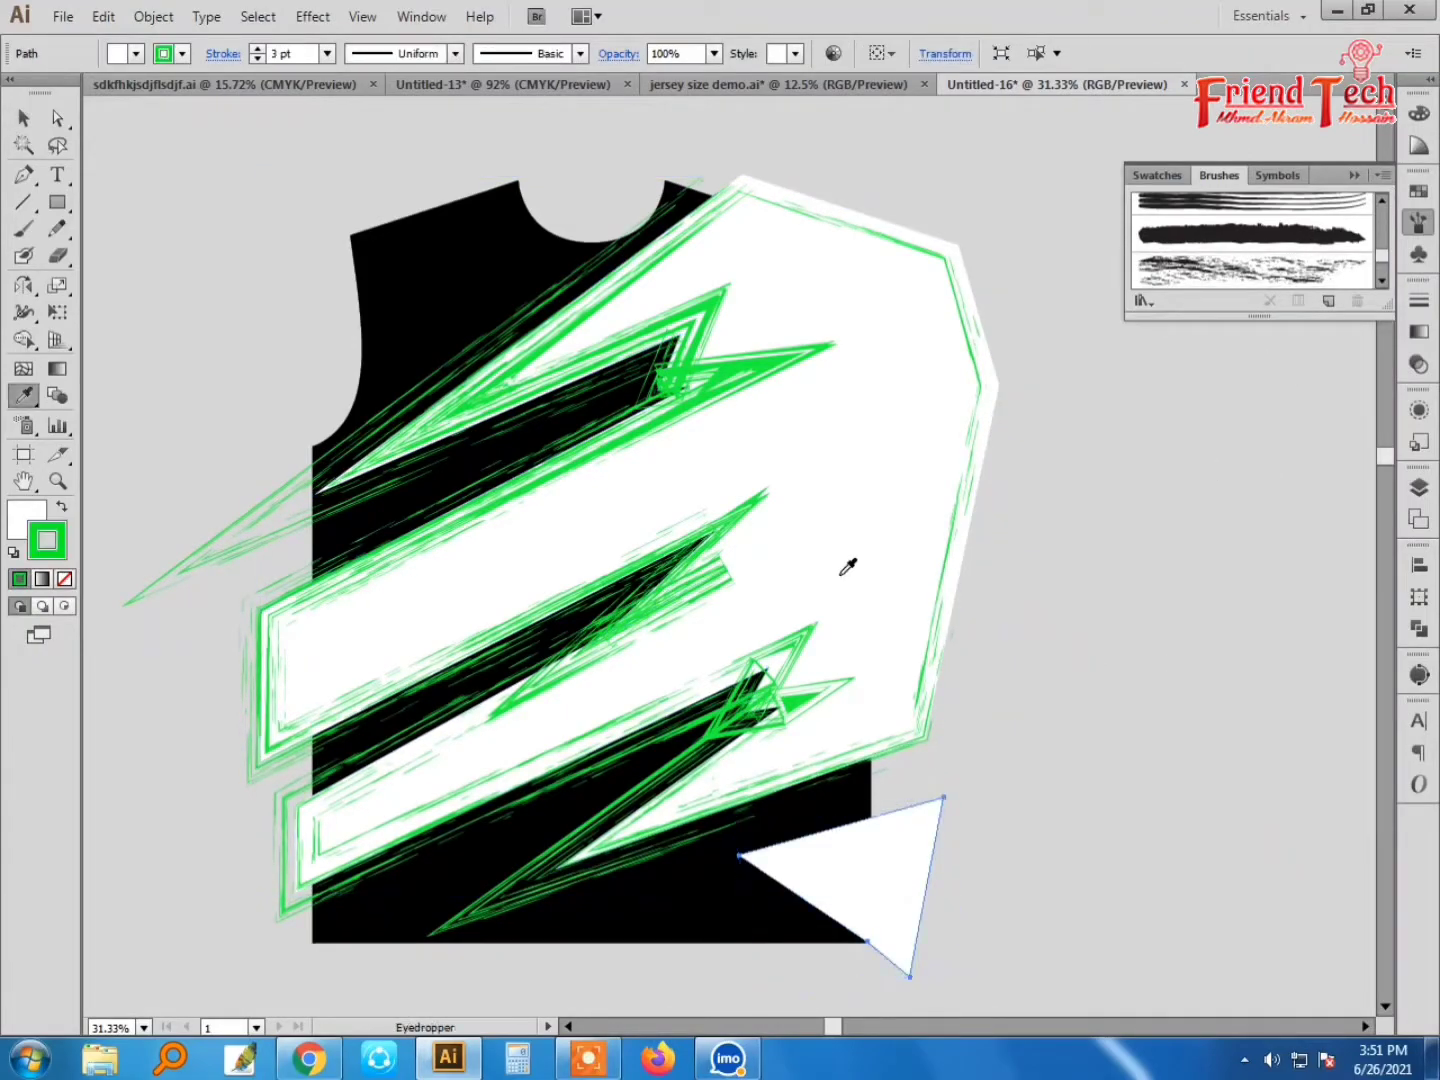
pyautogui.press('v')
pyautogui.click(1273, 280)
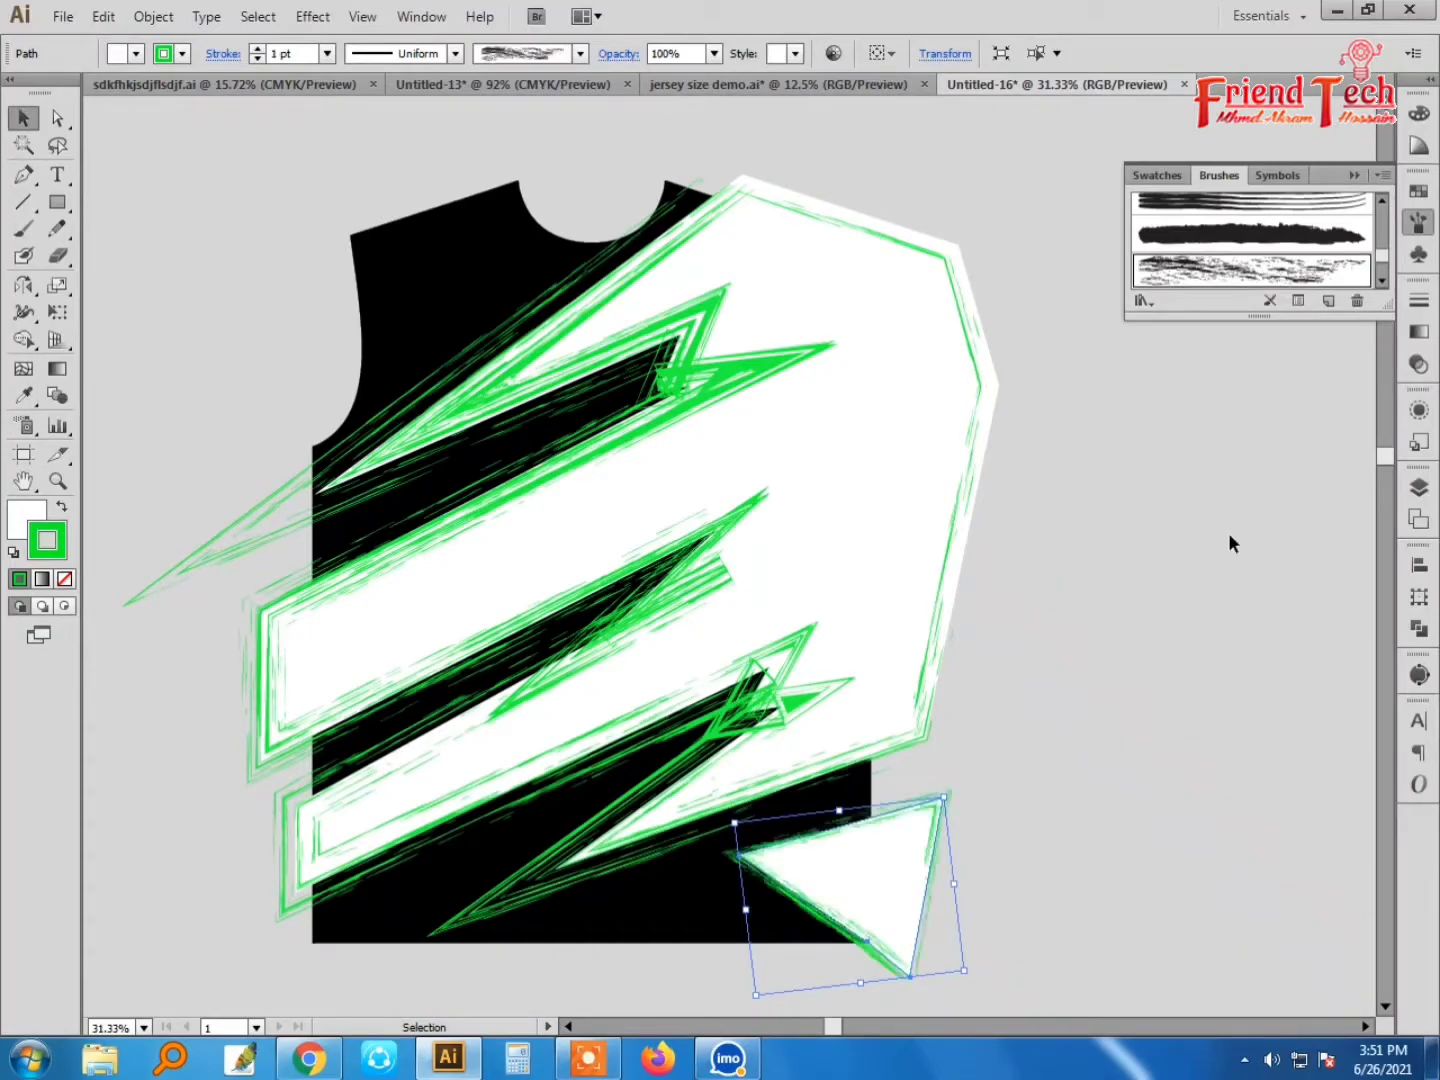
pyautogui.click(258, 49)
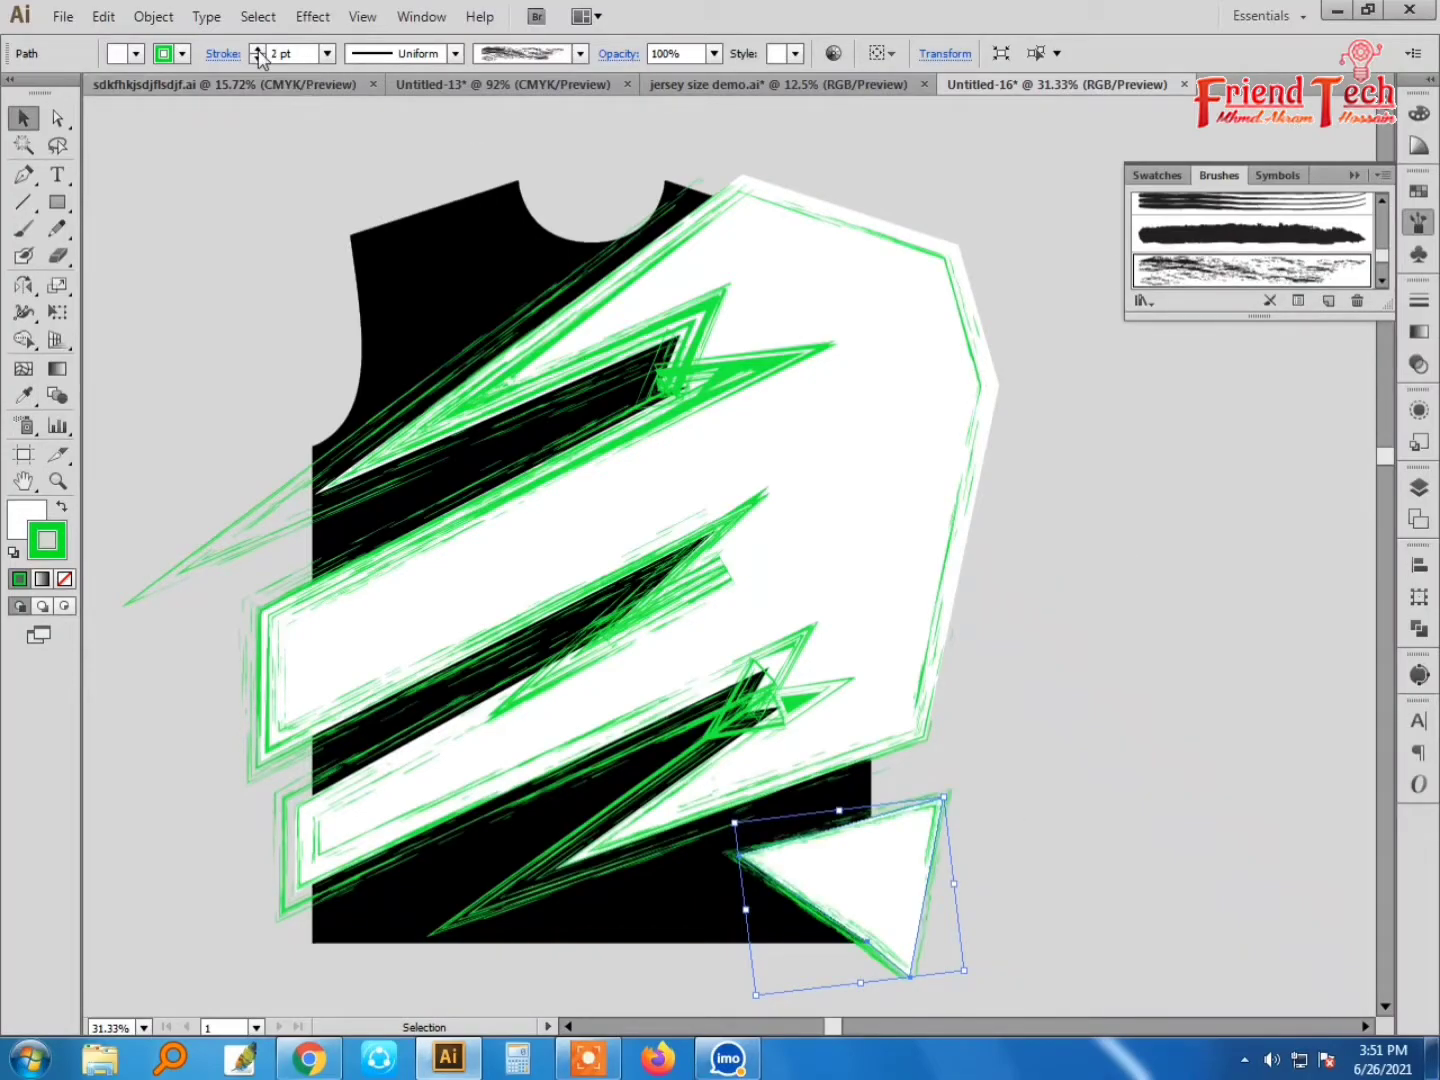
pyautogui.click(1064, 622)
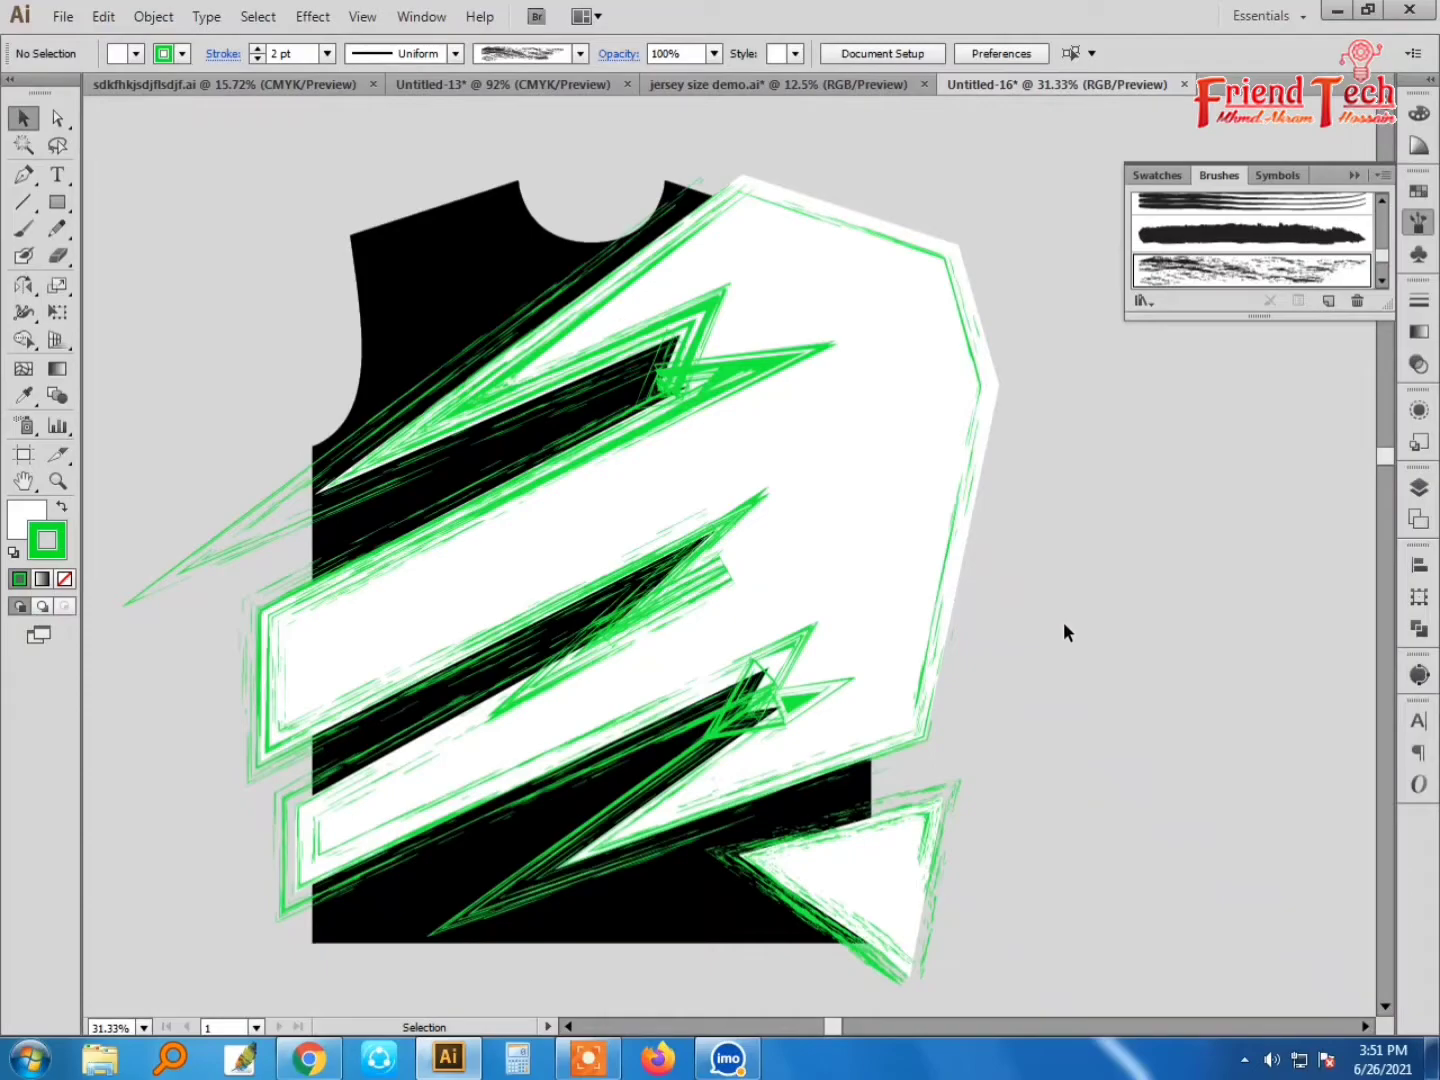
pyautogui.click(893, 562)
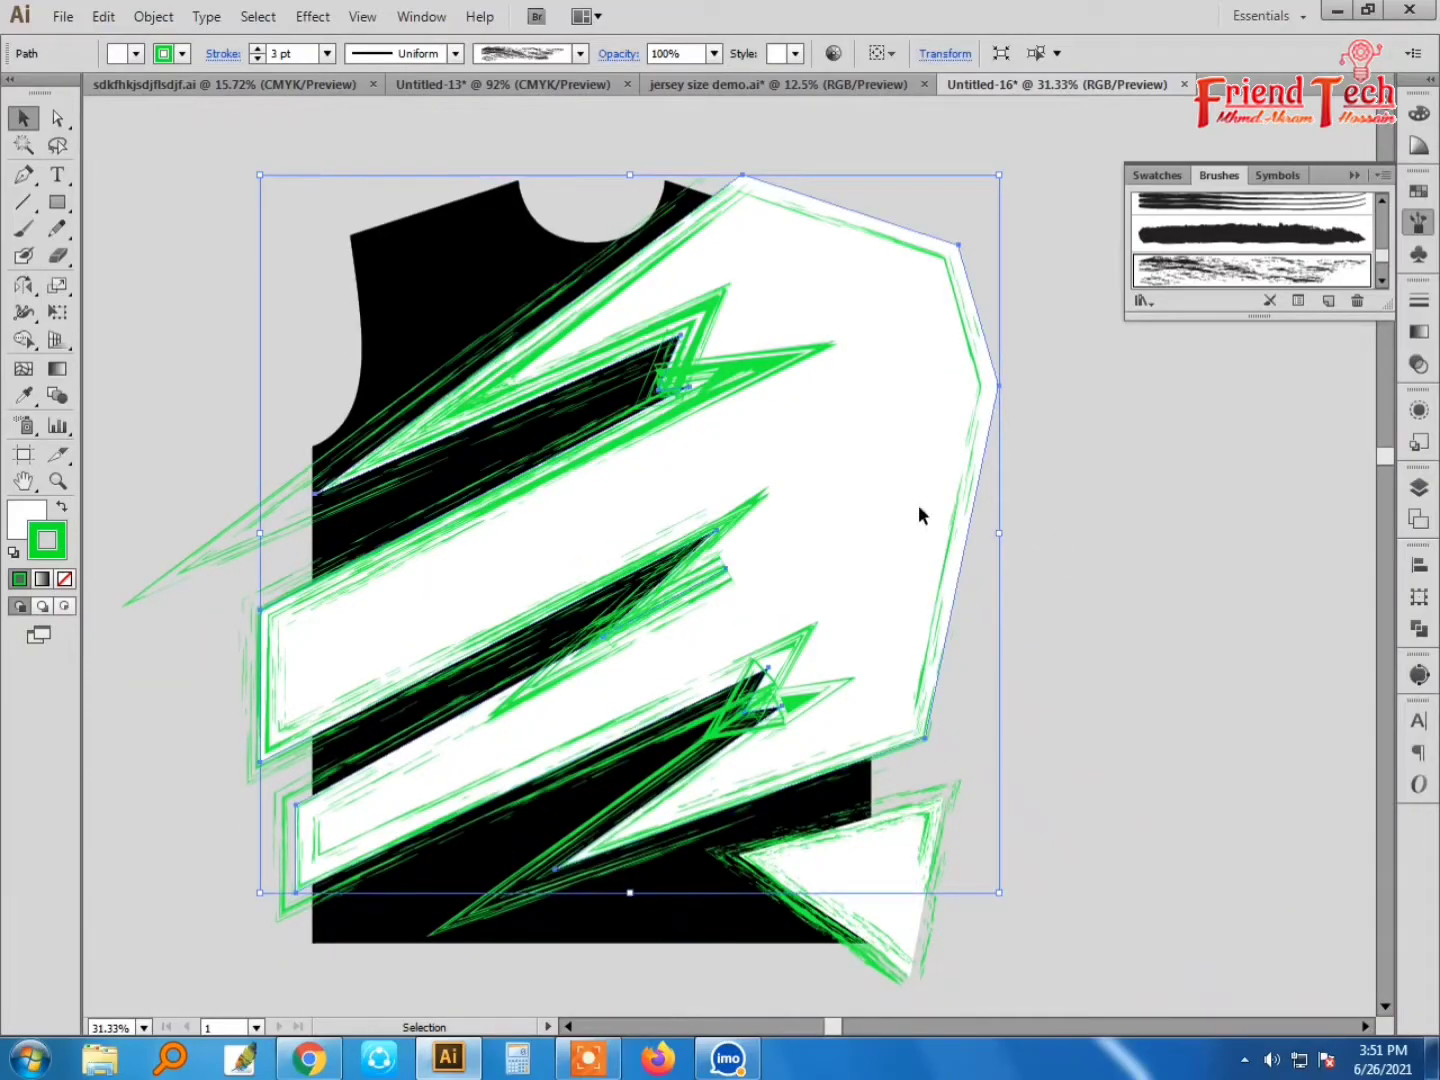
pyautogui.click(1074, 517)
pyautogui.click(420, 263)
# Step: Start a Pen-tool shape over the jersey's upper left with its first black spike
pyautogui.moveTo(419, 263); pyautogui.dragTo(424, 295)
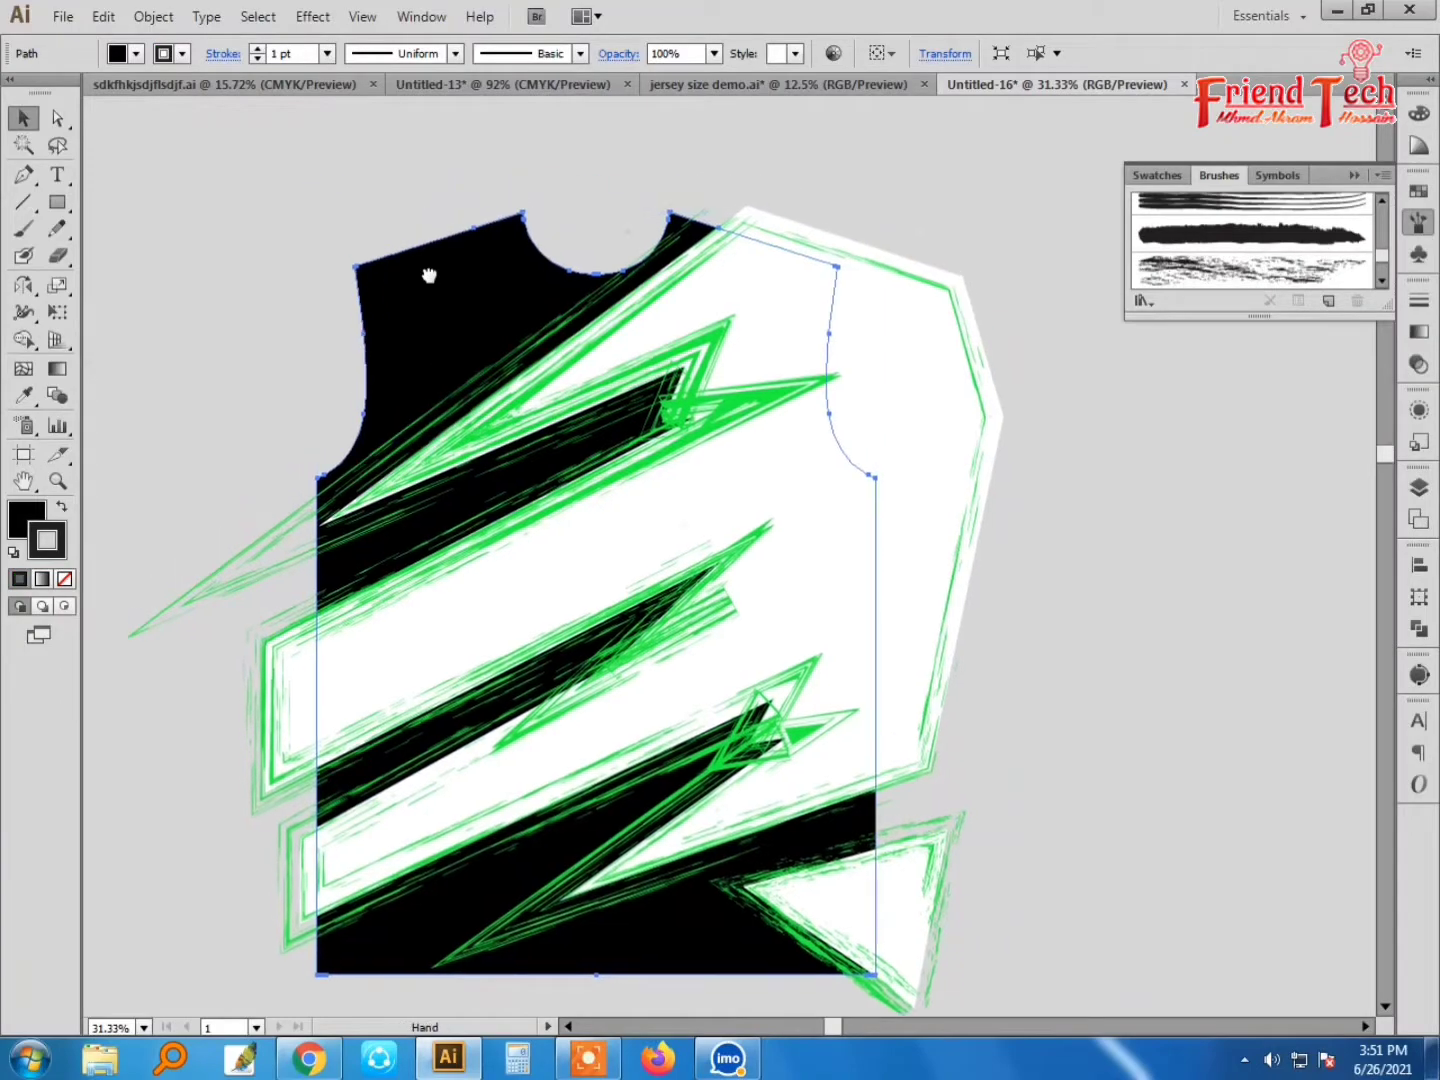
pyautogui.click(338, 211)
pyautogui.press('p')
pyautogui.click(283, 193)
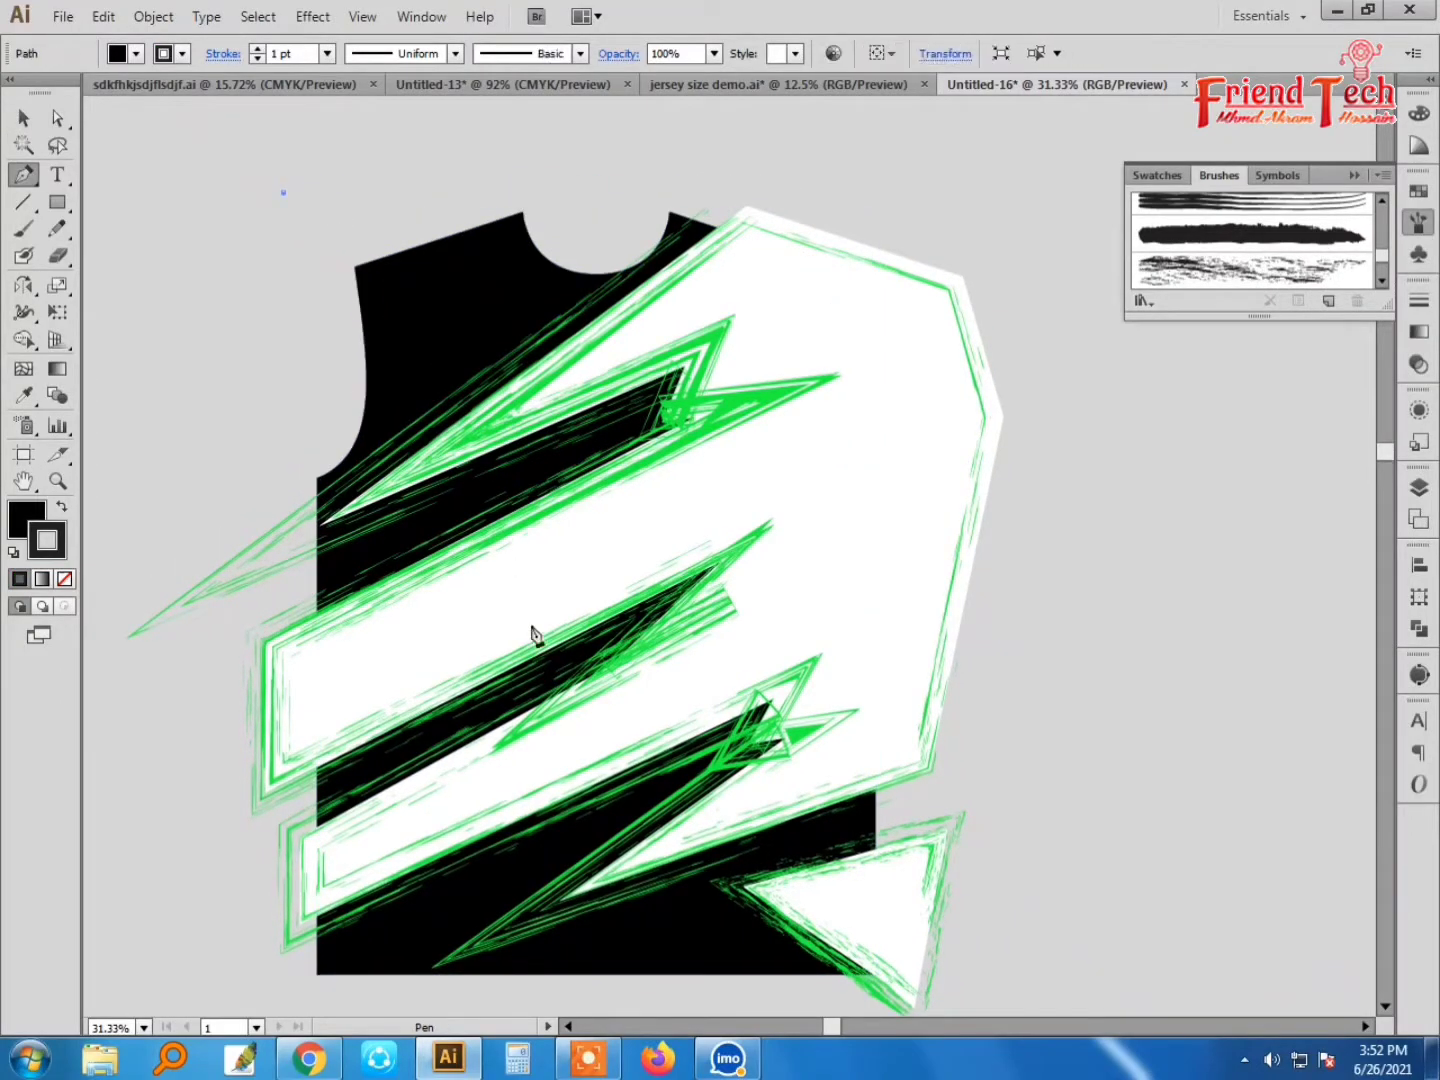
pyautogui.click(558, 673)
pyautogui.click(484, 115)
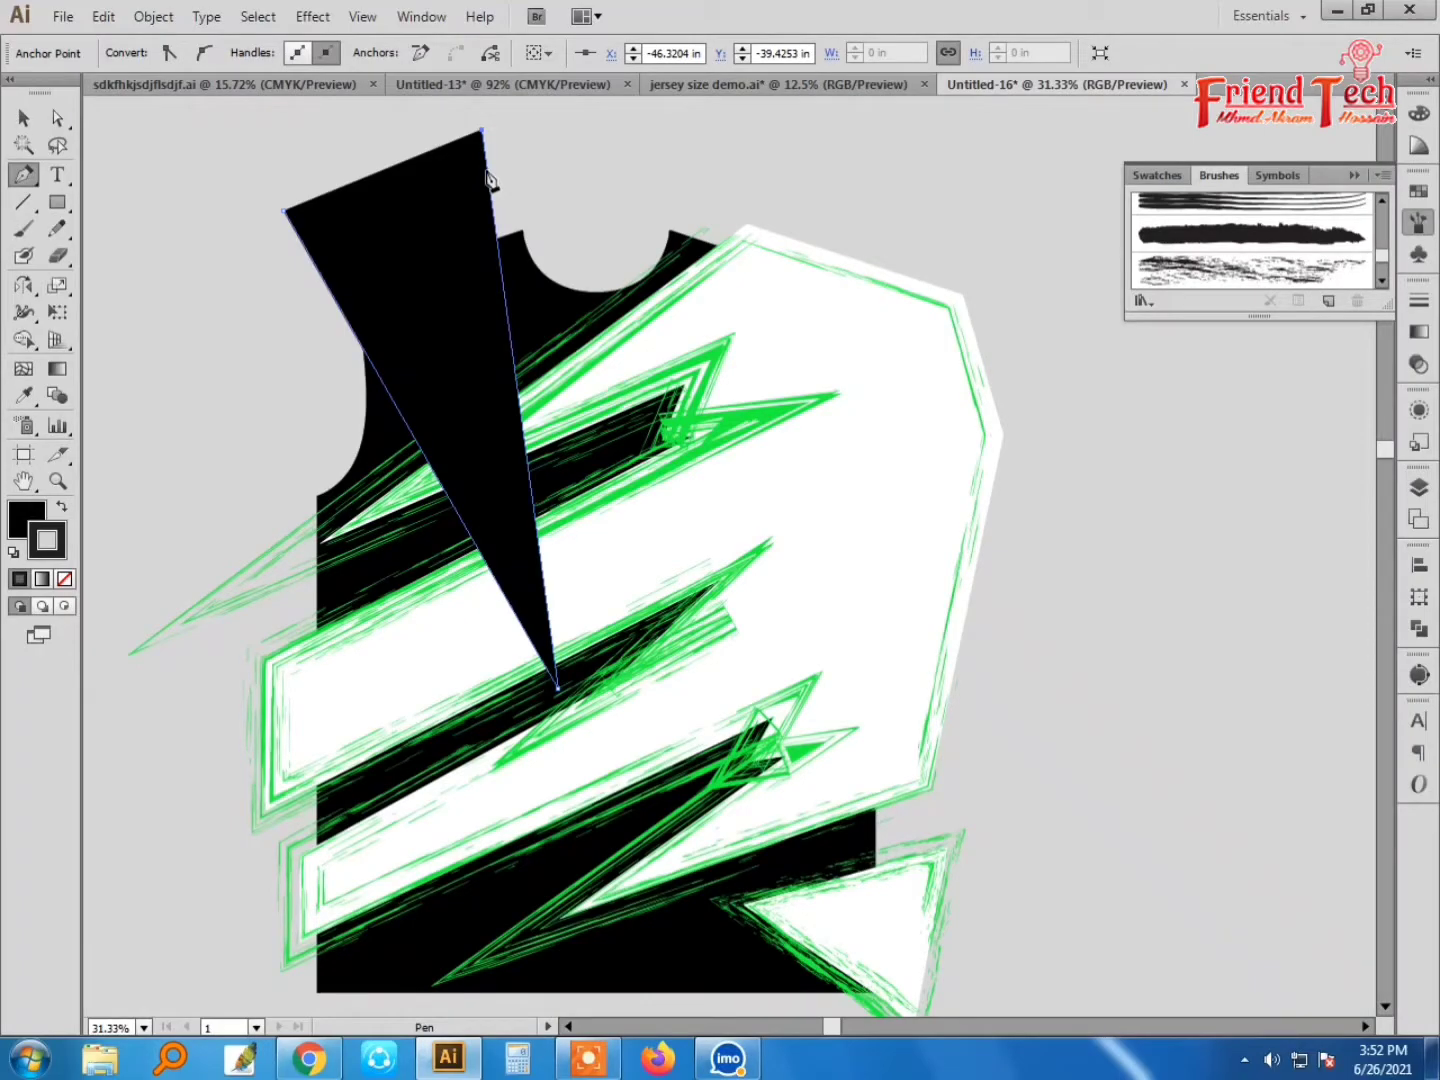
pyautogui.moveTo(512, 352); pyautogui.dragTo(462, 401)
# Step: Add the second and third claw spikes and the shape's top edge
pyautogui.click(566, 643)
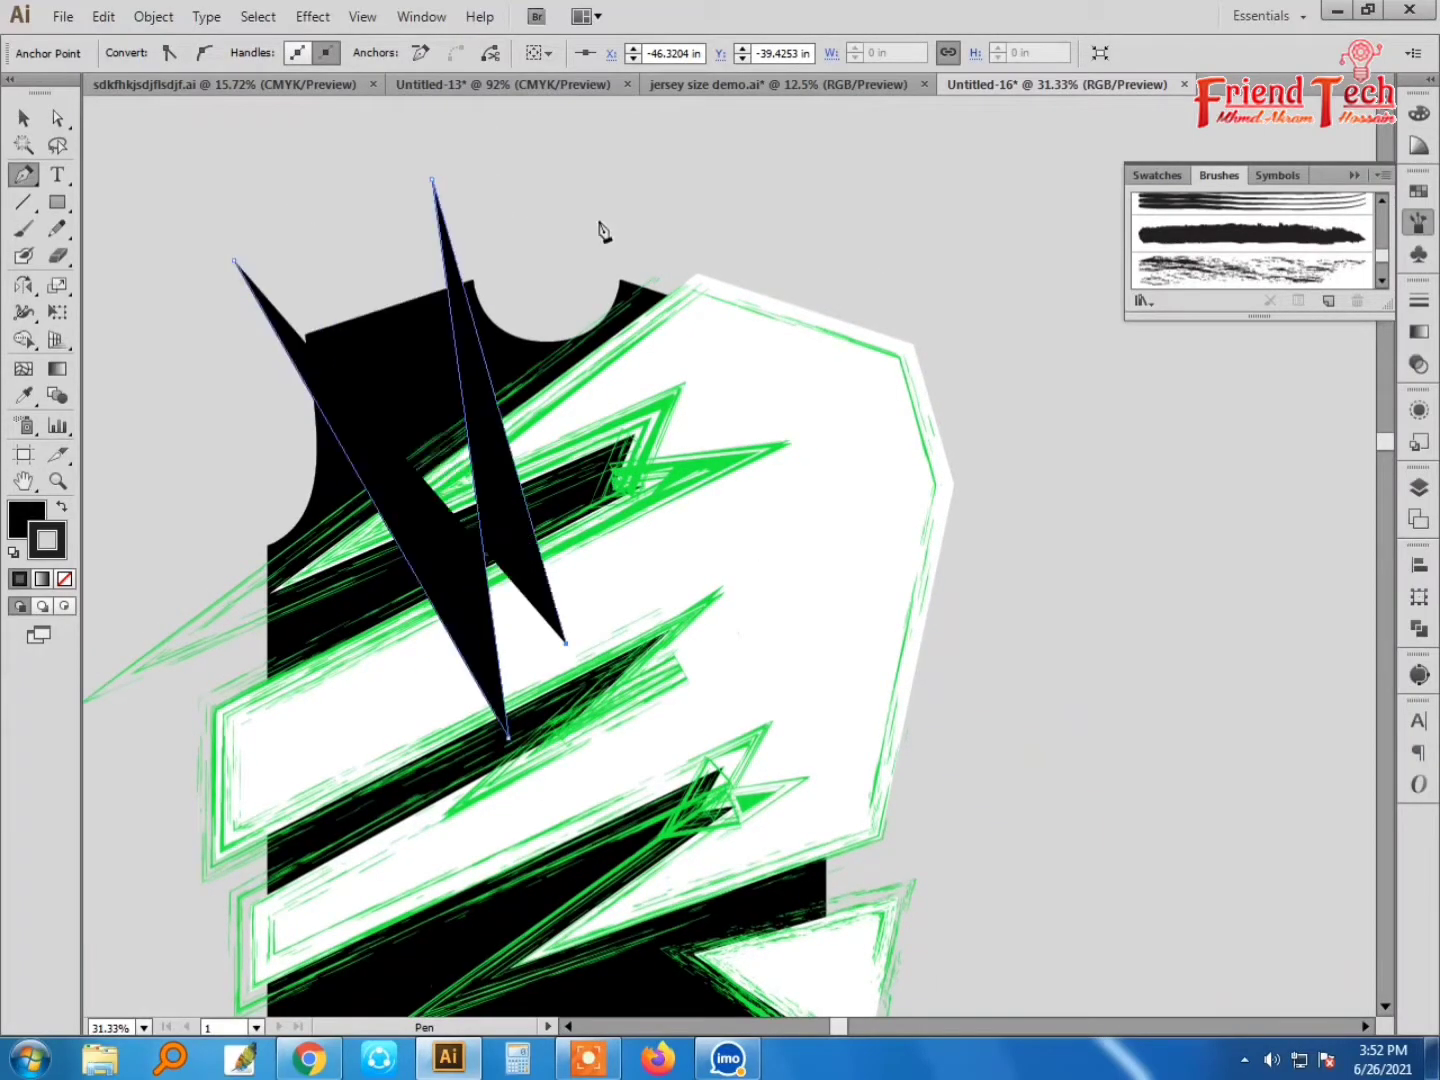
pyautogui.click(549, 179)
pyautogui.click(676, 658)
pyautogui.click(684, 205)
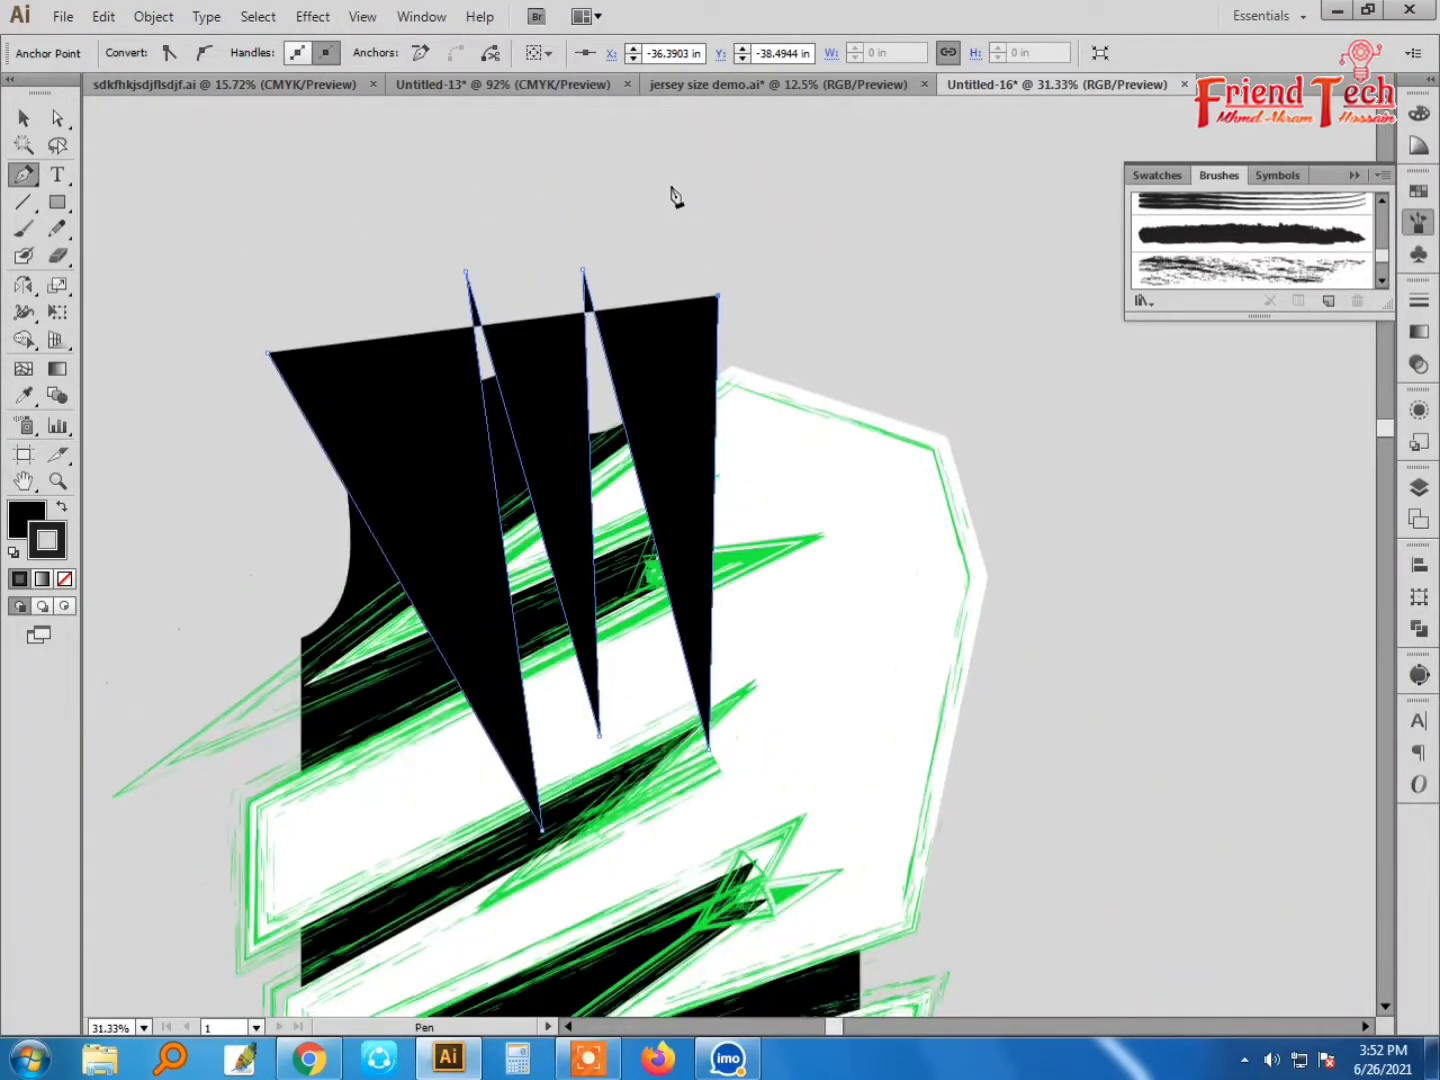
pyautogui.click(632, 157)
pyautogui.click(370, 168)
# Step: Close the claw shape and give it a chalk brush outline
pyautogui.click(267, 352)
pyautogui.press('v')
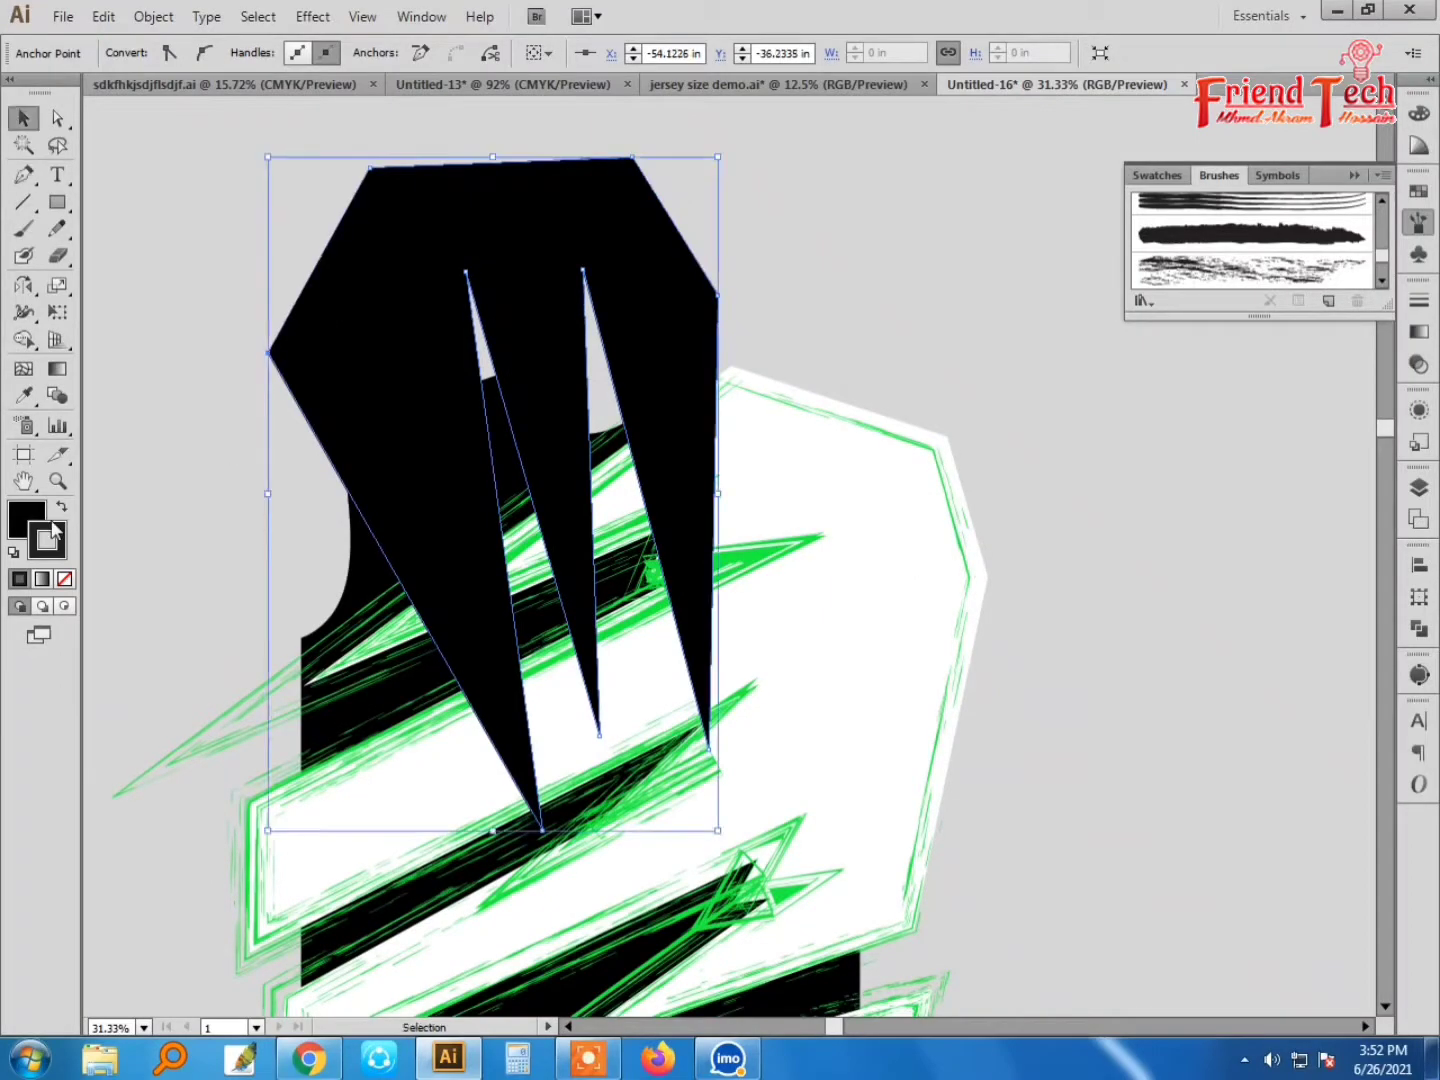
pyautogui.click(64, 579)
pyautogui.click(112, 473)
pyautogui.click(447, 311)
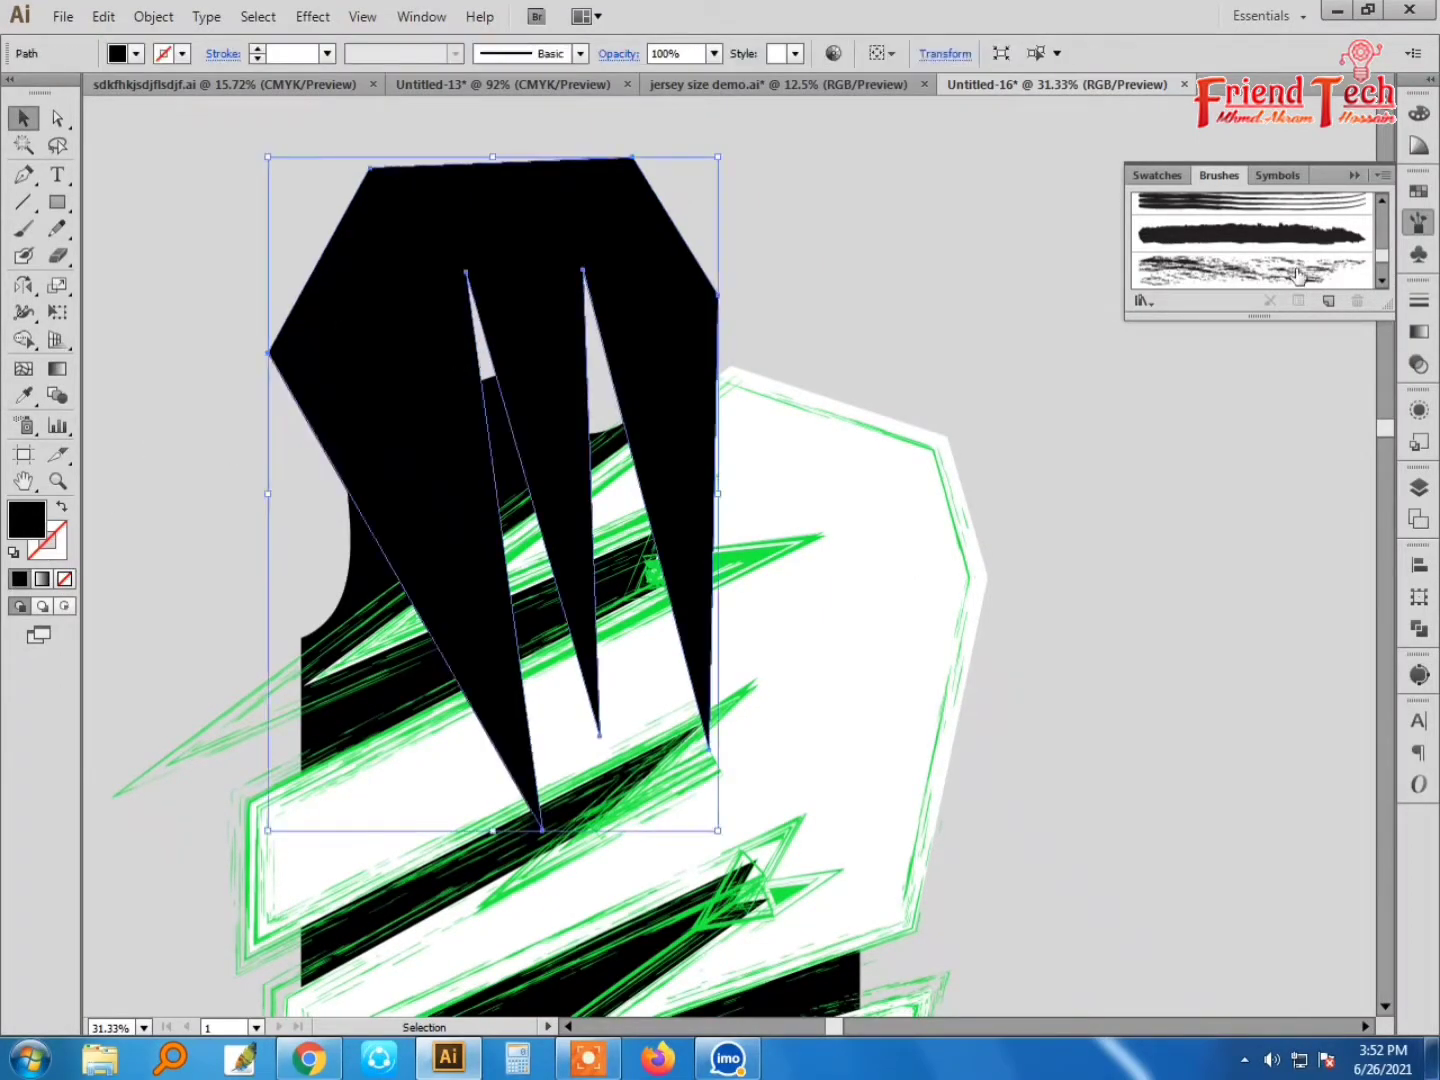
pyautogui.click(1282, 285)
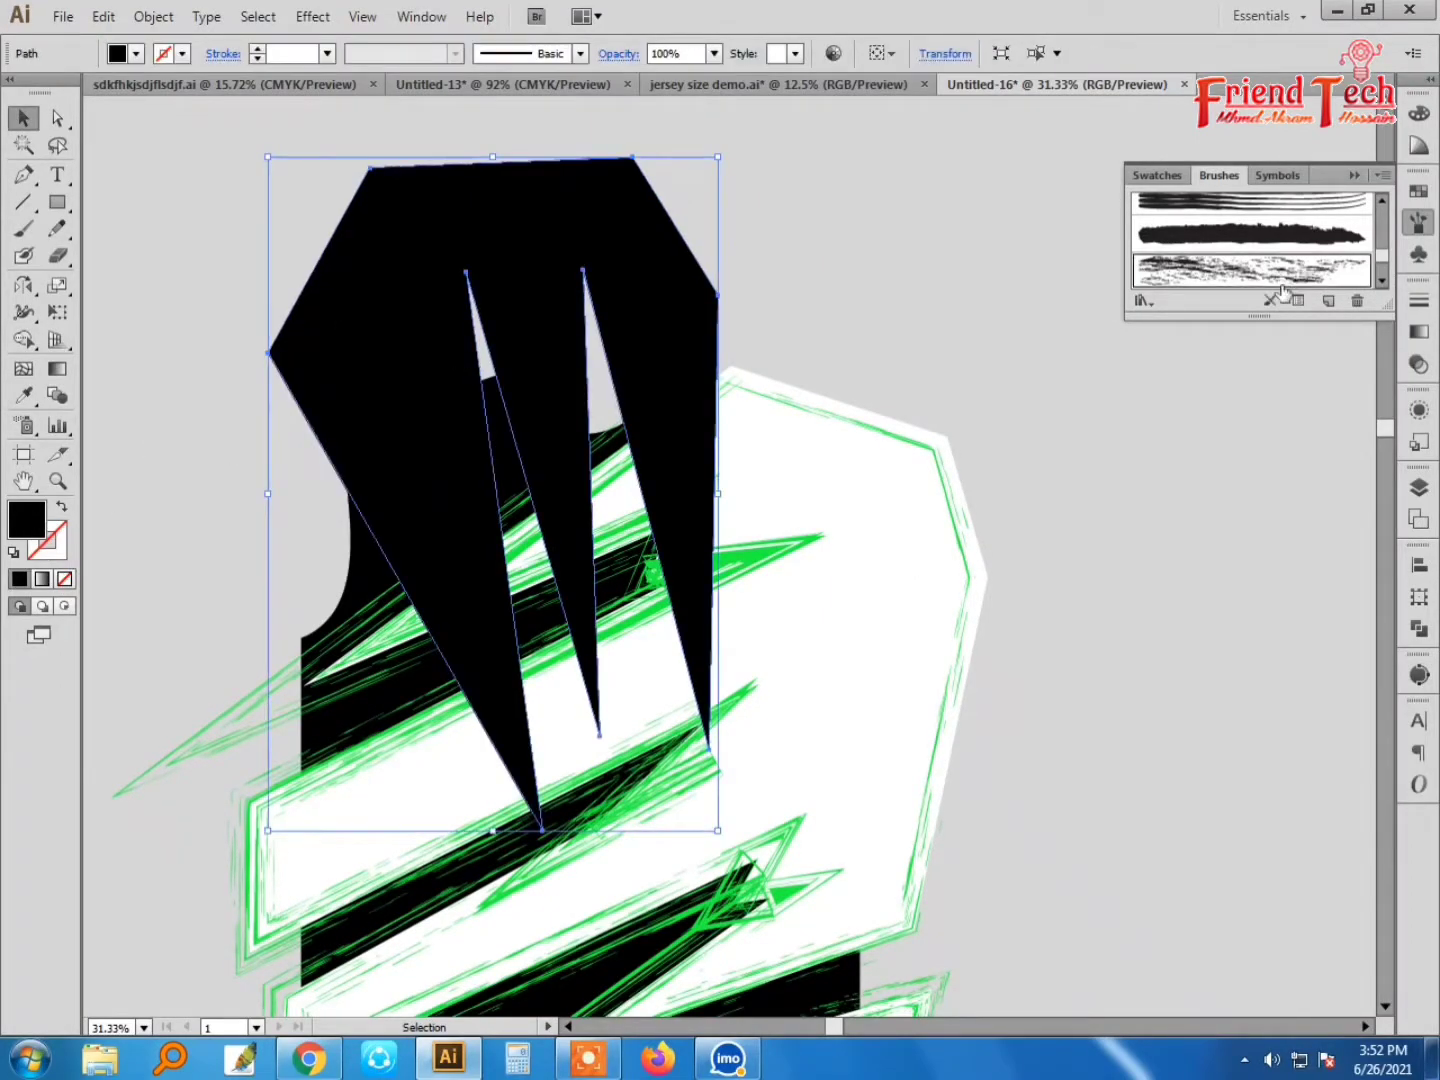
# Step: Copy the stripe's green outline style onto the claw and set its fill to None
pyautogui.doubleClick(50, 542)
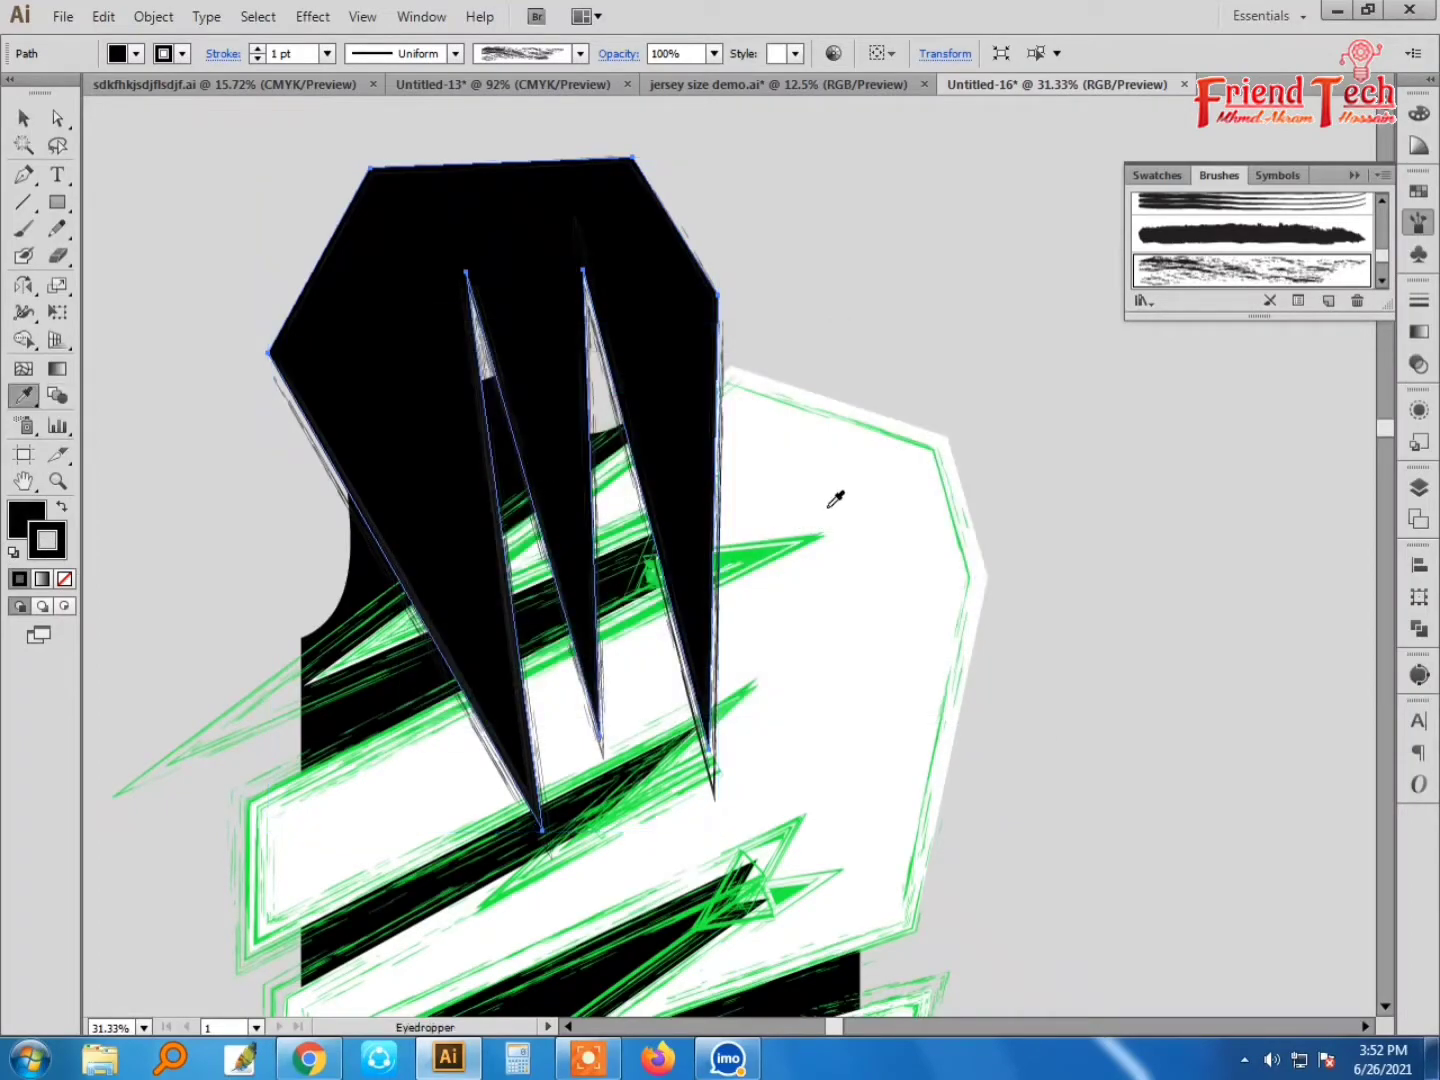
pyautogui.click(833, 498)
pyautogui.press('v')
pyautogui.hotkey('ctrl', 'shift', 'a')
pyautogui.click(672, 244)
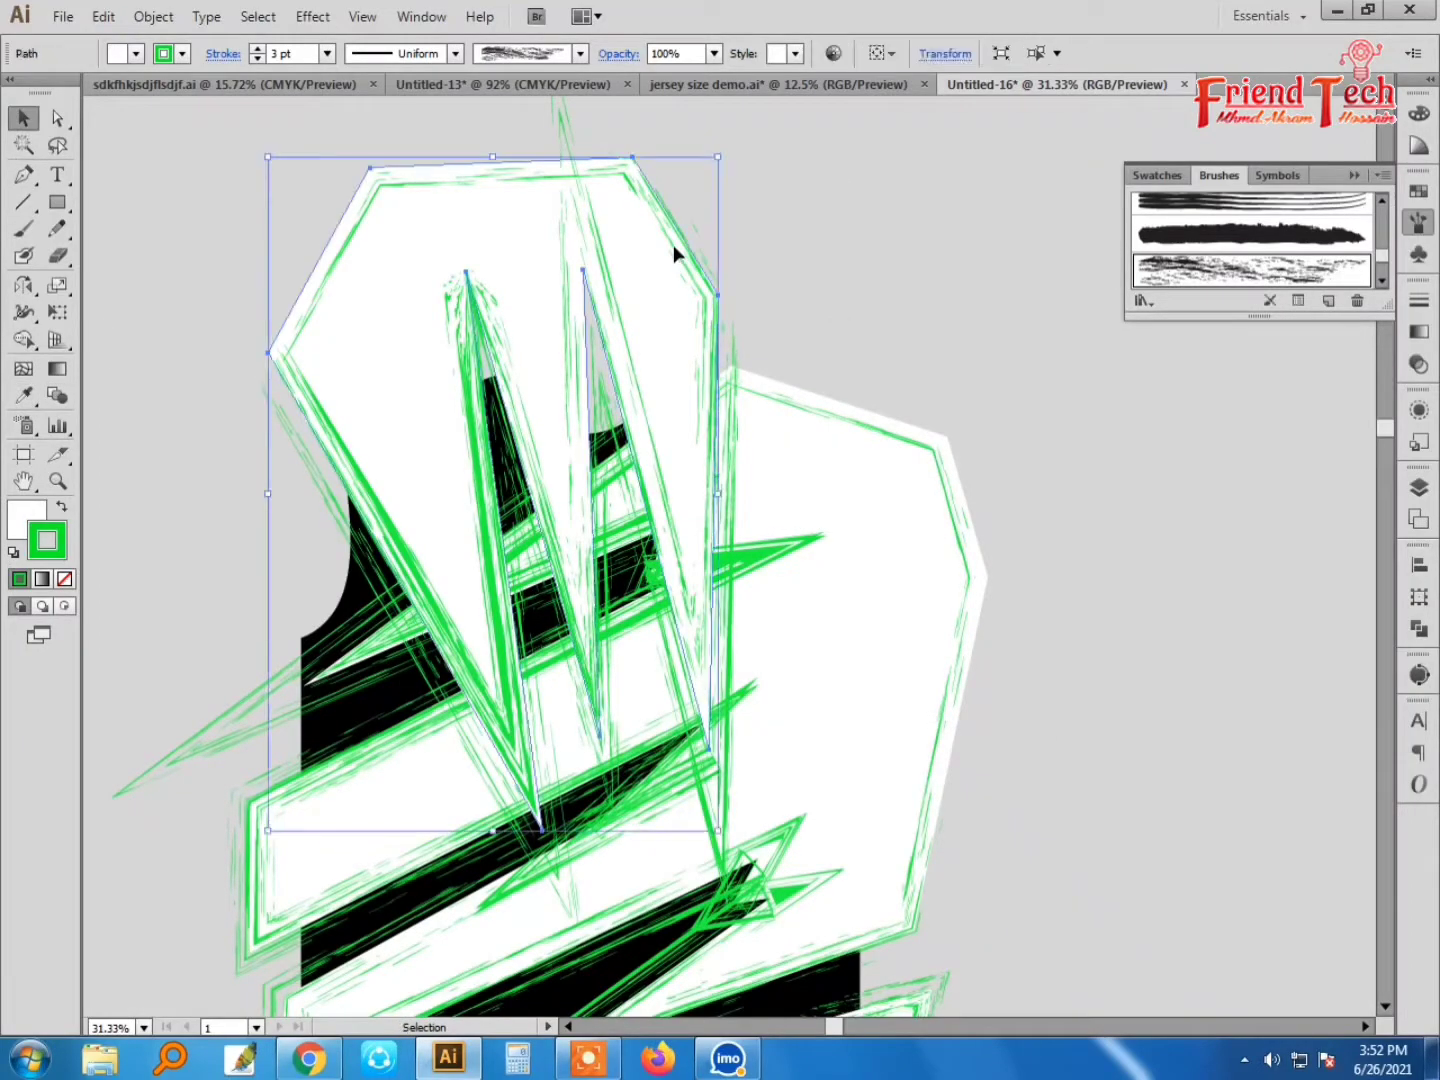
pyautogui.press('x')
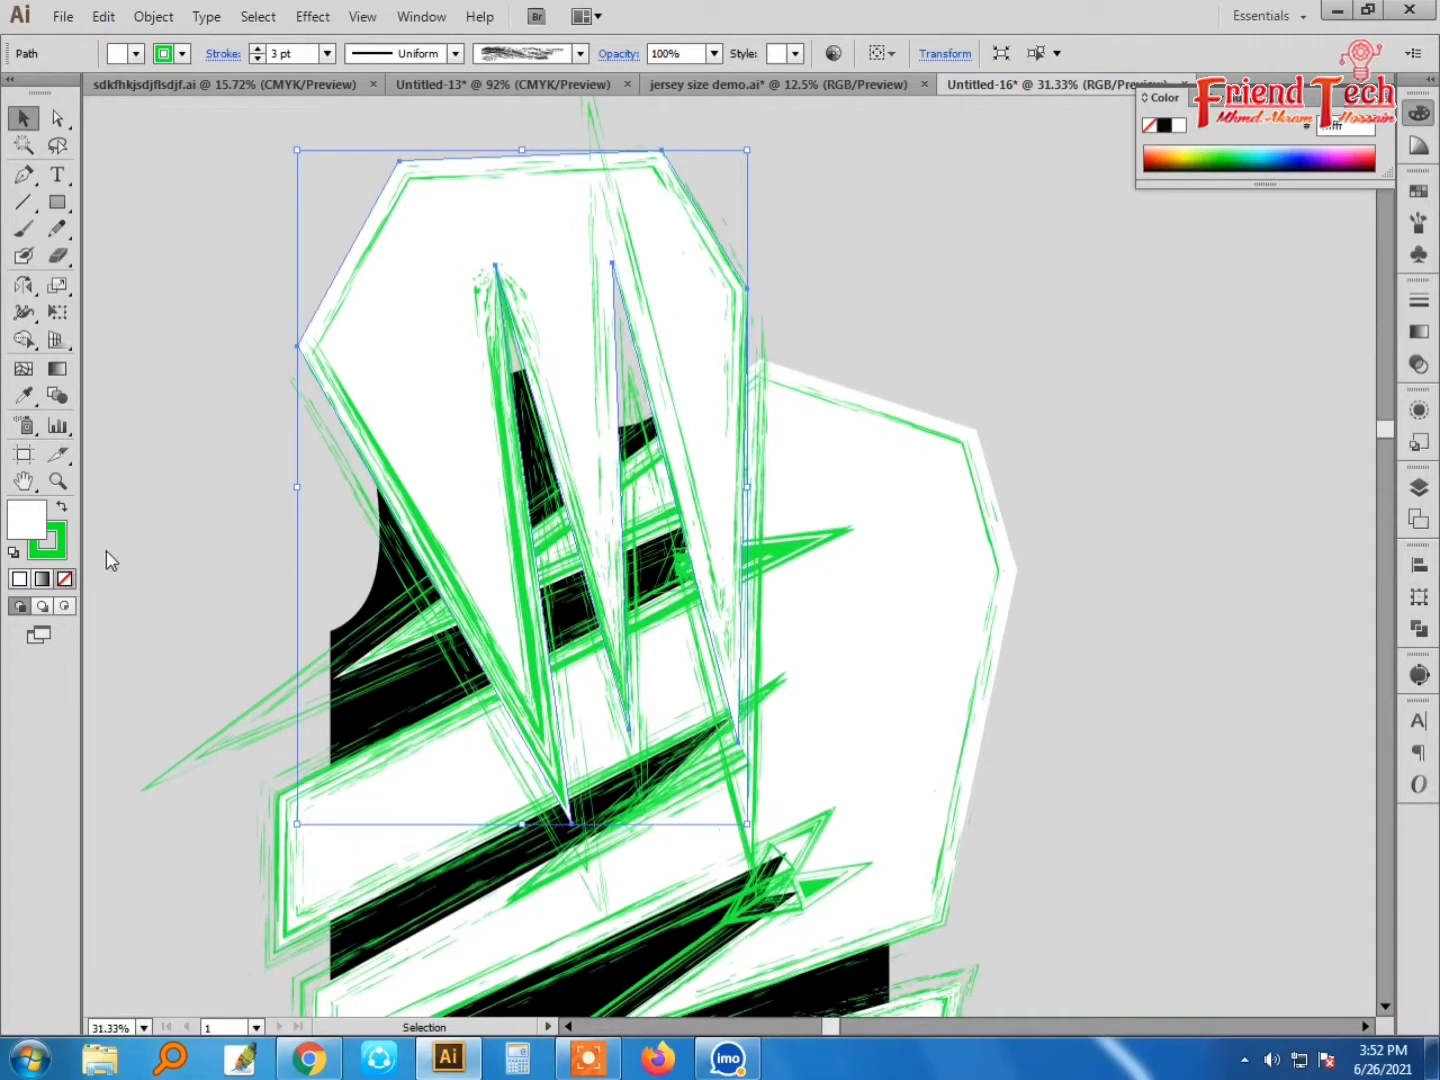
pyautogui.press('/')
# Step: Duplicate the green claw outline and rotate the copy to a new angle
pyautogui.press('z')
pyautogui.moveTo(1258, 652); pyautogui.dragTo(1376, 768)
pyautogui.press('v')
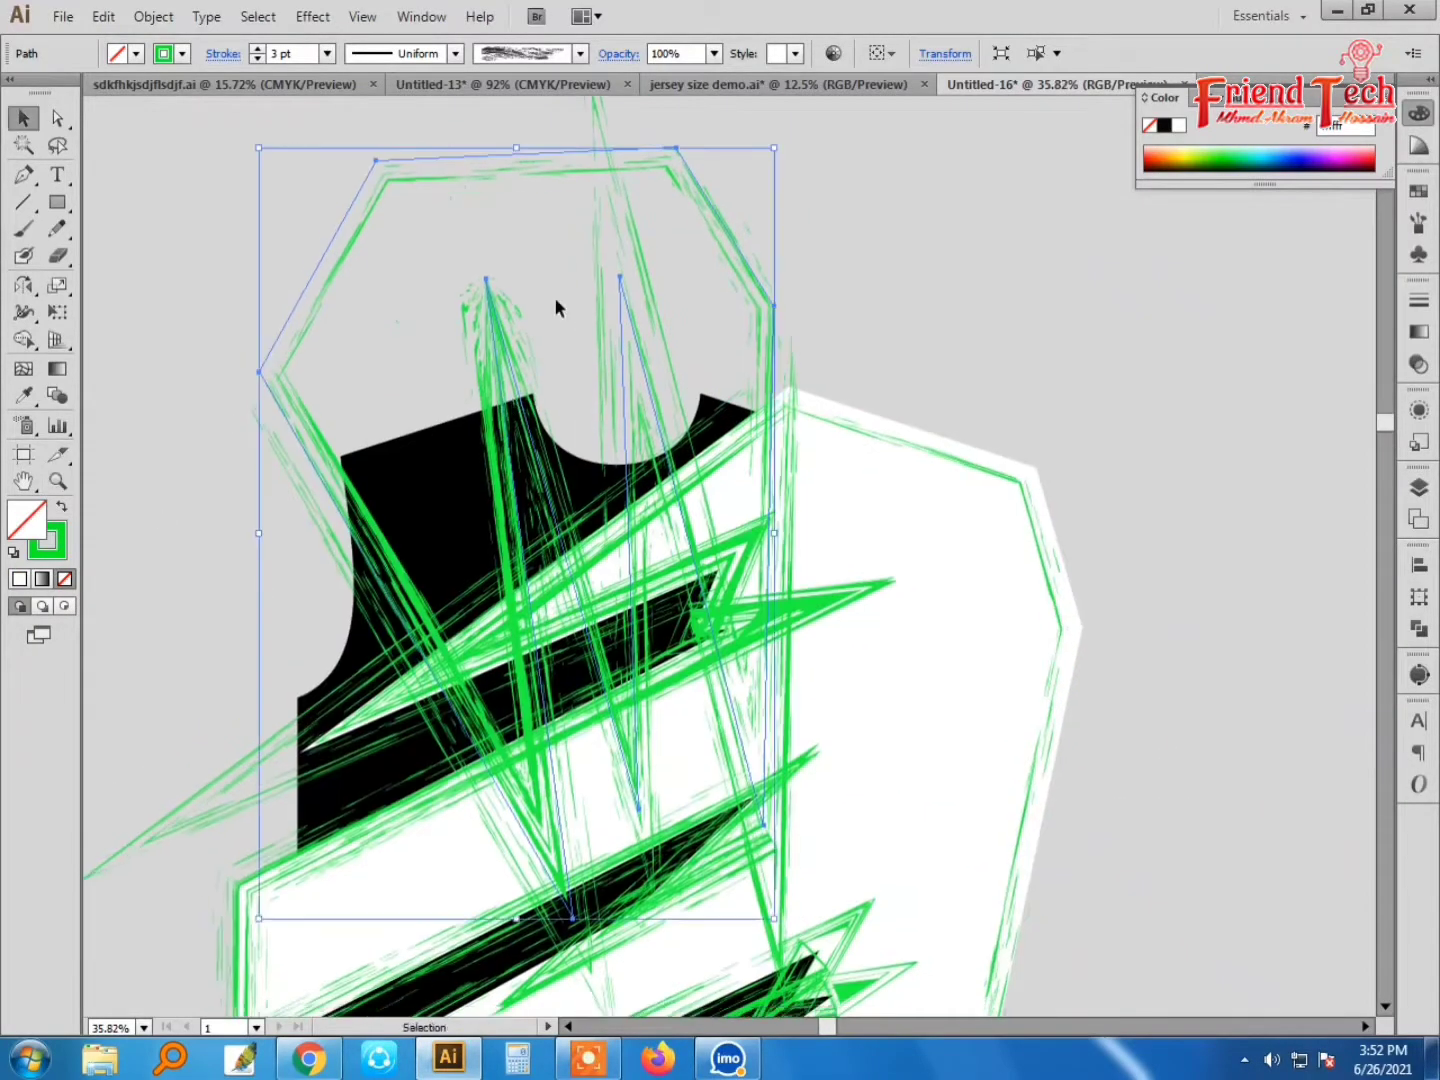
pyautogui.moveTo(484, 290)
pyautogui.mouseDown()
pyautogui.moveTo(586, 290)
pyautogui.moveTo(343, 564)
pyautogui.moveTo(286, 509)
pyautogui.moveTo(509, 418)
pyautogui.mouseUp()
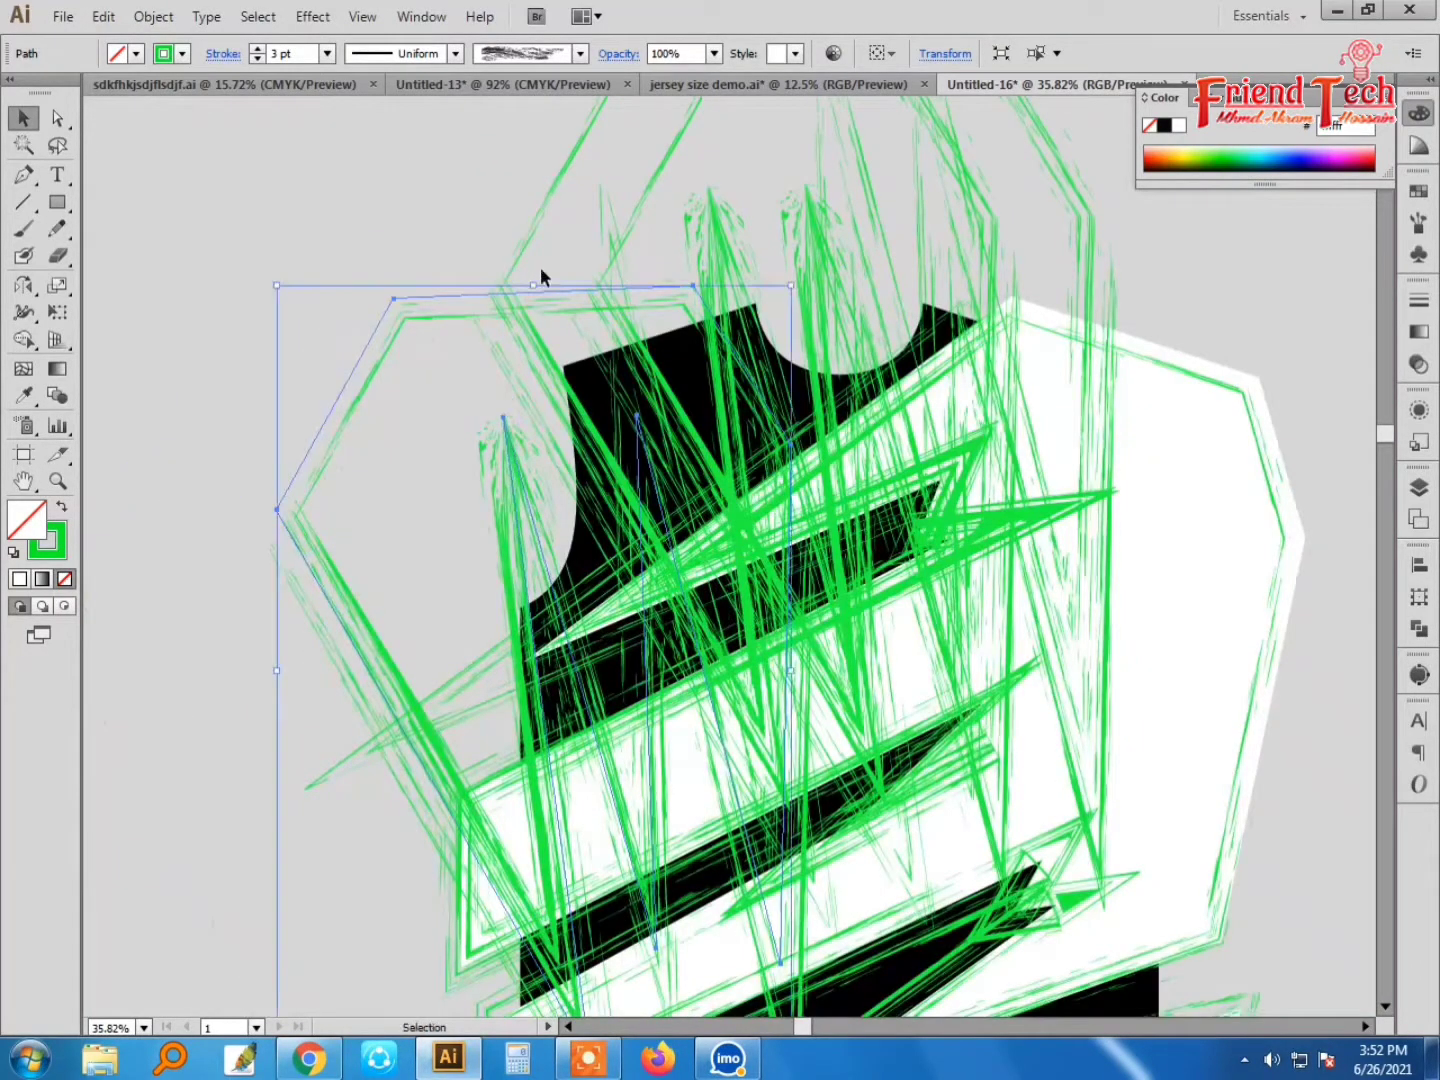
pyautogui.click(439, 338)
pyautogui.click(406, 316)
pyautogui.moveTo(530, 276)
pyautogui.mouseDown()
pyautogui.moveTo(291, 583)
pyautogui.moveTo(355, 367)
pyautogui.mouseUp()
pyautogui.moveTo(254, 336)
pyautogui.mouseDown()
pyautogui.moveTo(222, 395)
pyautogui.moveTo(229, 504)
pyautogui.moveTo(354, 494)
pyautogui.moveTo(430, 422)
pyautogui.moveTo(445, 516)
pyautogui.mouseUp()
# Step: Scatter more rotated claw copies toward the jersey's lower left, lower right and top
pyautogui.hotkey('ctrl', '-')
pyautogui.moveTo(890, 427); pyautogui.dragTo(707, 589)
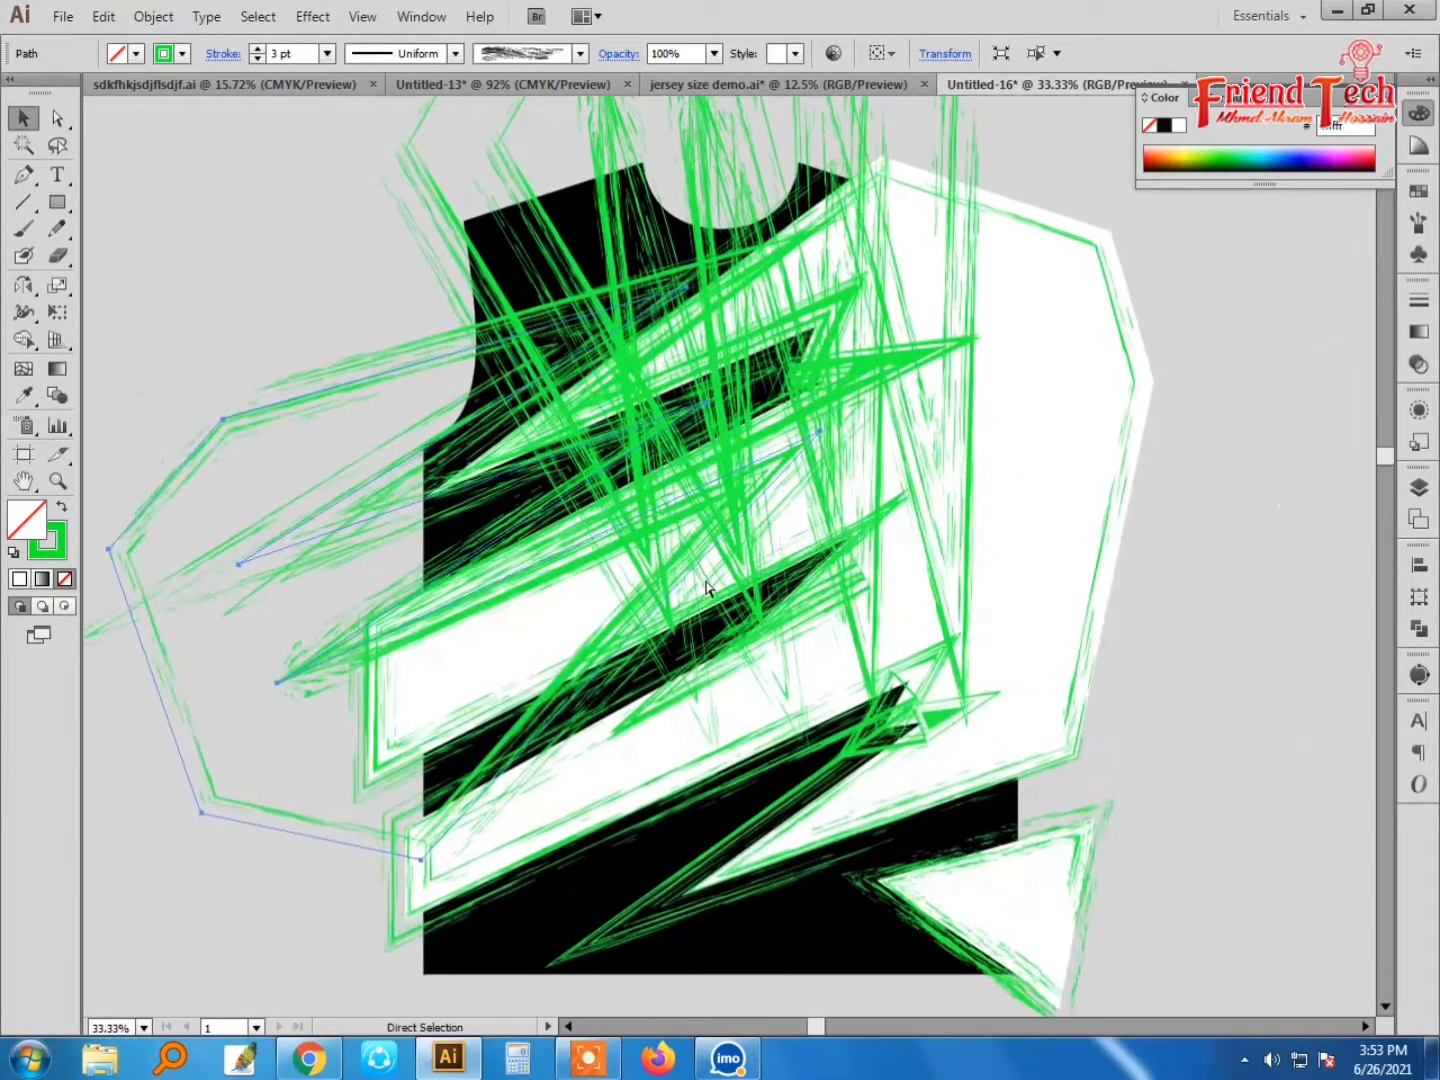
pyautogui.hotkey('ctrl', '-')
pyautogui.moveTo(361, 550); pyautogui.dragTo(438, 756)
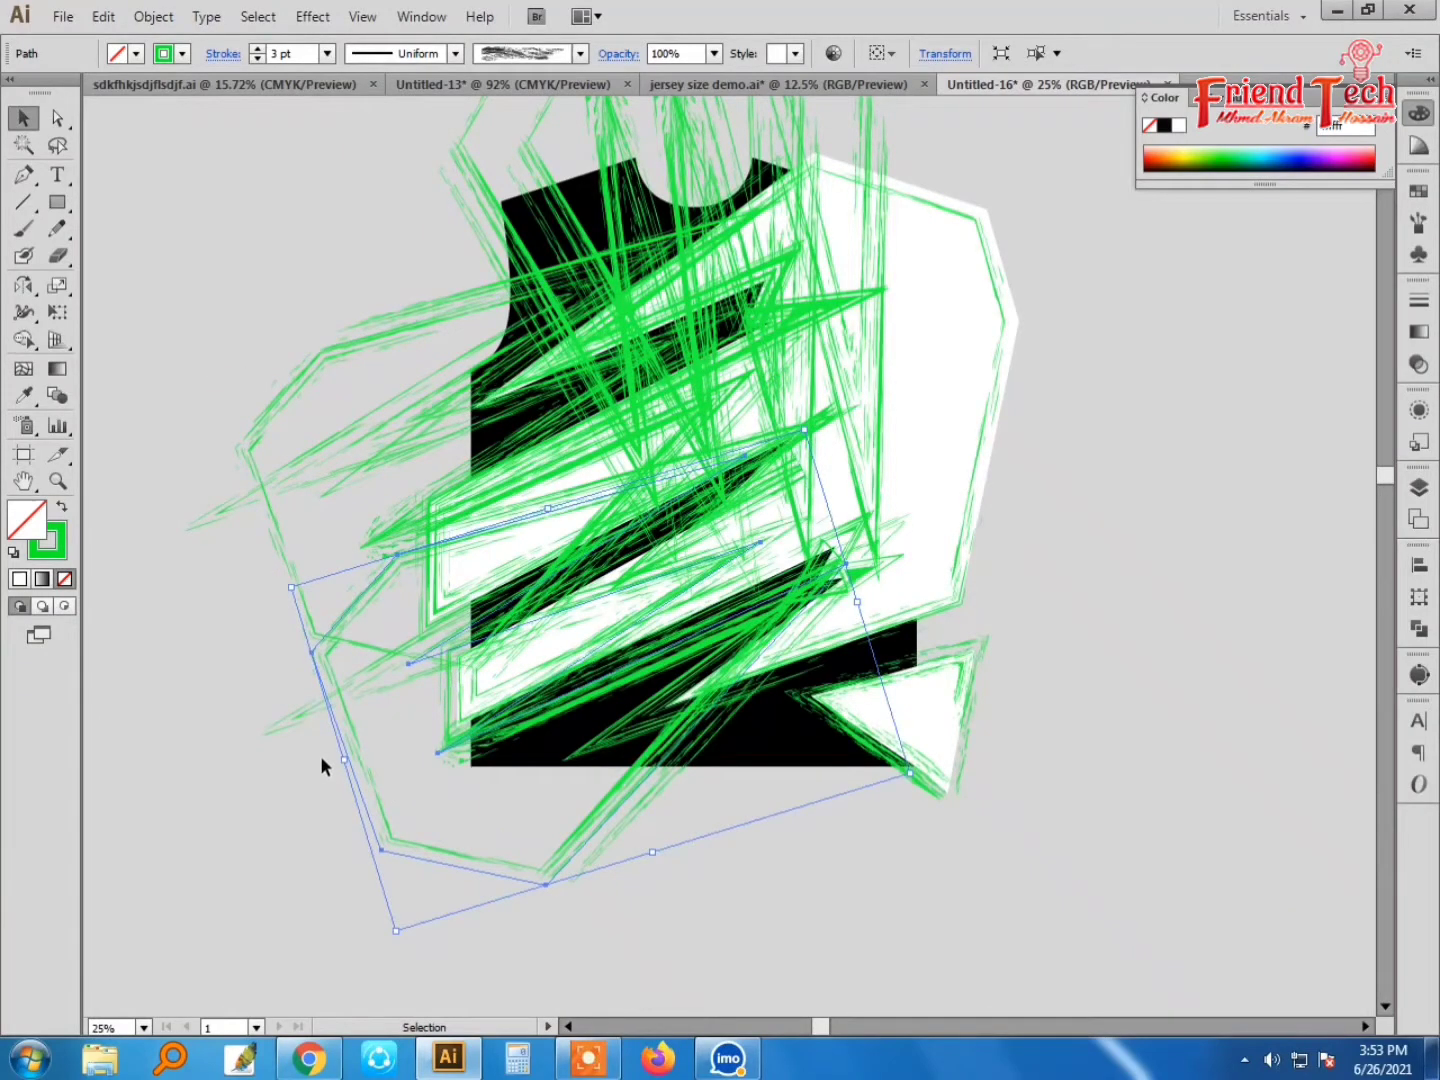
pyautogui.moveTo(442, 755); pyautogui.dragTo(727, 809)
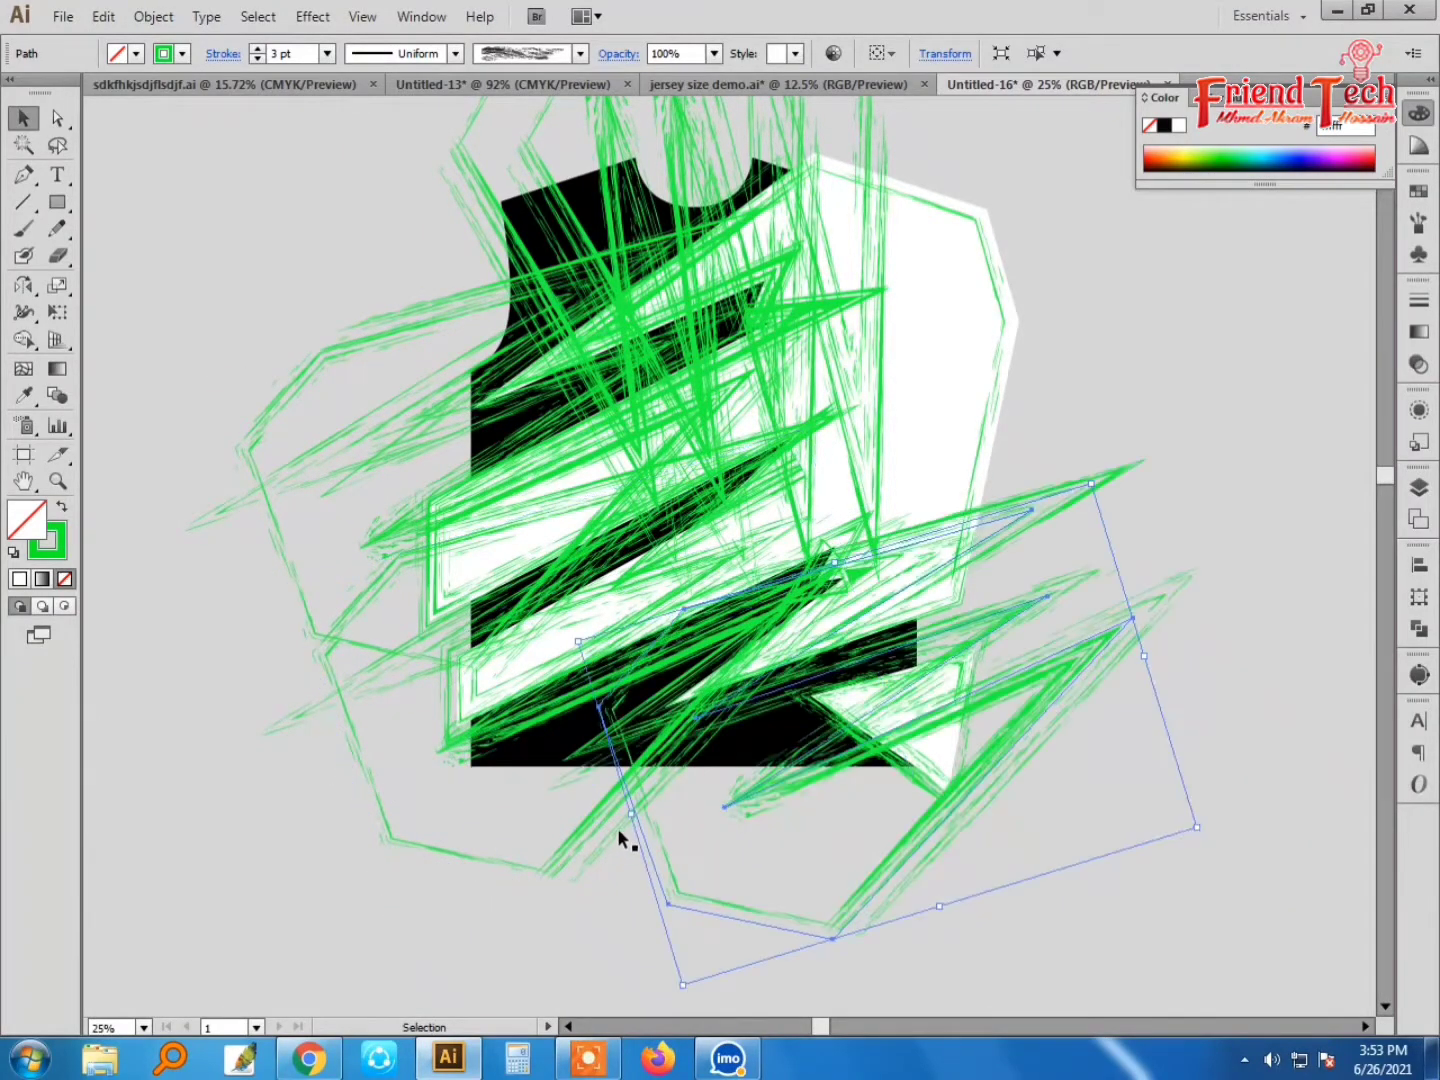
pyautogui.moveTo(696, 903); pyautogui.dragTo(1147, 976)
pyautogui.click(1189, 858)
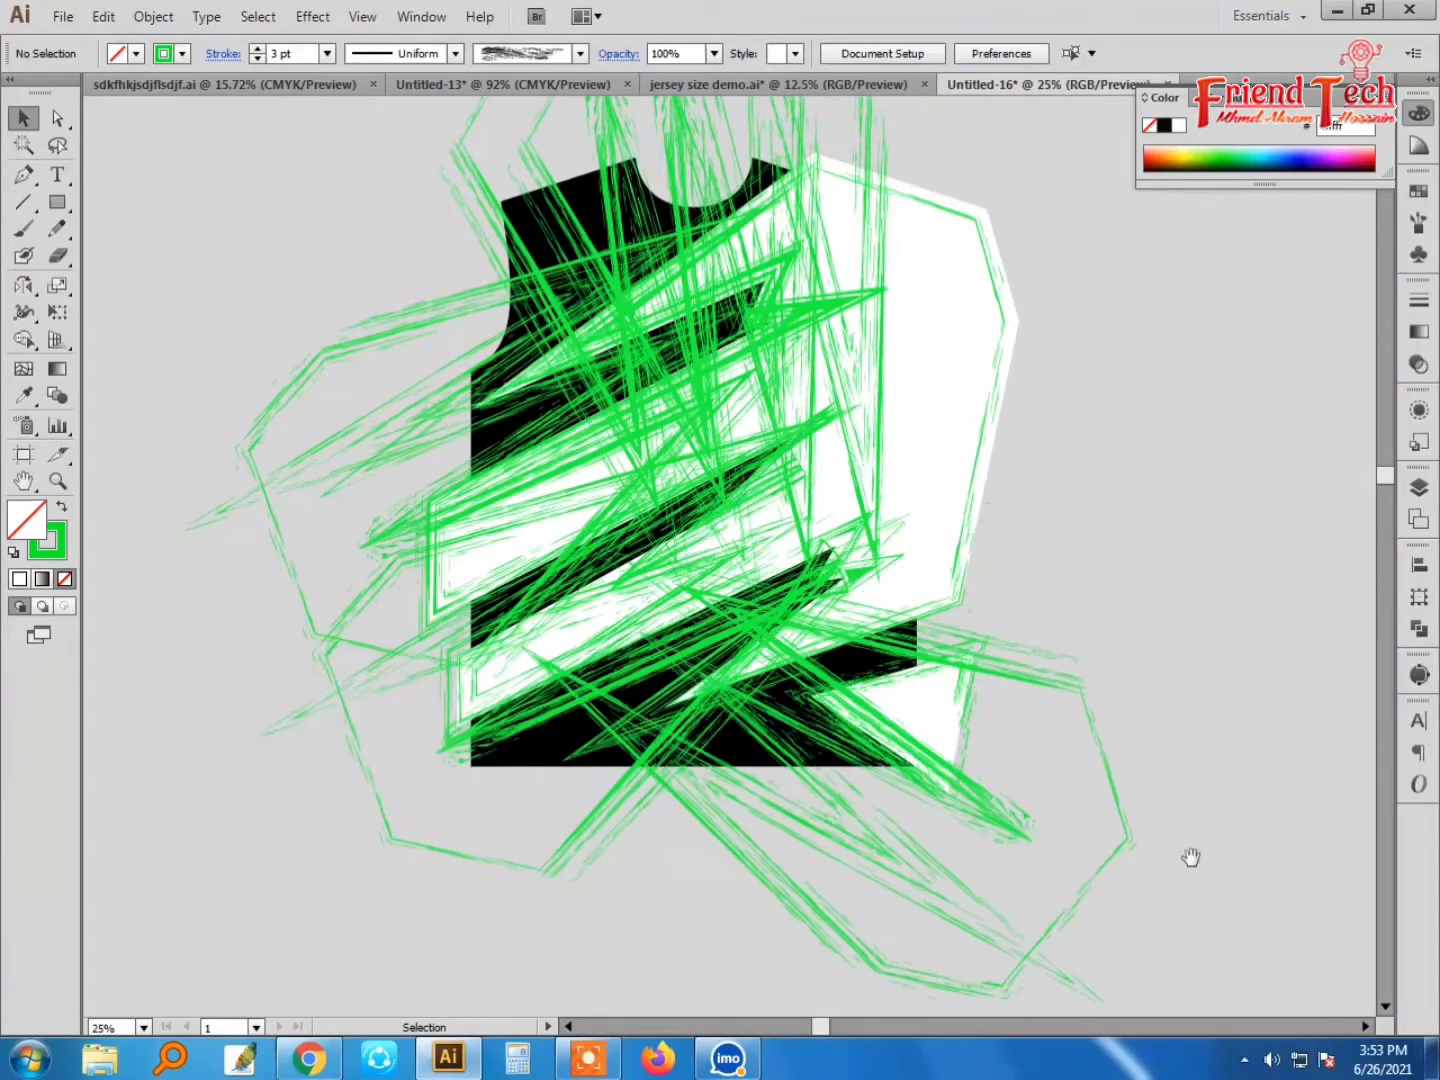
pyautogui.moveTo(1038, 881); pyautogui.dragTo(926, 808)
pyautogui.moveTo(1199, 791)
pyautogui.mouseDown()
pyautogui.moveTo(1174, 467)
pyautogui.moveTo(1065, 507)
pyautogui.mouseUp()
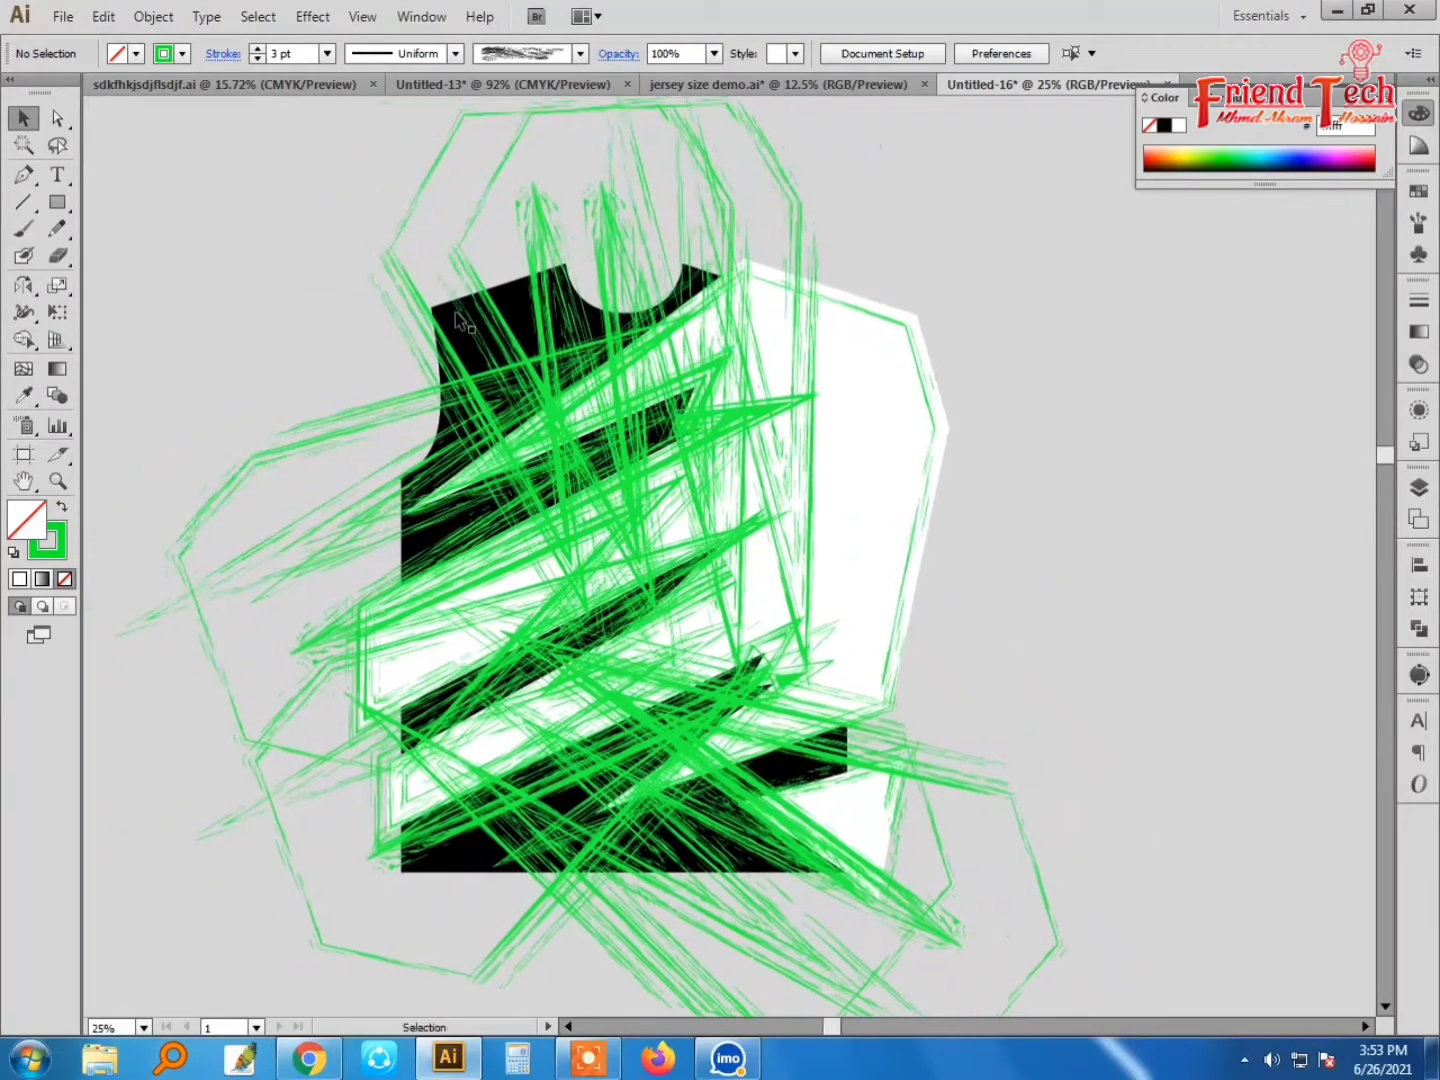
pyautogui.click(453, 322)
# Step: Clip the scattered green claw strokes inside the jersey shape with Ctrl+7
pyautogui.press('ctrl')
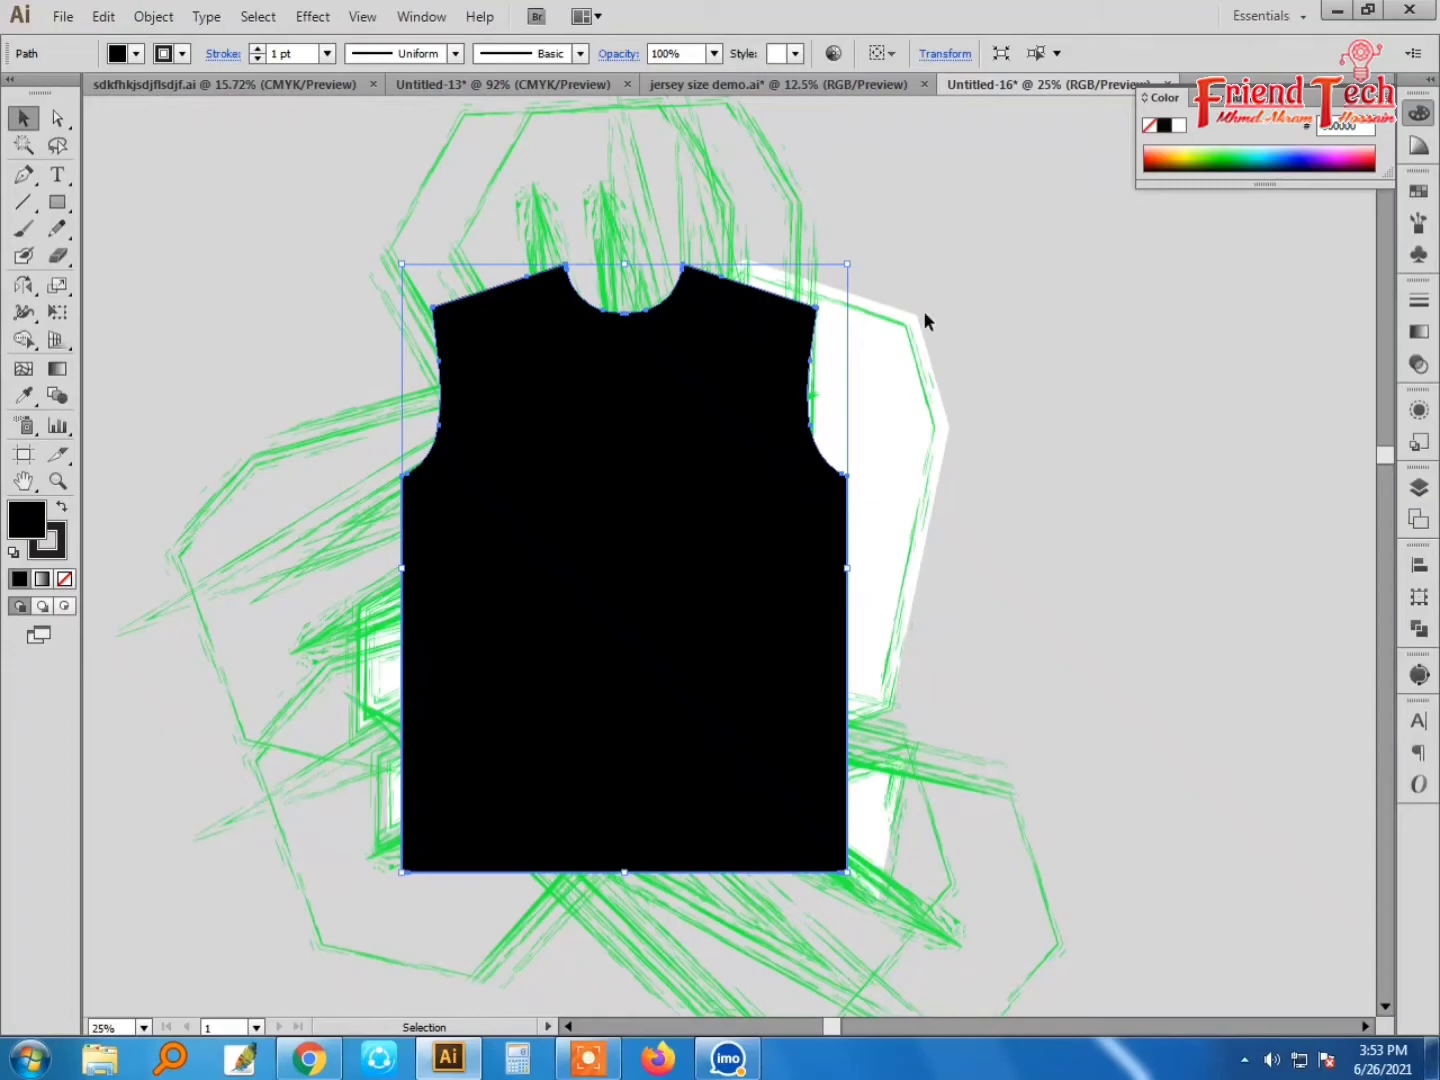
pyautogui.moveTo(960, 255); pyautogui.dragTo(250, 941)
pyautogui.hotkey('ctrl', '7')
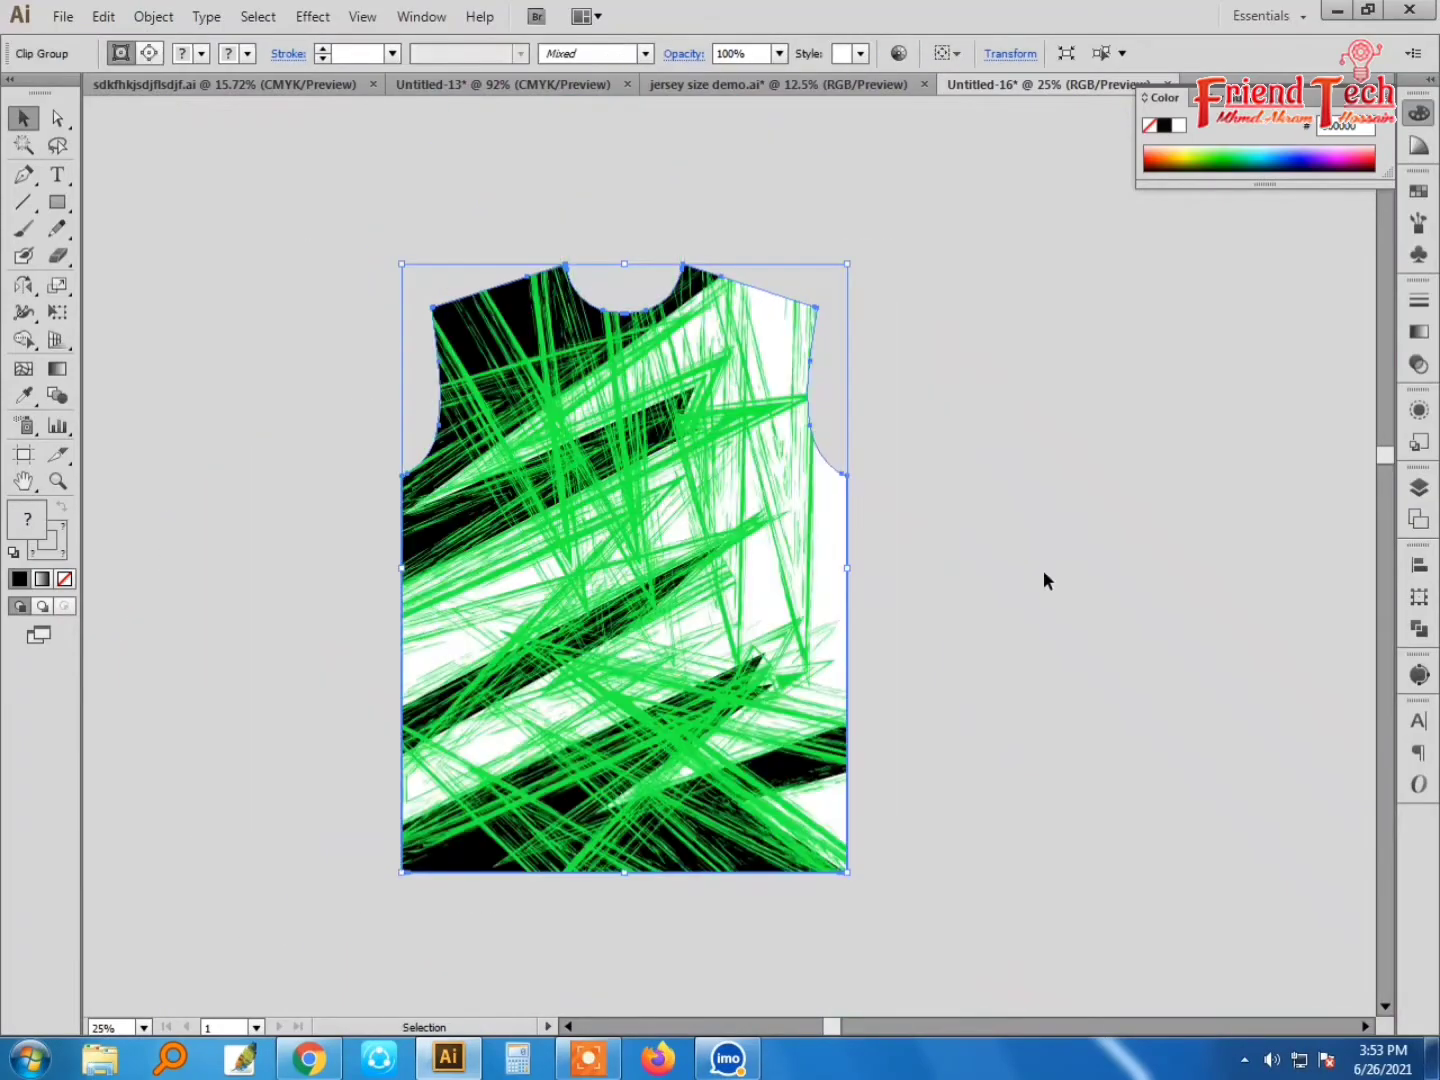
pyautogui.click(1035, 570)
pyautogui.press('z')
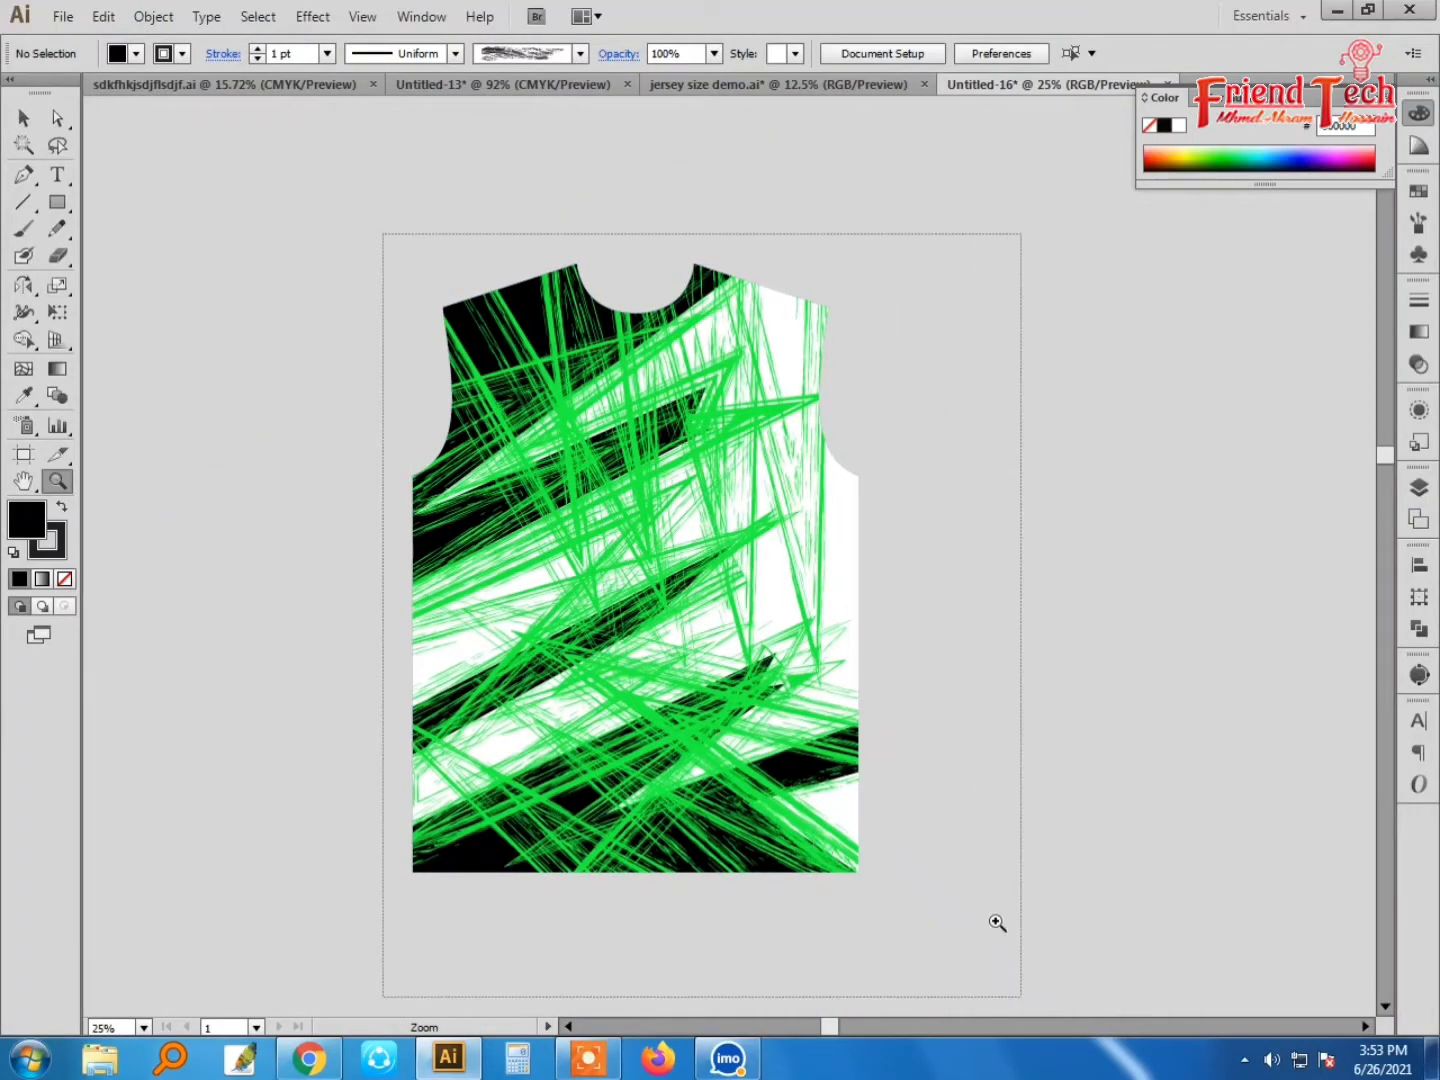
pyautogui.hotkey('ctrl', '0')
pyautogui.press('v')
# Step: Inside the clip group, bring the large white stripe in front of the strokes
pyautogui.doubleClick(910, 511)
pyautogui.click(910, 521)
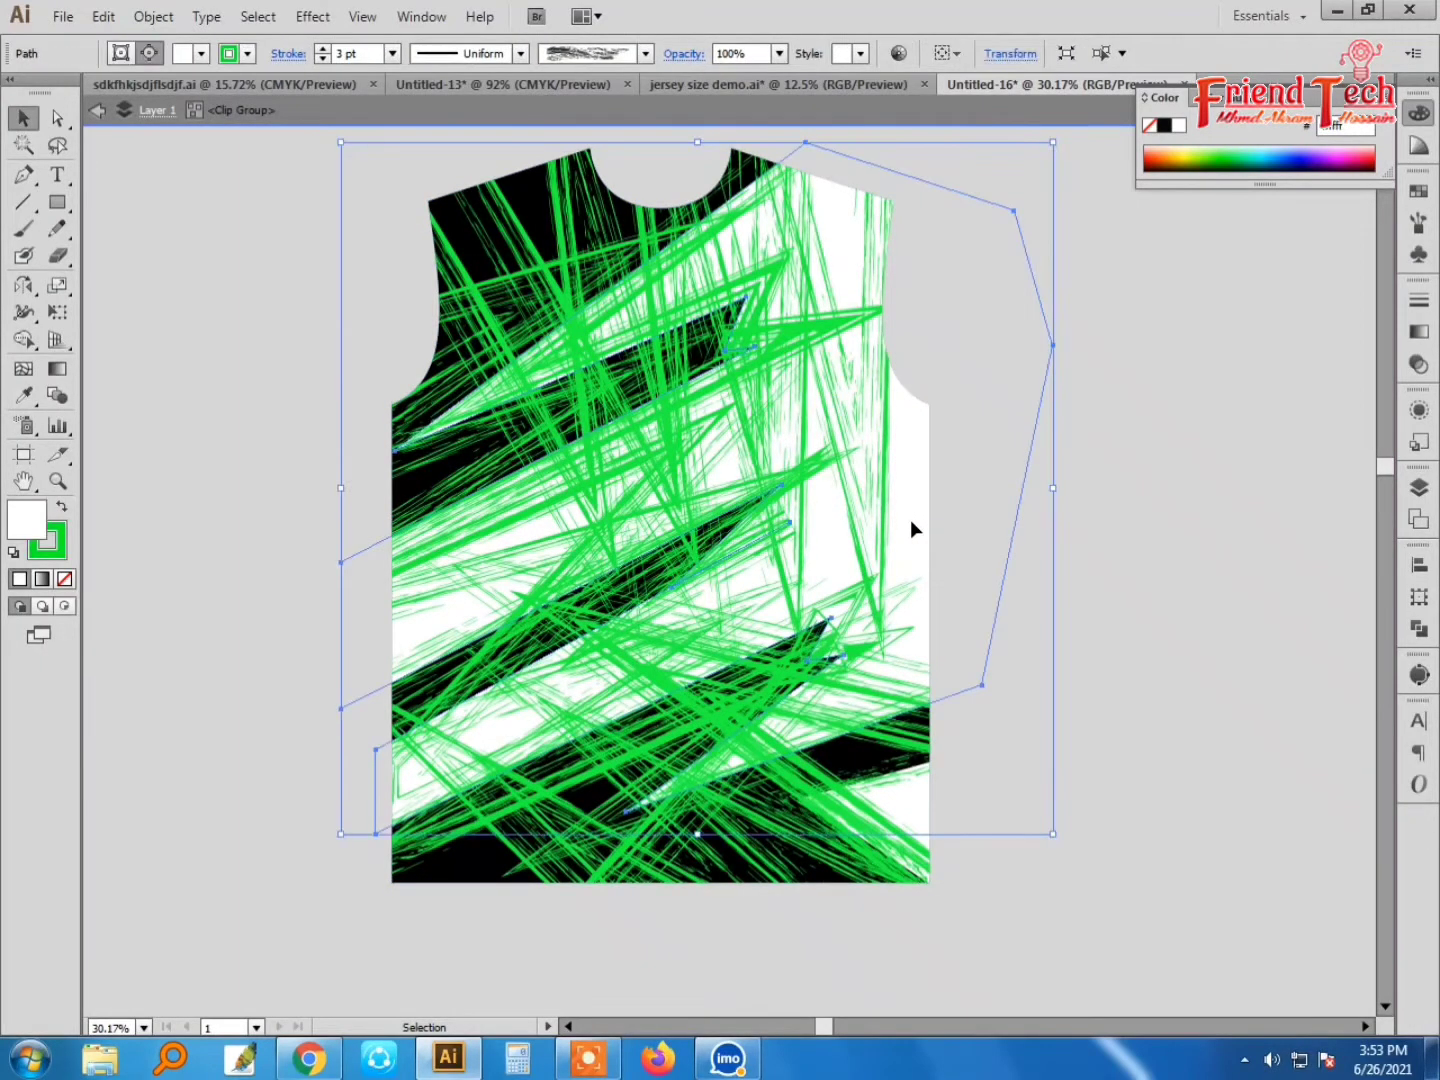
pyautogui.hotkey('ctrl', 'shift', ']')
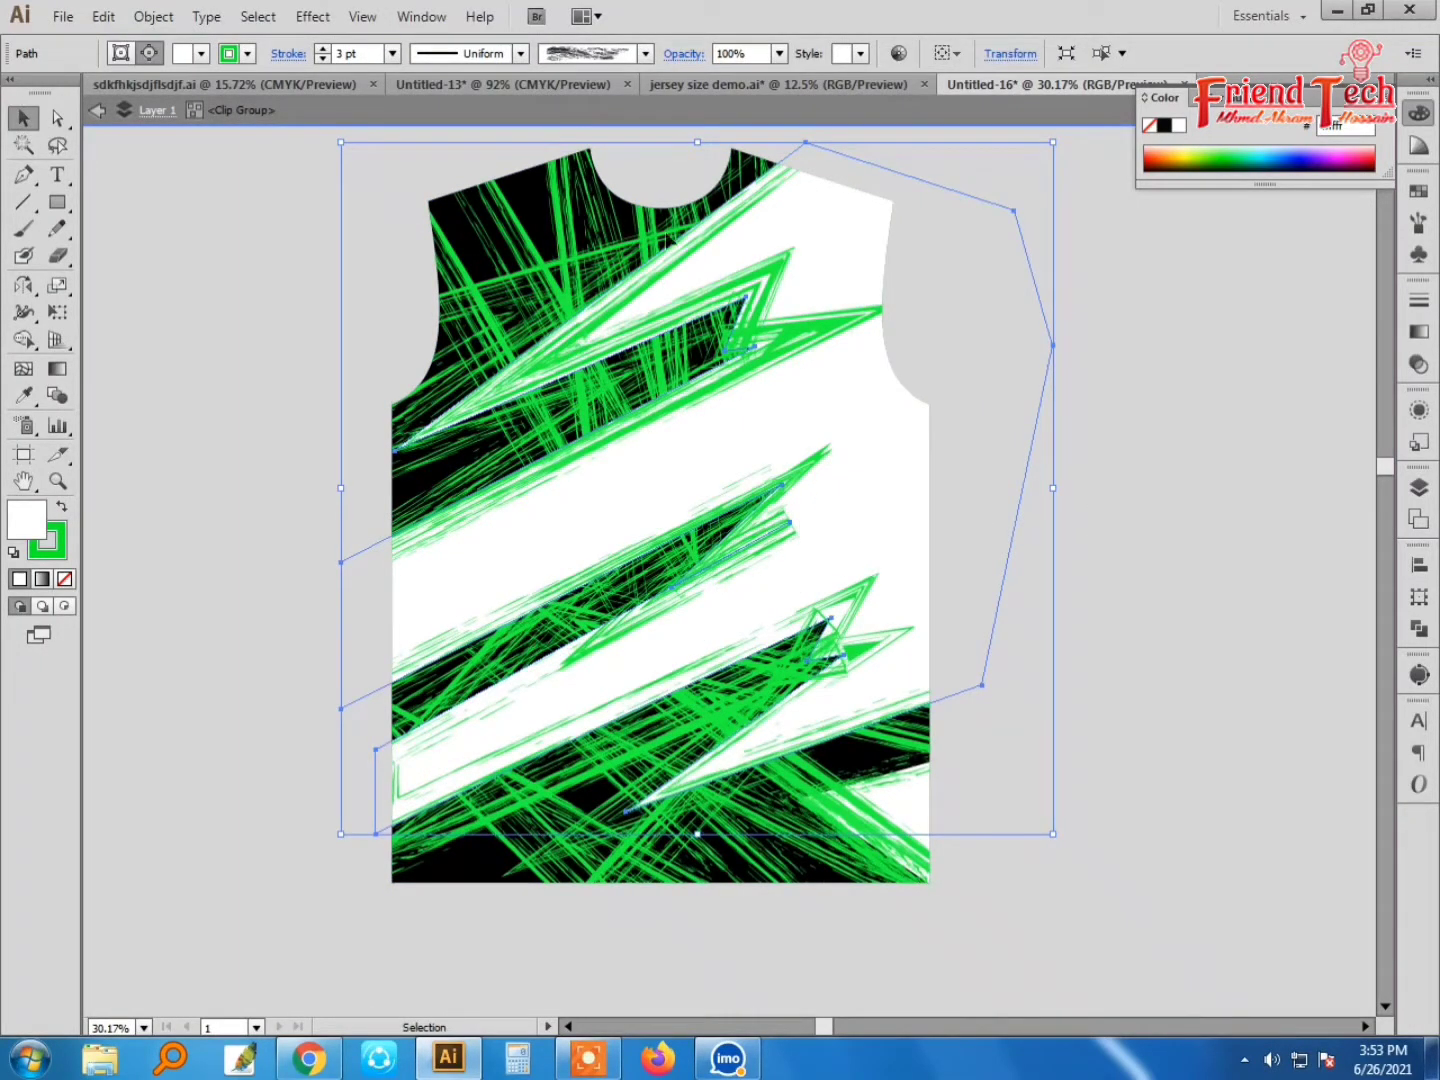
pyautogui.doubleClick(1209, 471)
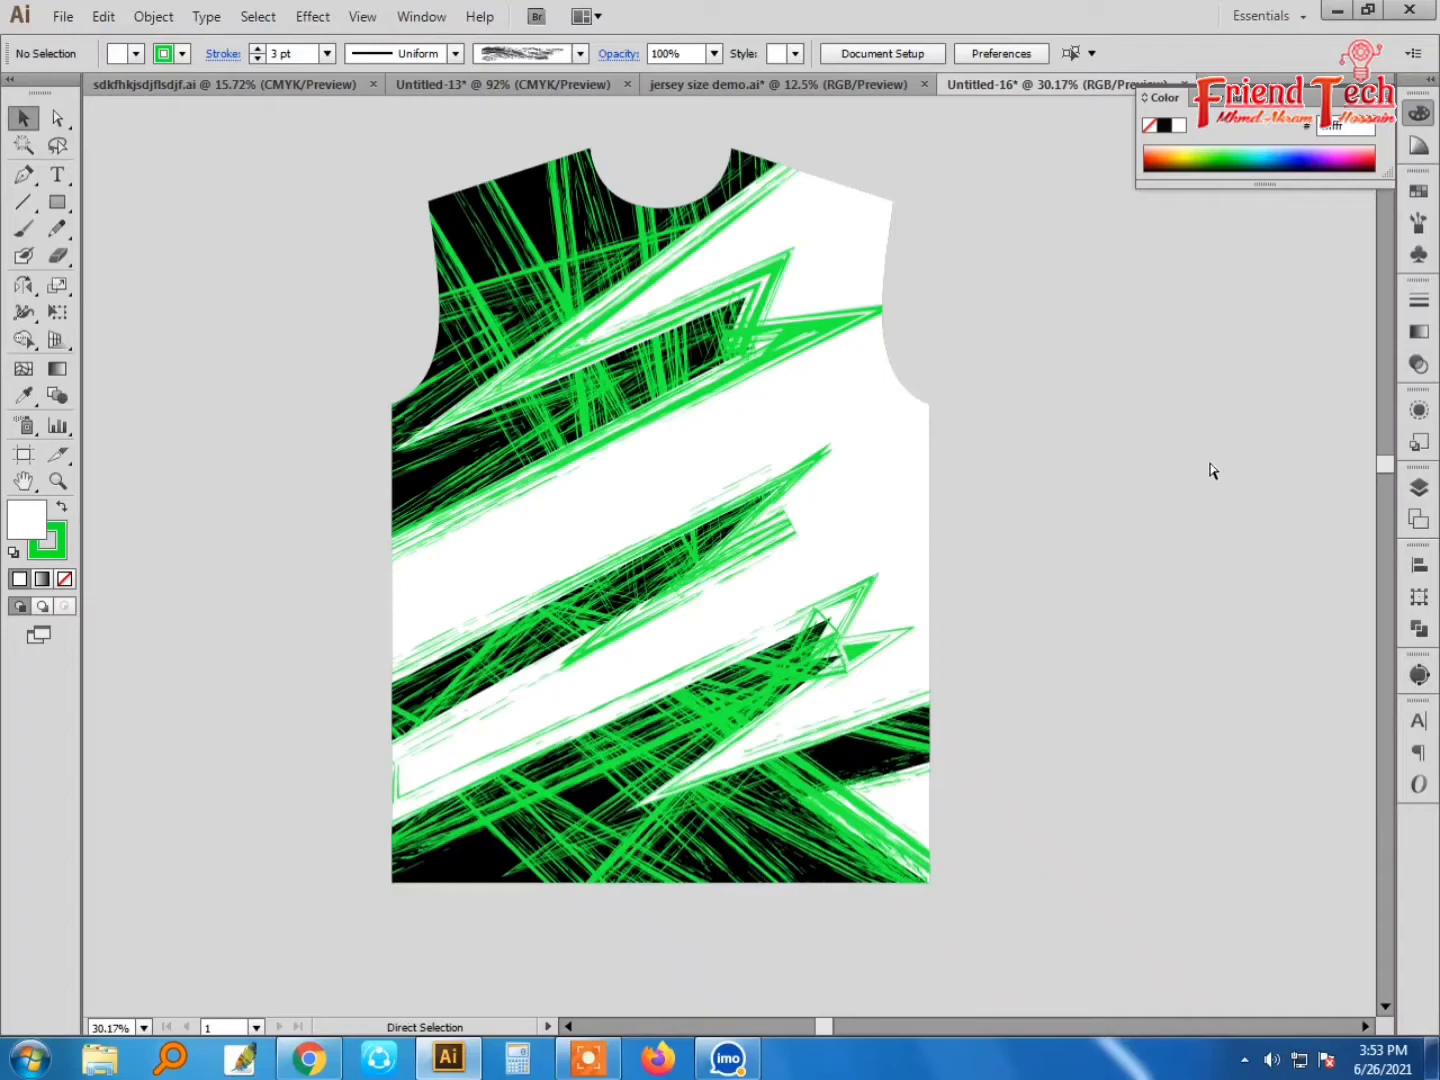
pyautogui.hotkey('ctrl', '-')
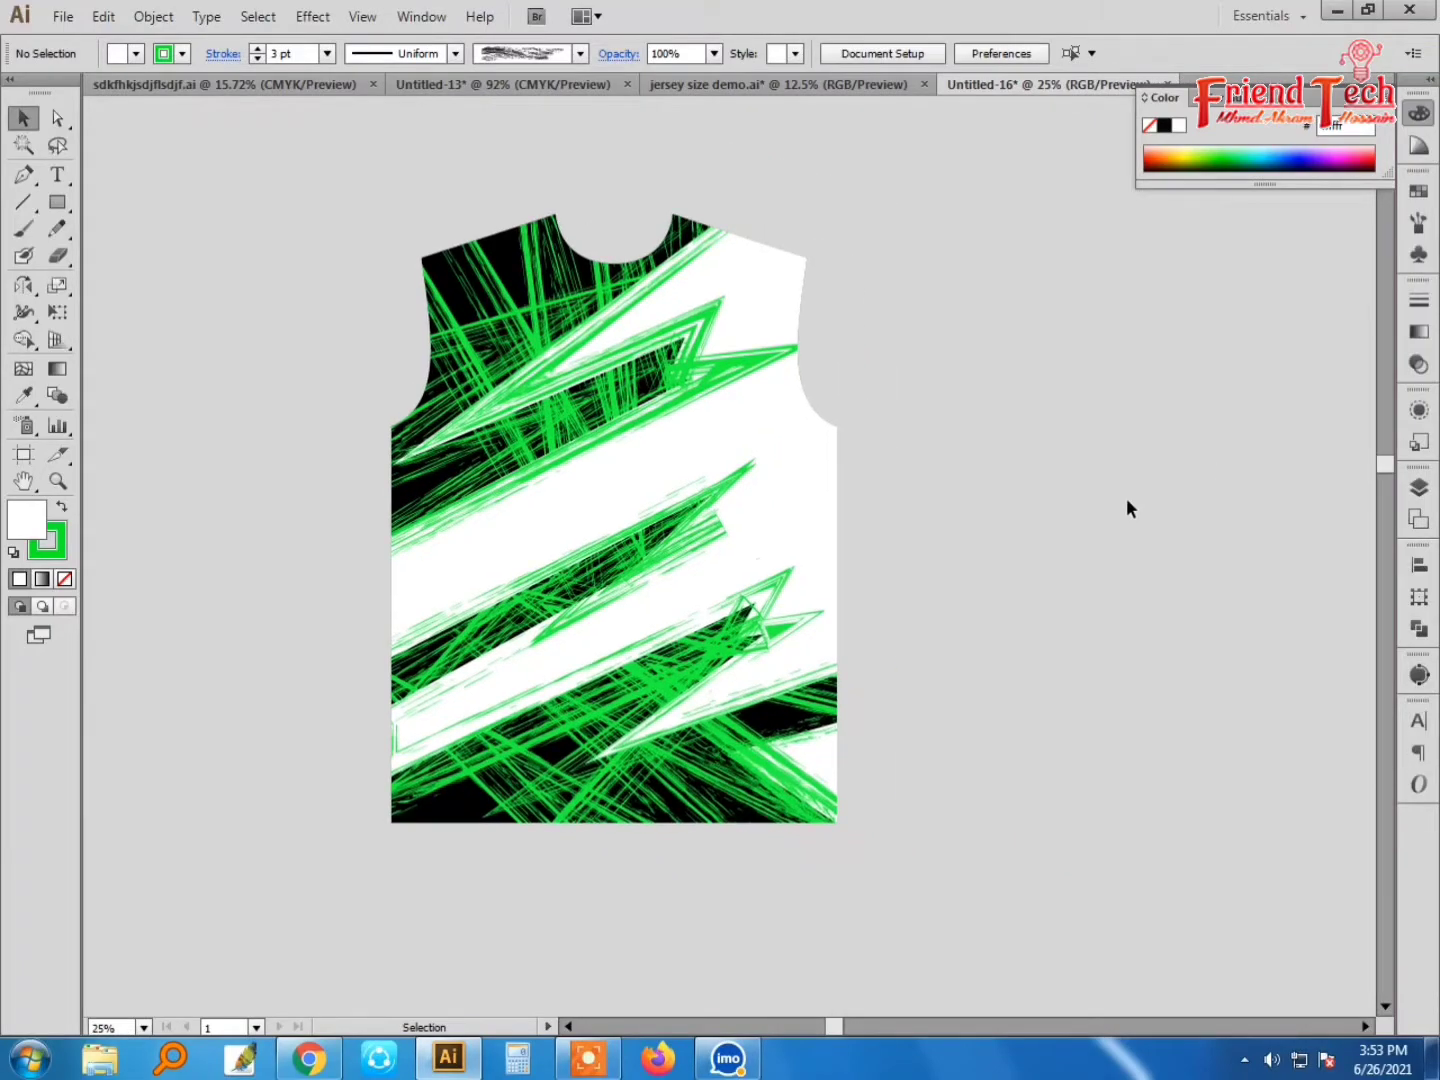
# Step: Nudge a green stroke shape up and right within the jersey front
pyautogui.doubleClick(532, 310)
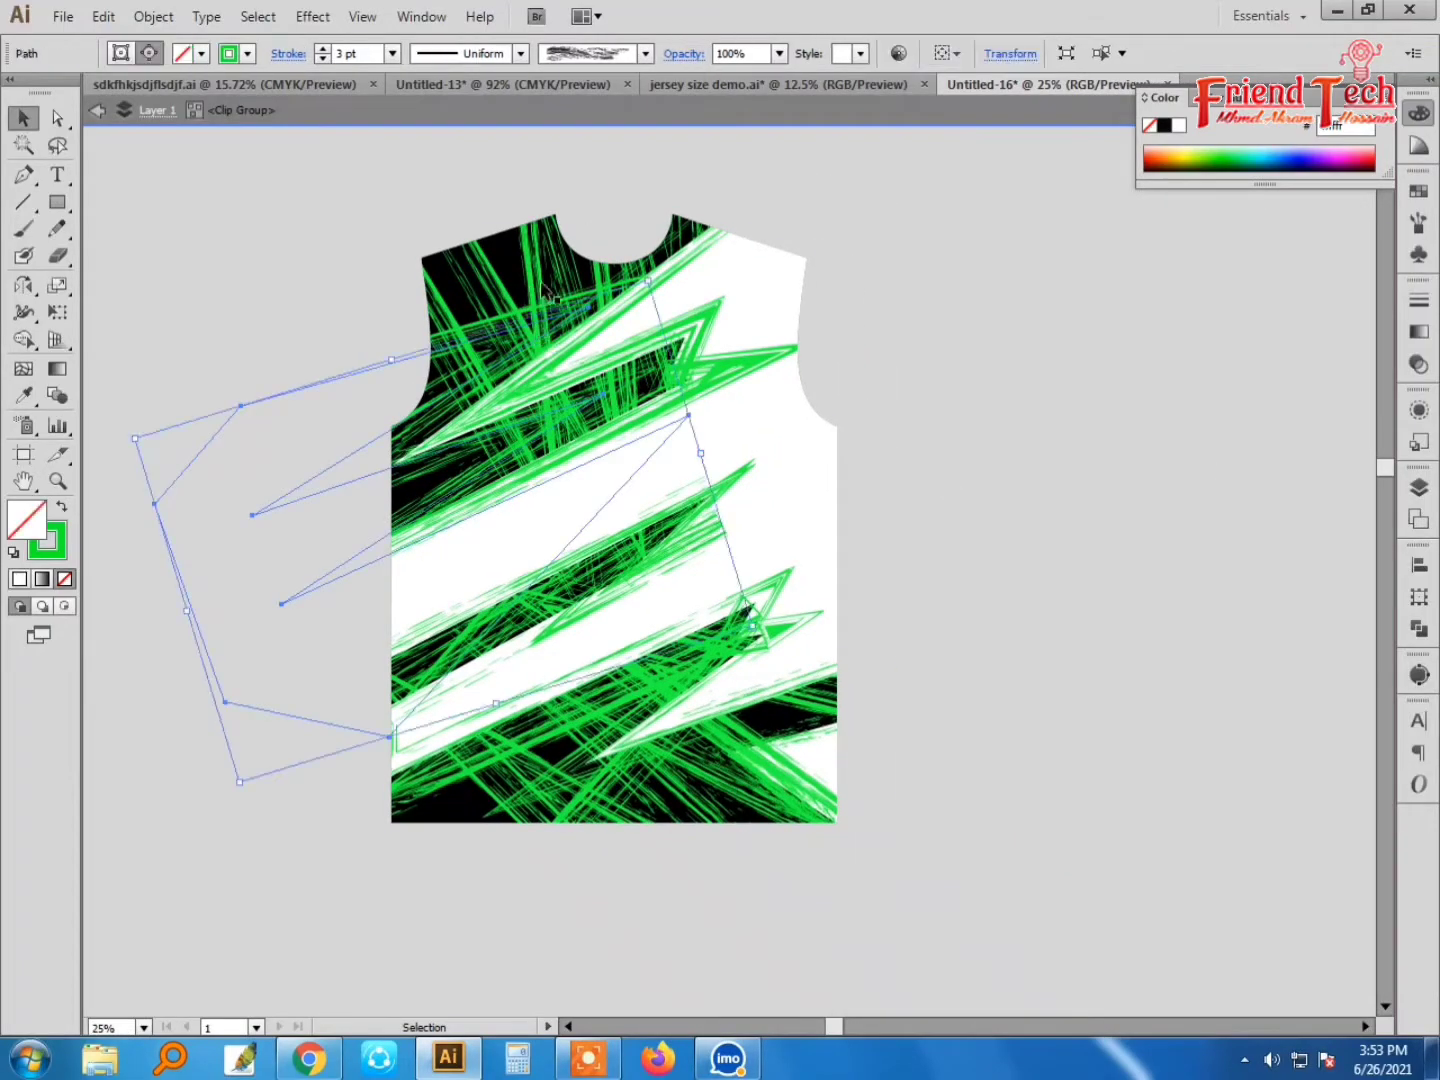
pyautogui.moveTo(535, 328)
pyautogui.mouseDown()
pyautogui.moveTo(487, 253)
pyautogui.moveTo(563, 285)
pyautogui.moveTo(541, 322)
pyautogui.mouseUp()
pyautogui.click(528, 293)
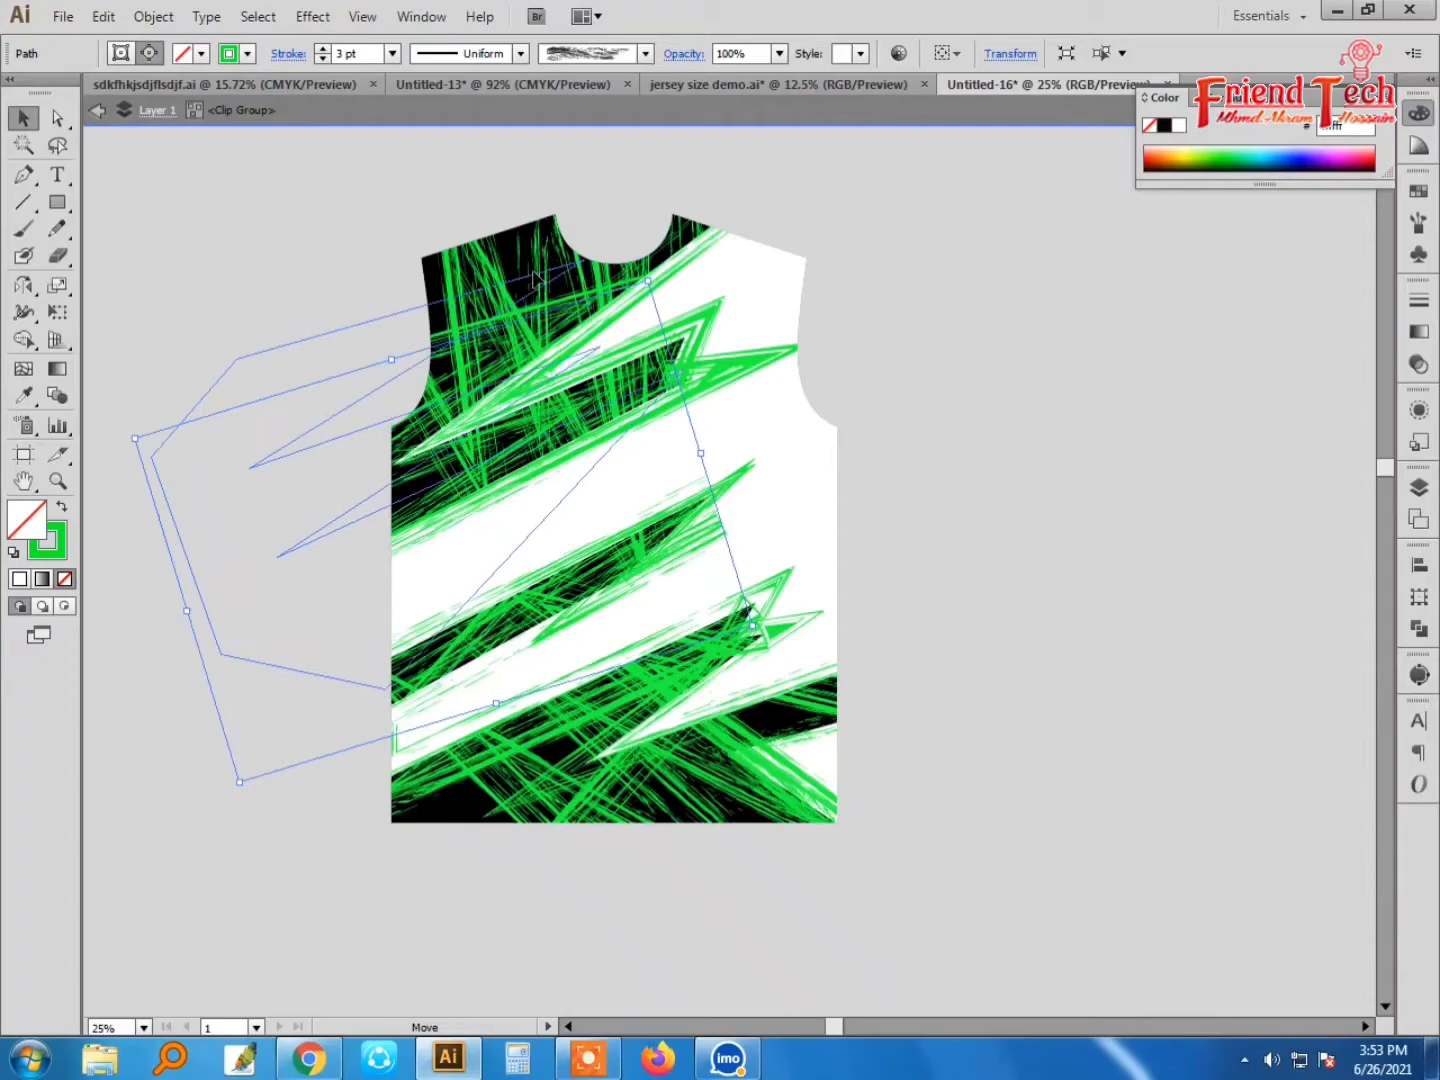
pyautogui.doubleClick(426, 198)
pyautogui.hotkey('ctrl', '0')
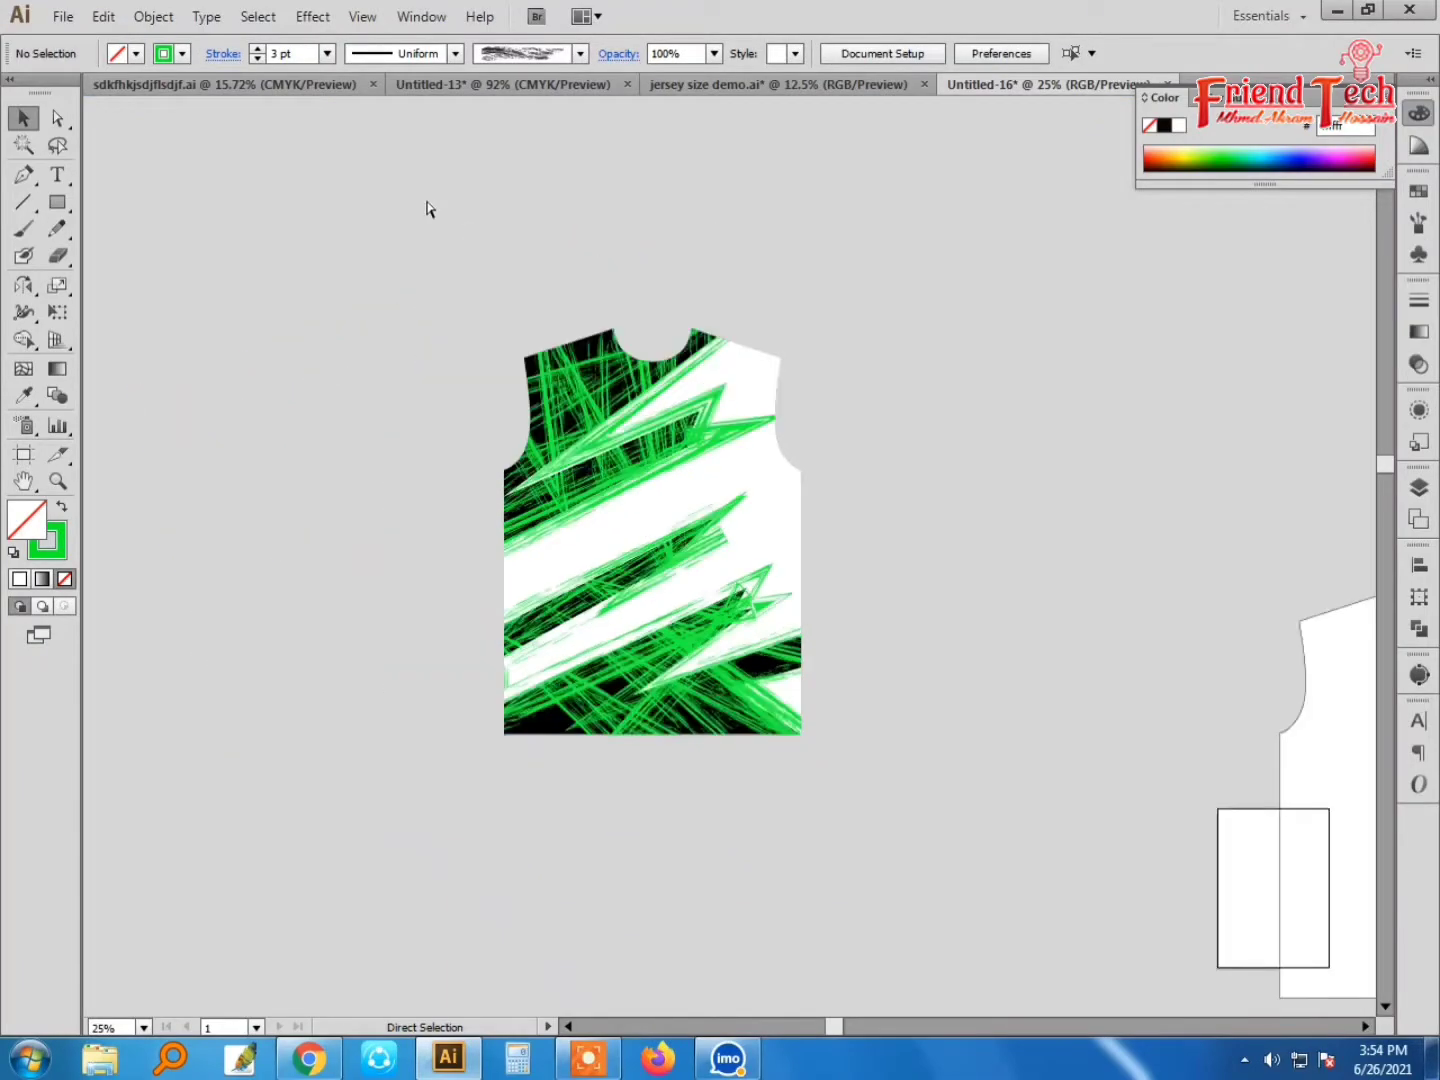
pyautogui.hotkey('ctrl', 'space')
pyautogui.moveTo(849, 614); pyautogui.dragTo(1021, 664)
# Step: Select stroke shapes inside the jersey front's clip group, including one near the bottom
pyautogui.click(630, 379)
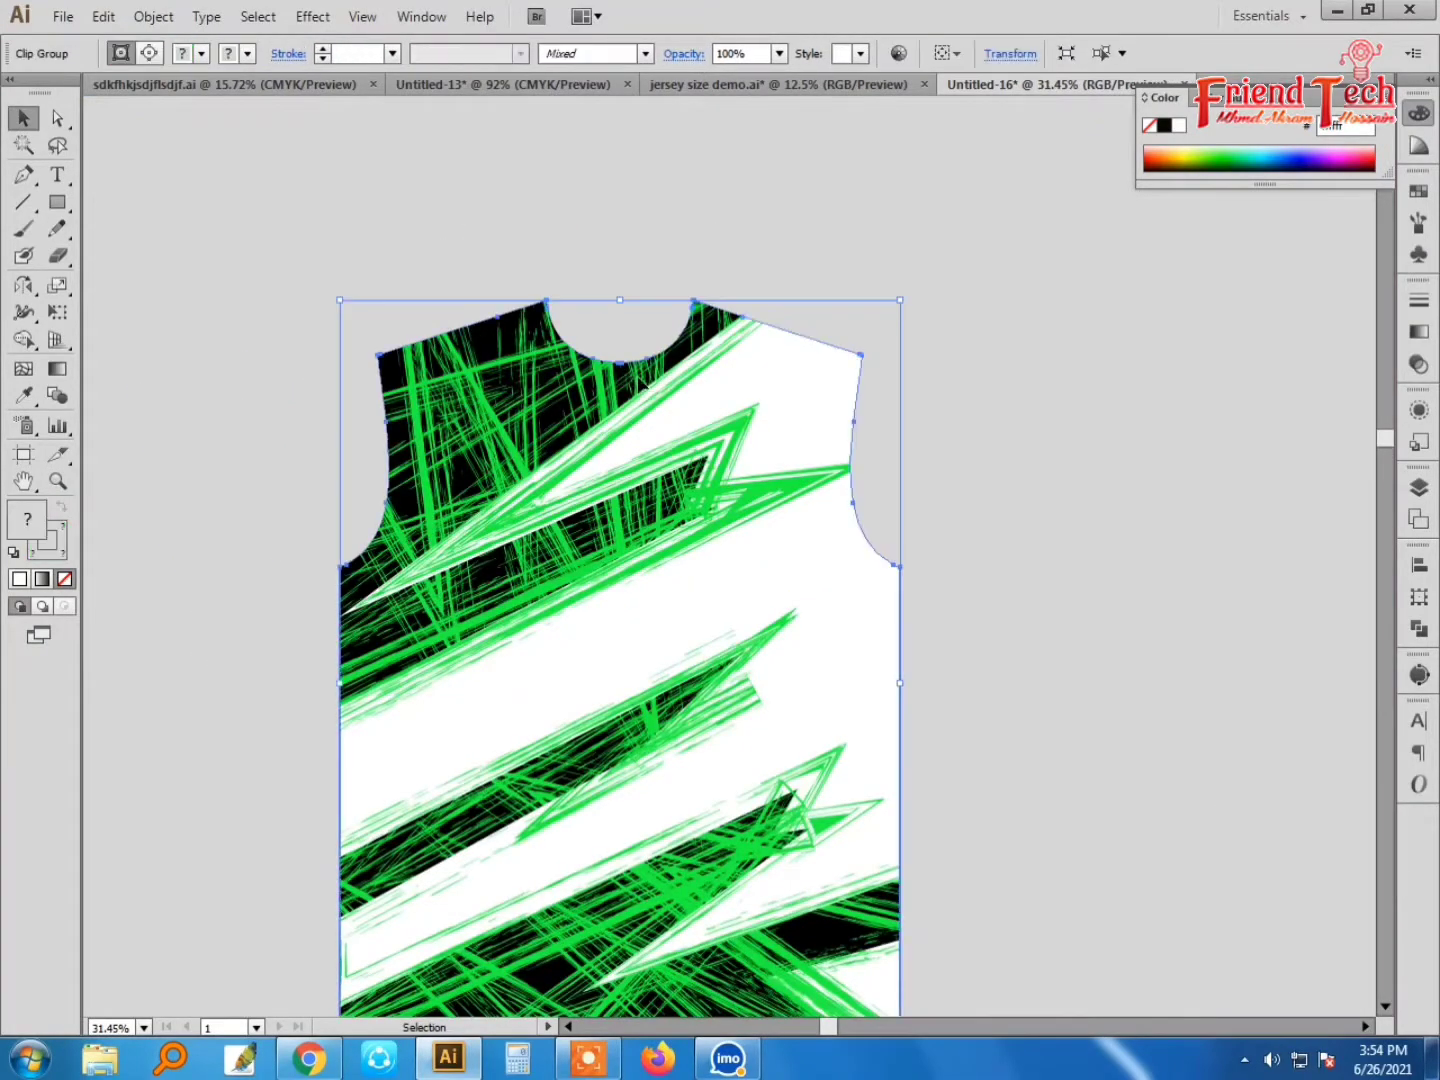
pyautogui.doubleClick(652, 381)
pyautogui.click(653, 380)
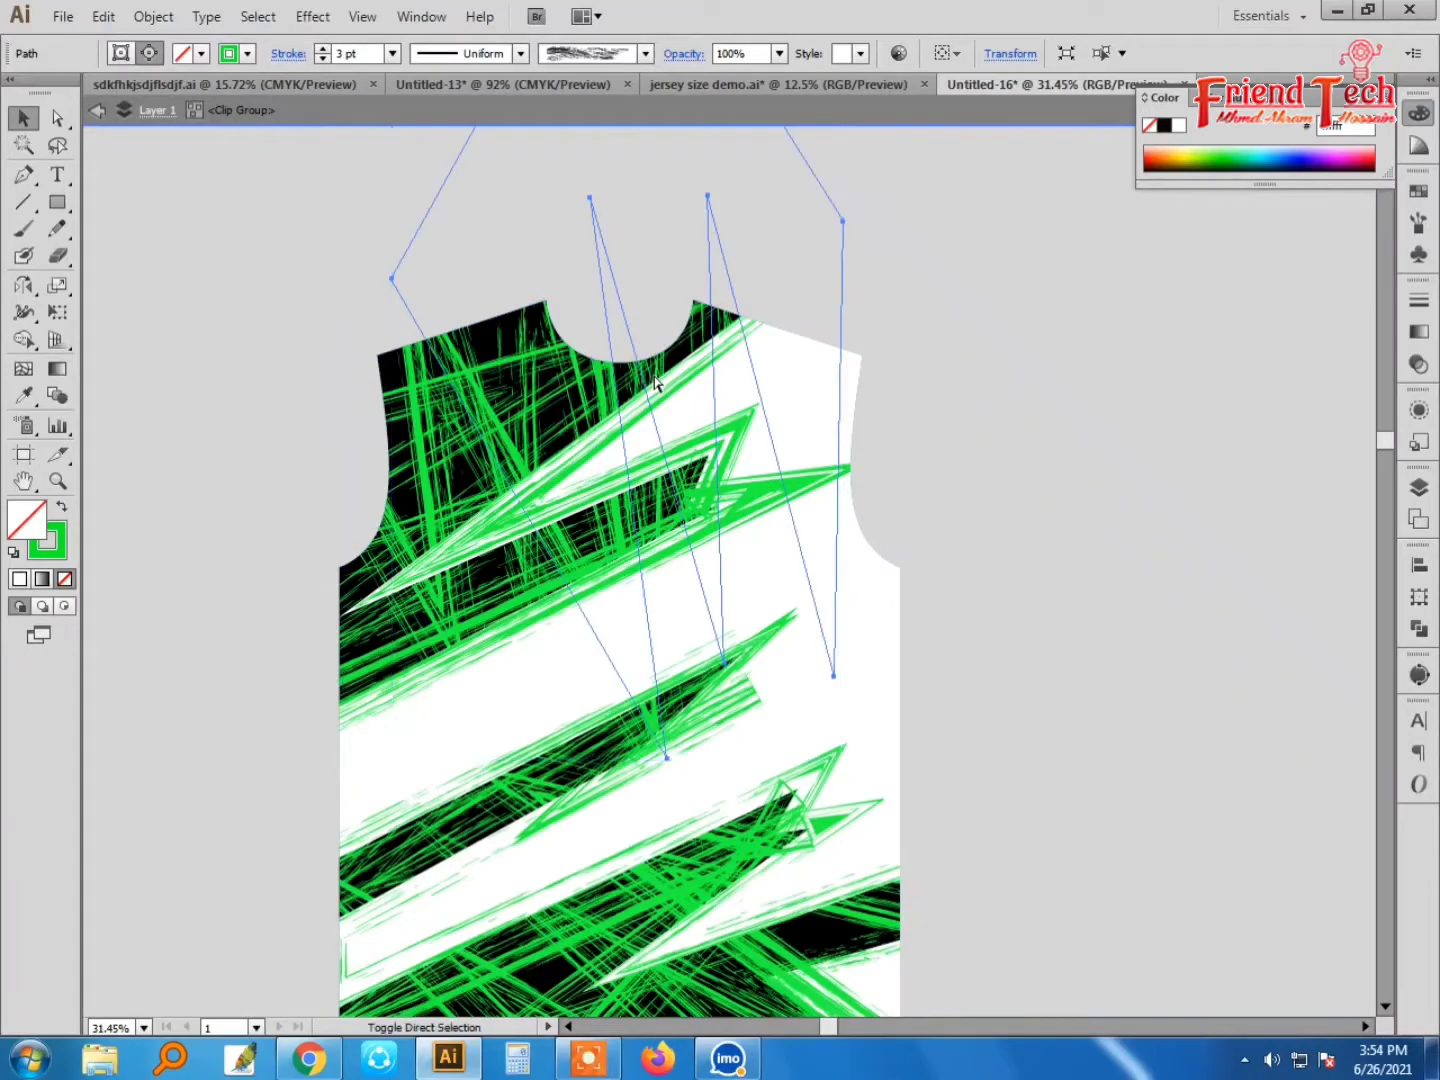
pyautogui.moveTo(726, 499); pyautogui.dragTo(707, 313)
pyautogui.click(744, 782)
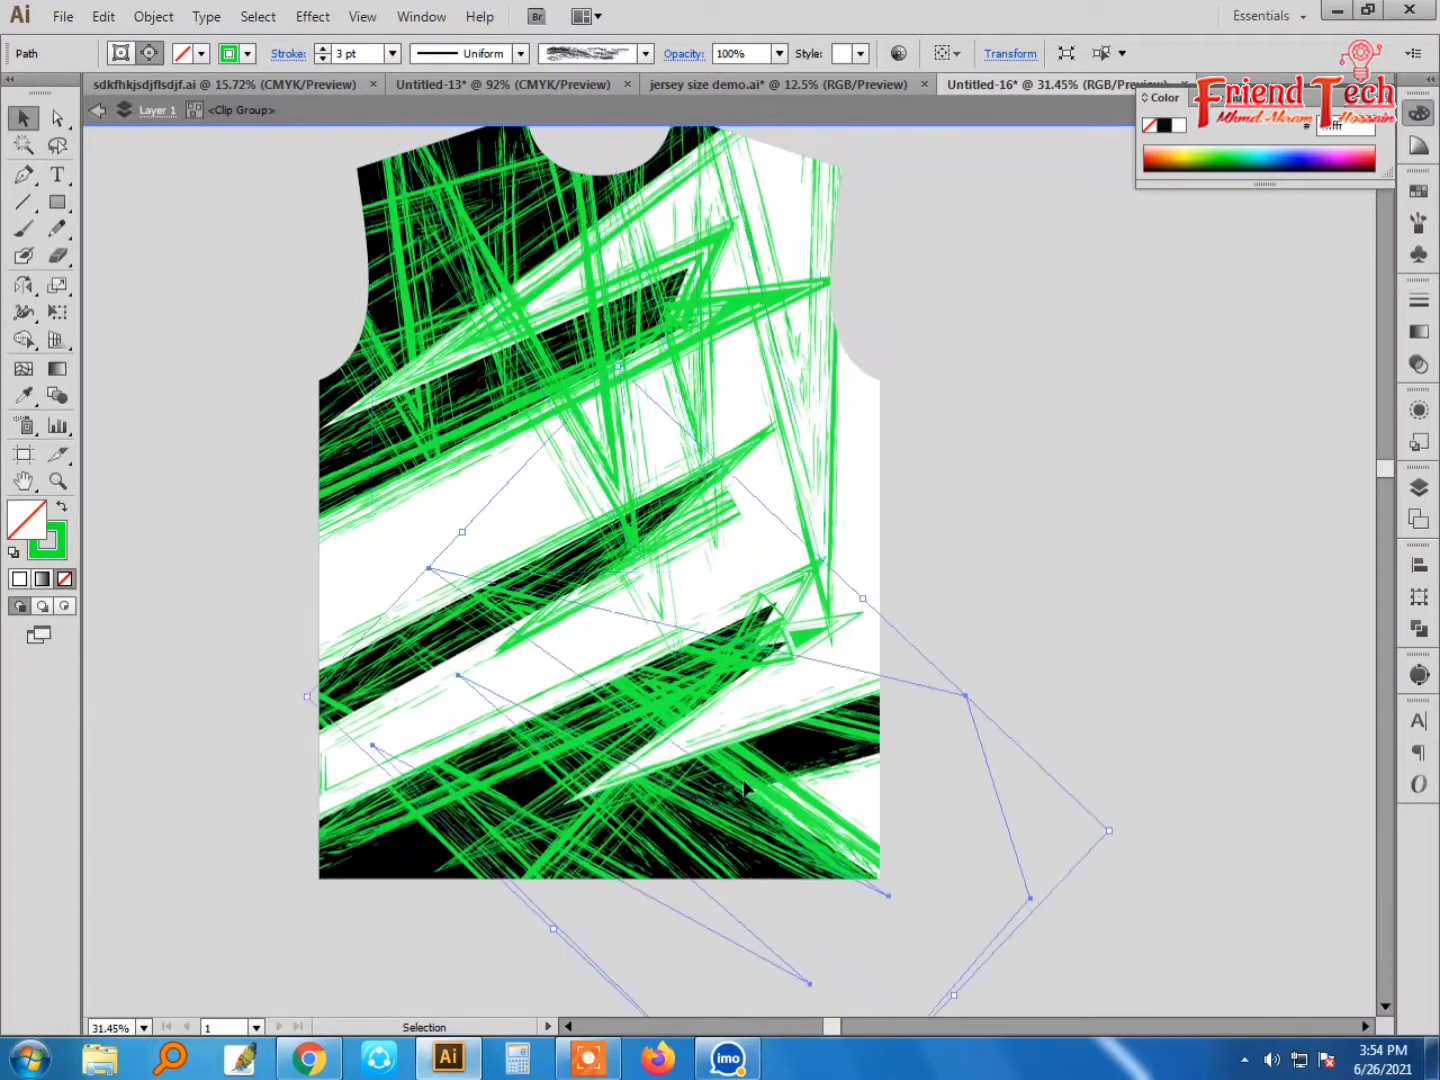
pyautogui.doubleClick(1115, 598)
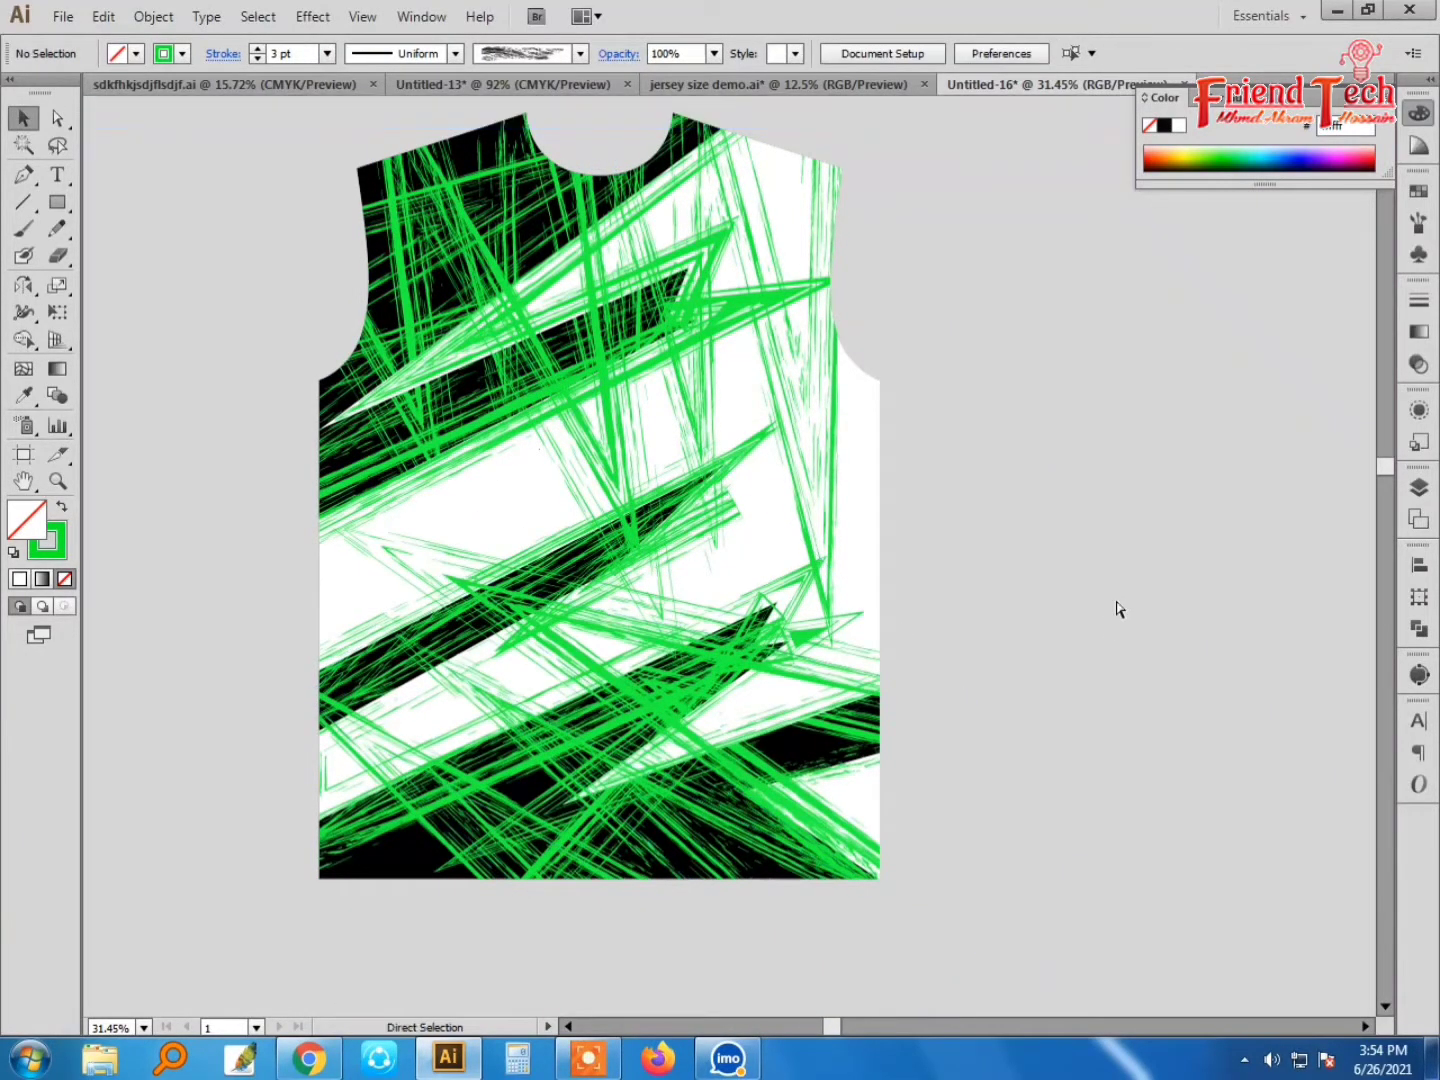
pyautogui.hotkey('ctrl', '-')
pyautogui.moveTo(941, 605); pyautogui.dragTo(877, 600)
pyautogui.scroll(-1, 842, 563)
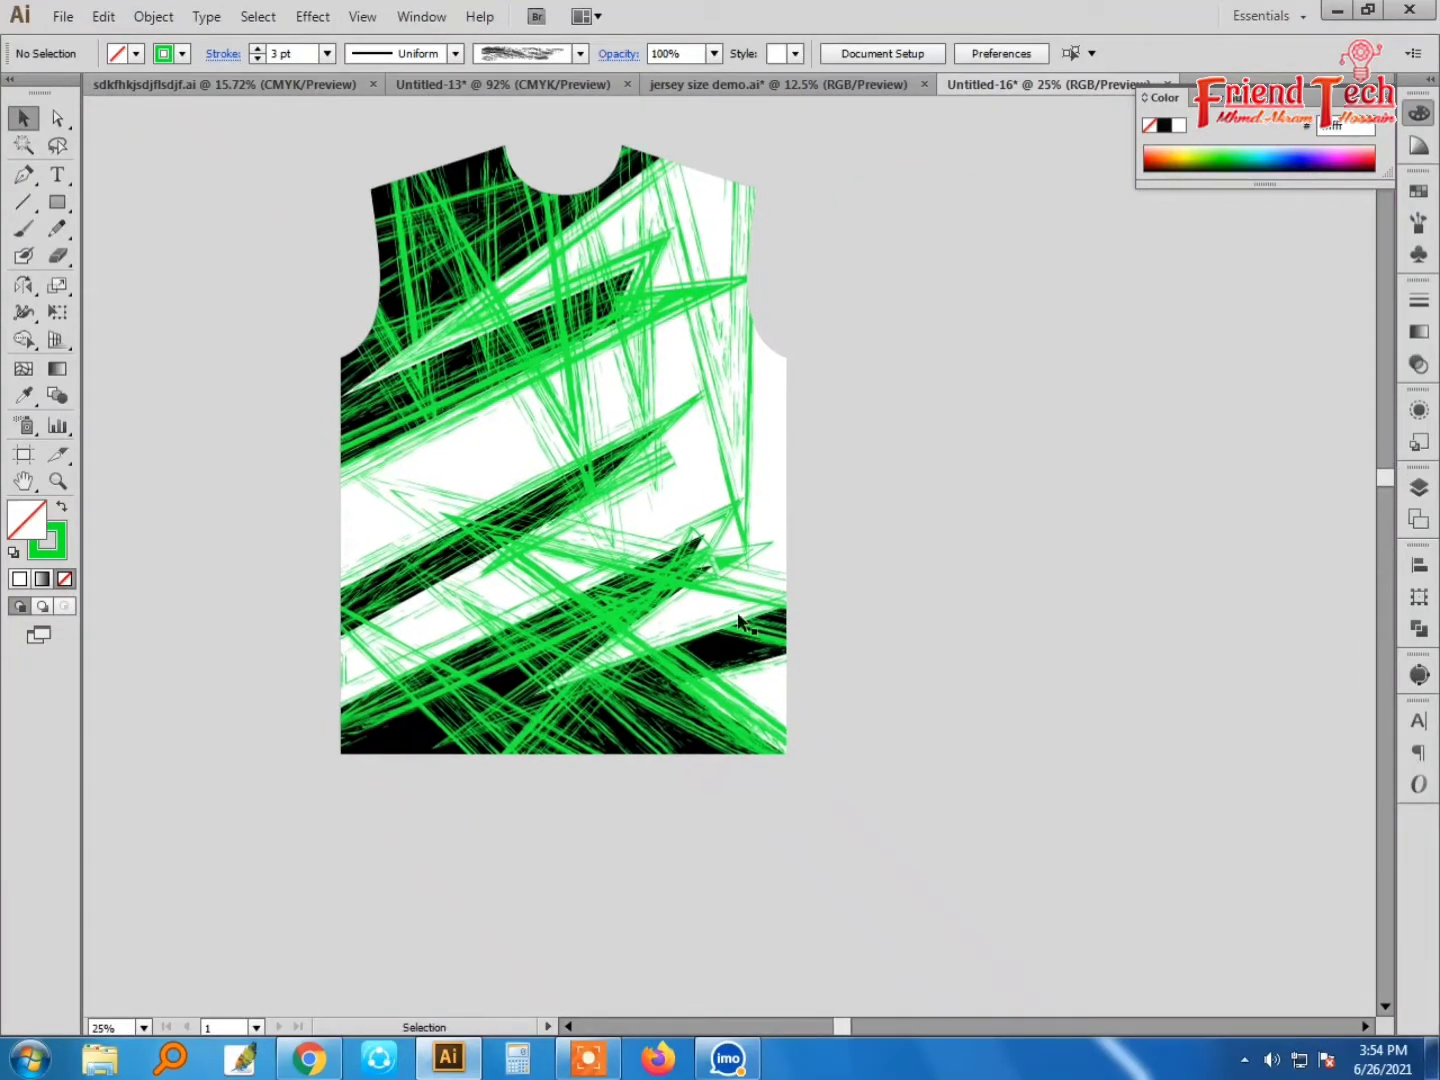
# Step: Select a shape near the lower left inside the jersey group
pyautogui.click(732, 605)
pyautogui.doubleClick(731, 597)
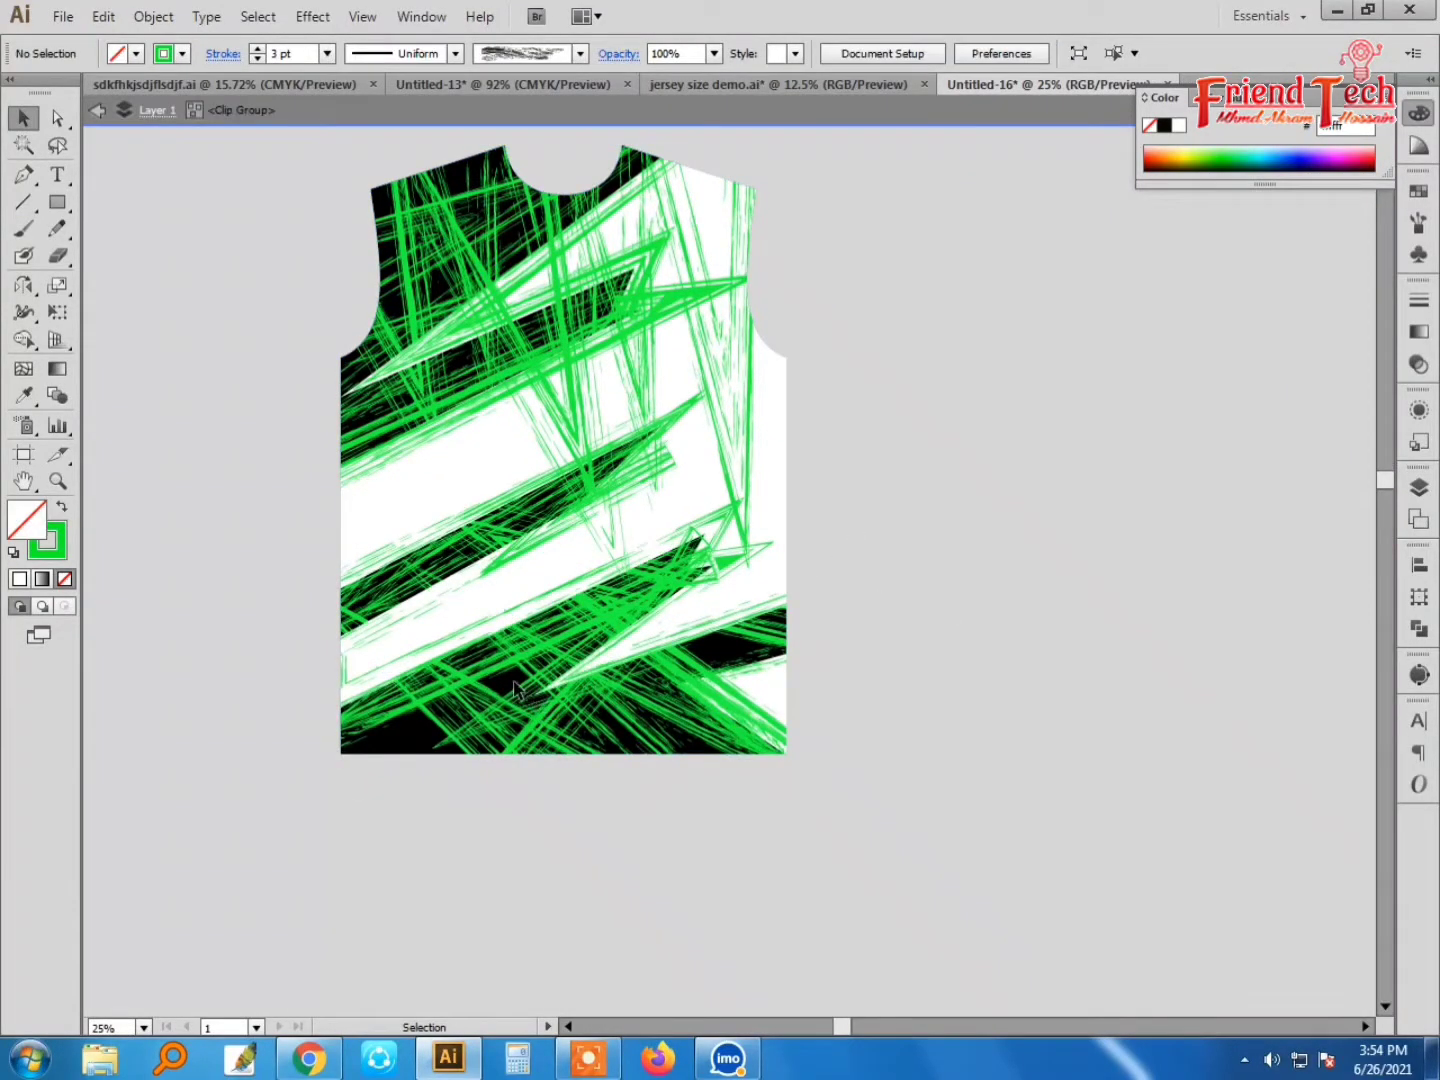
pyautogui.click(491, 706)
pyautogui.doubleClick(979, 632)
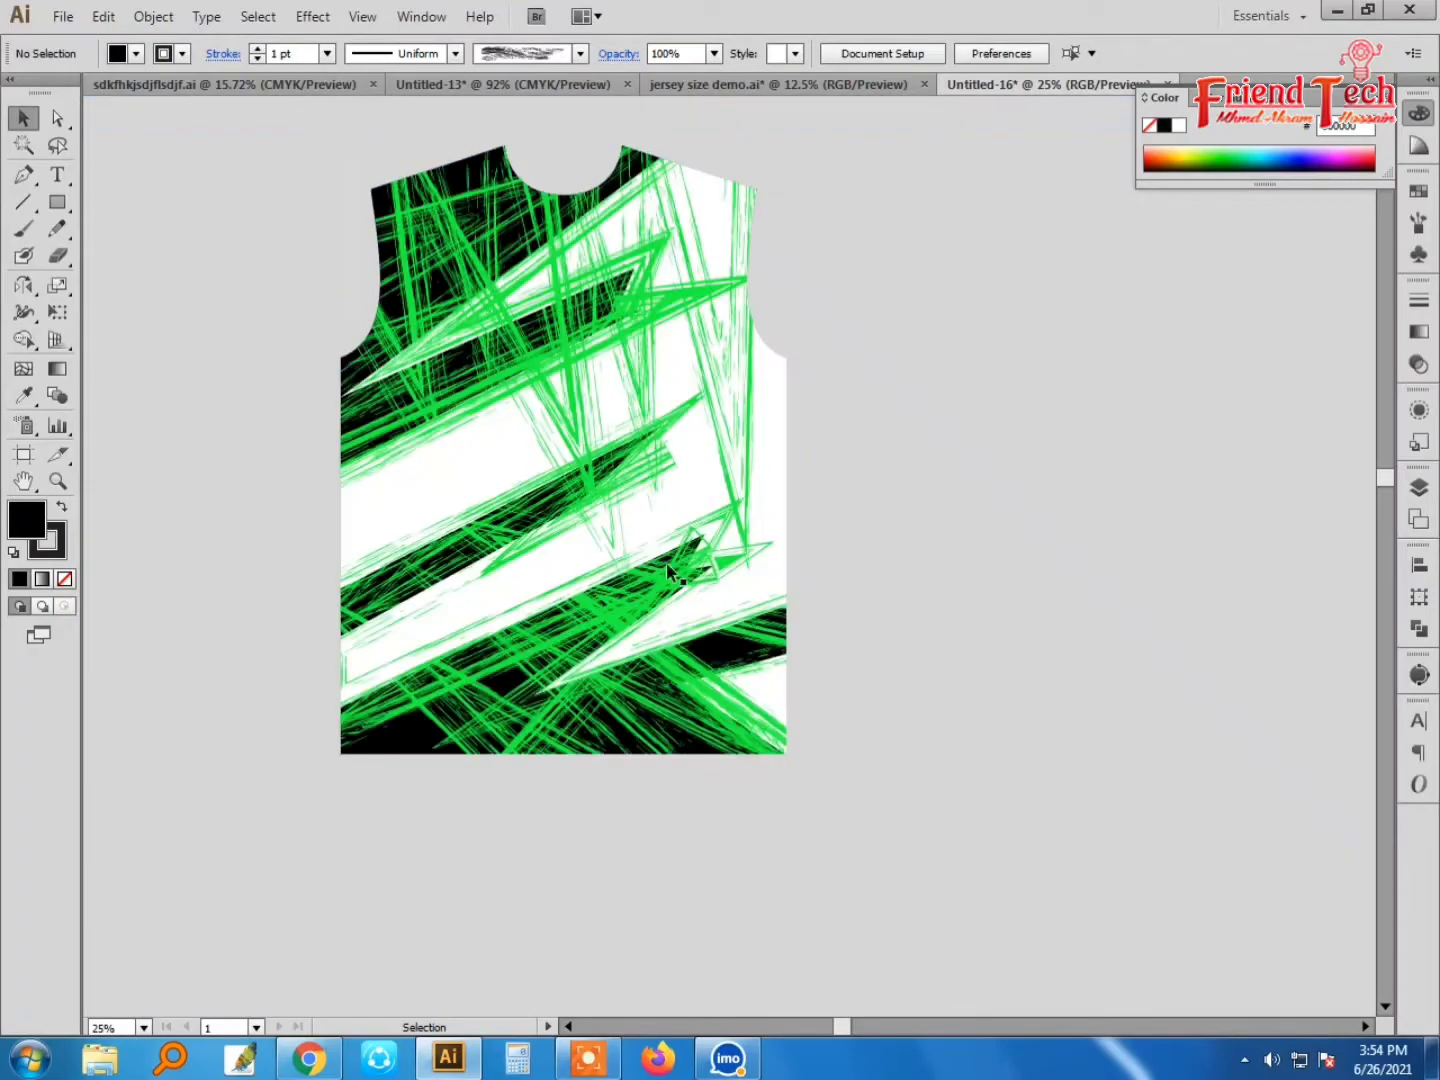
# Step: Select two green polygon strokes at lower left, then undo the last stroke change
pyautogui.click(669, 569)
pyautogui.doubleClick(701, 537)
pyautogui.click(438, 710)
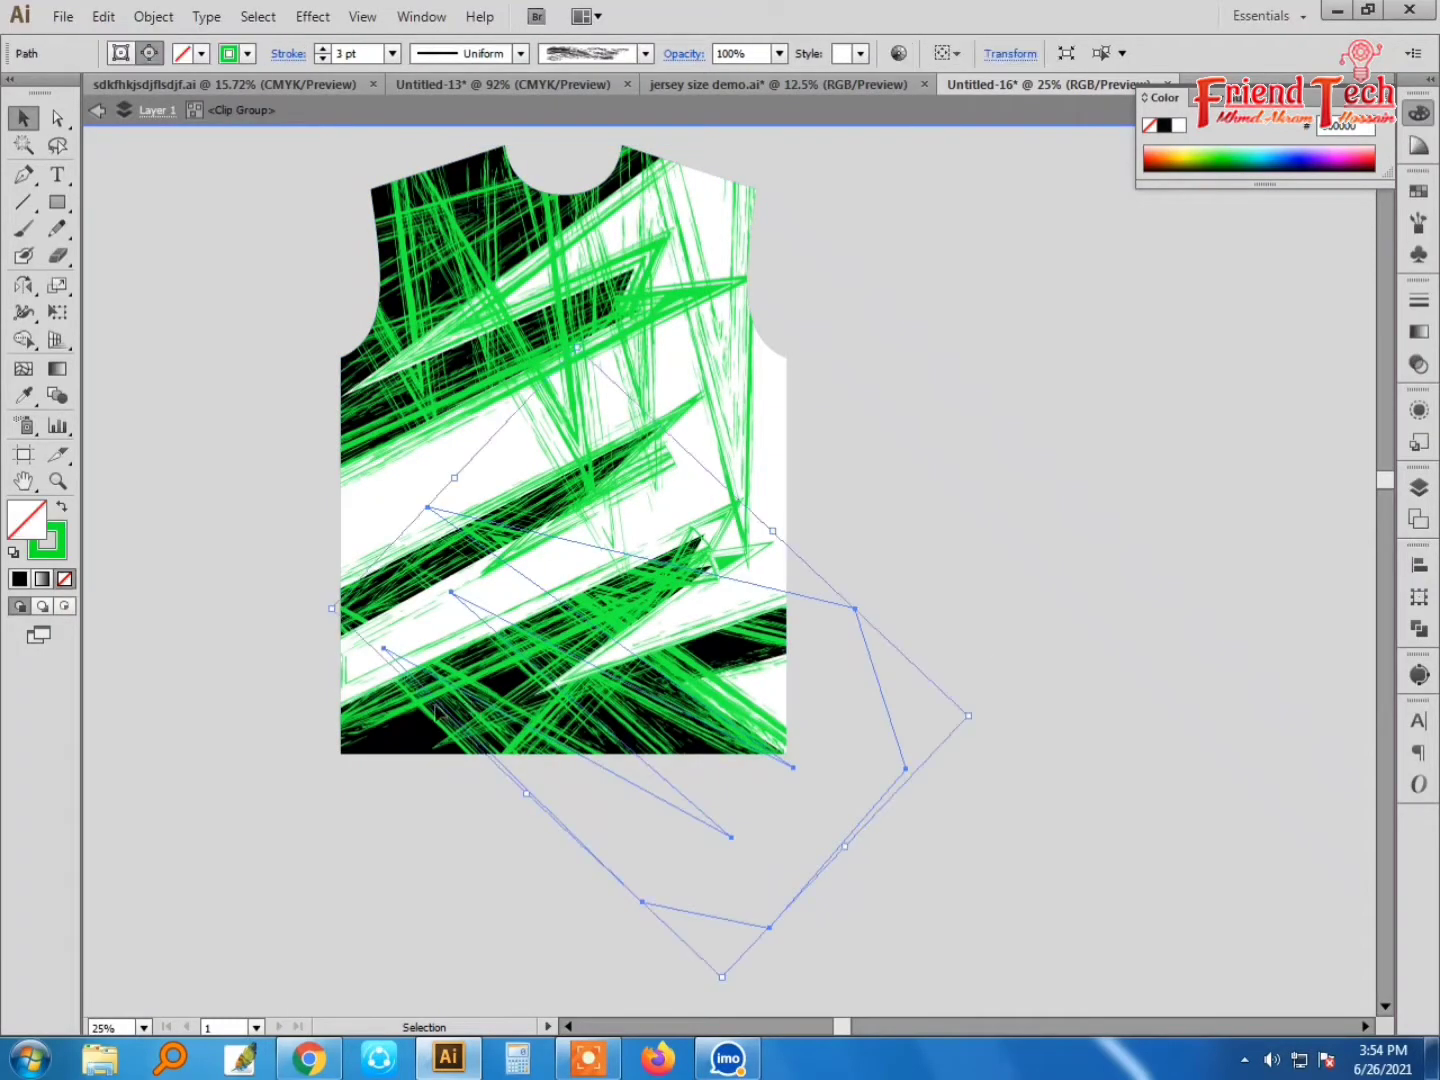
pyautogui.press('a')
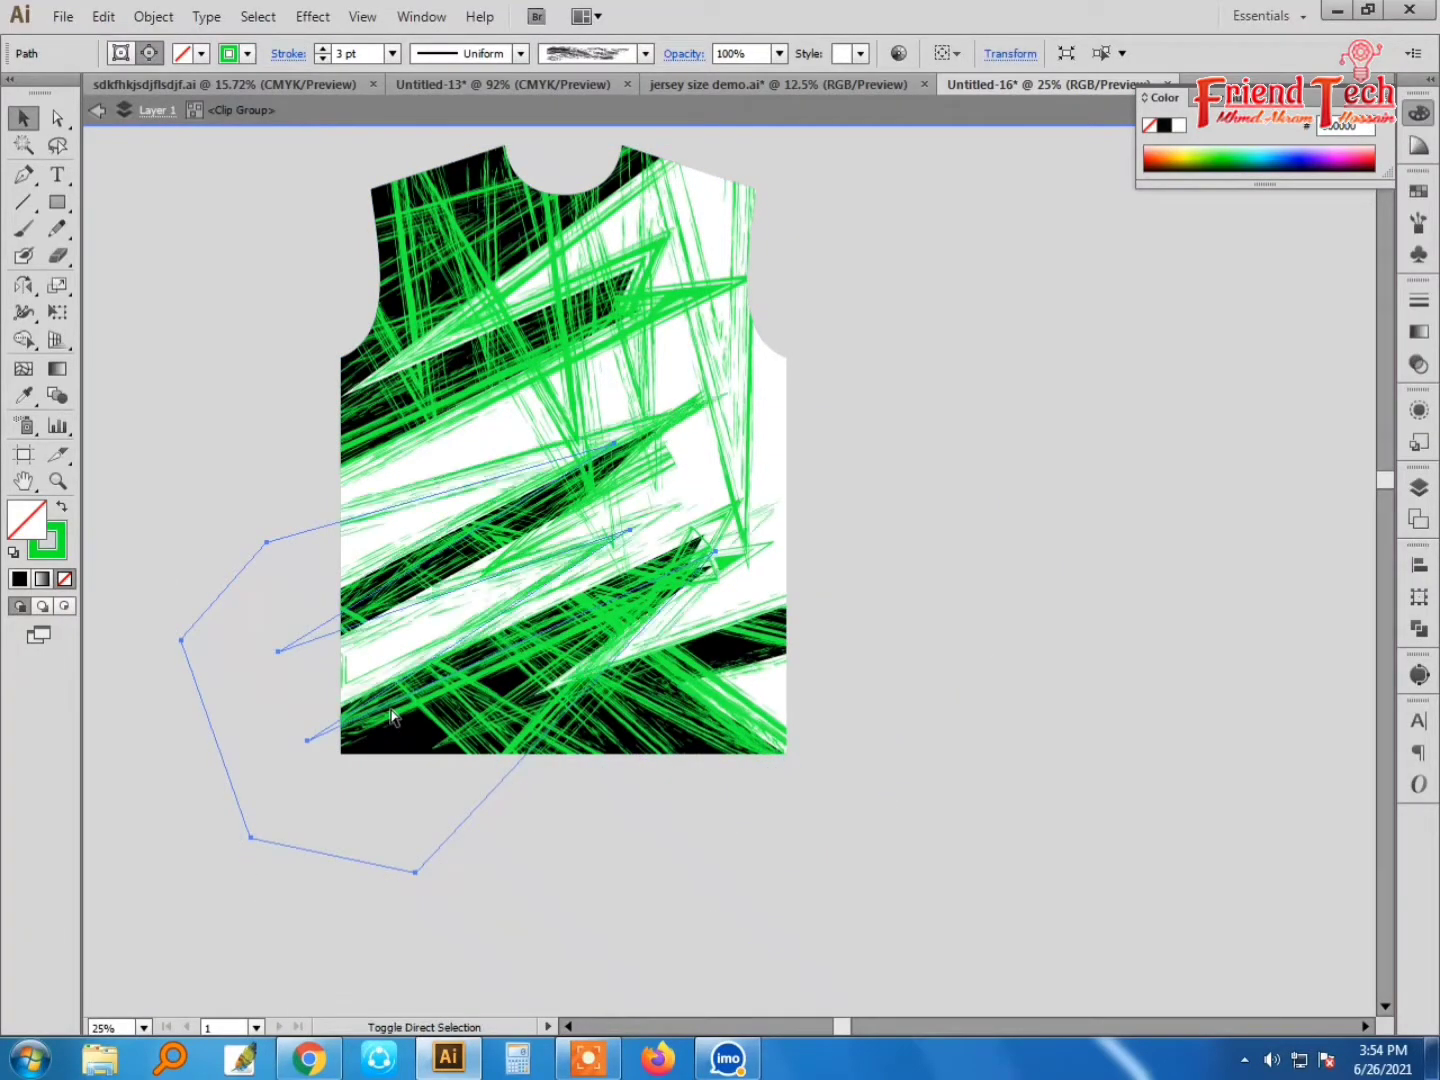
pyautogui.keyDown('shift'); pyautogui.click(392, 715); pyautogui.keyUp('shift')
pyautogui.doubleClick(862, 555)
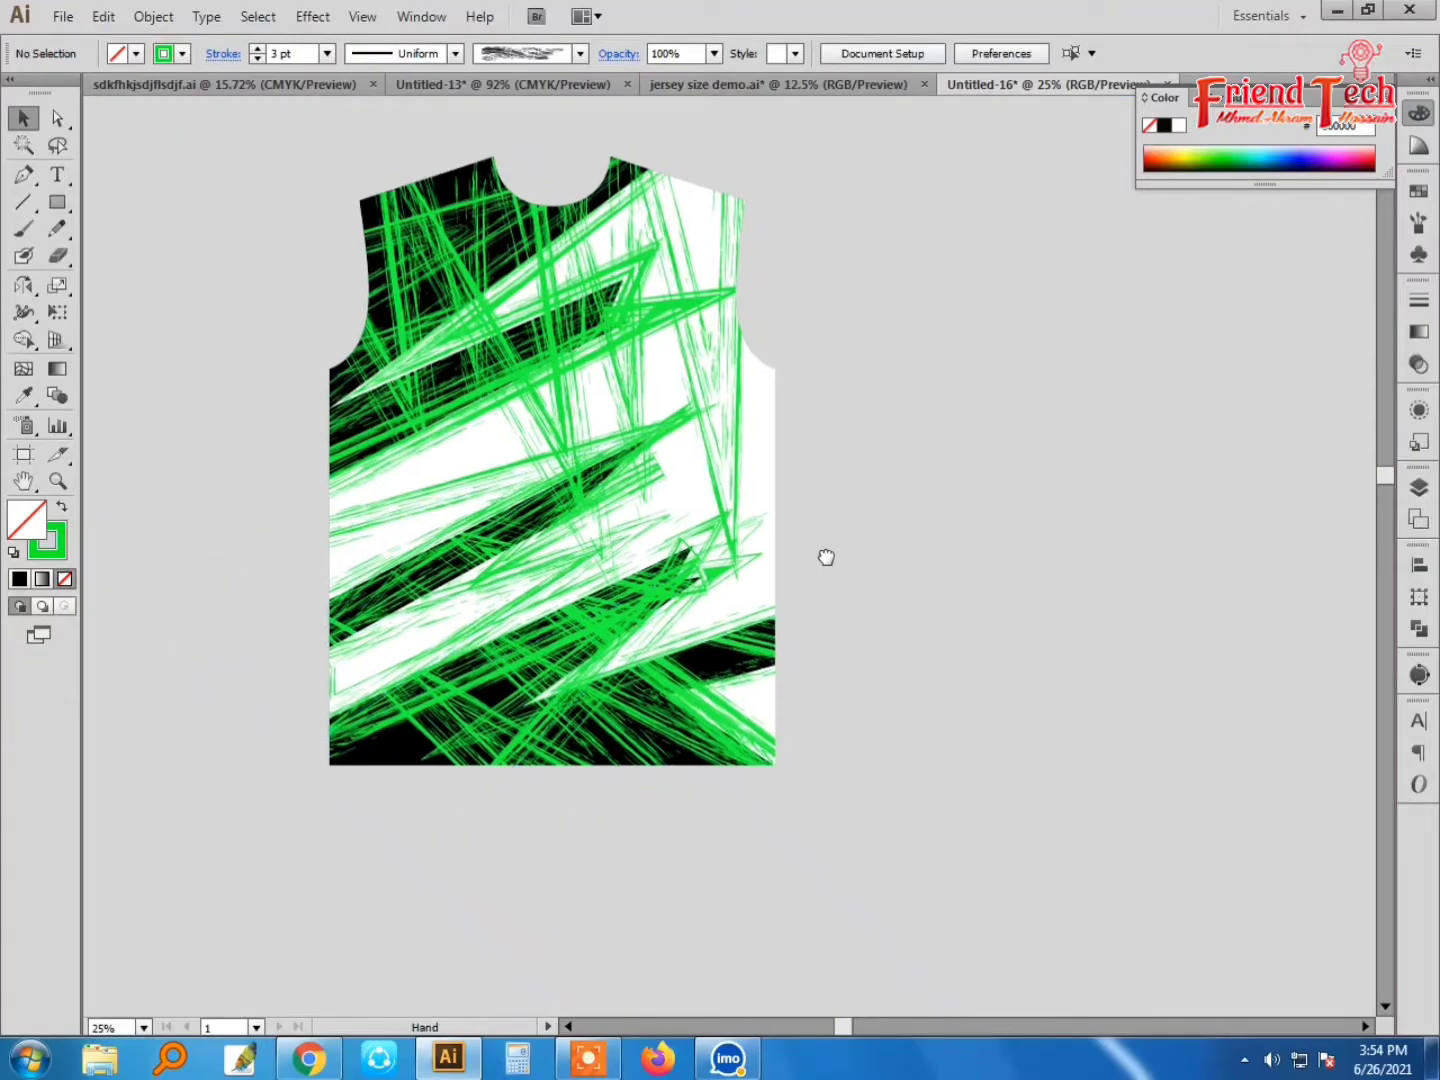
pyautogui.hotkey('ctrl', 'z')
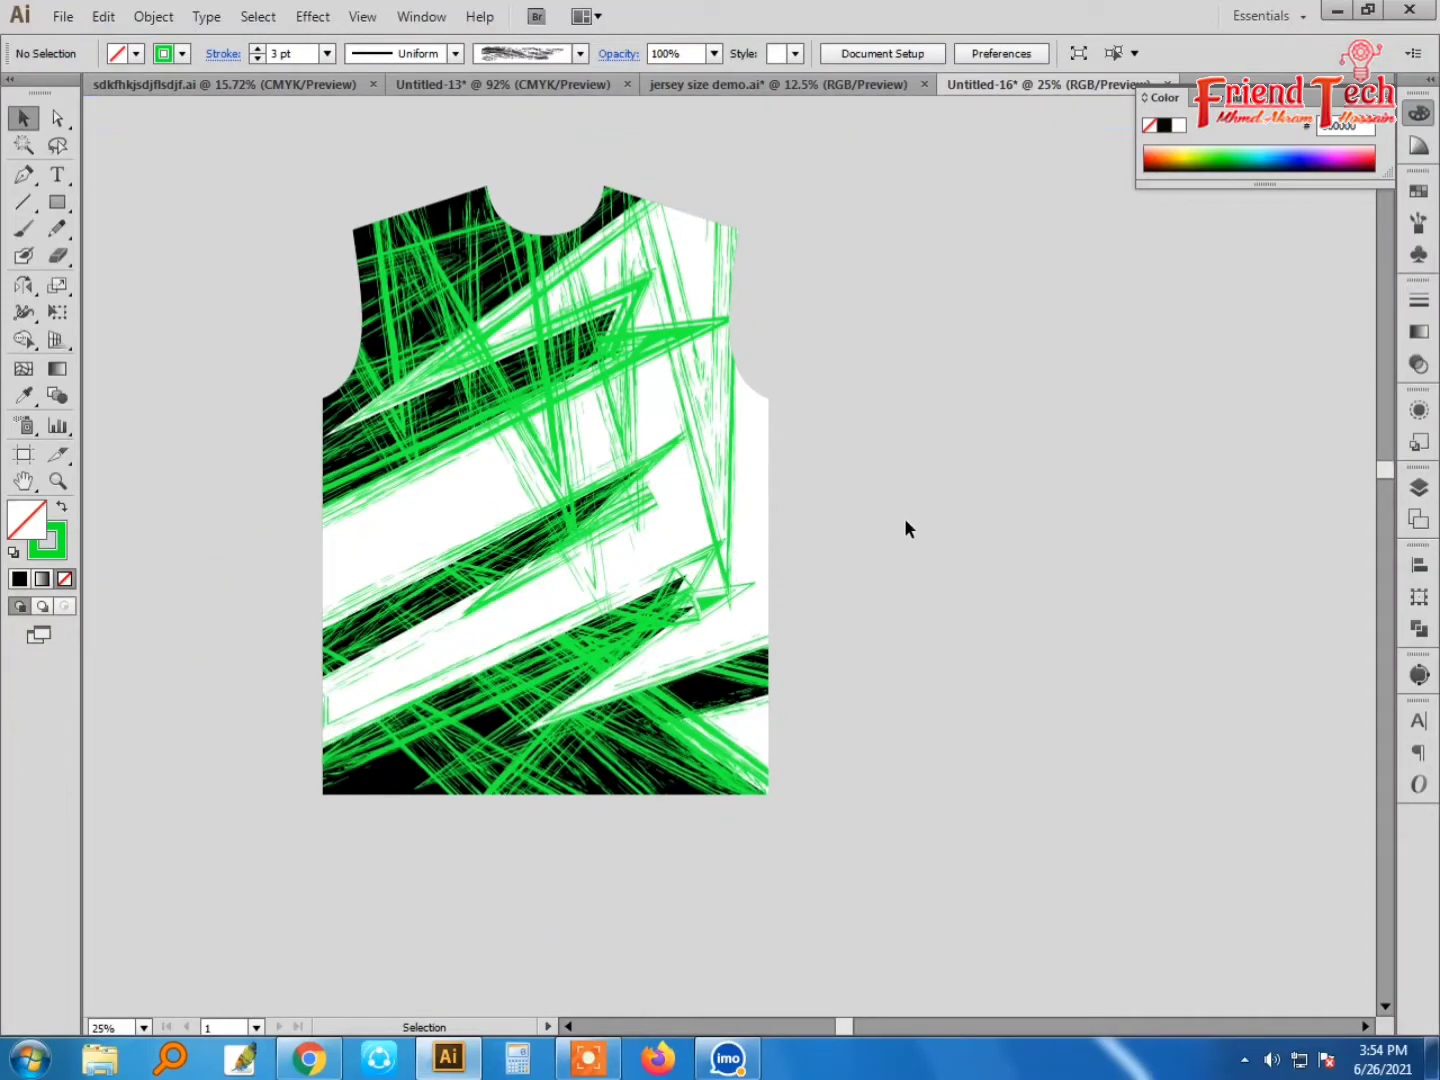
pyautogui.hotkey('ctrl', '-')
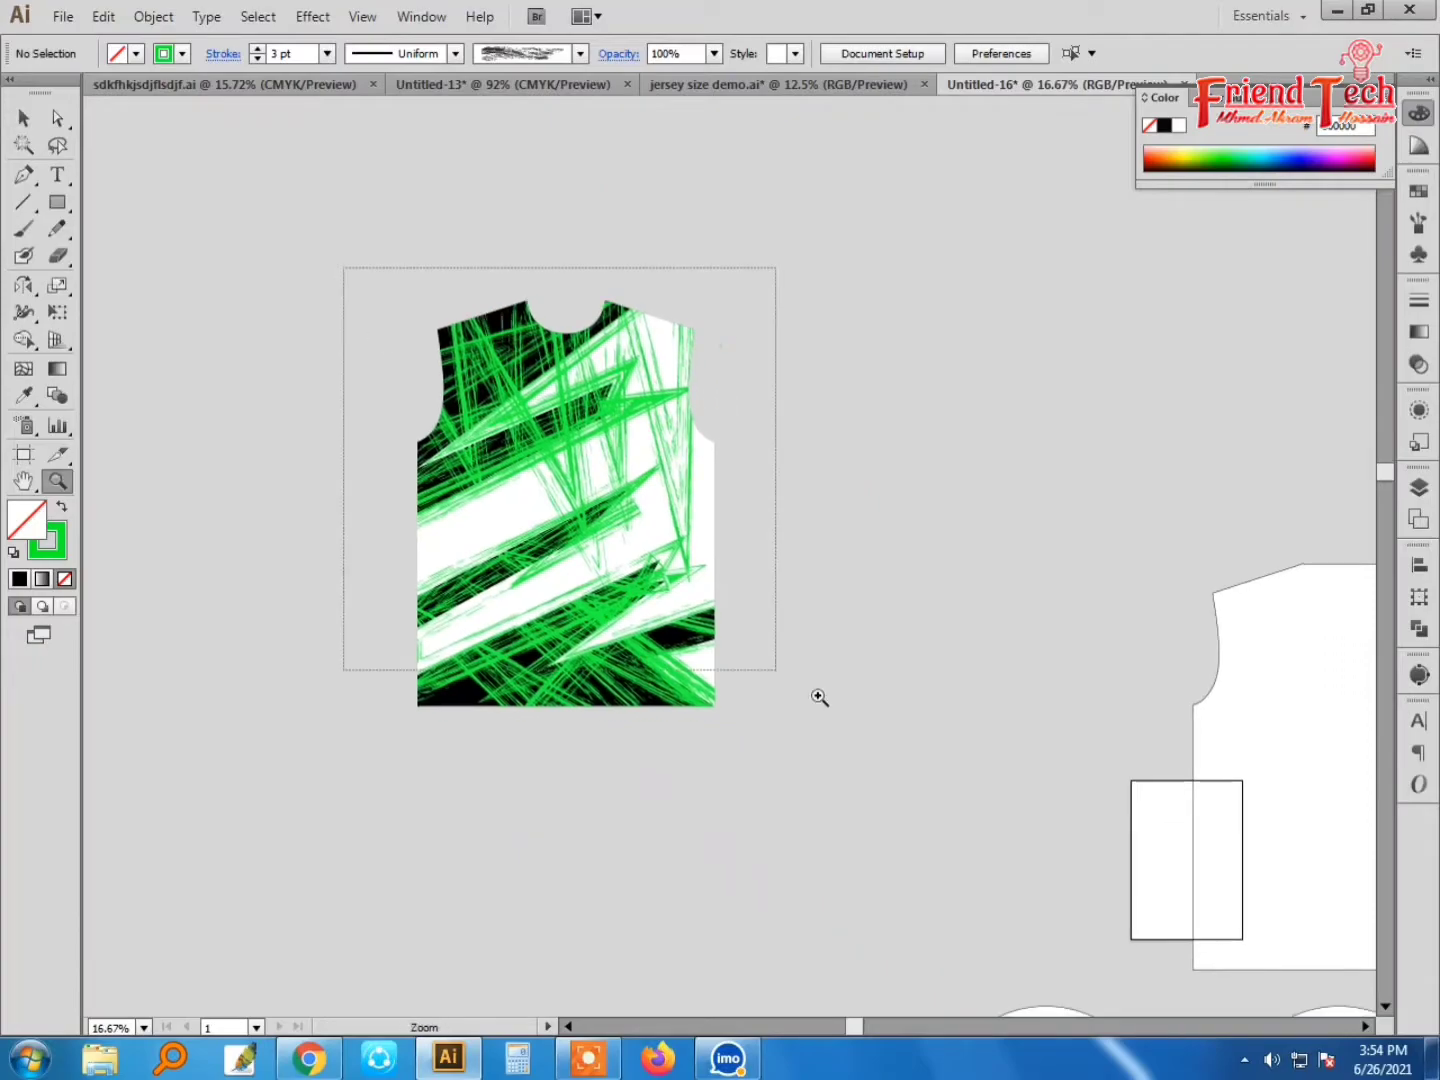
pyautogui.scroll(3, 806, 718)
# Step: Draw a small white-filled circle beside the jersey and place a copy to its right
pyautogui.press('v')
pyautogui.moveTo(1104, 630); pyautogui.dragTo(926, 649)
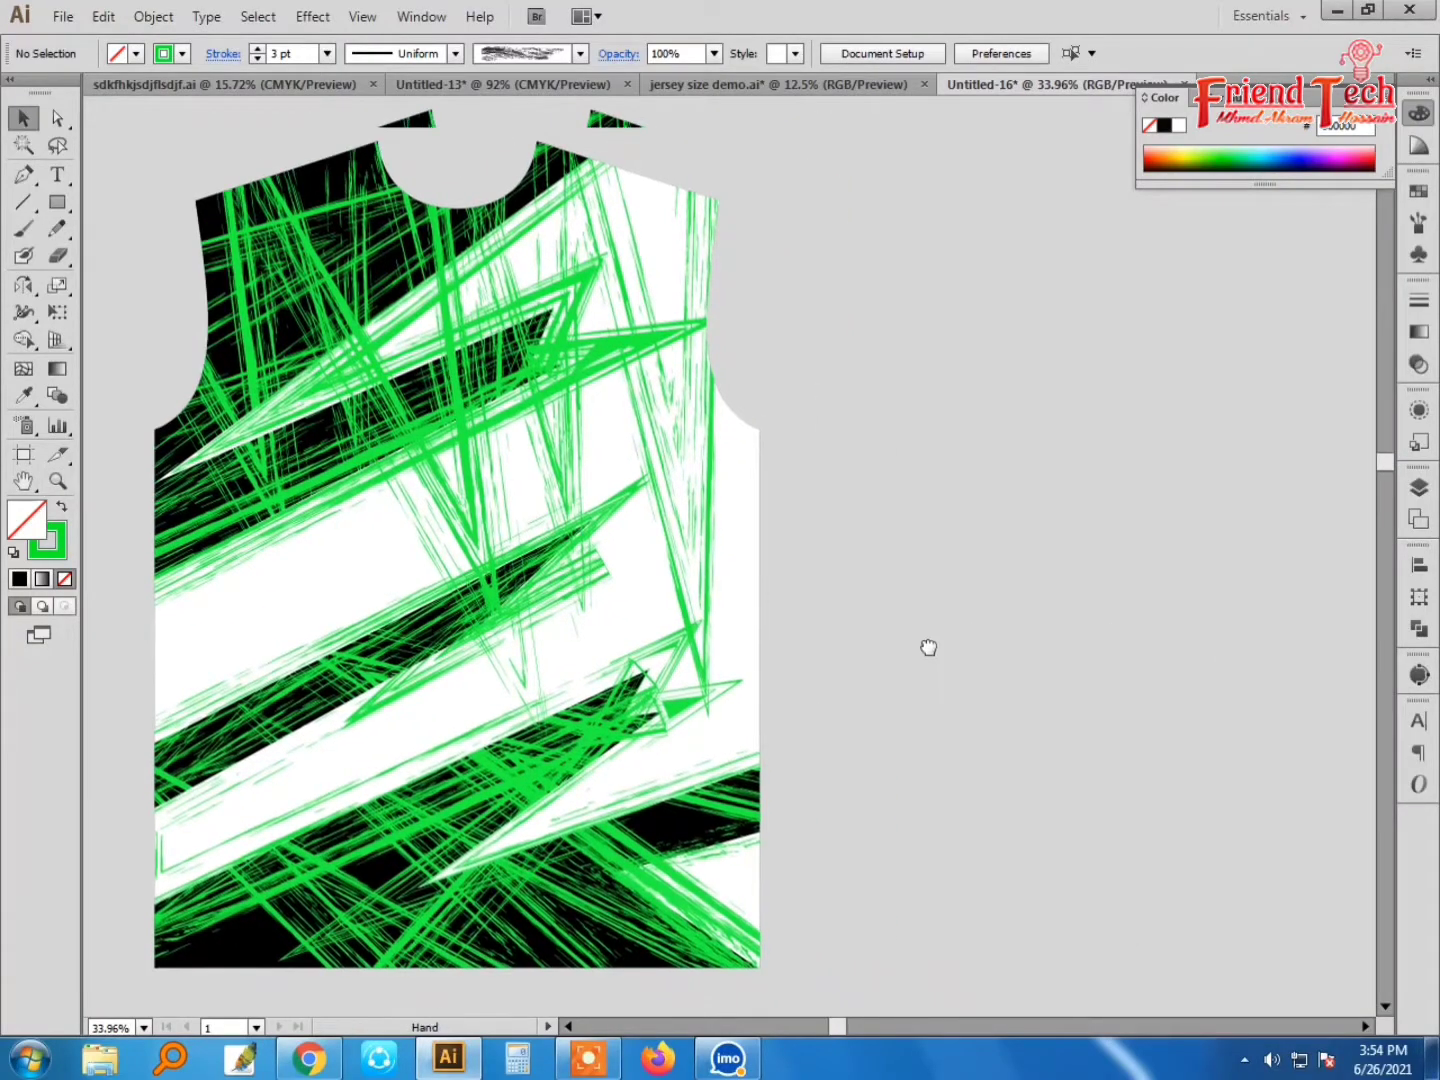
pyautogui.moveTo(59, 202); pyautogui.dragTo(185, 251)
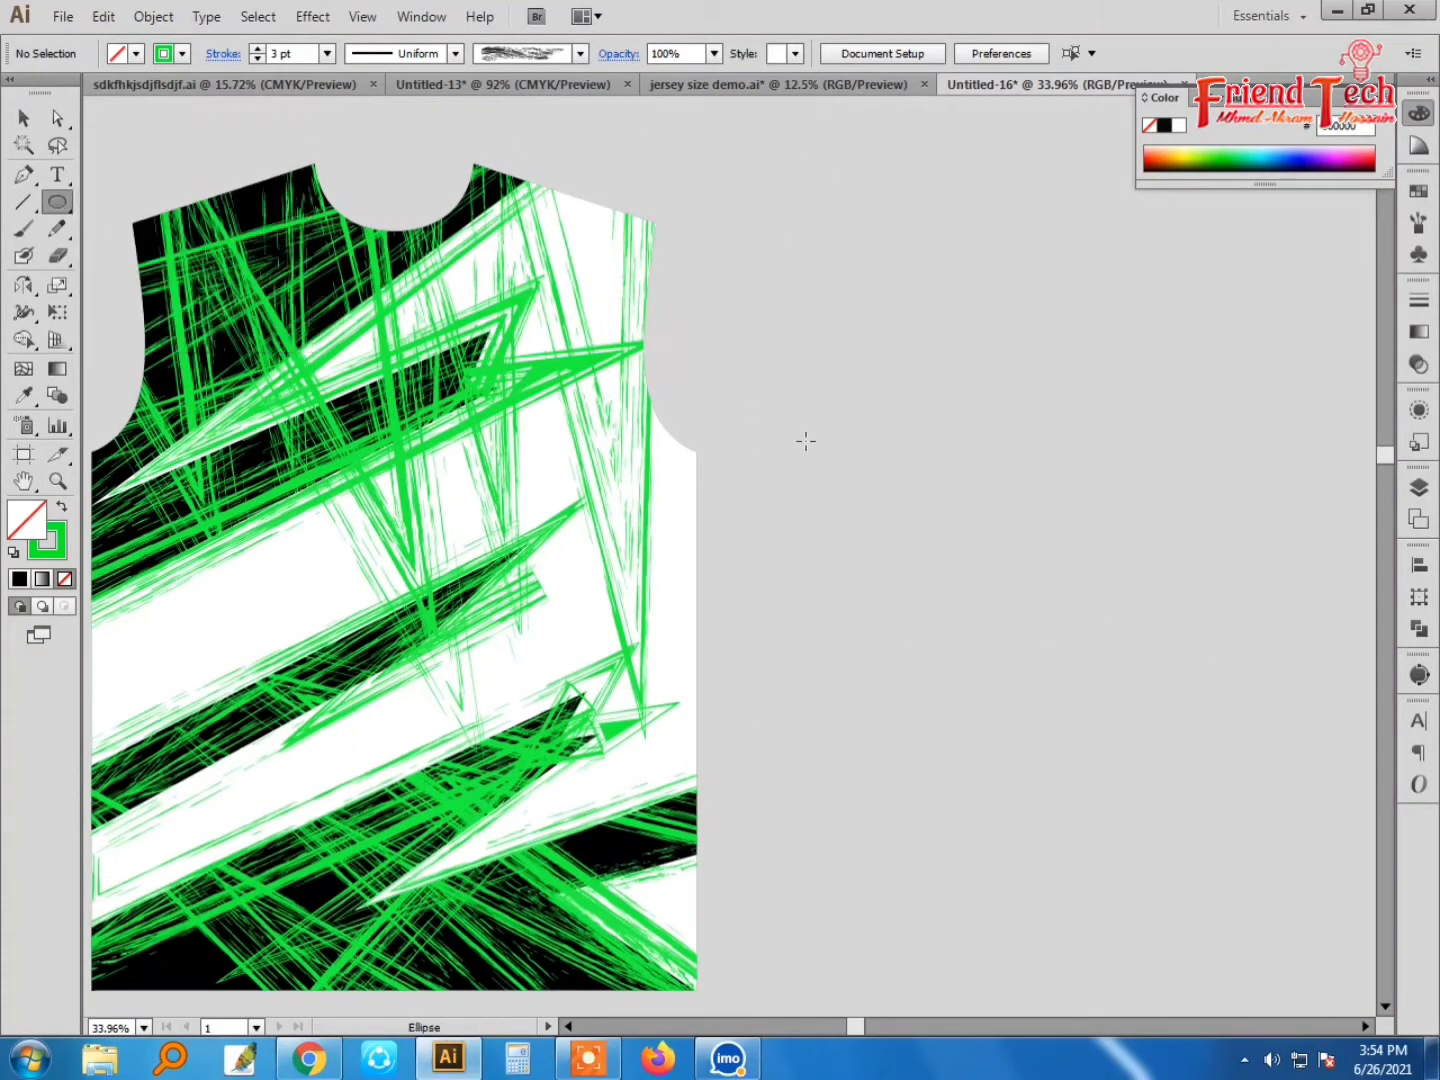
pyautogui.moveTo(862, 420); pyautogui.dragTo(830, 378)
pyautogui.moveTo(938, 495); pyautogui.dragTo(790, 340)
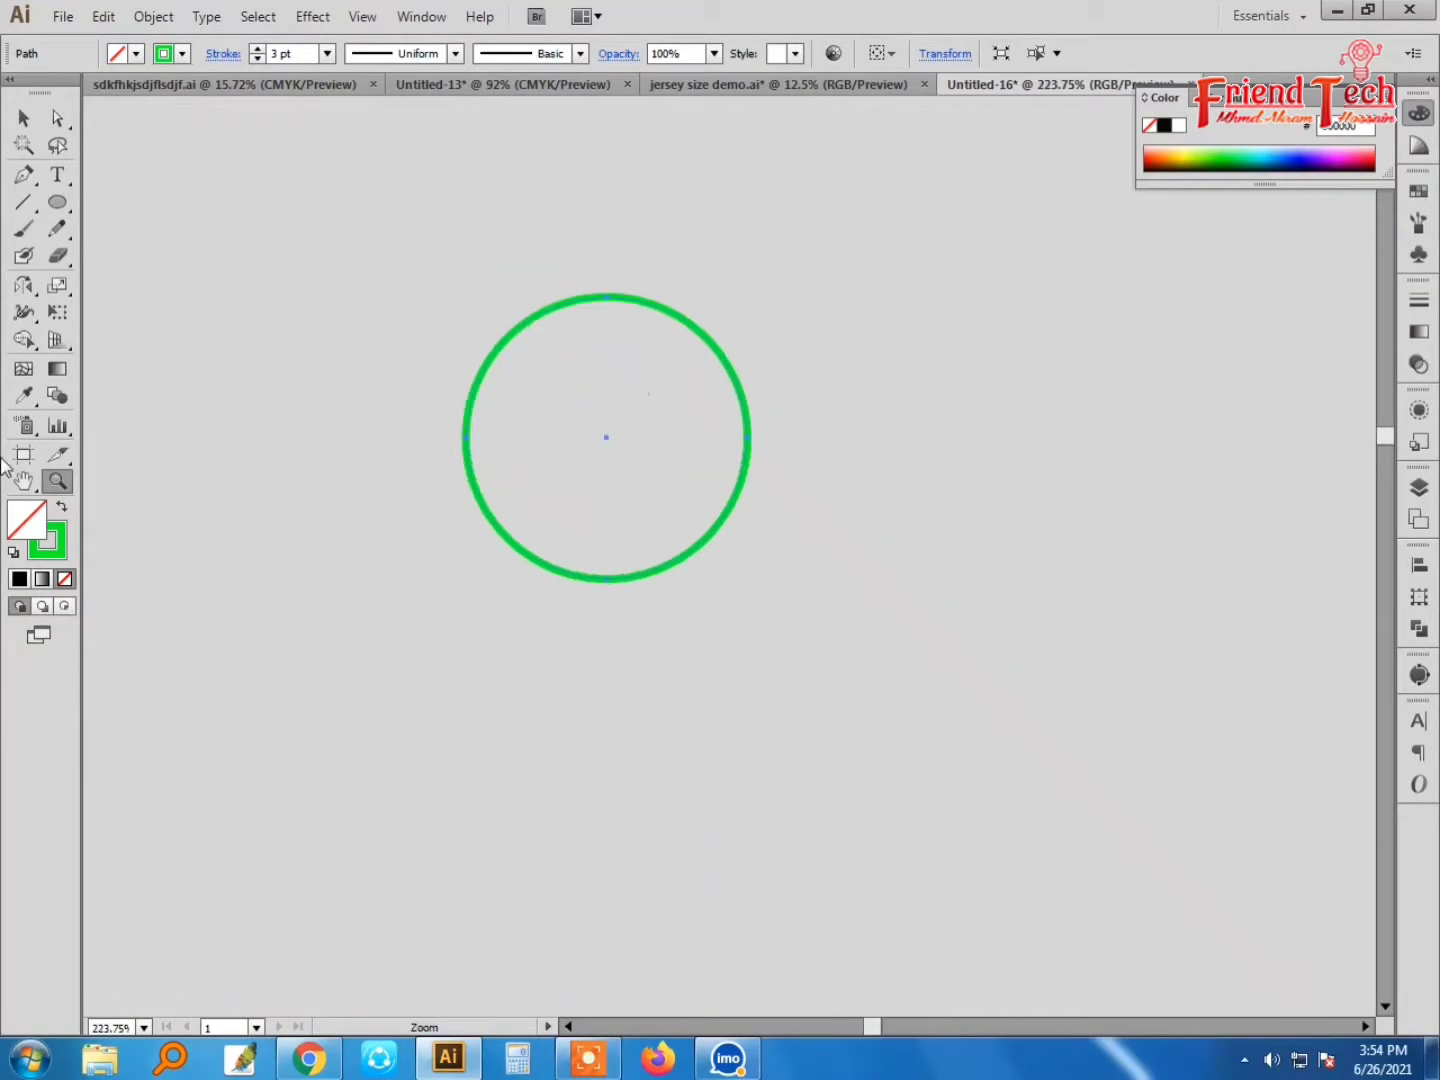
pyautogui.click(58, 509)
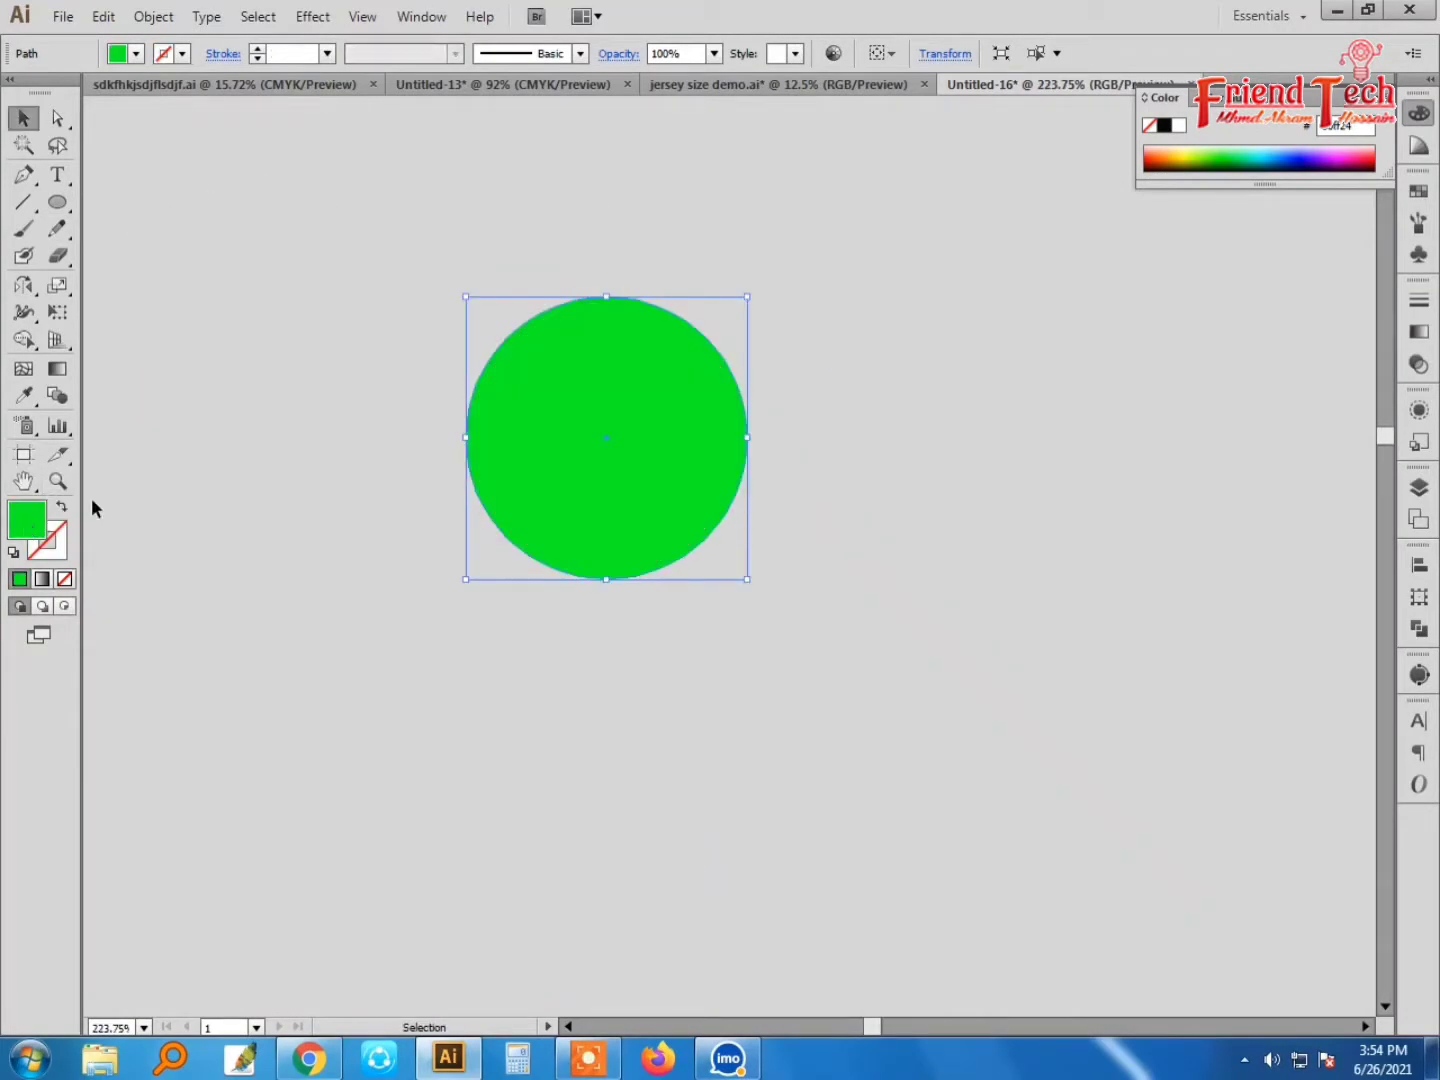
pyautogui.click(1180, 125)
pyautogui.click(950, 371)
pyautogui.click(561, 480)
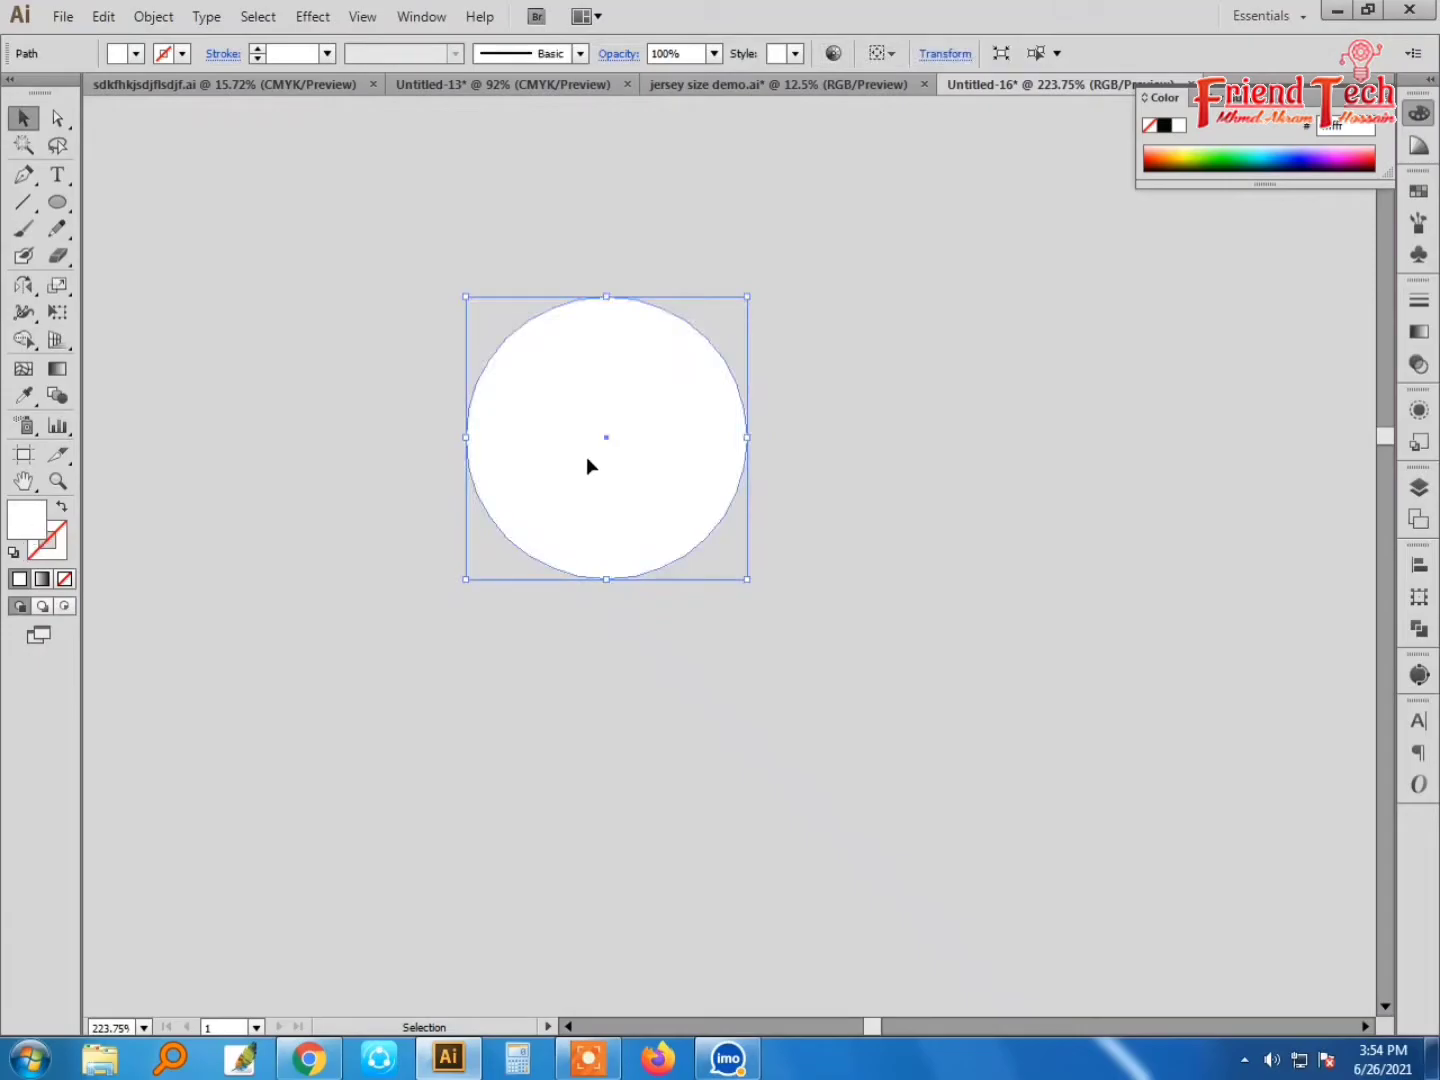
pyautogui.moveTo(608, 444); pyautogui.dragTo(994, 476)
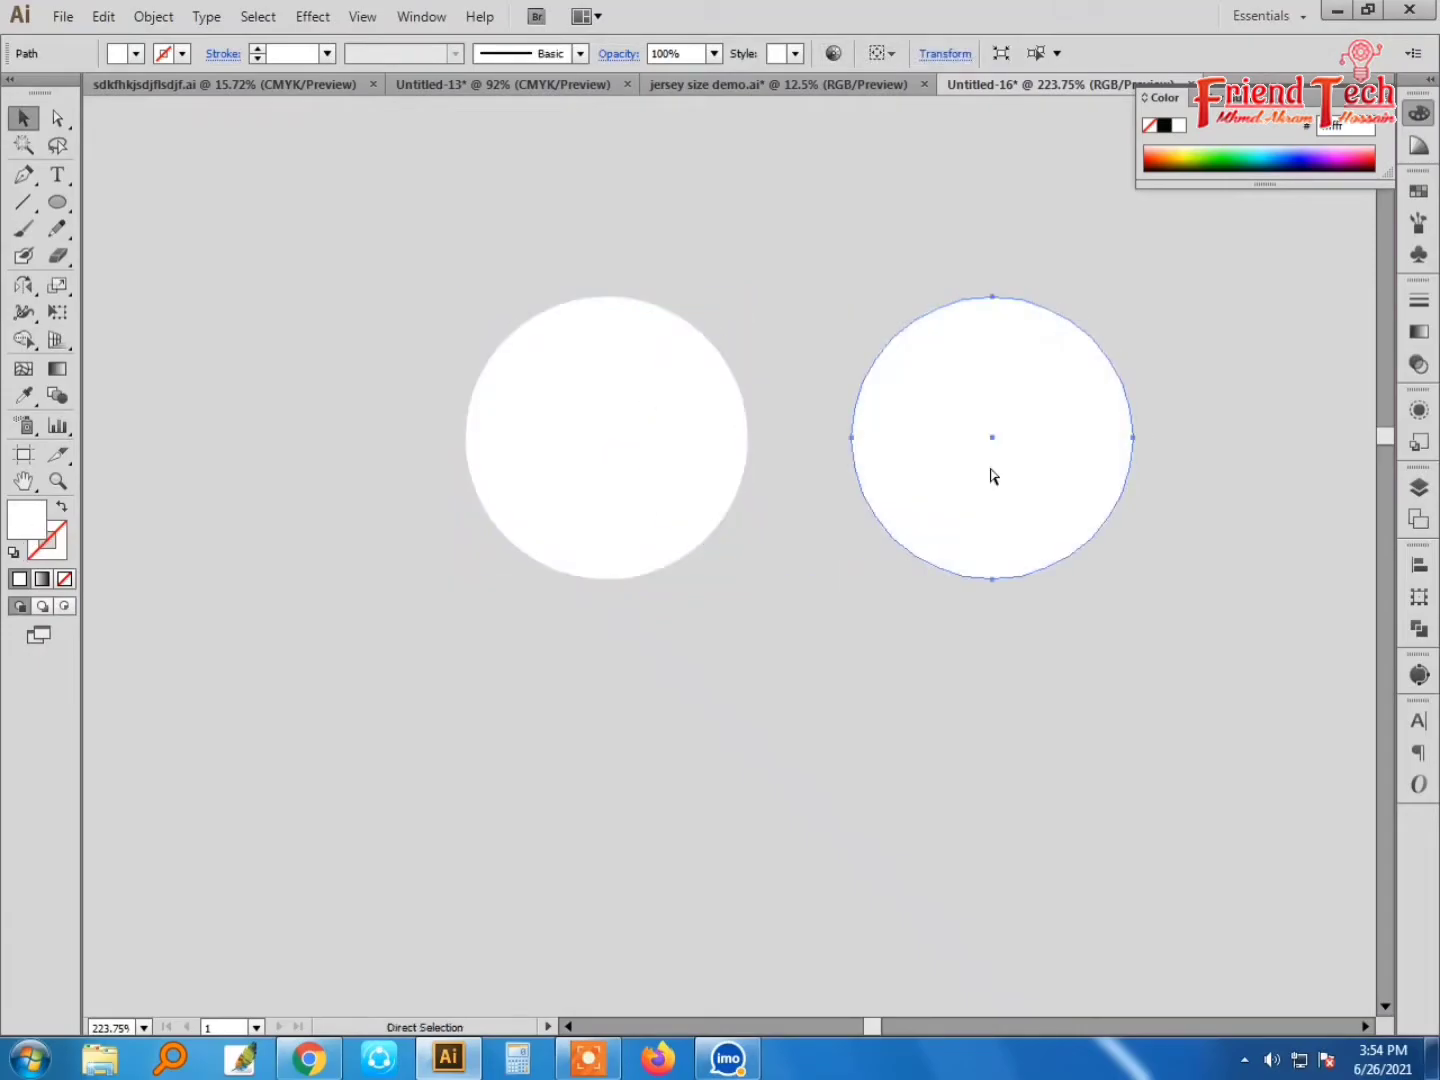
# Step: Dismiss the warning message, then select and group the two white circles
pyautogui.hotkey('ctrl', '-')
pyautogui.hotkey('ctrl', '-')
pyautogui.hotkey('ctrl', '-')
pyautogui.hotkey('ctrl', '-')
pyautogui.hotkey('ctrl', '-')
pyautogui.hotkey('ctrl', '-')
pyautogui.hotkey('ctrl', '-')
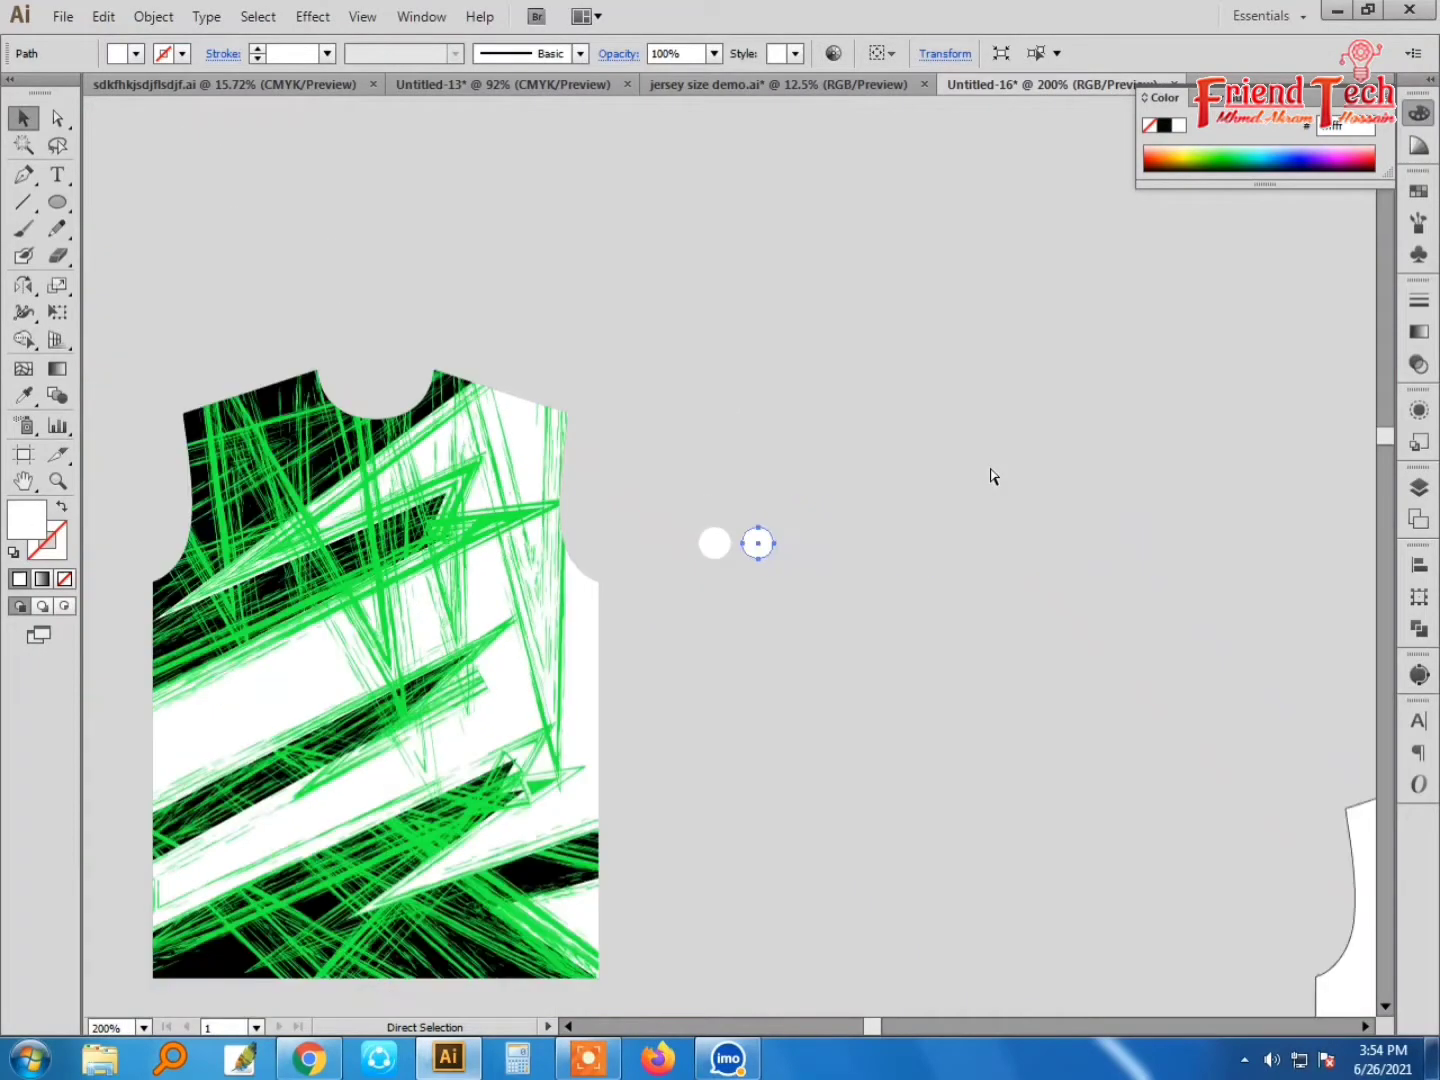
pyautogui.hotkey('ctrl', '-')
pyautogui.hotkey('ctrl', '-')
pyautogui.press('-')
pyautogui.click(726, 563)
pyautogui.click(906, 579)
pyautogui.press('v')
pyautogui.moveTo(818, 521)
pyautogui.mouseDown()
pyautogui.moveTo(710, 582)
pyautogui.moveTo(668, 277)
pyautogui.moveTo(540, 188)
pyautogui.mouseUp()
pyautogui.hotkey('ctrl', 'g')
# Step: Extend the circles into a long row with a copied circle and repeated Transform Again
pyautogui.press('z')
pyautogui.press('v')
pyautogui.doubleClick(691, 394)
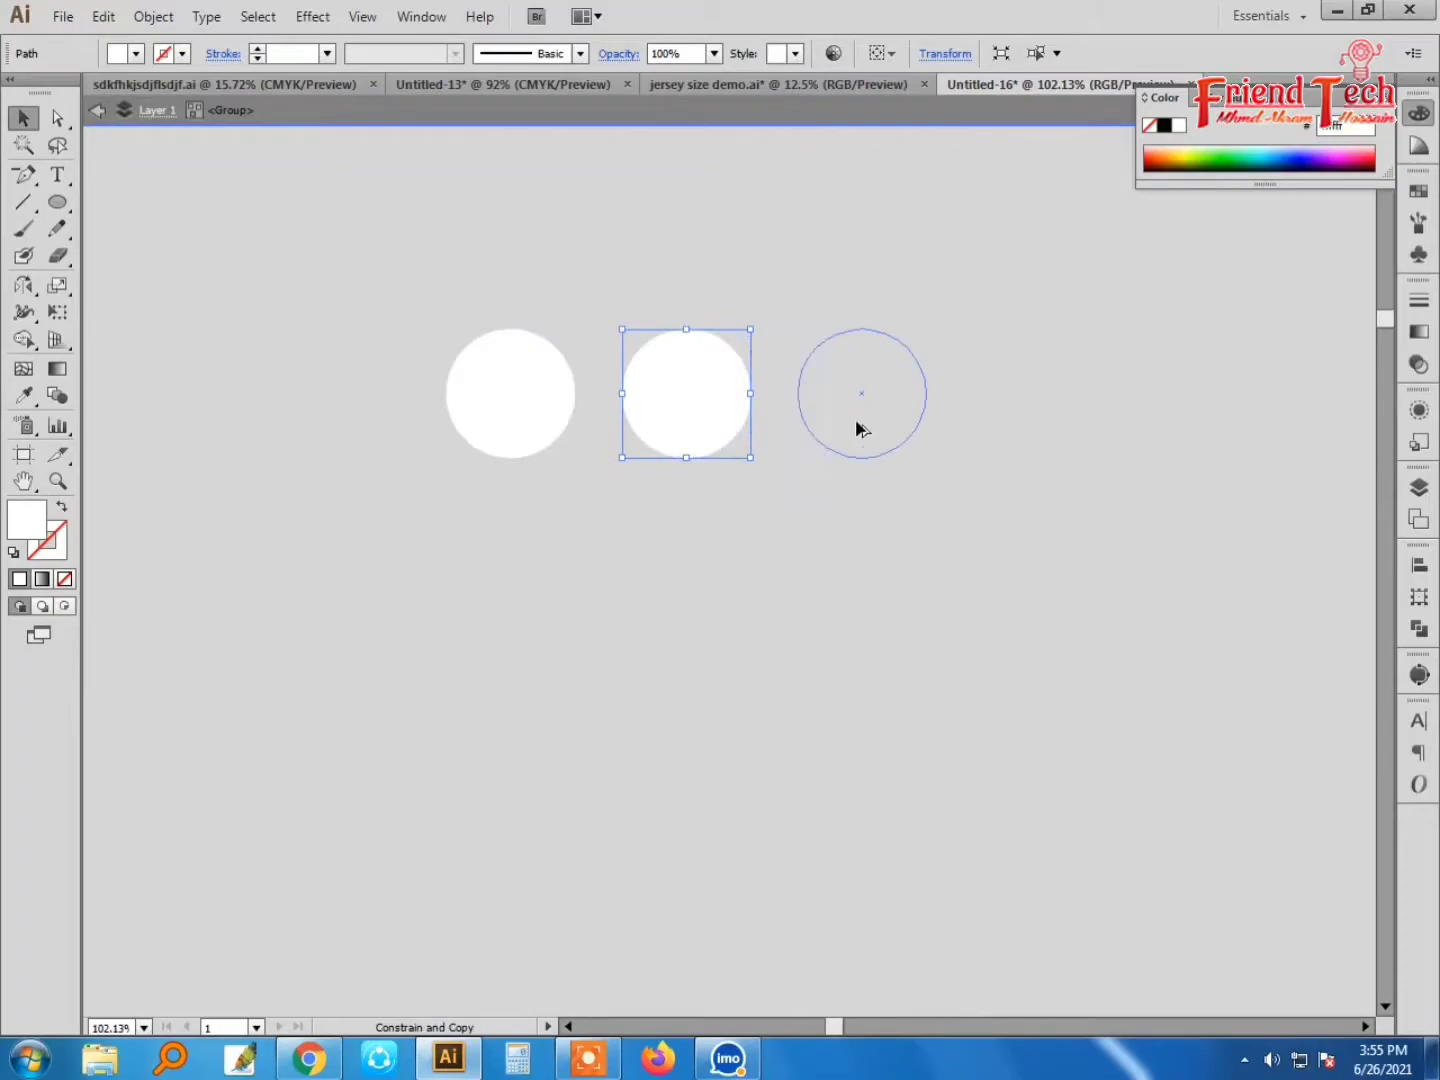
pyautogui.moveTo(691, 395); pyautogui.dragTo(862, 399)
pyautogui.hotkey('ctrl', '-')
pyautogui.hotkey('ctrl', '-')
pyautogui.hotkey('ctrl', '-')
pyautogui.hotkey('ctrl', 'd')
pyautogui.hotkey('ctrl', 'd')
pyautogui.hotkey('ctrl', 'd')
pyautogui.hotkey('ctrl', 'd')
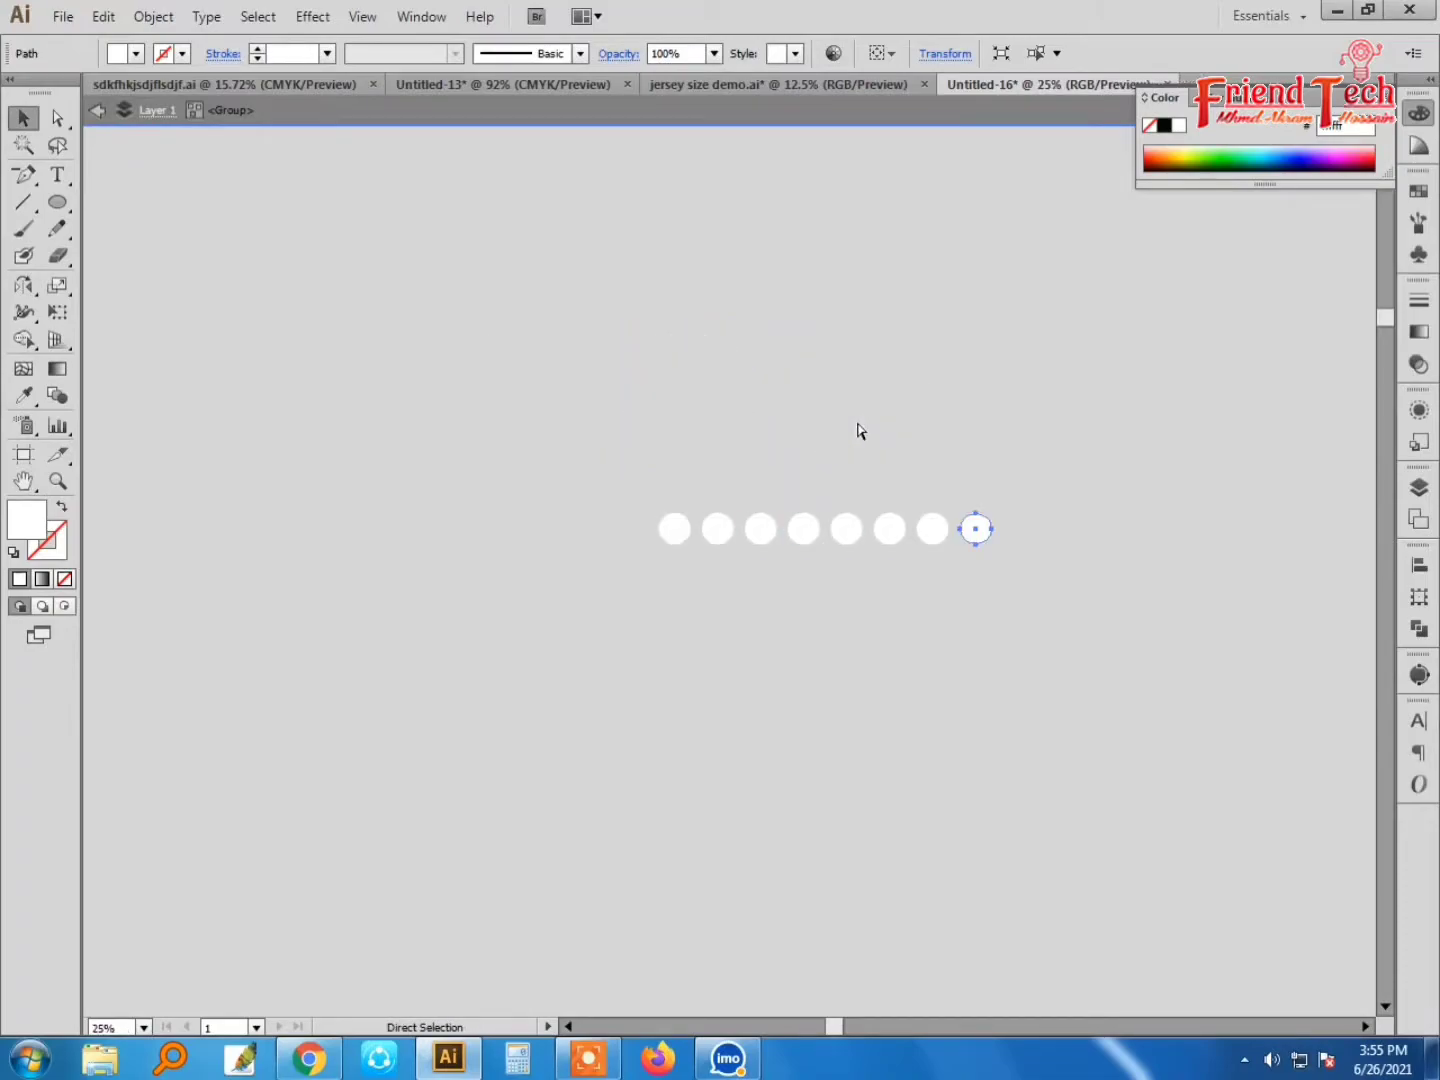
pyautogui.hotkey('ctrl', 'd')
pyautogui.hotkey('ctrl', 'd')
pyautogui.hotkey('ctrl', '-')
pyautogui.hotkey('ctrl', 'd')
pyautogui.hotkey('ctrl', 'd')
pyautogui.hotkey('ctrl', 'd')
pyautogui.hotkey('ctrl', '-')
pyautogui.hotkey('ctrl', '-')
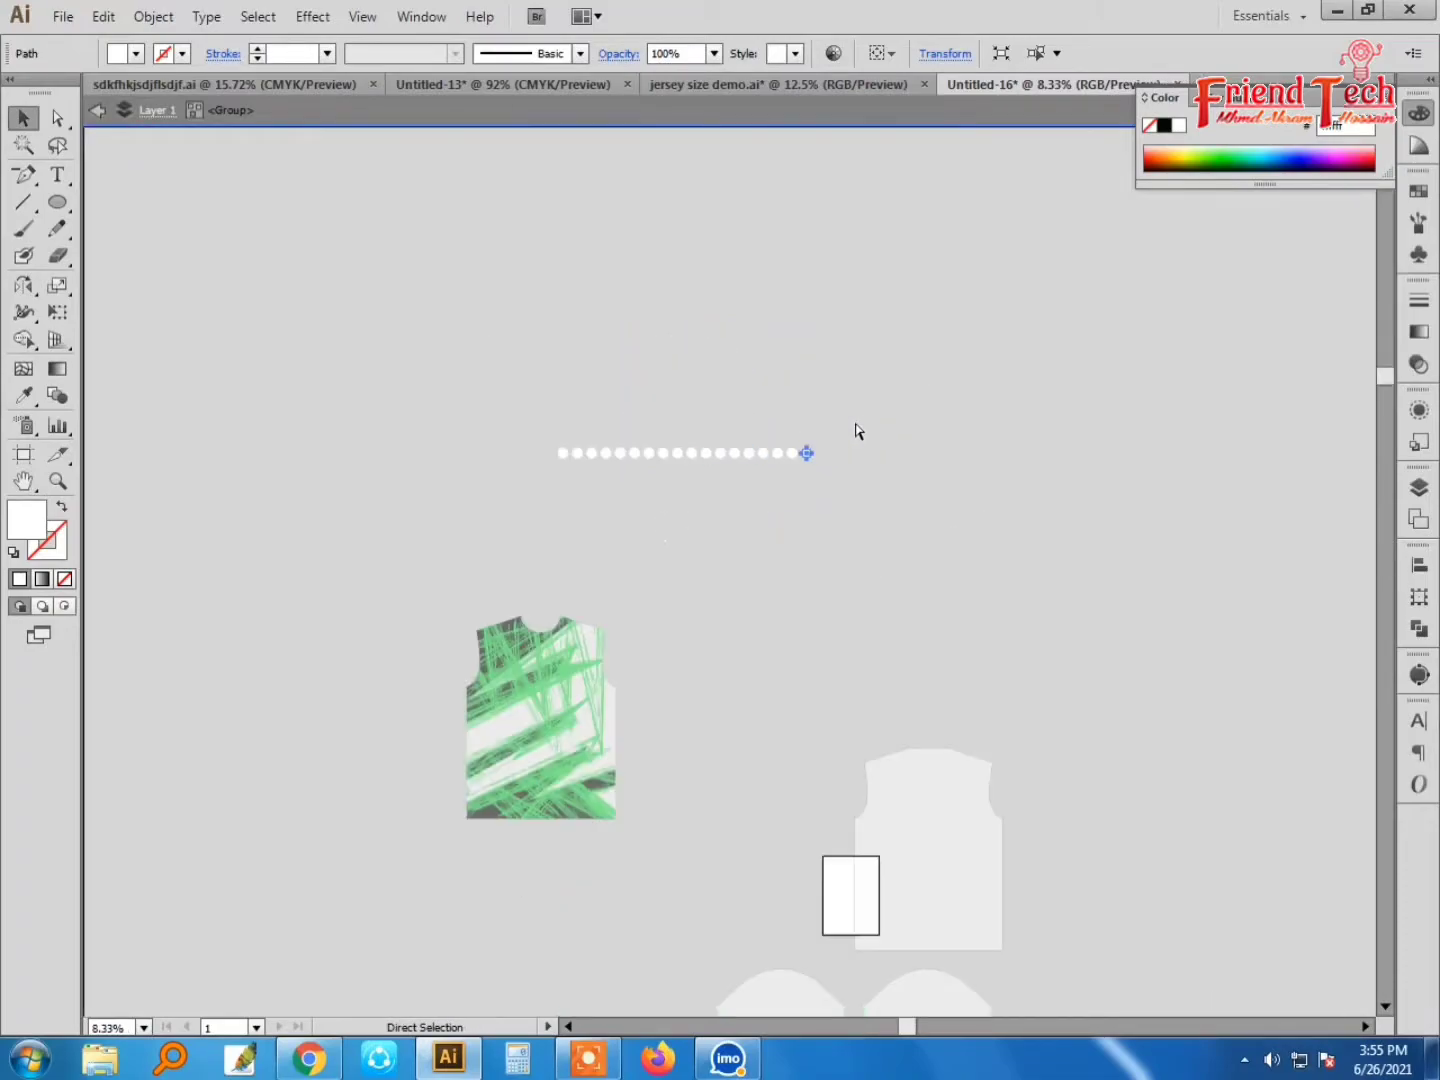
pyautogui.hotkey('ctrl', 'd')
pyautogui.hotkey('ctrl', 'd')
pyautogui.hotkey('ctrl', 'd')
pyautogui.hotkey('ctrl', 'd')
pyautogui.hotkey('ctrl', 'd')
pyautogui.hotkey('ctrl', 'd')
pyautogui.hotkey('ctrl', 'd')
pyautogui.hotkey('ctrl', 'd')
pyautogui.hotkey('ctrl', 'd')
pyautogui.hotkey('ctrl', 'd')
pyautogui.hotkey('ctrl', 'd')
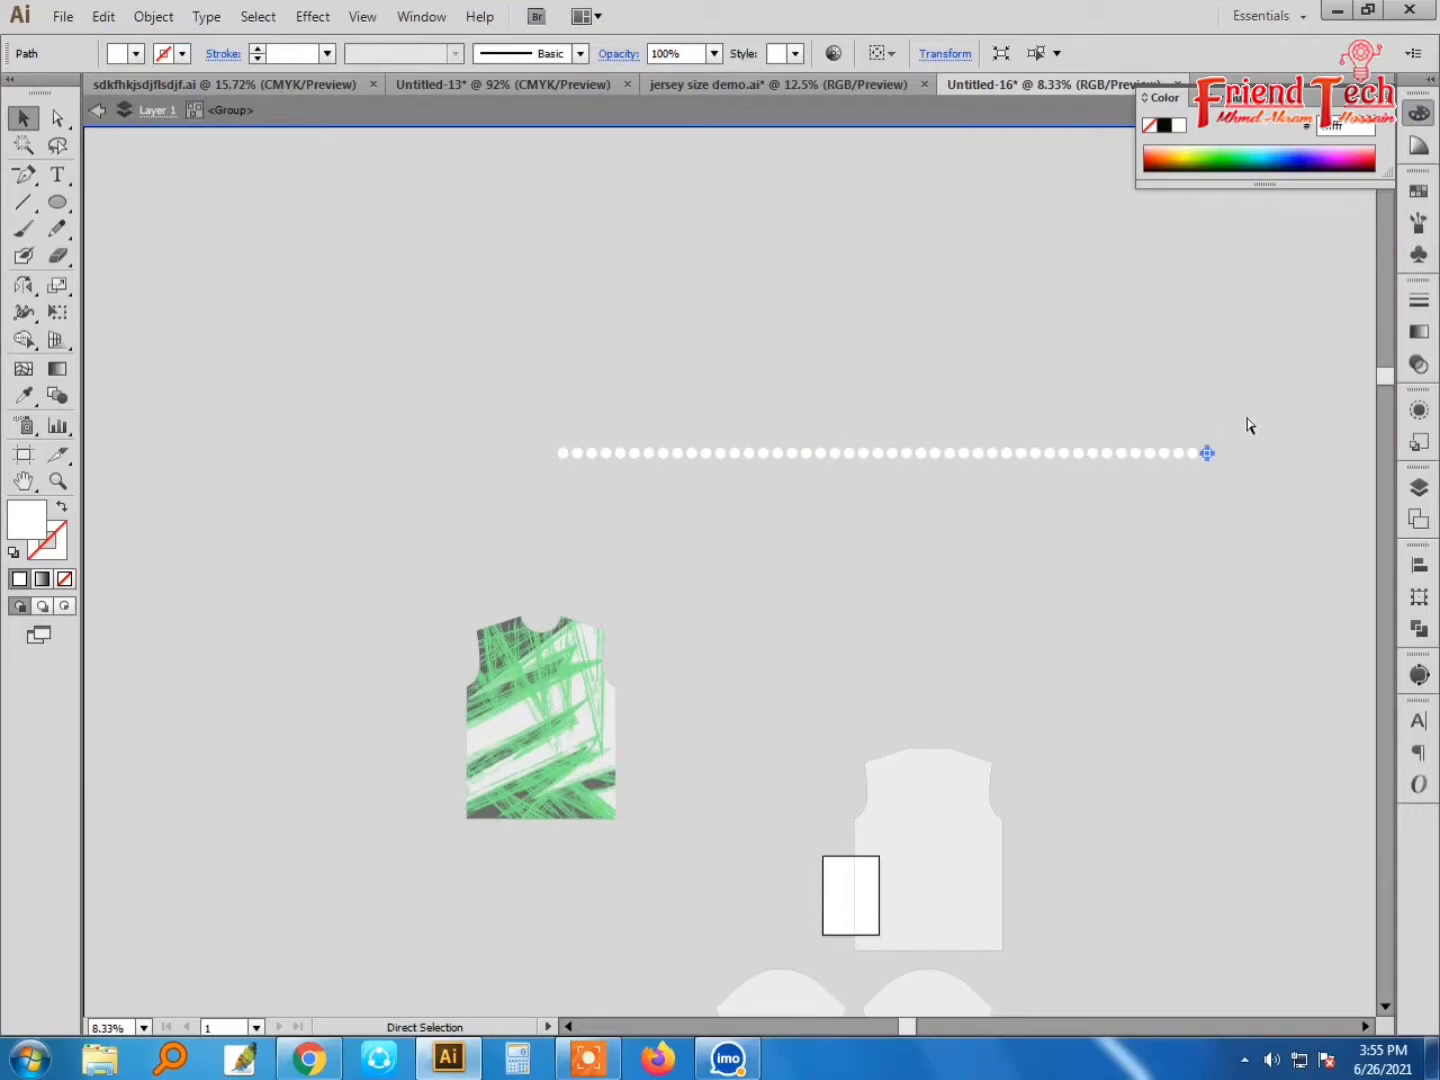
pyautogui.hotkey('ctrl', 'd')
pyautogui.hotkey('ctrl', 'd')
pyautogui.hotkey('ctrl', 'd')
pyautogui.hotkey('ctrl', '-')
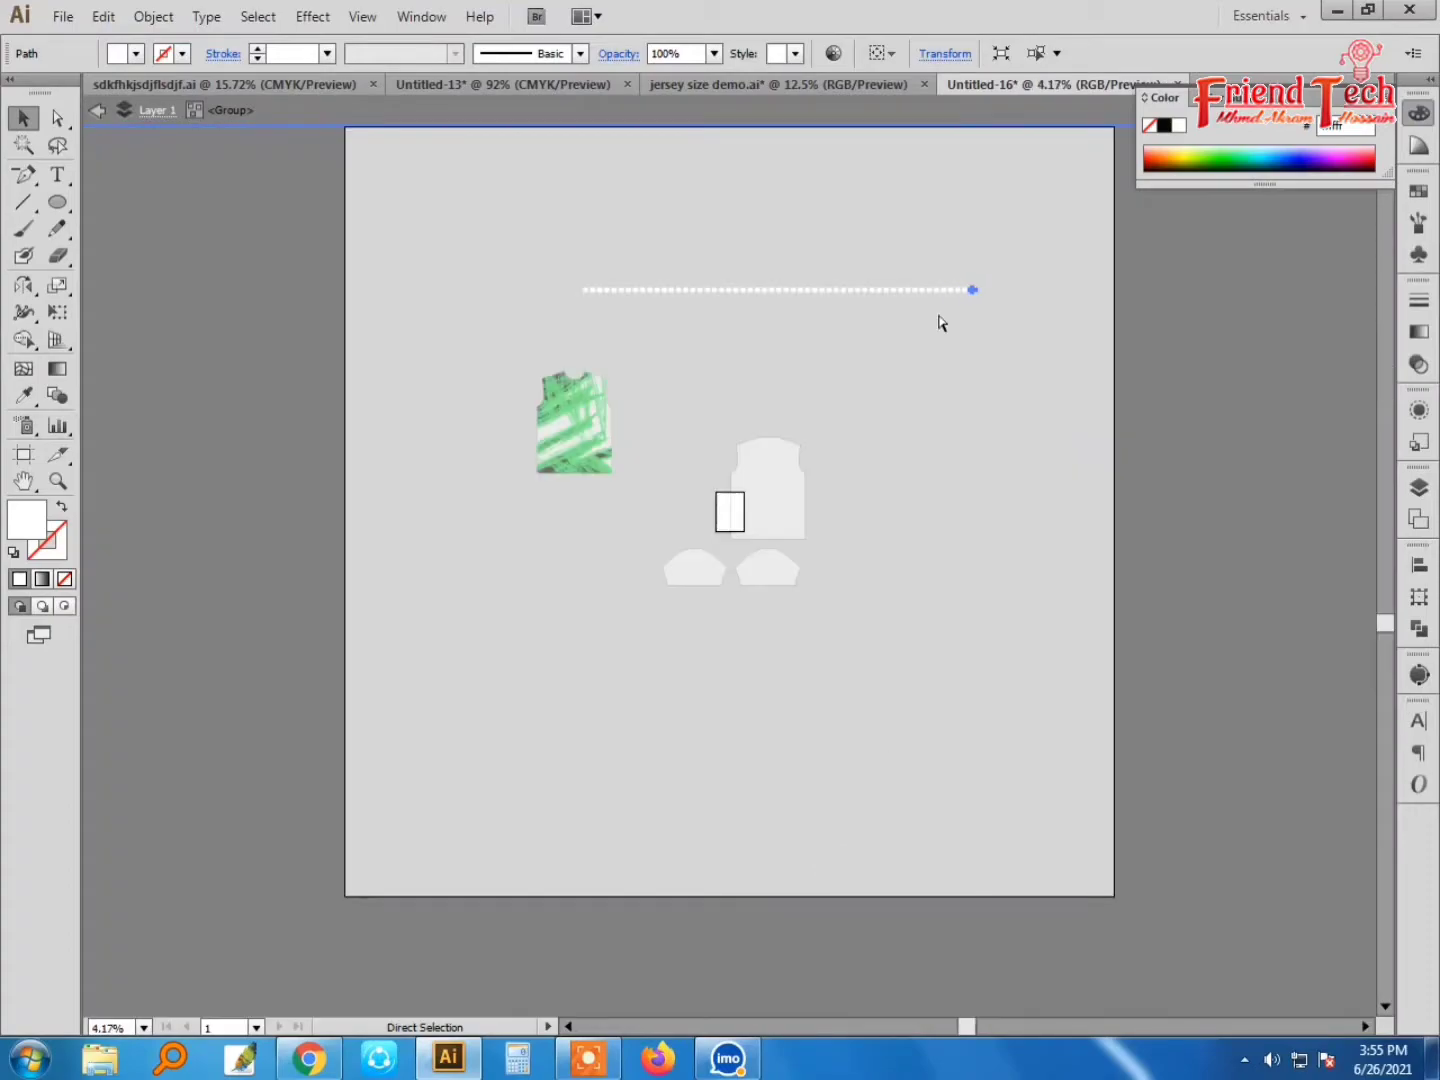
# Step: Zoom in on the circle row and select the entire row
pyautogui.click(1035, 263)
pyautogui.press('z')
pyautogui.moveTo(543, 251); pyautogui.dragTo(1030, 463)
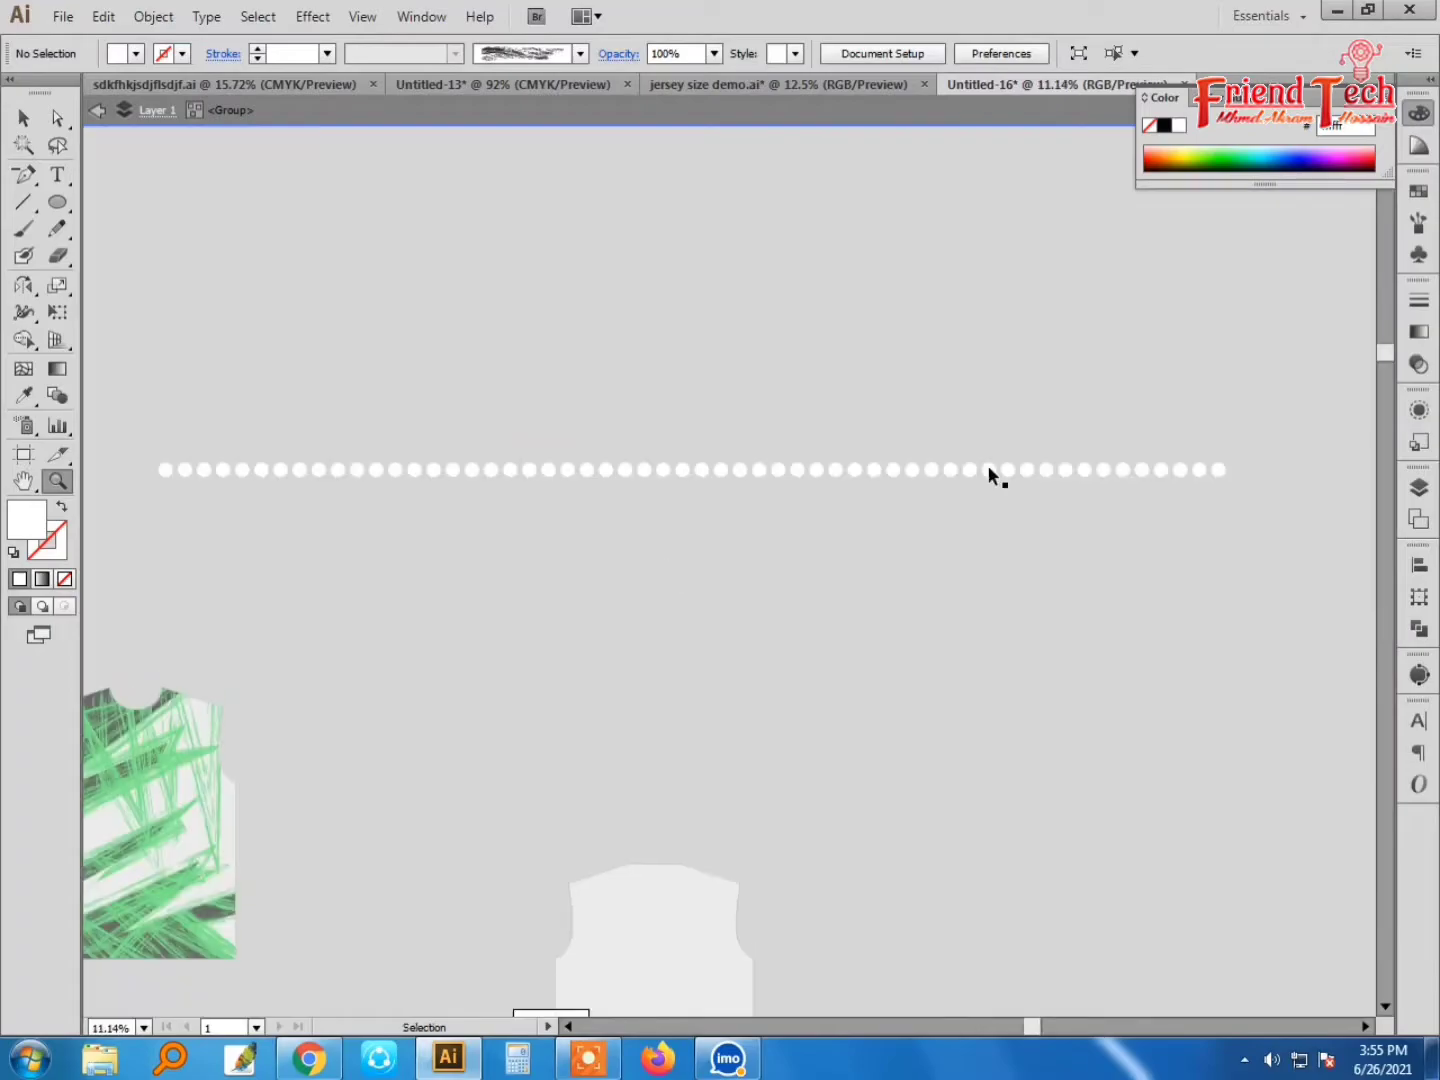
pyautogui.hotkey('ctrl', 'v')
pyautogui.press('Delete')
pyautogui.keyDown('ctrl'); pyautogui.click(585, 470); pyautogui.keyUp('ctrl')
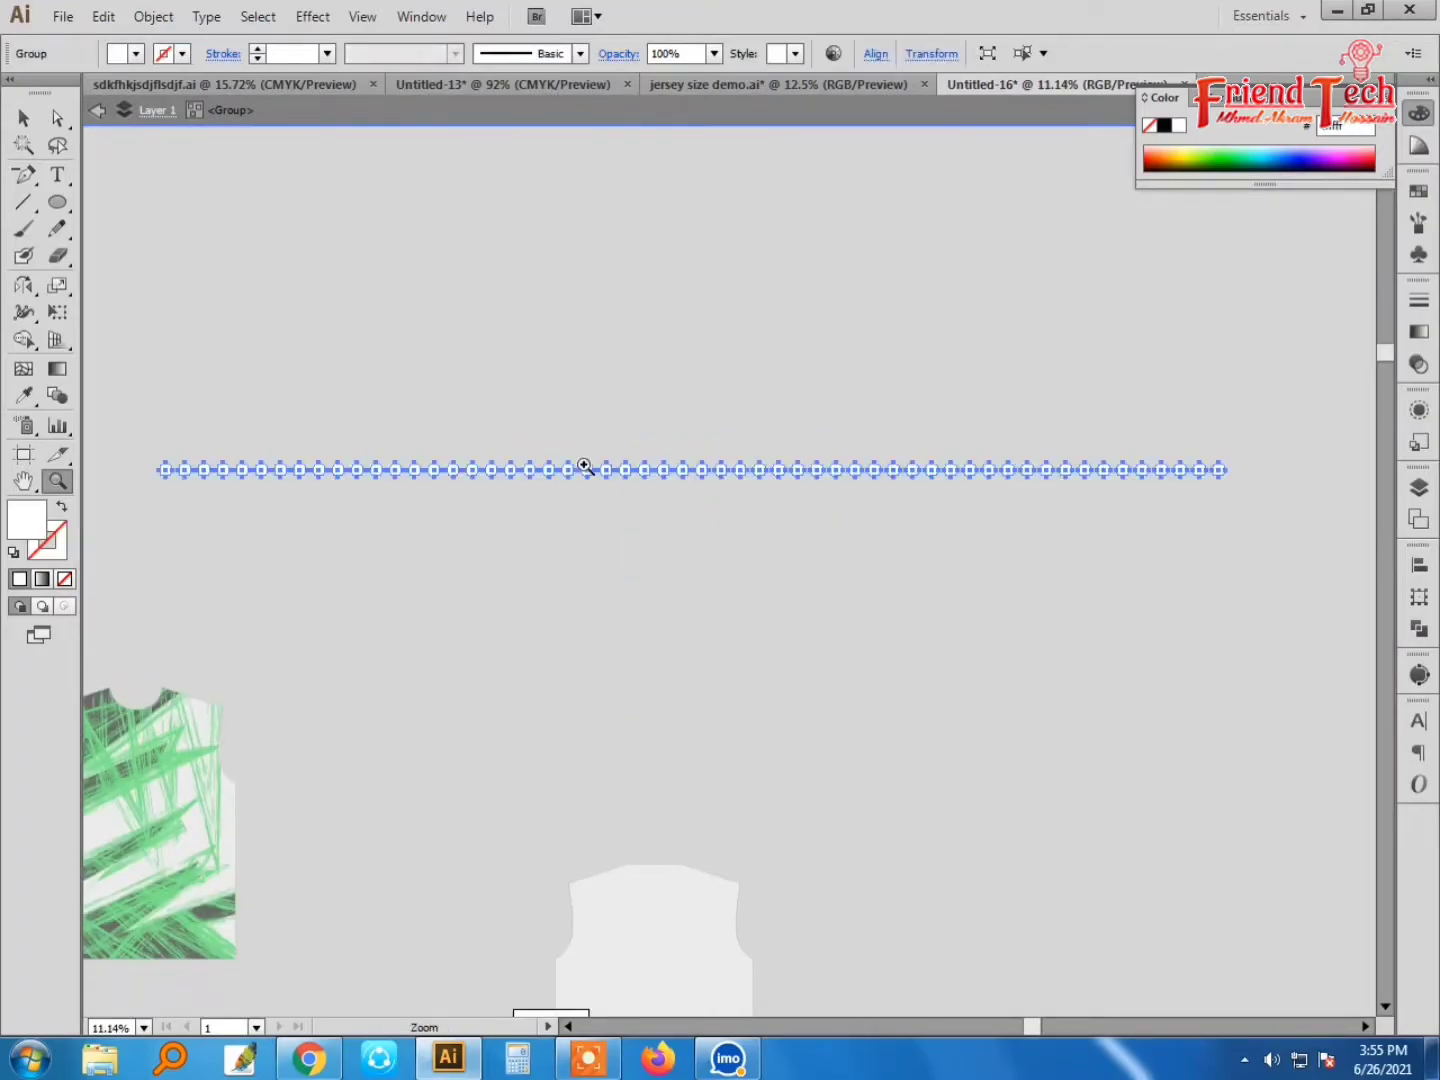
pyautogui.moveTo(571, 444); pyautogui.dragTo(716, 528)
pyautogui.press('v')
# Step: Copy the row downward, repeat Ctrl+D three times for more rows, and select the grid
pyautogui.moveTo(670, 630); pyautogui.dragTo(668, 766)
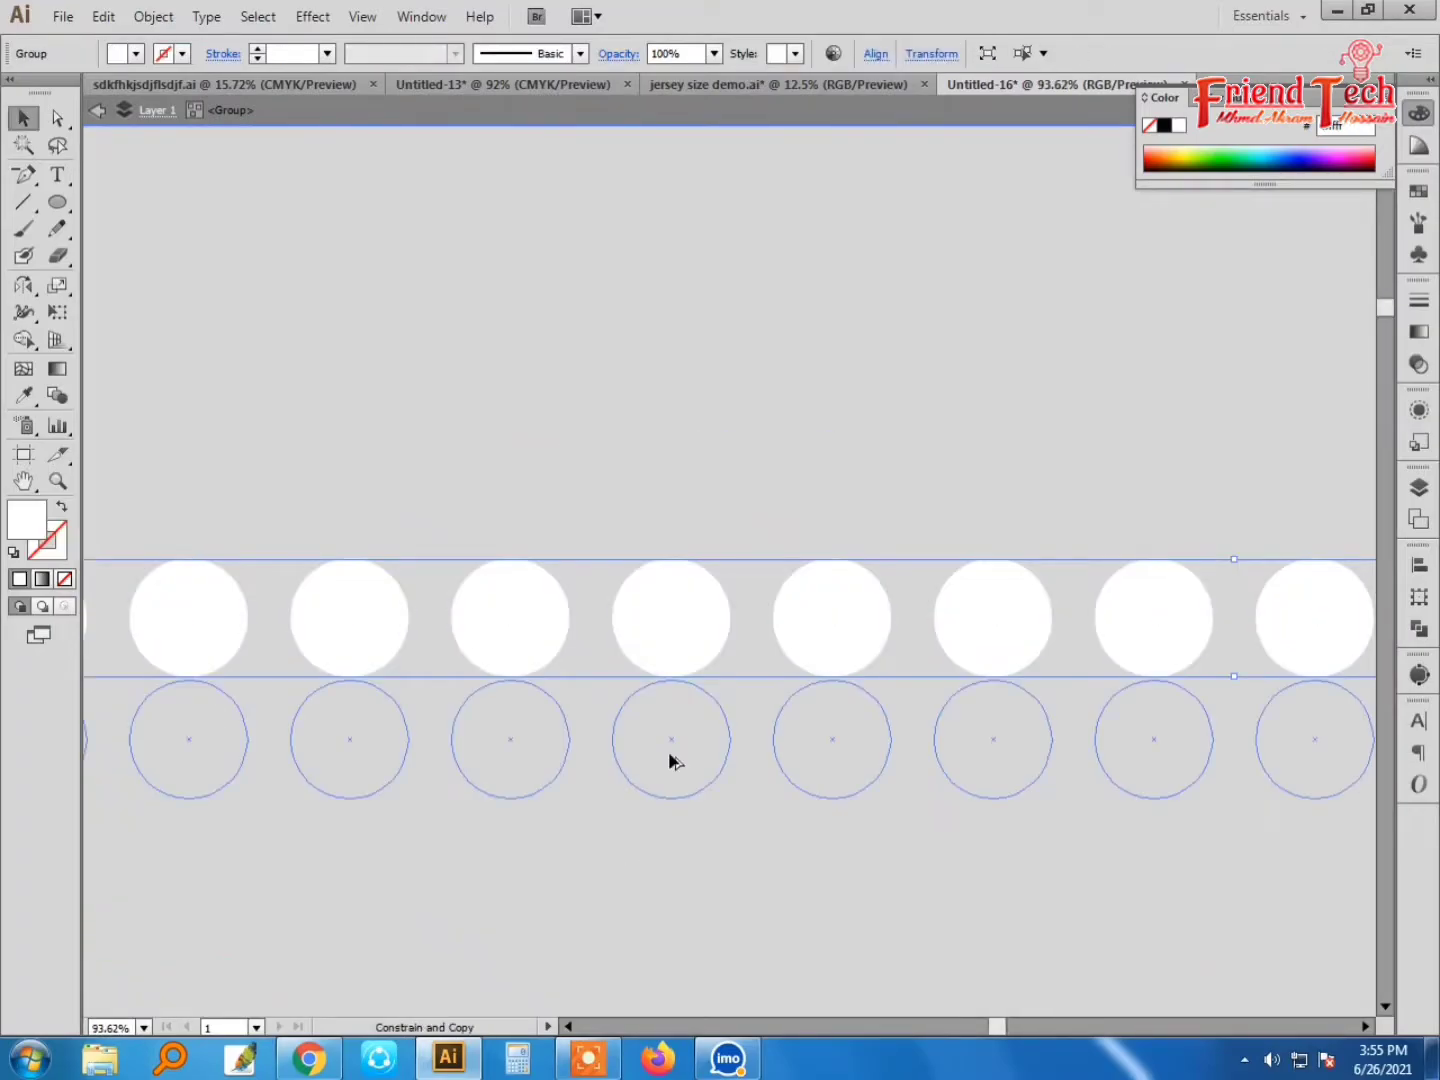
pyautogui.hotkey('ctrl', '-')
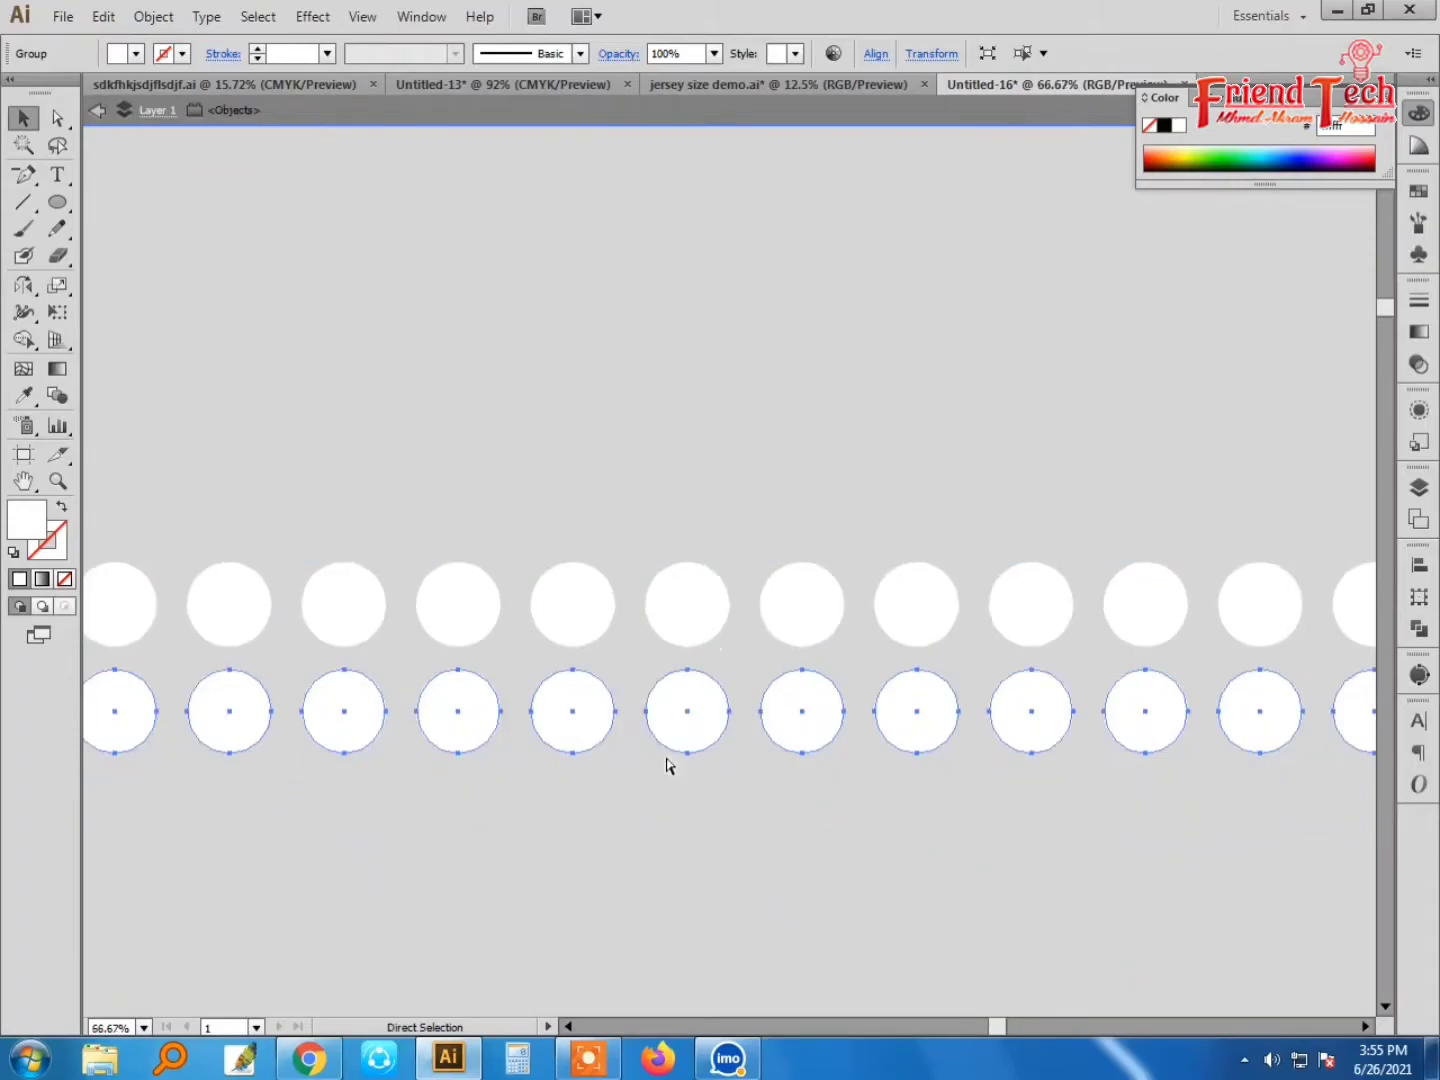
pyautogui.hotkey('ctrl', '-')
pyautogui.hotkey('ctrl', '-')
pyautogui.hotkey('ctrl', '-')
pyautogui.hotkey('ctrl', '-')
pyautogui.hotkey('ctrl', 'd')
pyautogui.hotkey('ctrl', 'd')
pyautogui.hotkey('ctrl', 'd')
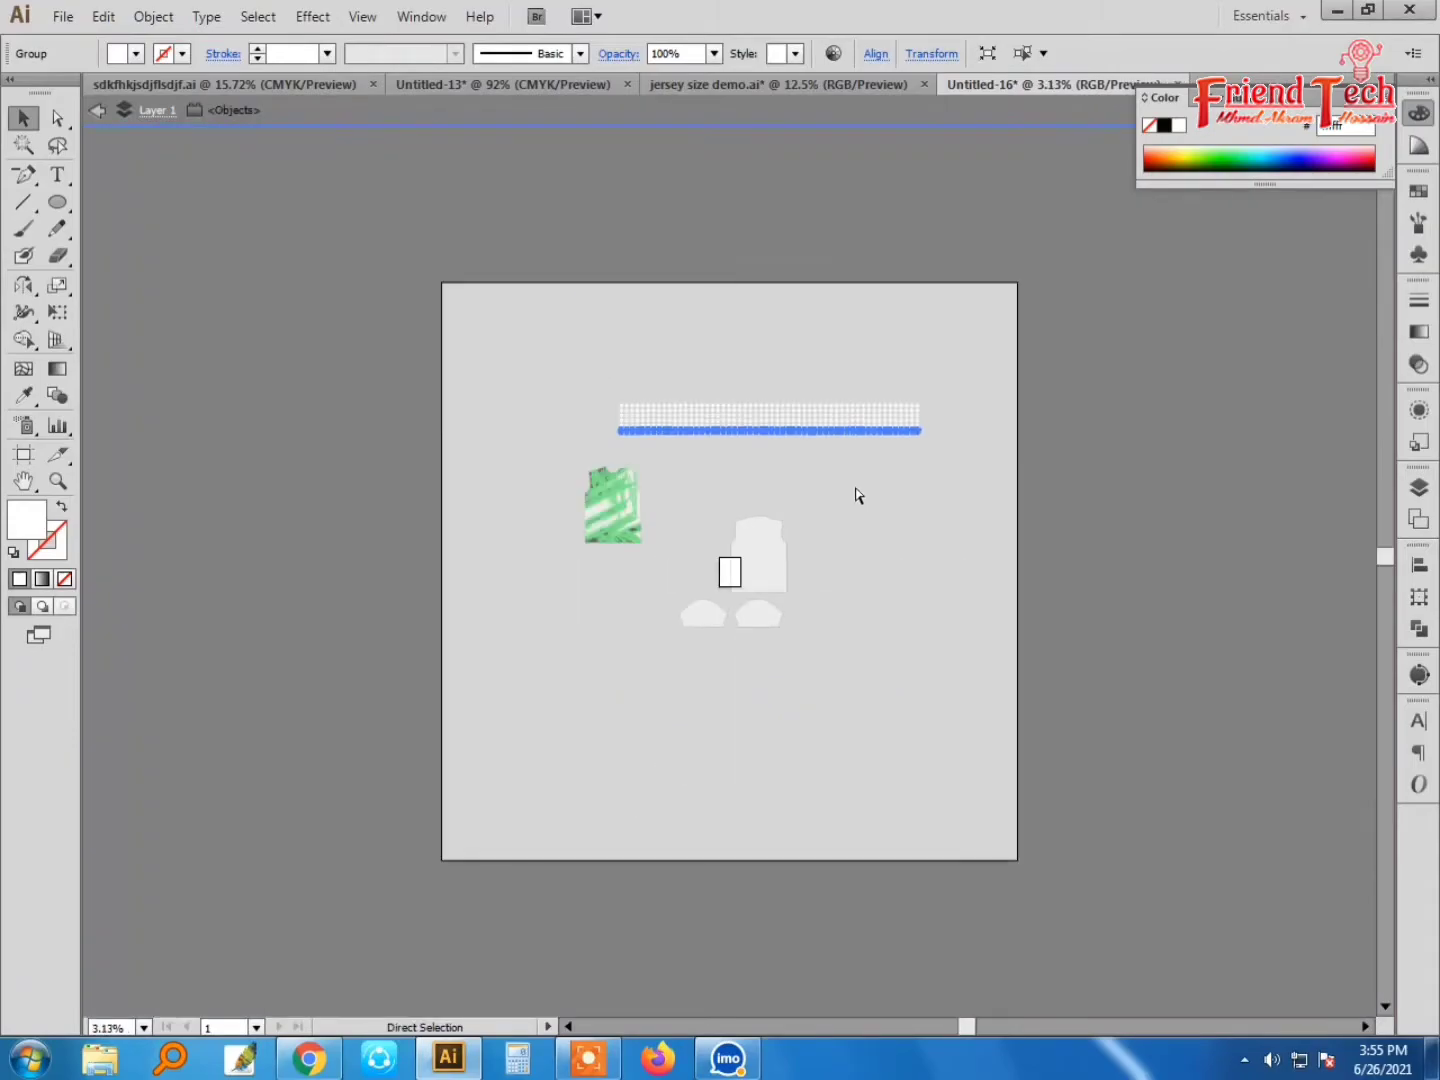
pyautogui.hotkey('ctrl', 'd')
pyautogui.hotkey('ctrl', 'd')
pyautogui.hotkey('ctrl', 'd')
pyautogui.hotkey('ctrl', 'd')
pyautogui.hotkey('ctrl', 'd')
pyautogui.hotkey('ctrl', 'd')
pyautogui.hotkey('ctrl', 'd')
pyautogui.hotkey('ctrl', 'd')
pyautogui.hotkey('ctrl', 'd')
pyautogui.hotkey('ctrl', 'd')
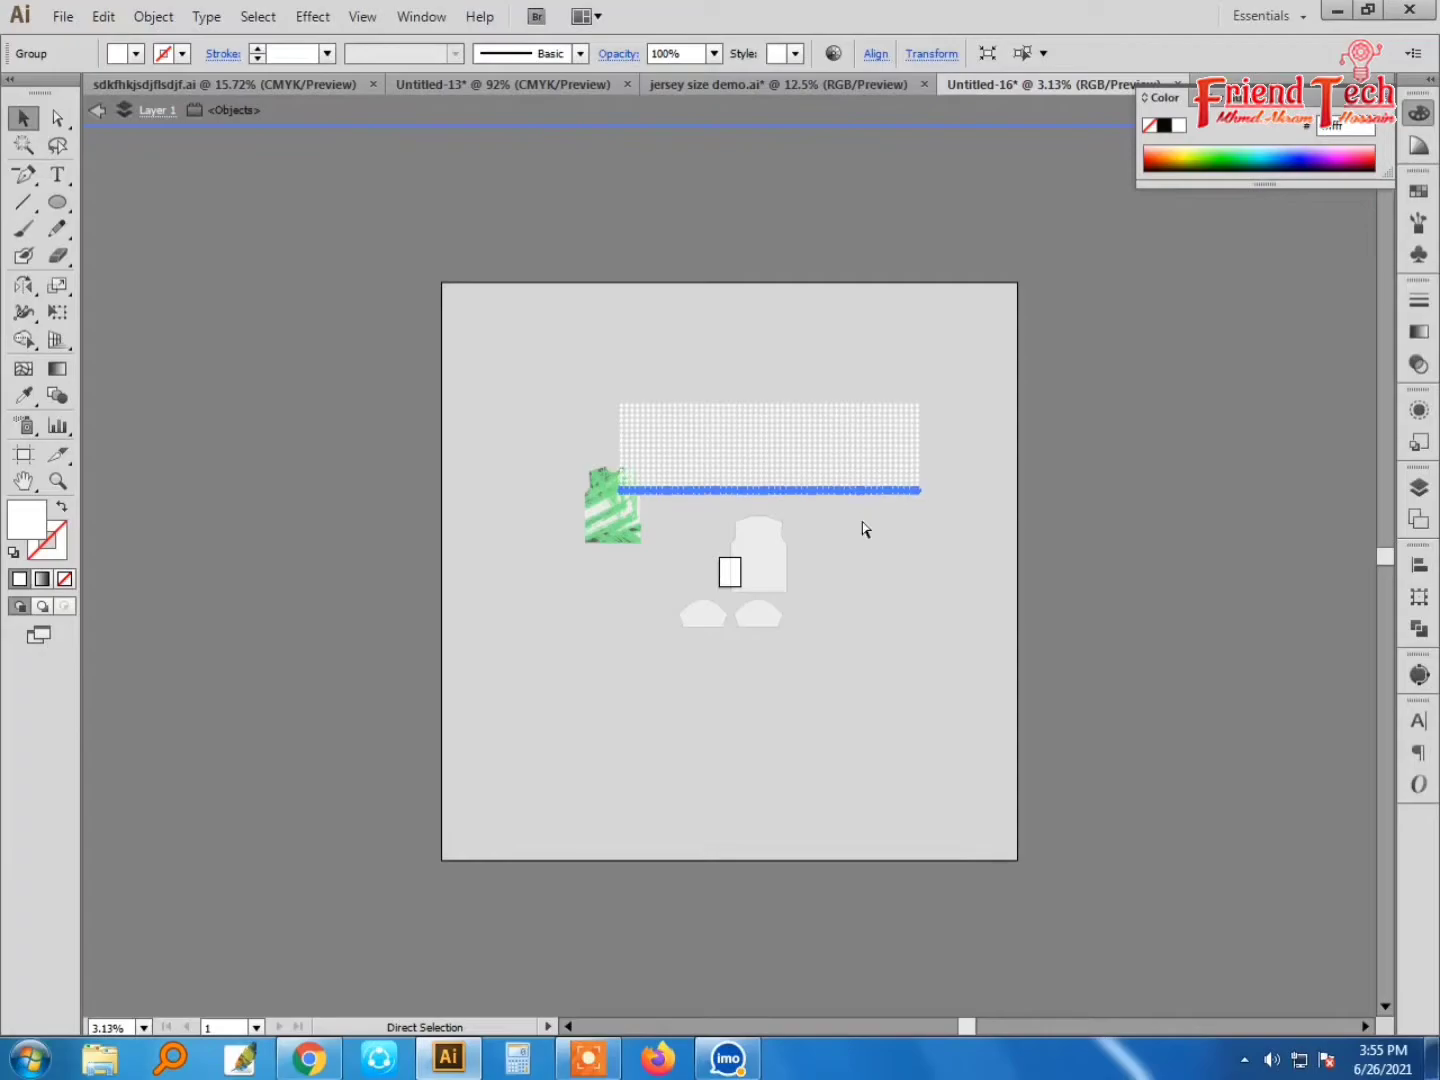
pyautogui.hotkey('ctrl', 'd')
pyautogui.hotkey('ctrl', 'd')
pyautogui.hotkey('ctrl', 'd')
pyautogui.click(859, 544)
pyautogui.moveTo(524, 334); pyautogui.dragTo(808, 630)
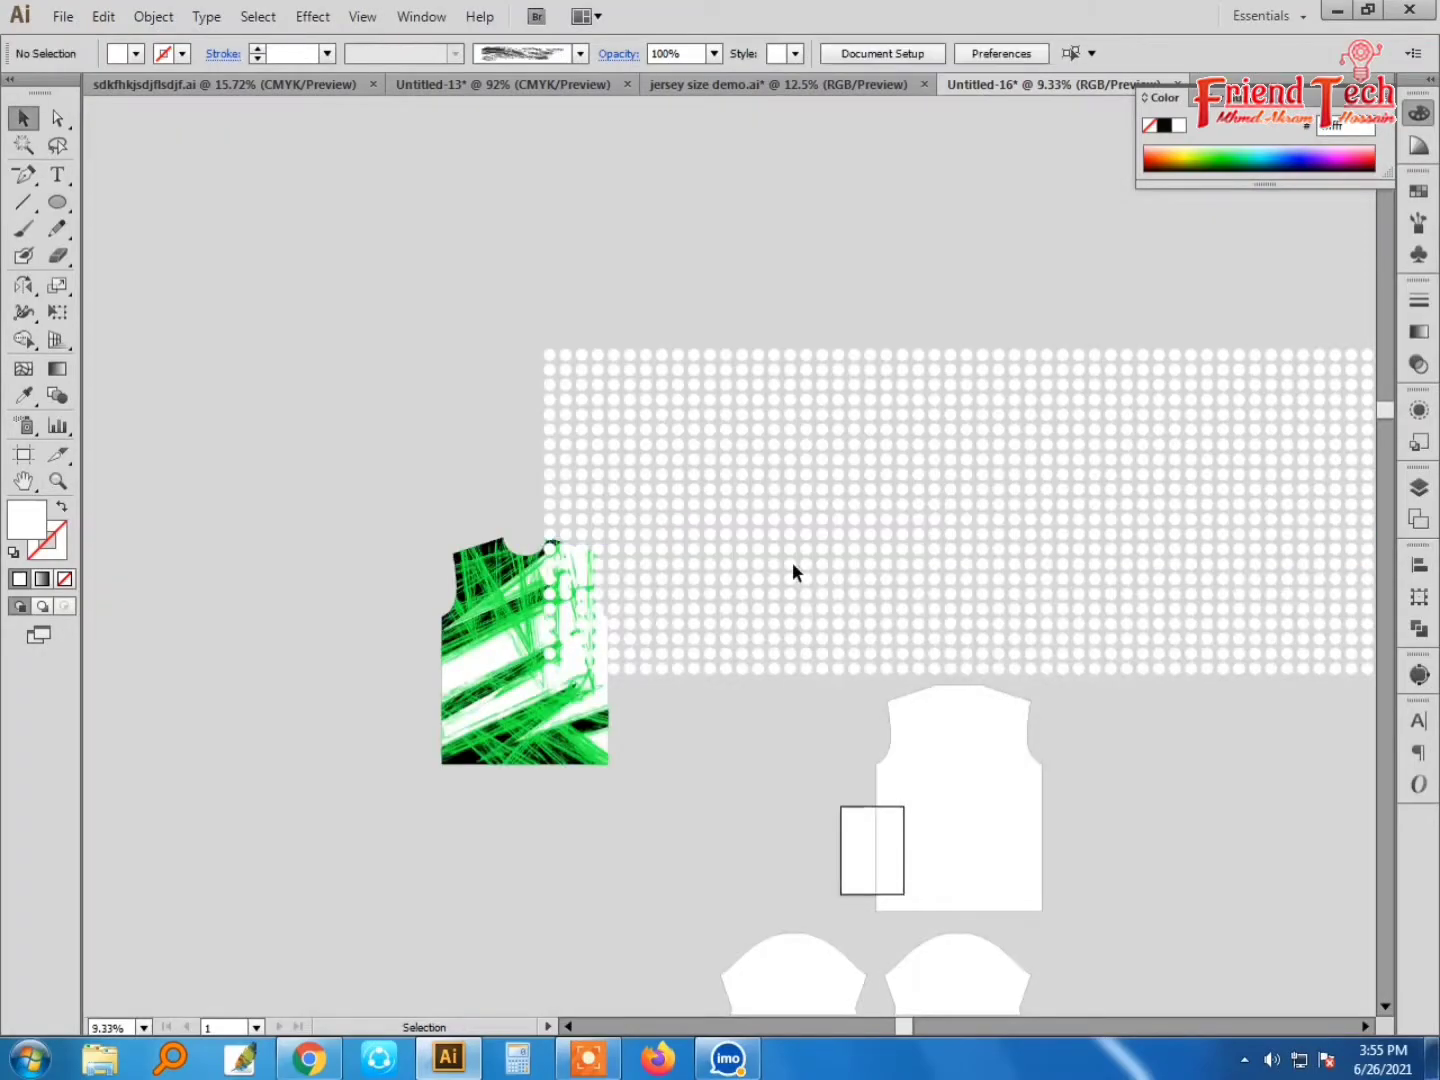
pyautogui.click(792, 572)
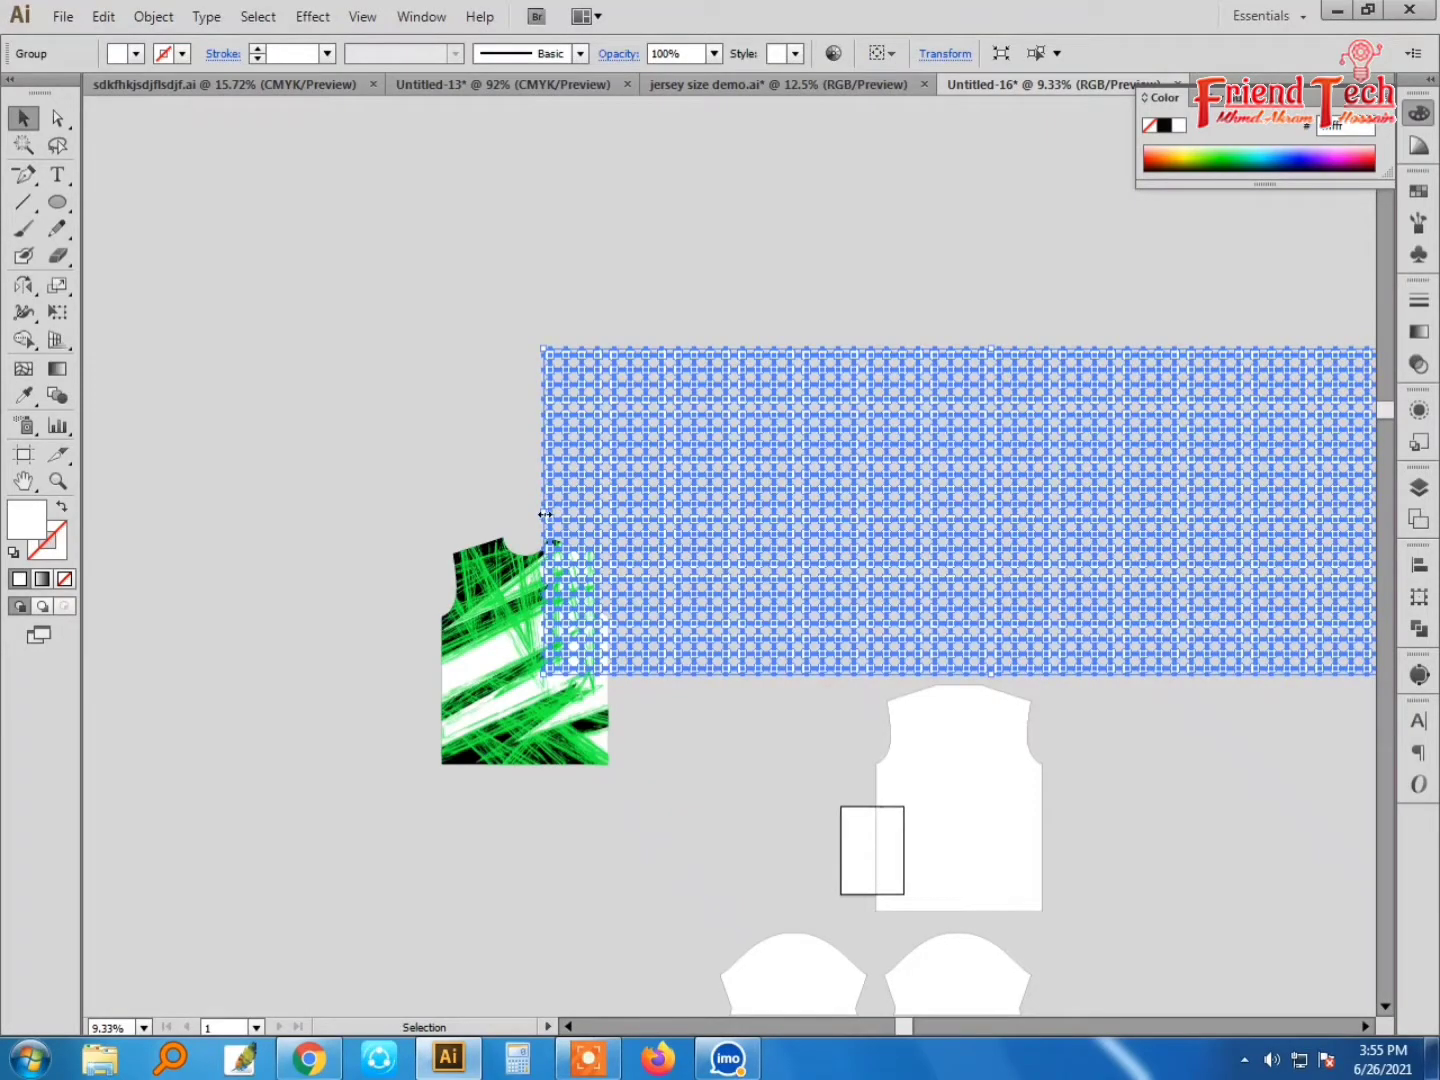
# Step: Shrink the dot grid and move it below the jersey front
pyautogui.moveTo(544, 514); pyautogui.dragTo(814, 512)
pyautogui.moveTo(976, 524); pyautogui.dragTo(573, 809)
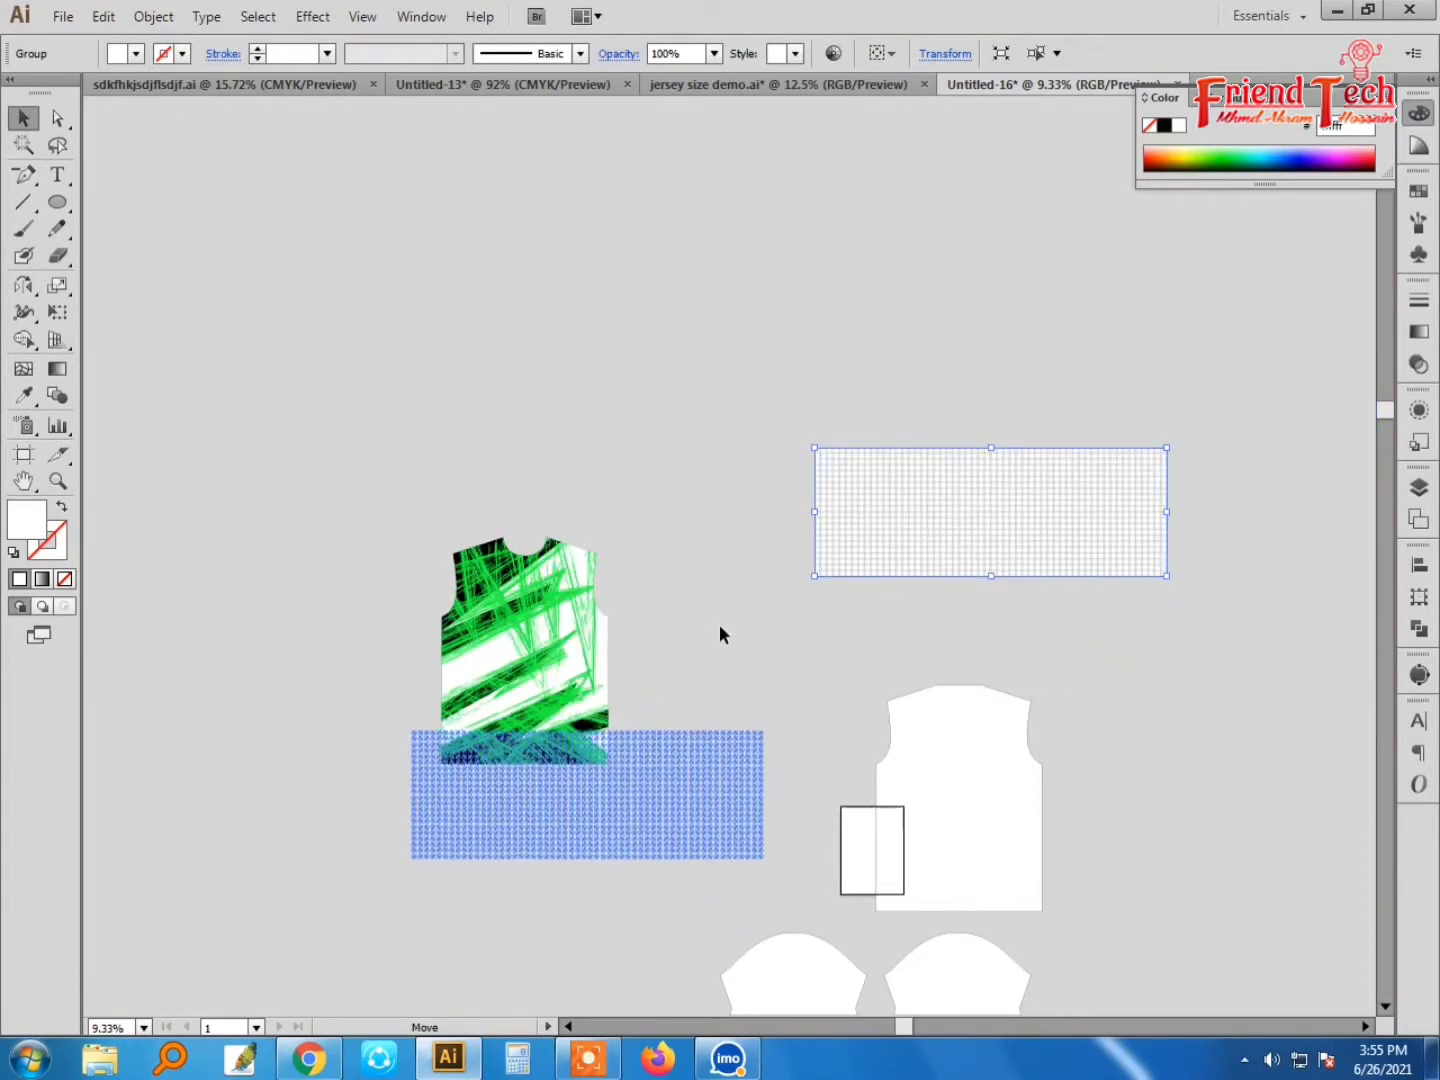
pyautogui.hotkey('ctrl', 'shift', 'a')
pyautogui.press('z')
pyautogui.moveTo(446, 619); pyautogui.dragTo(703, 813)
pyautogui.click(862, 661)
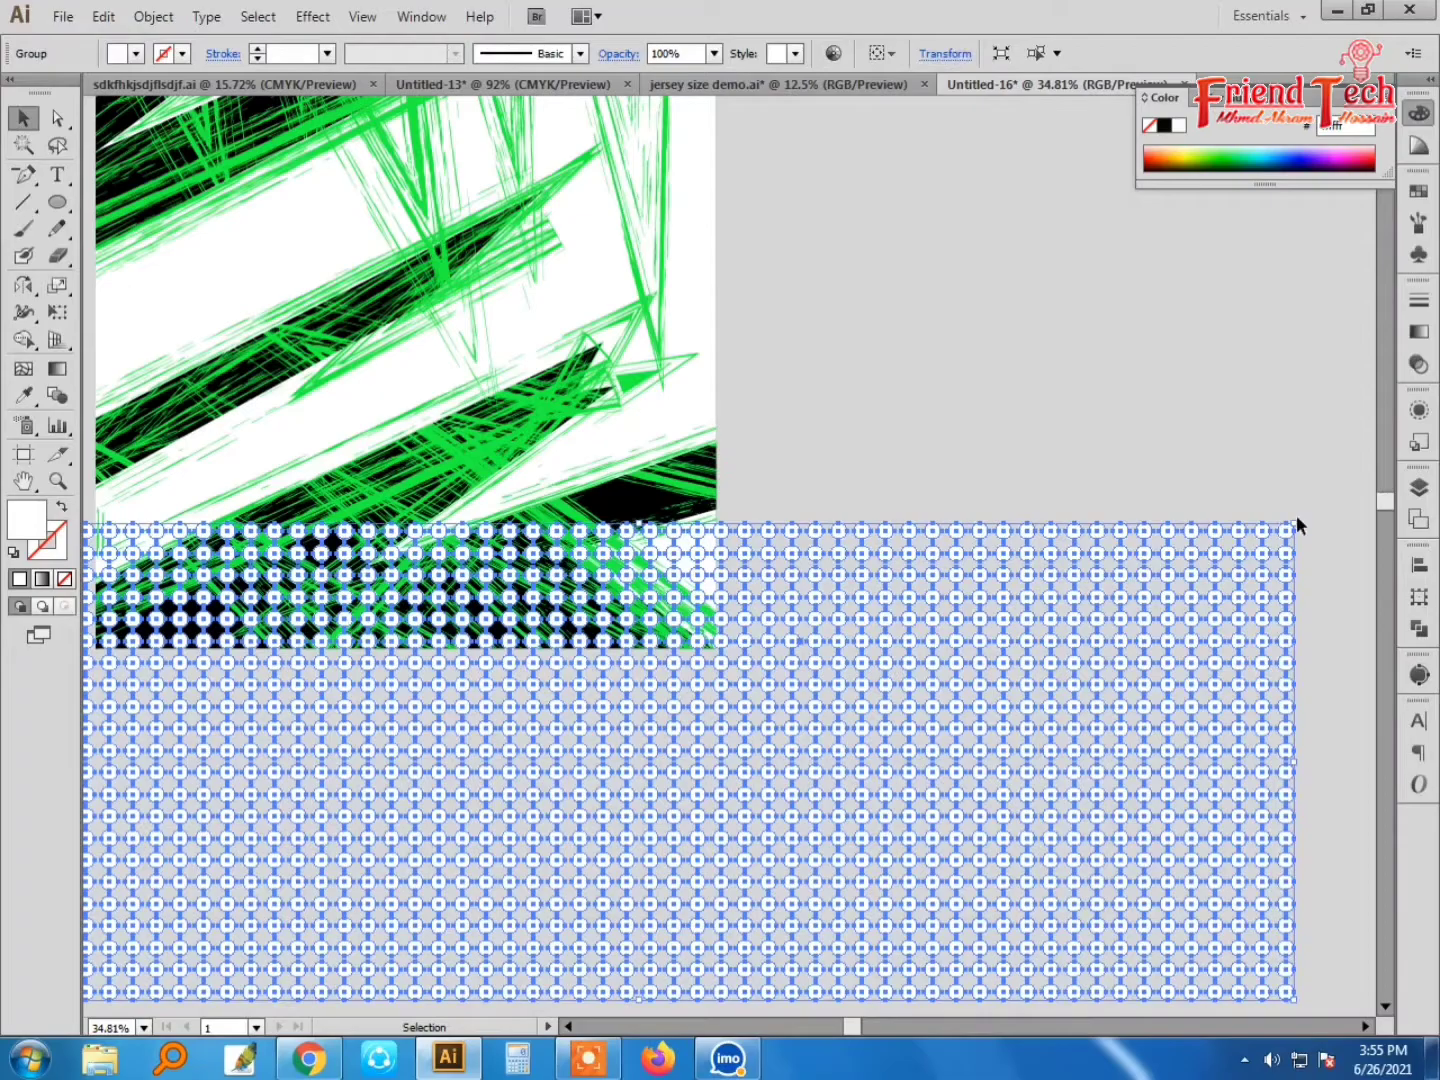
# Step: Rotate, rescale and move the dot grid diagonally onto the jersey, undoing the last two changes
pyautogui.moveTo(1296, 515)
pyautogui.mouseDown()
pyautogui.moveTo(1155, 247)
pyautogui.moveTo(1064, 195)
pyautogui.mouseUp()
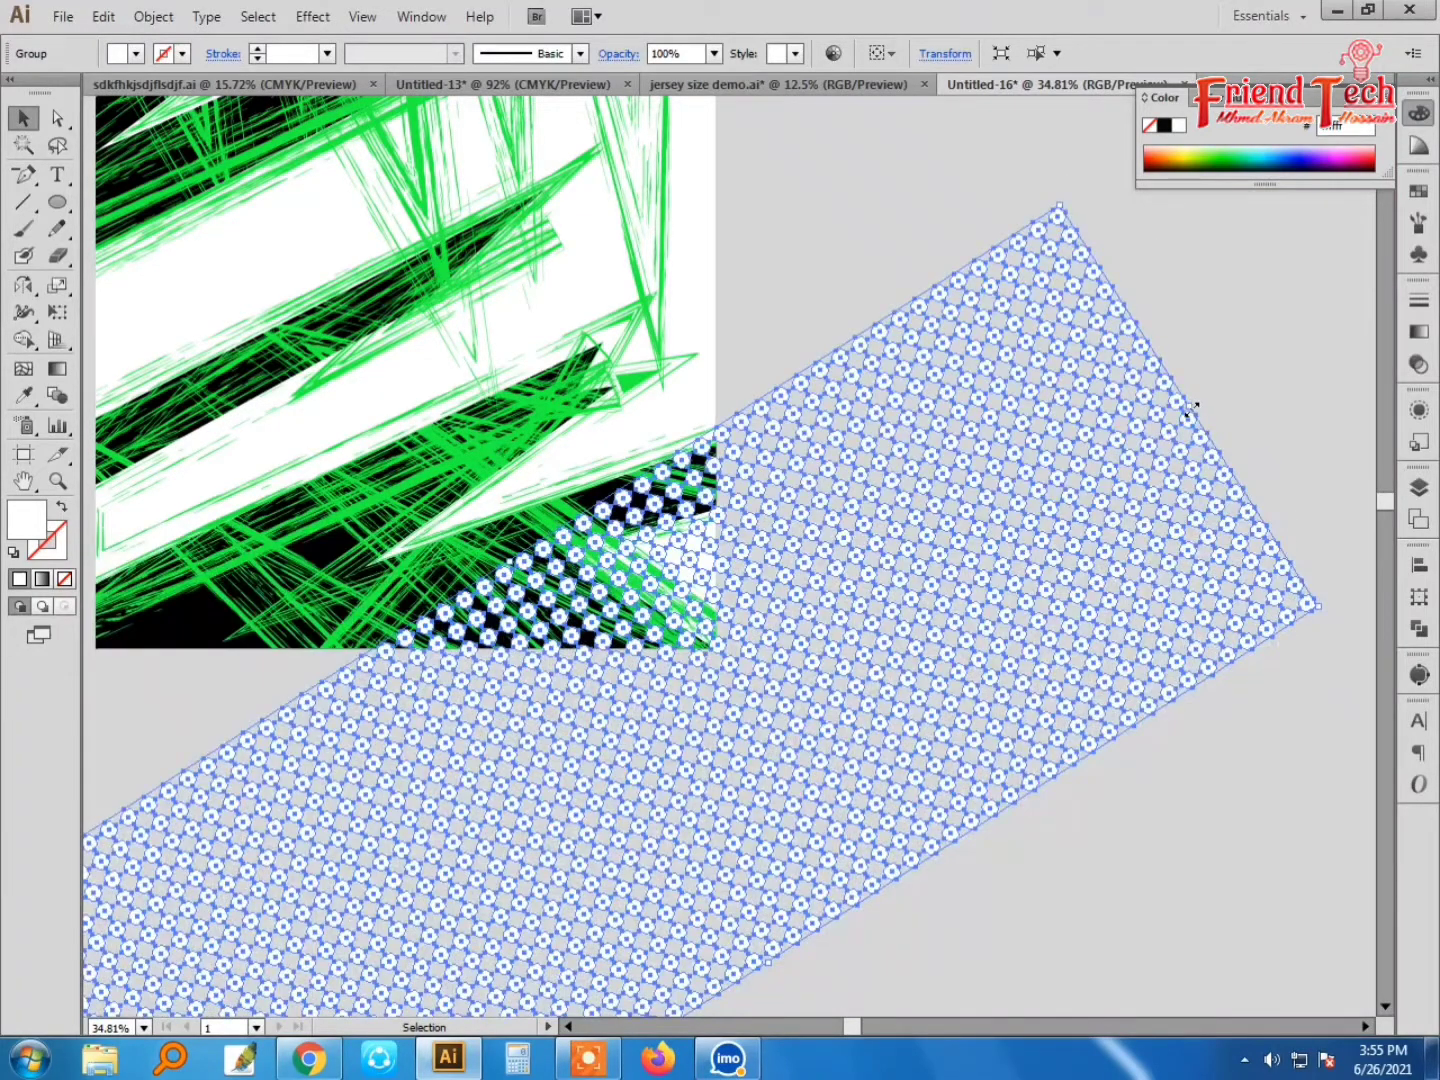
pyautogui.moveTo(1193, 409); pyautogui.dragTo(951, 571)
pyautogui.moveTo(904, 656); pyautogui.dragTo(814, 450)
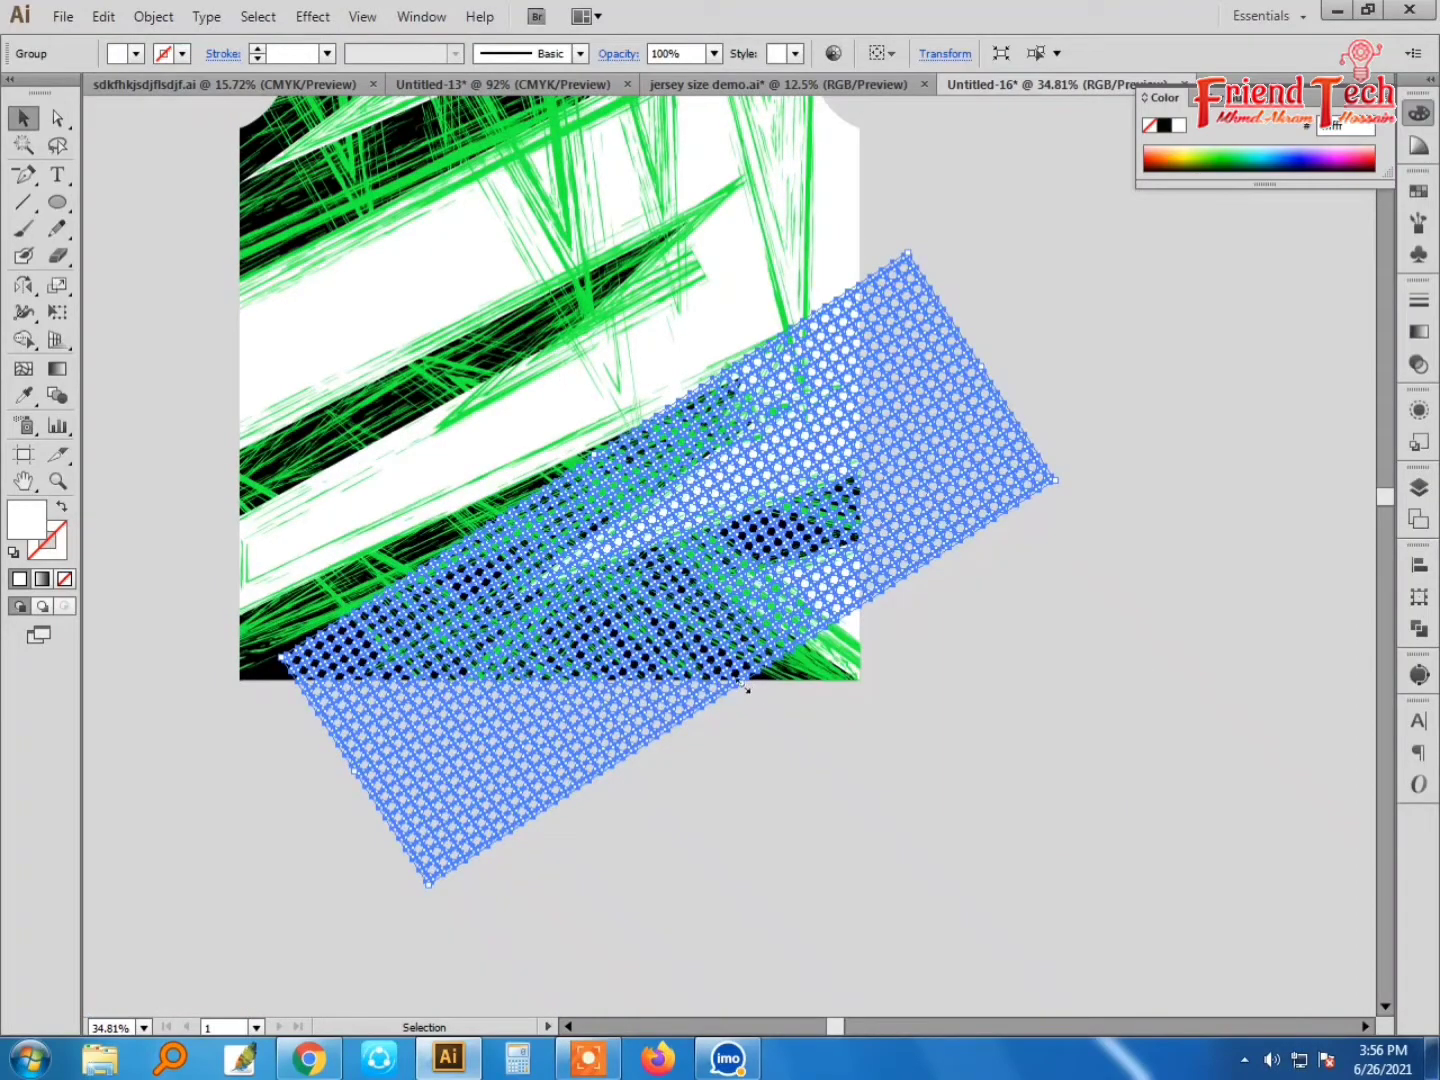
pyautogui.moveTo(745, 688); pyautogui.dragTo(790, 755)
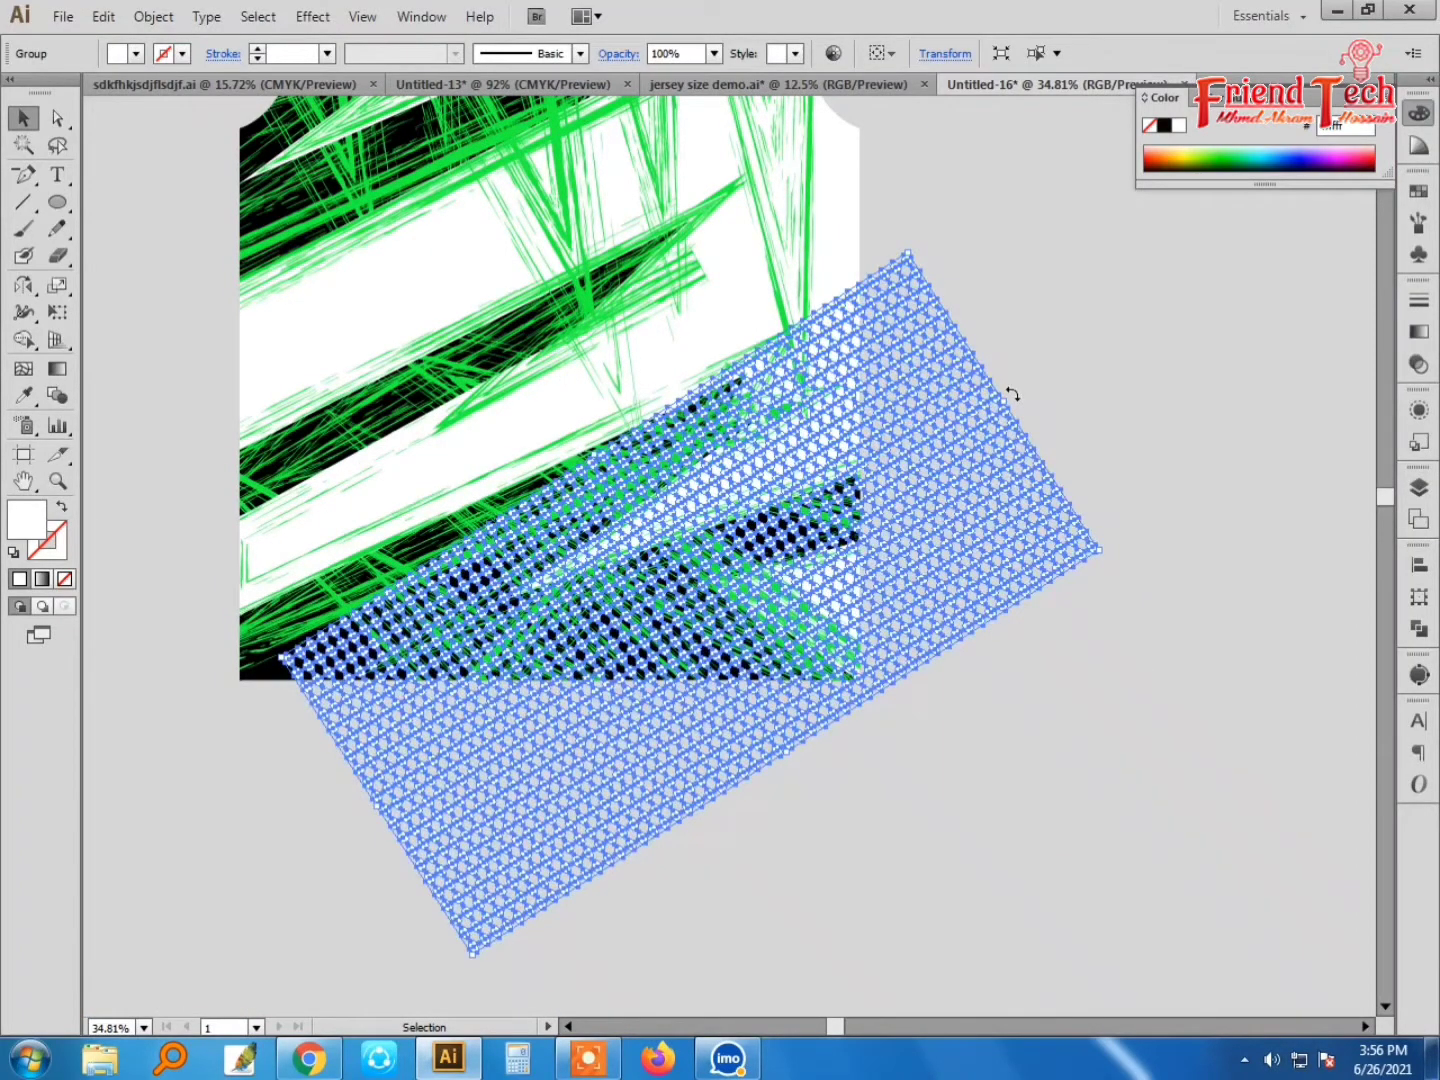
pyautogui.moveTo(1013, 395)
pyautogui.mouseDown()
pyautogui.moveTo(931, 466)
pyautogui.moveTo(951, 505)
pyautogui.mouseUp()
pyautogui.click(1035, 668)
pyautogui.moveTo(990, 617); pyautogui.dragTo(1042, 656)
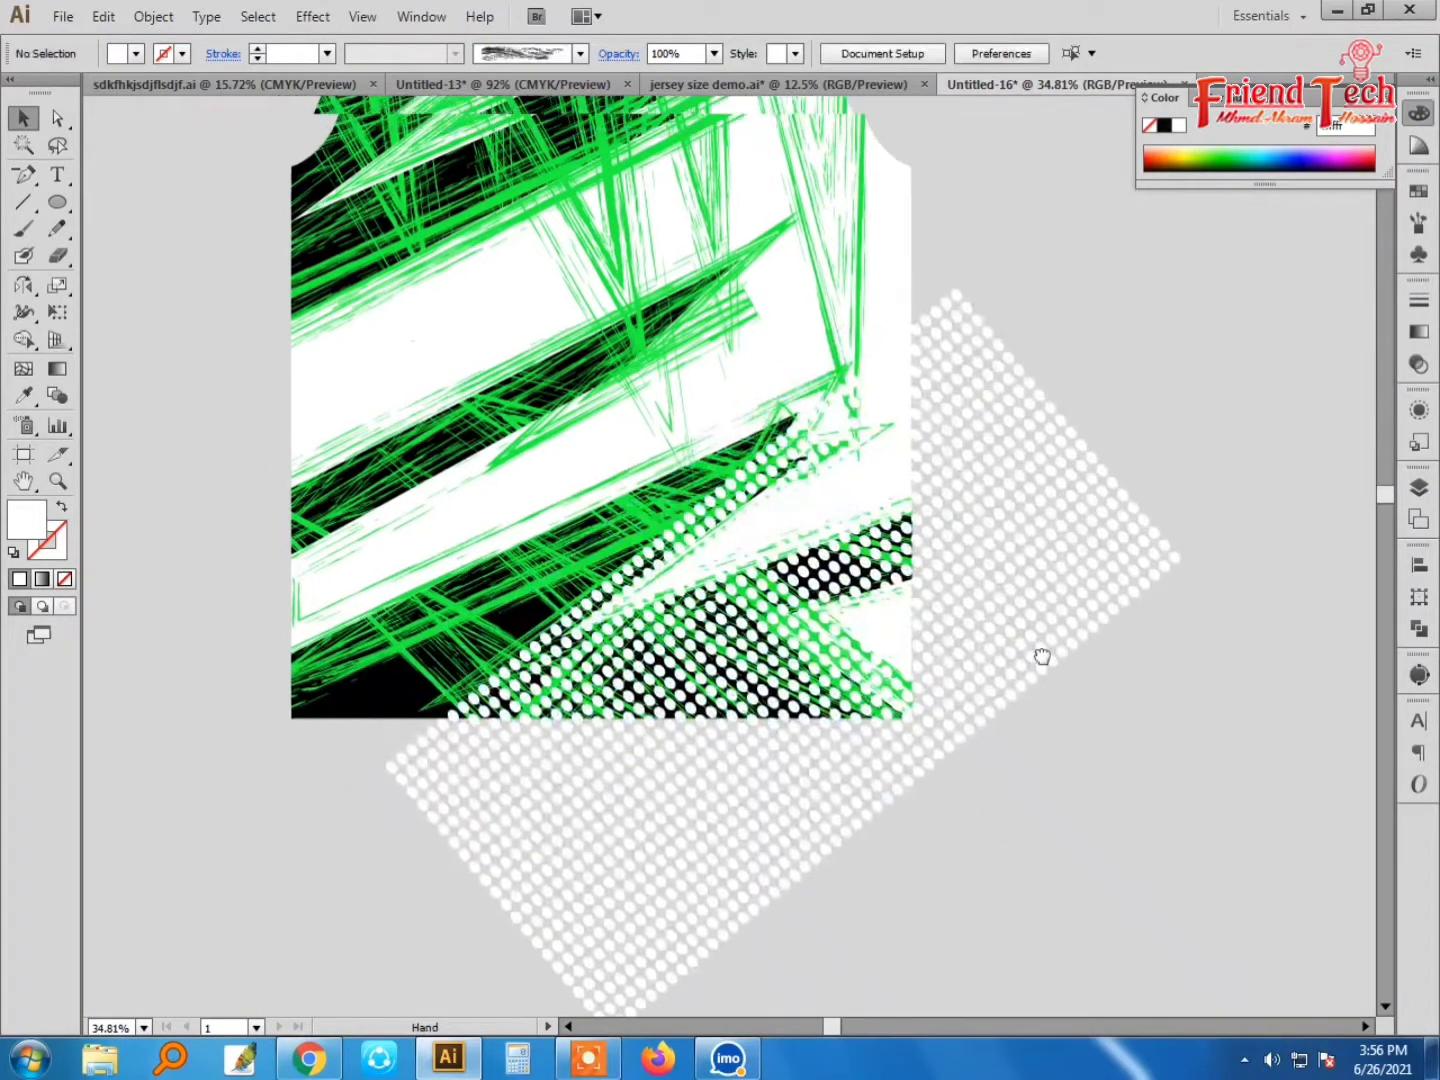
pyautogui.click(1042, 656)
pyautogui.hotkey('ctrl', 'z')
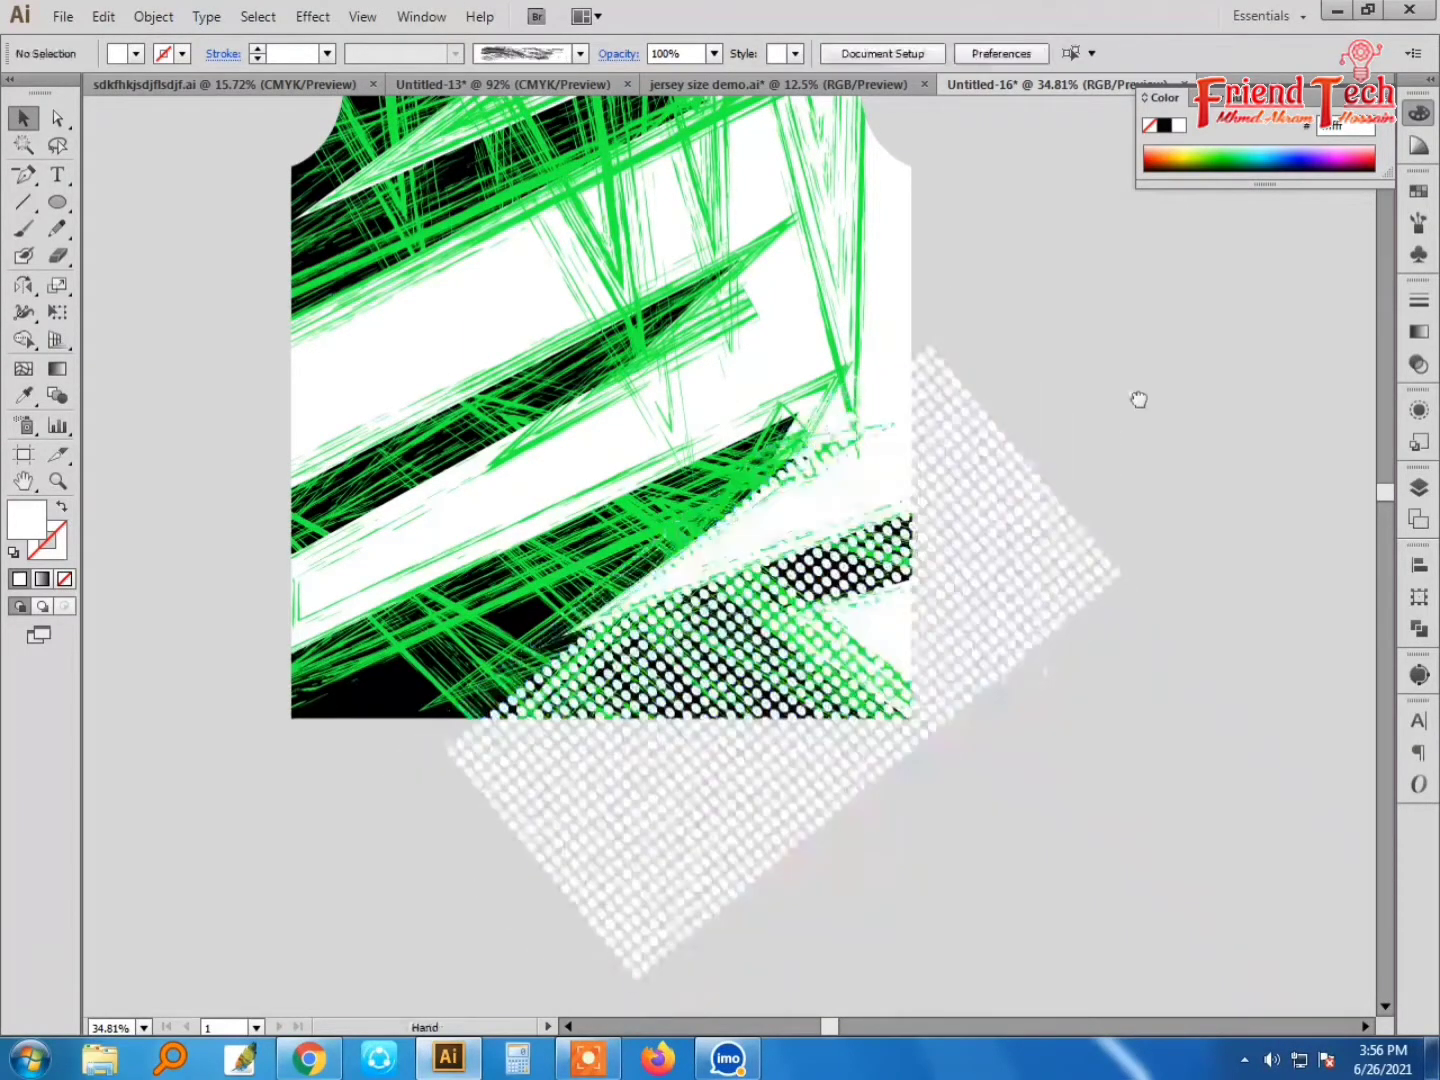
pyautogui.hotkey('ctrl', 'z')
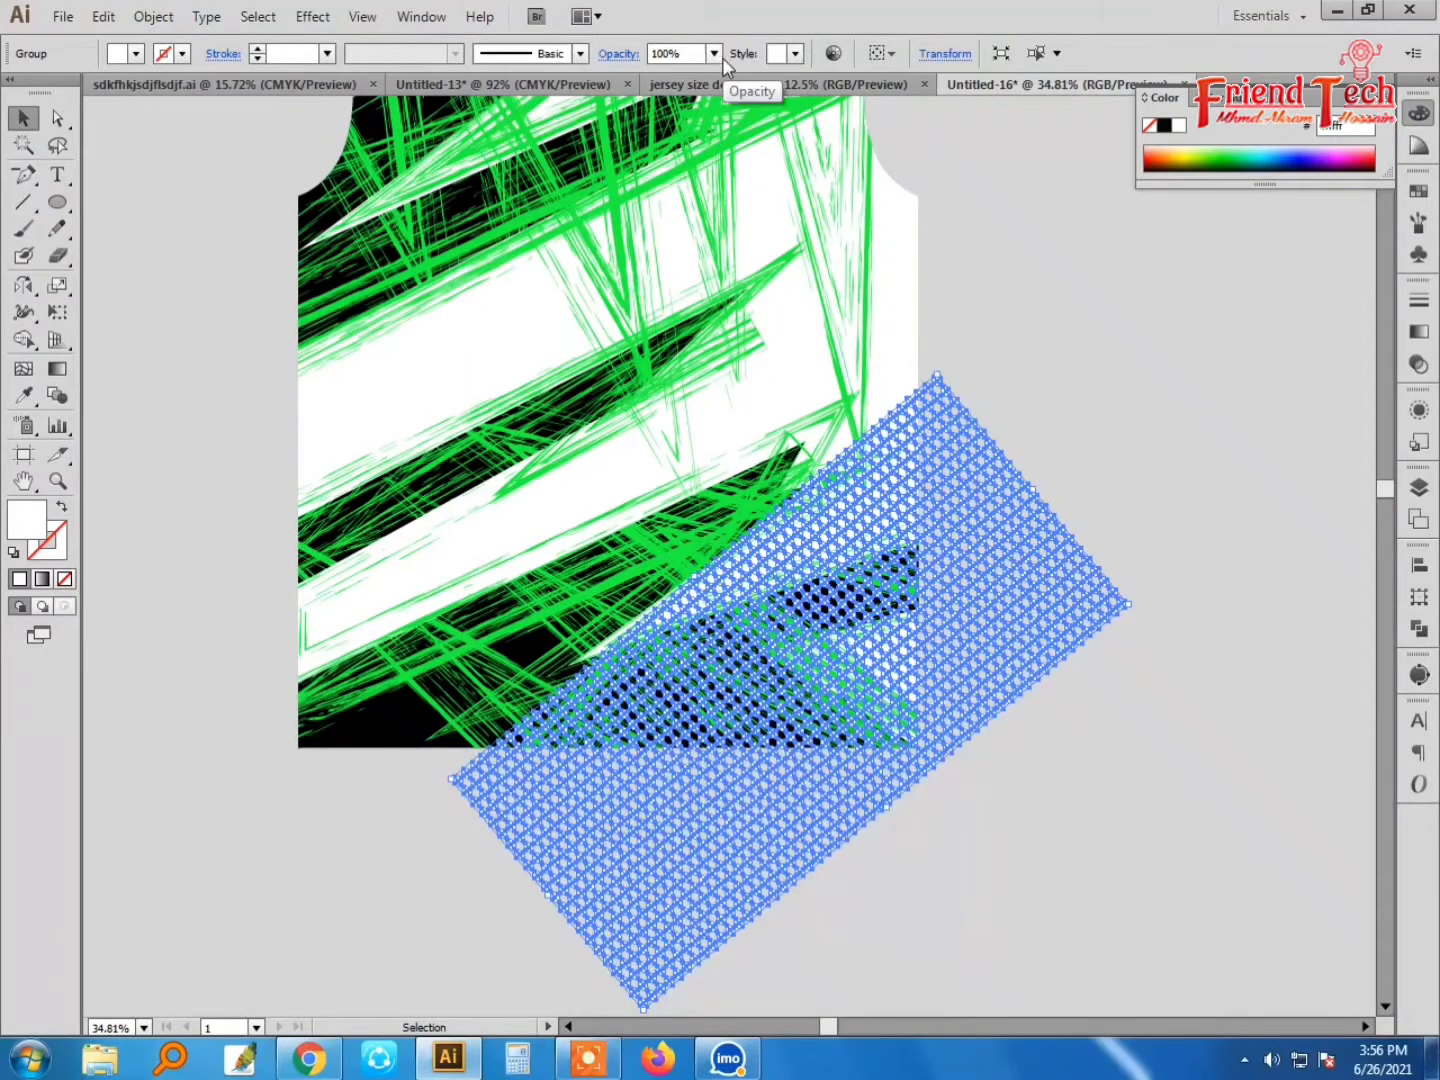
# Step: Lower the dot grid's opacity until it is nearly invisible
pyautogui.click(715, 53)
pyautogui.click(733, 146)
pyautogui.click(1075, 337)
pyautogui.click(1039, 499)
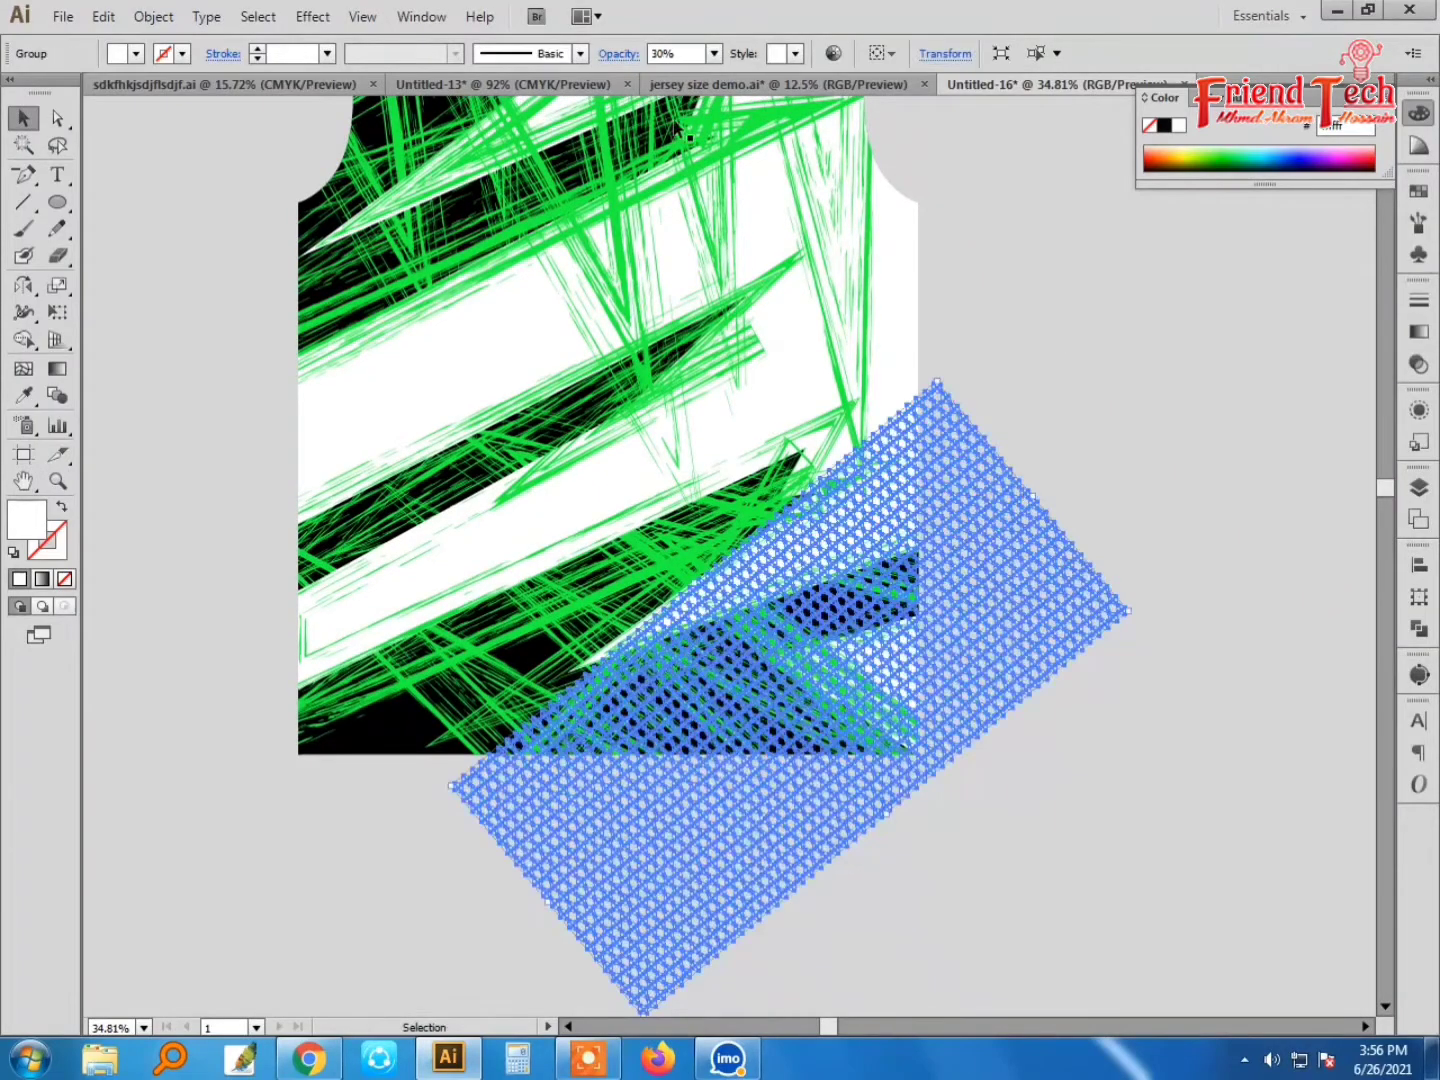
pyautogui.click(715, 53)
pyautogui.click(735, 97)
pyautogui.click(1035, 342)
pyautogui.moveTo(1035, 342); pyautogui.dragTo(1040, 353)
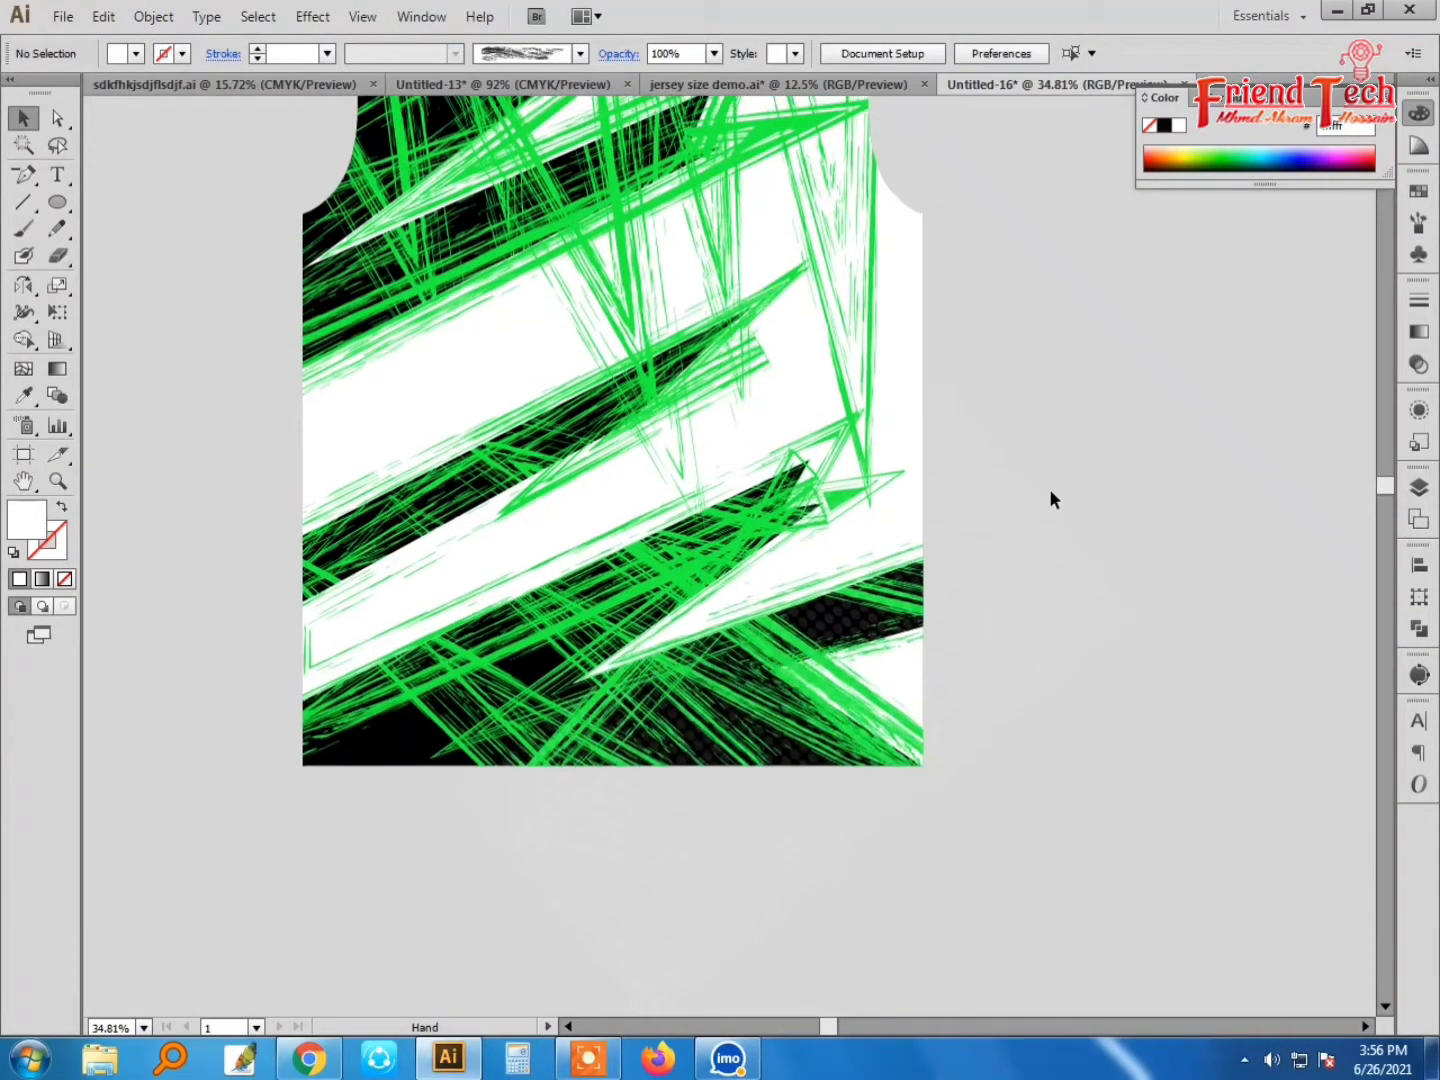
pyautogui.click(1023, 547)
# Step: Fill the dot grid dark green from the Swatches panel and raise its opacity to 30%
pyautogui.click(1418, 190)
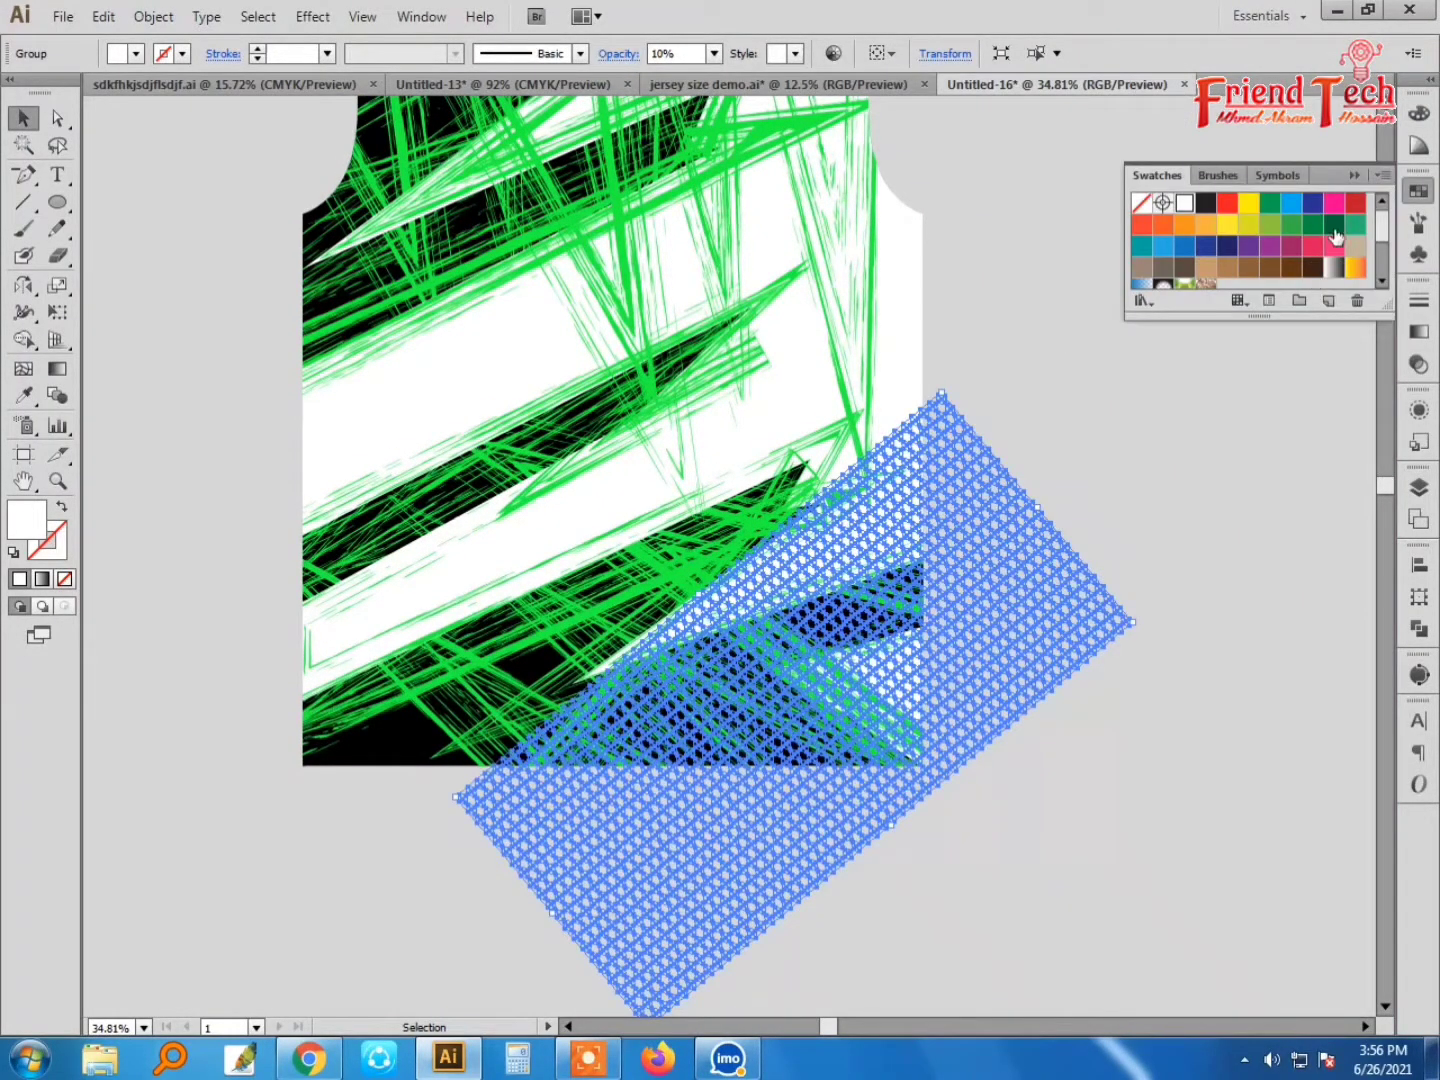
pyautogui.click(1334, 229)
pyautogui.click(1029, 397)
pyautogui.click(1003, 557)
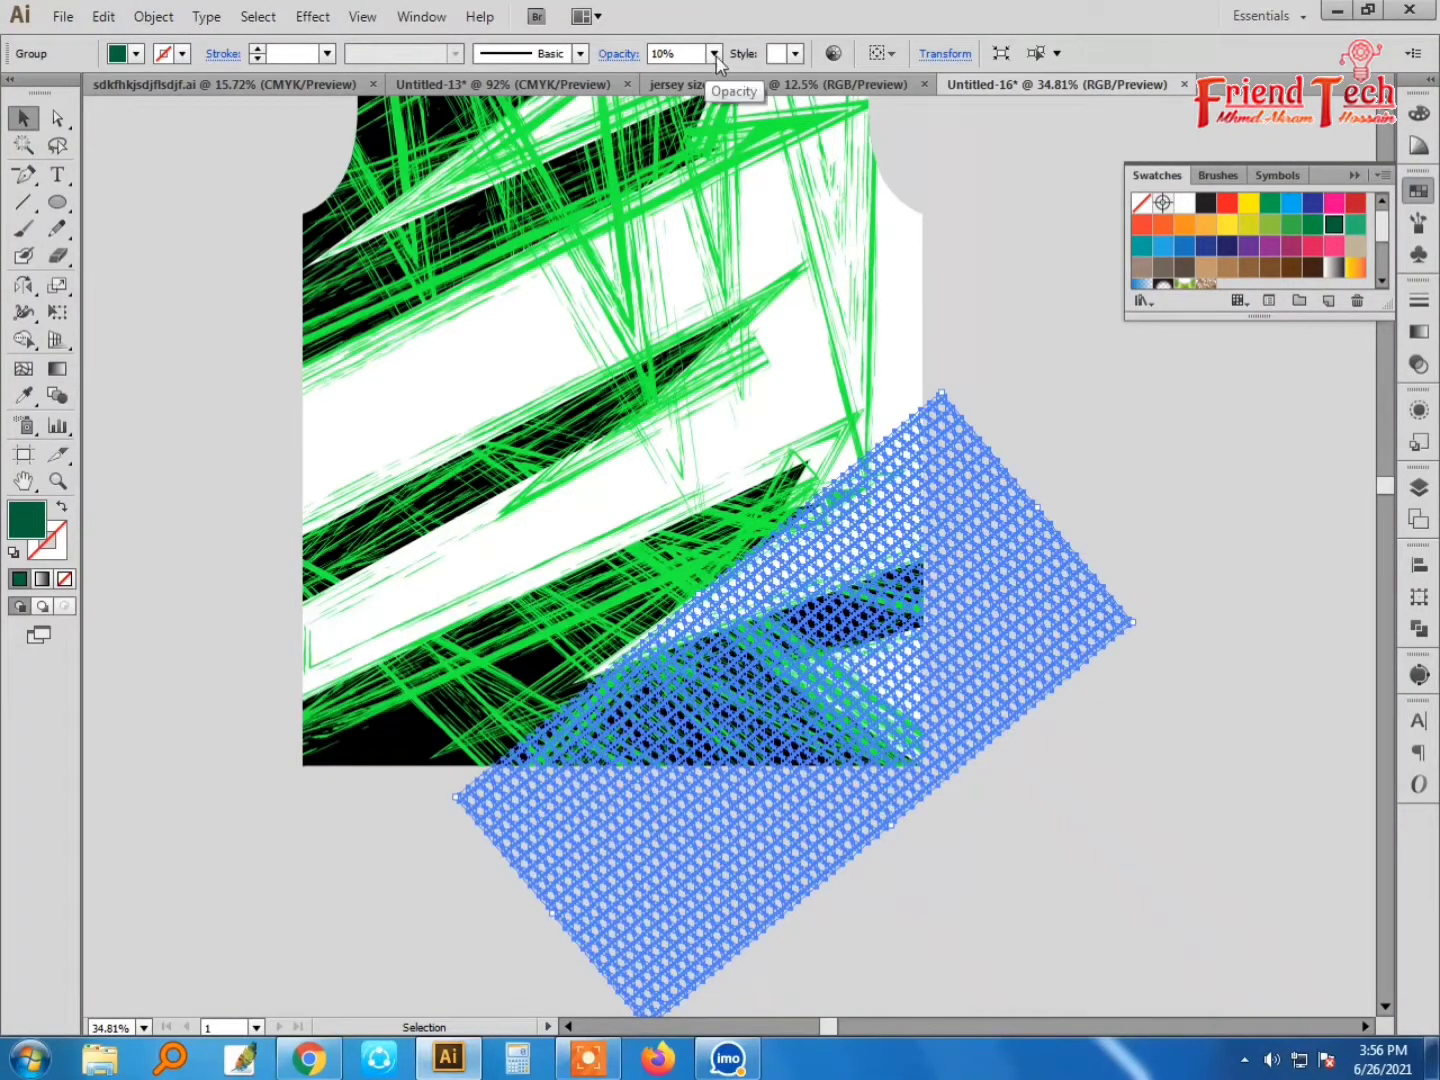
pyautogui.click(715, 56)
pyautogui.click(739, 170)
pyautogui.click(986, 291)
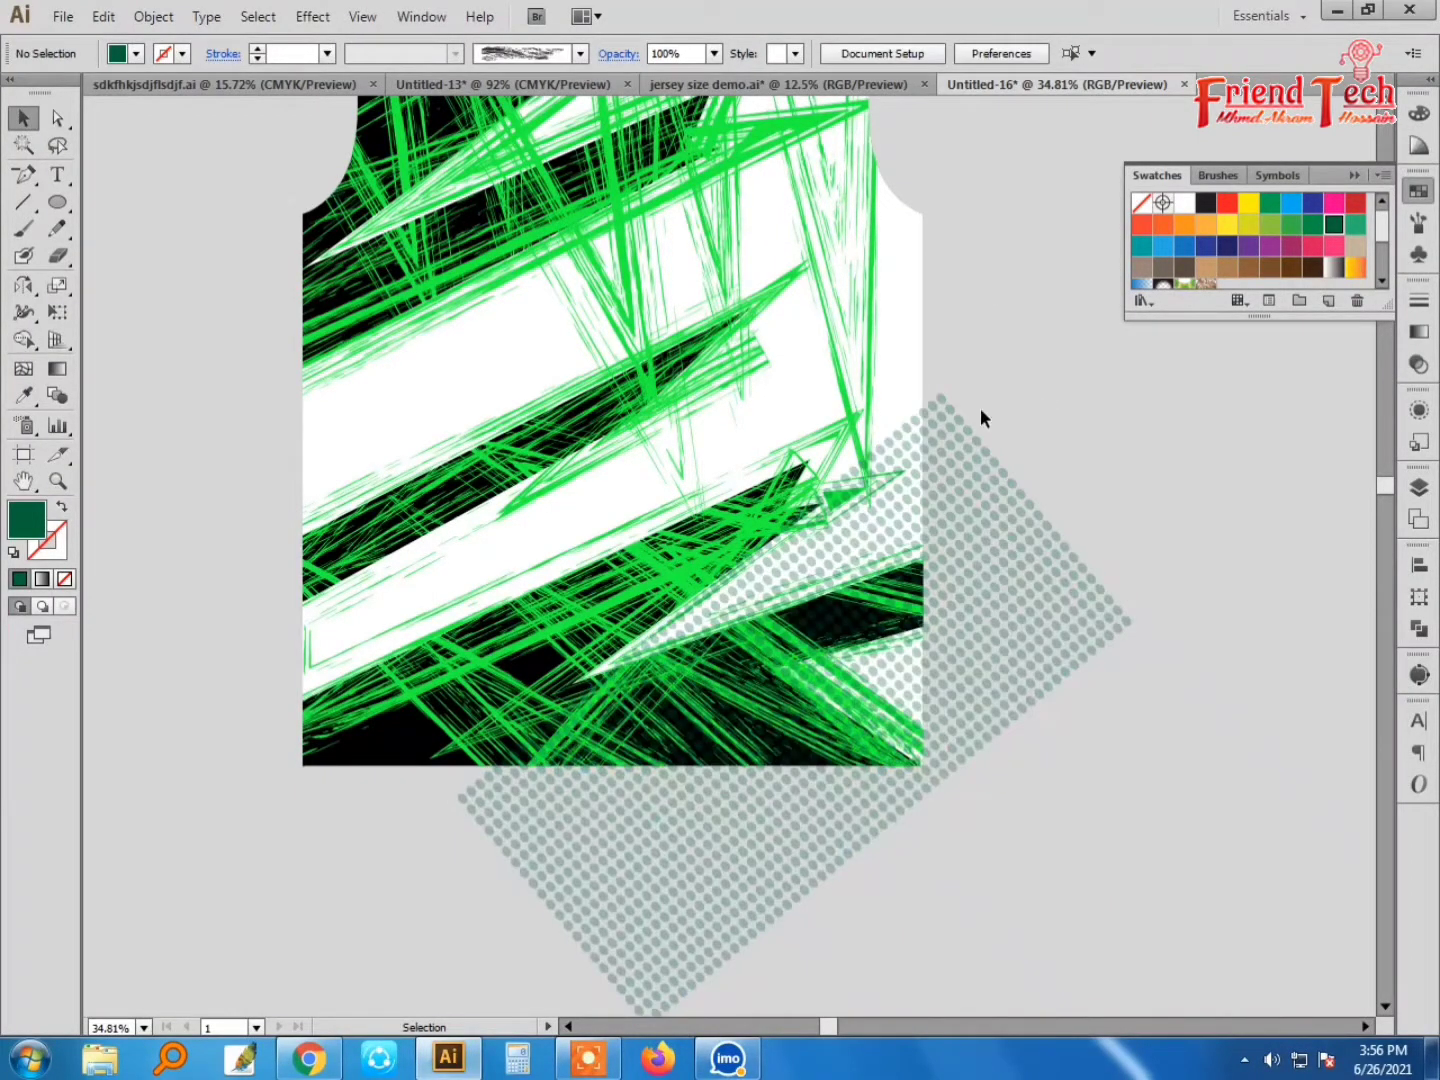
pyautogui.click(972, 492)
# Step: Delete the dot grid, restore it with undo, and select the jersey outline path
pyautogui.press('Delete')
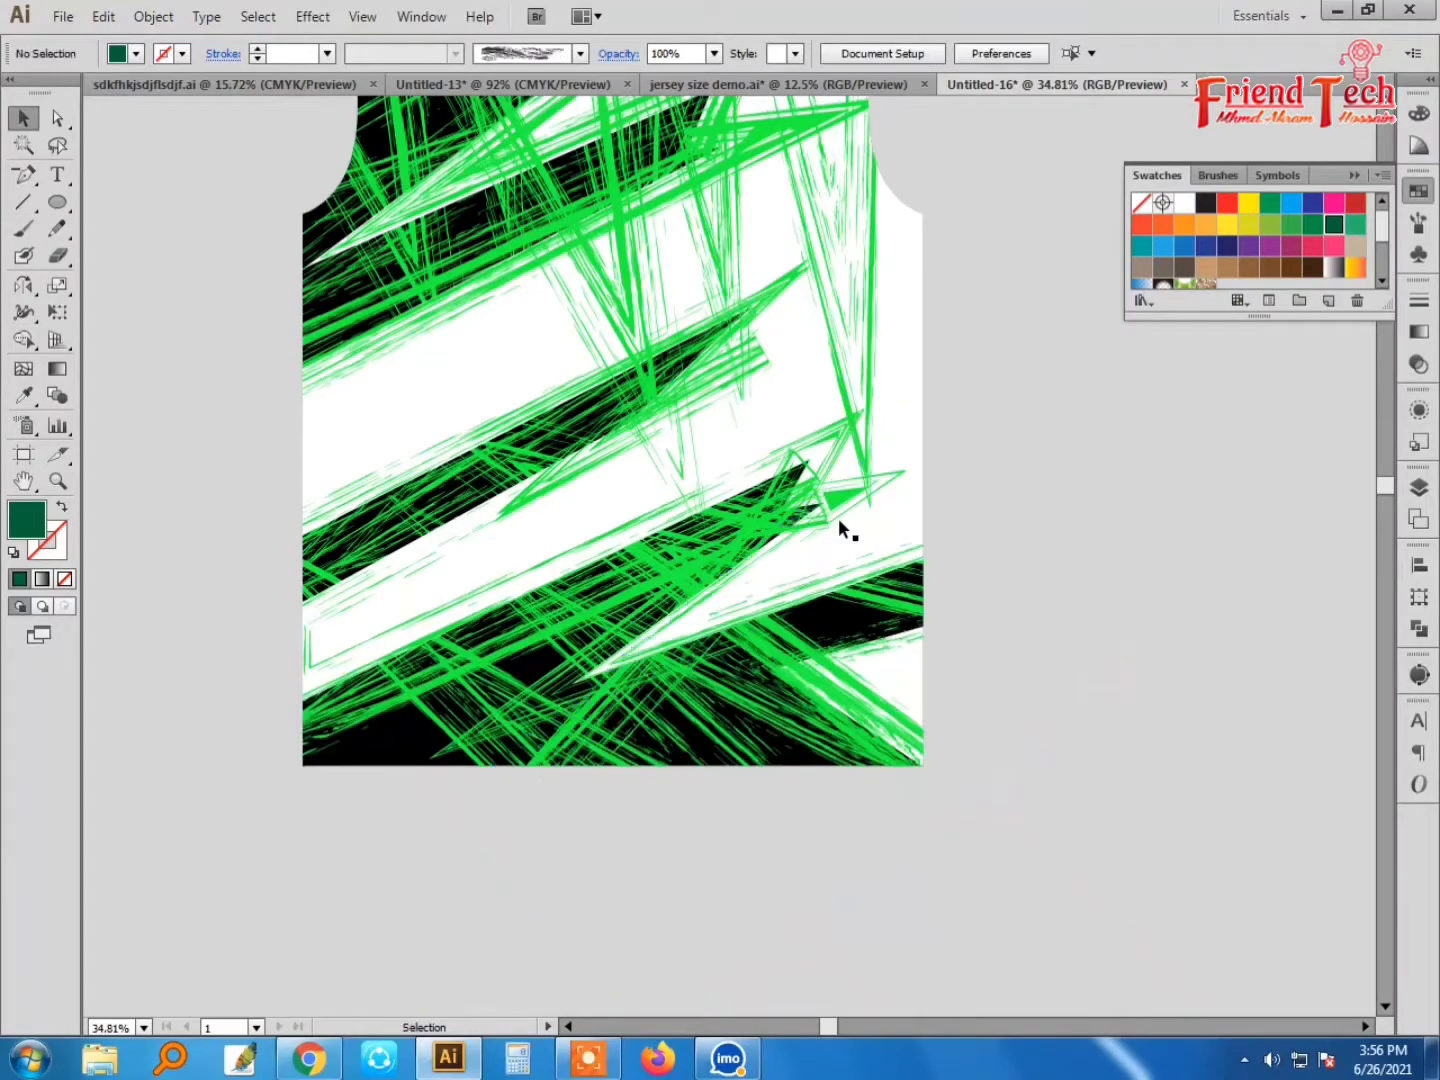
pyautogui.doubleClick(839, 518)
pyautogui.click(914, 544)
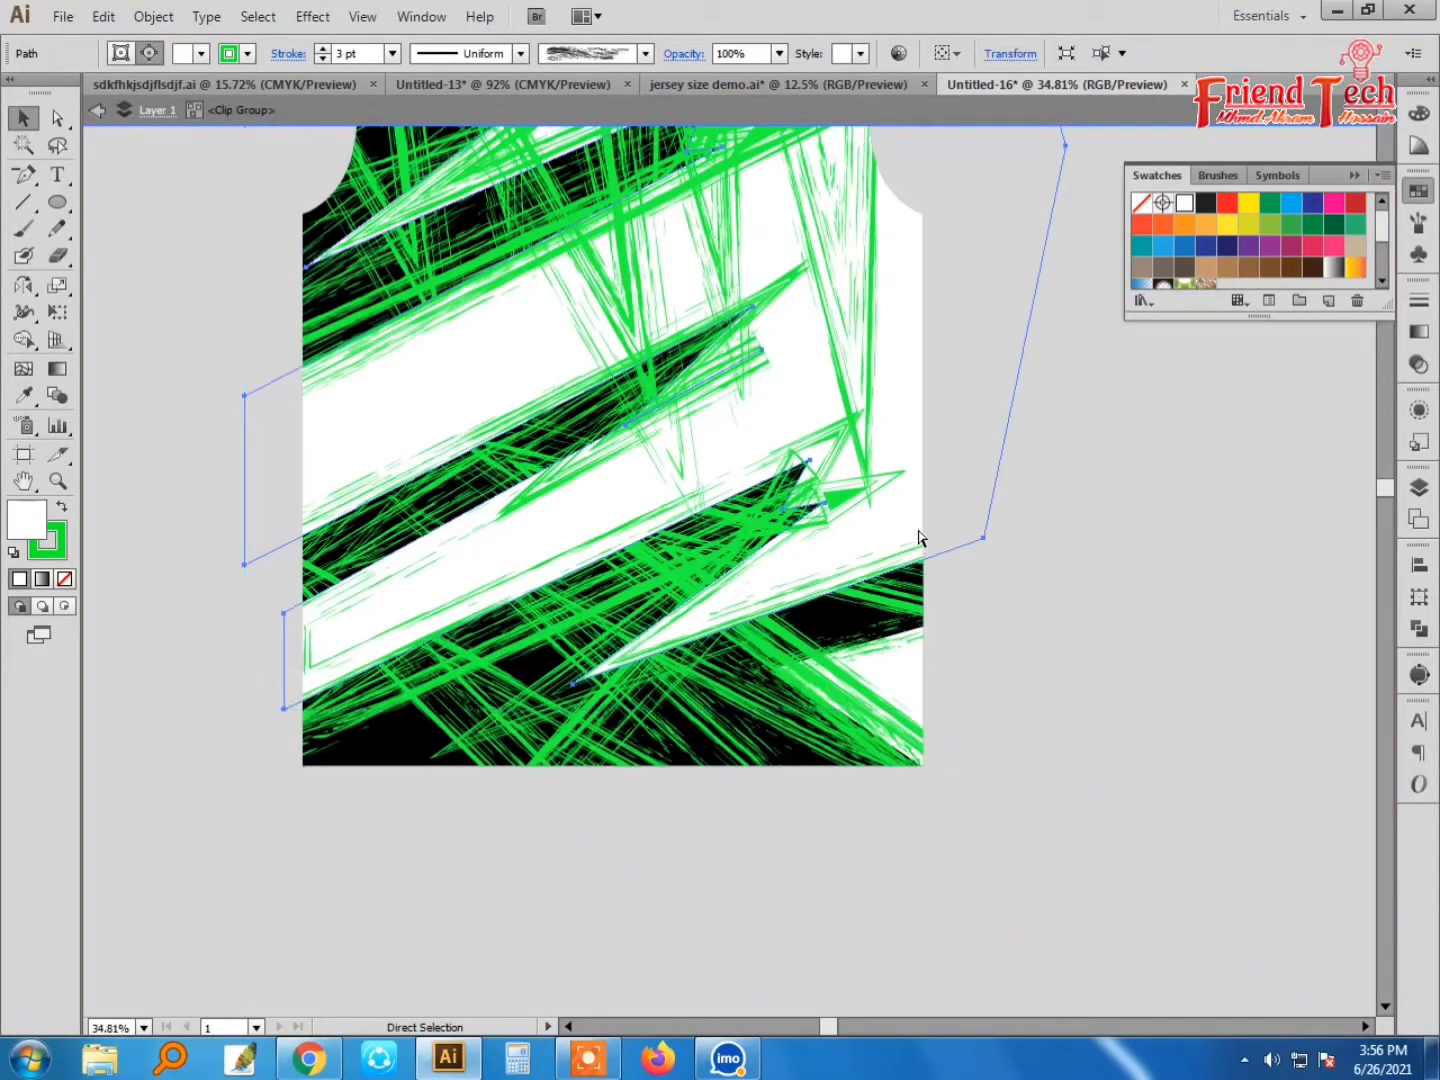
pyautogui.hotkey('ctrl', 'z')
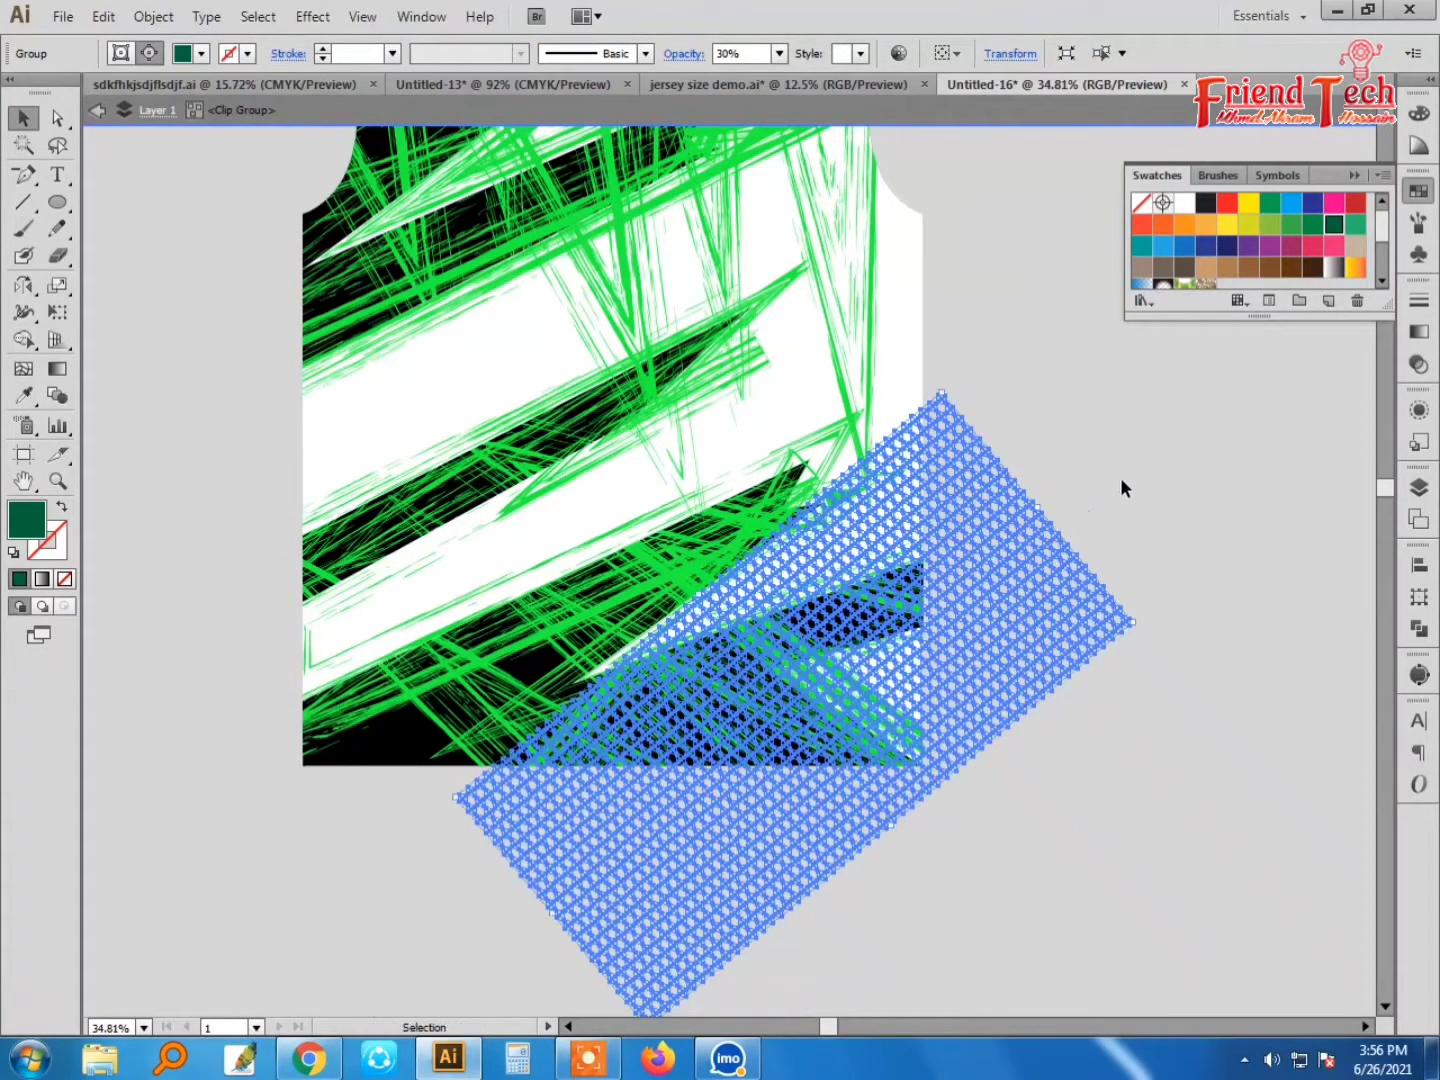
pyautogui.press('Delete')
pyautogui.click(914, 626)
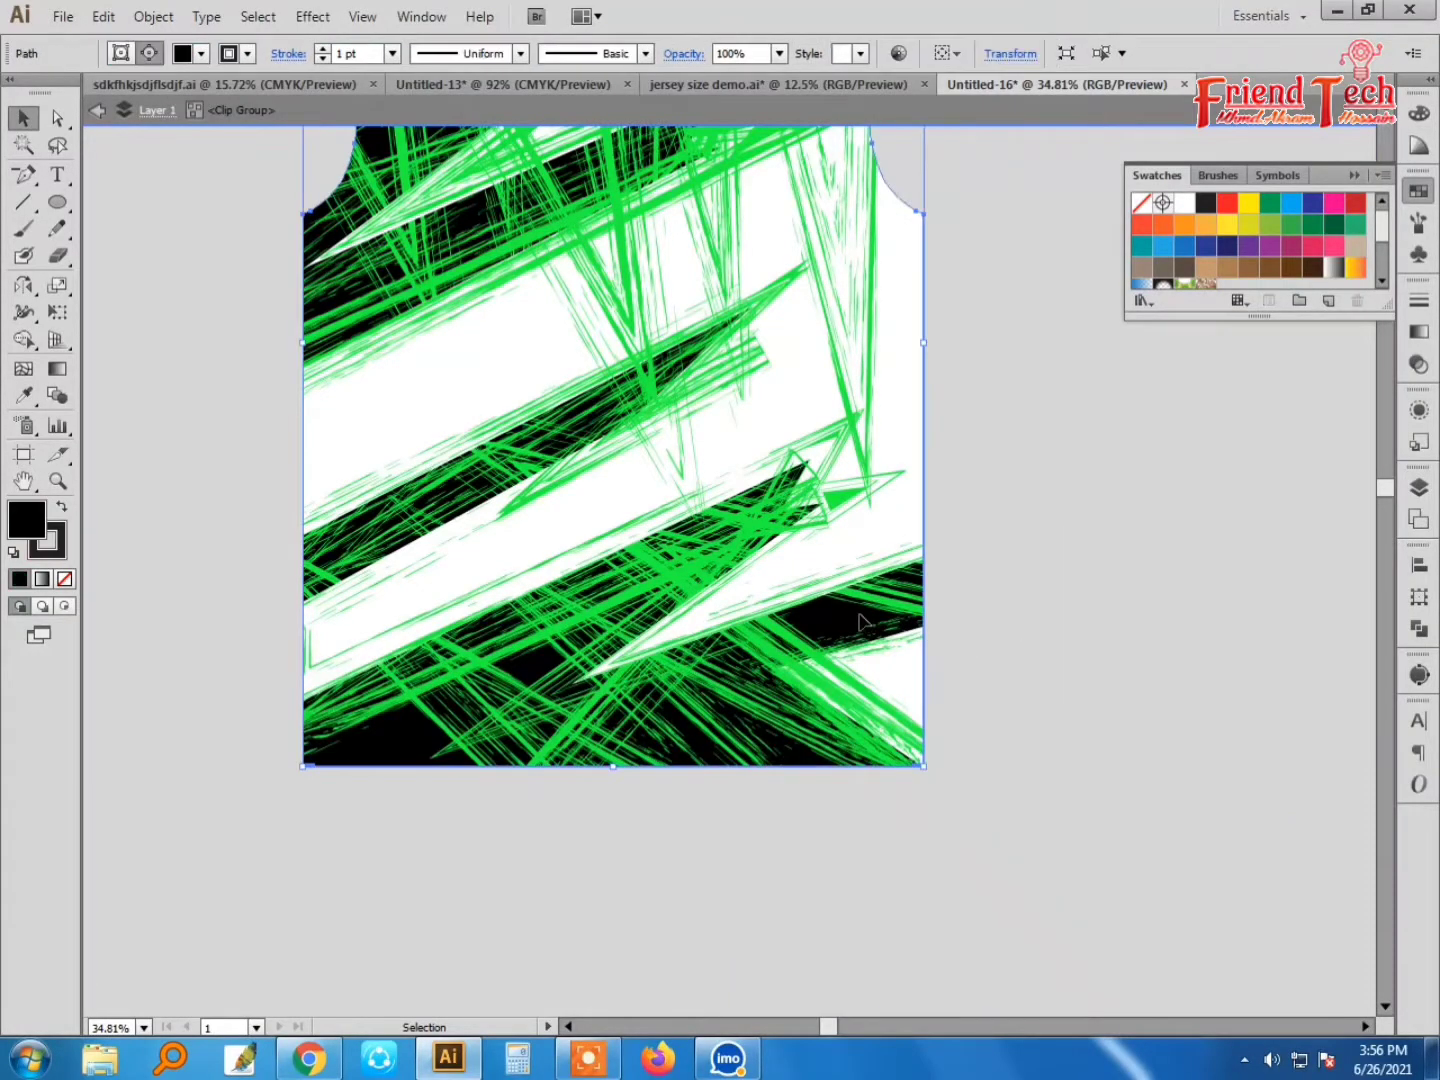
pyautogui.click(1128, 531)
# Step: Release the jersey's clipping mask so the green strokes spill past the shape
pyautogui.press('z')
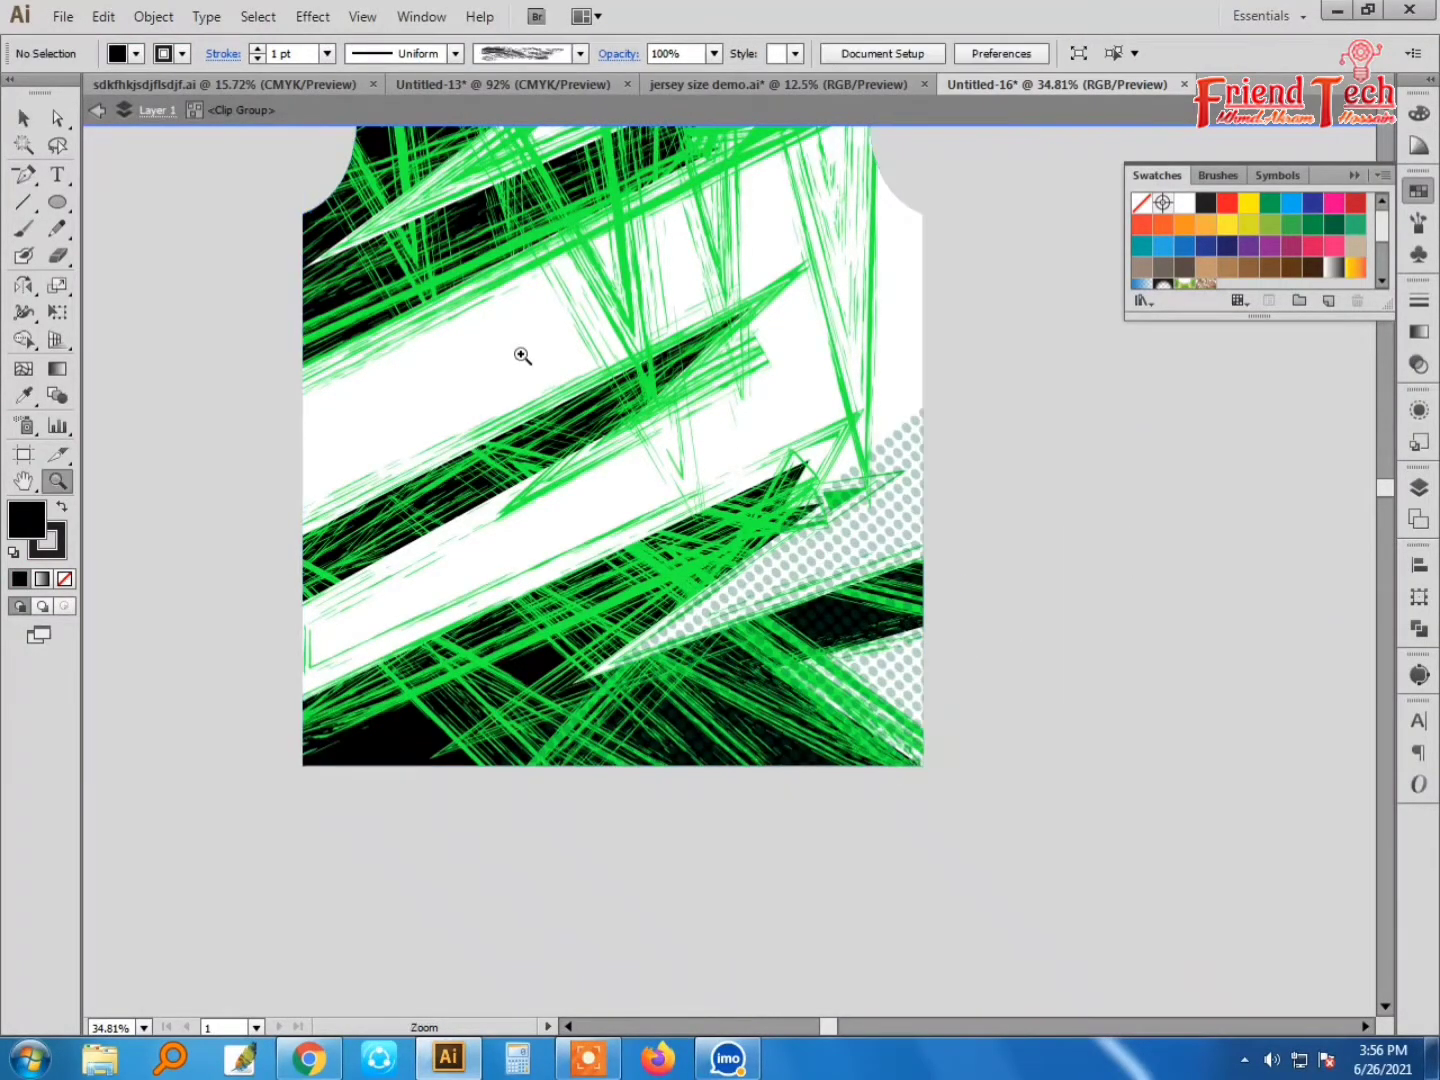
pyautogui.press('v')
pyautogui.doubleClick(881, 509)
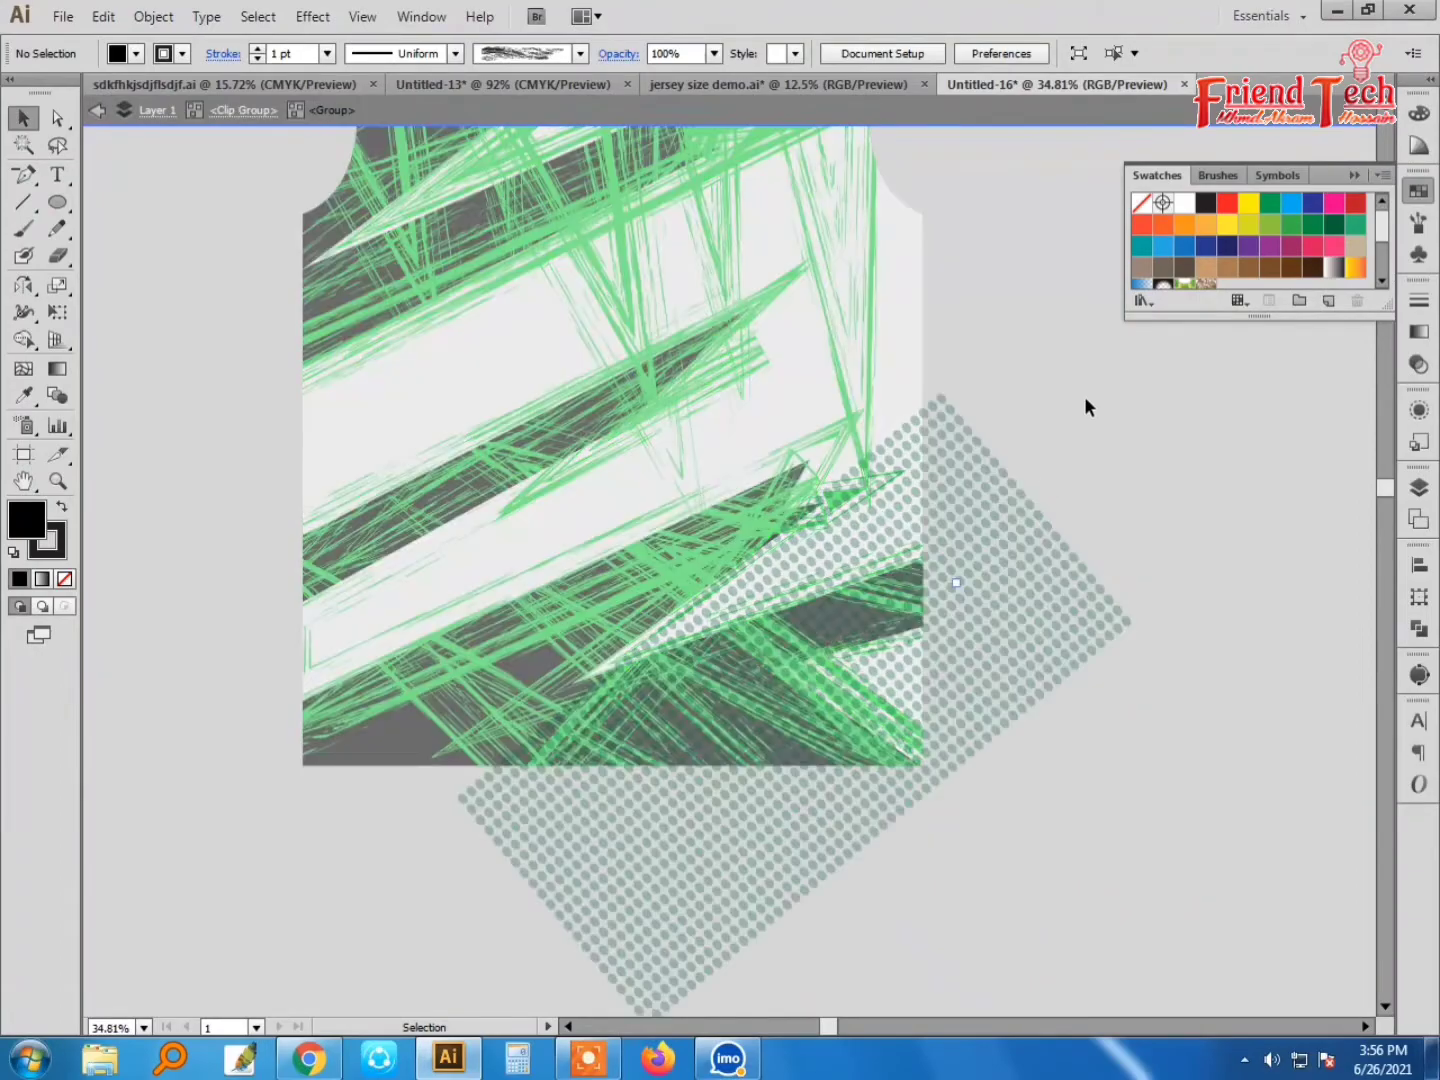
pyautogui.doubleClick(1087, 406)
pyautogui.scroll(1, 942, 453)
pyautogui.scroll(3, 942, 453)
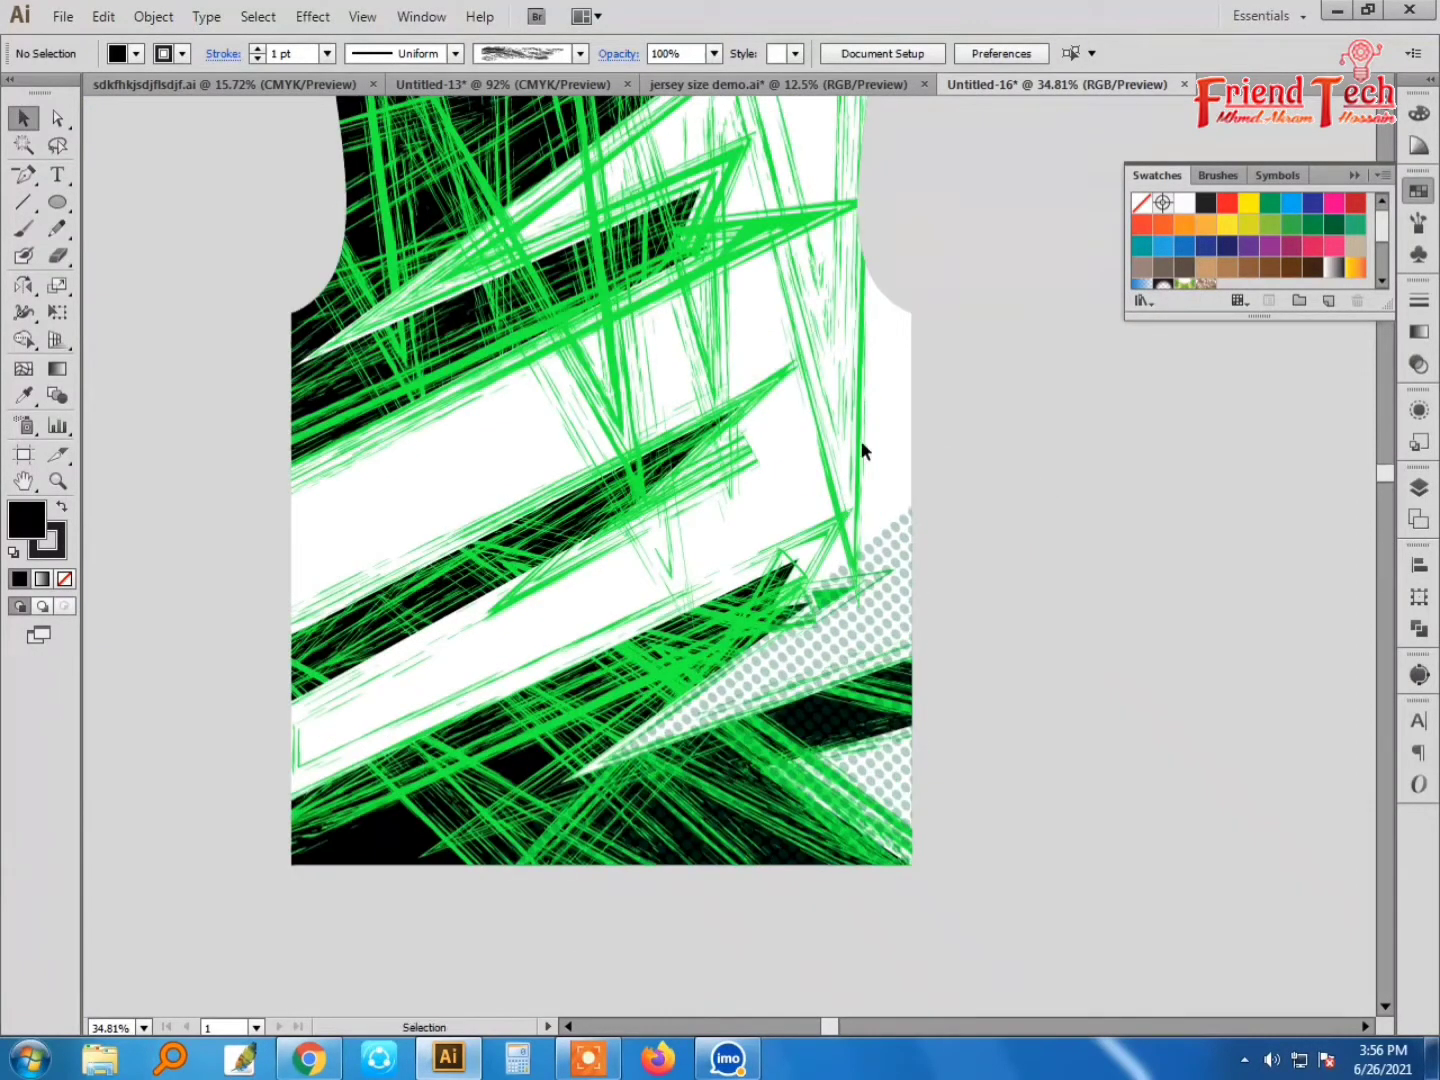
pyautogui.rightClick(862, 445)
pyautogui.click(1109, 574)
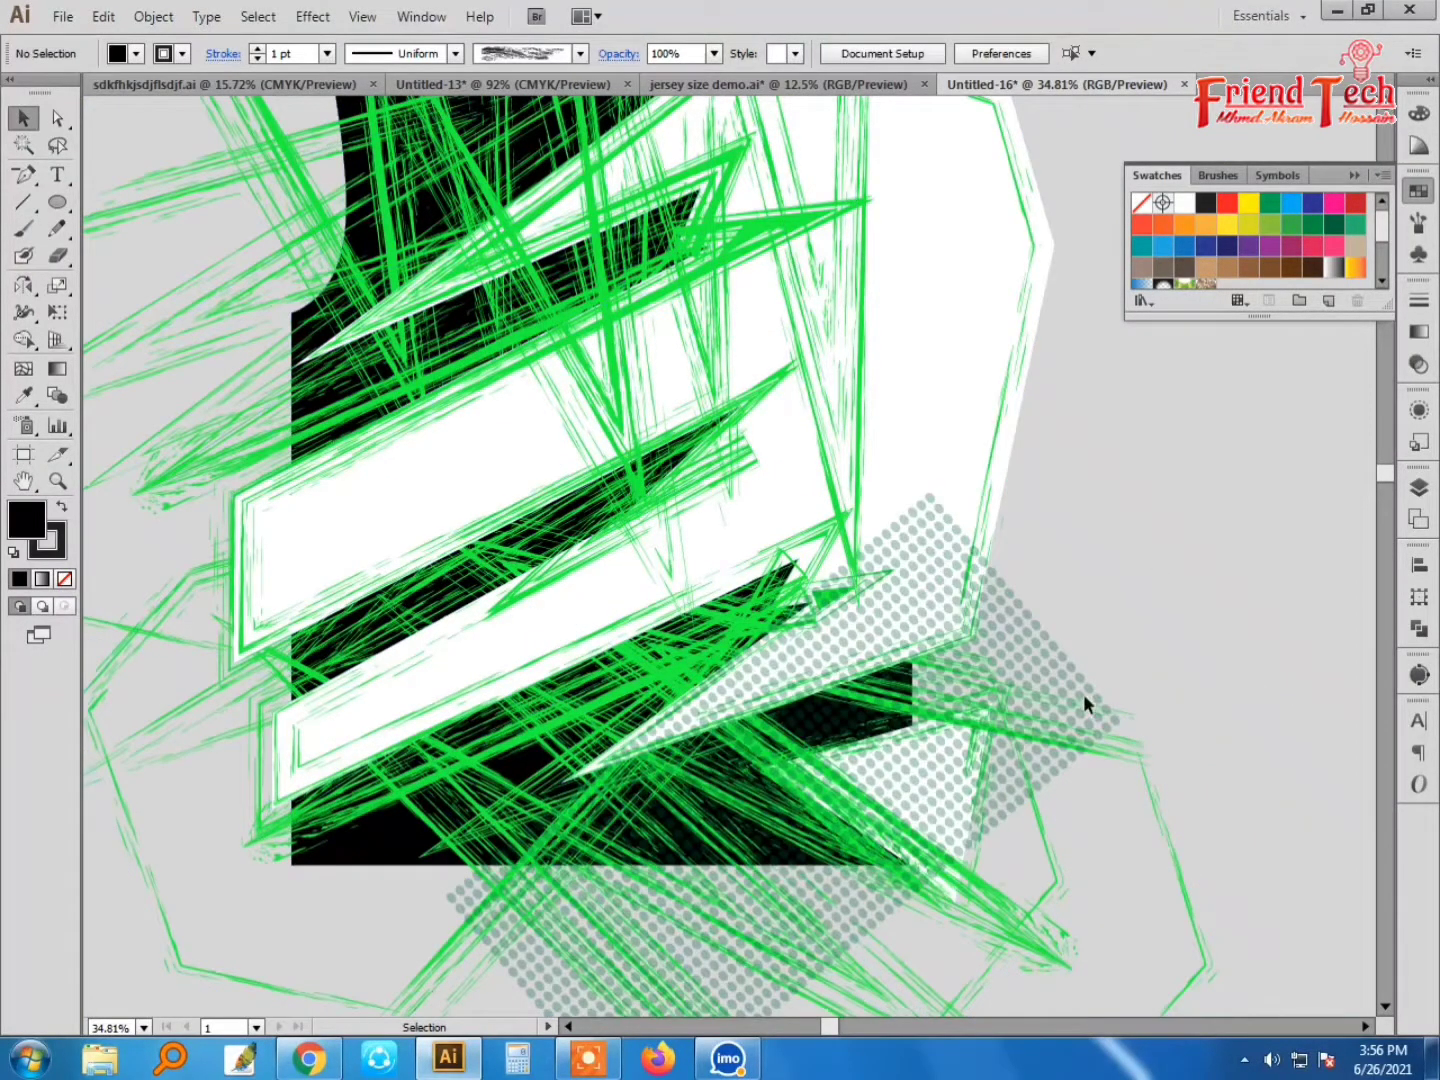
# Step: Send the halftone dot group behind the jersey artwork
pyautogui.click(1084, 693)
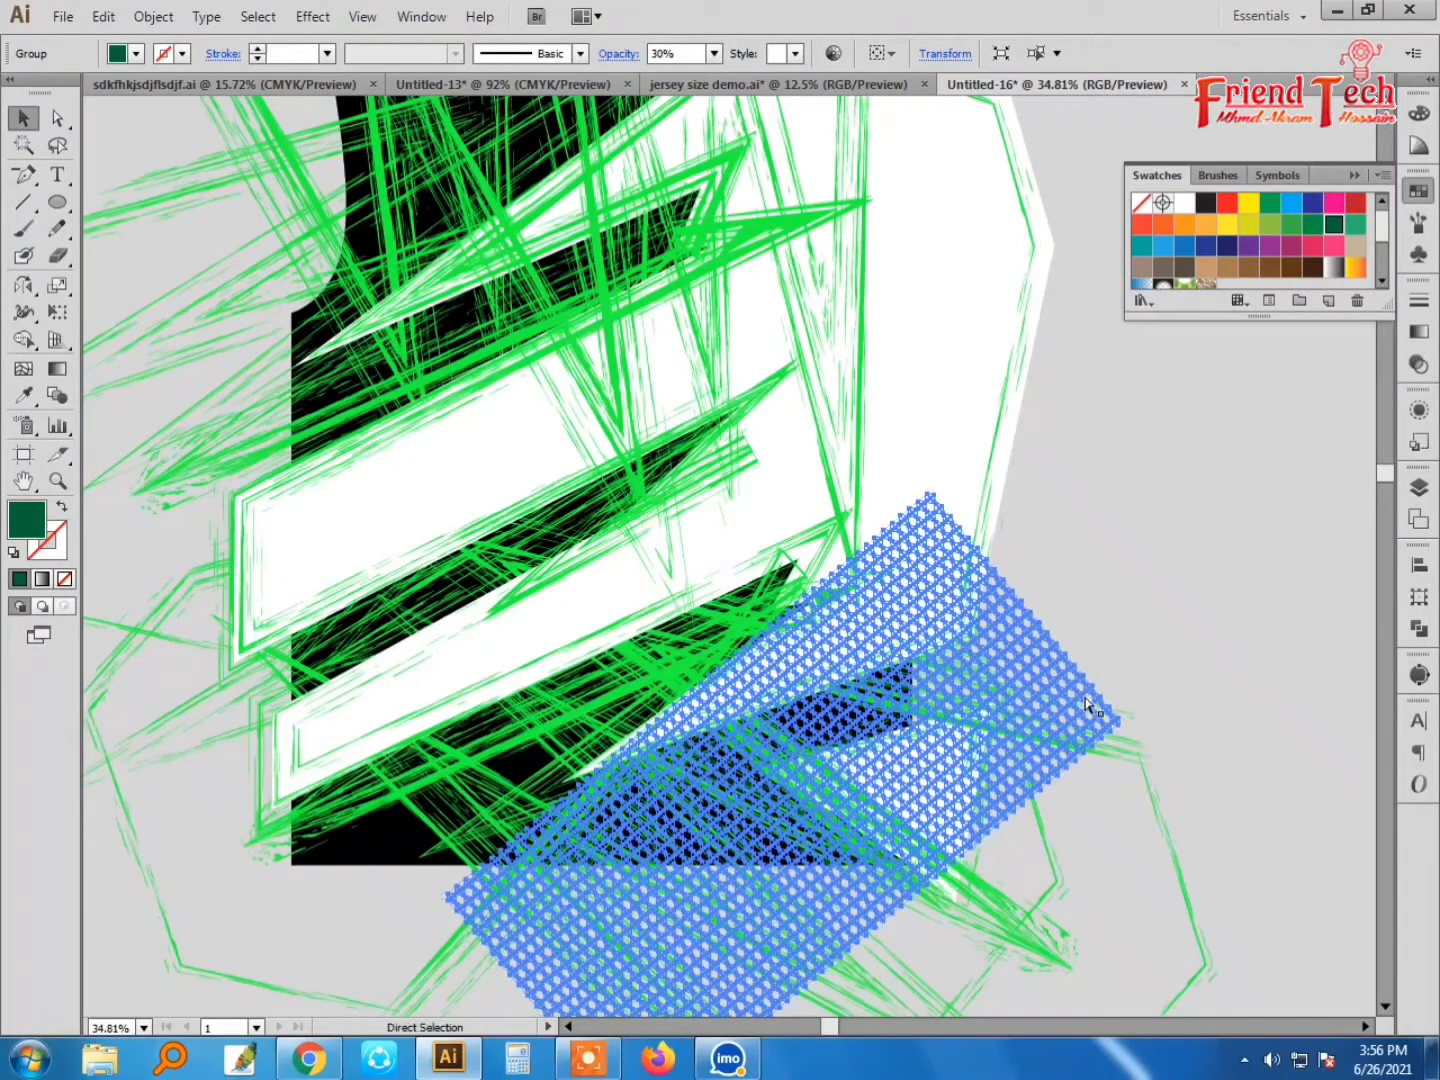
pyautogui.hotkey('ctrl', 'shift', '[')
pyautogui.click(1183, 618)
pyautogui.click(1057, 647)
pyautogui.click(1103, 628)
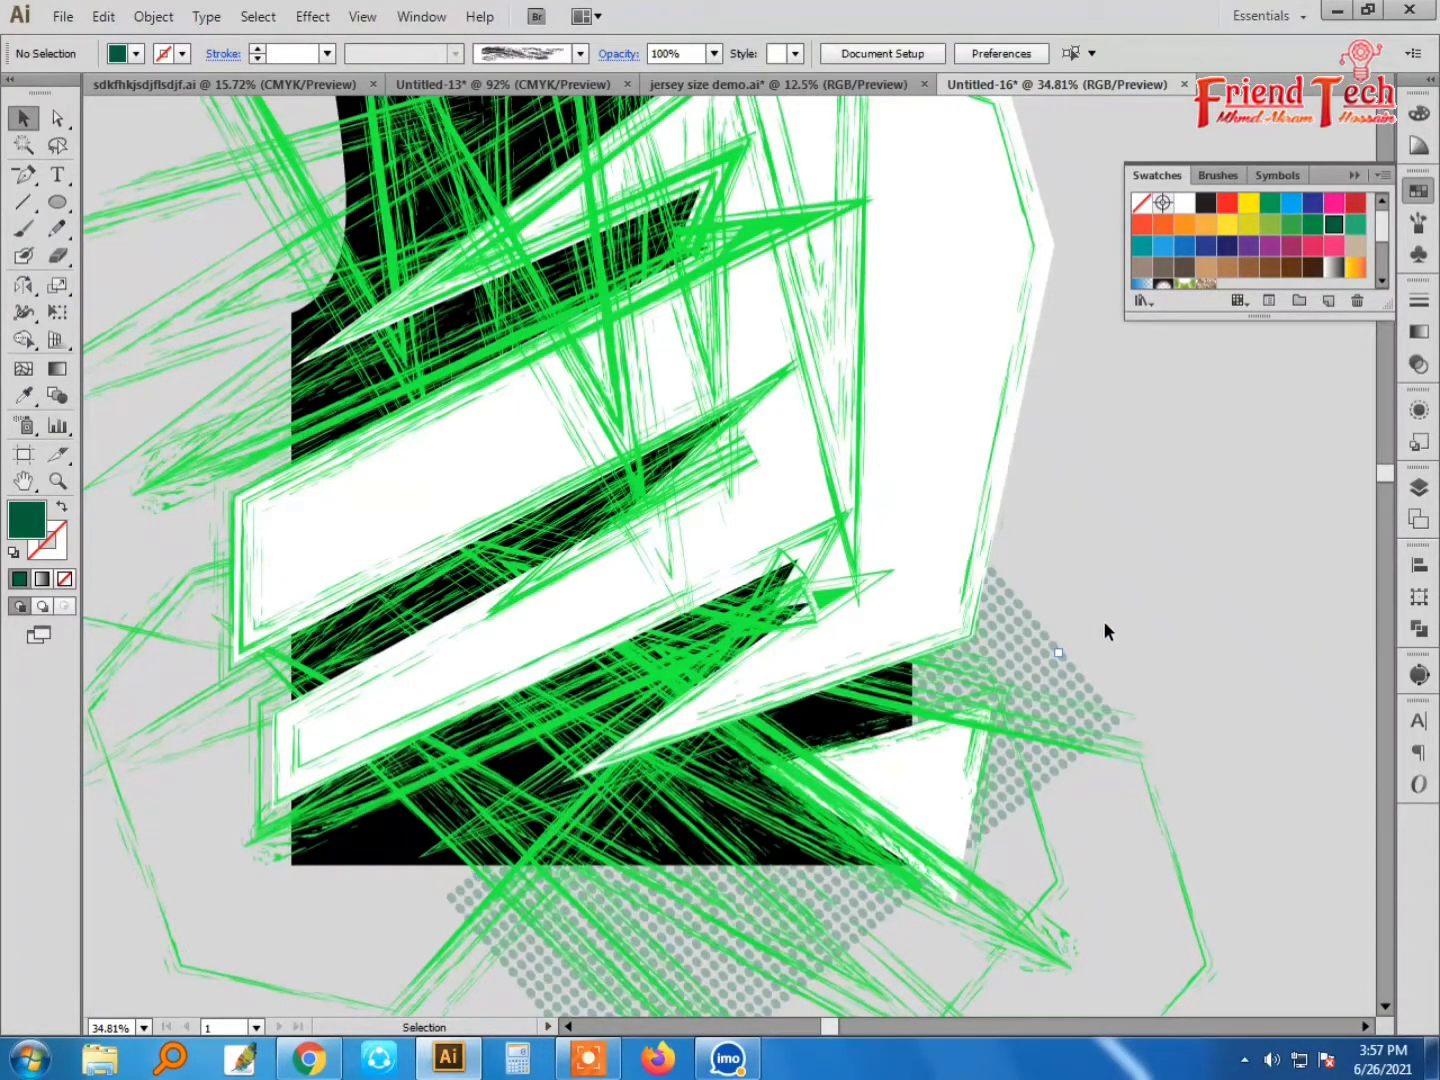
pyautogui.click(1039, 652)
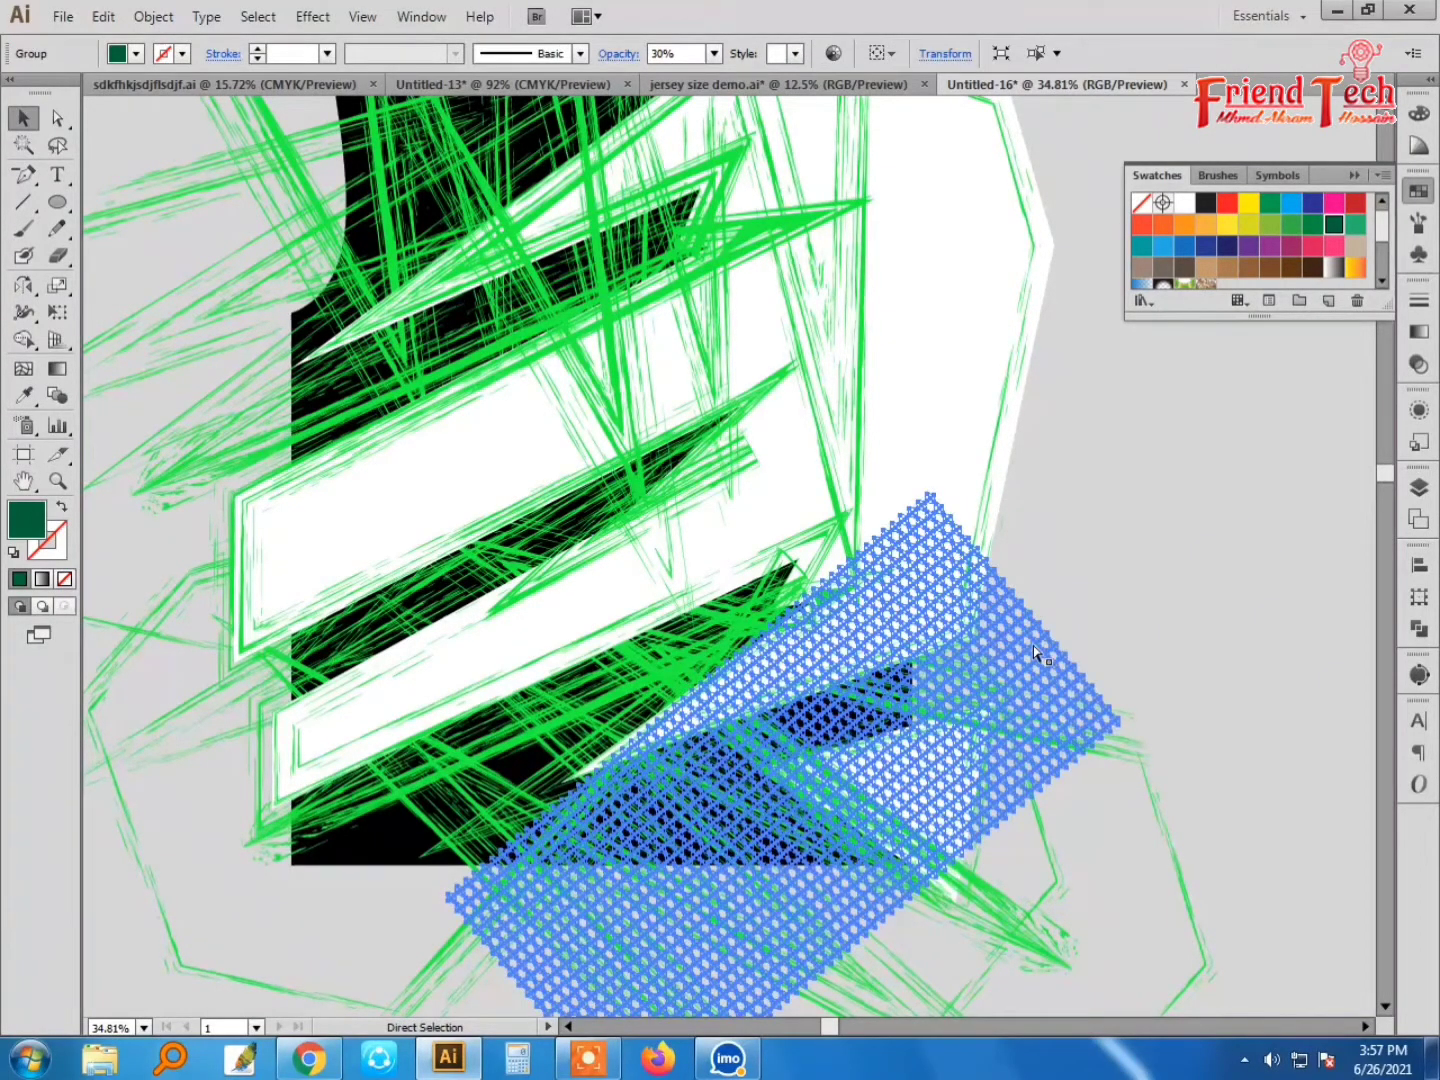
pyautogui.click(1102, 578)
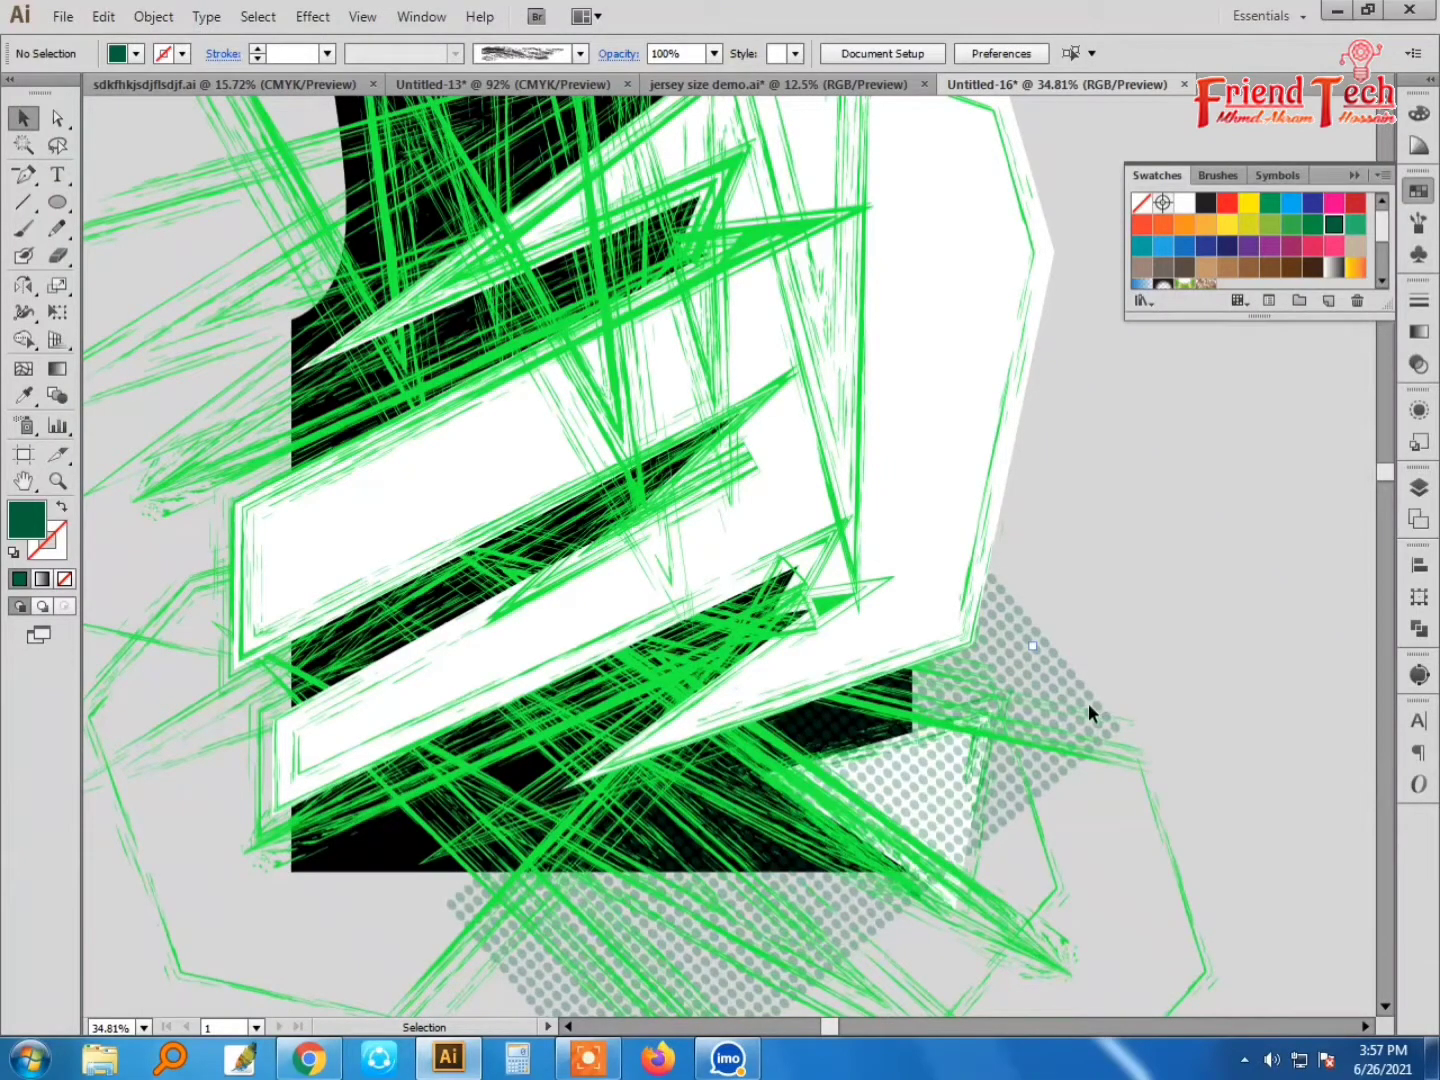
# Step: Raise the halftone group's opacity so the dark green dots read deeper
pyautogui.click(1042, 648)
pyautogui.click(714, 53)
pyautogui.click(743, 227)
pyautogui.click(1135, 490)
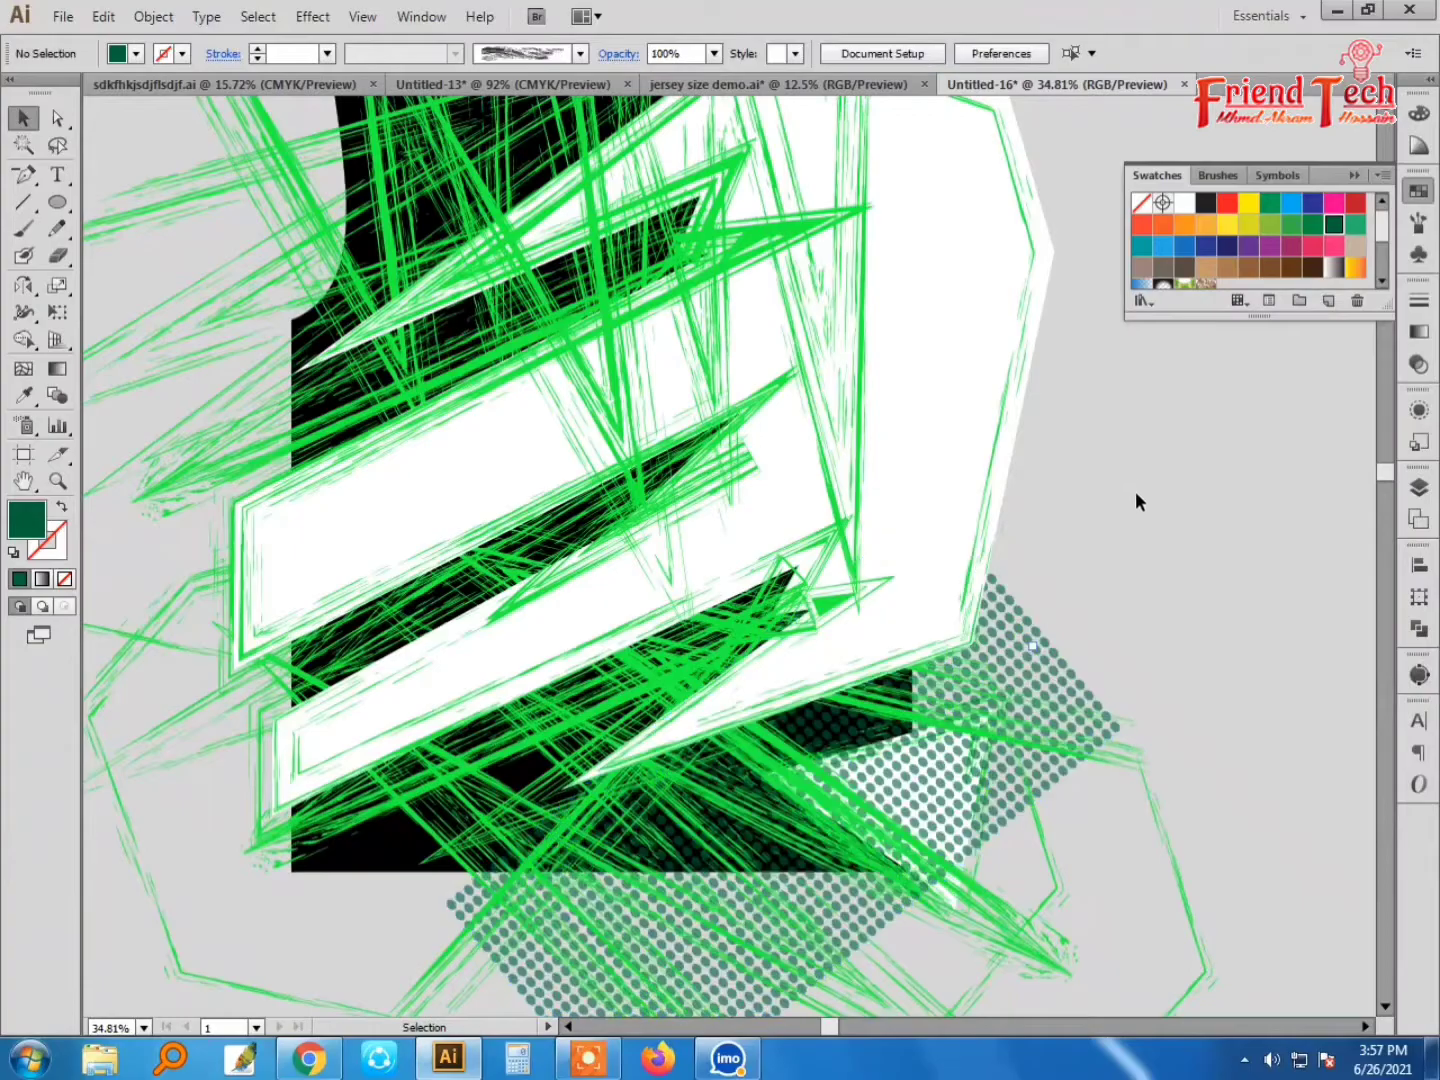
pyautogui.hotkey('ctrl', '-')
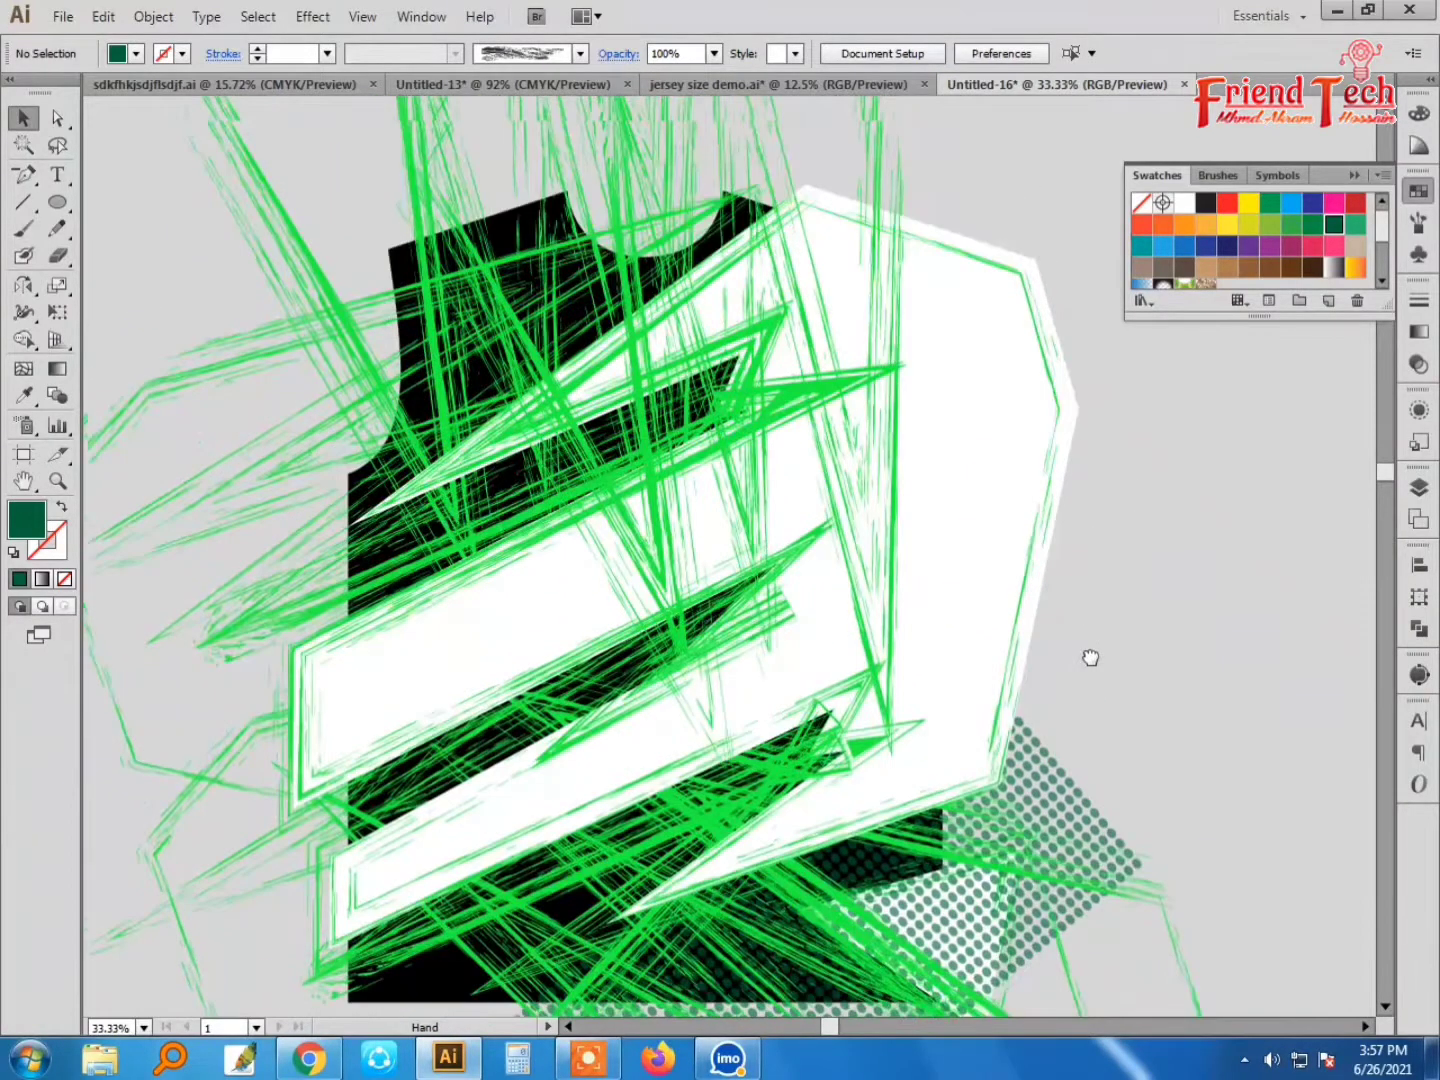
# Step: Copy the dark green dot grid to the jersey's upper left, rotated slightly clockwise
pyautogui.moveTo(1086, 820)
pyautogui.mouseDown()
pyautogui.moveTo(644, 180)
pyautogui.moveTo(671, 178)
pyautogui.mouseUp()
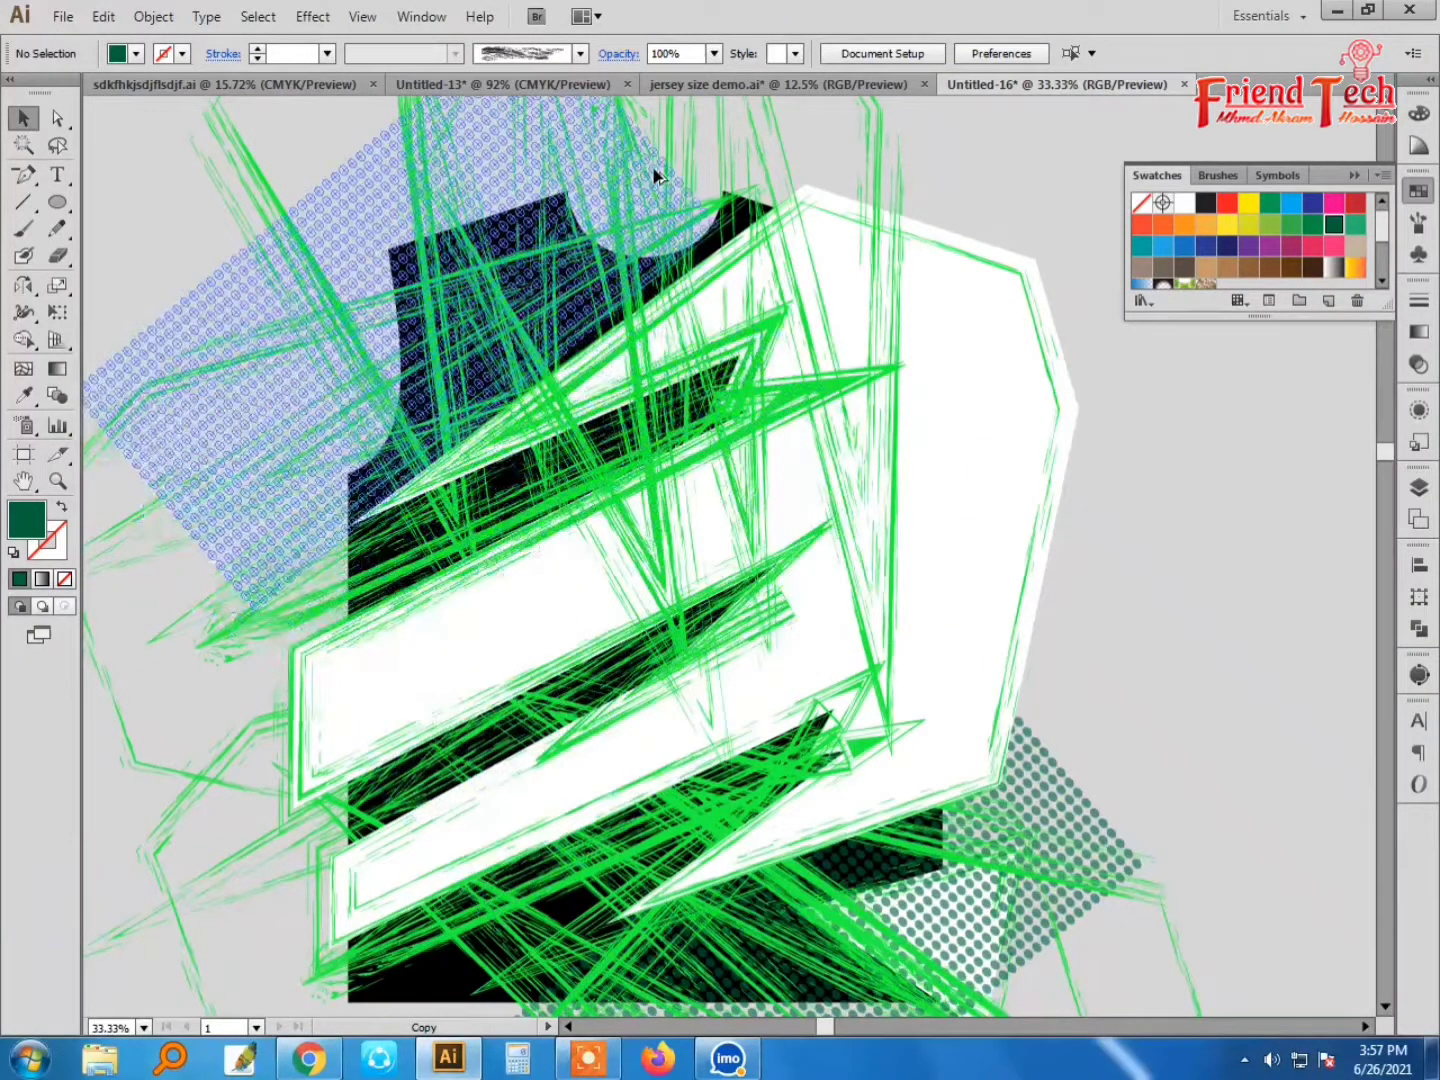
pyautogui.moveTo(678, 280); pyautogui.dragTo(679, 279)
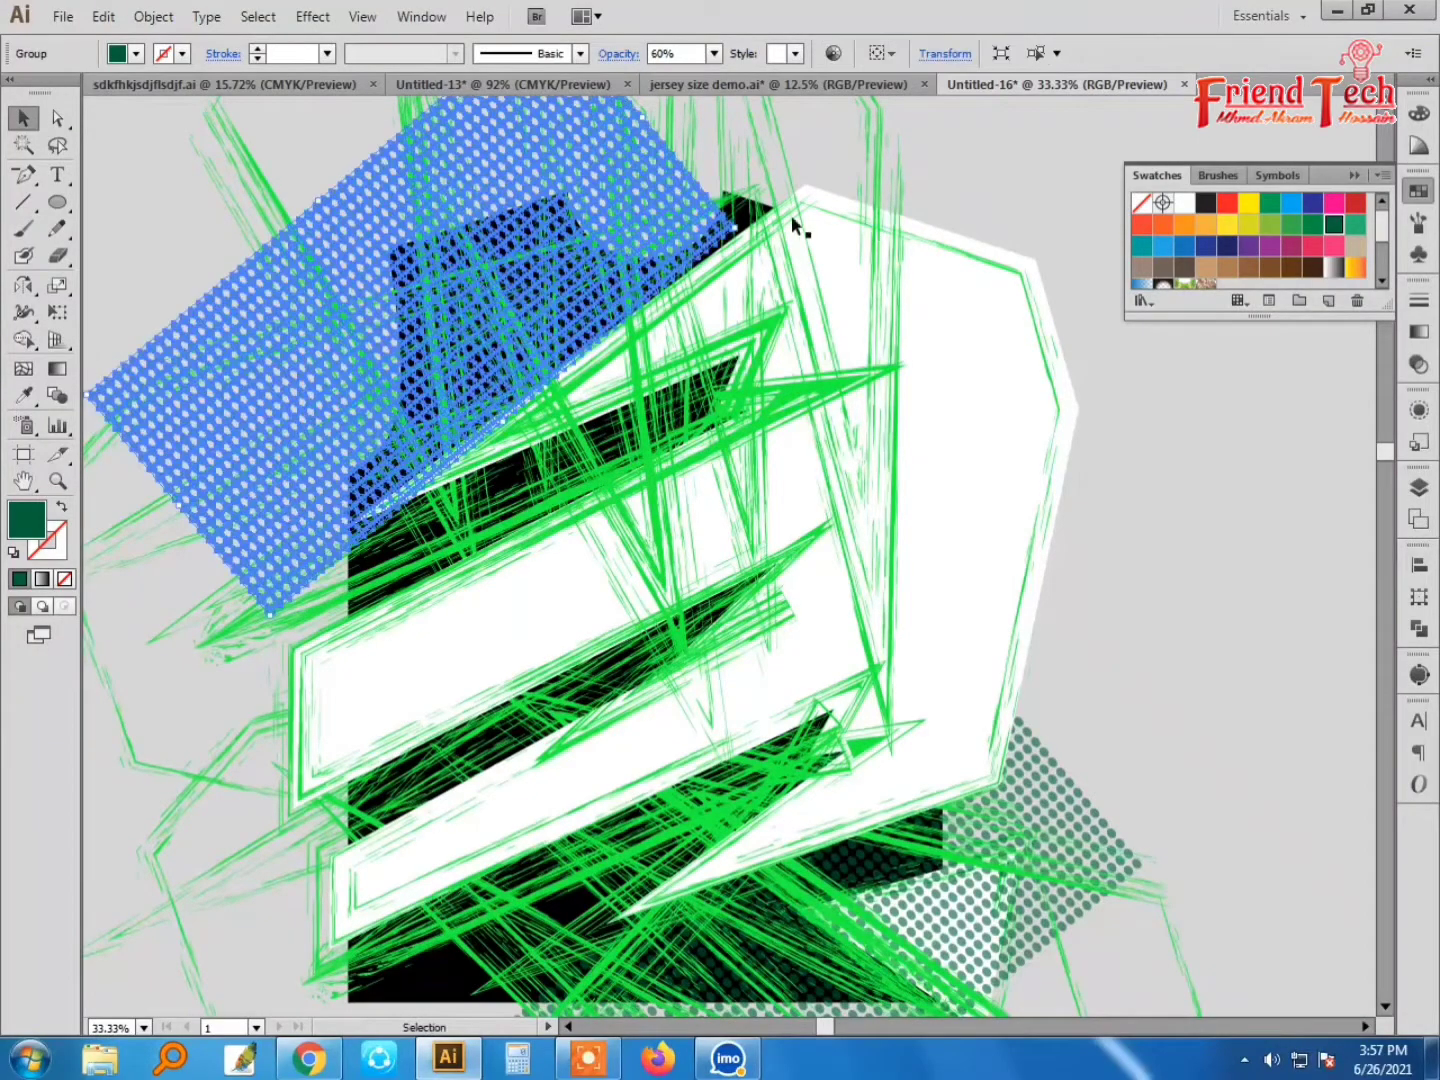
pyautogui.moveTo(650, 110); pyautogui.dragTo(679, 140)
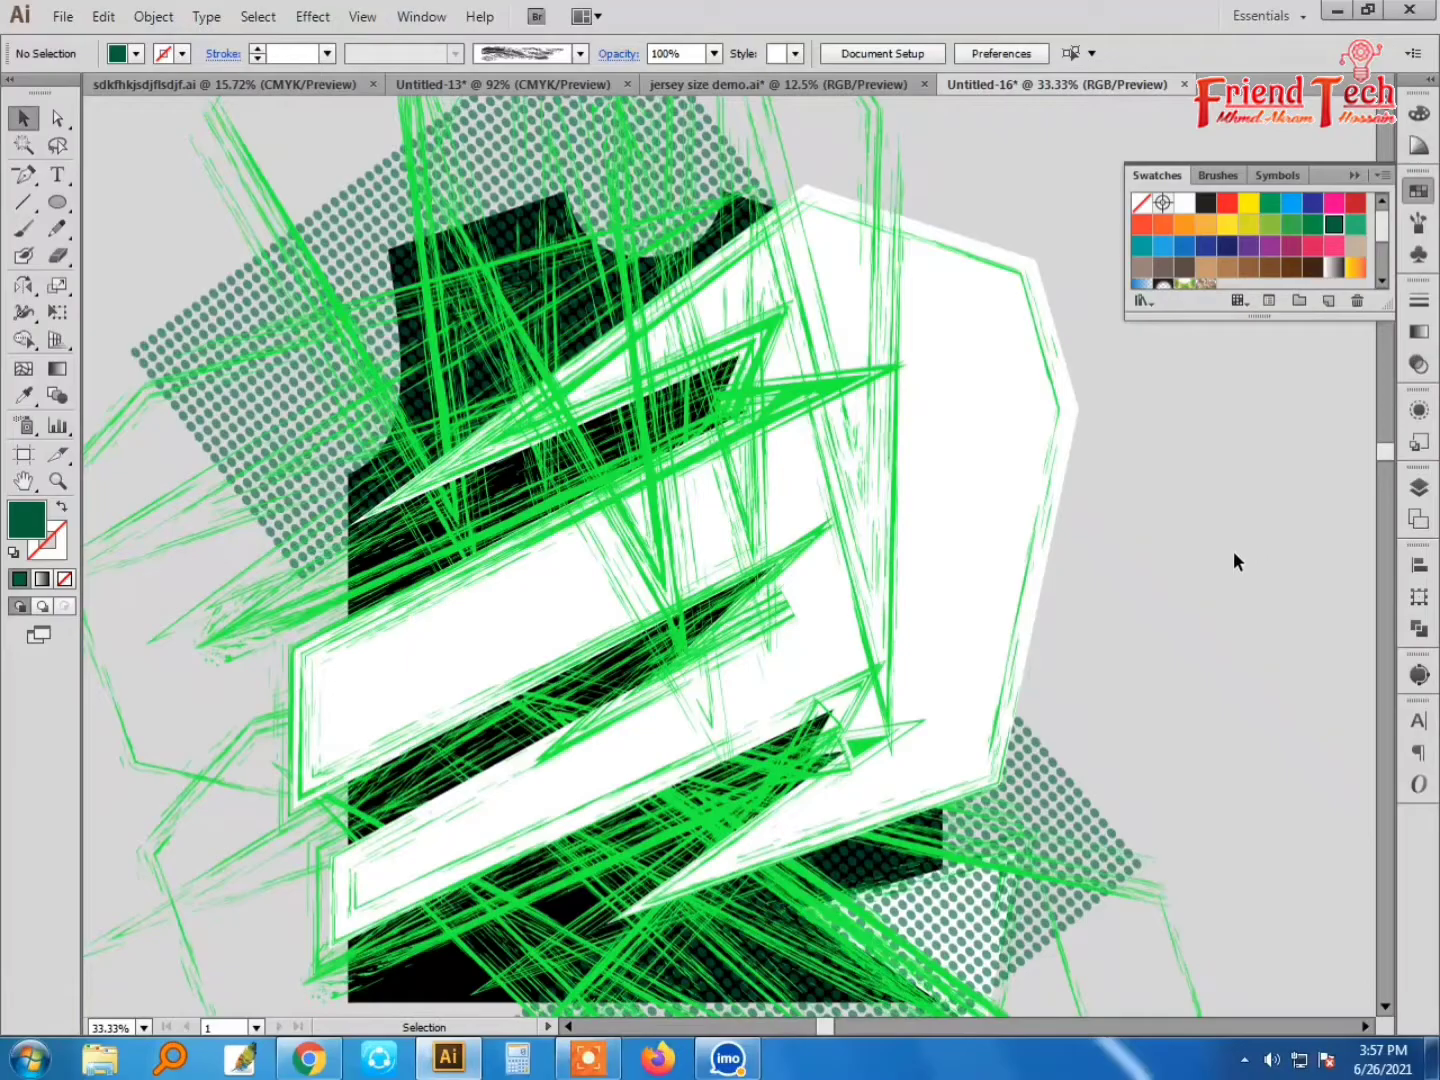
pyautogui.hotkey('ctrl', '-')
pyautogui.press('-')
pyautogui.click(1073, 515)
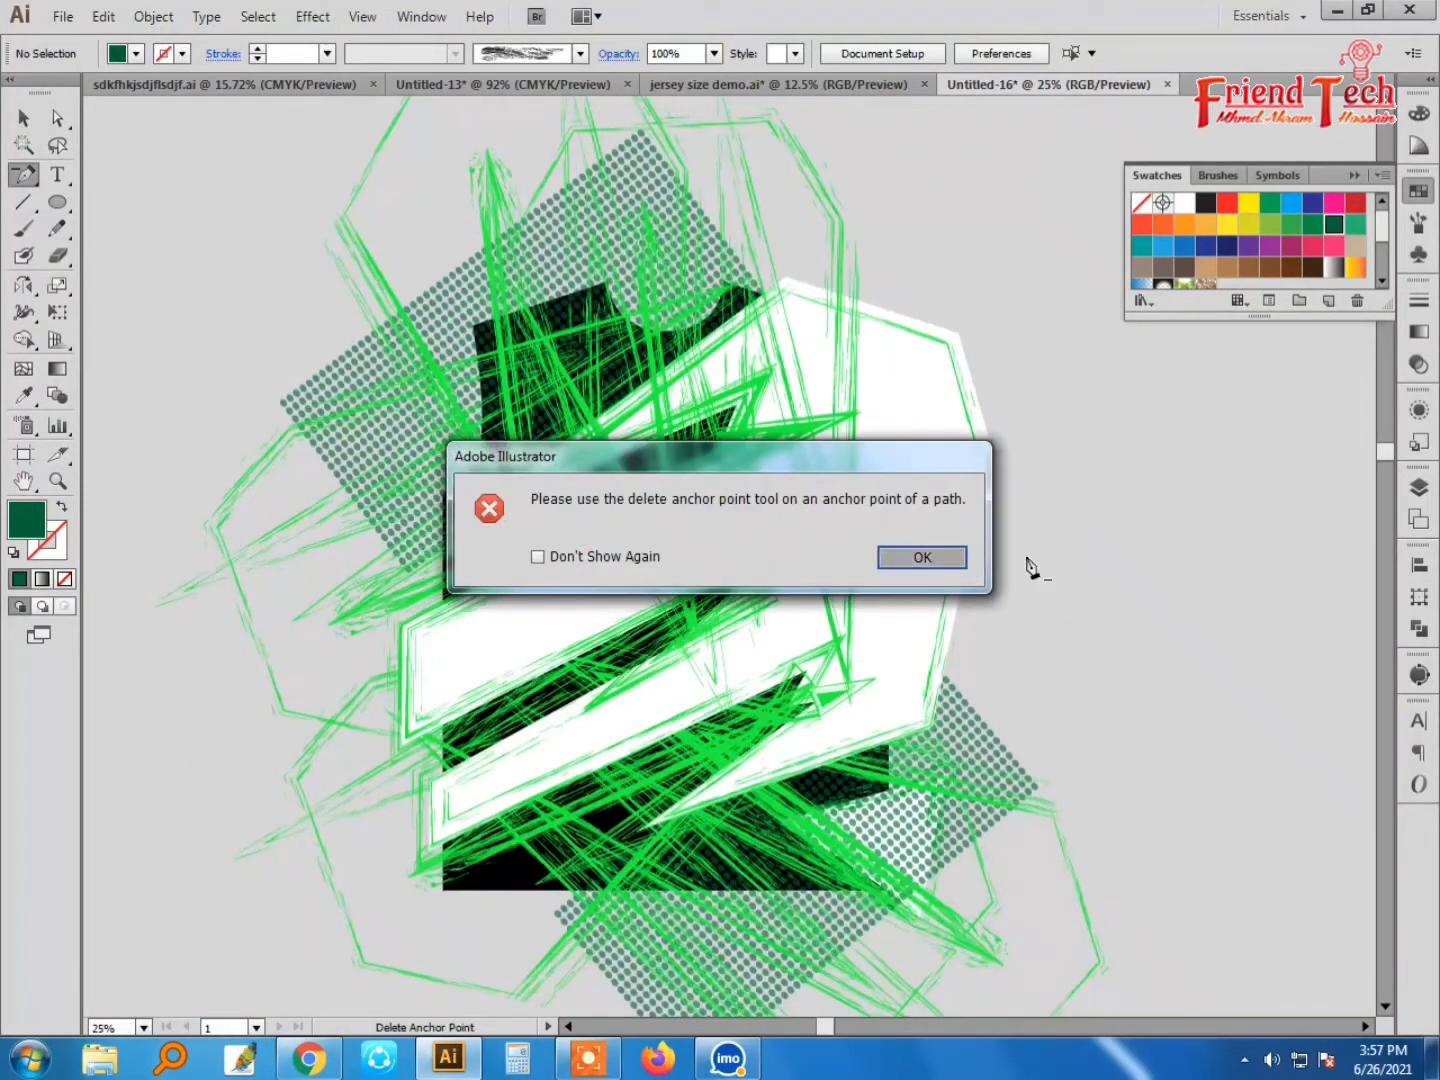
# Step: Try clipping the marquee-selected artwork to its top path, then undo it
pyautogui.press('Return')
pyautogui.press('v')
pyautogui.moveTo(1015, 230); pyautogui.dragTo(261, 894)
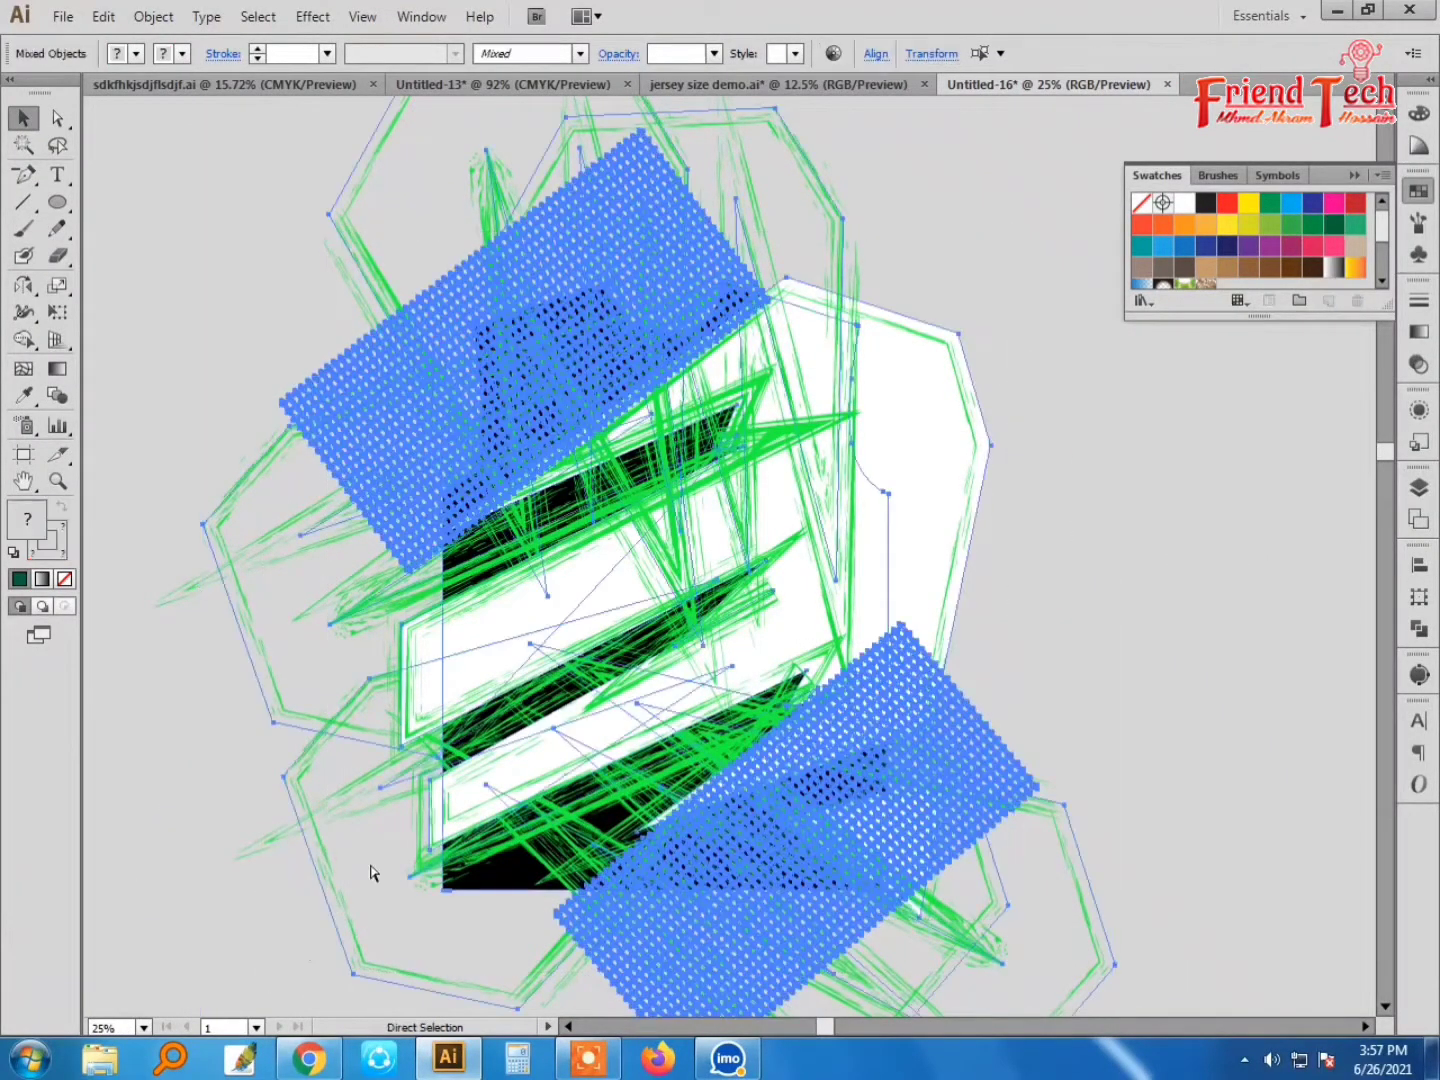
pyautogui.hotkey('ctrl', '7')
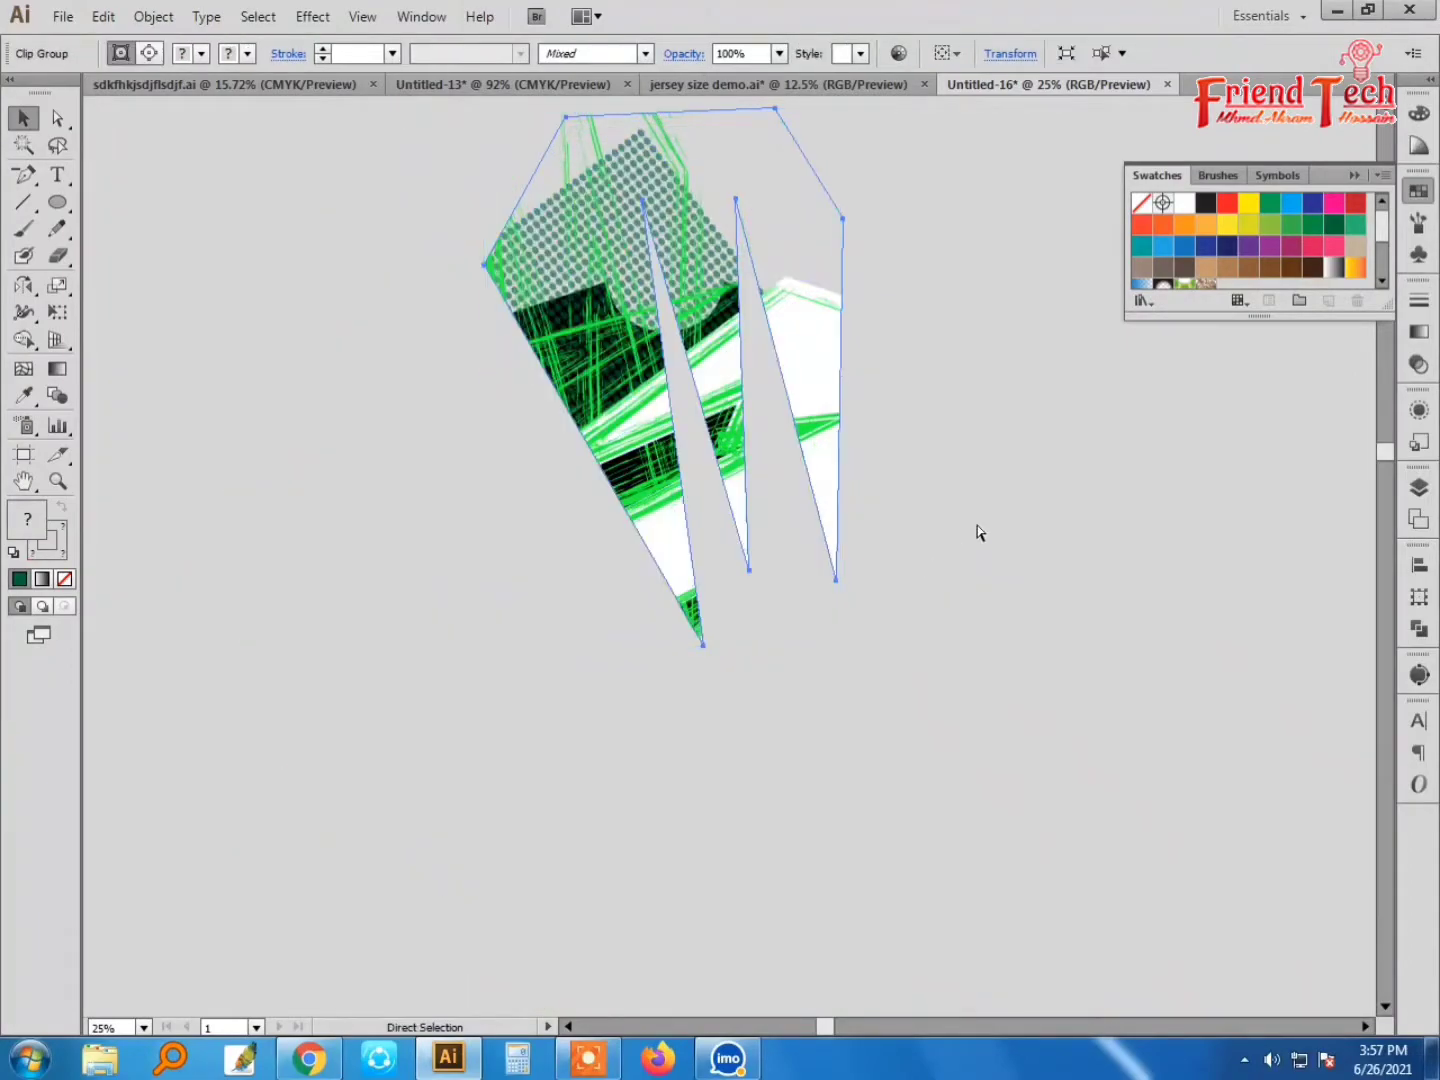
pyautogui.hotkey('ctrl', 'z')
pyautogui.click(1058, 503)
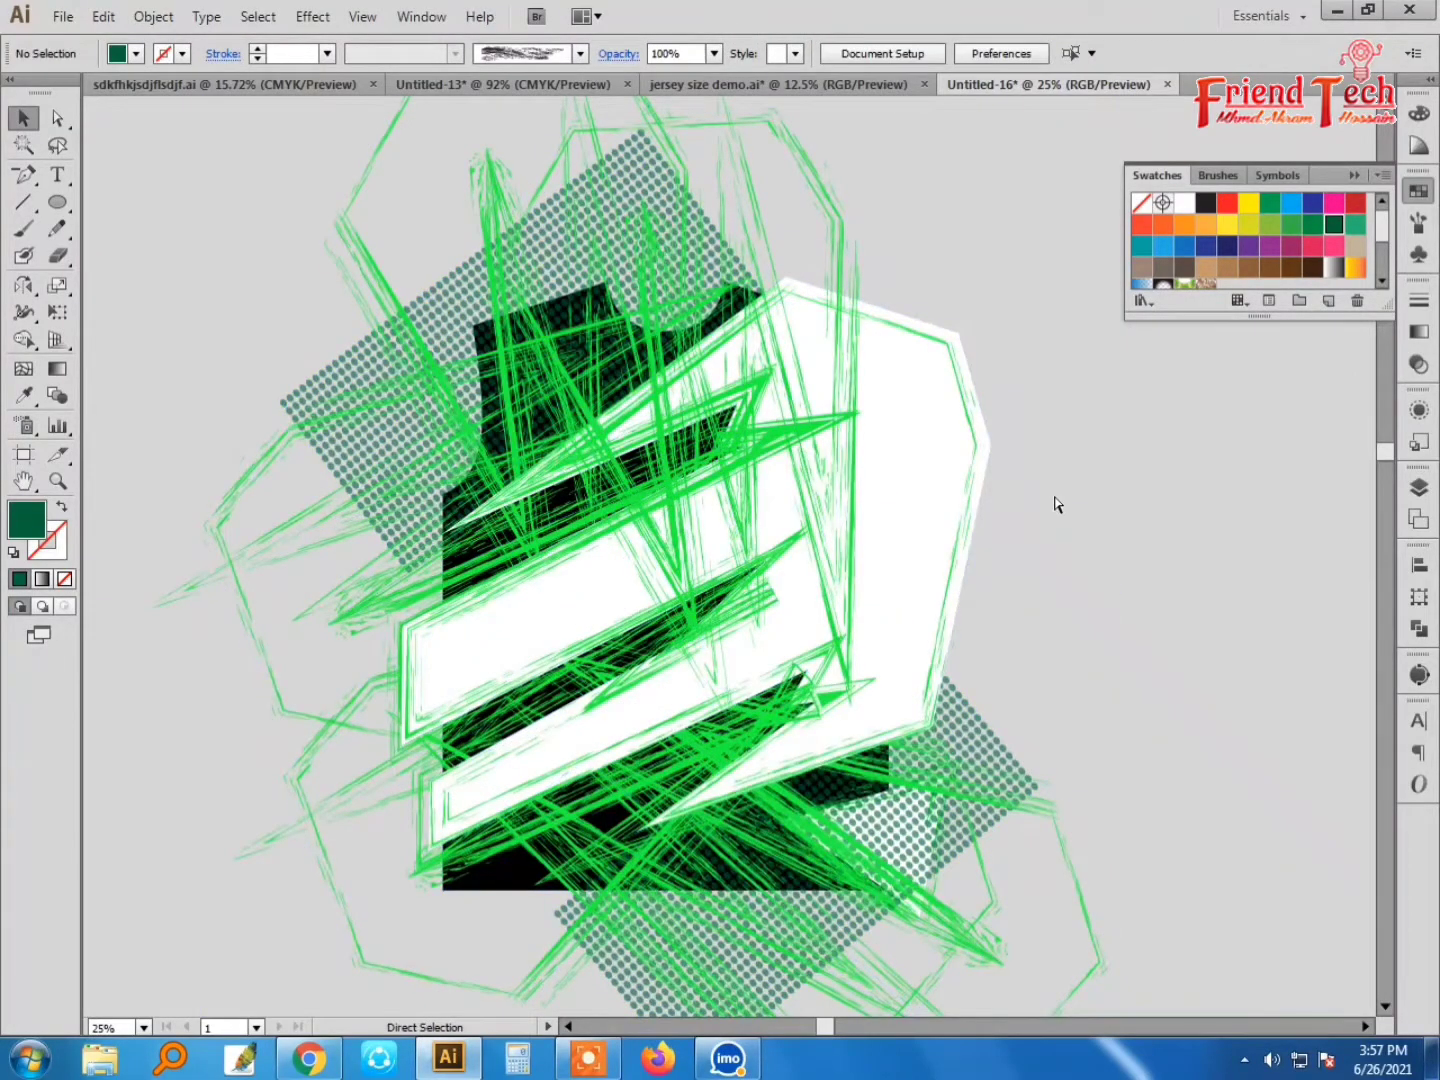
pyautogui.hotkey('ctrl', '-')
# Step: Bring the black jersey shape to front, clip all artwork inside it, then undo
pyautogui.click(582, 771)
pyautogui.hotkey('ctrl', 'shift', ']')
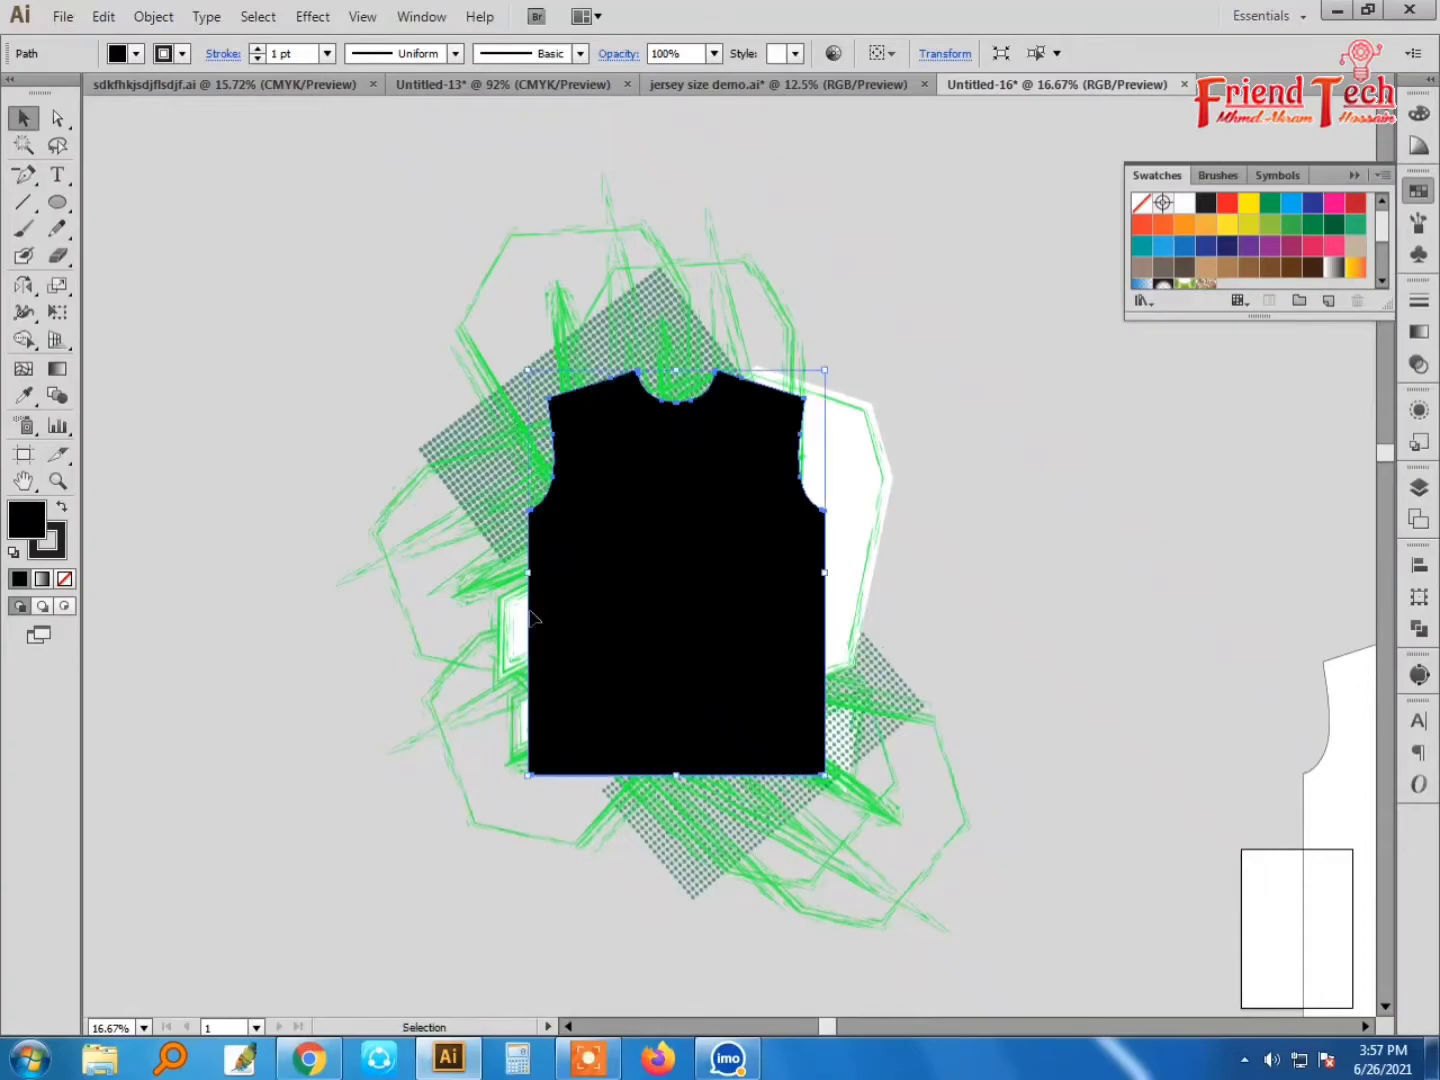
pyautogui.hotkey('ctrl', 'a')
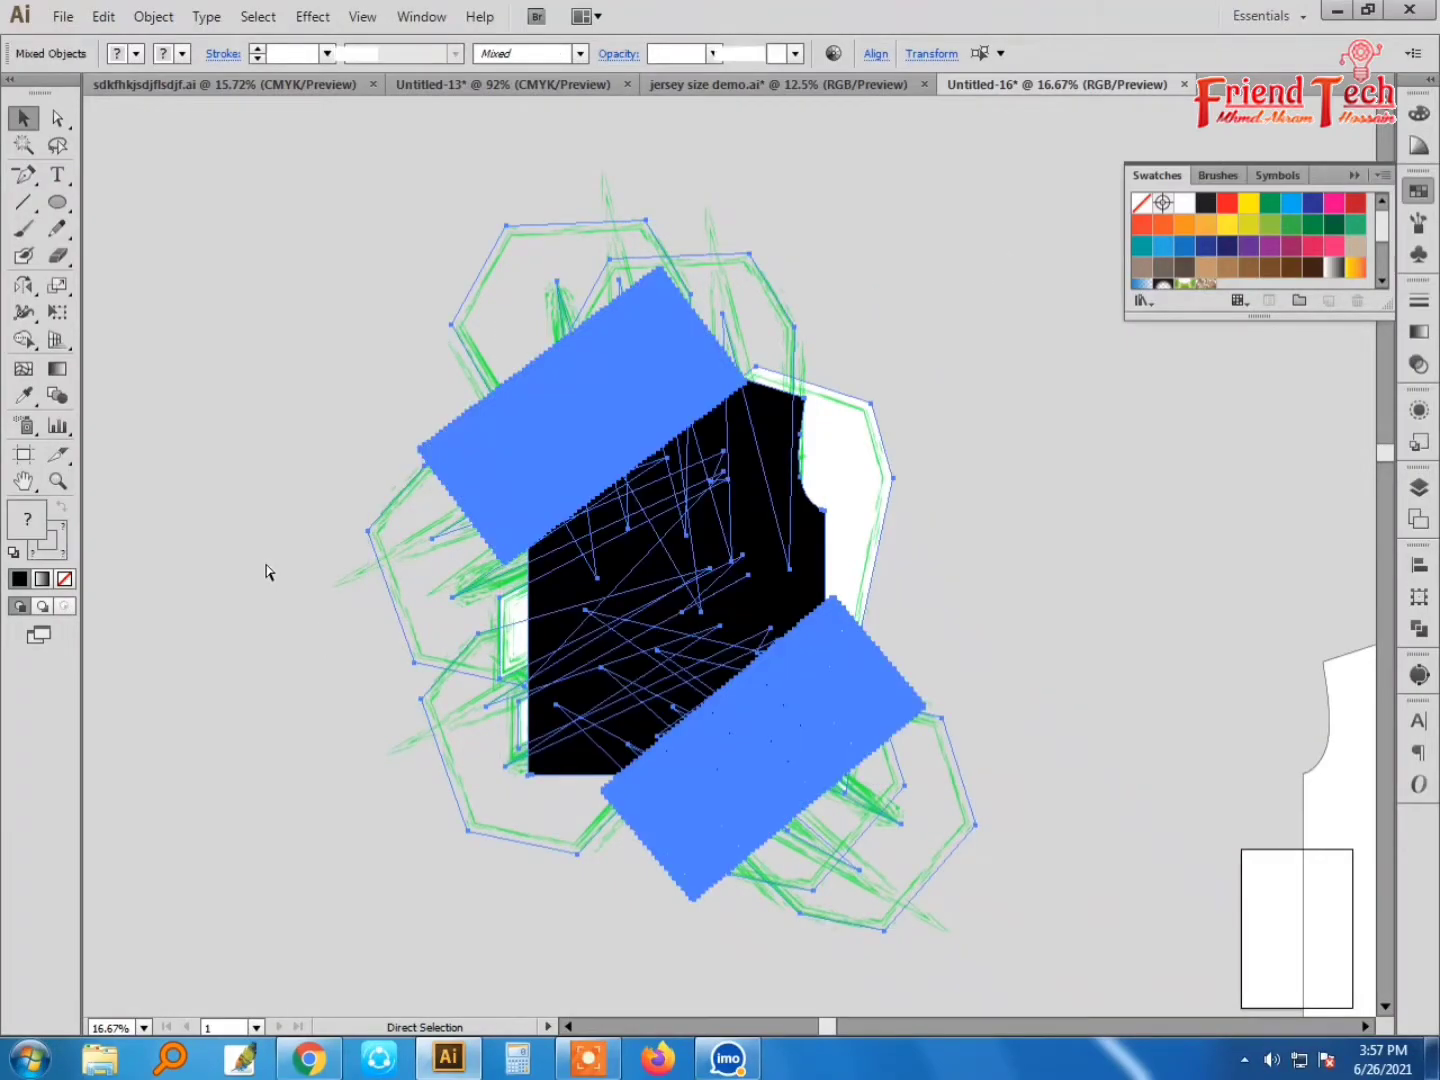
pyautogui.hotkey('ctrl', '7')
pyautogui.click(410, 430)
pyautogui.press('z')
pyautogui.moveTo(443, 323)
pyautogui.mouseDown()
pyautogui.moveTo(866, 796)
pyautogui.moveTo(887, 789)
pyautogui.mouseUp()
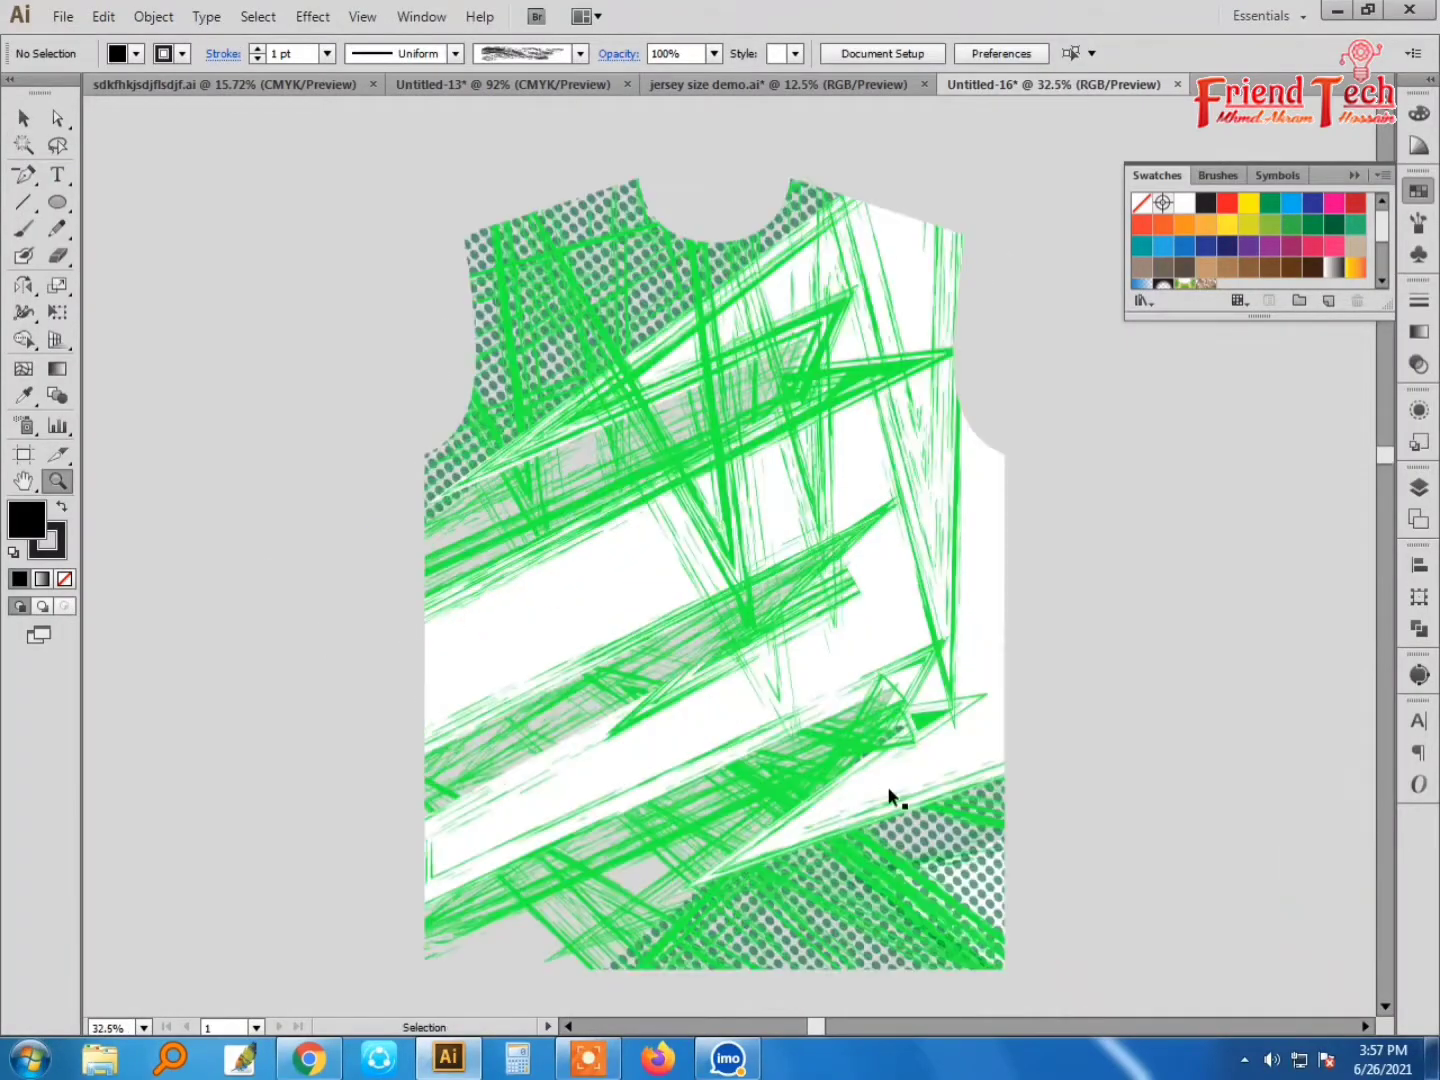
pyautogui.hotkey('ctrl', 'z')
pyautogui.click(1162, 607)
# Step: Delete the black jersey fill and clip all artwork inside the empty jersey outline
pyautogui.click(915, 646)
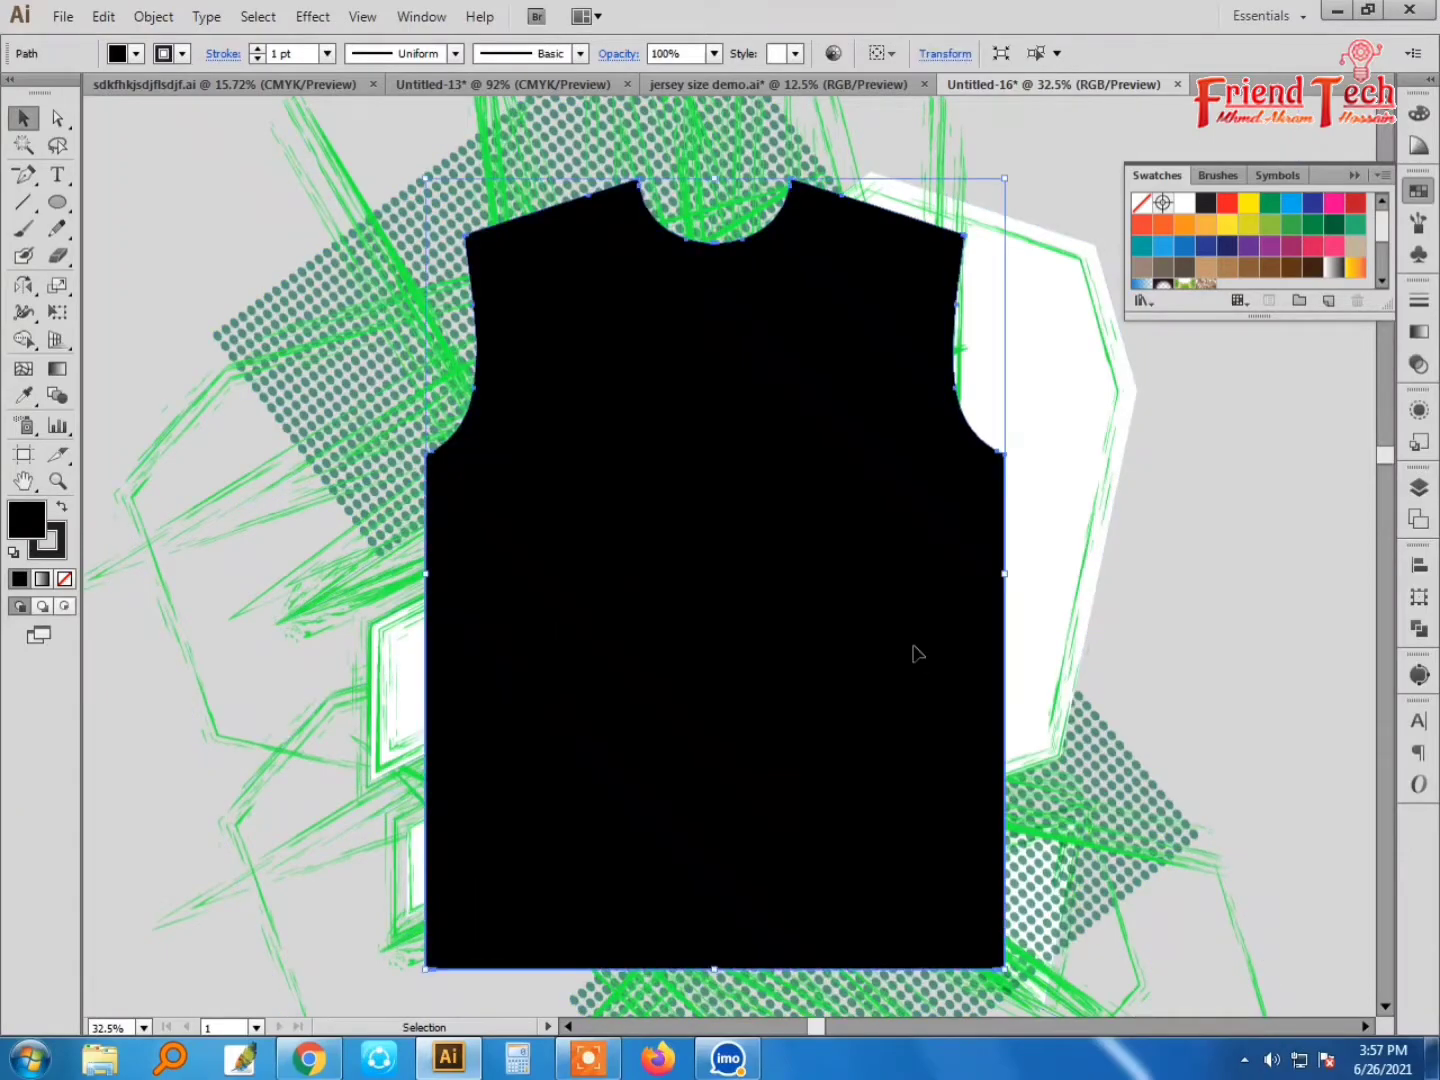
pyautogui.press('Delete')
pyautogui.click(498, 952)
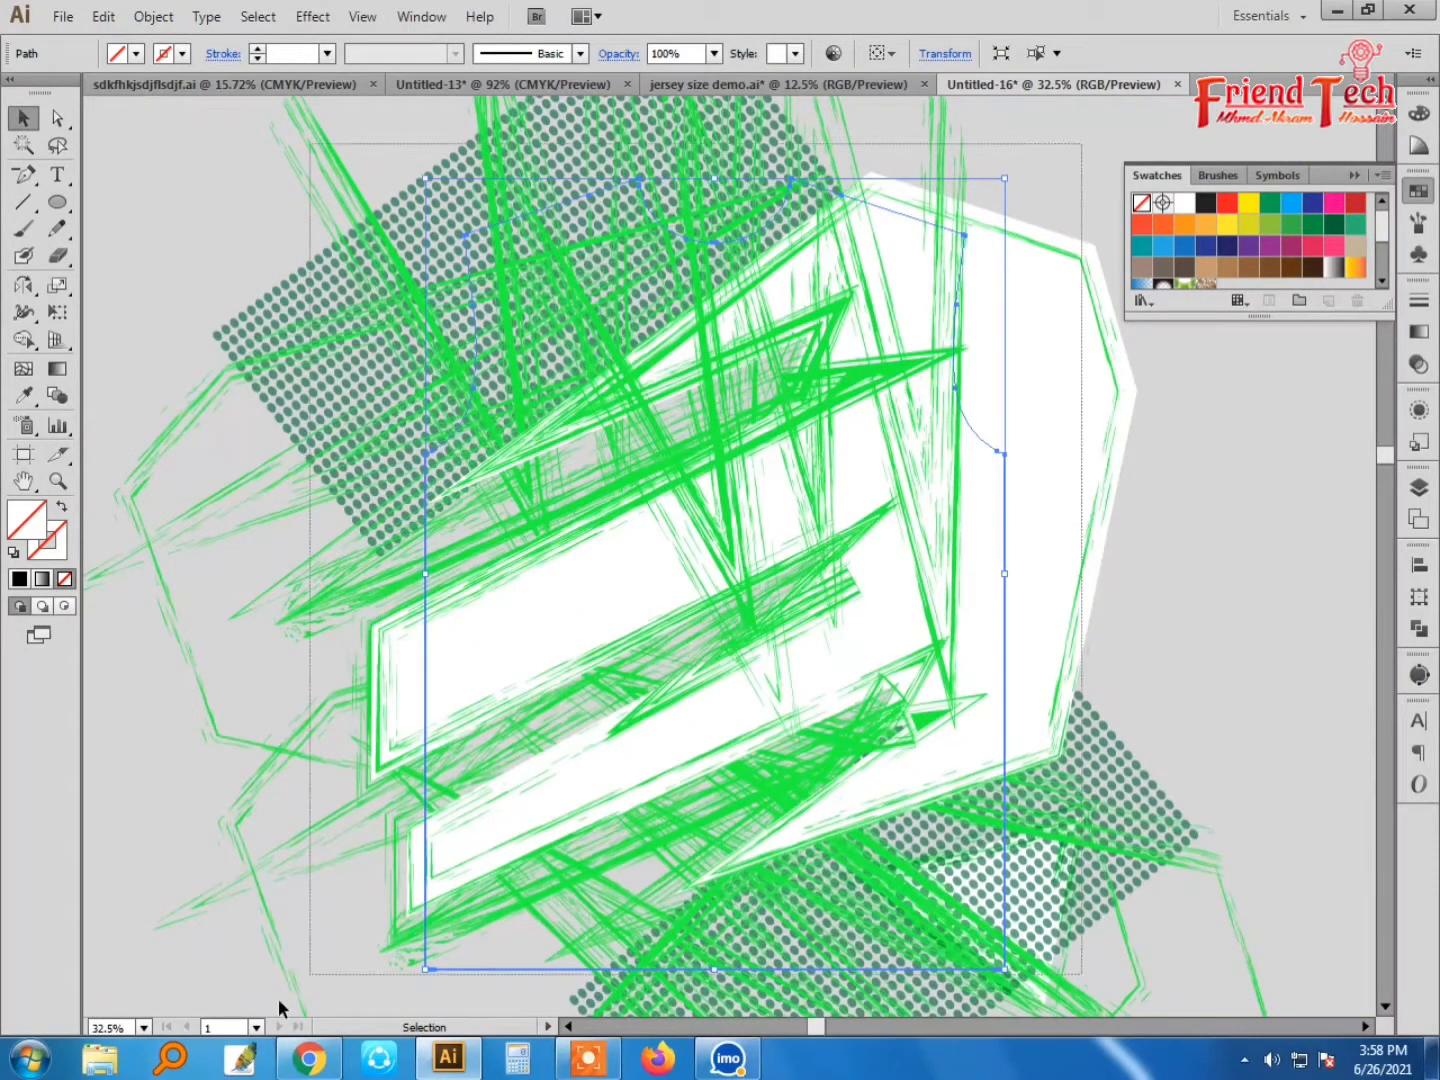
pyautogui.hotkey('ctrl', 'a')
pyautogui.hotkey('ctrl', '7')
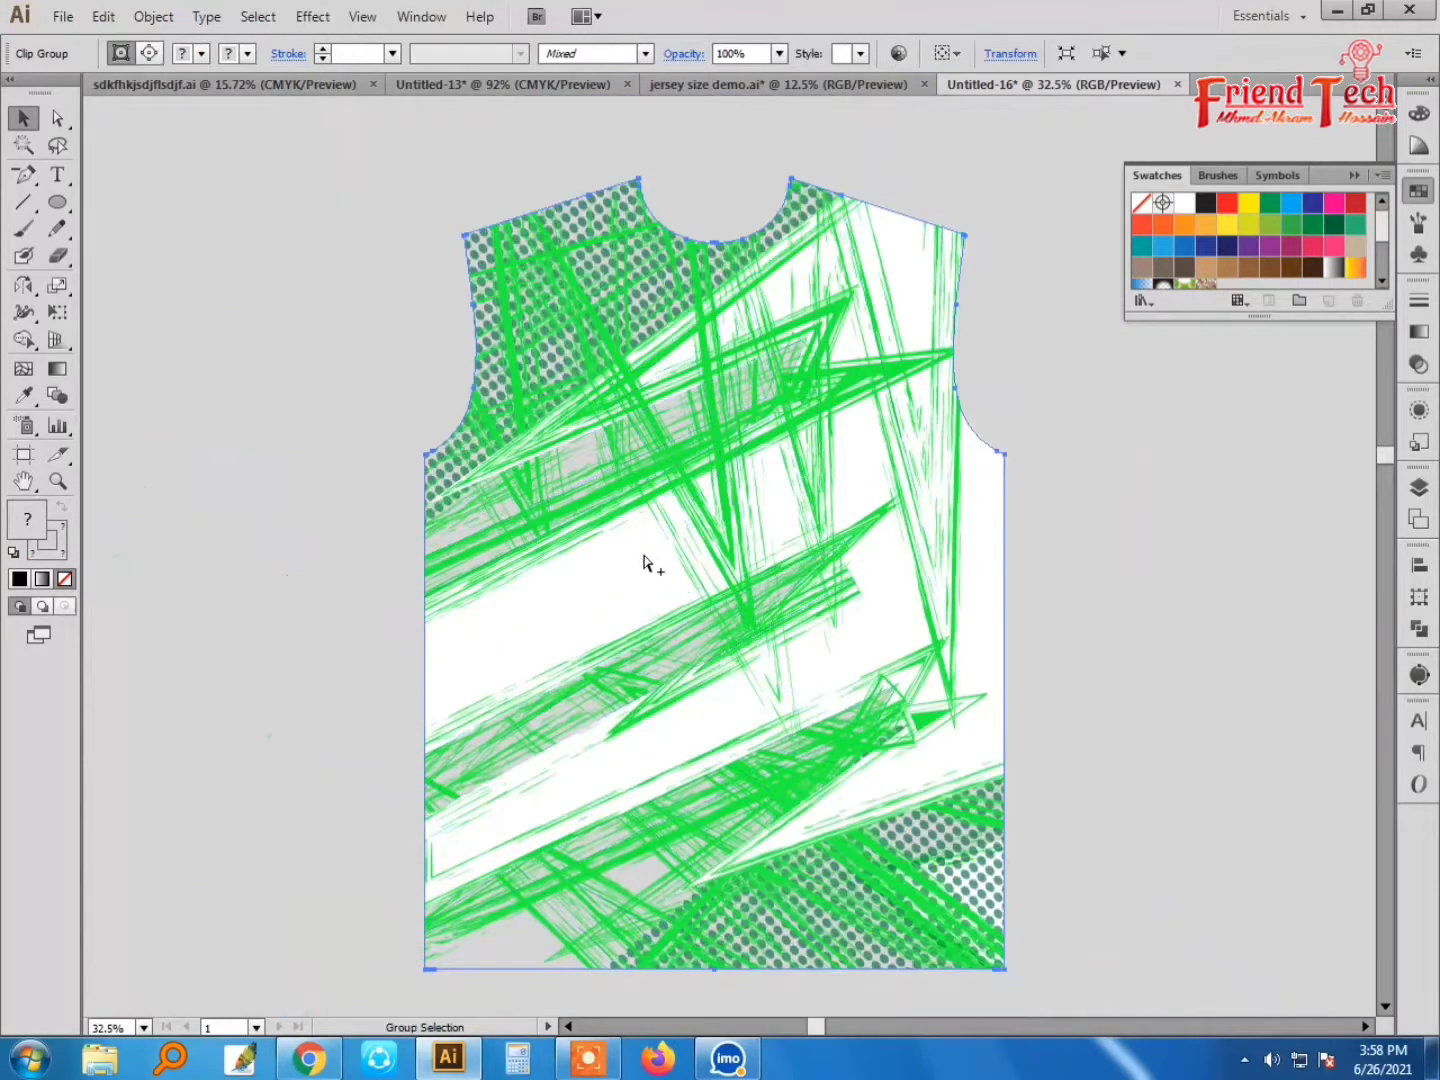
pyautogui.click(1114, 503)
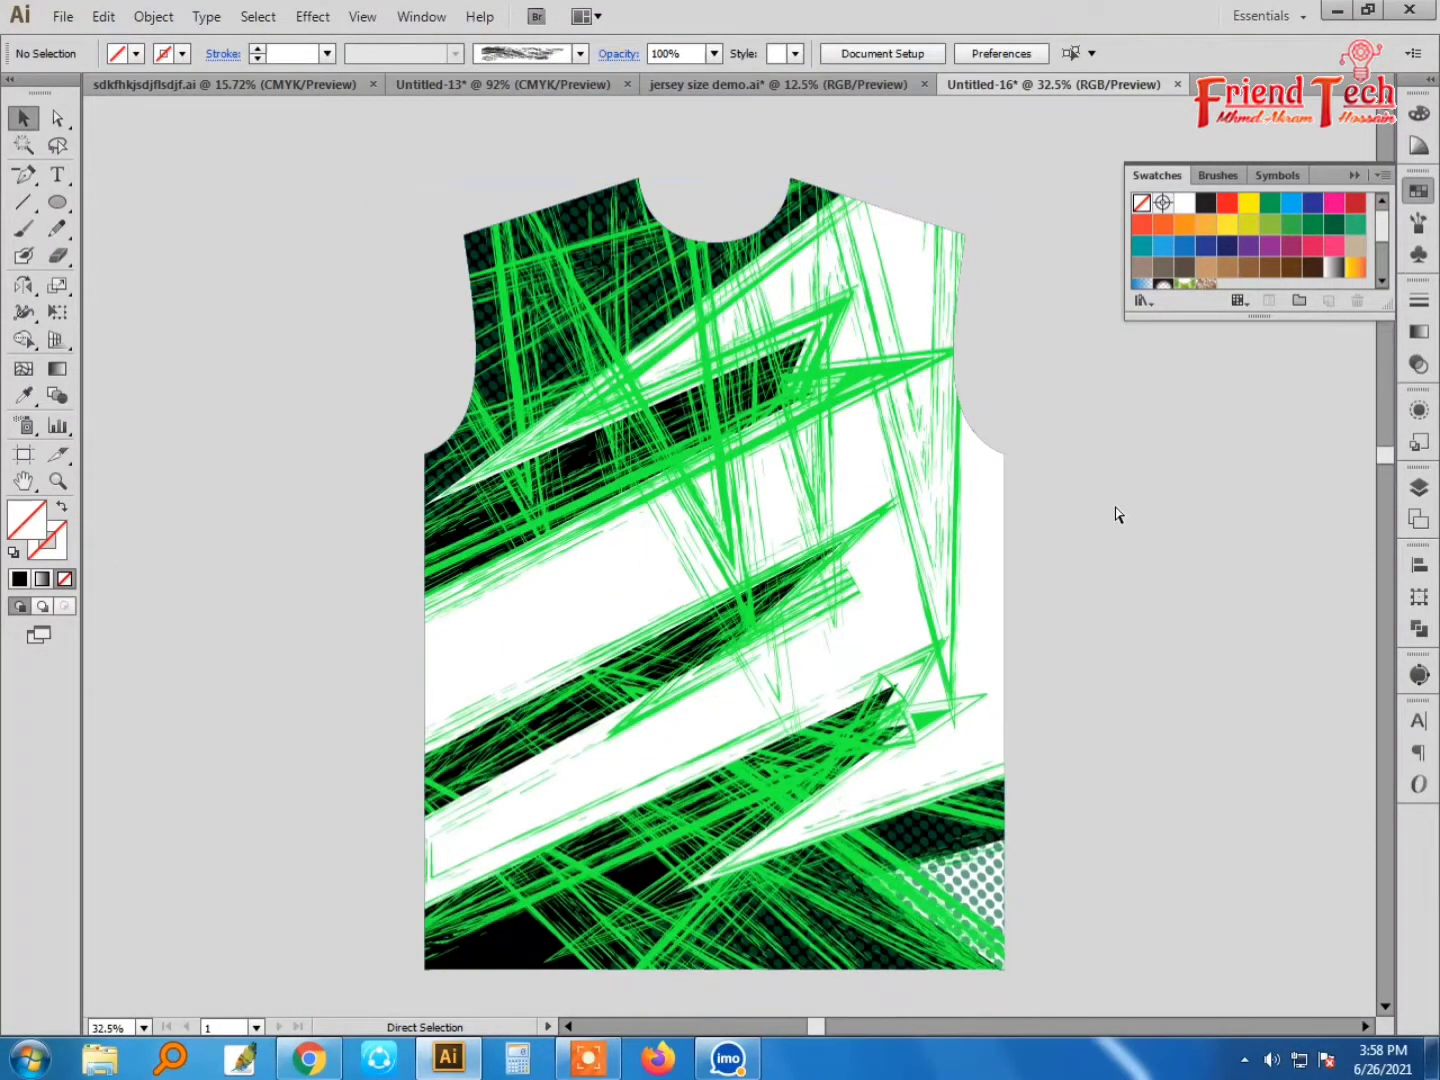
# Step: Zoom to fit the finished clipped jersey front
pyautogui.hotkey('ctrl', '-')
pyautogui.hotkey('ctrl', '-')
pyautogui.press('z')
pyautogui.moveTo(576, 355); pyautogui.dragTo(976, 827)
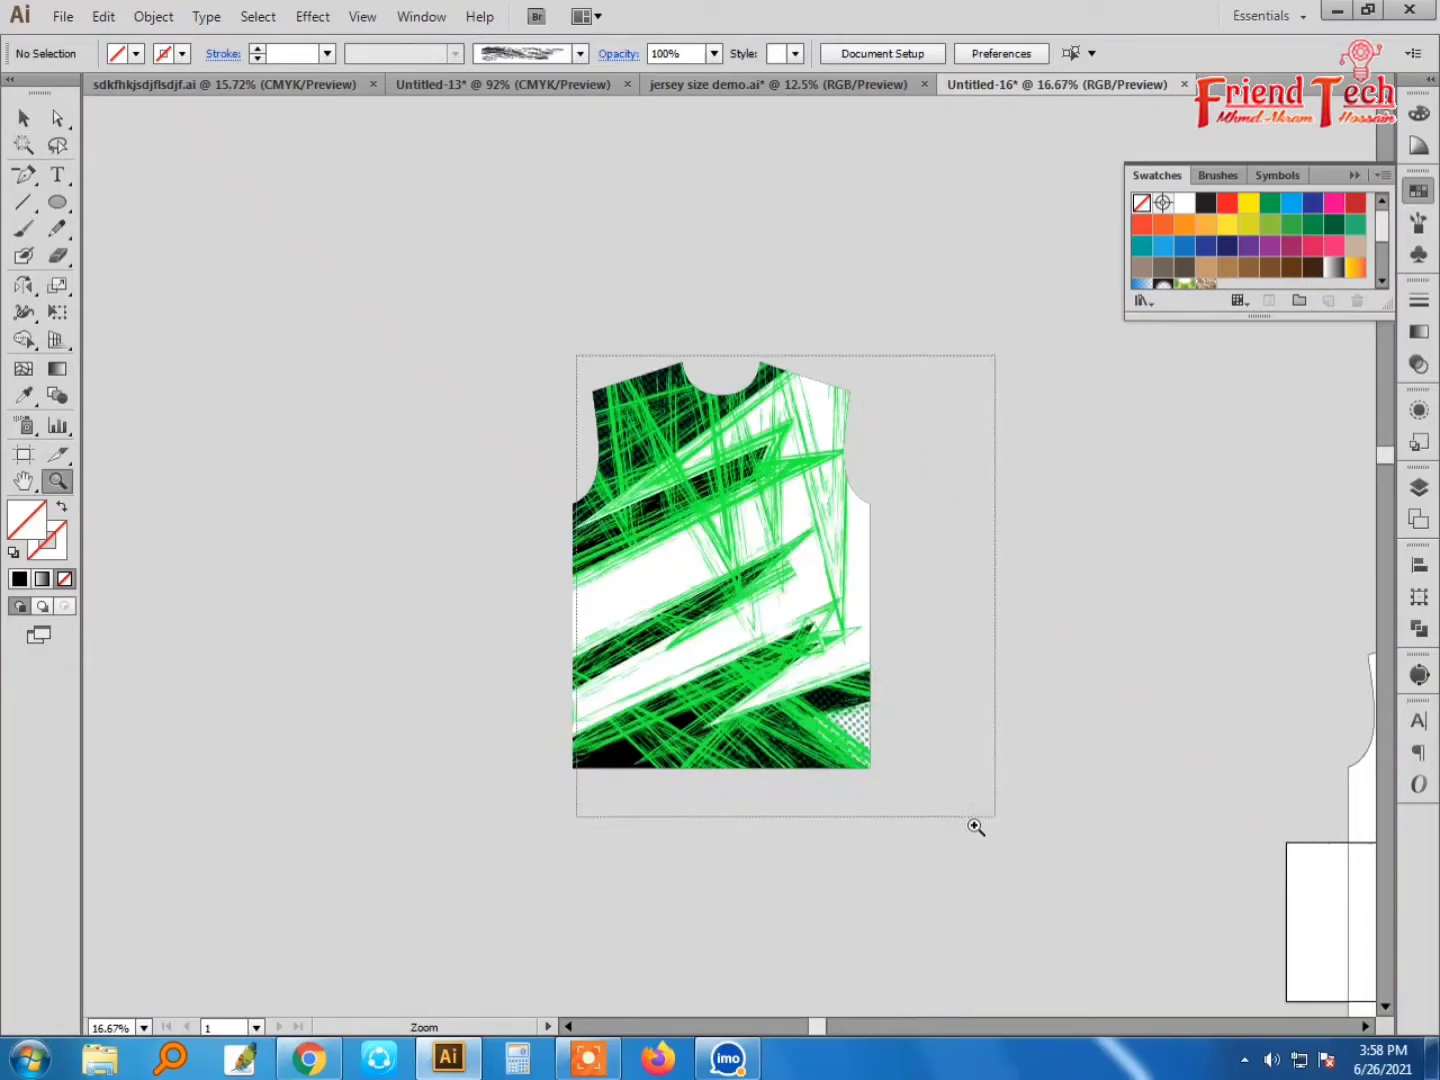
pyautogui.press('v')
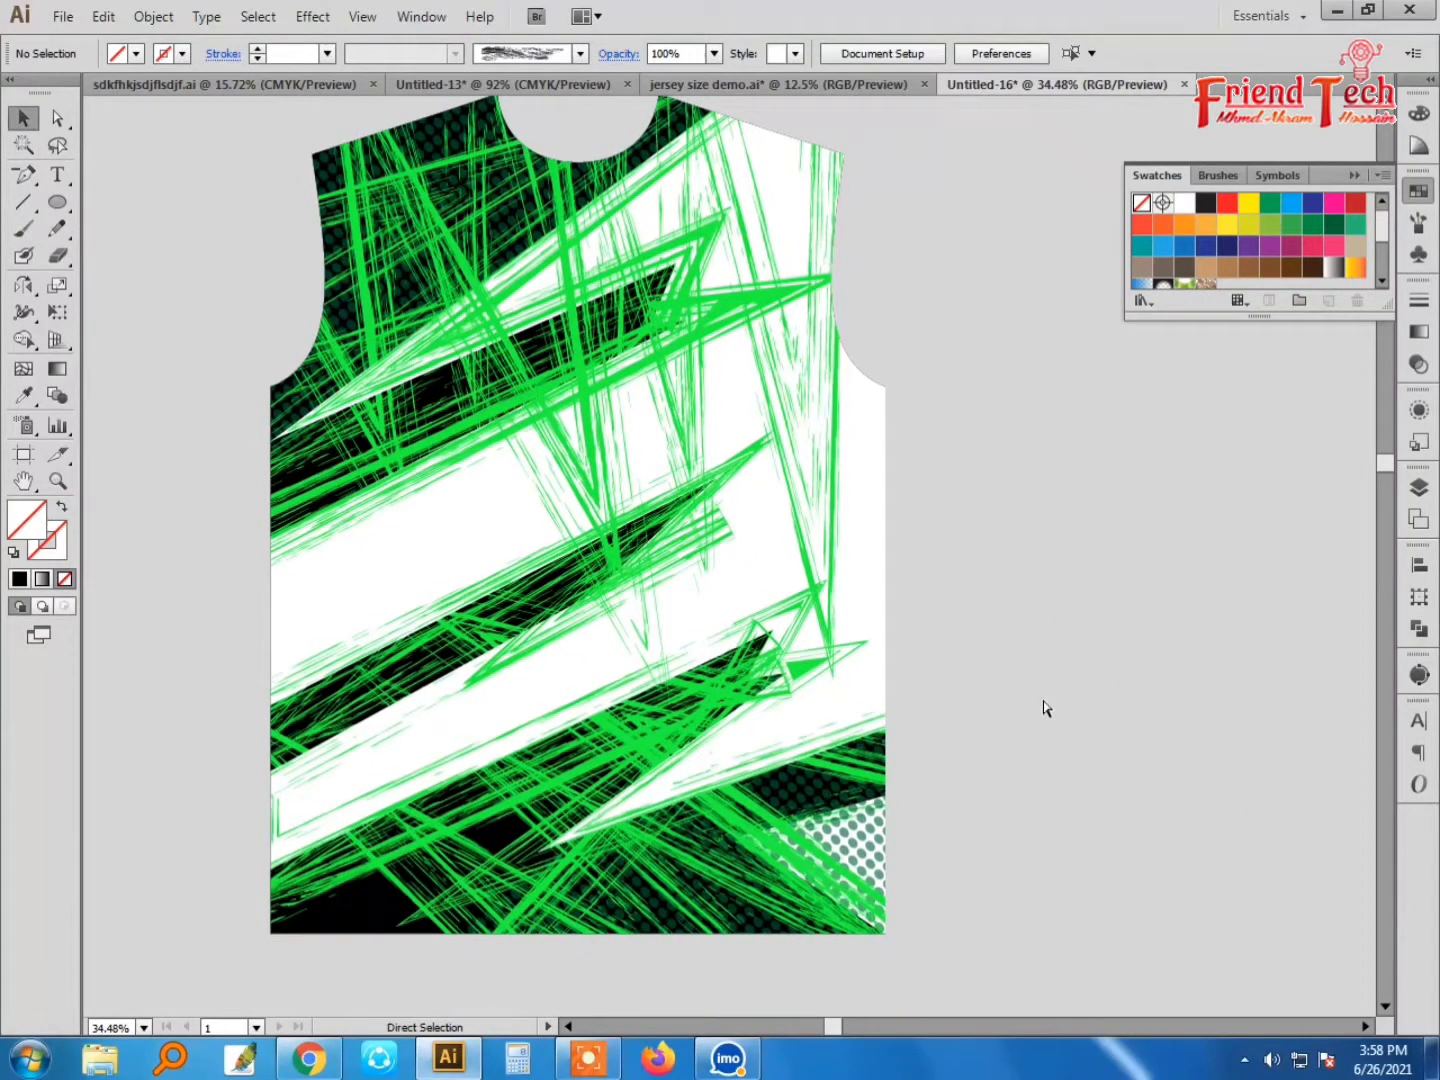
pyautogui.hotkey('ctrl', 'o')
pyautogui.click(65, 305)
pyautogui.click(740, 205)
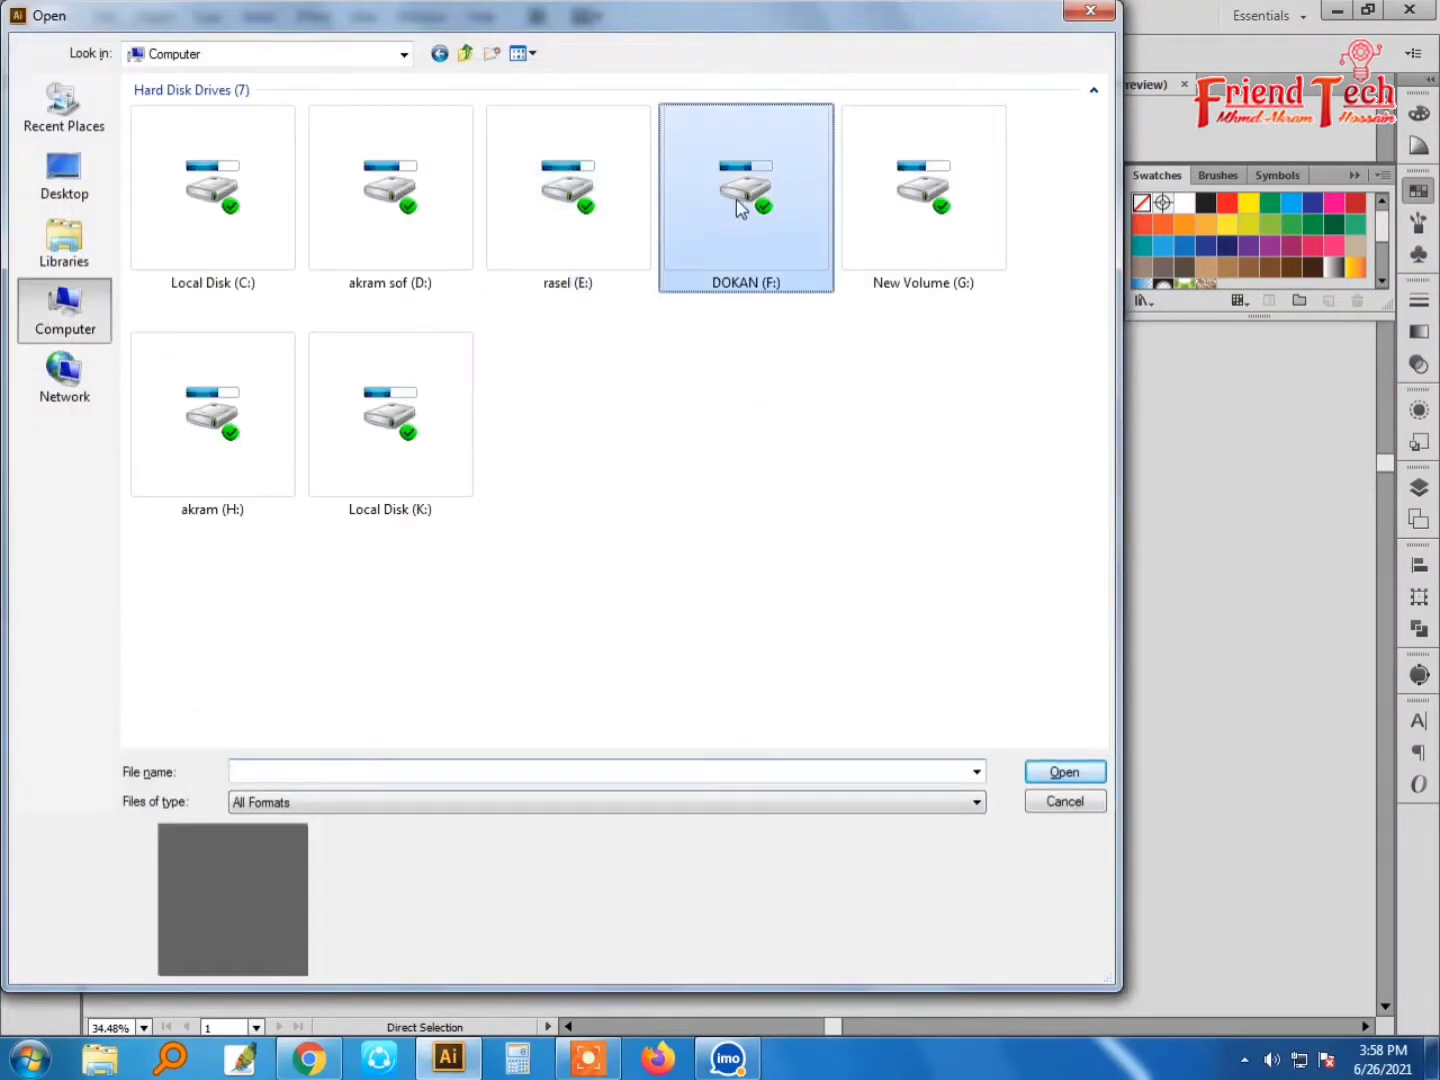
pyautogui.doubleClick(741, 207)
pyautogui.doubleClick(672, 150)
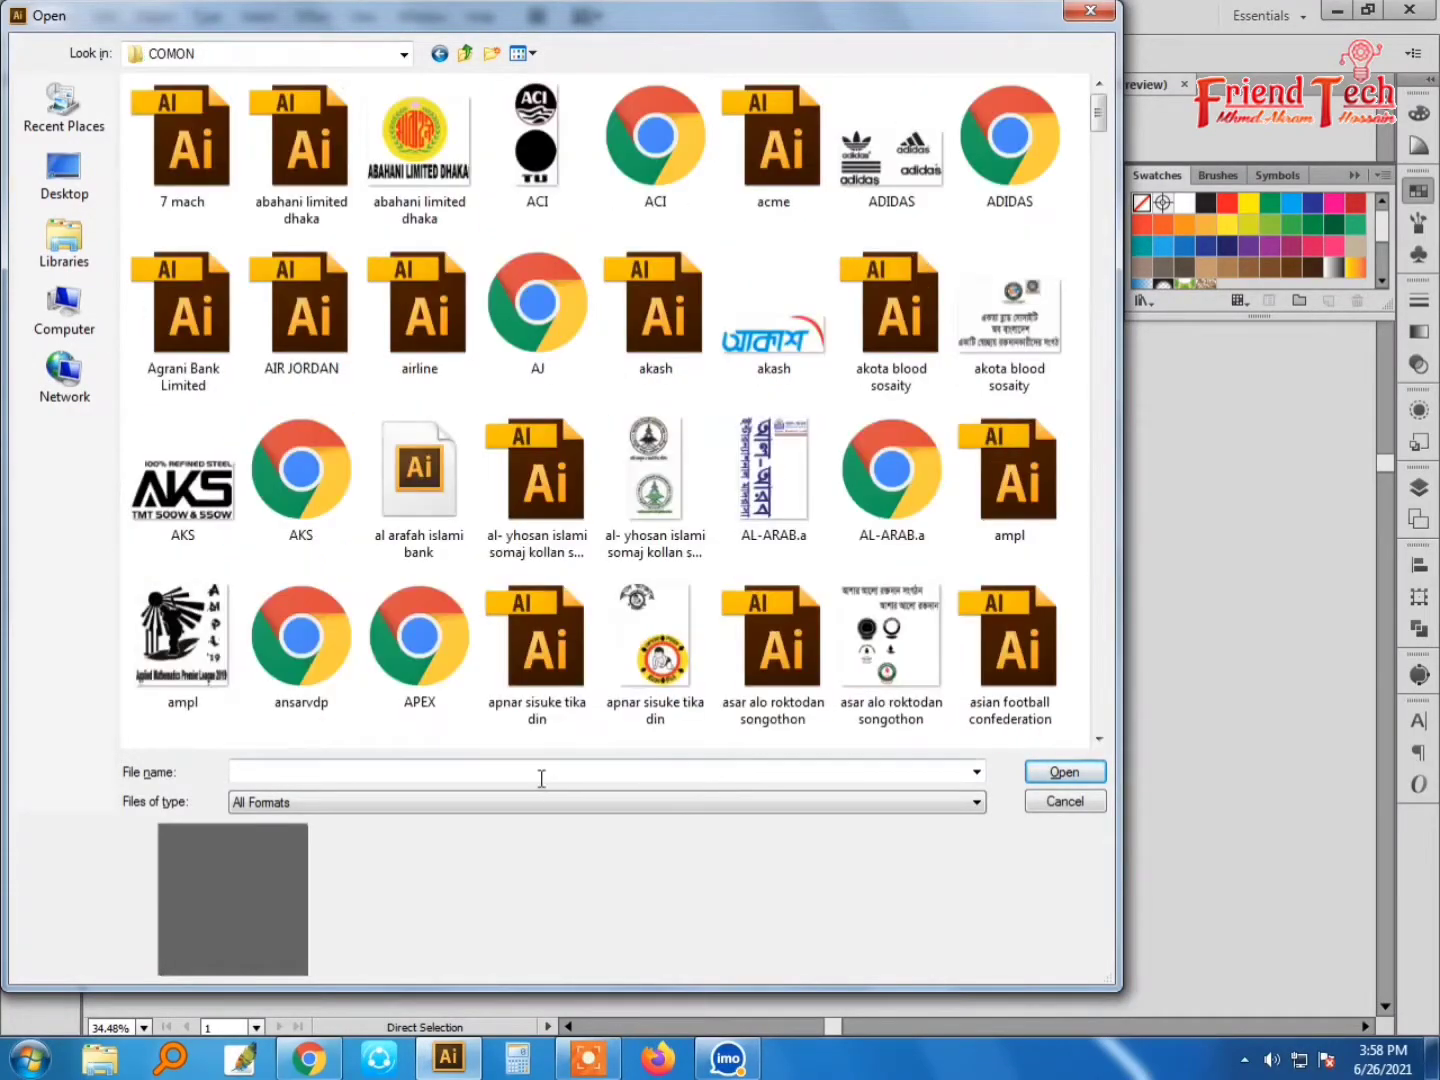
pyautogui.click(541, 775)
pyautogui.write('mons')
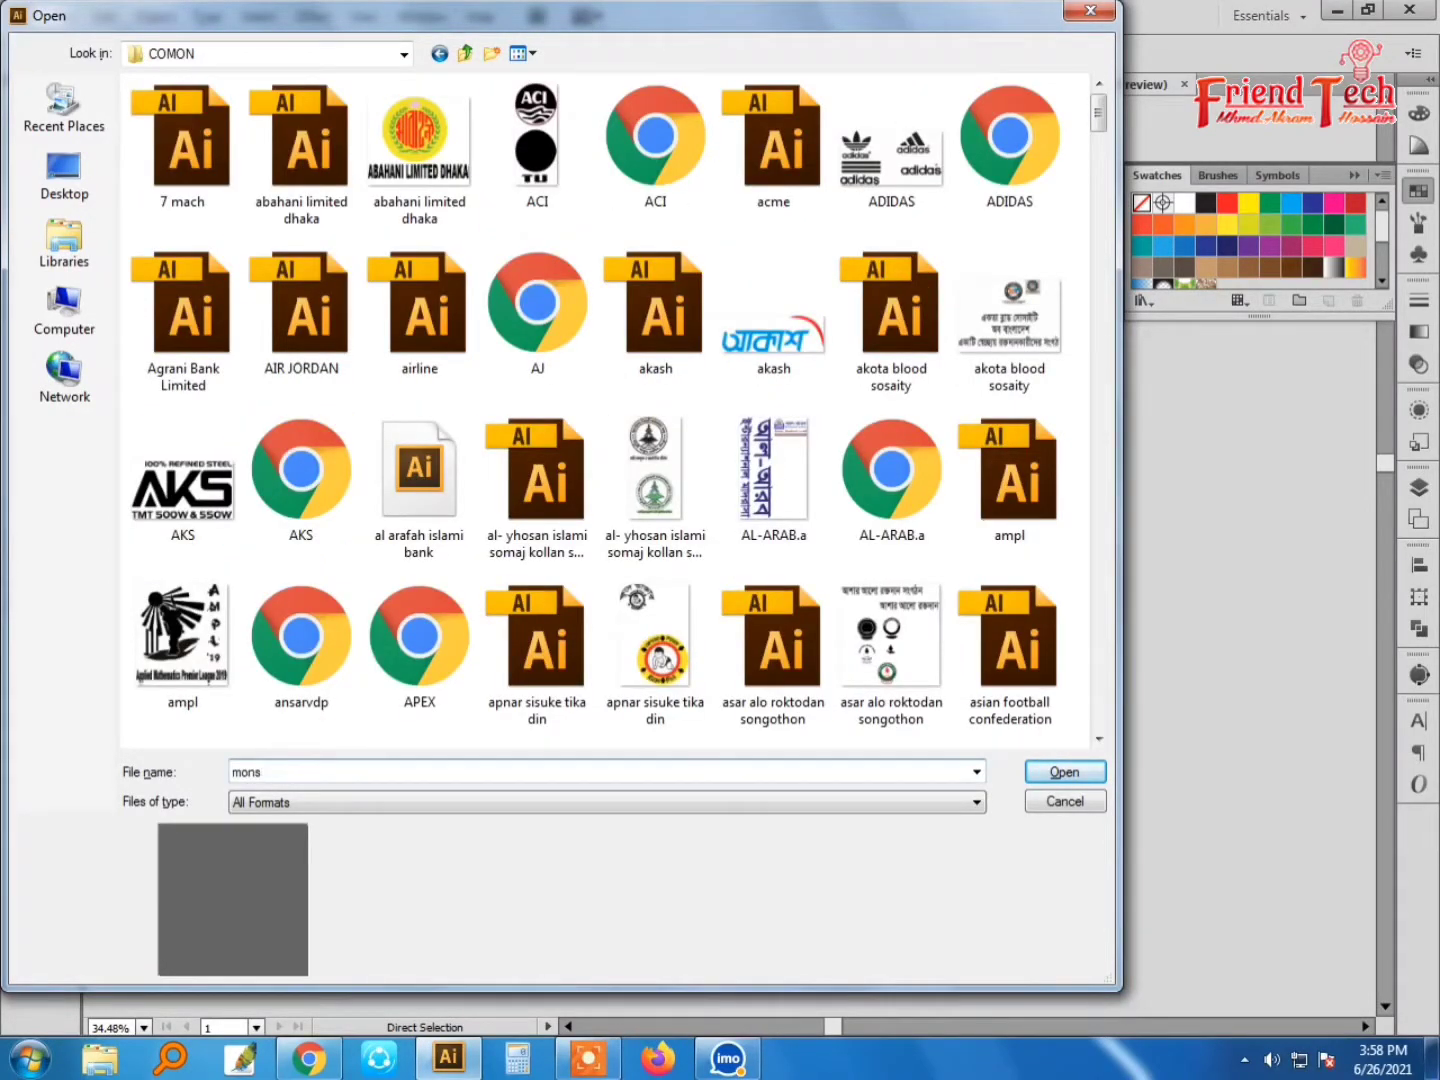
pyautogui.write('ter')
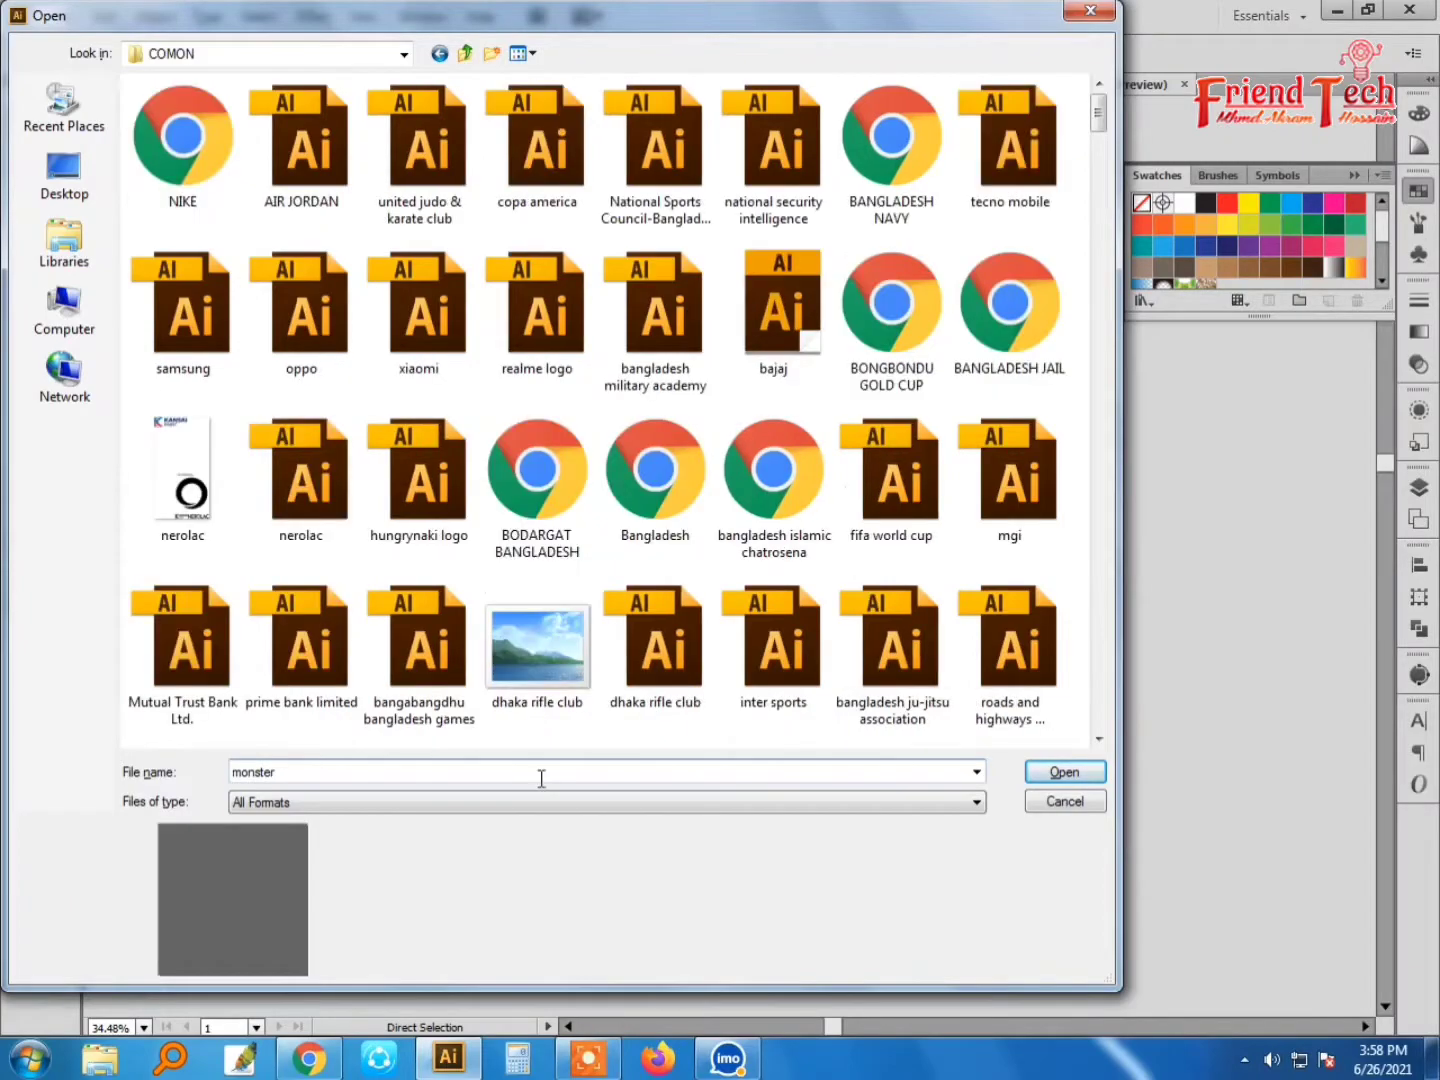
pyautogui.click(1063, 804)
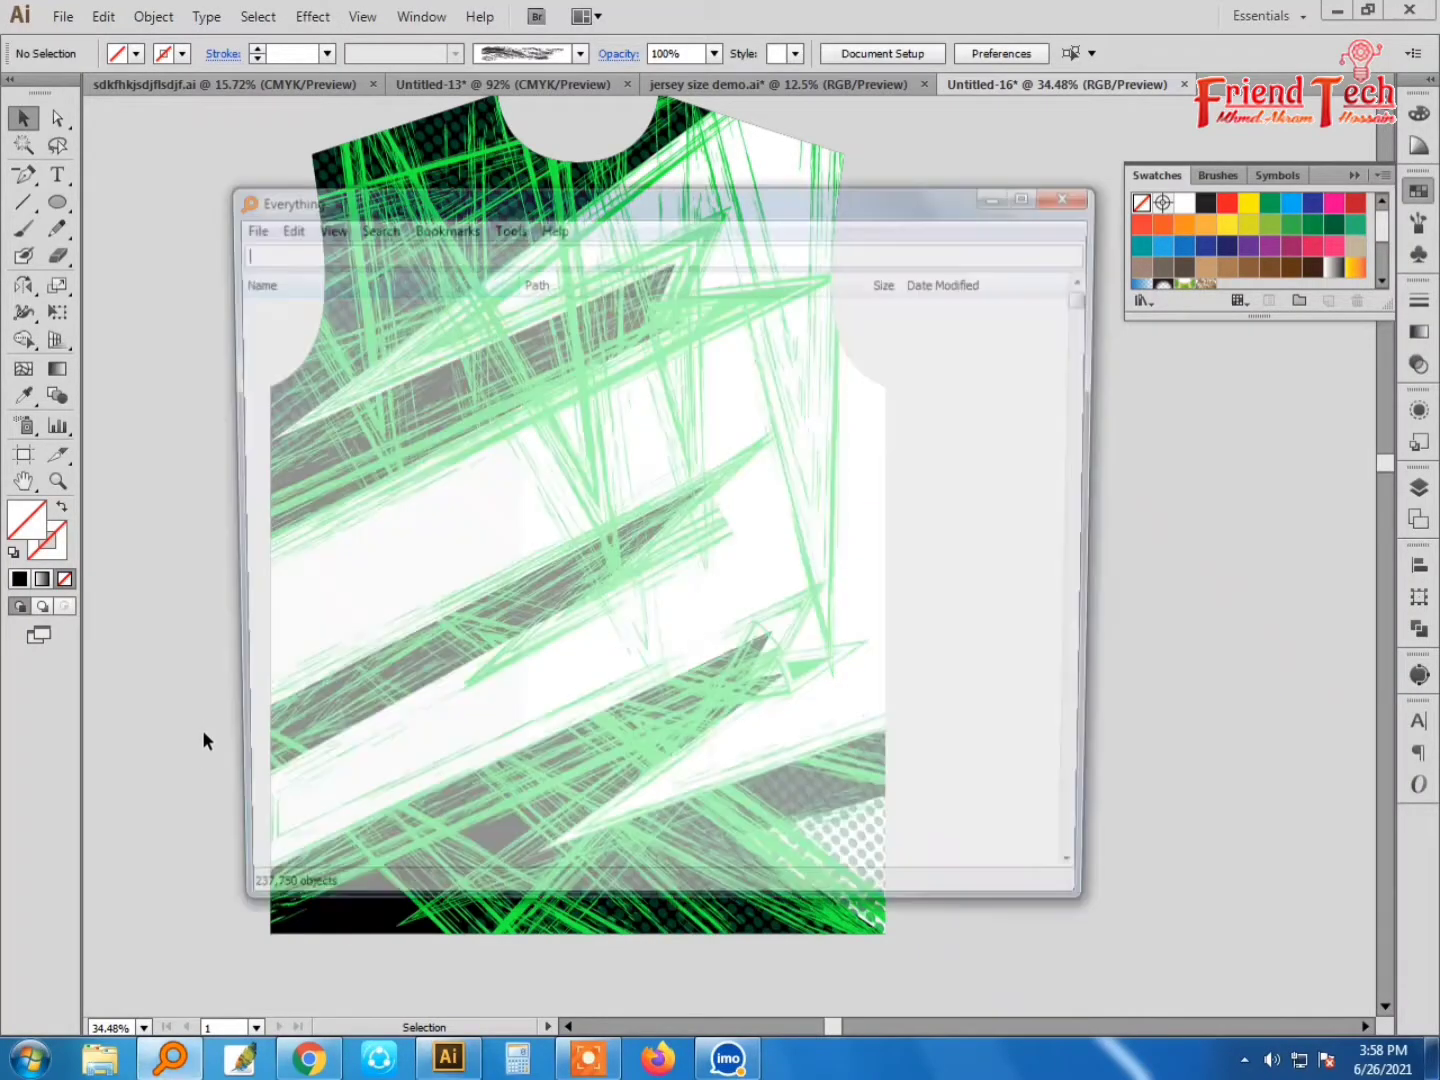
# Step: Search Everything for 'monster' and open MONSTER.ai in Illustrator
pyautogui.write('mo')
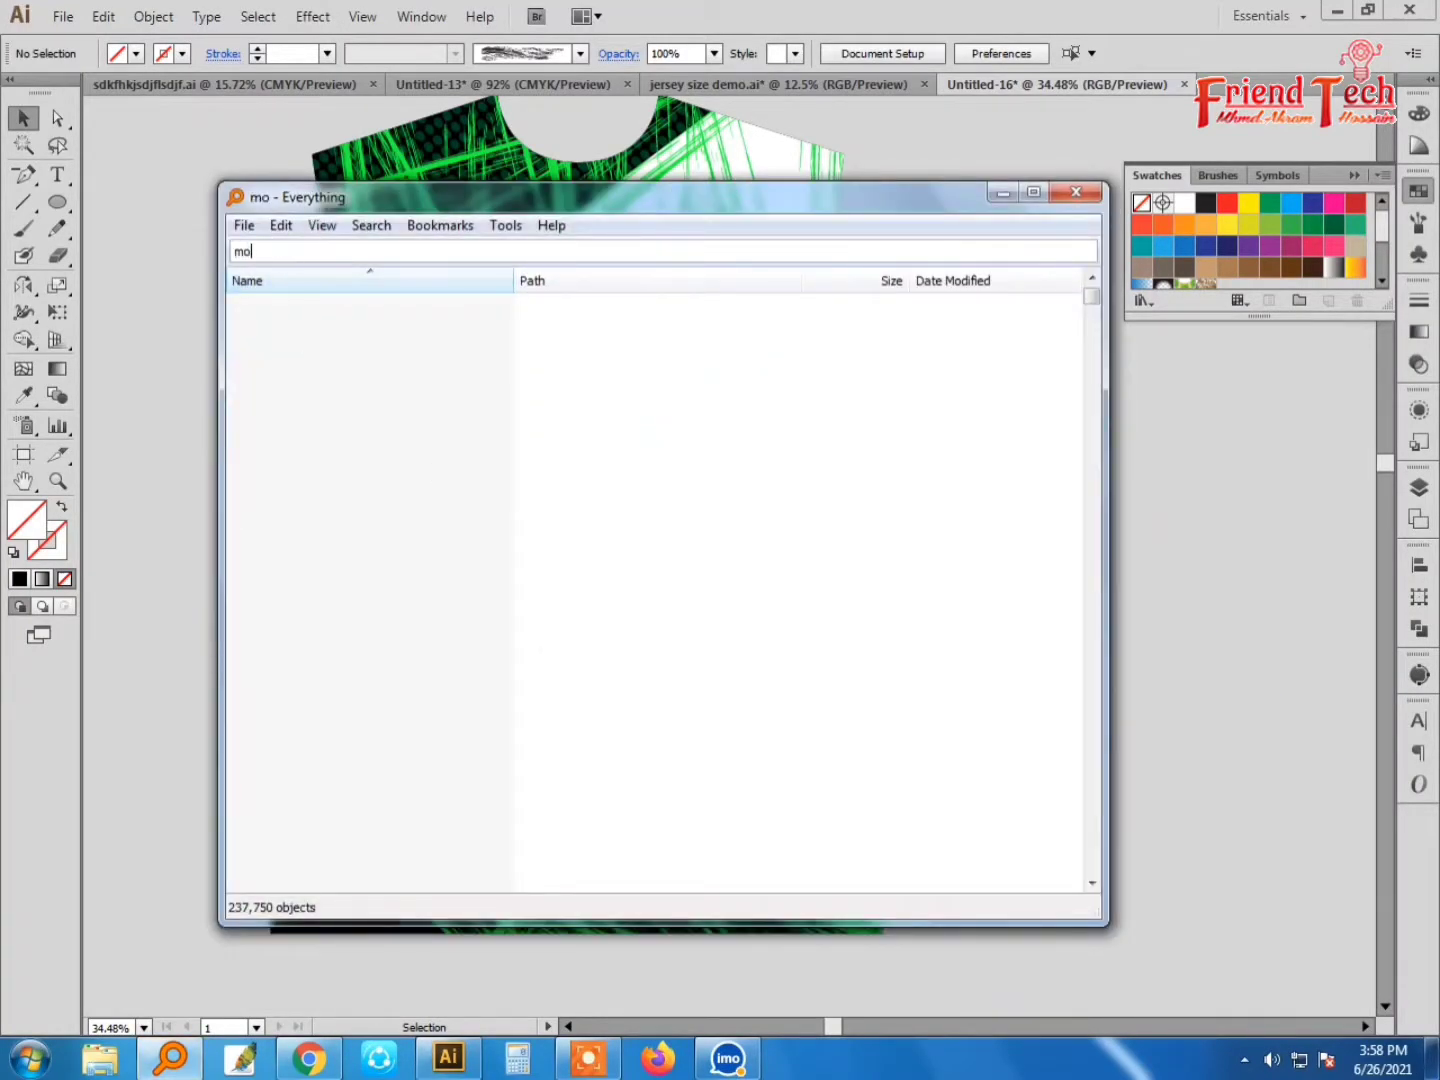
pyautogui.write('ns')
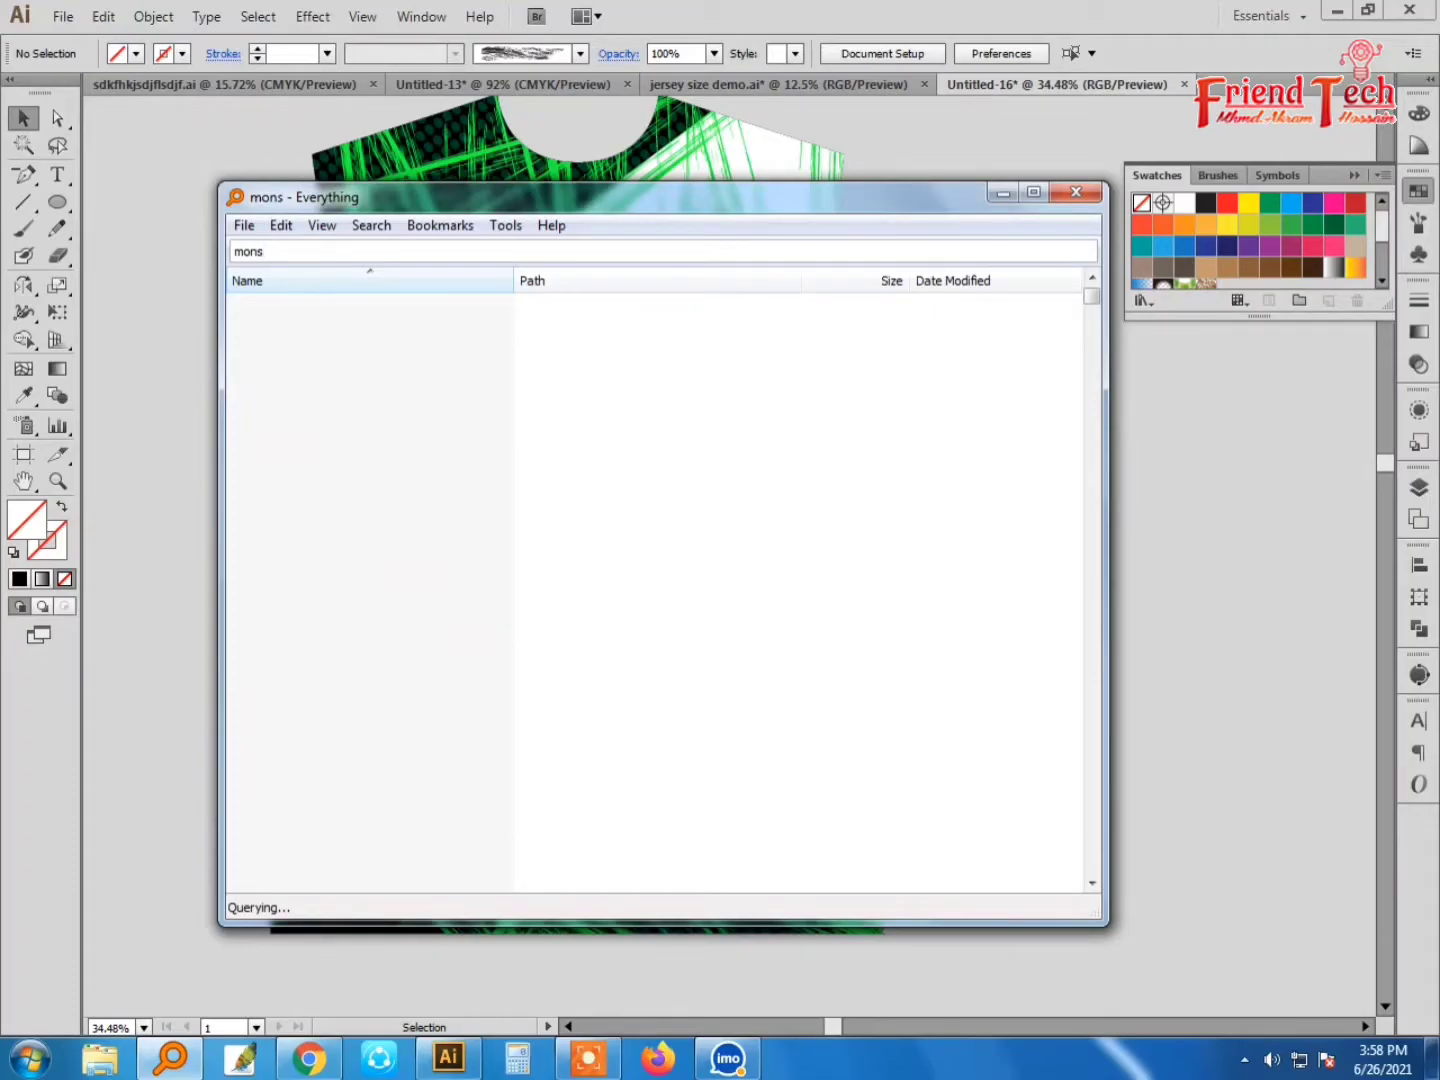
pyautogui.write('ter')
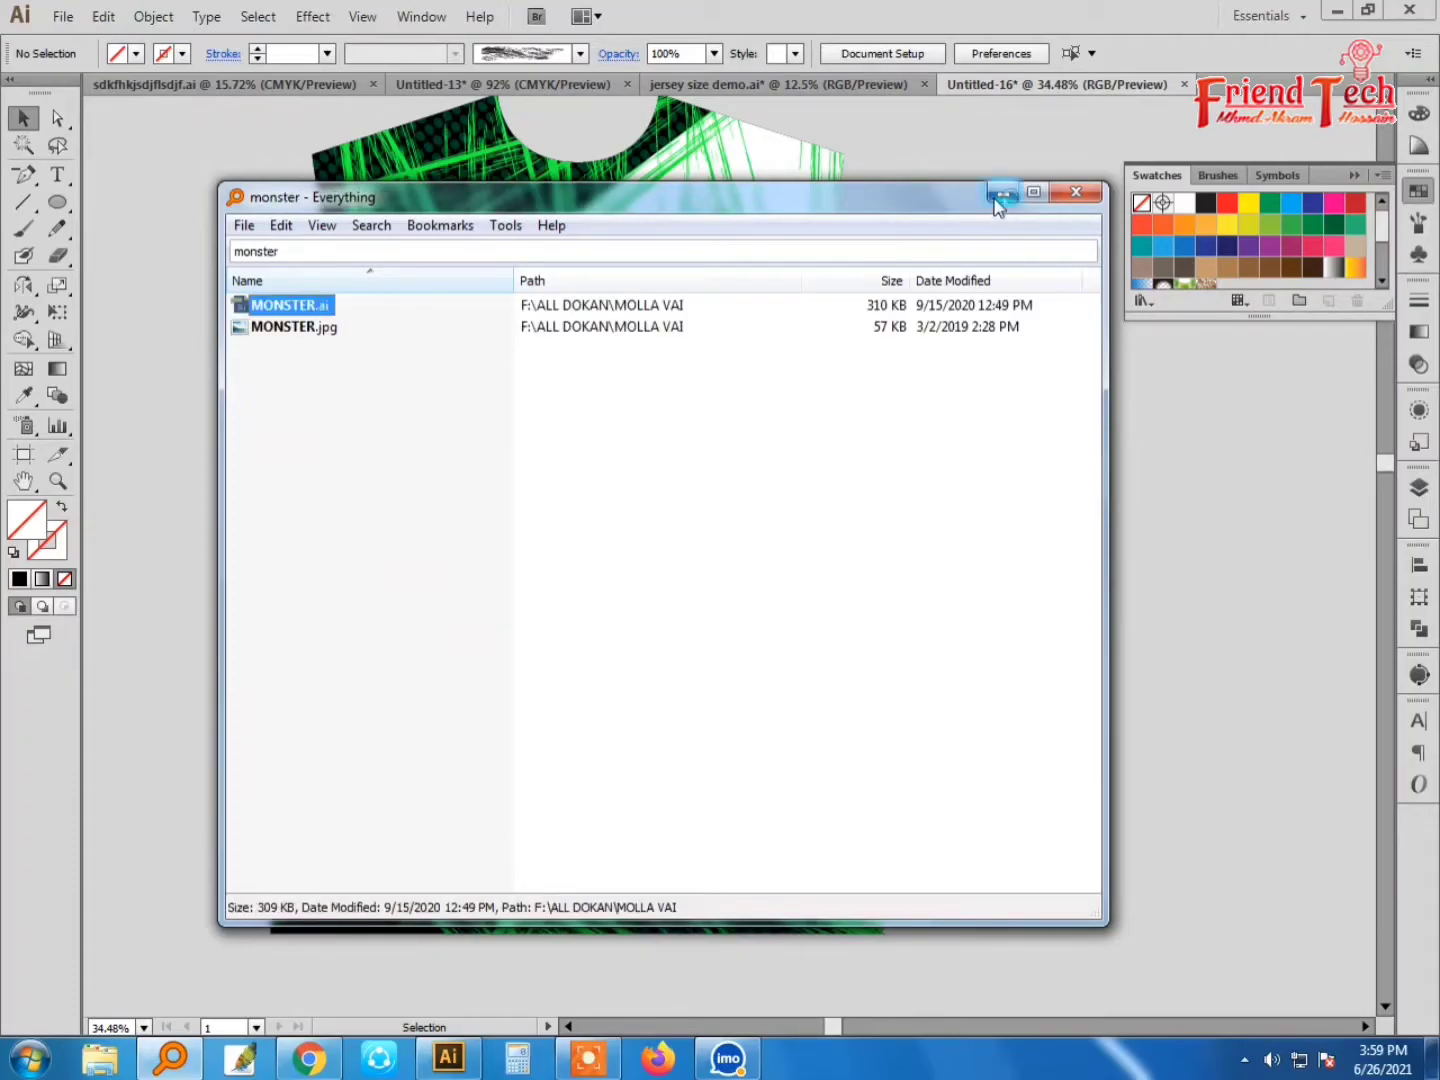
pyautogui.click(1003, 192)
pyautogui.press('super+Down')
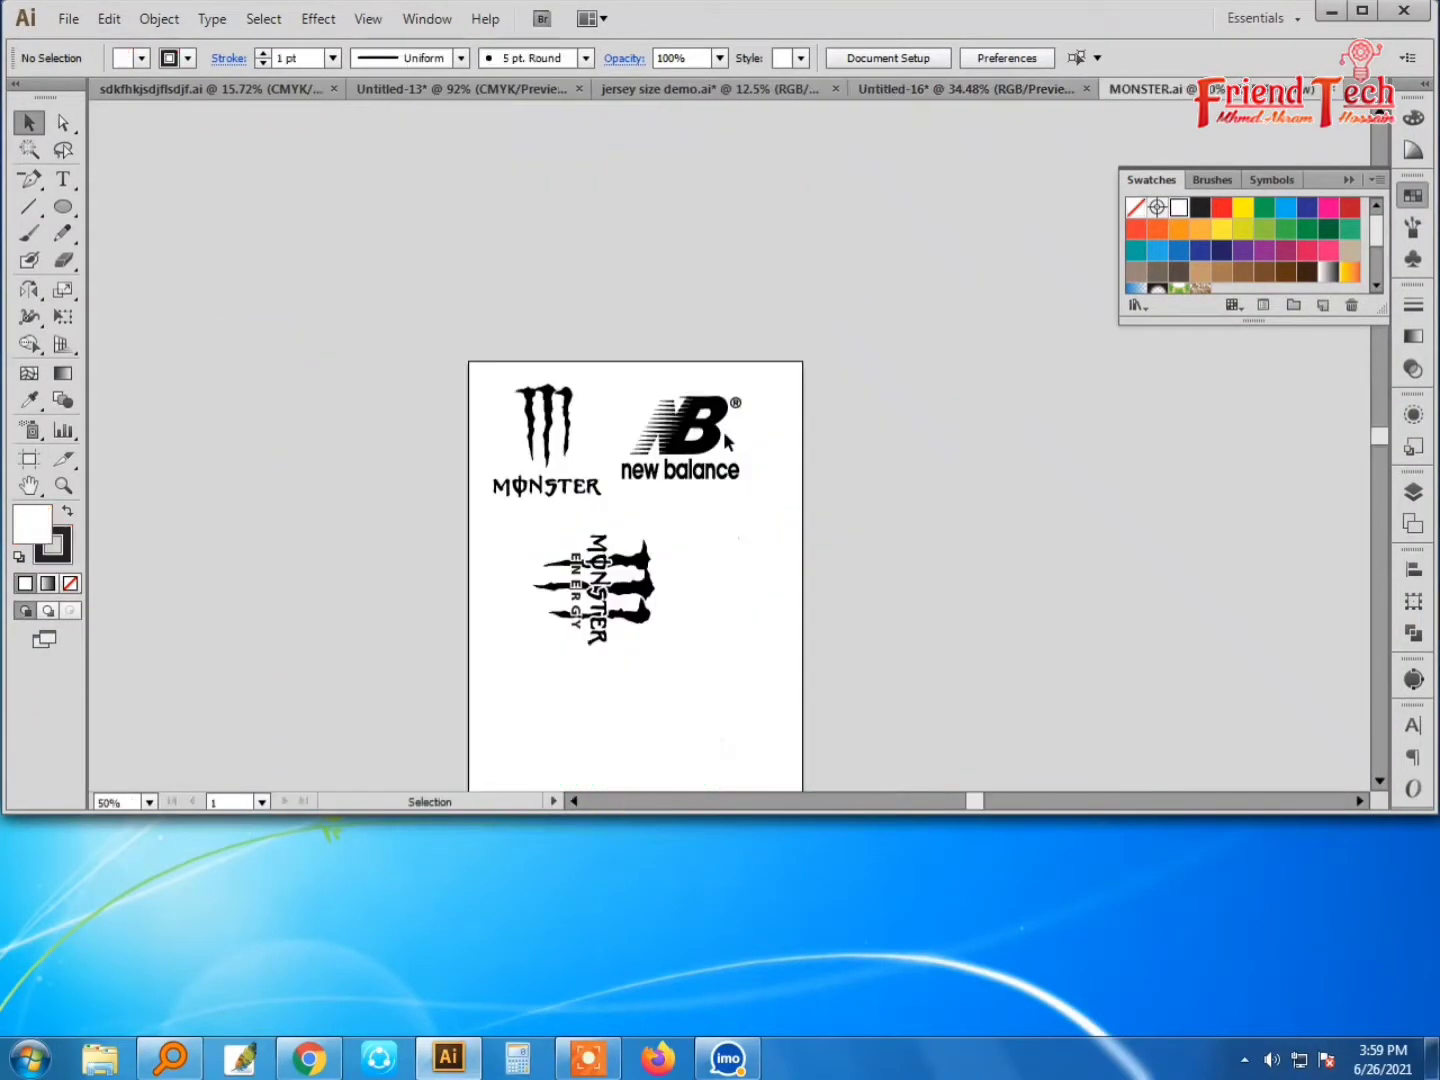
# Step: Copy the whole Monster claw logo and wordmark from MONSTER.ai
pyautogui.press('super+Up')
pyautogui.press('z')
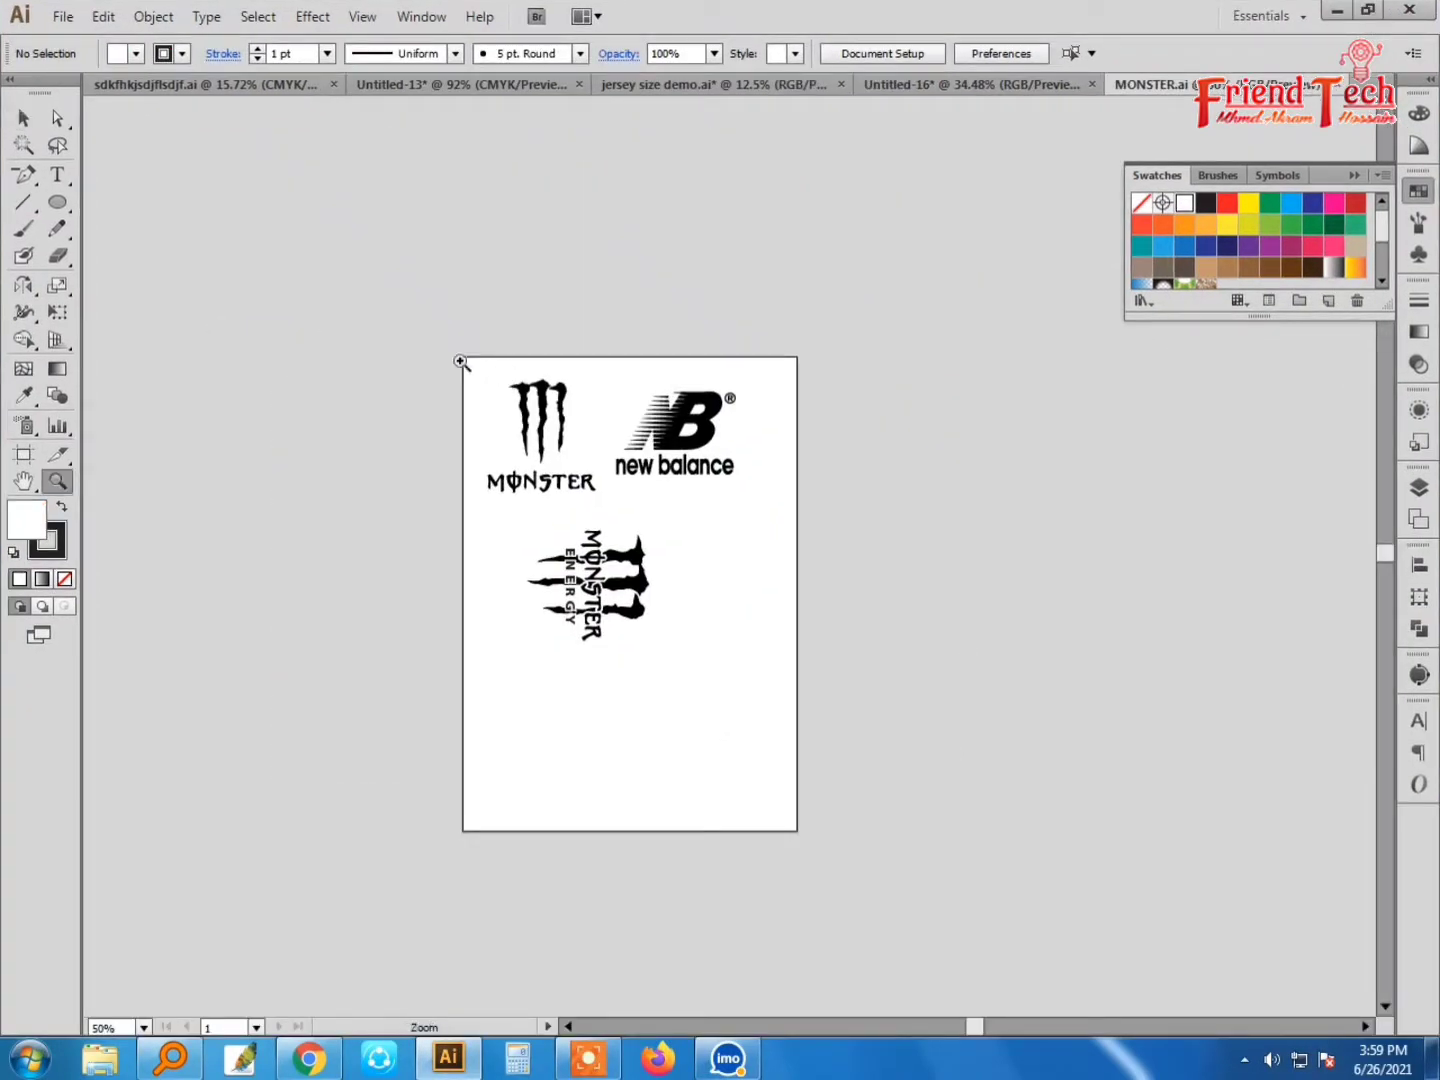
pyautogui.moveTo(460, 363); pyautogui.dragTo(682, 544)
pyautogui.press('v')
pyautogui.click(653, 415)
pyautogui.moveTo(765, 167); pyautogui.dragTo(254, 810)
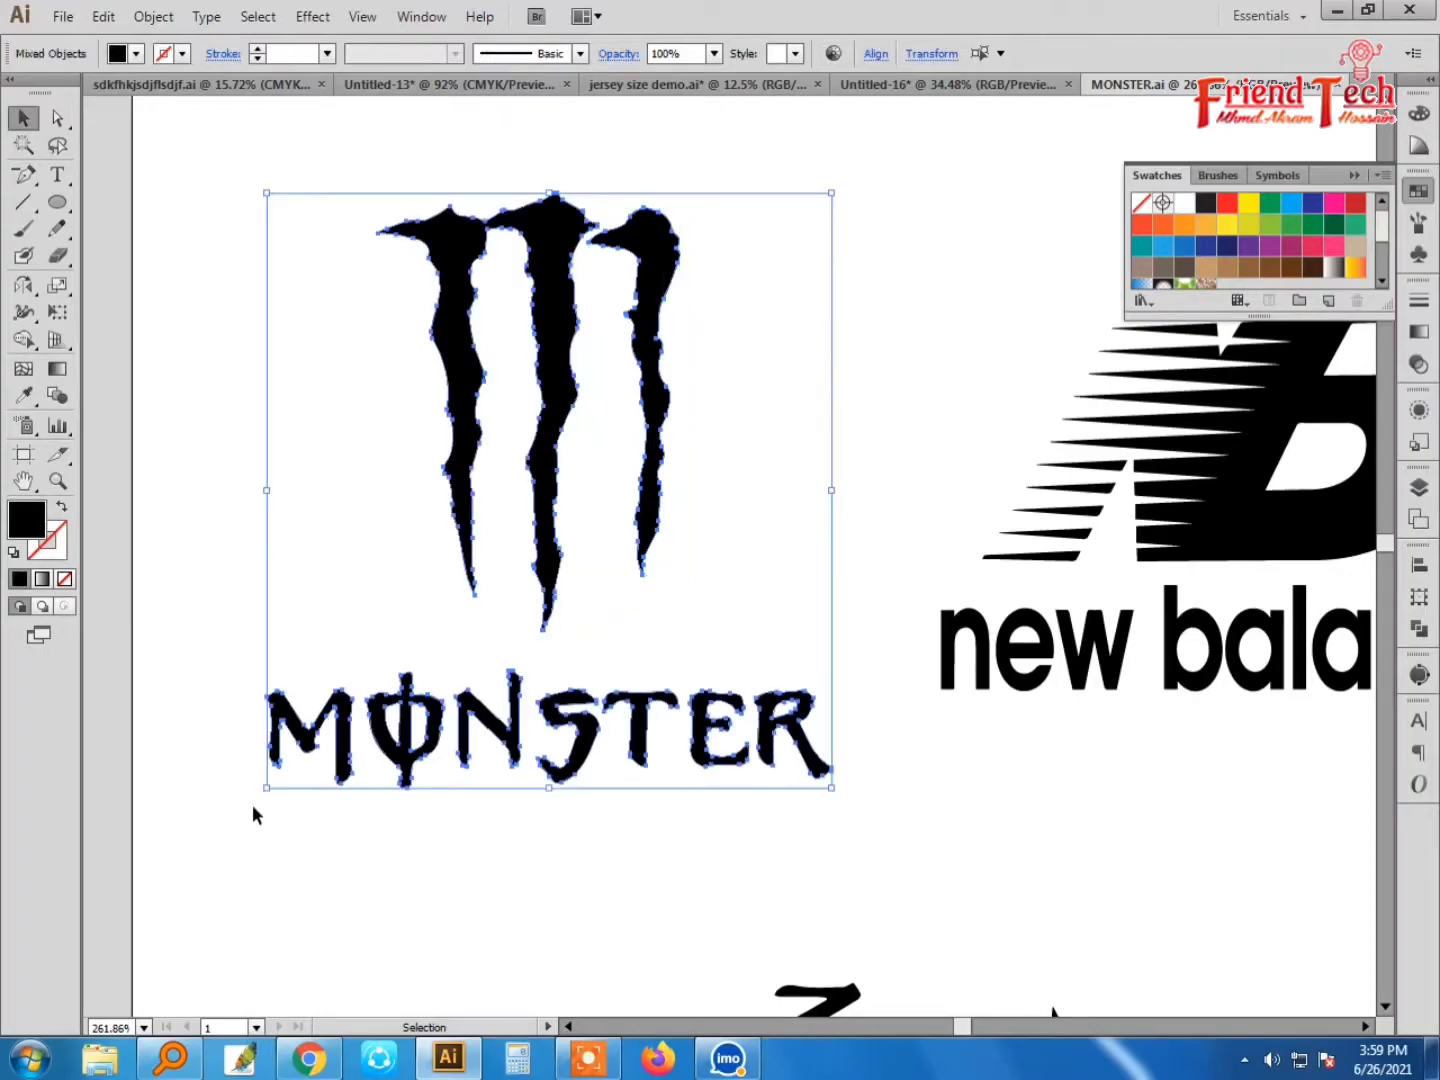
pyautogui.press('ctrl')
pyautogui.hotkey('ctrl', 'c')
# Step: Paste the logo into Untitled-16, enlarging the MONSTER wordmark diagonally across the jersey
pyautogui.click(912, 86)
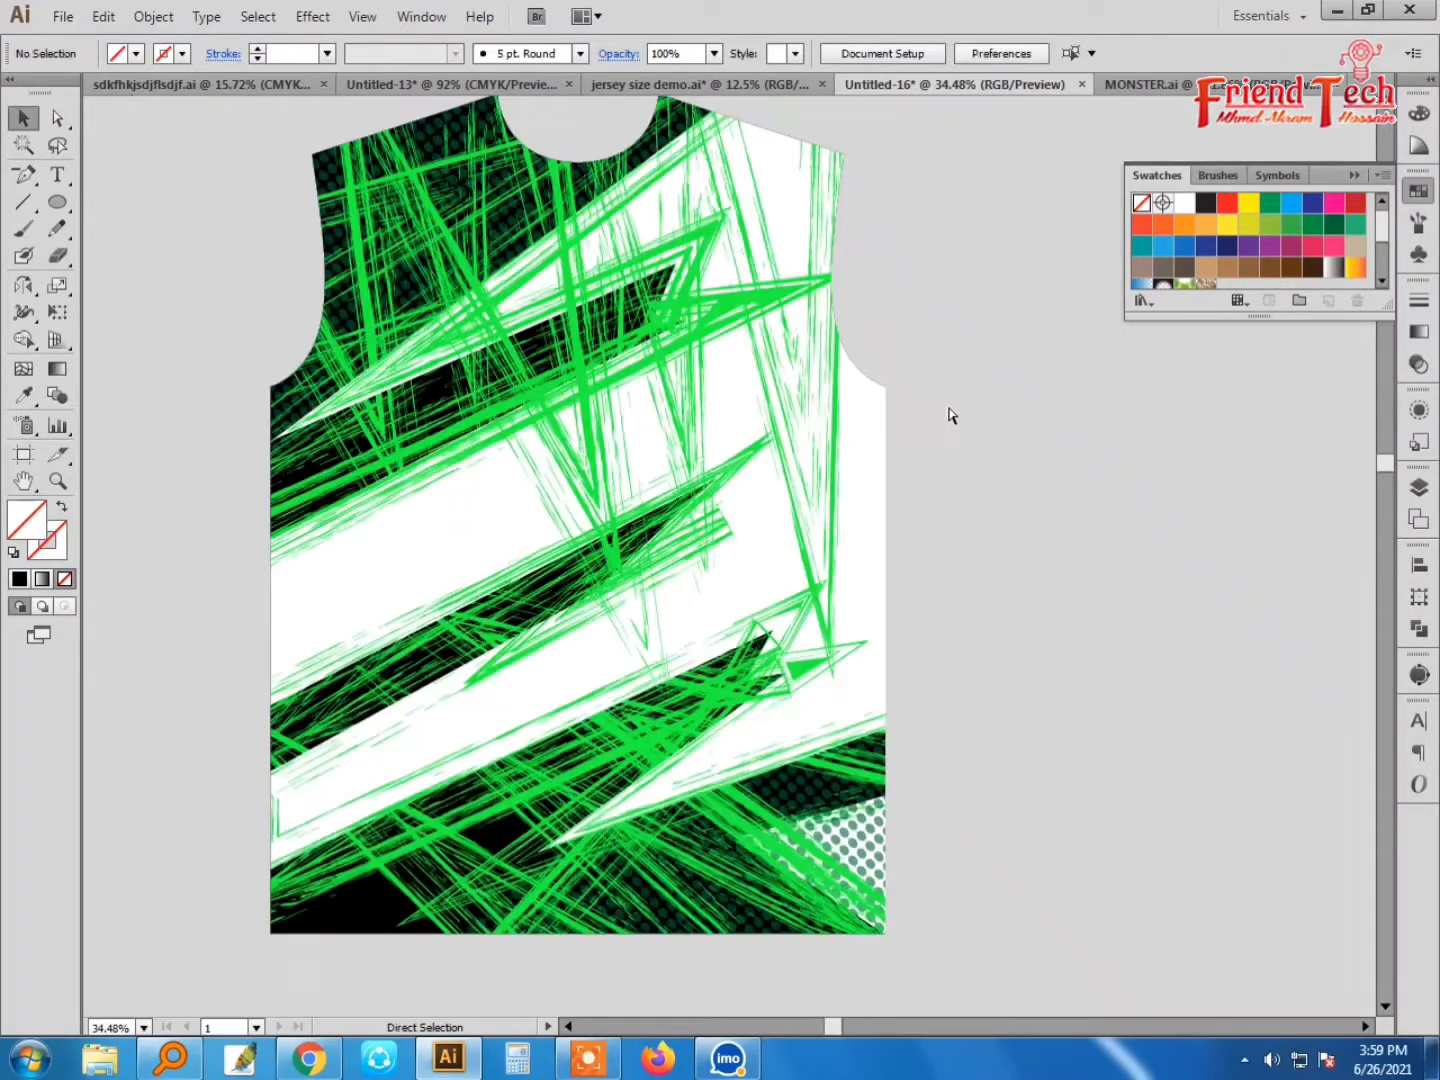
pyautogui.hotkey('ctrl', 'v')
pyautogui.moveTo(741, 554)
pyautogui.mouseDown()
pyautogui.moveTo(1160, 487)
pyautogui.moveTo(1080, 557)
pyautogui.mouseUp()
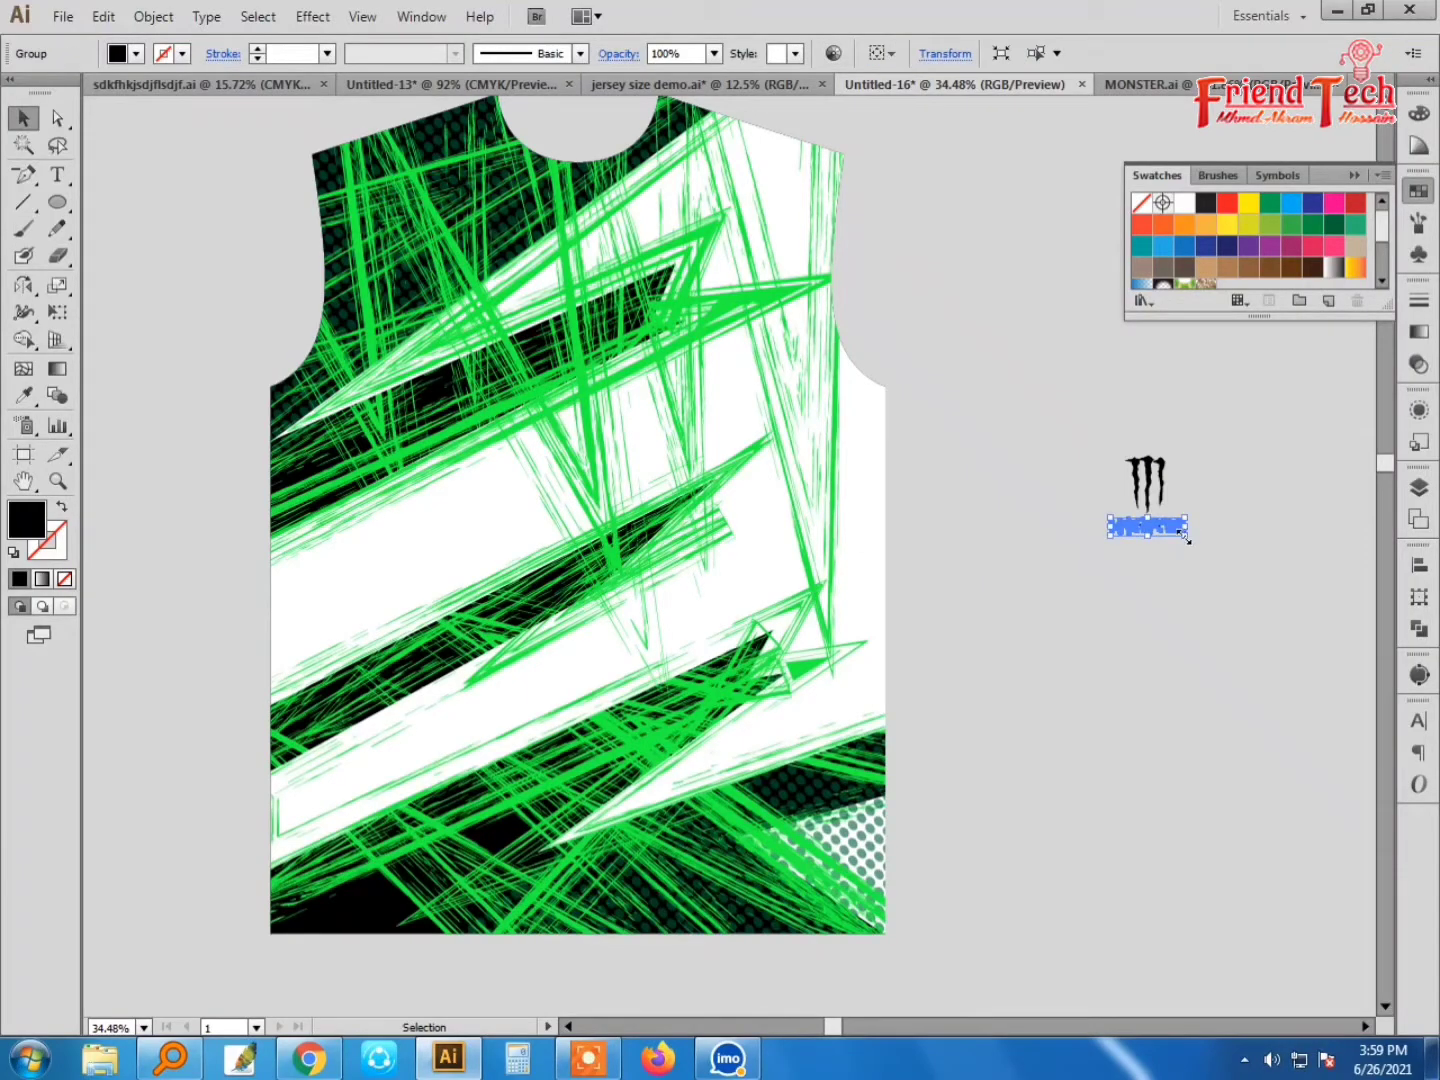
pyautogui.moveTo(1185, 537); pyautogui.dragTo(1353, 569)
pyautogui.moveTo(1226, 490)
pyautogui.mouseDown()
pyautogui.moveTo(706, 465)
pyautogui.moveTo(604, 440)
pyautogui.moveTo(616, 426)
pyautogui.moveTo(648, 455)
pyautogui.mouseUp()
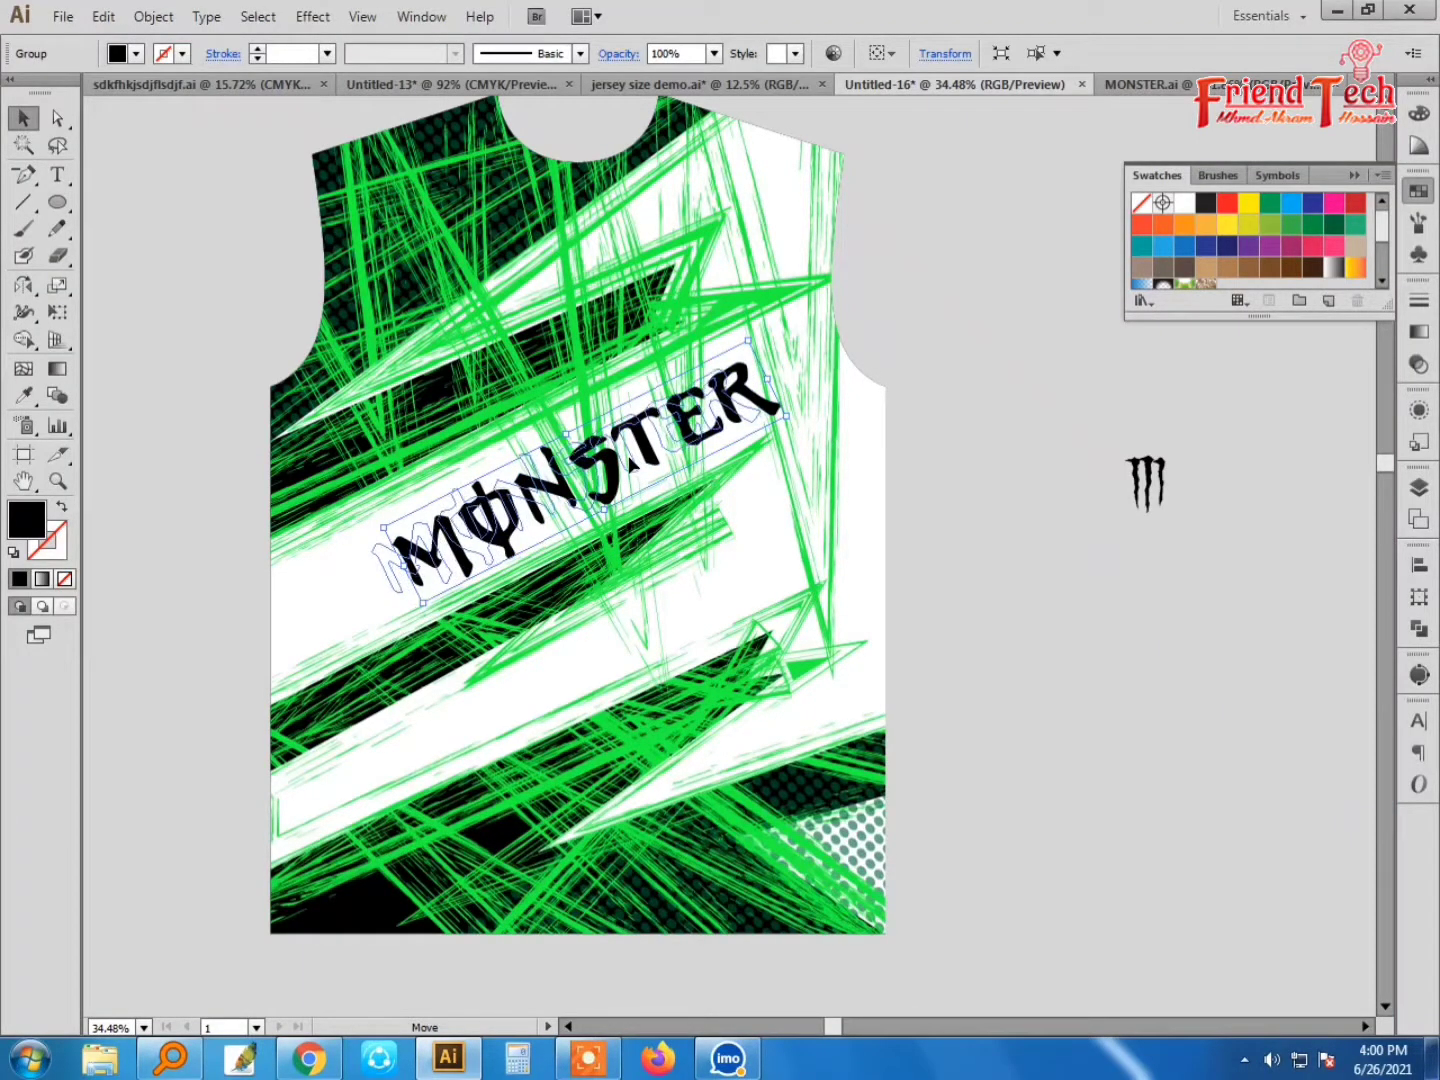
pyautogui.click(920, 352)
pyautogui.moveTo(920, 352); pyautogui.dragTo(918, 370)
pyautogui.click(708, 440)
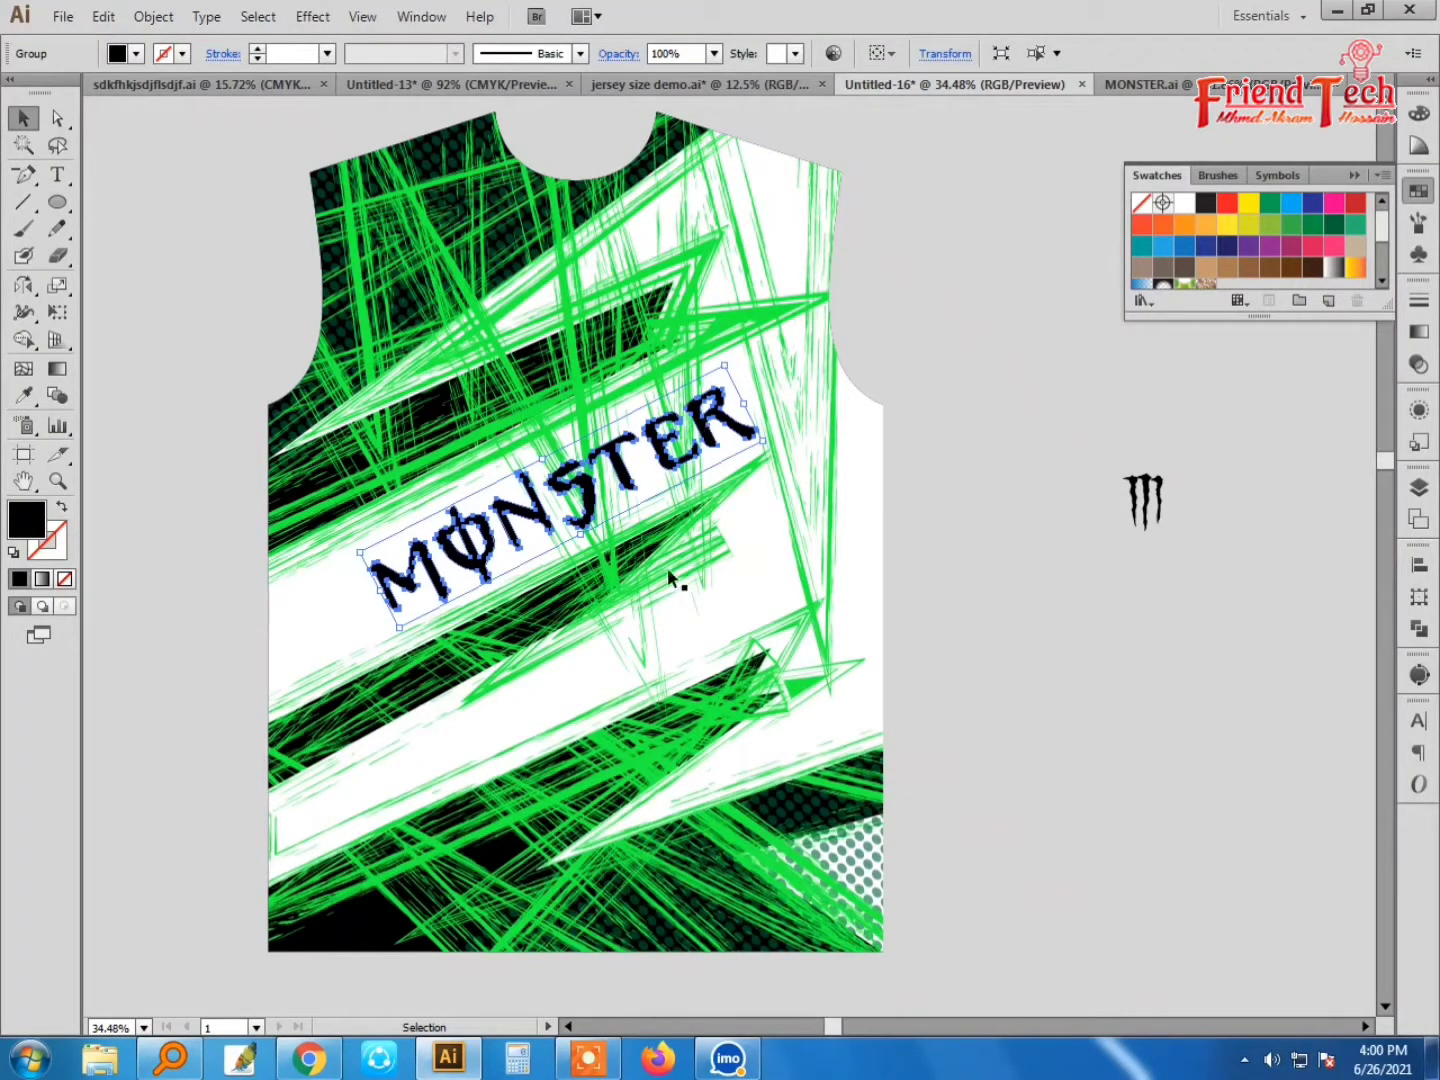
# Step: Make the MONSTER wordmark green using the eyedropper, then select its whole group
pyautogui.press('i')
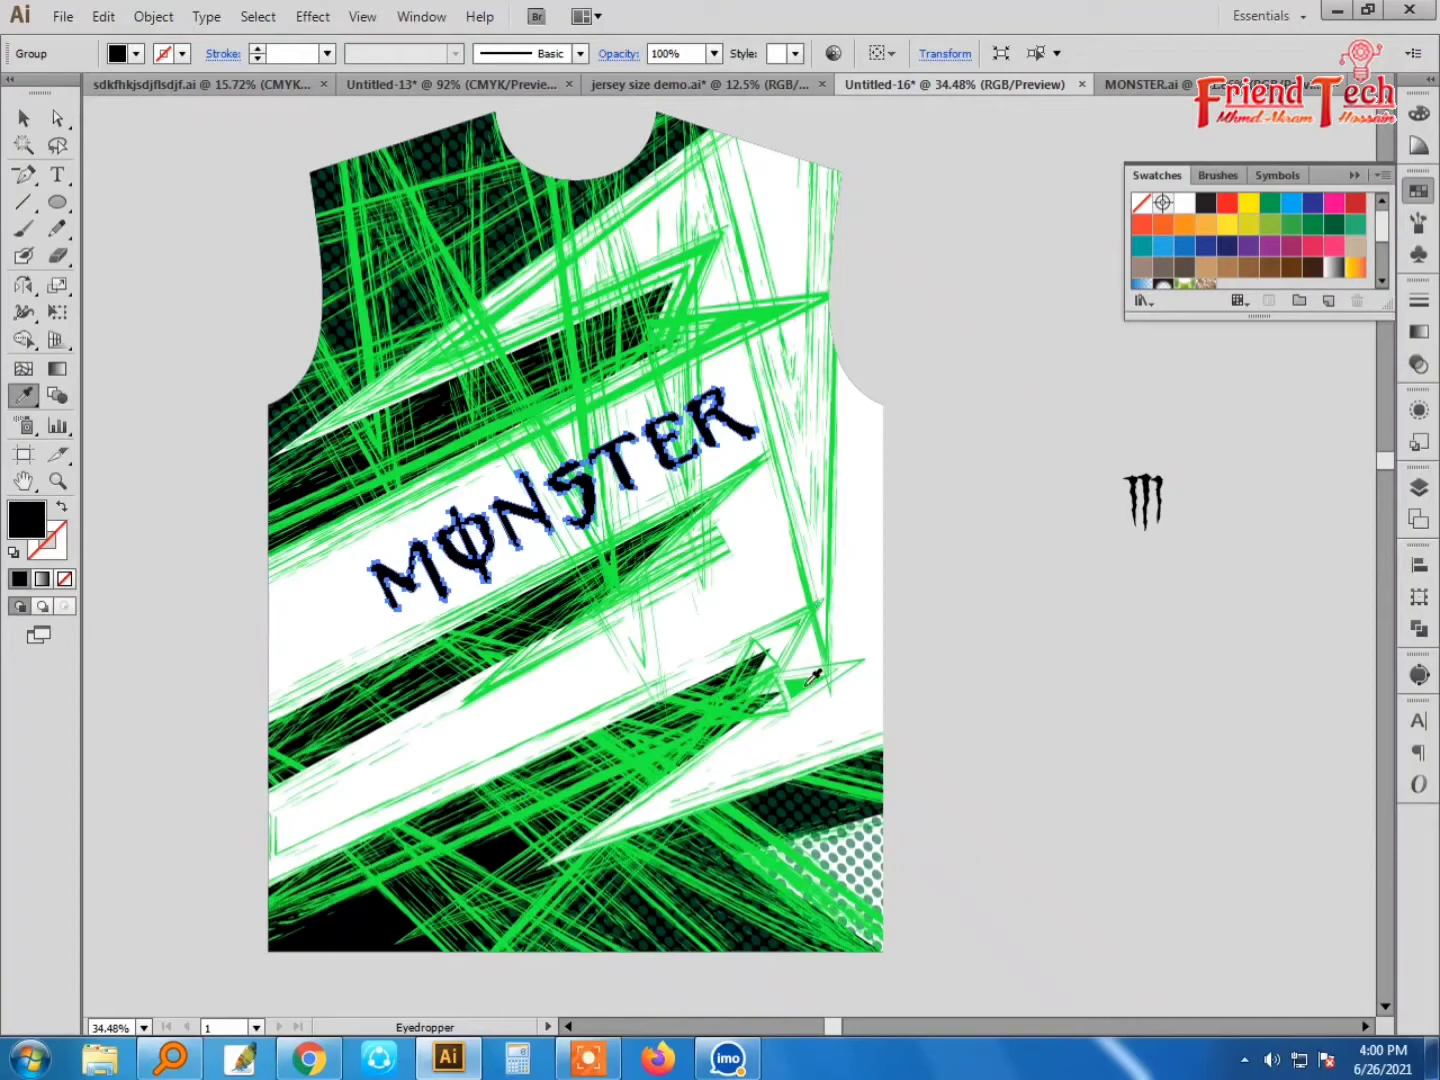
pyautogui.click(813, 678)
pyautogui.click(62, 513)
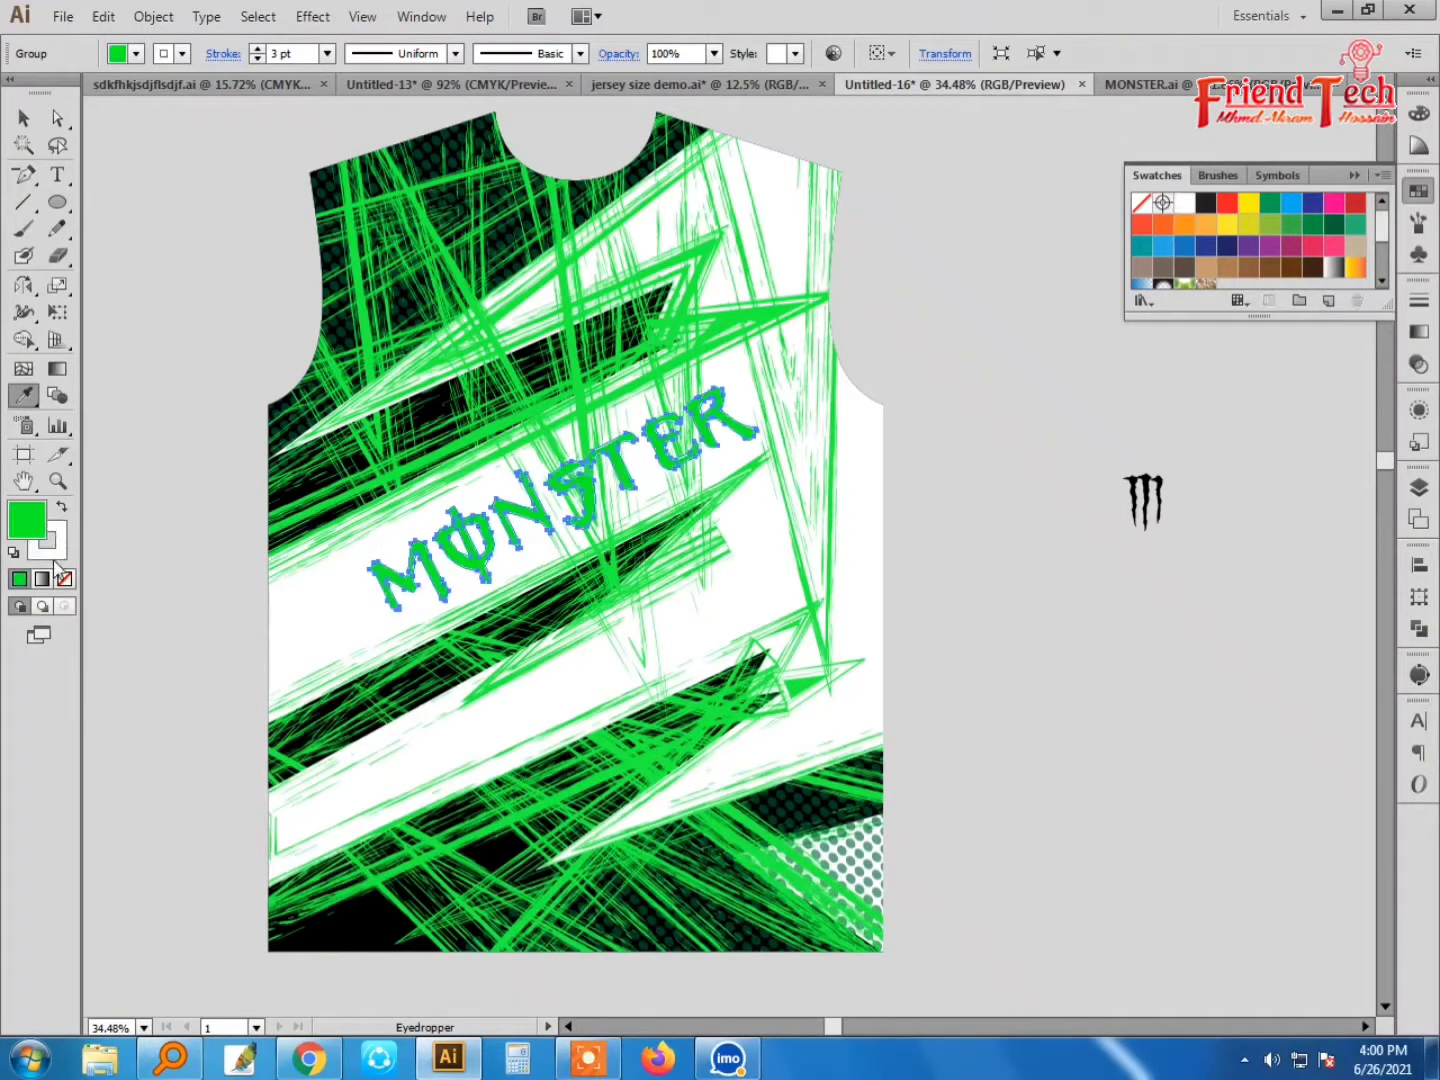
pyautogui.press('v')
pyautogui.click(111, 620)
pyautogui.click(482, 548)
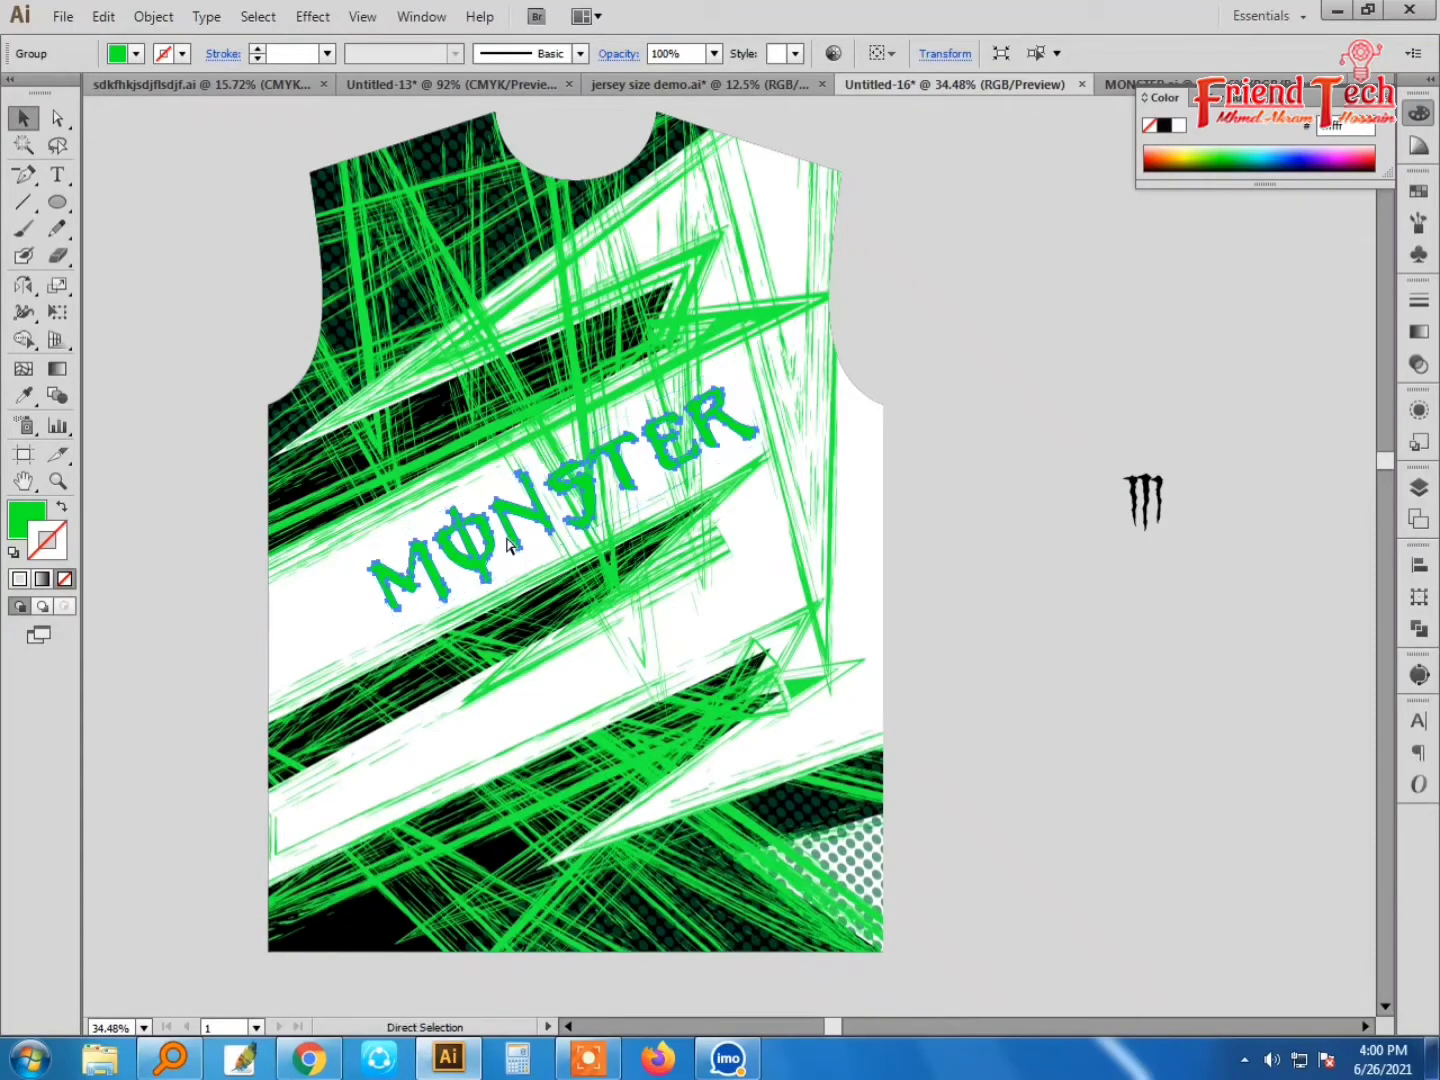
pyautogui.click(950, 560)
pyautogui.click(870, 560)
pyautogui.click(535, 519)
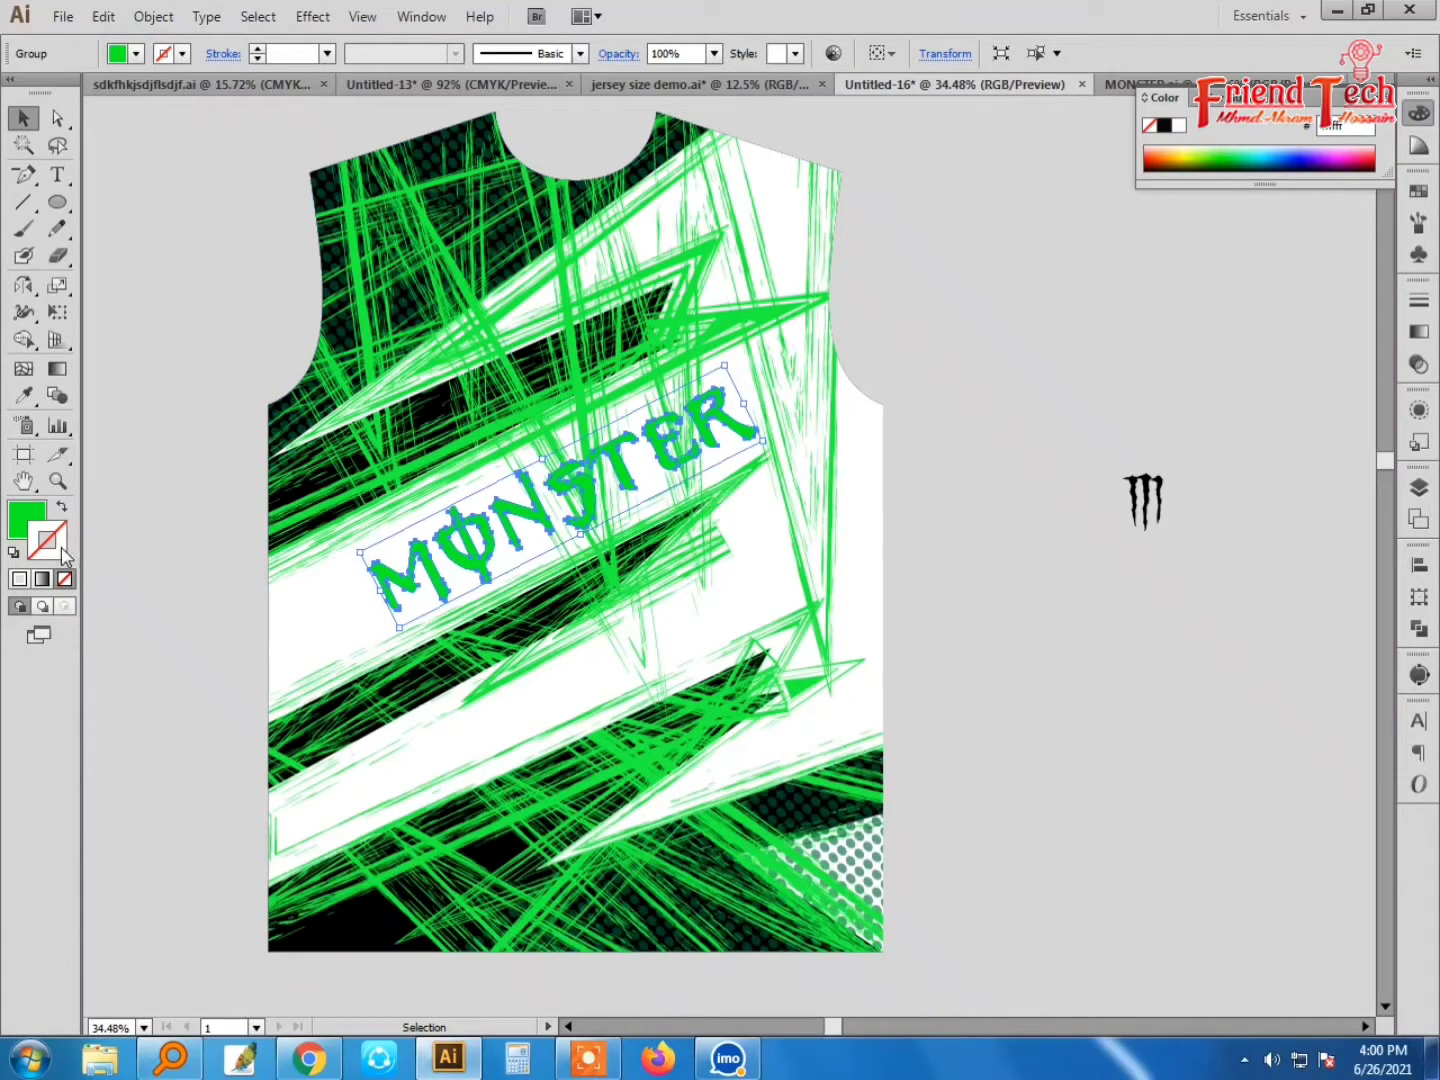
# Step: Give the wordmark a black #000000 outline at 30 pt stroke weight
pyautogui.doubleClick(62, 549)
pyautogui.write('000000')
pyautogui.click(965, 391)
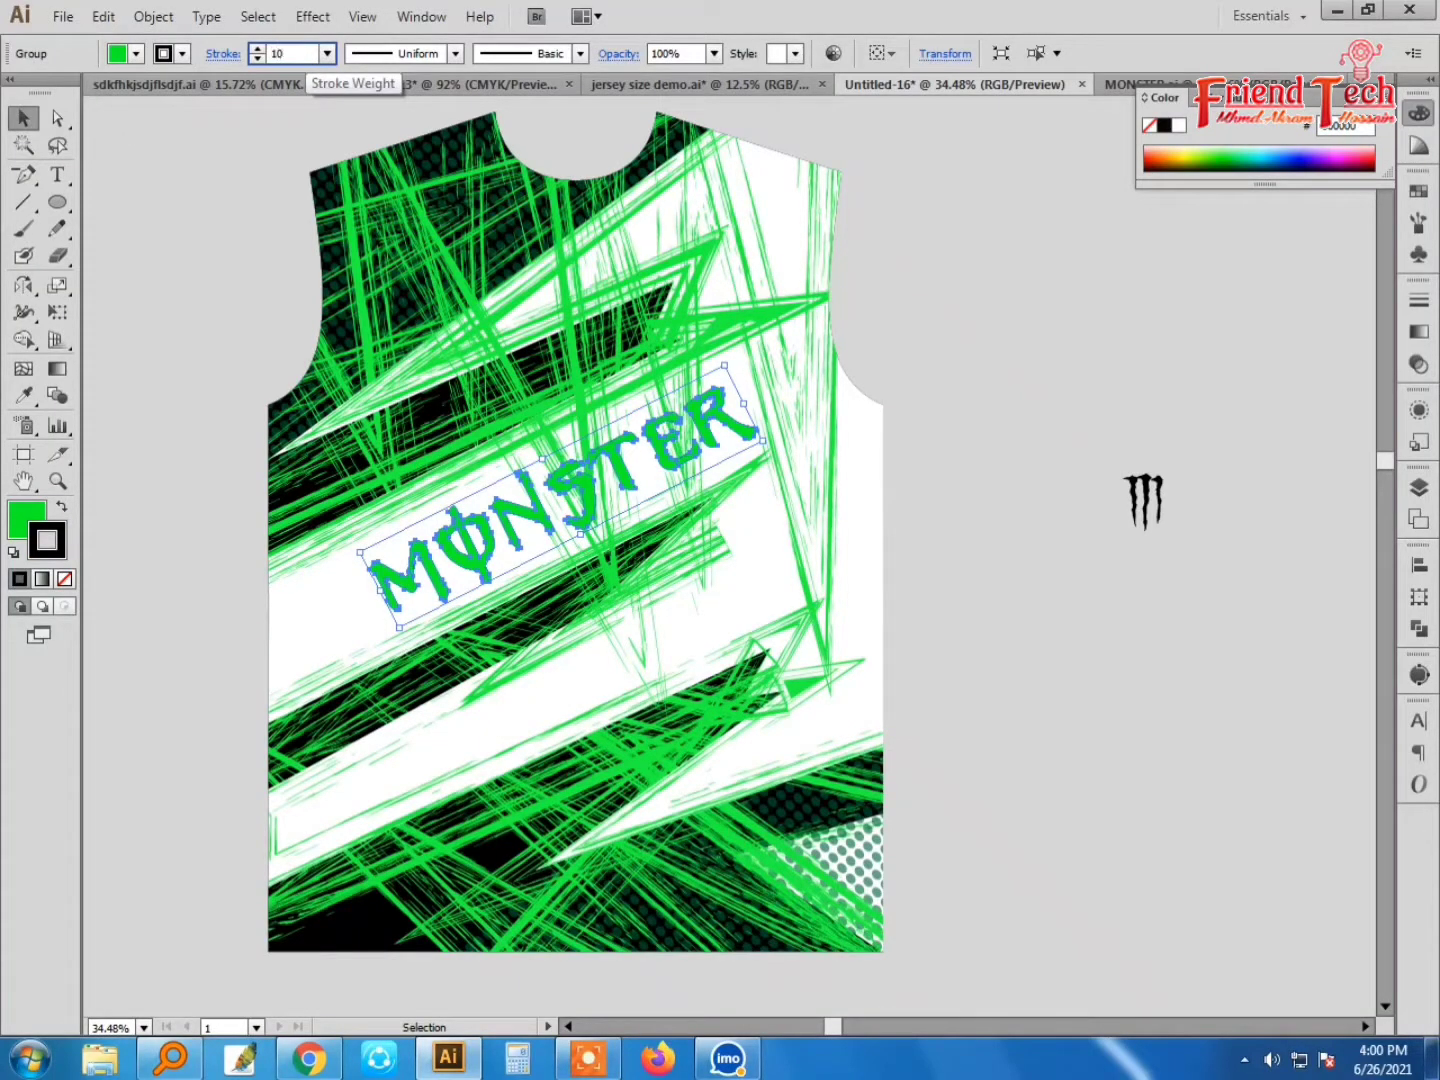
pyautogui.press('Return')
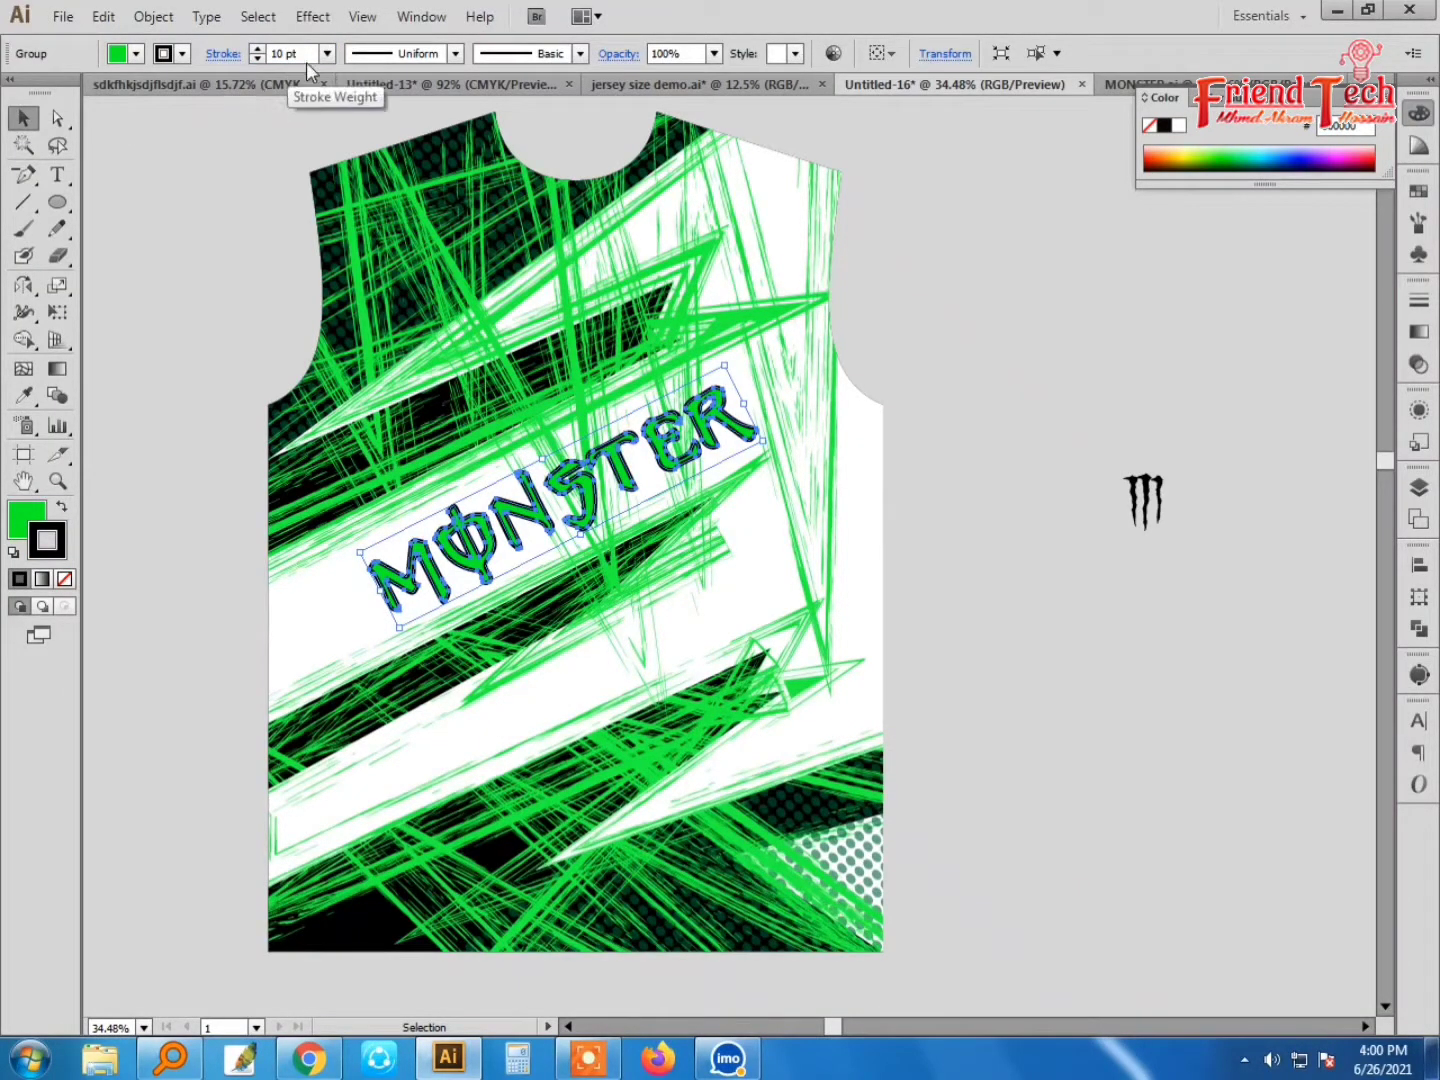
pyautogui.doubleClick(285, 53)
pyautogui.write('30')
pyautogui.press('Return')
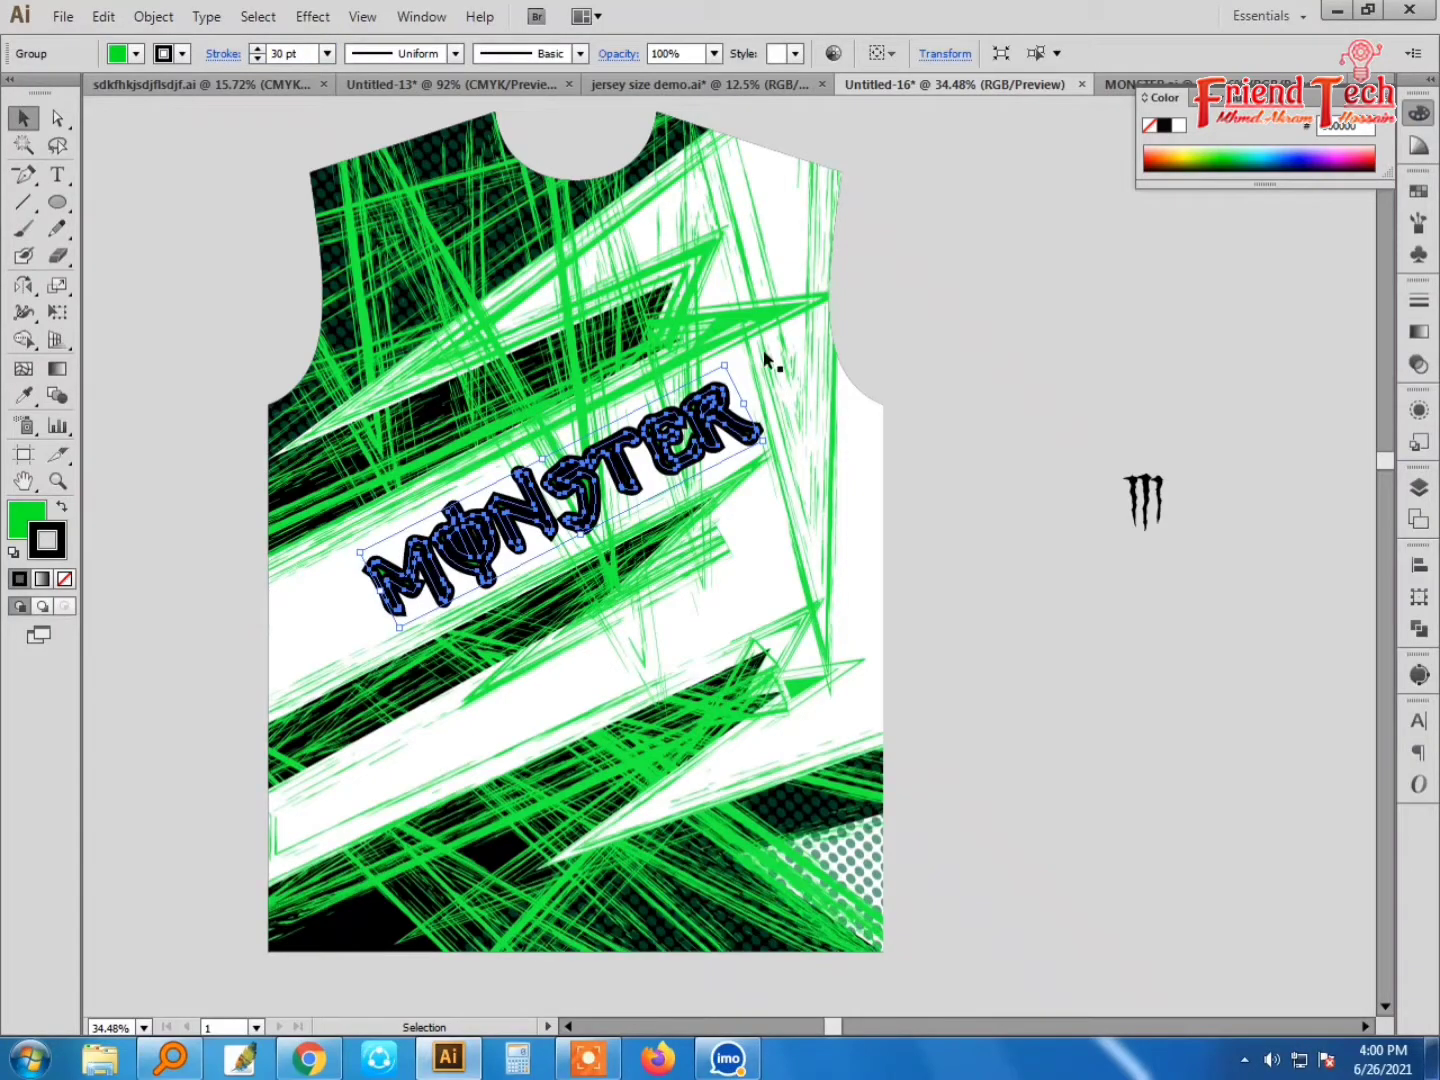
# Step: Deselect the wordmark and move the claw logo onto the jersey front
pyautogui.click(1002, 335)
pyautogui.hotkey('ctrl', 'z')
pyautogui.click(970, 320)
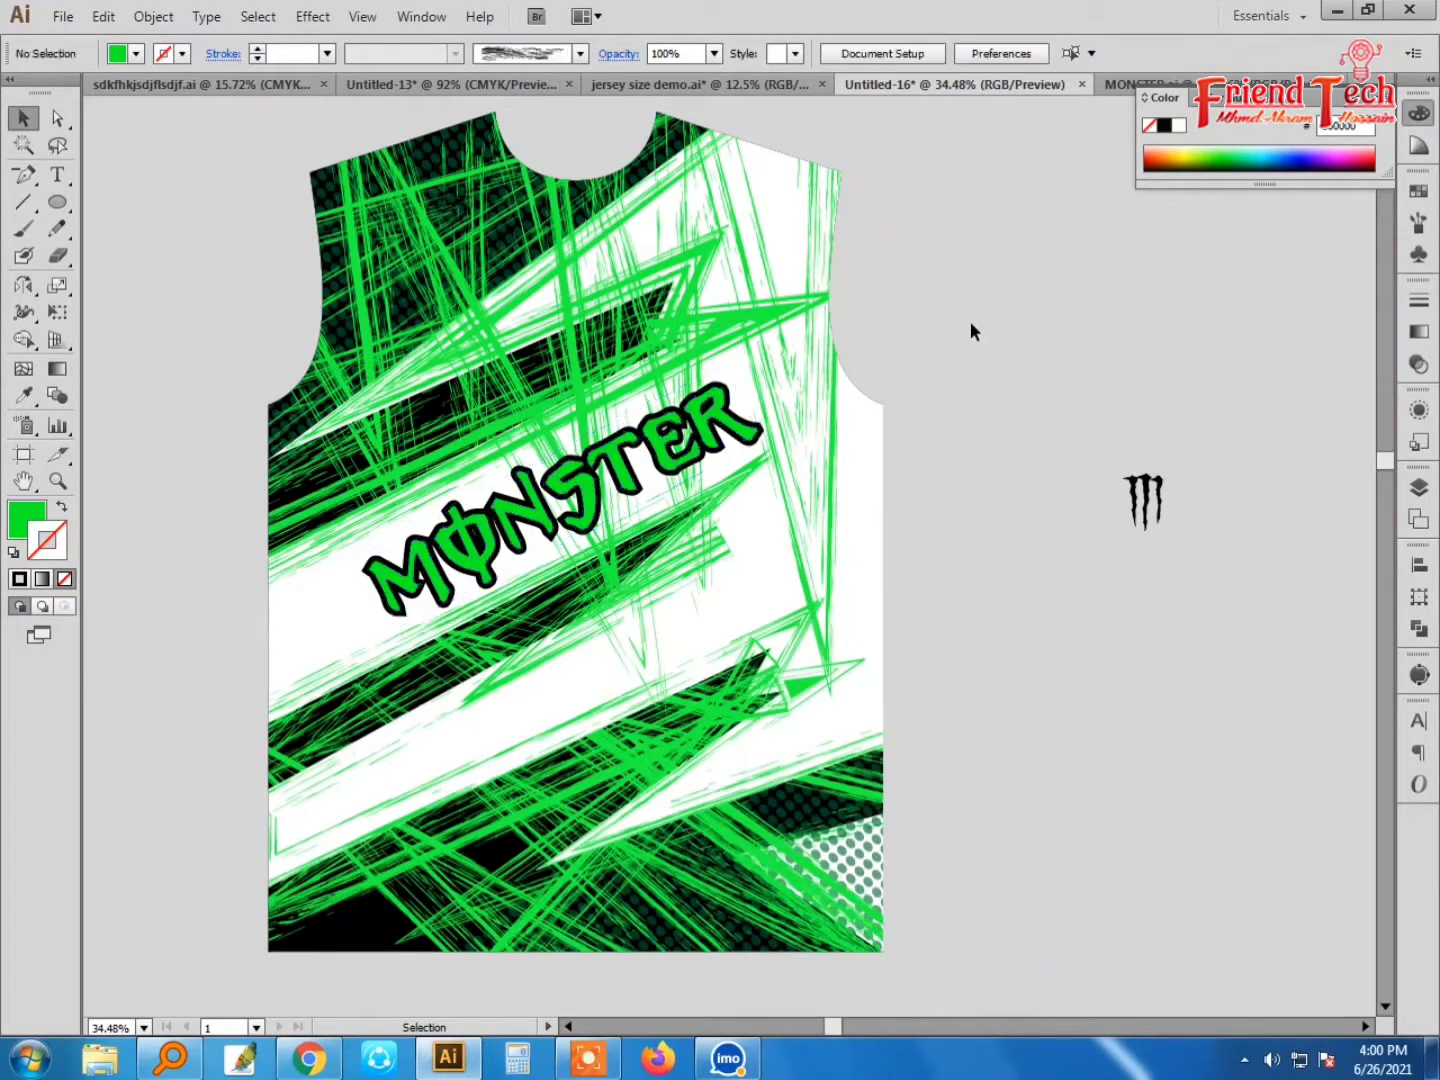
pyautogui.moveTo(1148, 499)
pyautogui.mouseDown()
pyautogui.moveTo(800, 544)
pyautogui.moveTo(850, 682)
pyautogui.mouseUp()
# Step: Zoom in on the enlarged claw logo and select it
pyautogui.click(974, 464)
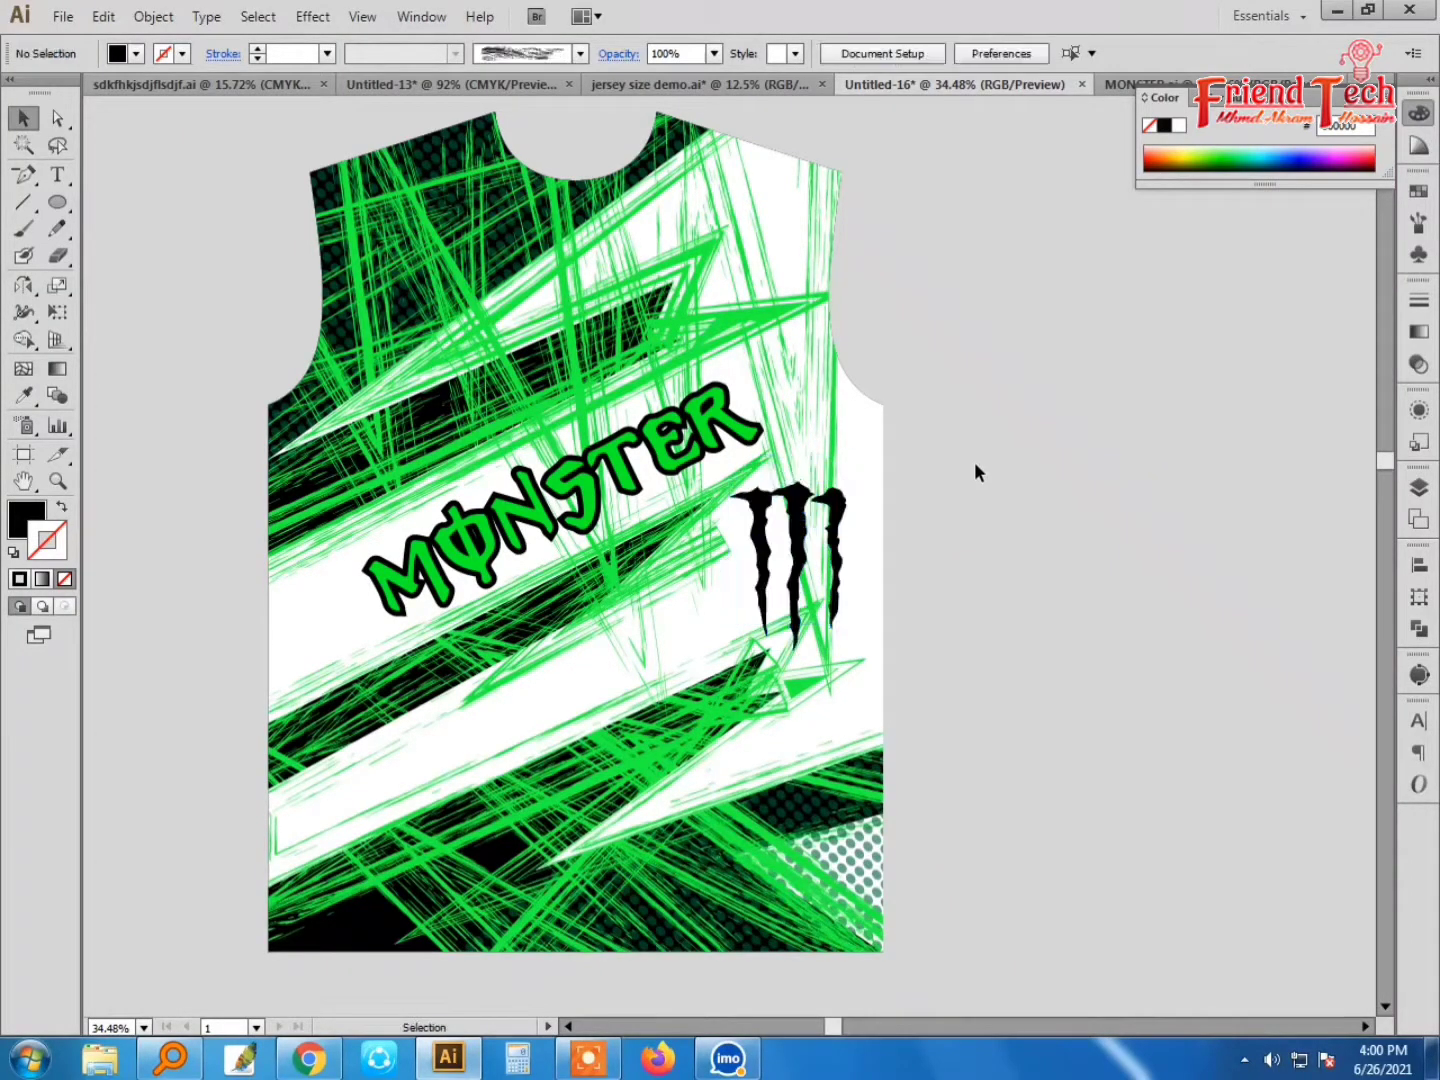
pyautogui.press('z')
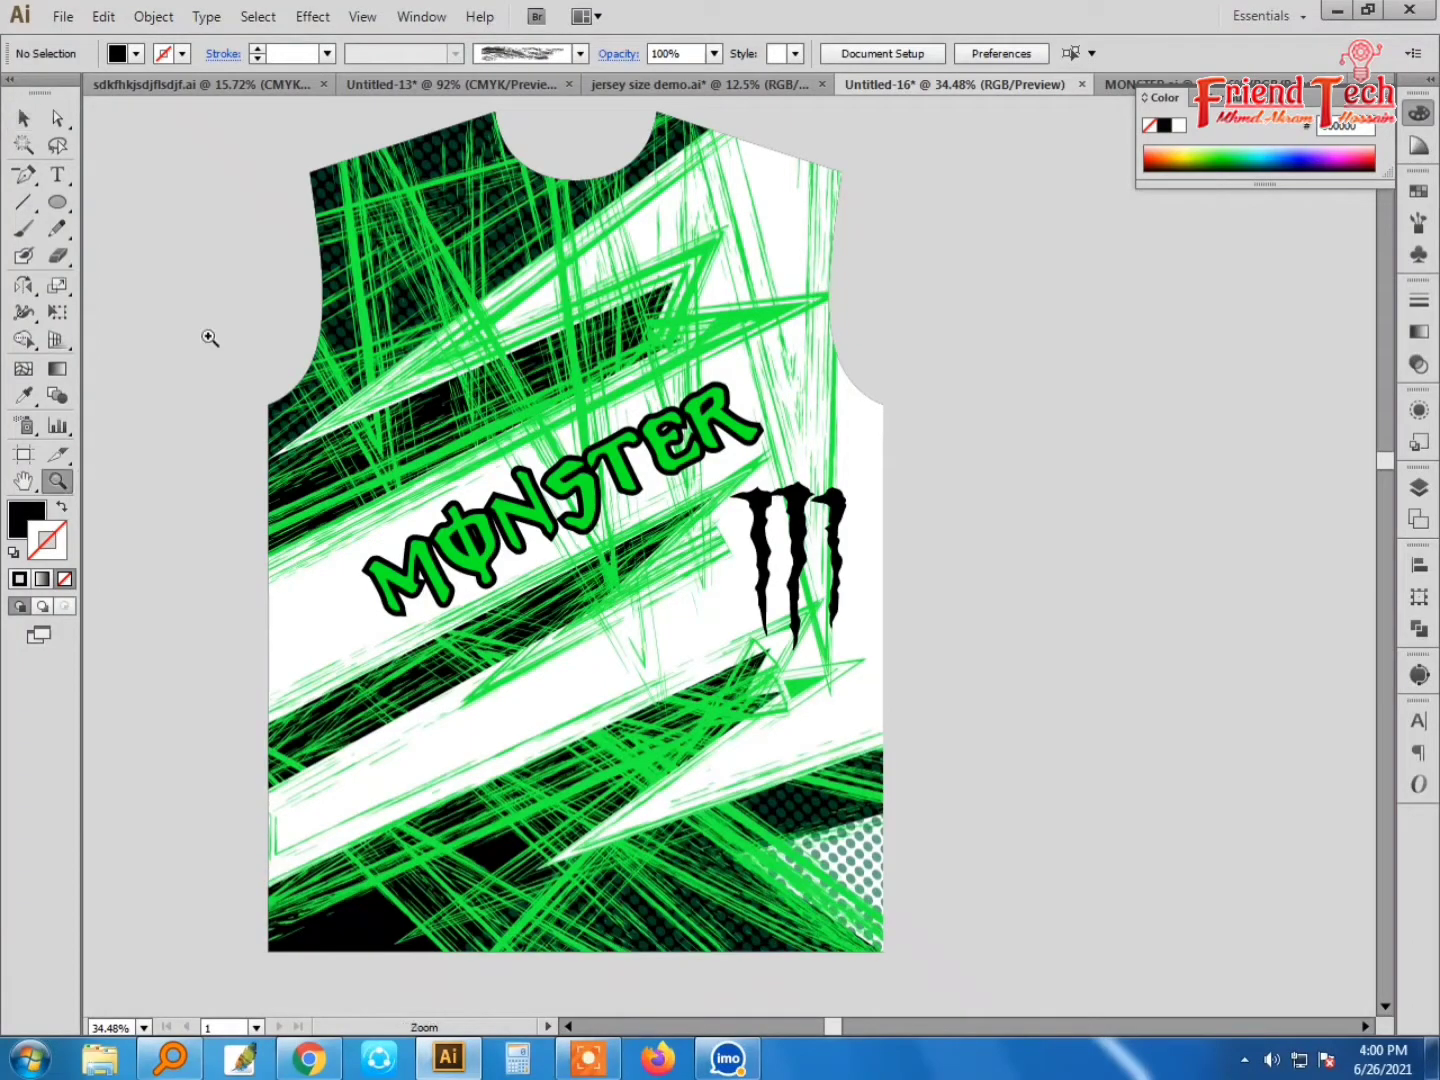
pyautogui.moveTo(195, 327)
pyautogui.mouseDown()
pyautogui.moveTo(1100, 757)
pyautogui.moveTo(1096, 704)
pyautogui.mouseUp()
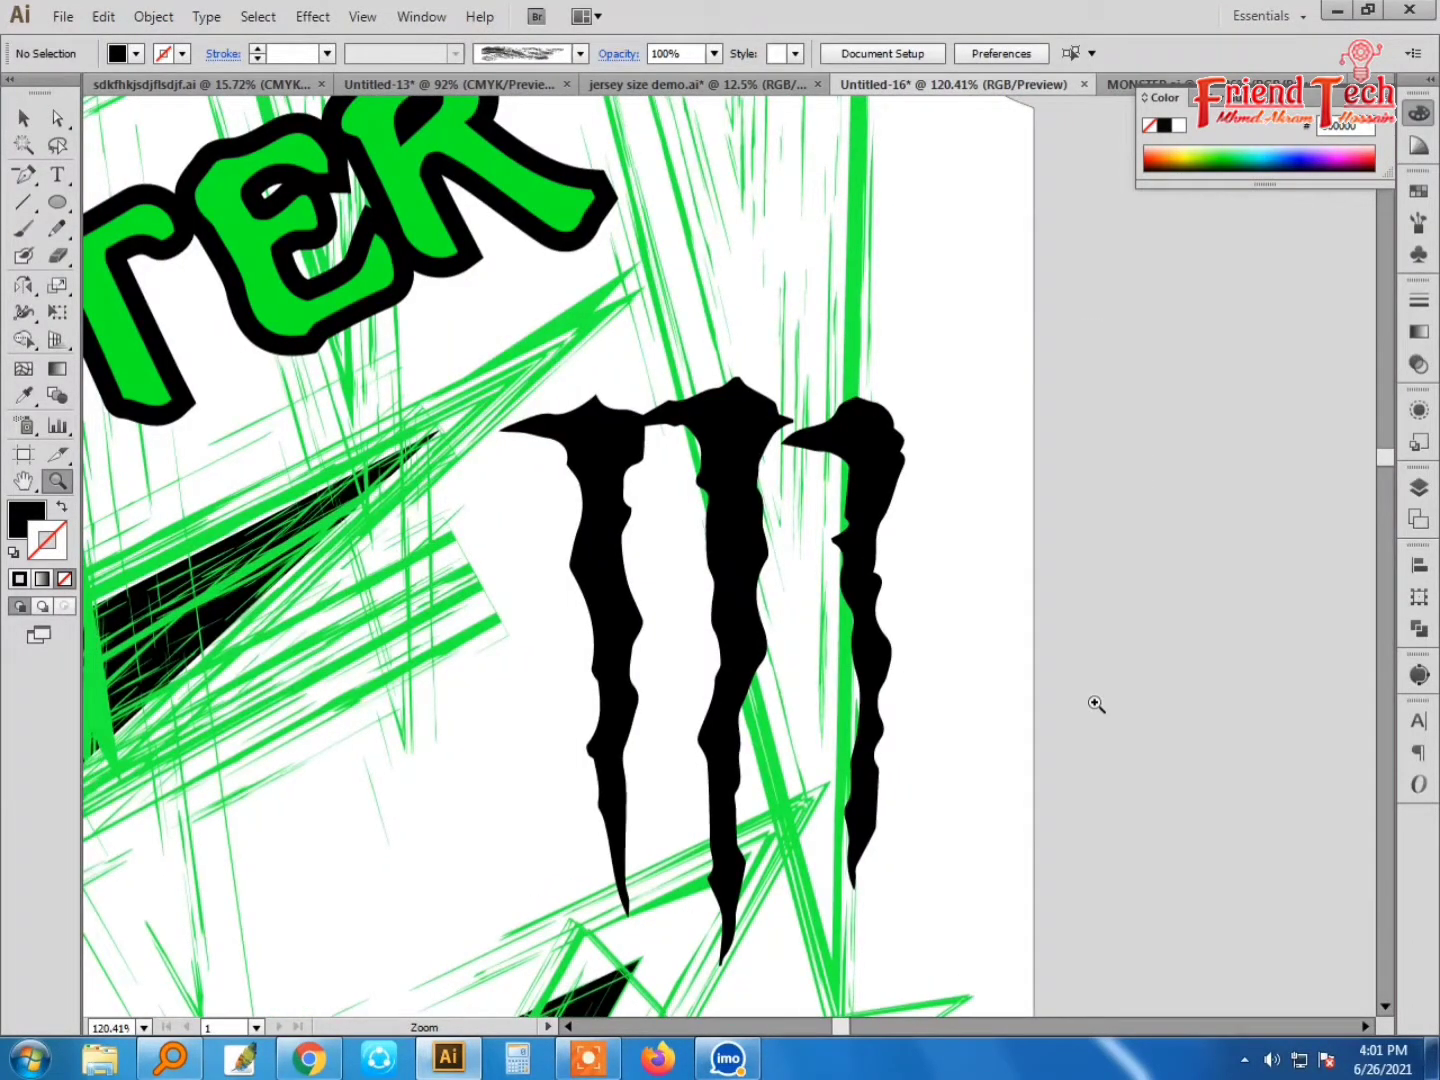
pyautogui.moveTo(1024, 560); pyautogui.dragTo(1040, 565)
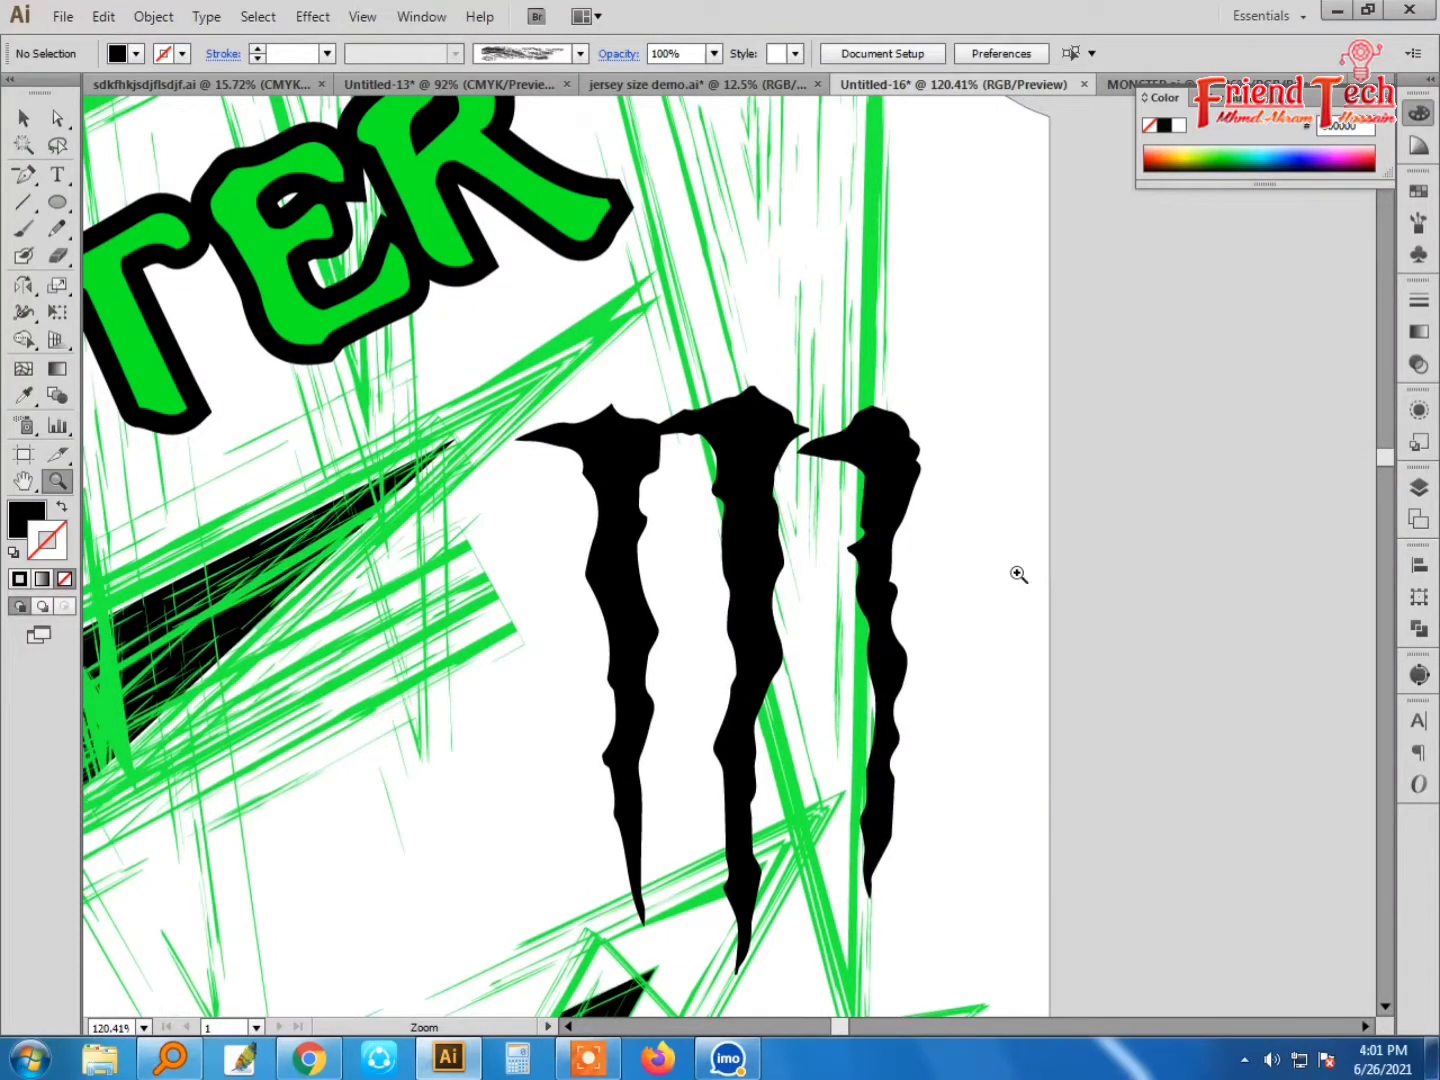
pyautogui.press('v')
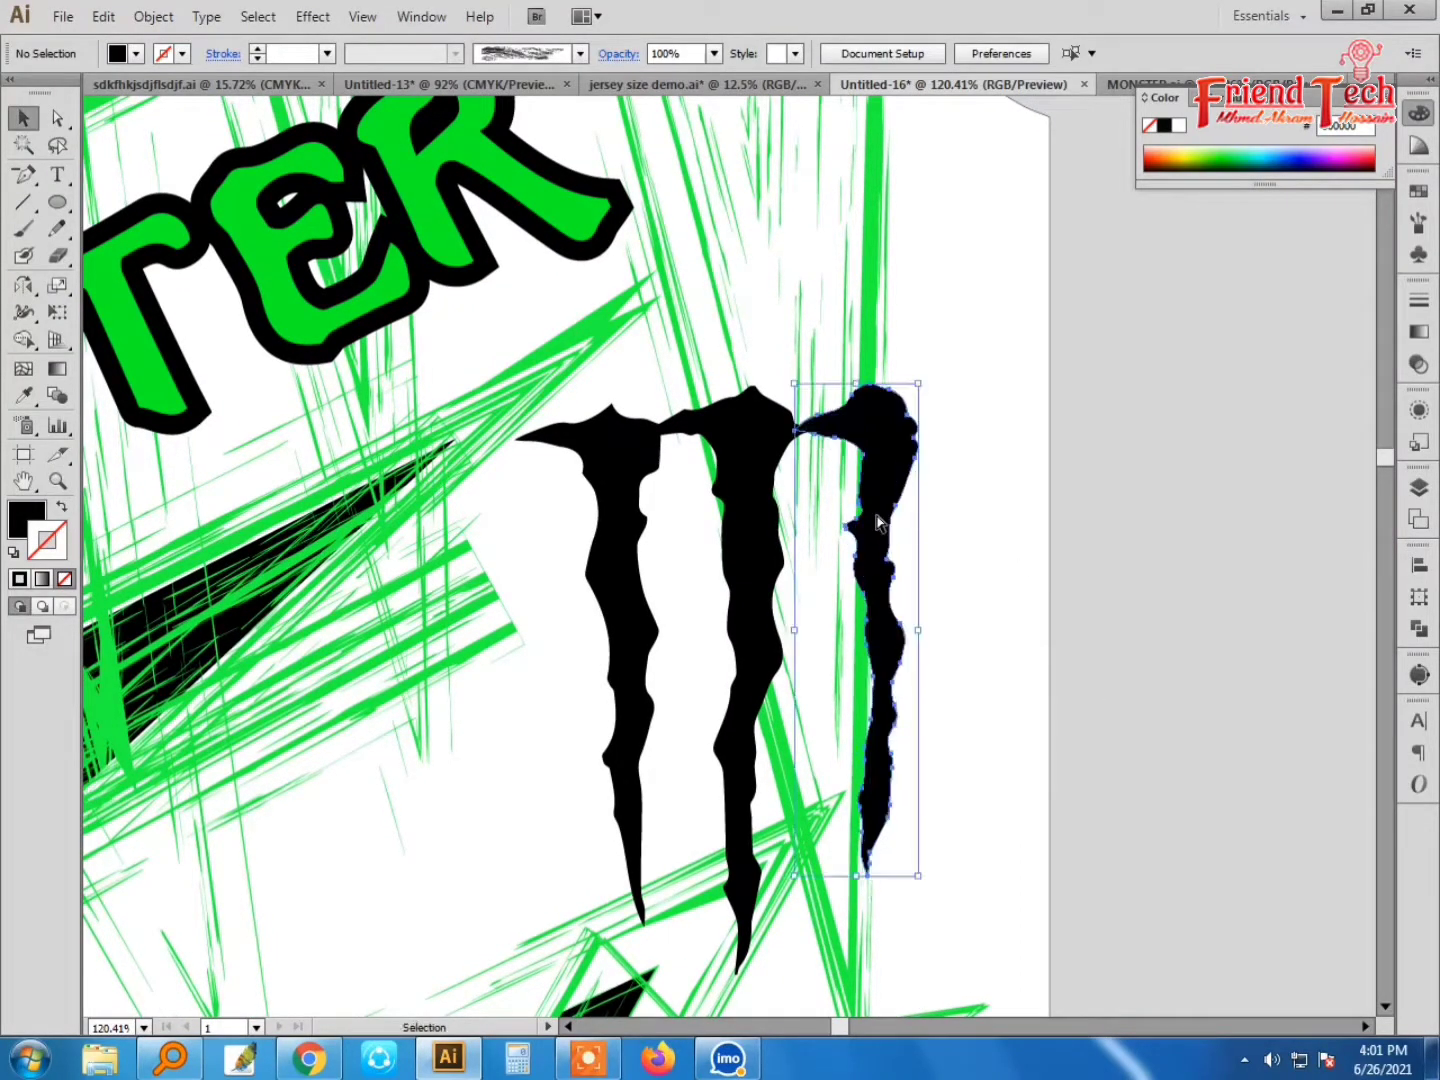
pyautogui.click(918, 481)
pyautogui.press('a')
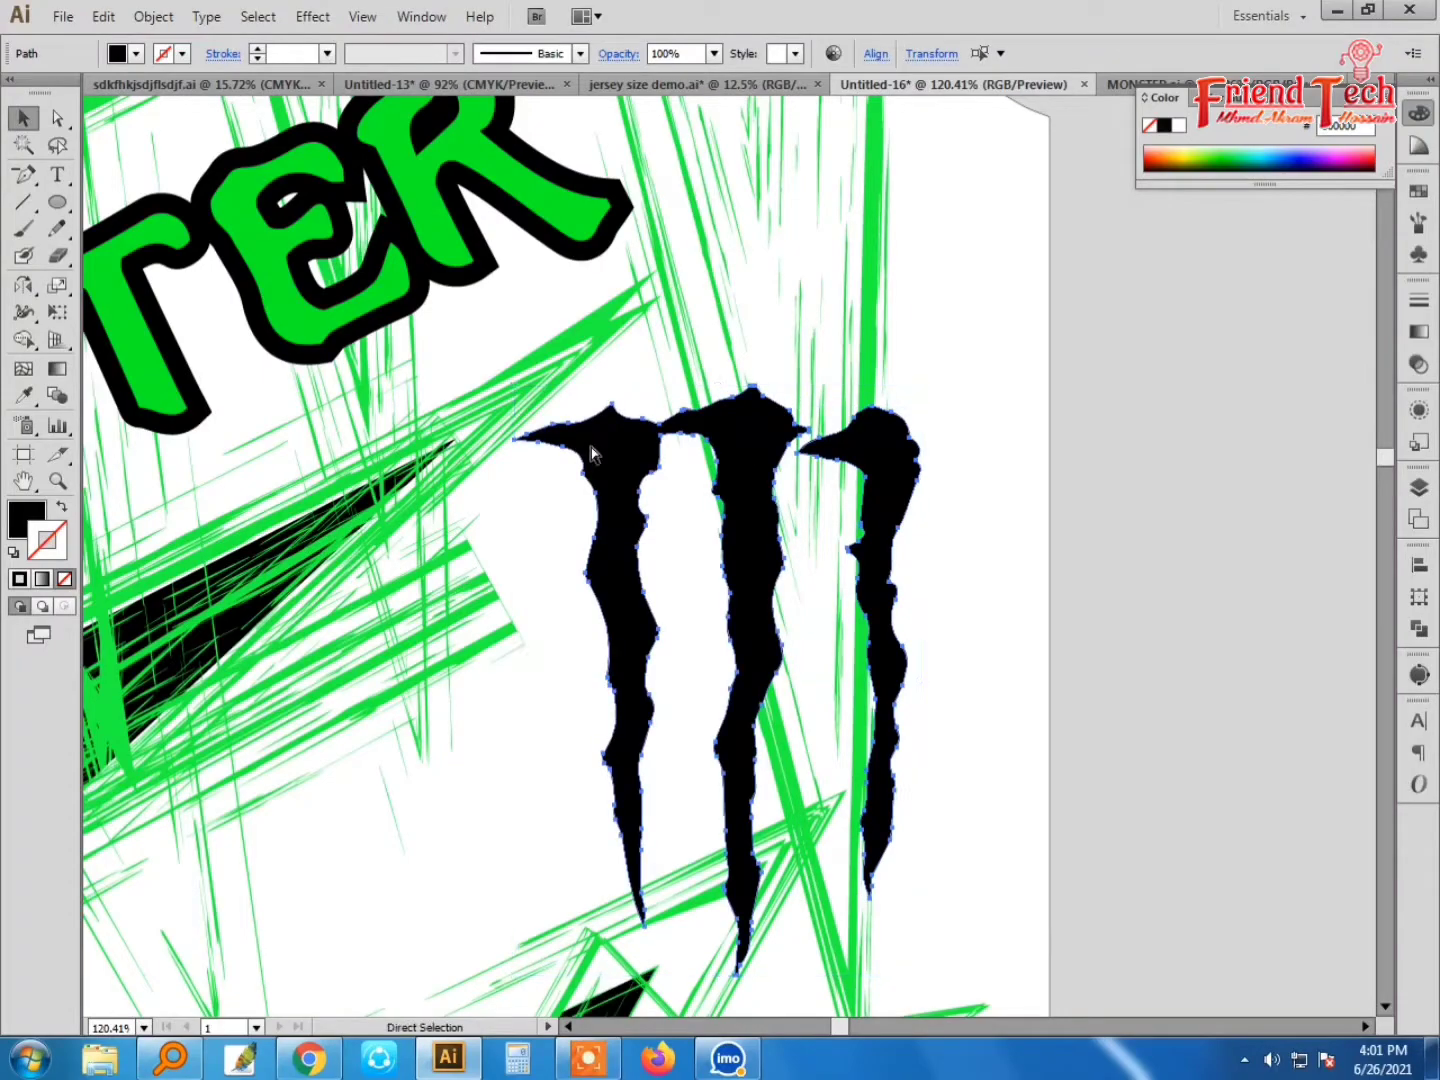
pyautogui.hotkey('ctrl', '1')
# Step: Fill the claw logo with the wordmark's green and give it a 30 pt black outline
pyautogui.press('a')
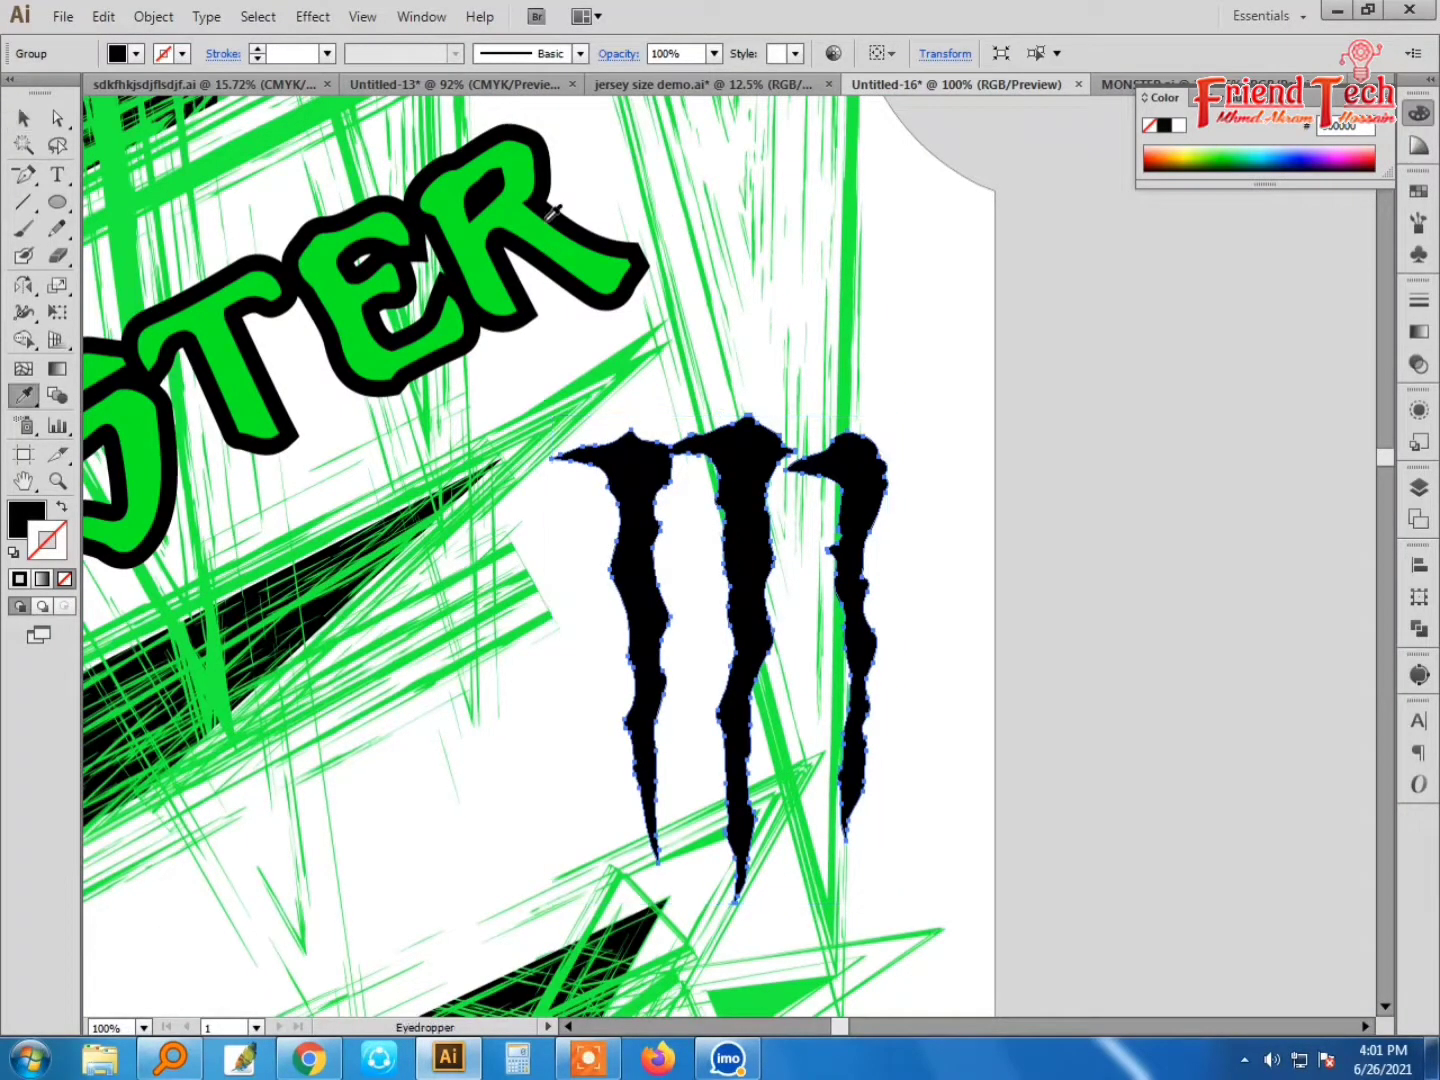
pyautogui.press('i')
pyautogui.click(550, 221)
pyautogui.press('v')
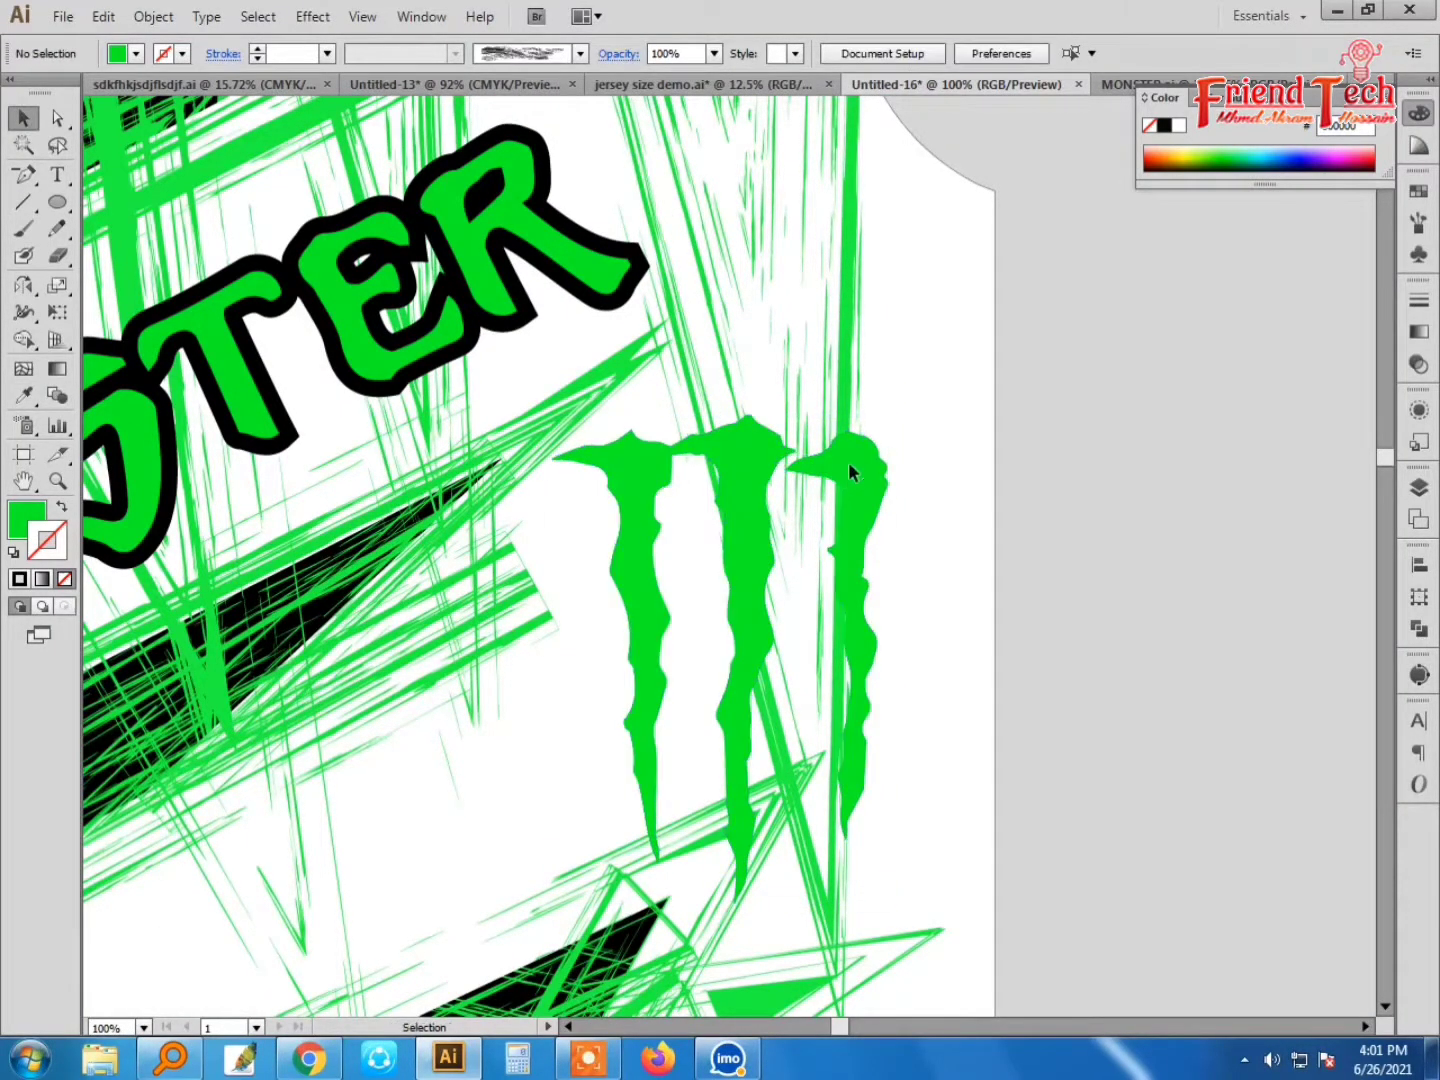
pyautogui.click(849, 462)
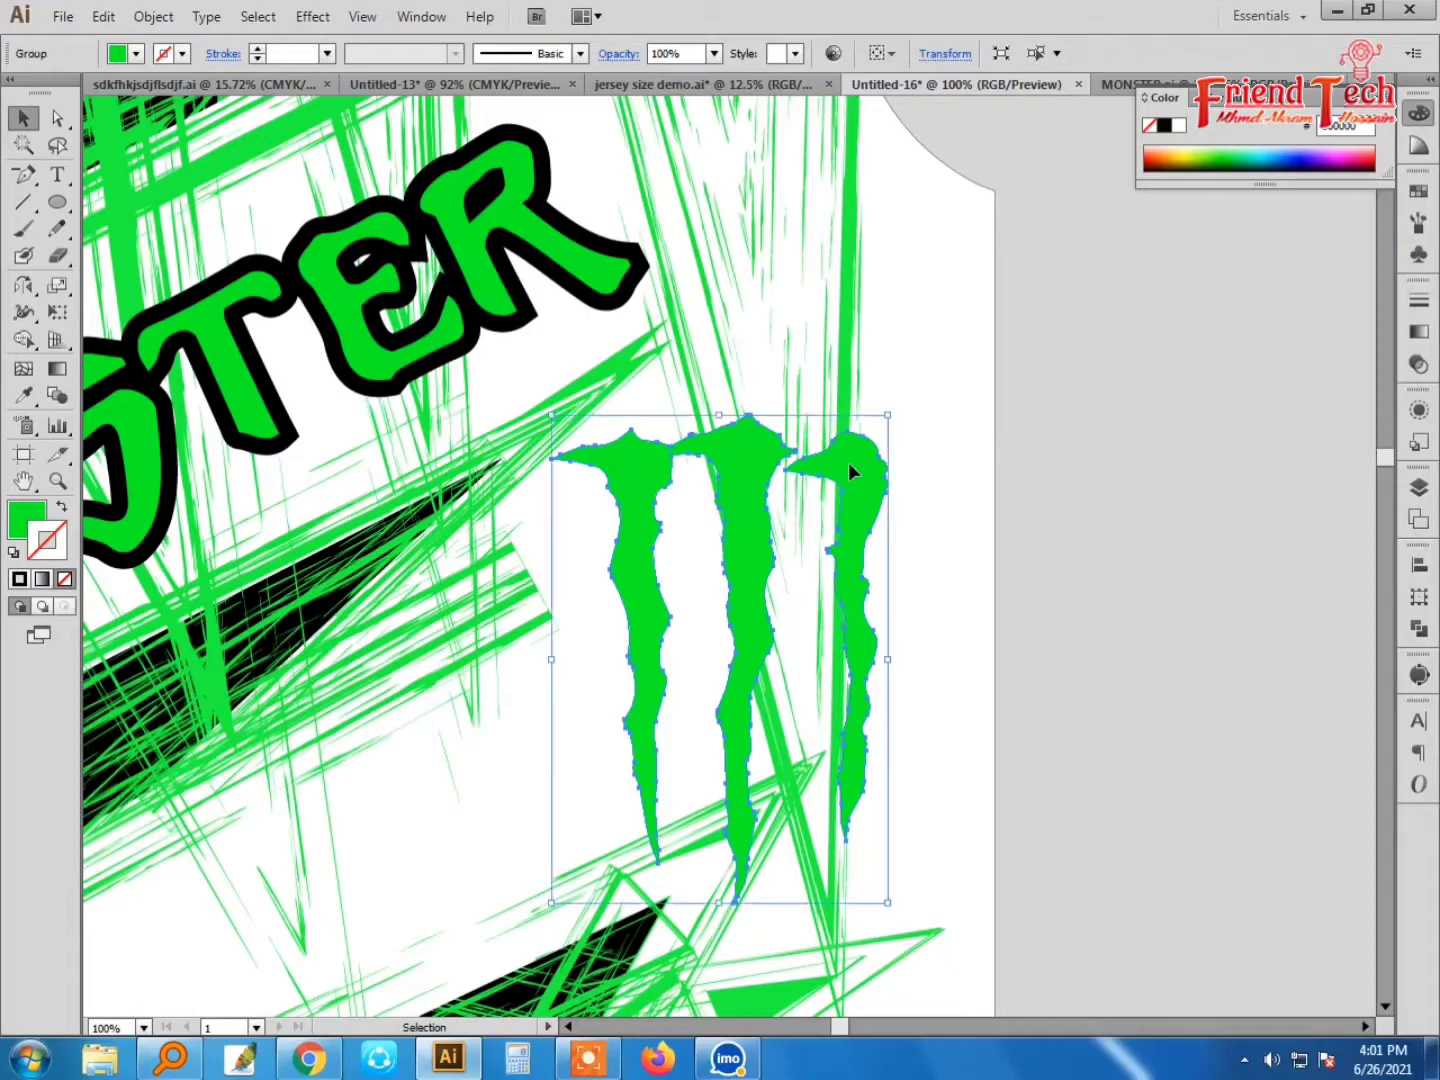
pyautogui.doubleClick(276, 58)
pyautogui.write('30')
pyautogui.press('Return')
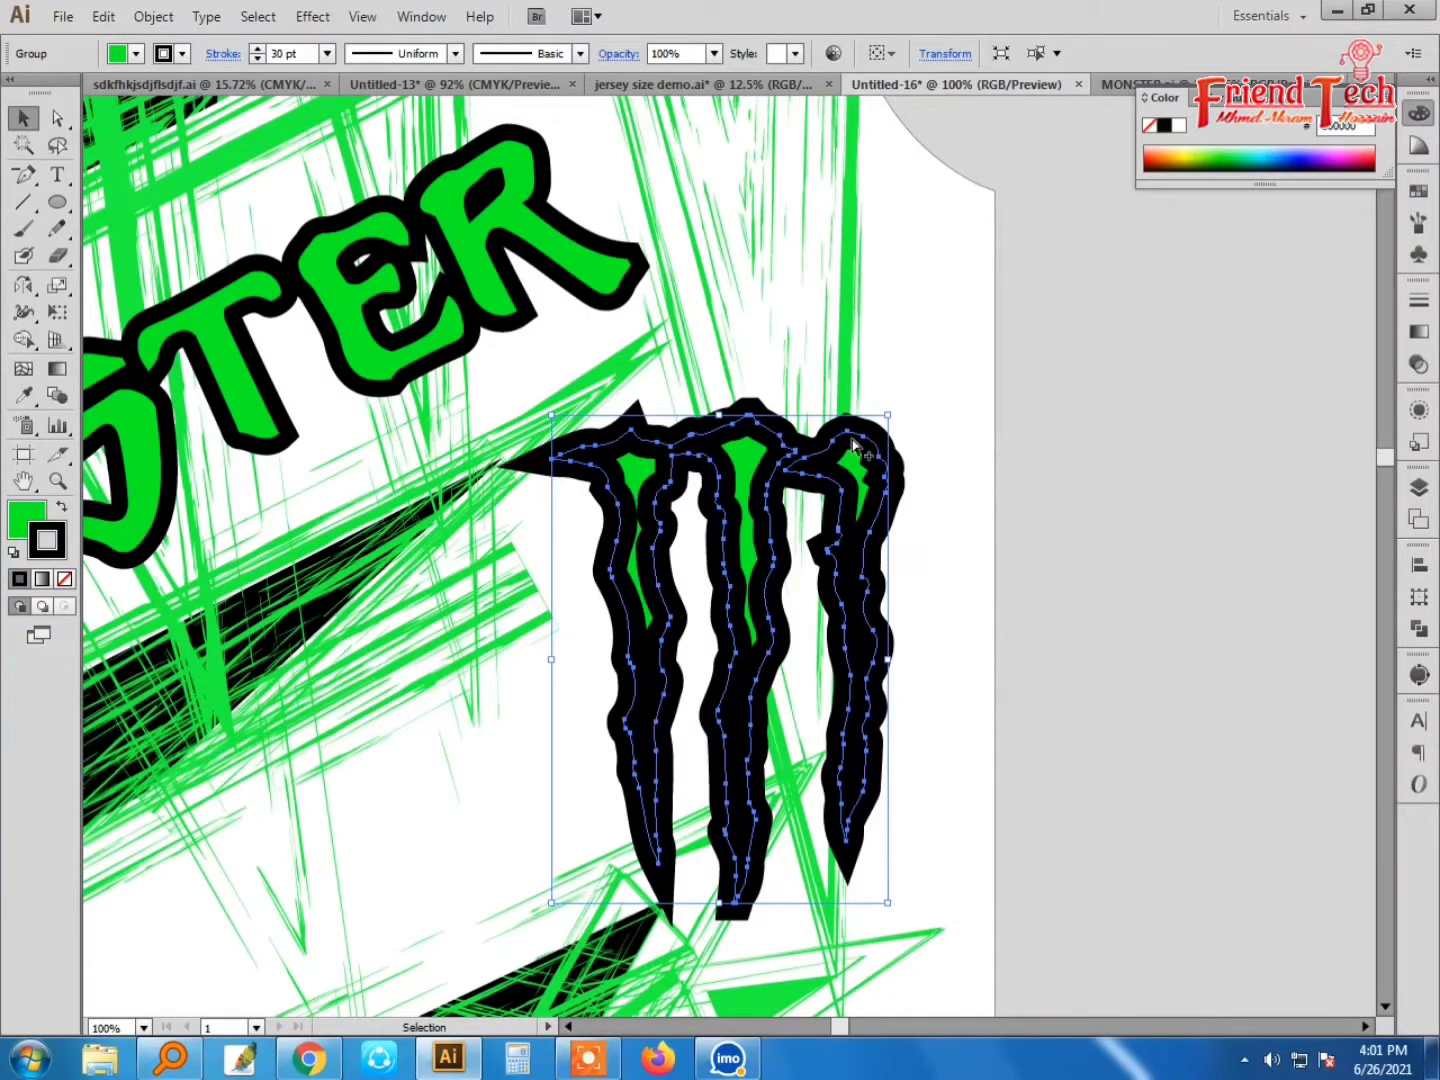
pyautogui.click(1107, 545)
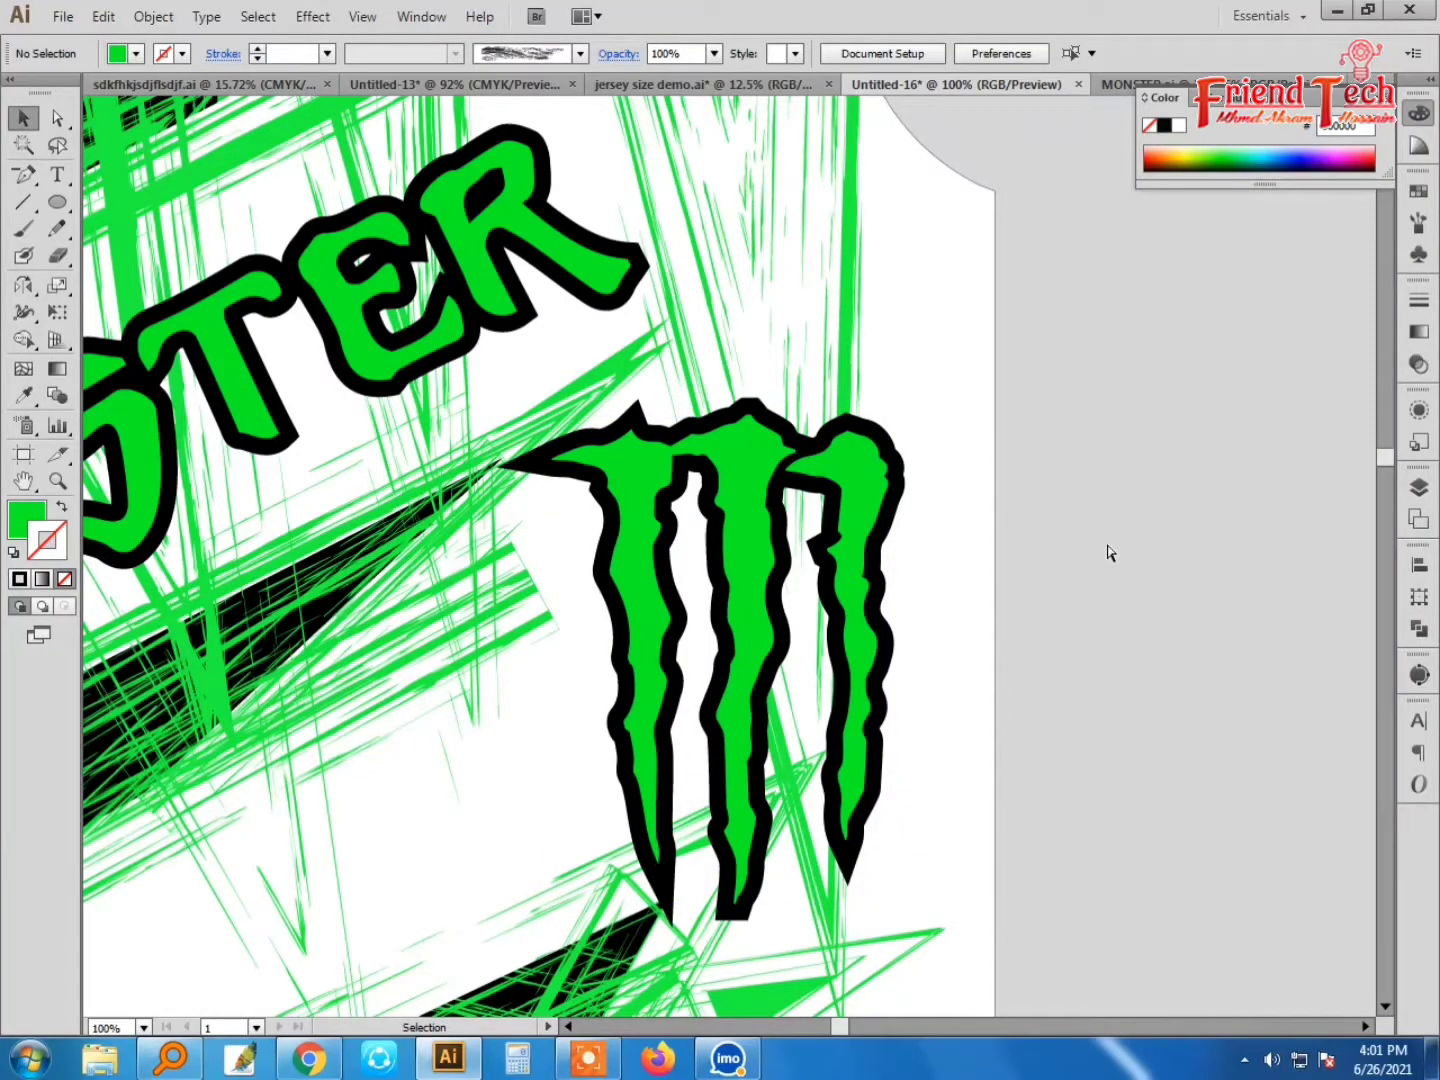
# Step: Zoom out to the whole artboard and sample a colour with the eyedropper
pyautogui.hotkey('ctrl', '-')
pyautogui.hotkey('ctrl', '-')
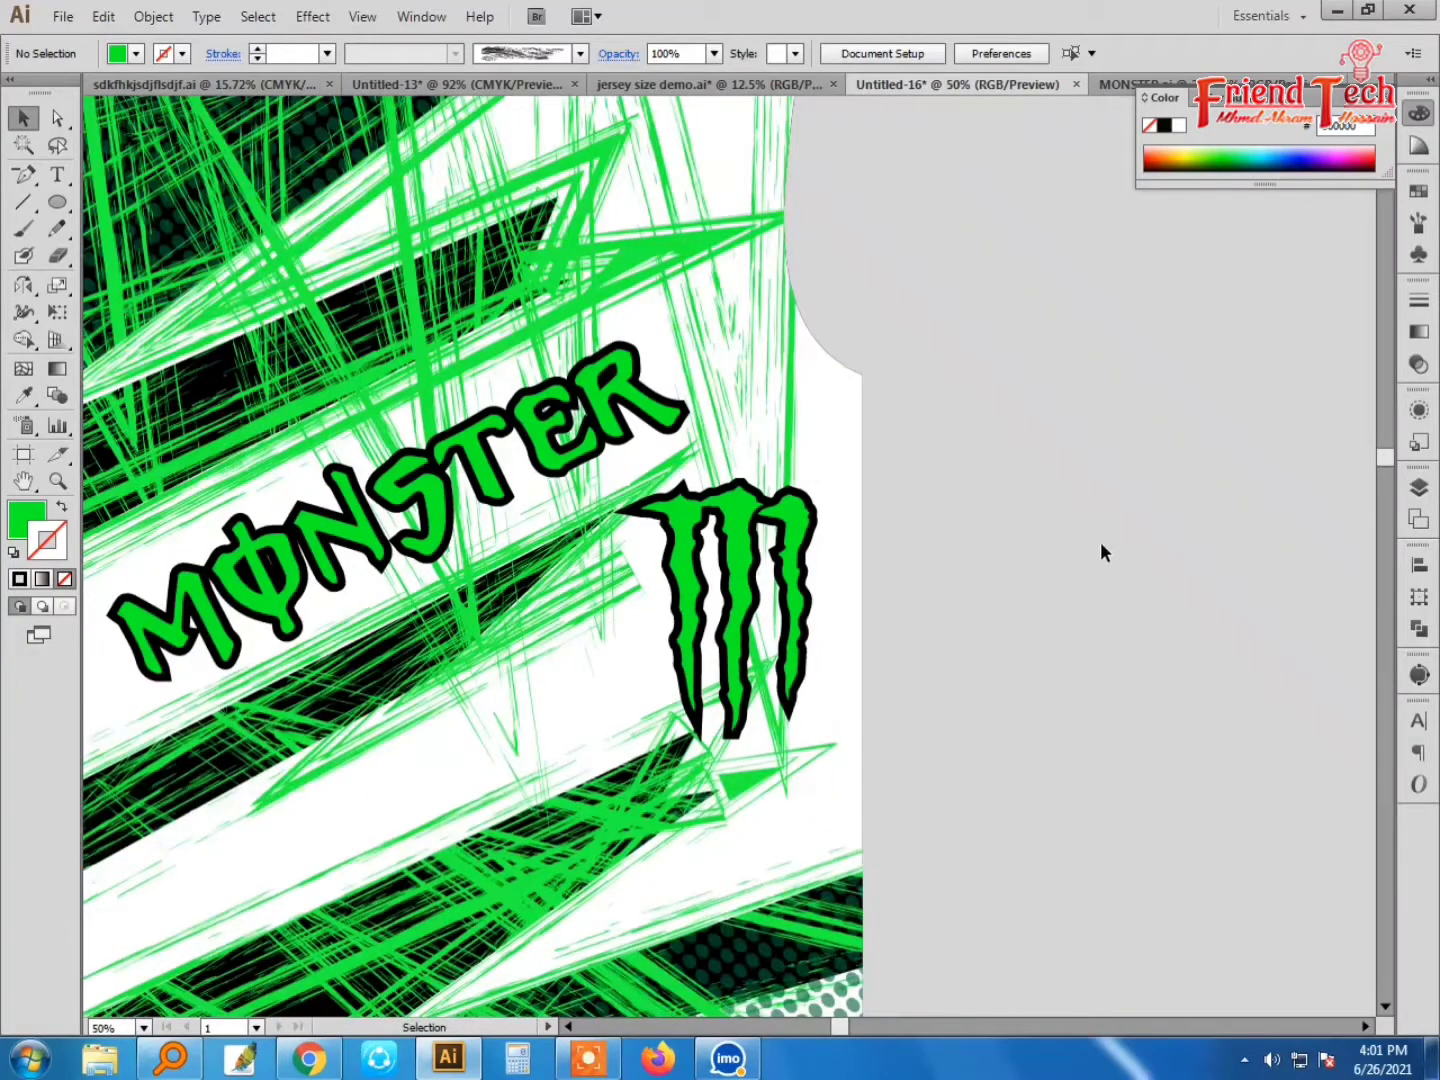
pyautogui.hotkey('ctrl', '-')
pyautogui.hotkey('ctrl', '-')
pyautogui.hotkey('ctrl', '-')
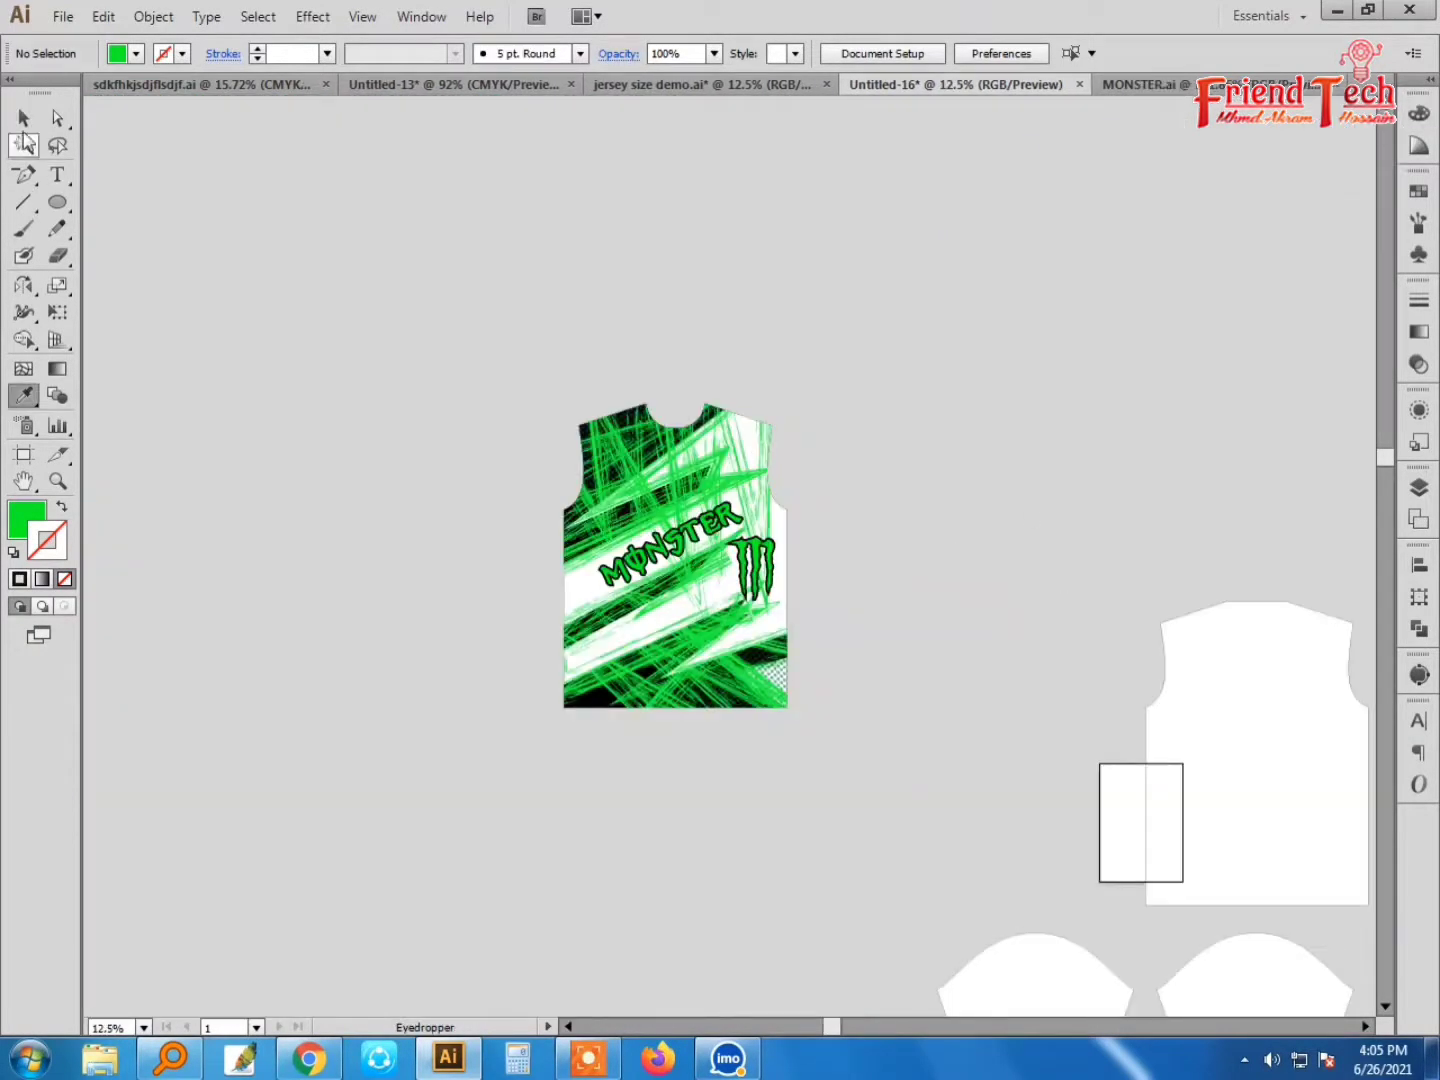
pyautogui.press('i')
pyautogui.click(1050, 583)
# Step: Place the blank shirt shape beside the front panel and zoom in on both
pyautogui.press('v')
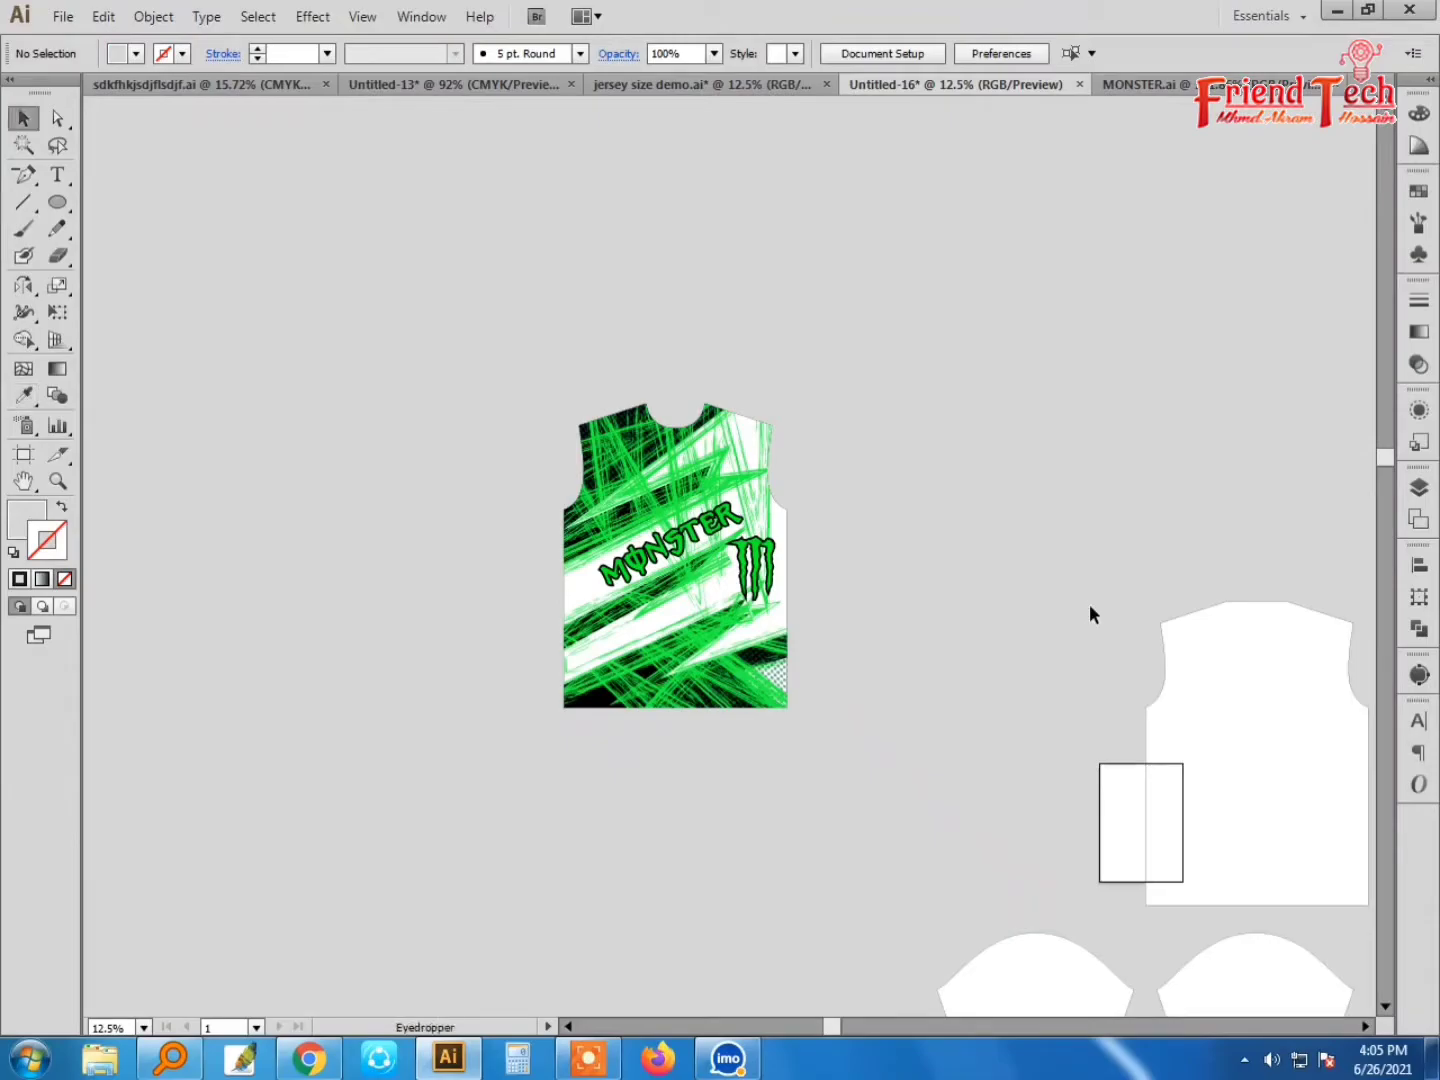
pyautogui.moveTo(1156, 749)
pyautogui.mouseDown()
pyautogui.moveTo(994, 630)
pyautogui.moveTo(897, 585)
pyautogui.mouseUp()
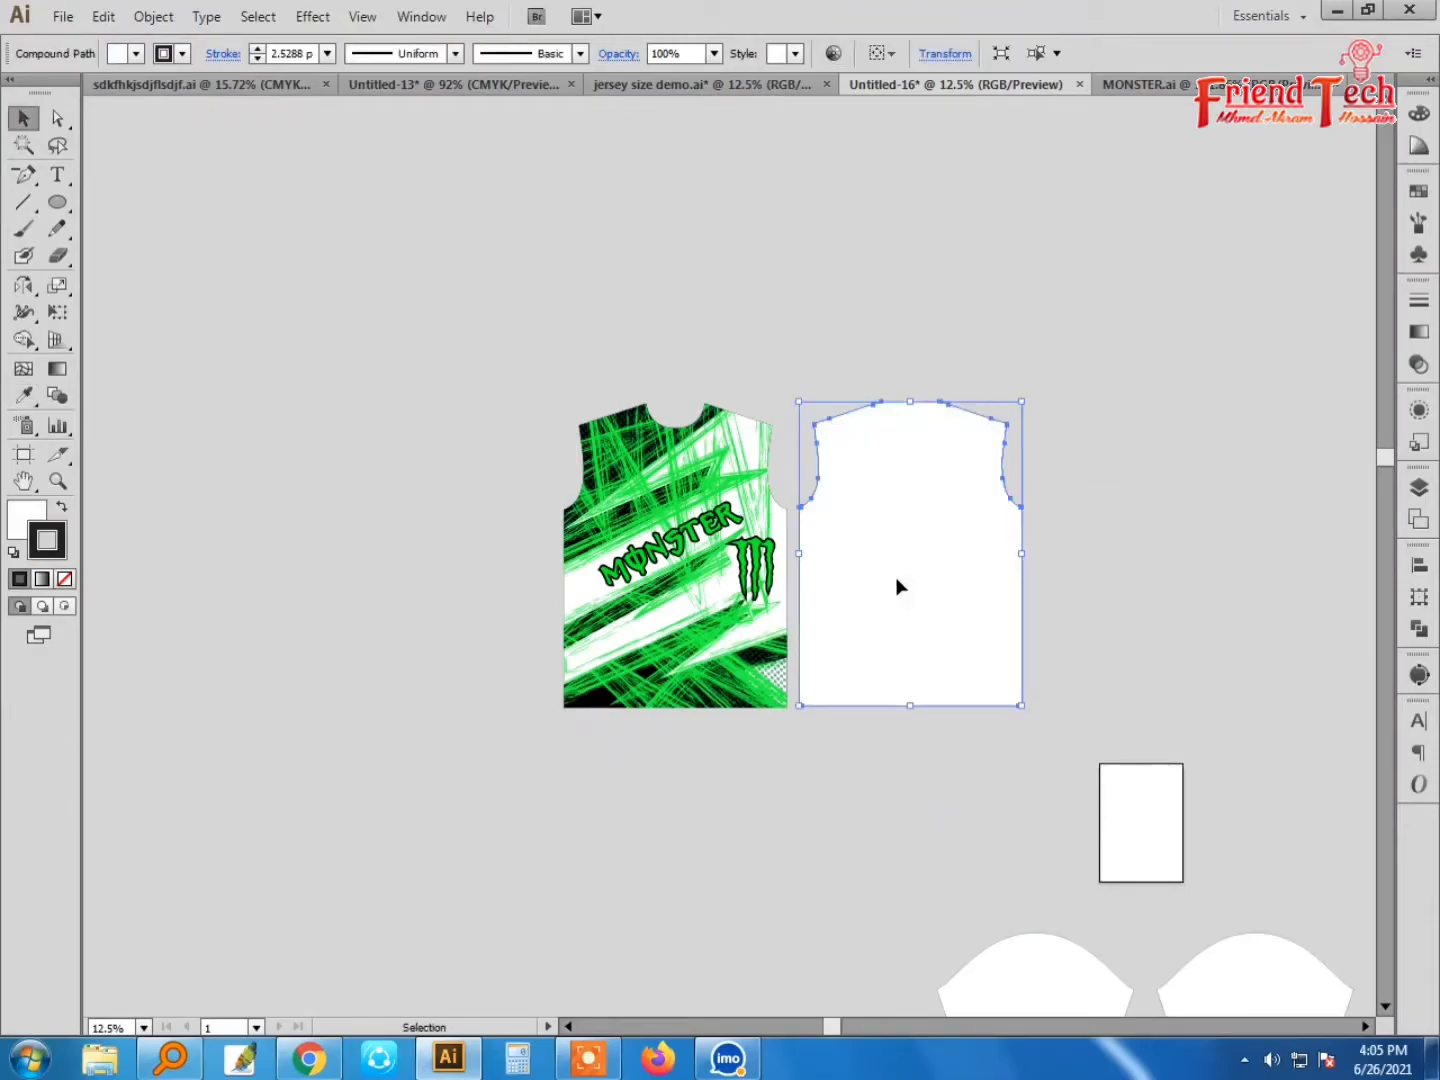
pyautogui.press('z')
pyautogui.moveTo(511, 366); pyautogui.dragTo(1112, 745)
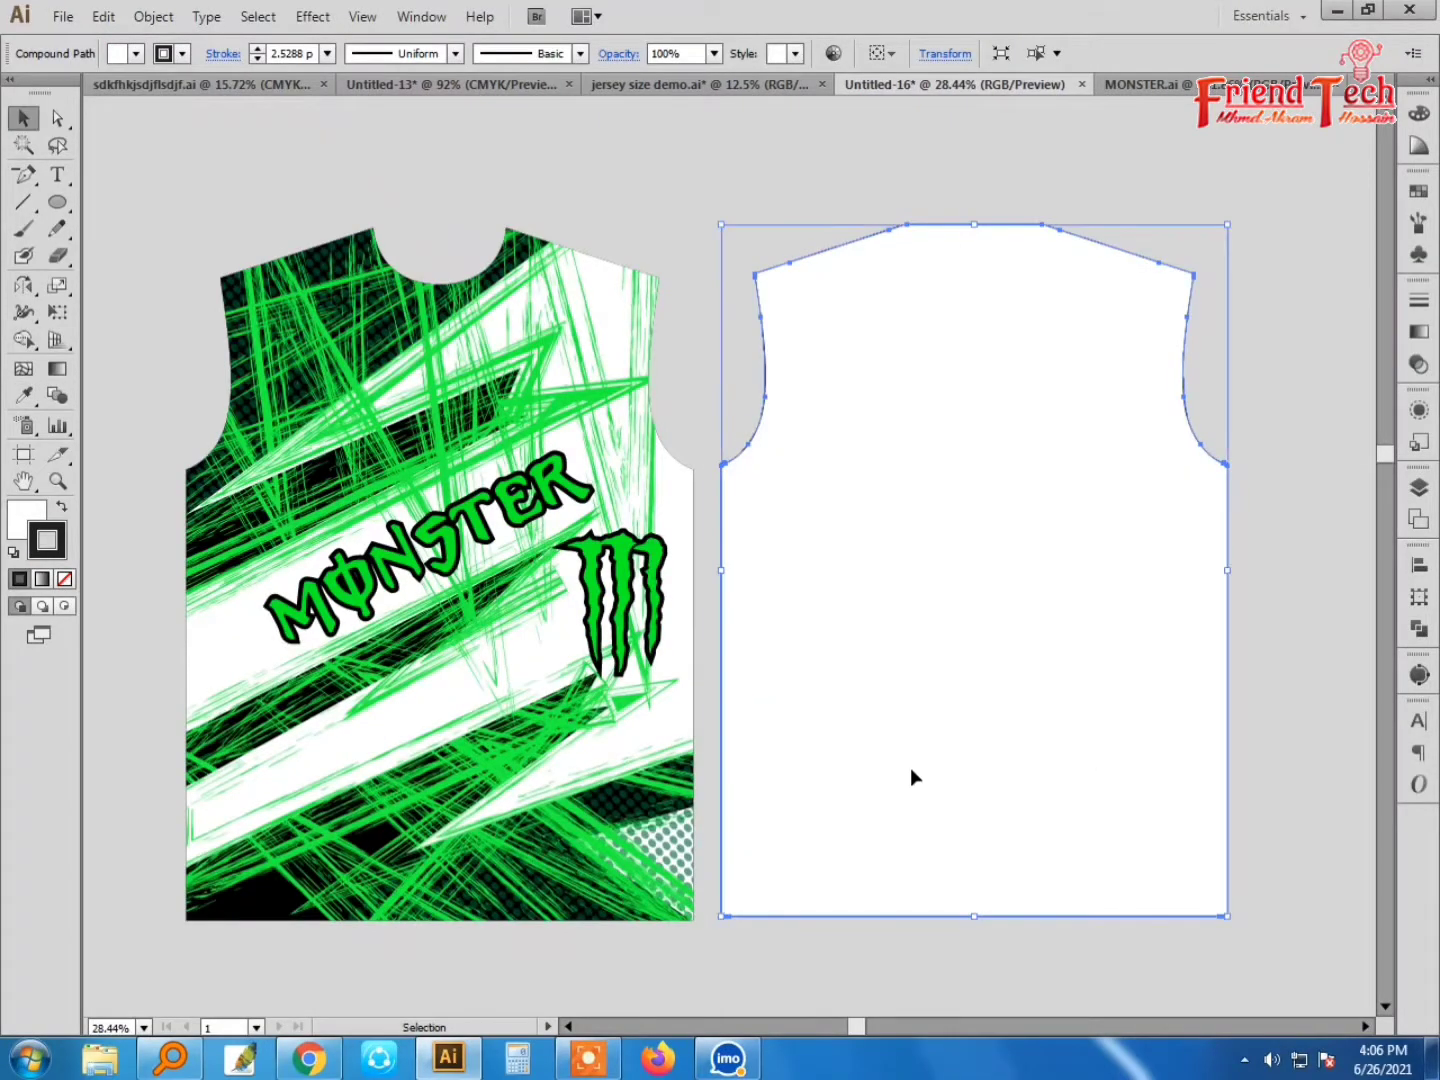
pyautogui.press('v')
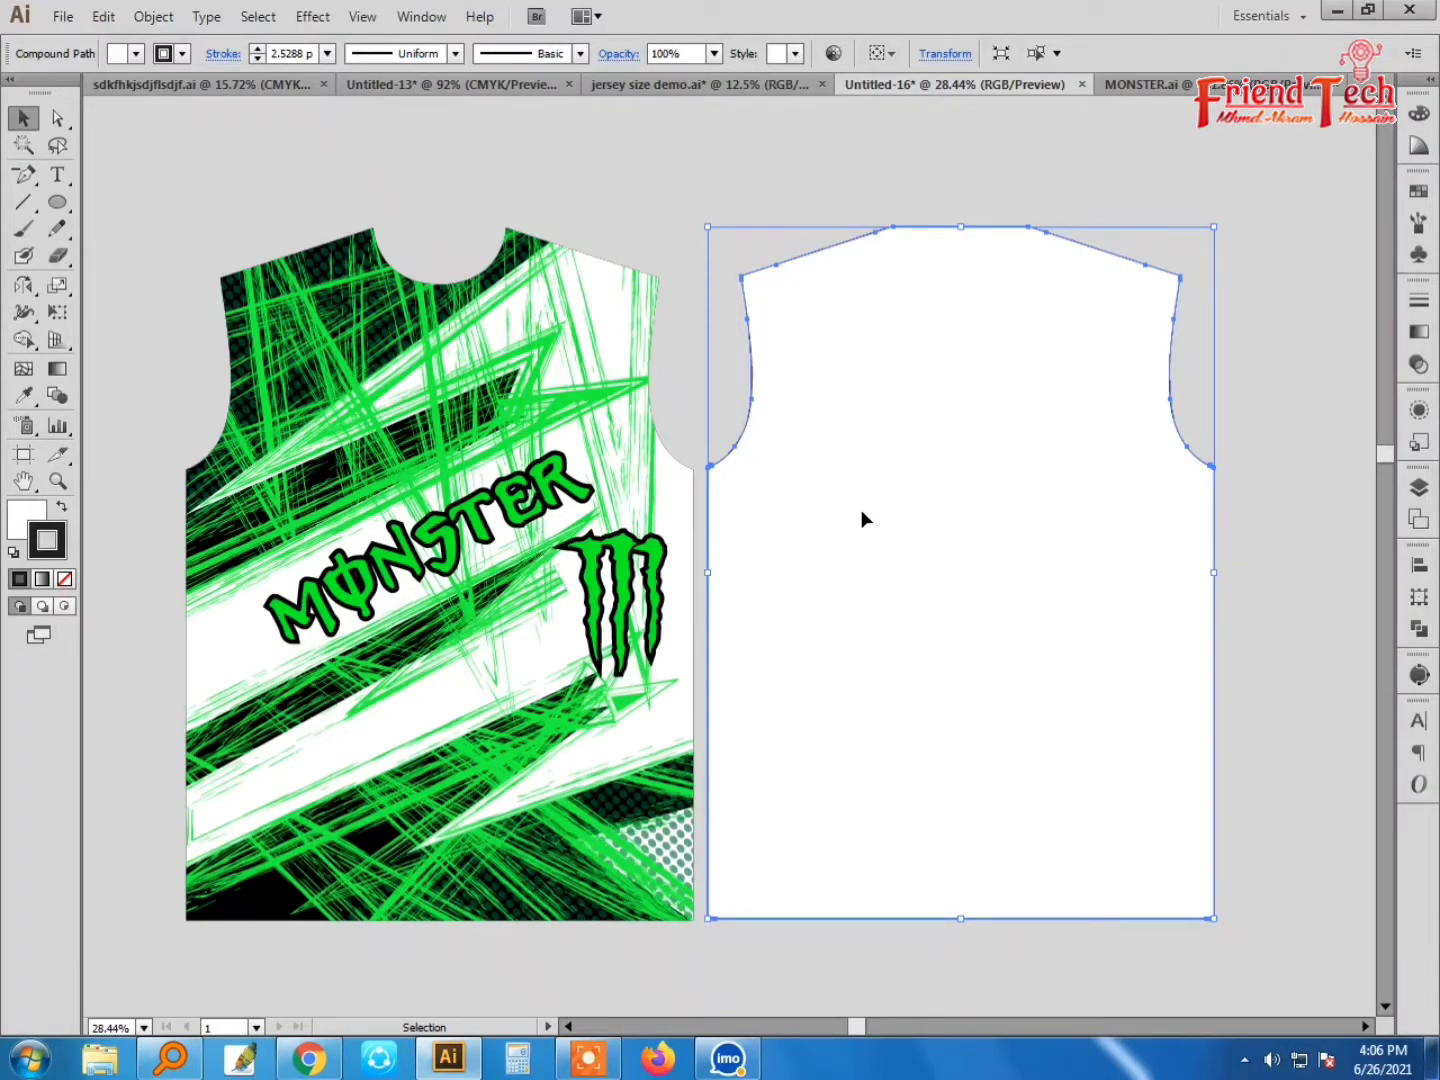
# Step: Fill the back panel with black #000000
pyautogui.press('i')
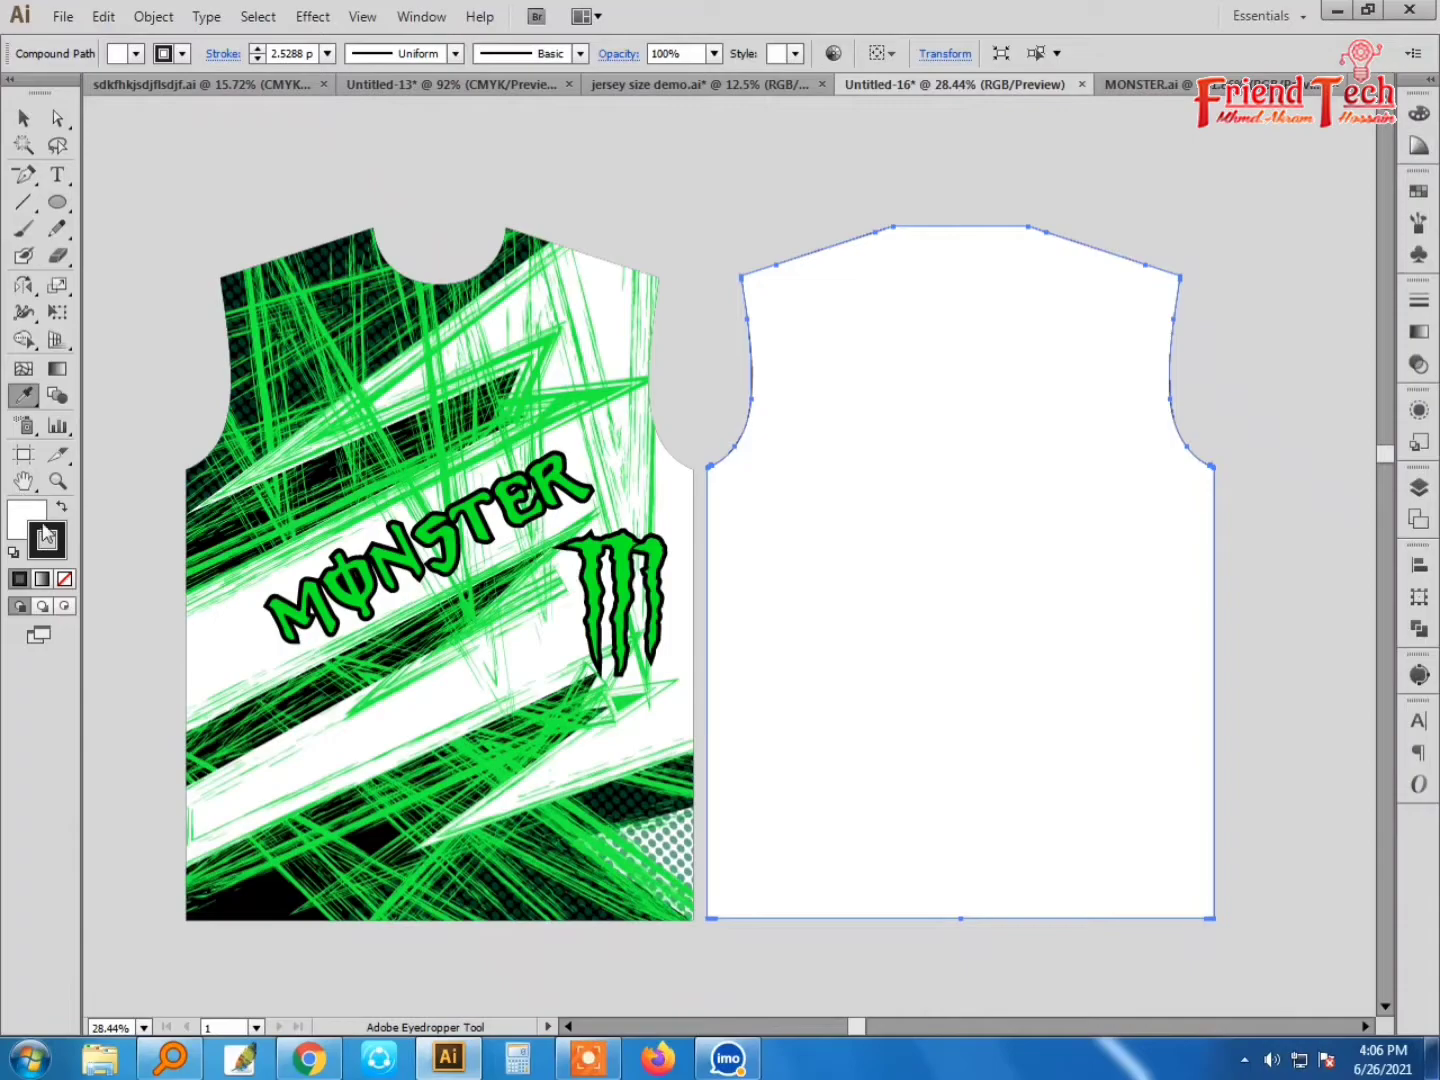
pyautogui.doubleClick(31, 525)
pyautogui.write('000000')
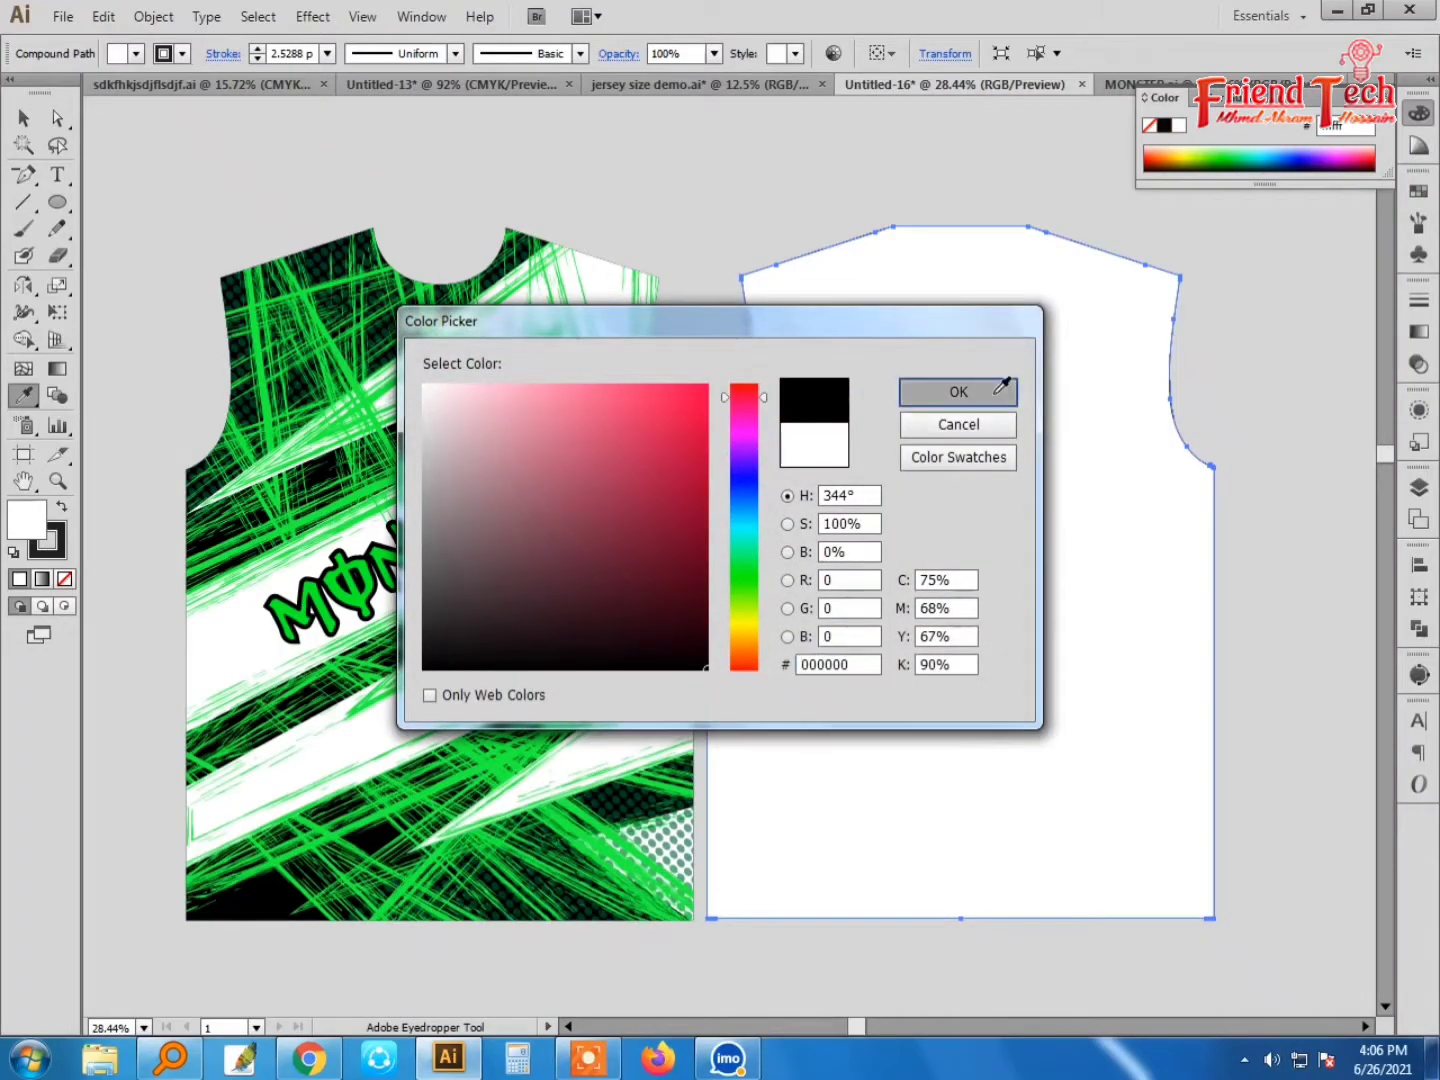
pyautogui.click(1000, 389)
pyautogui.press('v')
pyautogui.click(901, 187)
# Step: Place a copy of the claw logo on the black back with a white outline
pyautogui.moveTo(555, 630)
pyautogui.mouseDown()
pyautogui.moveTo(895, 556)
pyautogui.moveTo(951, 667)
pyautogui.mouseUp()
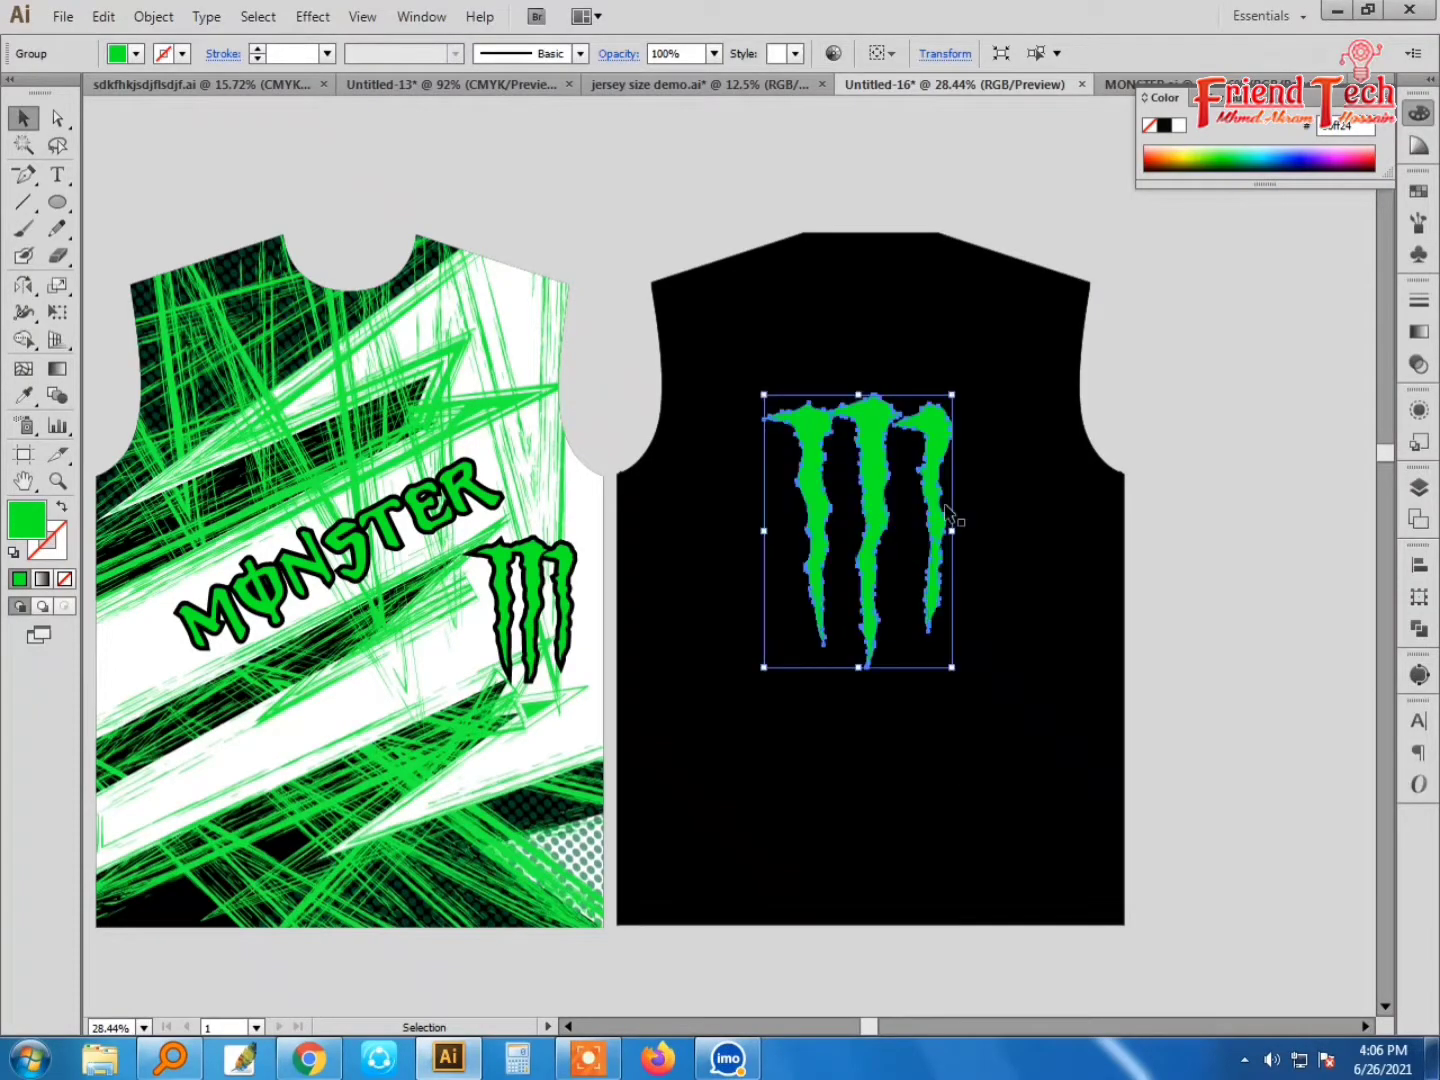
pyautogui.moveTo(930, 482); pyautogui.dragTo(937, 493)
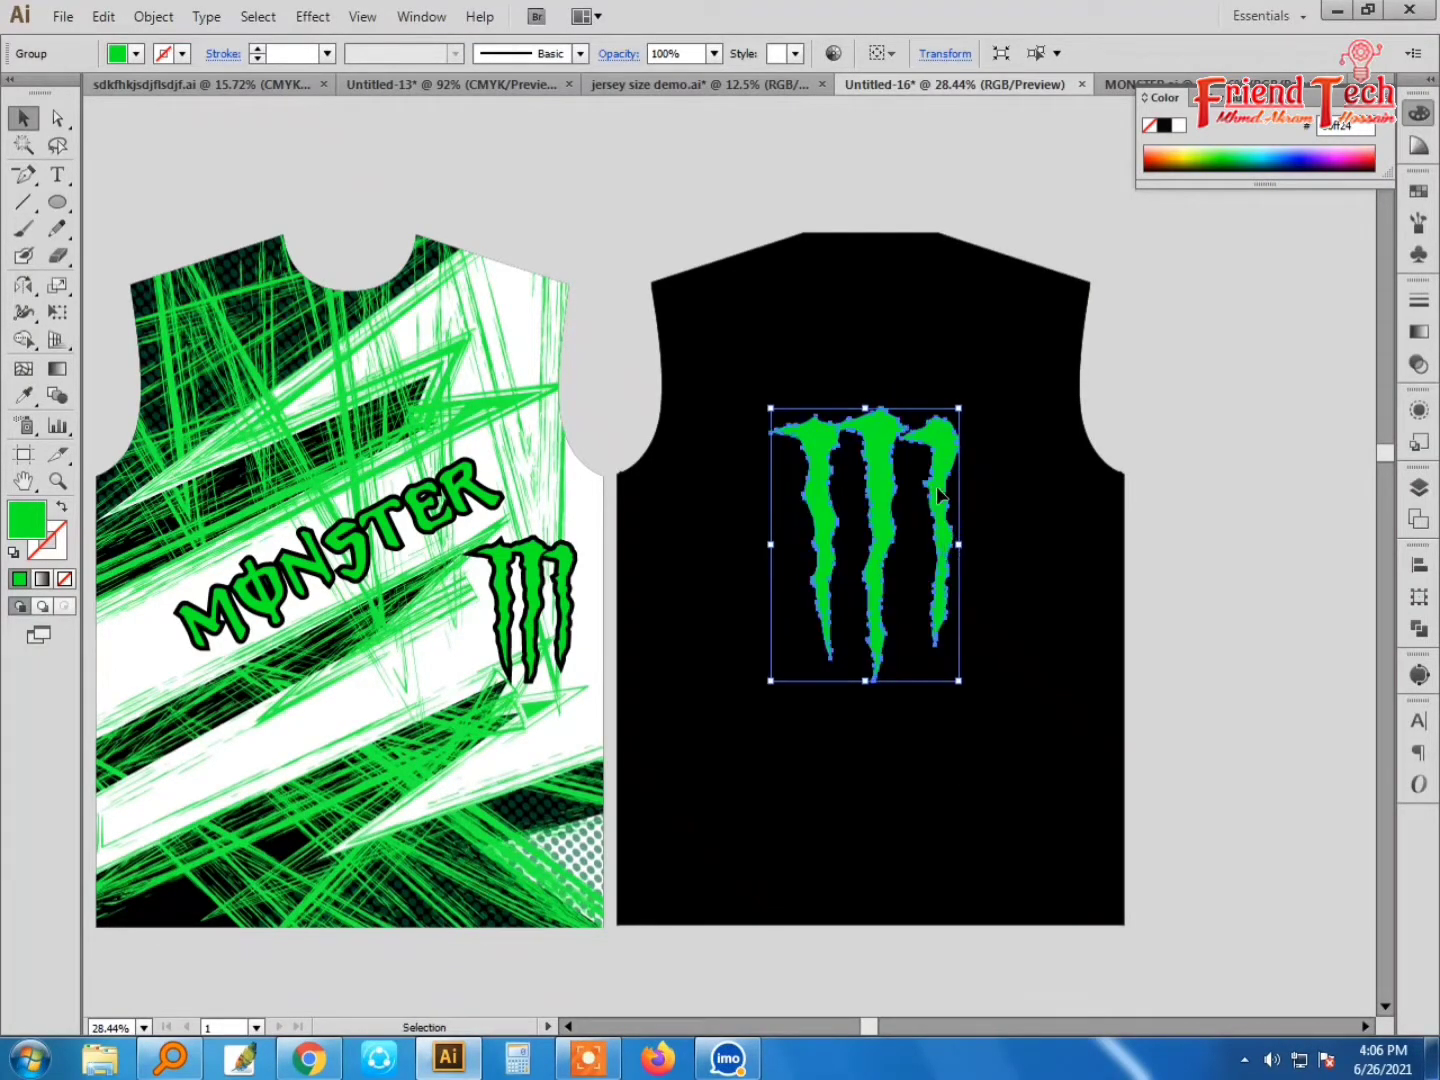
pyautogui.click(59, 546)
pyautogui.click(1178, 125)
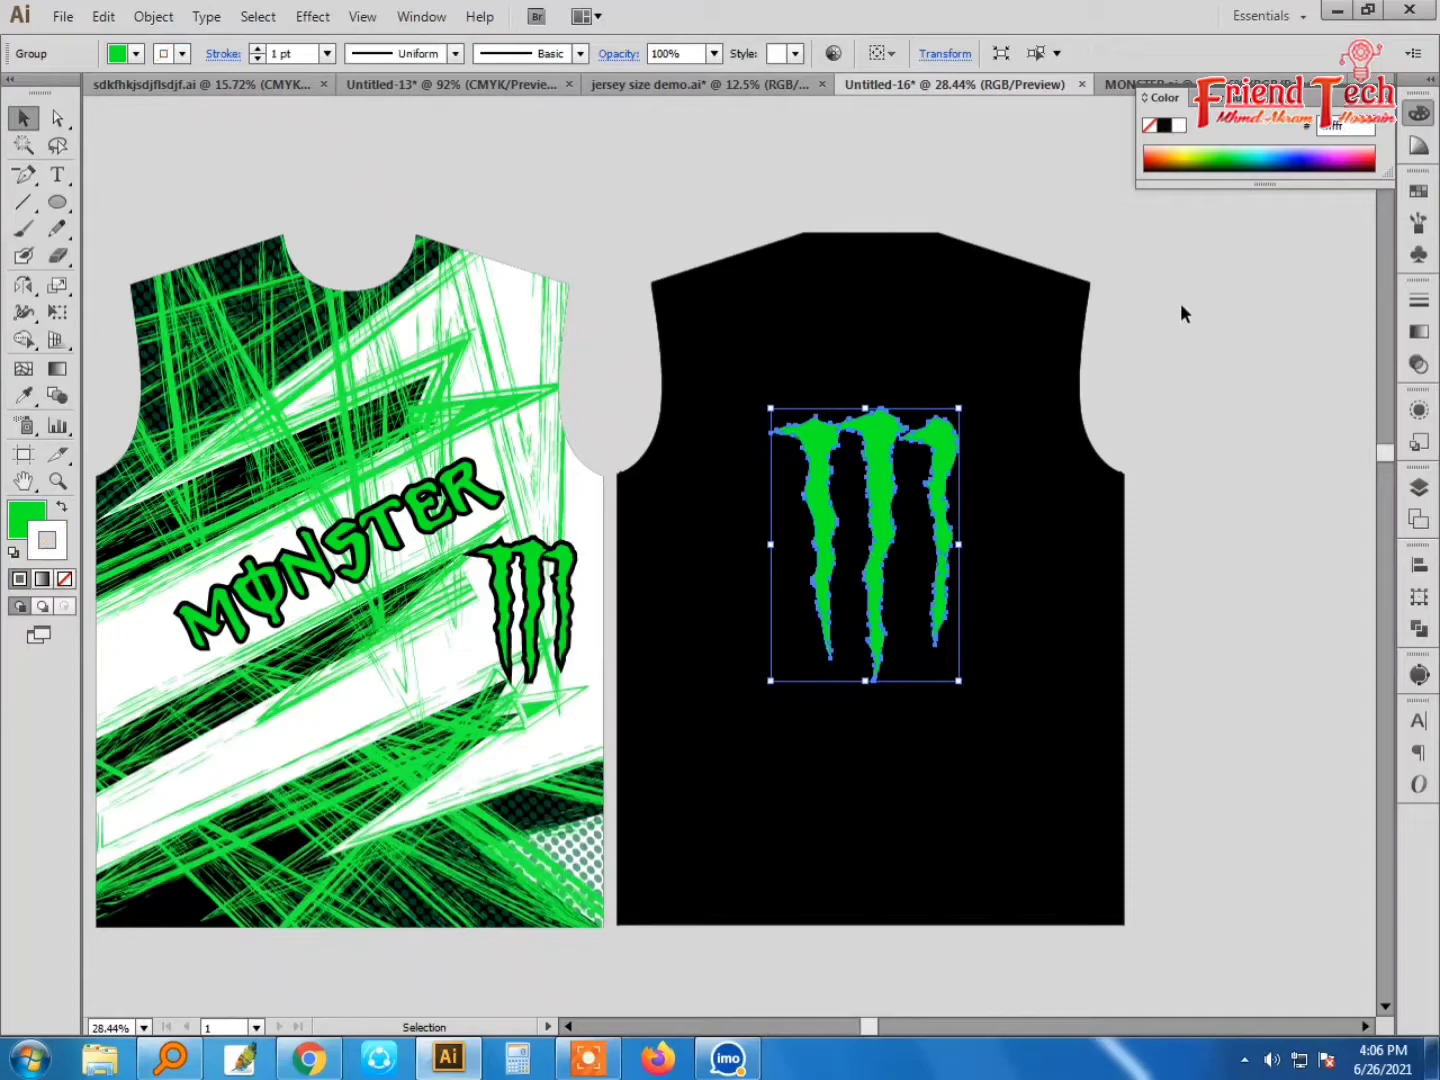
pyautogui.click(1180, 311)
pyautogui.keyDown('ctrl'); pyautogui.click(945, 450); pyautogui.keyUp('ctrl')
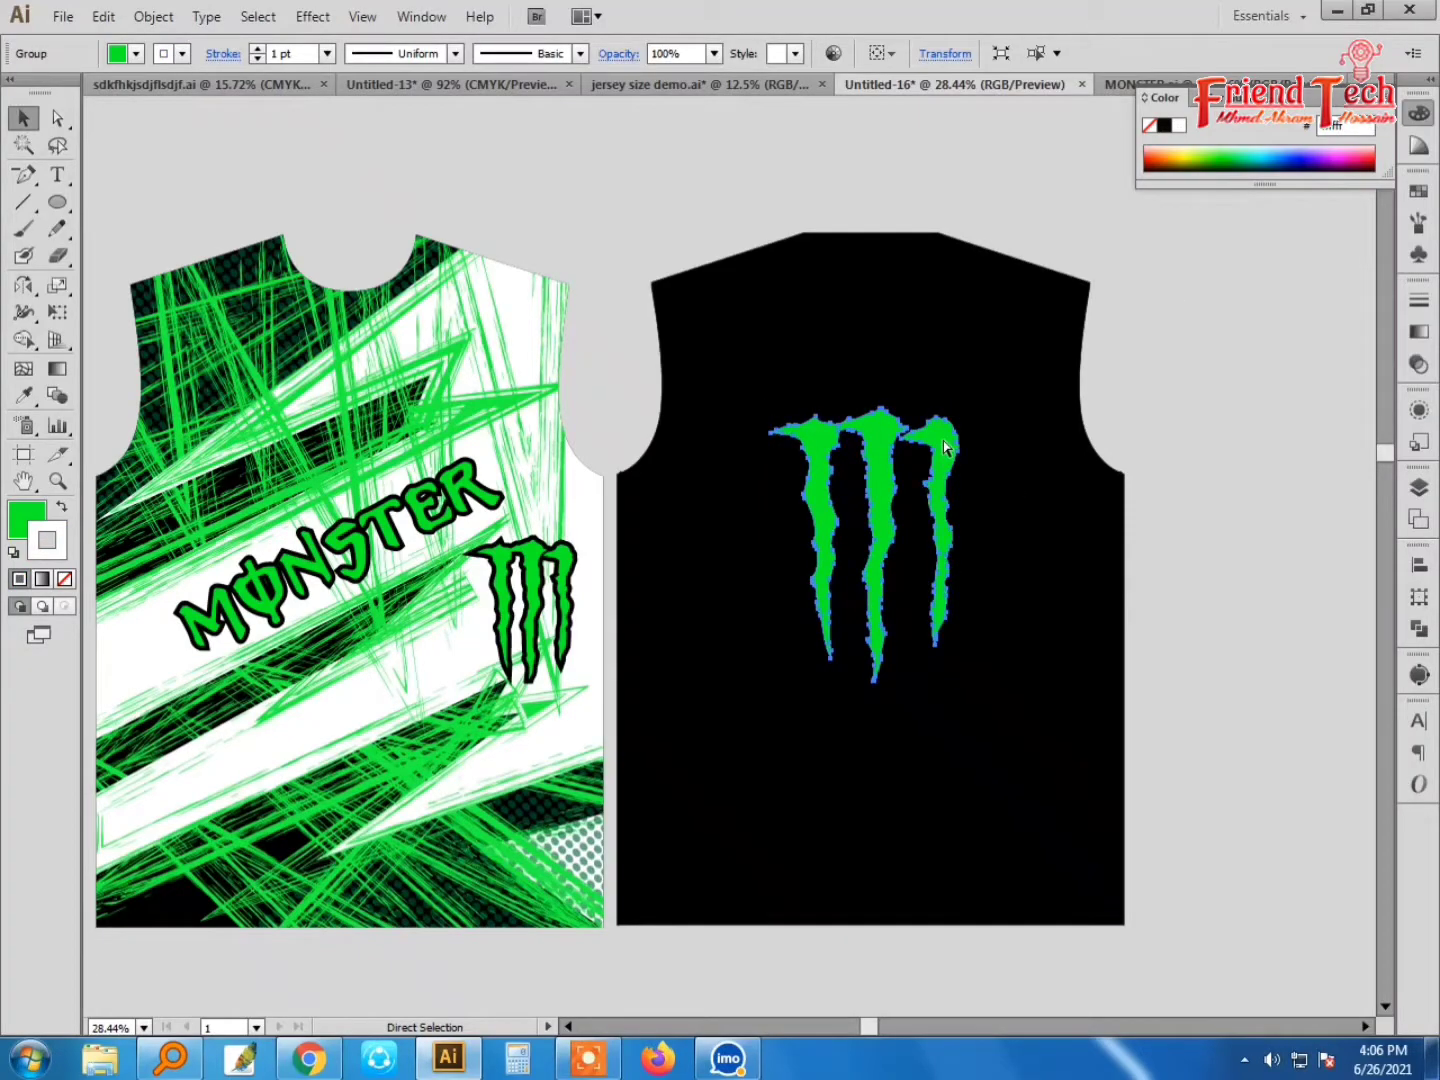
# Step: Thicken the claw's white outline to 23 pt, then deselect and zoom out
pyautogui.click(256, 49)
pyautogui.click(257, 49)
pyautogui.click(257, 50)
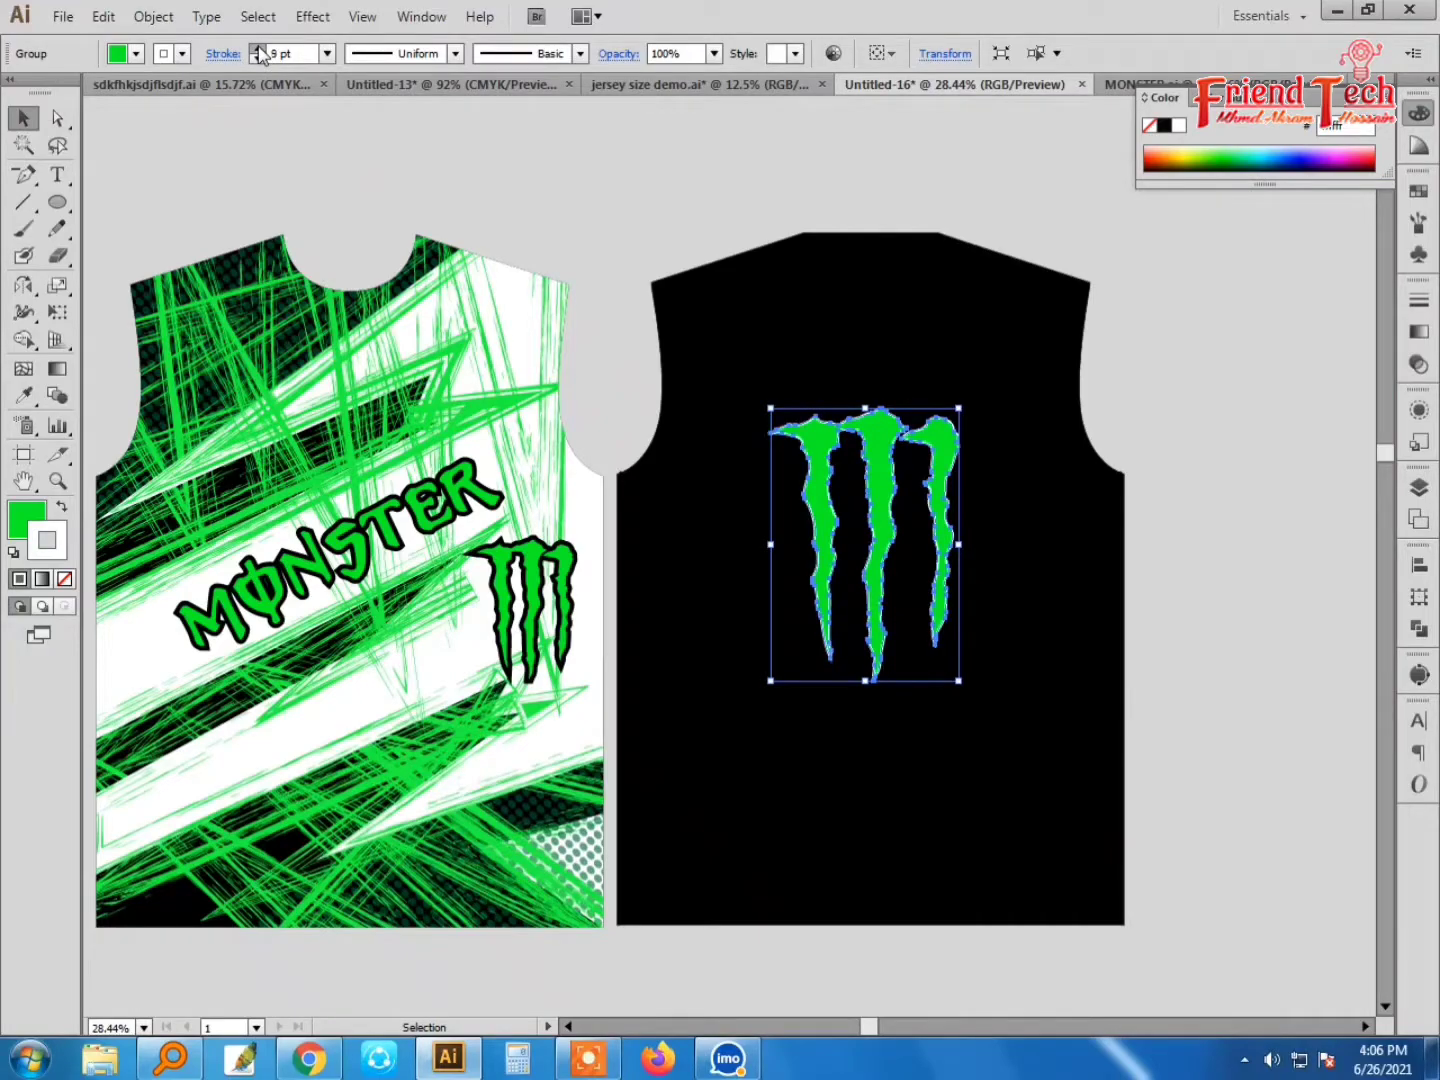
pyautogui.write('23')
pyautogui.click(1218, 338)
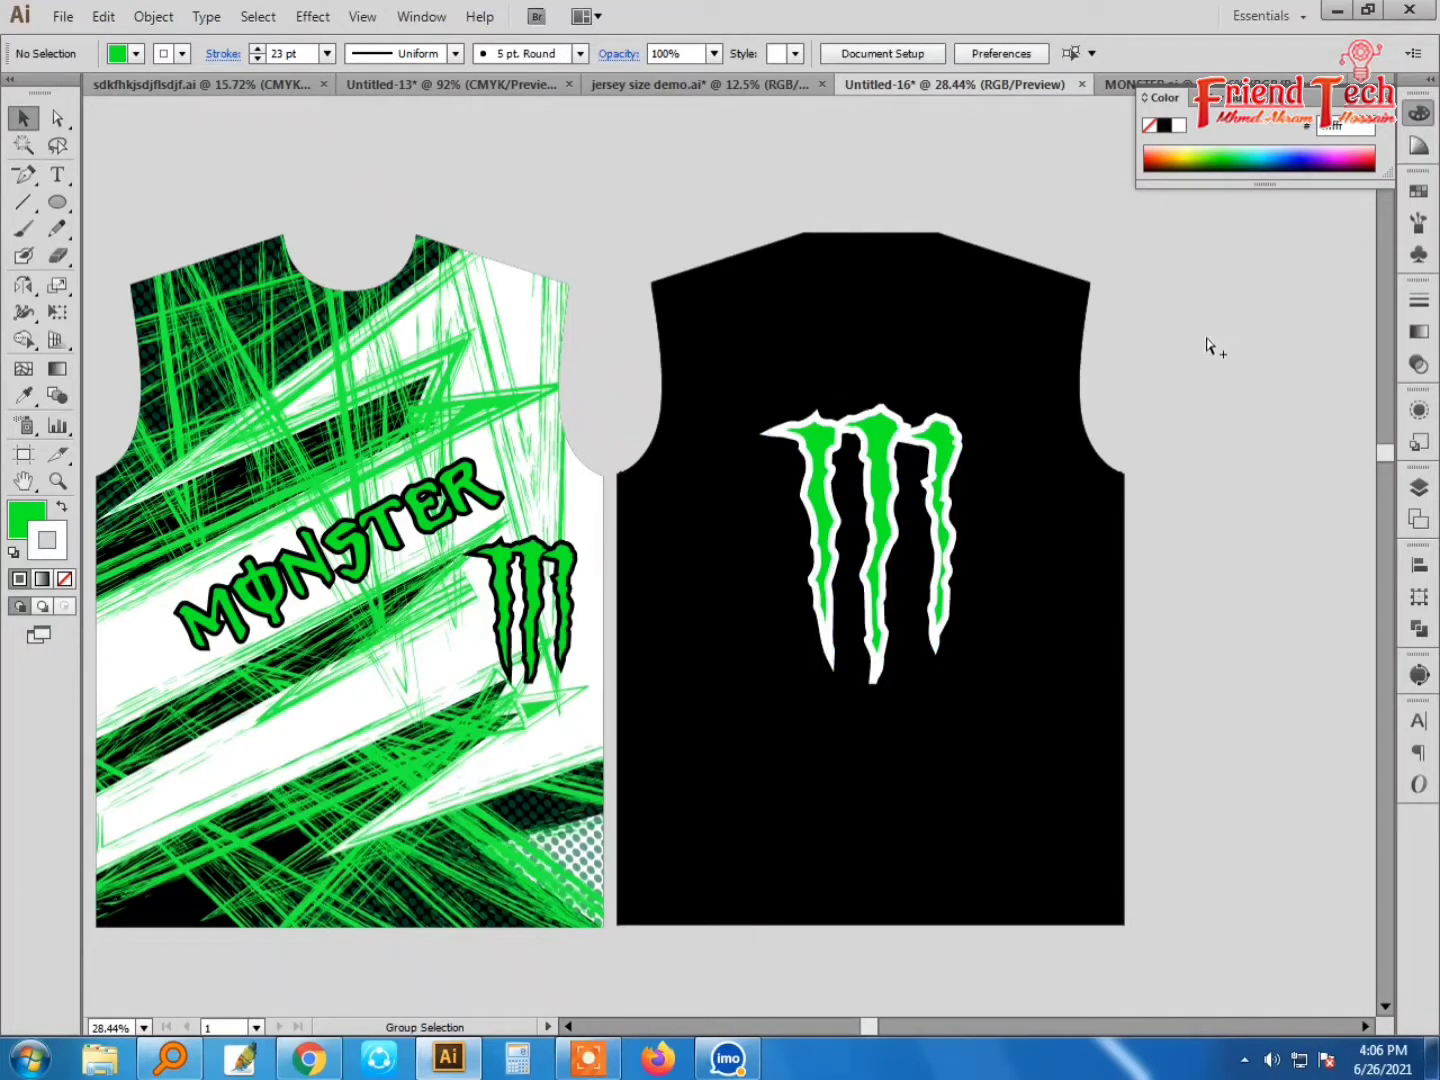
pyautogui.click(948, 438)
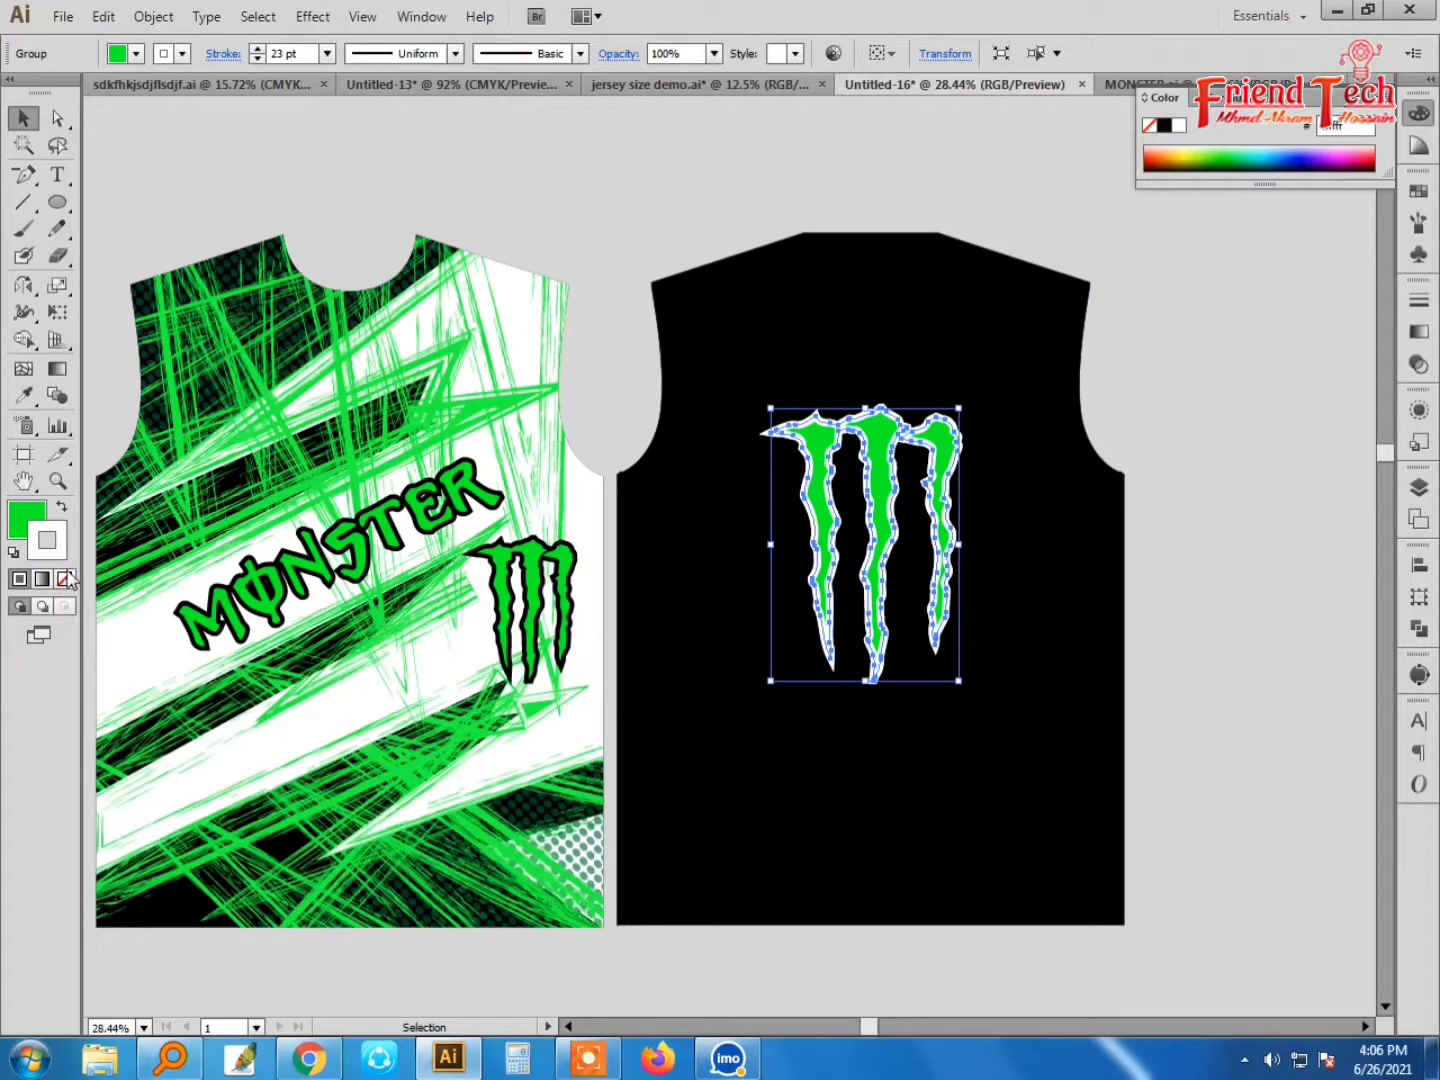
pyautogui.click(710, 170)
pyautogui.hotkey('ctrl', '-')
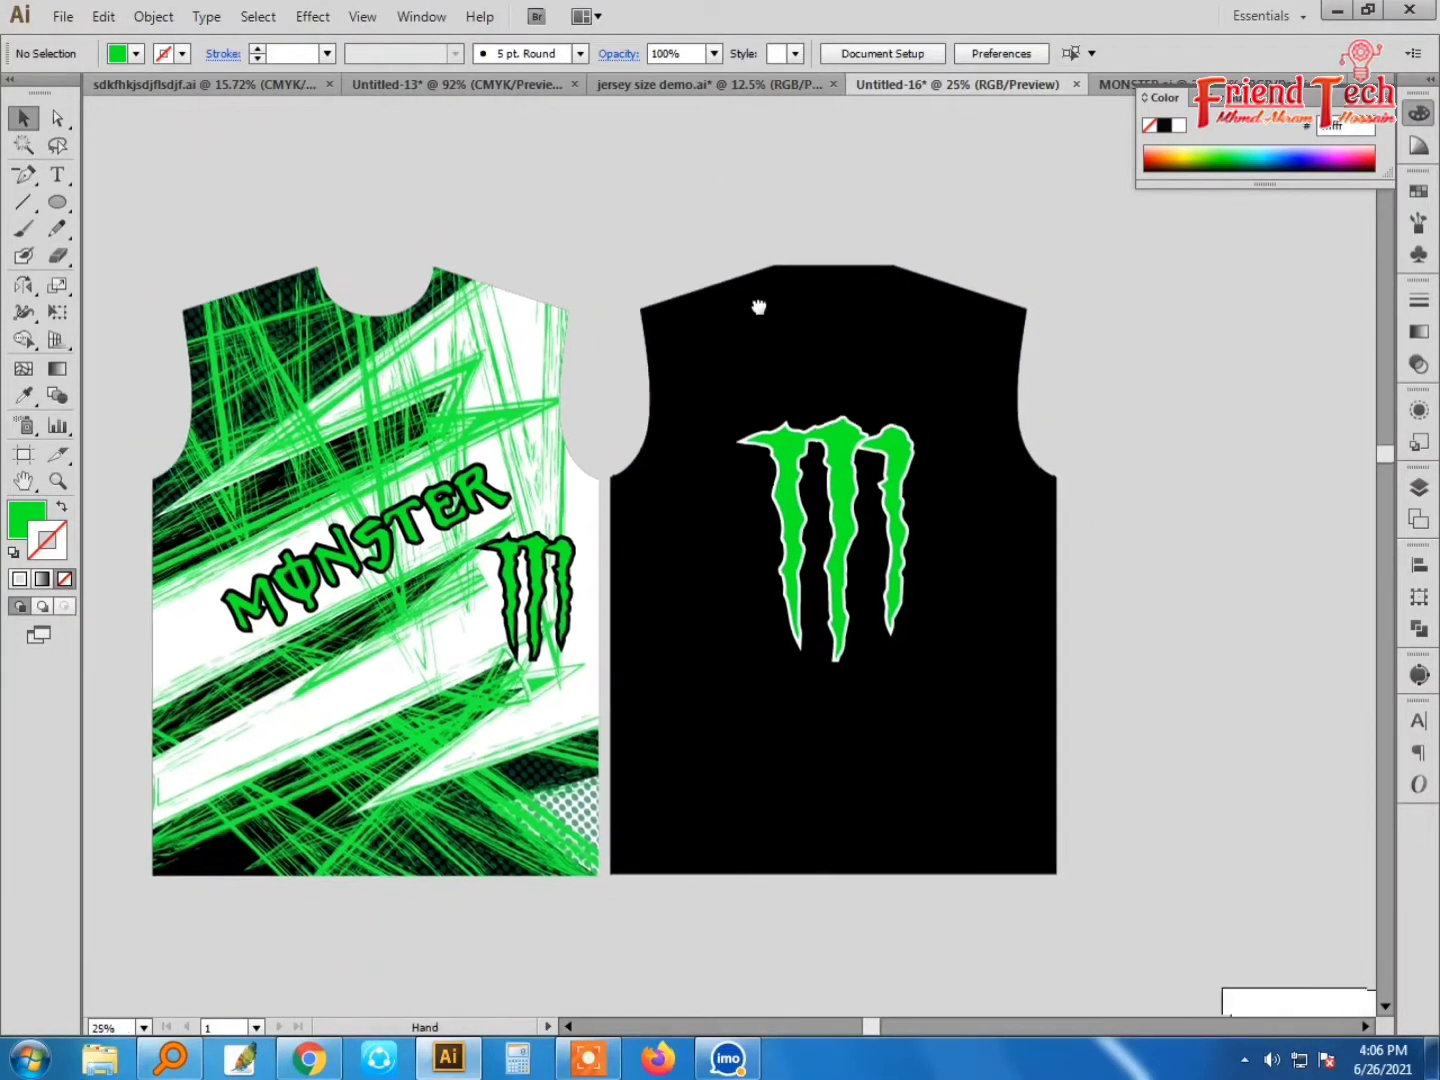
pyautogui.hscroll(2, 758, 307)
pyautogui.hscroll(1, 594, 259)
pyautogui.hscroll(1, 873, 311)
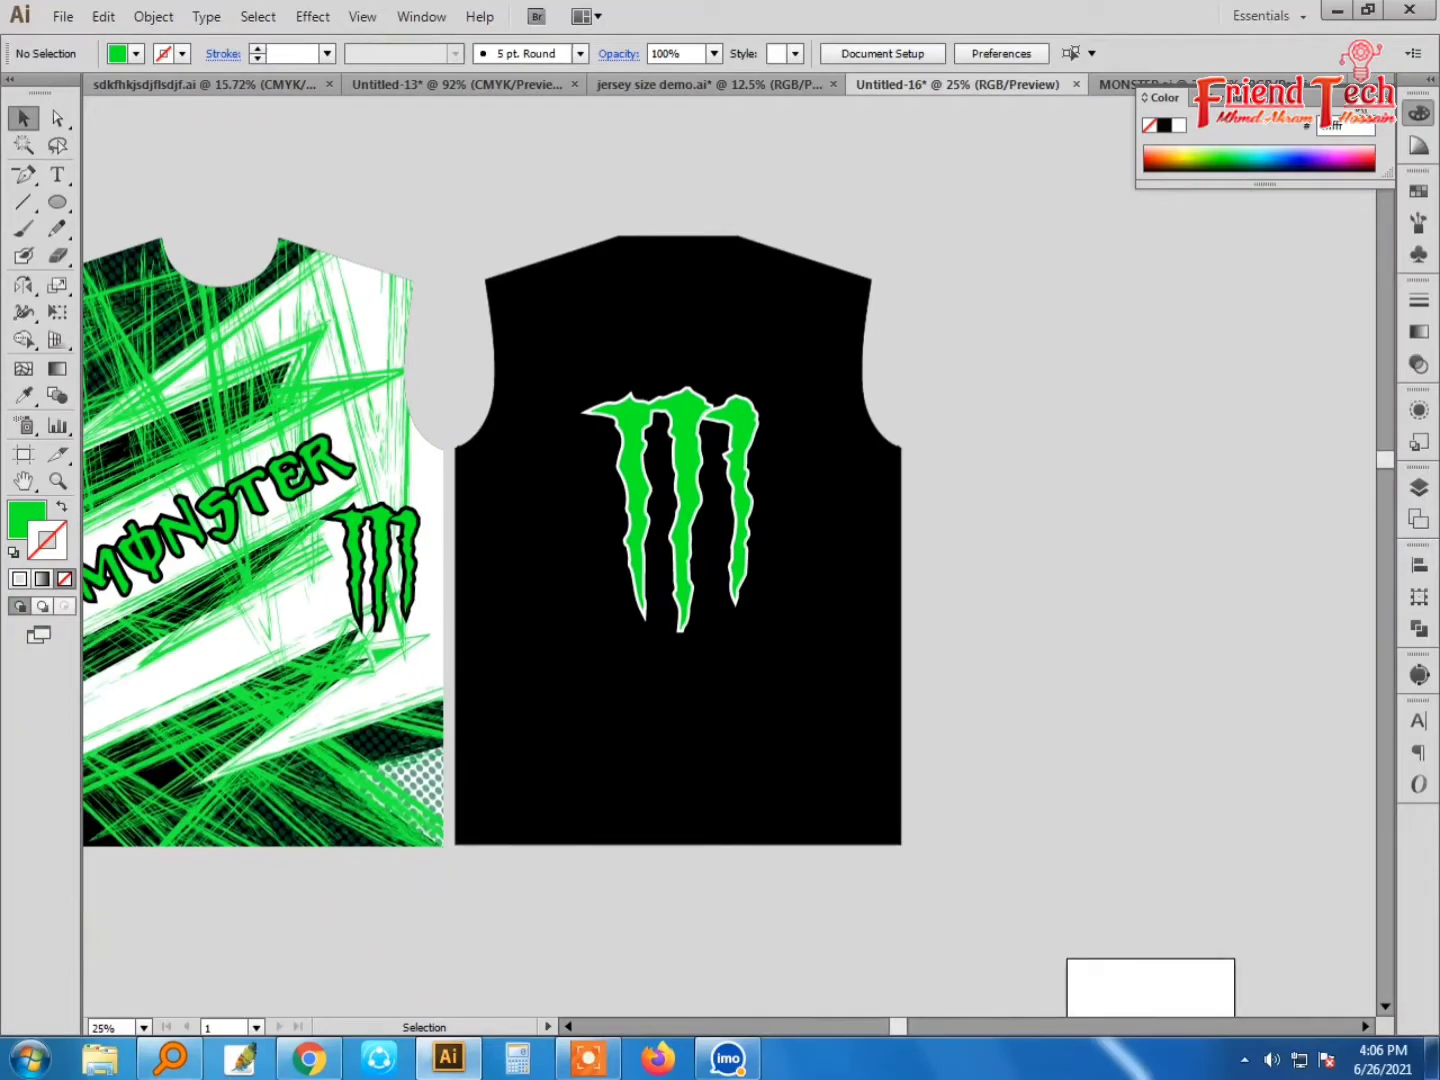
# Step: Copy the MONSTER wordmark from MONSTER.ai and paste it under the claw in Untitled-16
pyautogui.hotkey('ctrl', 'Tab')
pyautogui.click(745, 752)
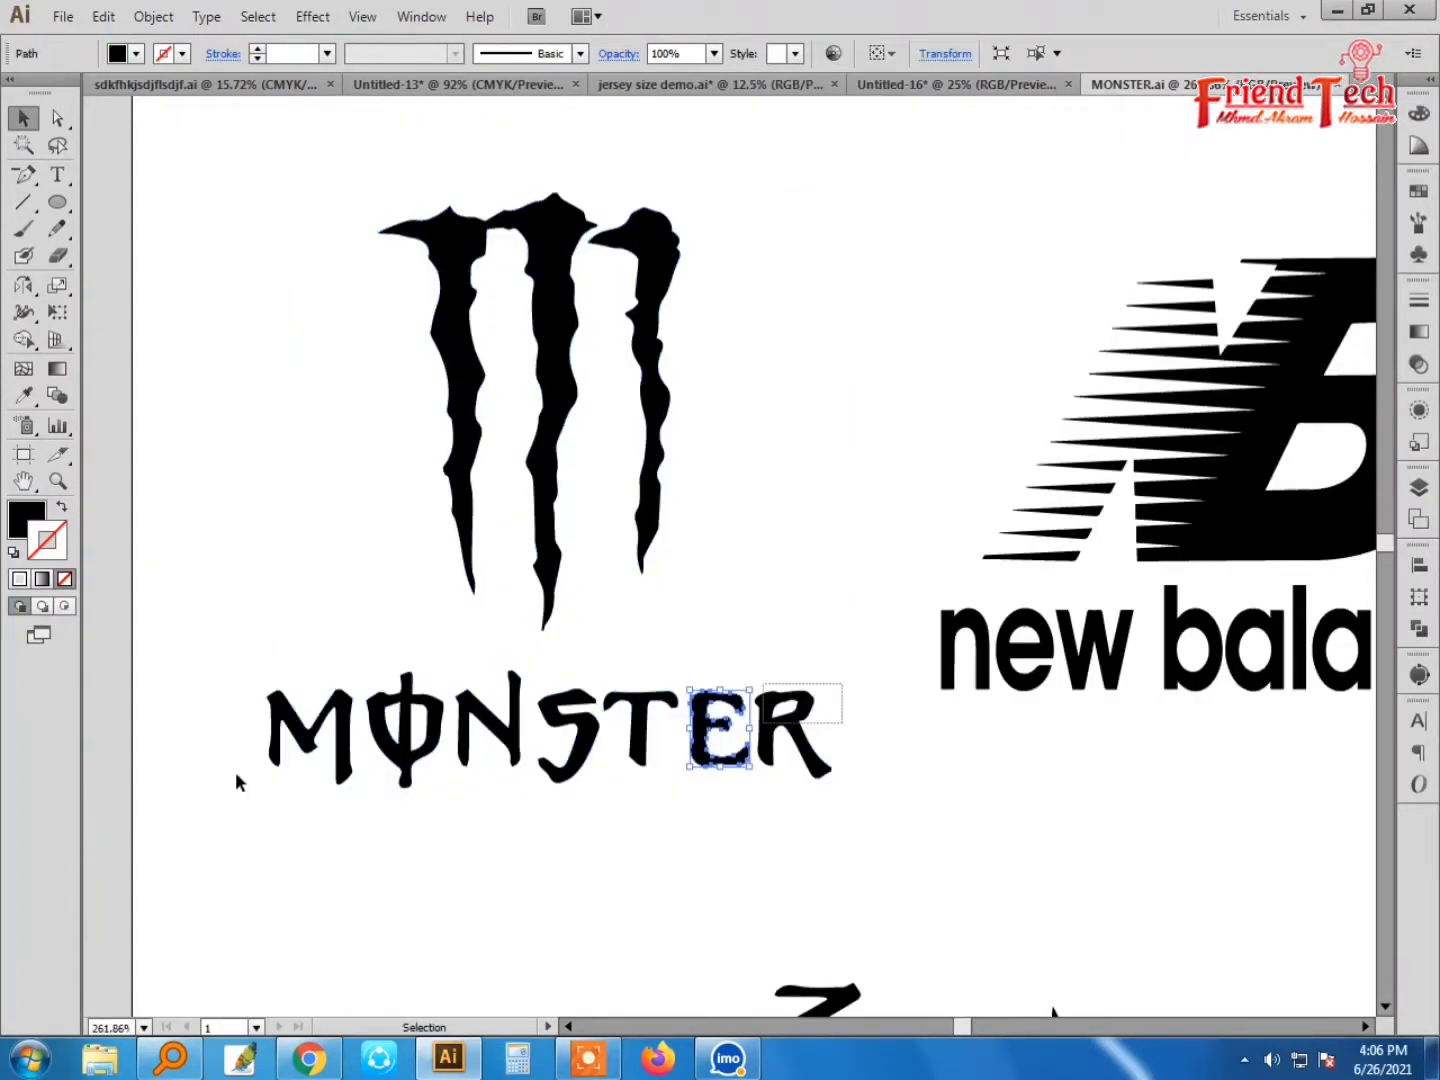
pyautogui.click(945, 85)
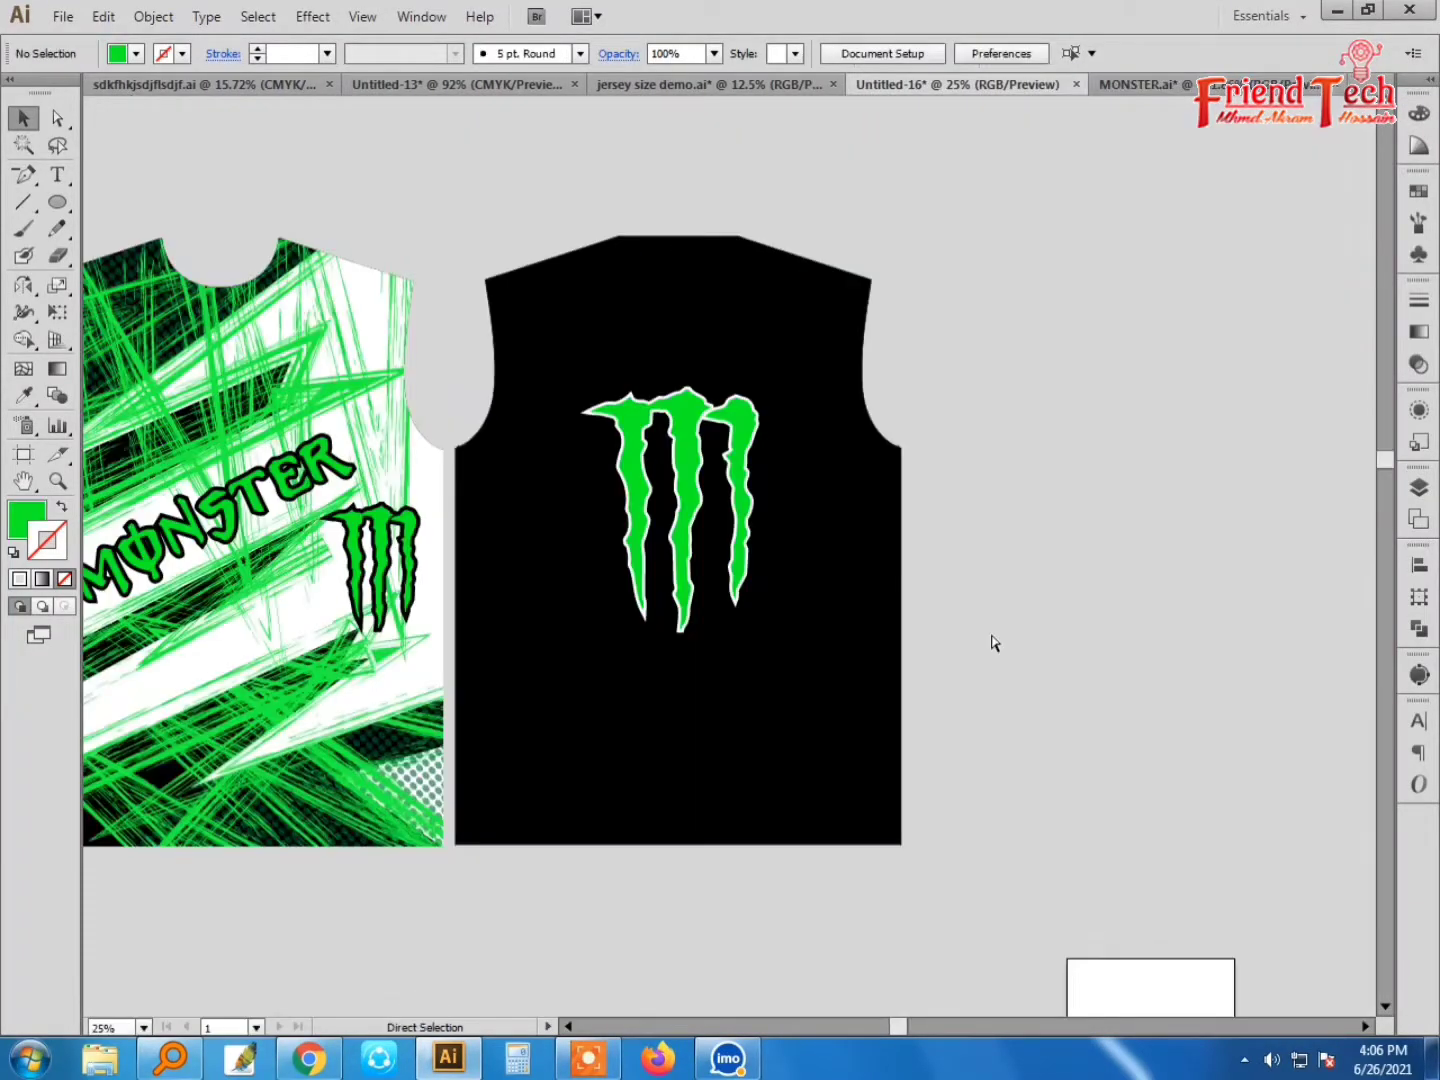
pyautogui.hotkey('ctrl', 'v')
pyautogui.moveTo(758, 571)
pyautogui.mouseDown()
pyautogui.moveTo(862, 588)
pyautogui.moveTo(771, 700)
pyautogui.mouseUp()
# Step: Recolour the wordmark with the claw logo's green using the eyedropper
pyautogui.press('i')
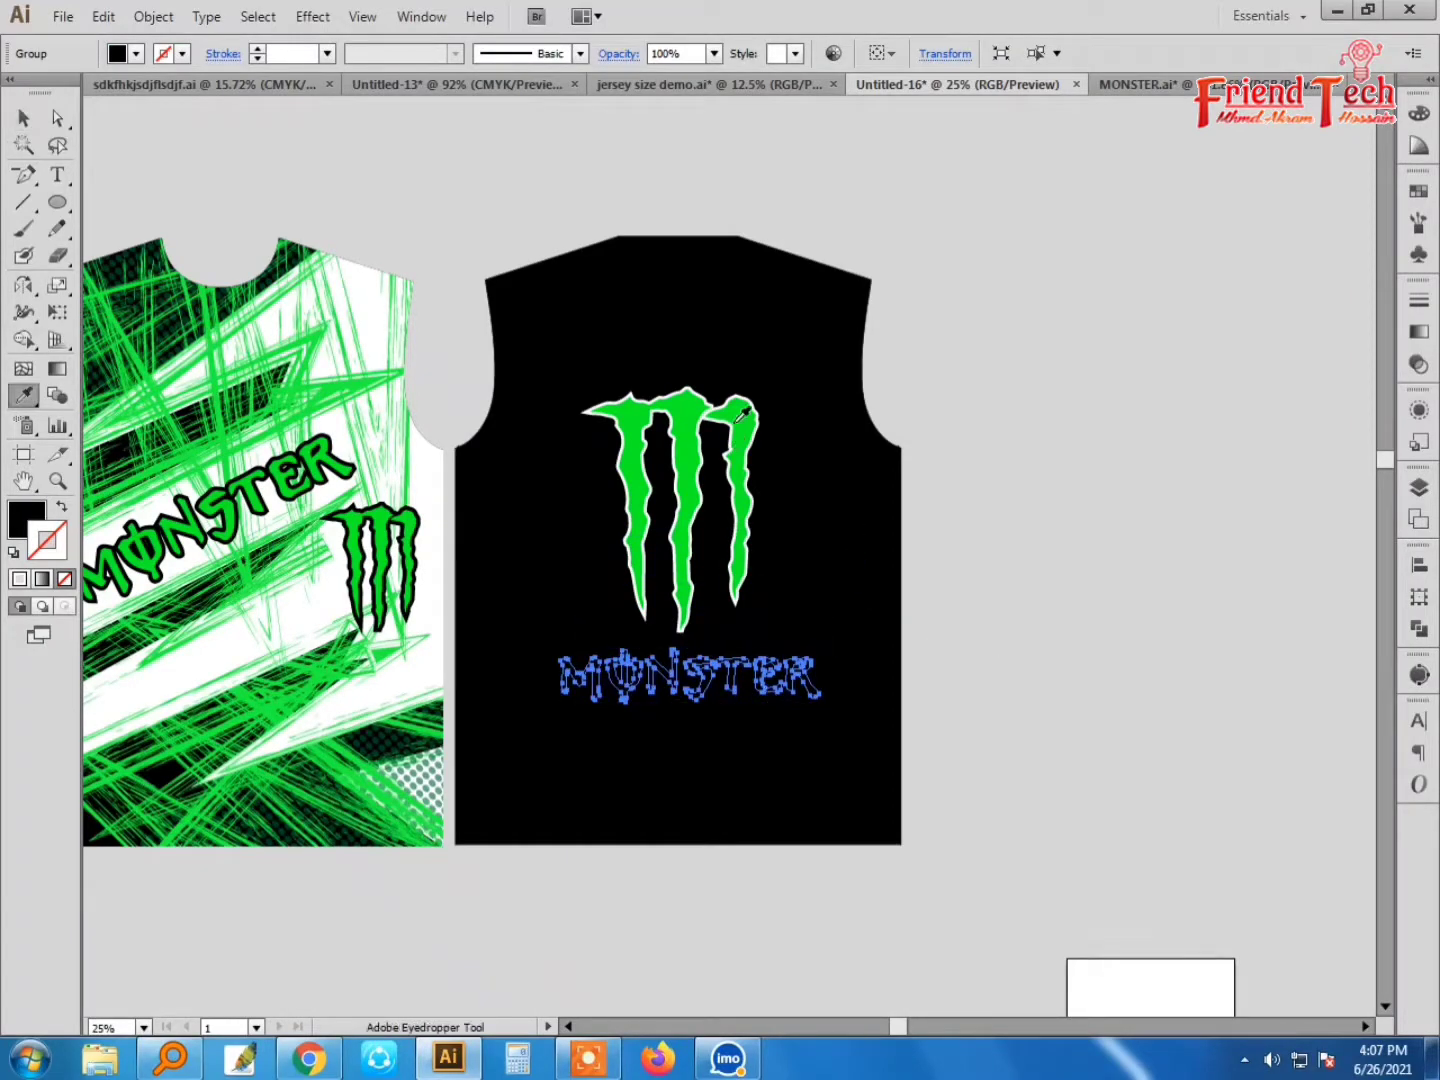
pyautogui.click(743, 414)
pyautogui.click(1029, 434)
pyautogui.moveTo(423, 340); pyautogui.dragTo(1039, 828)
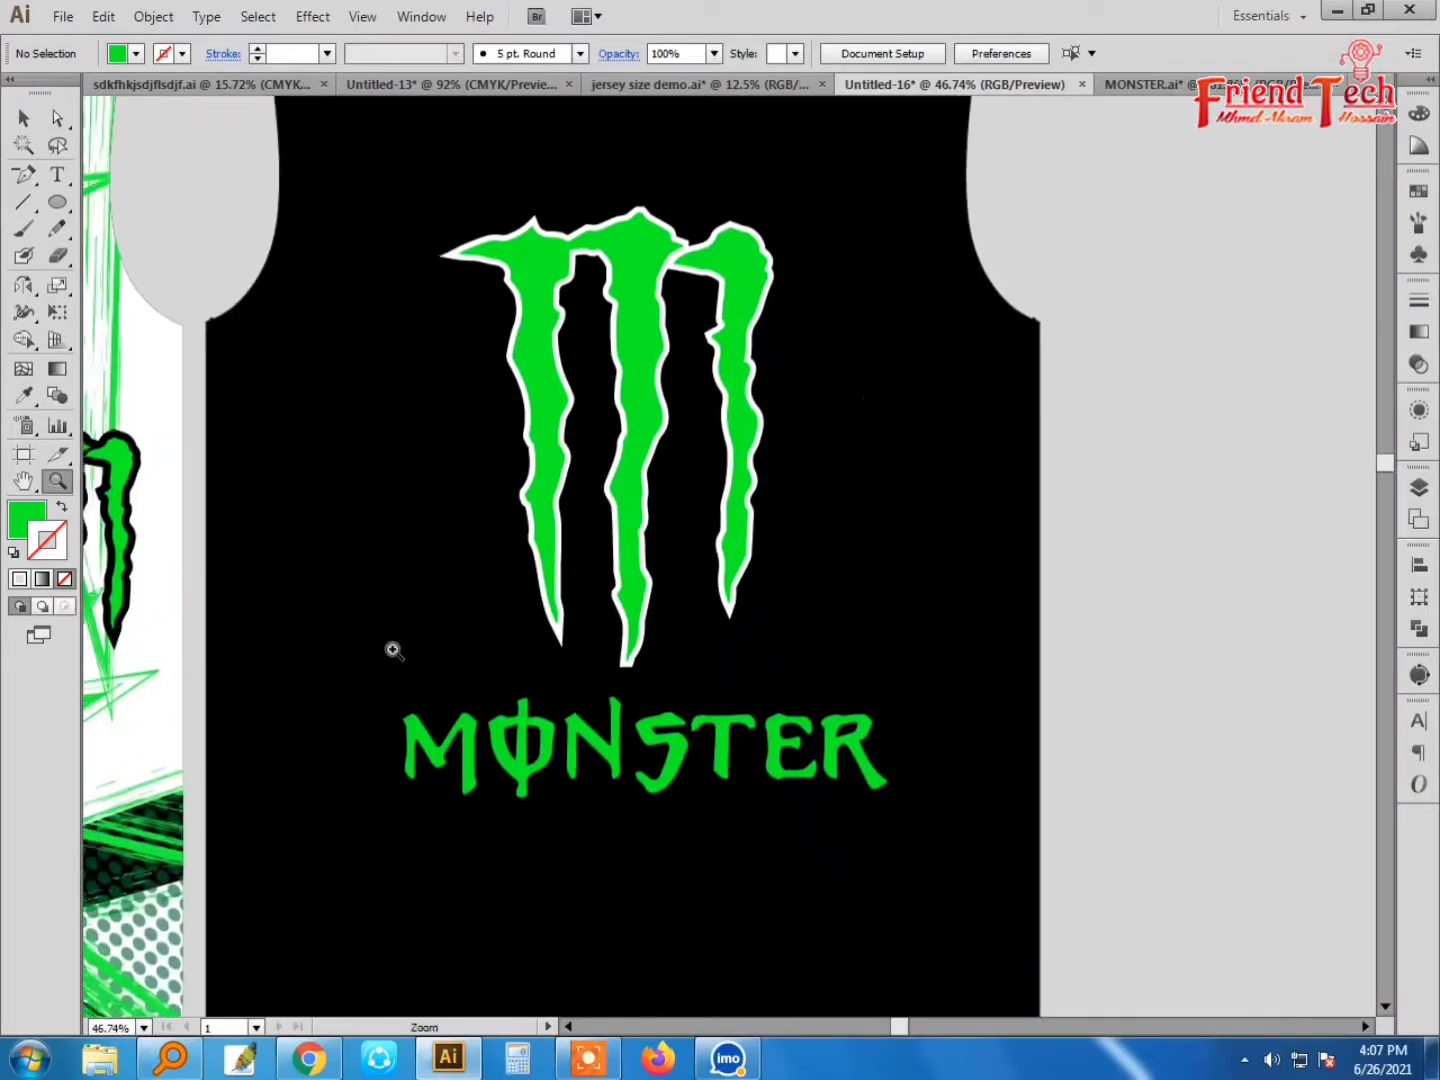
pyautogui.moveTo(392, 660); pyautogui.dragTo(1106, 885)
# Step: Set the MONSTER wordmark's width to 13 in
pyautogui.press('v')
pyautogui.click(1143, 599)
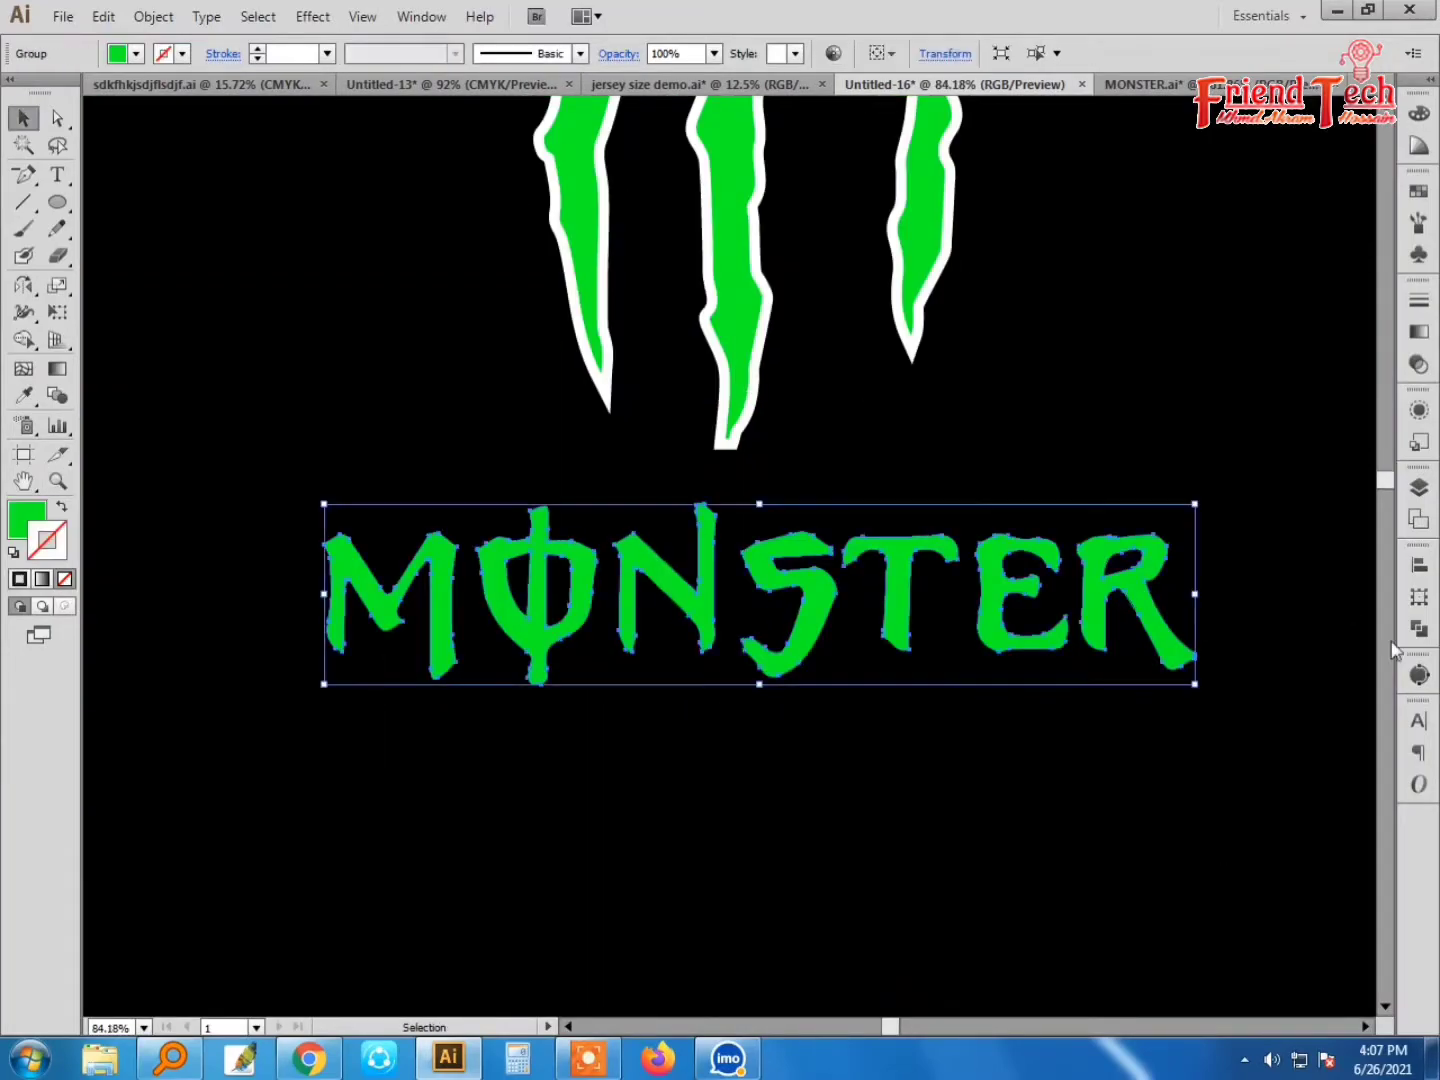
pyautogui.click(1418, 597)
pyautogui.doubleClick(1316, 577)
pyautogui.write('13')
pyautogui.press('Return')
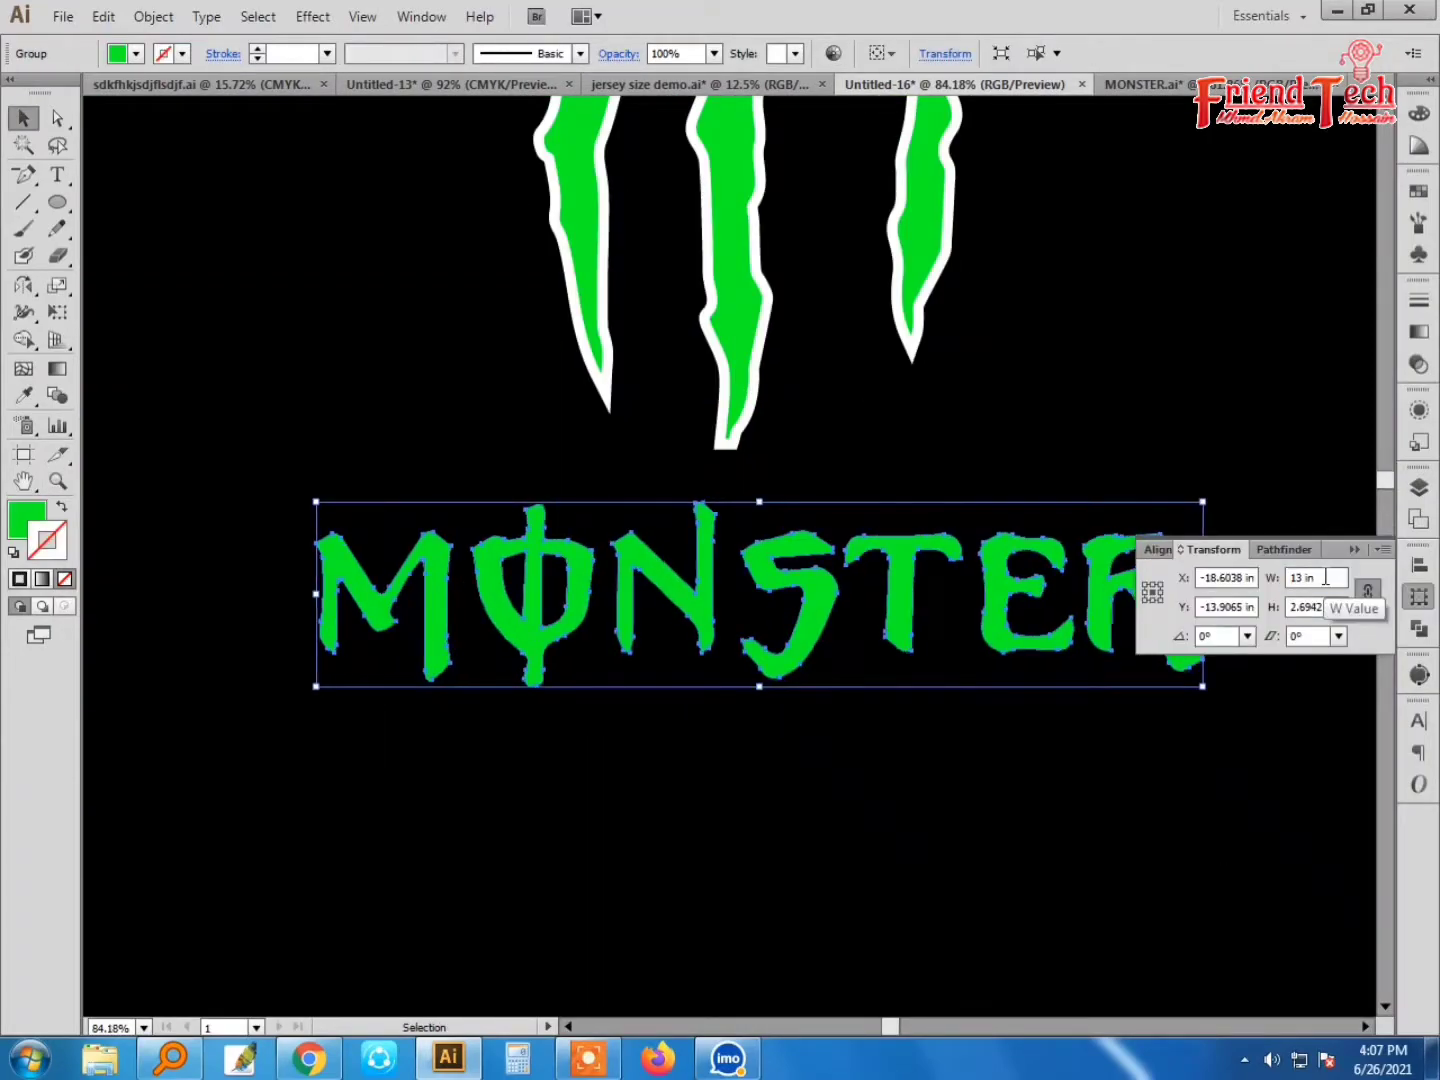
# Step: Nudge the wordmark slightly lower so it sits centred beneath the claw
pyautogui.hotkey('ctrl', '-')
pyautogui.hotkey('ctrl', '-')
pyautogui.moveTo(841, 537); pyautogui.dragTo(715, 590)
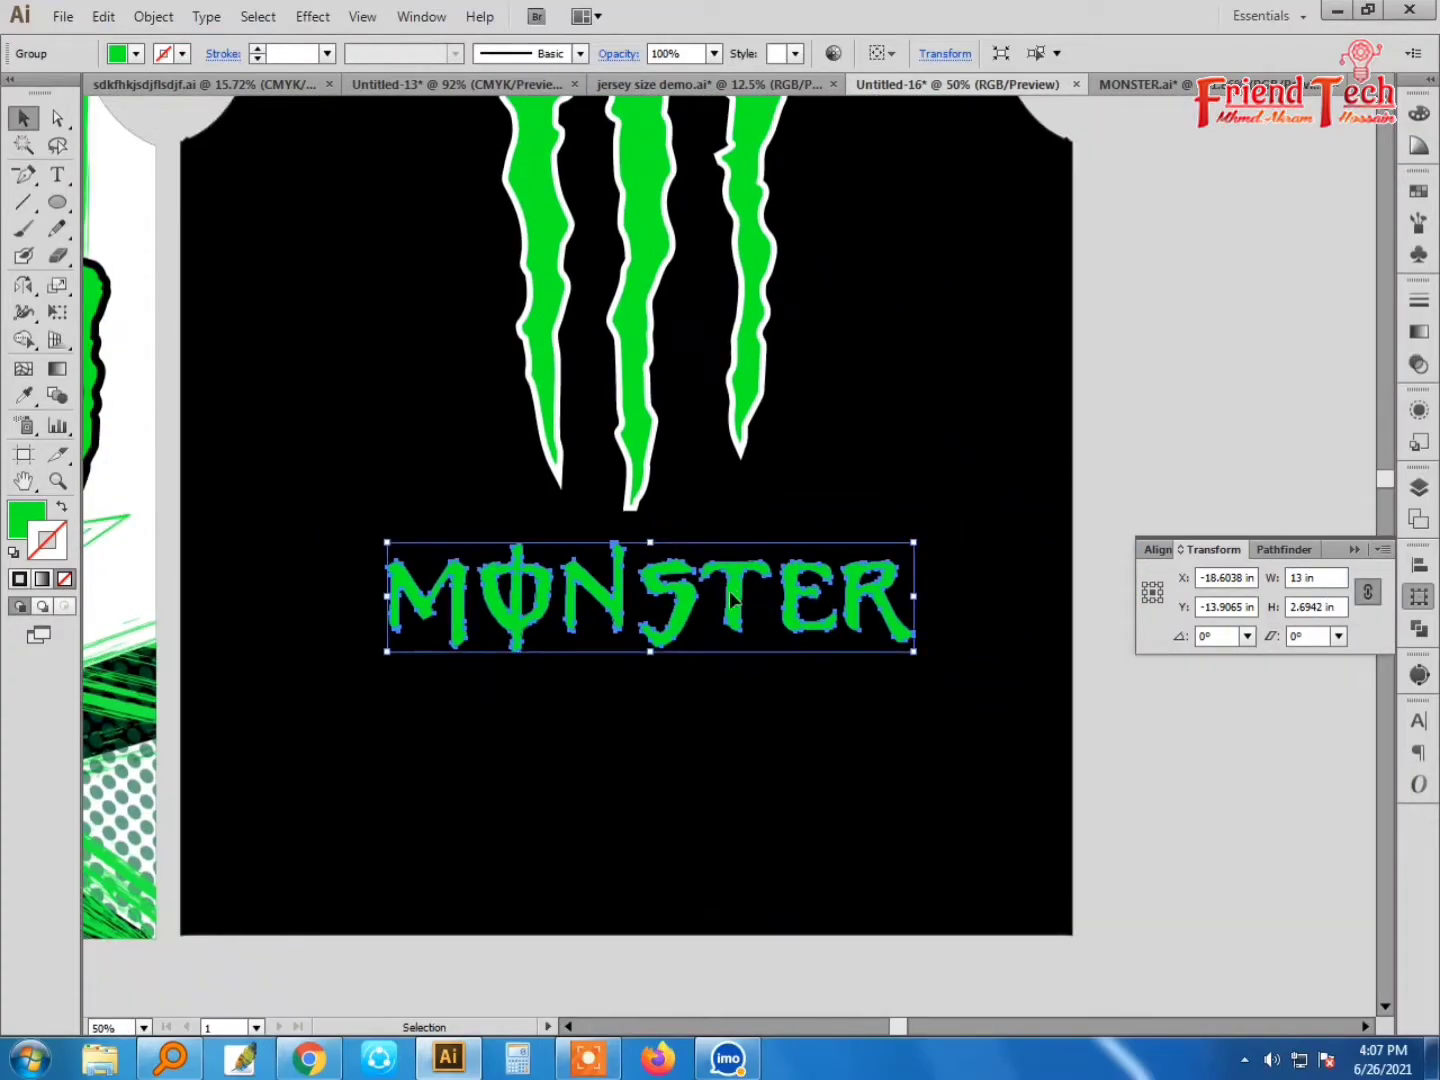
pyautogui.click(932, 685)
pyautogui.press('a')
pyautogui.moveTo(798, 632); pyautogui.dragTo(798, 640)
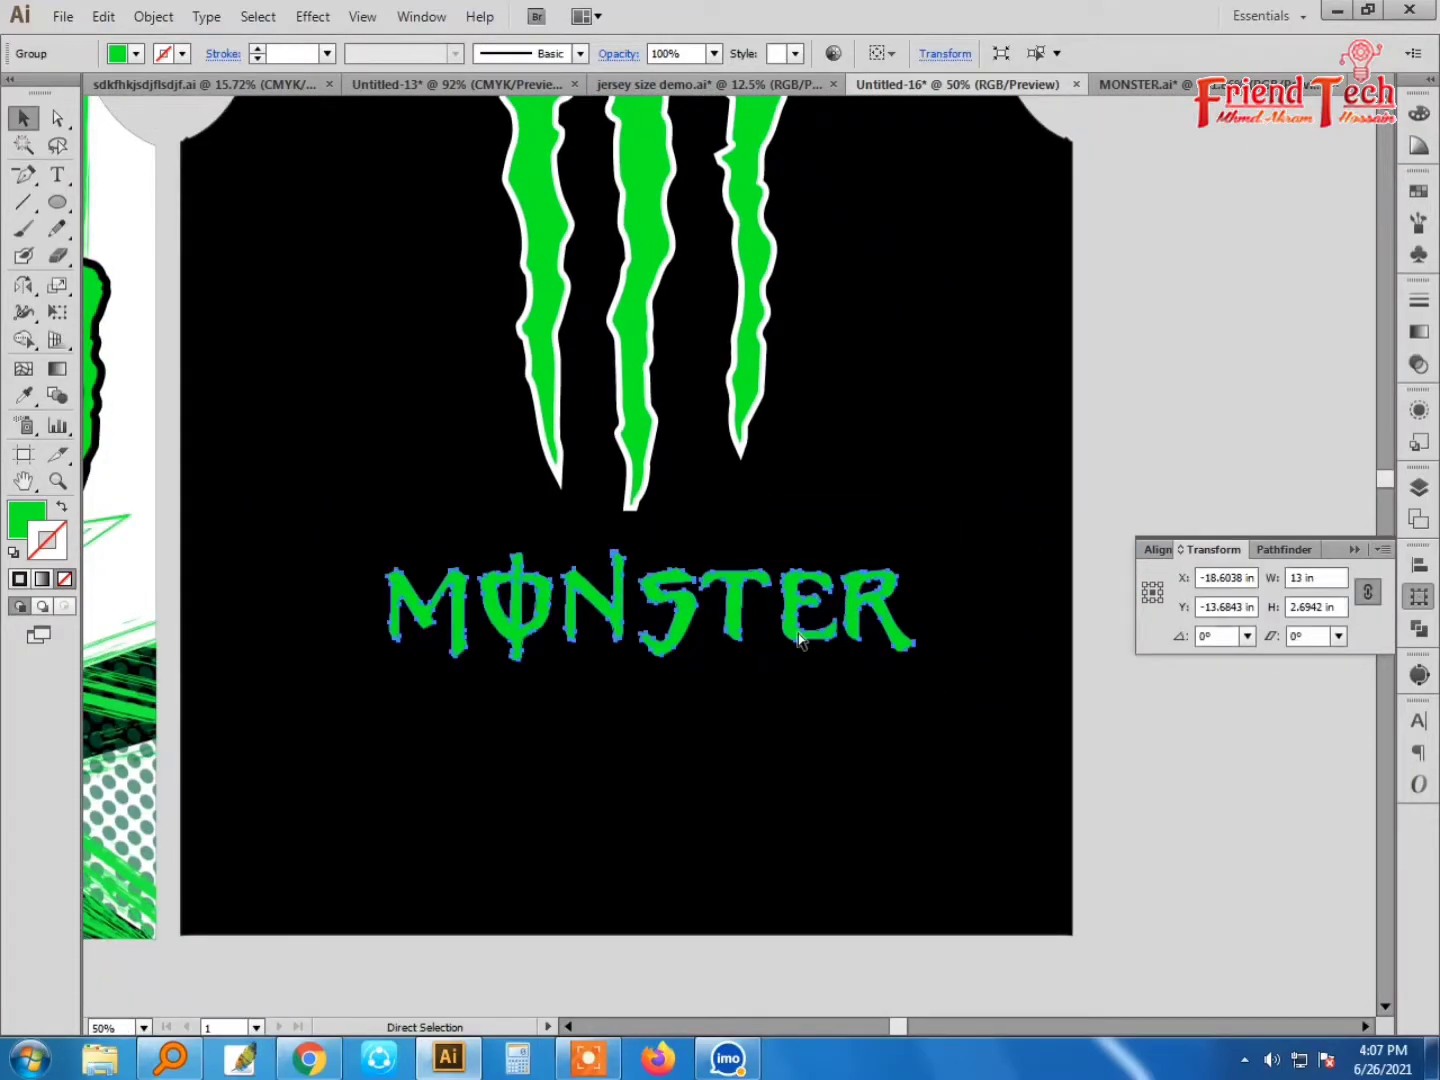
pyautogui.click(797, 640)
# Step: Give the wordmark a 30 pt outline and change the outline colour
pyautogui.press('v')
pyautogui.tripleClick(285, 53)
pyautogui.write('30')
pyautogui.press('Return')
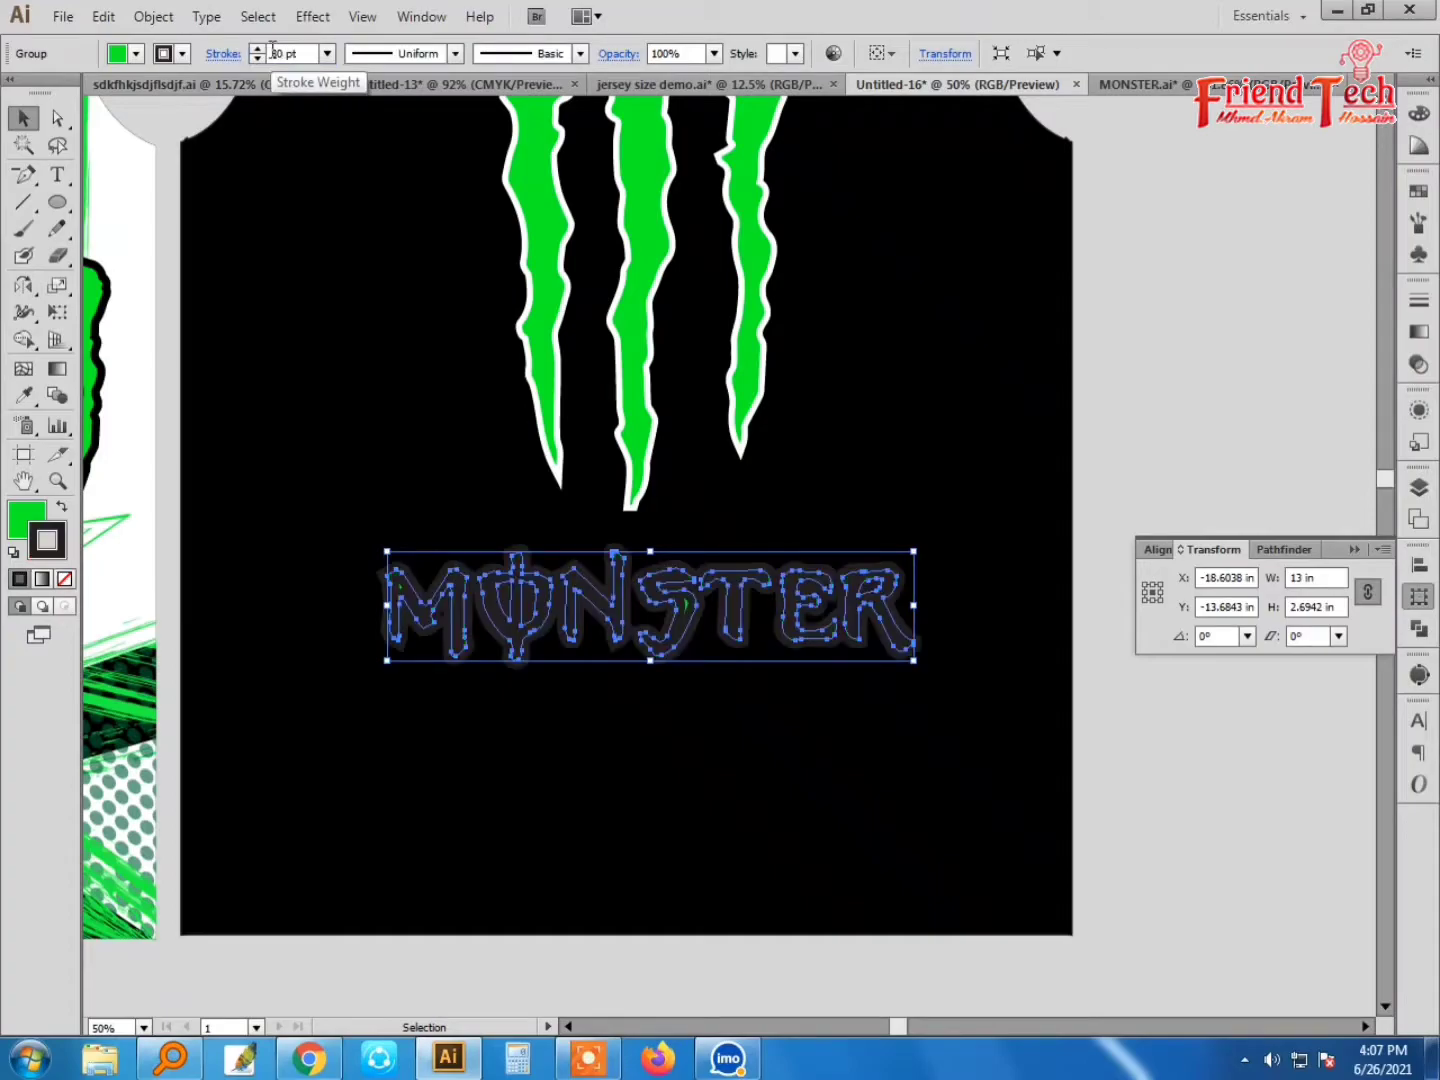
pyautogui.click(1419, 112)
pyautogui.click(1148, 125)
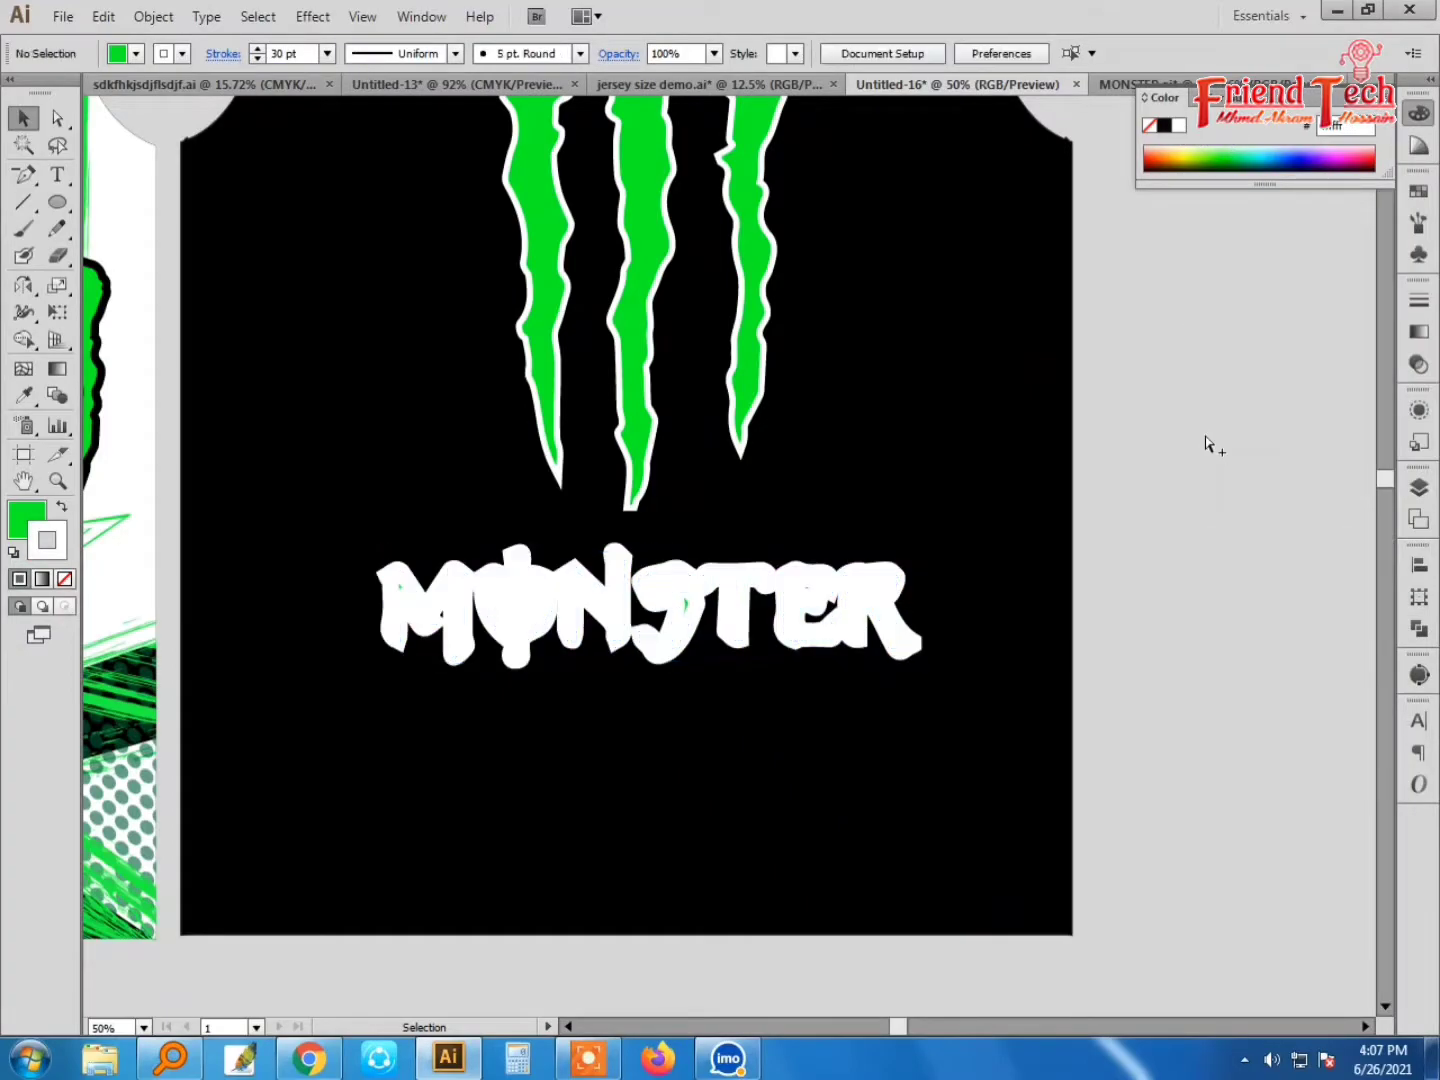
pyautogui.click(1204, 441)
# Step: Review the wordmark on the whole back with the bounding box toggled
pyautogui.hotkey('ctrl', '-')
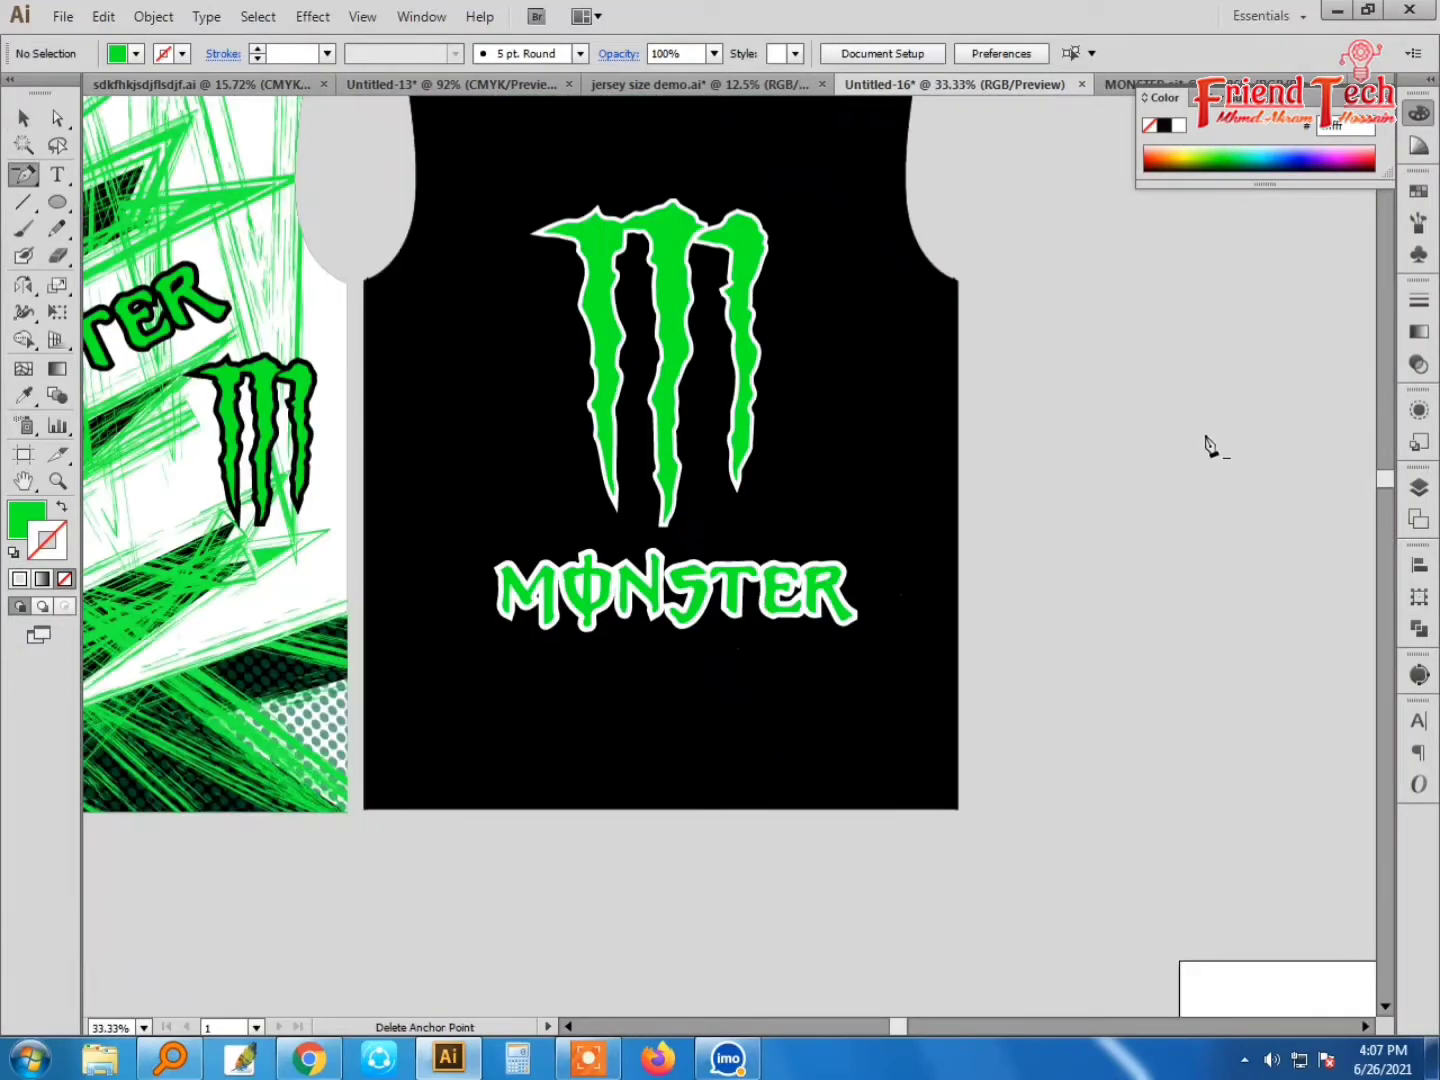
pyautogui.click(700, 654)
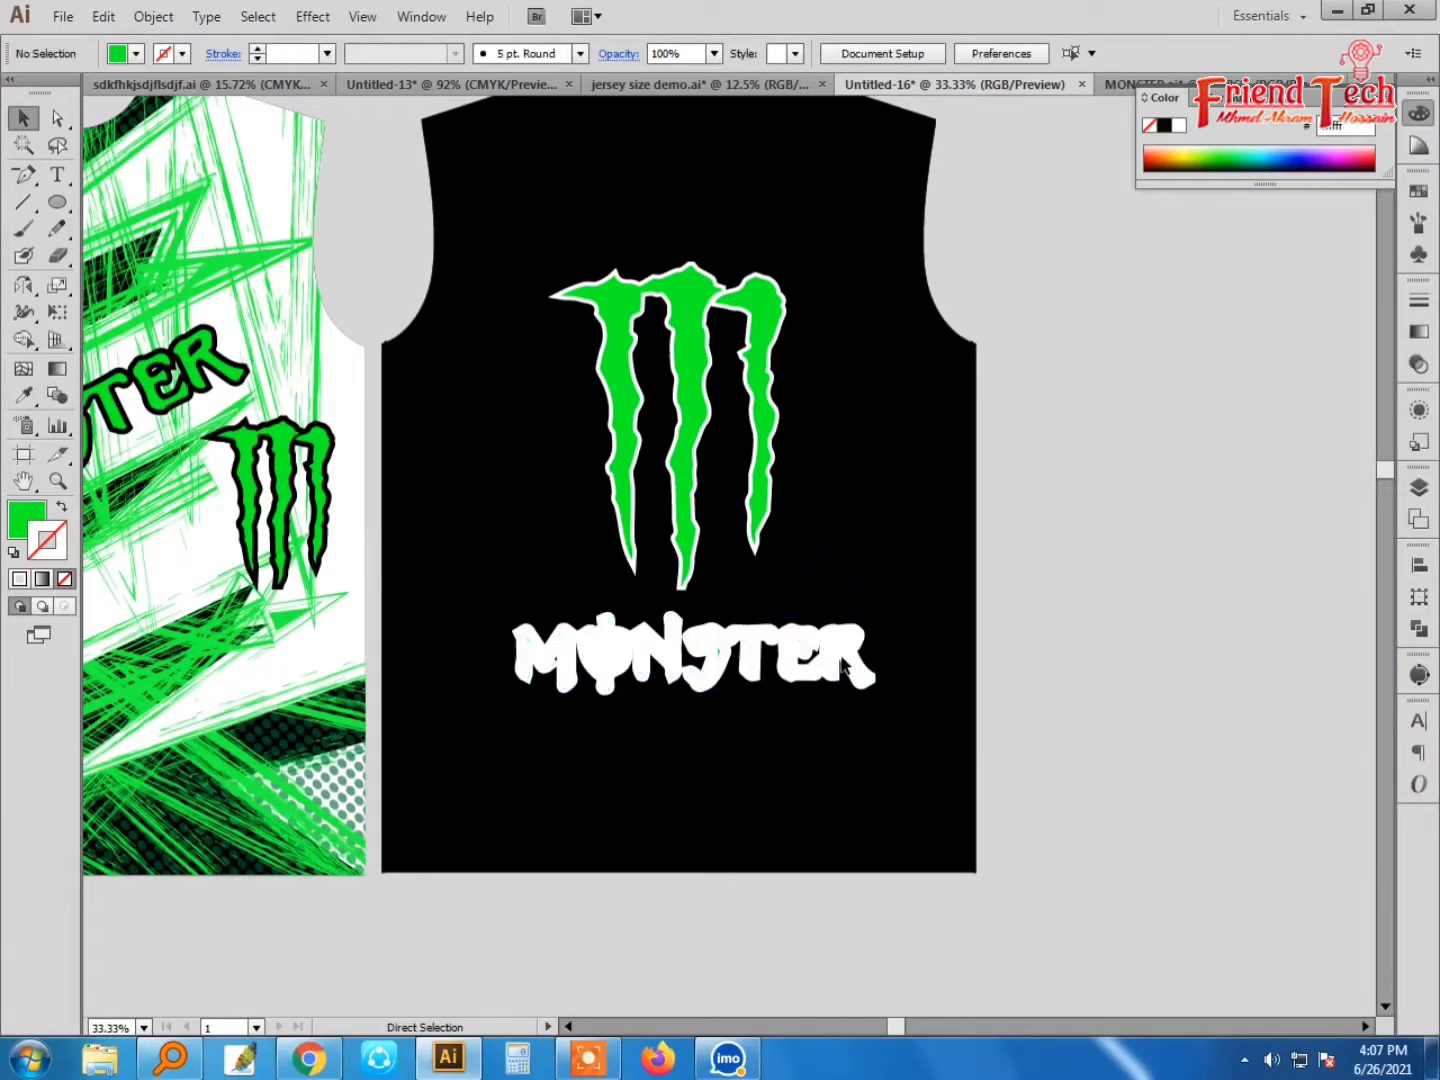
pyautogui.hotkey('ctrl', 'shift', 'b')
pyautogui.click(1130, 602)
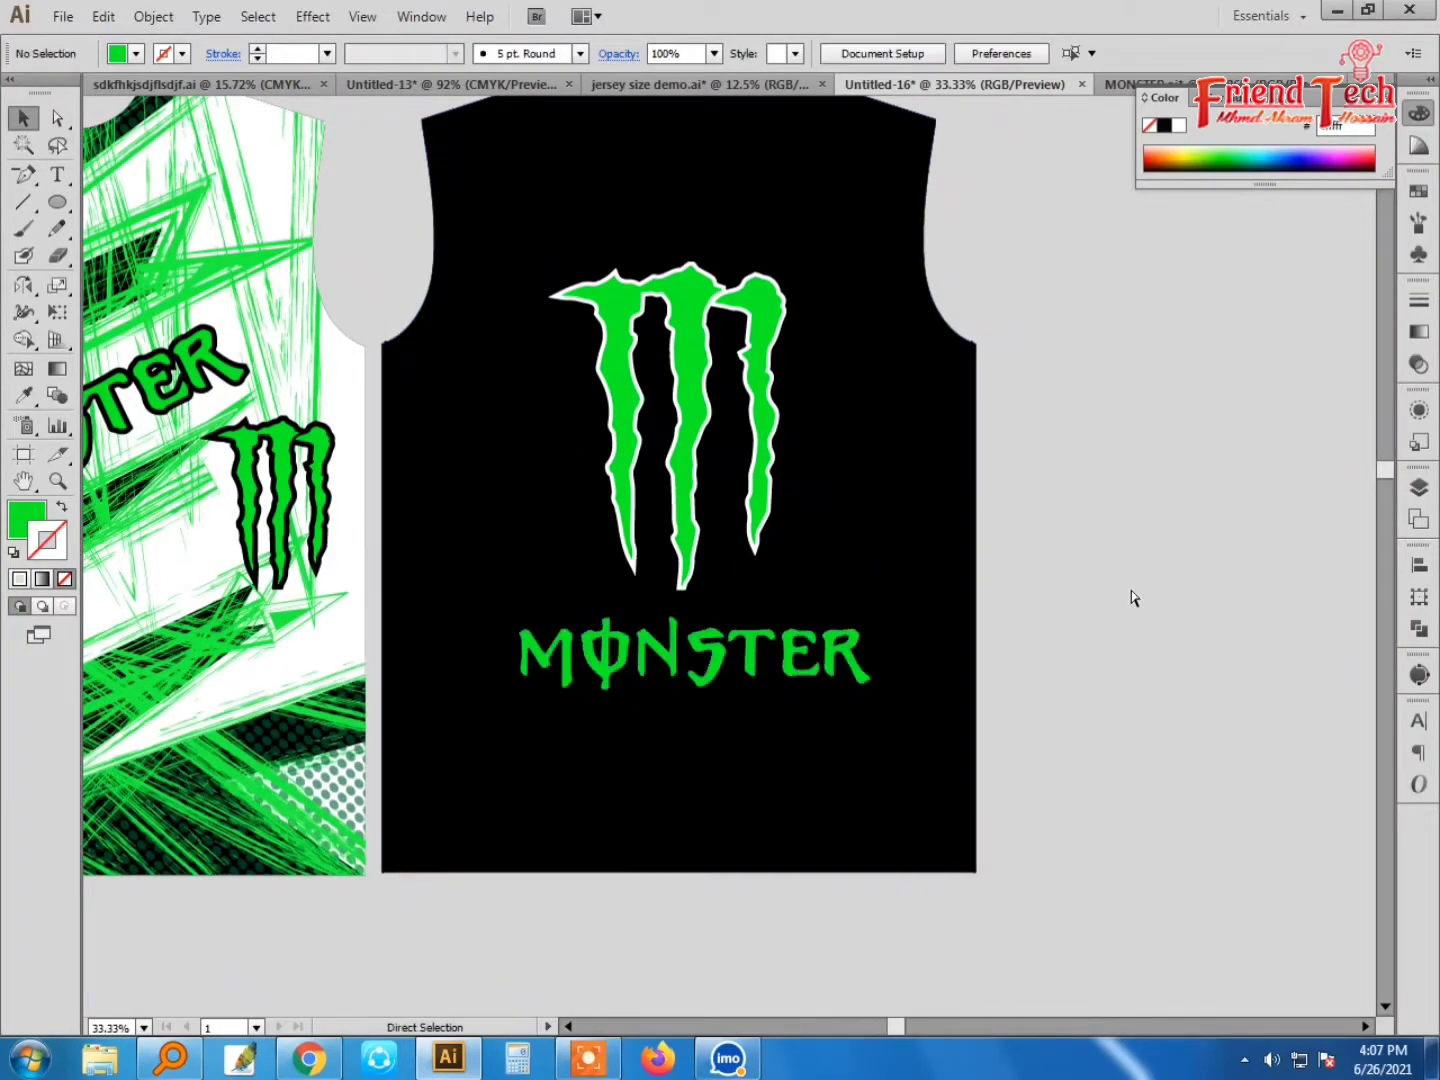
pyautogui.hotkey('ctrl', '-')
pyautogui.hotkey('ctrl', '-')
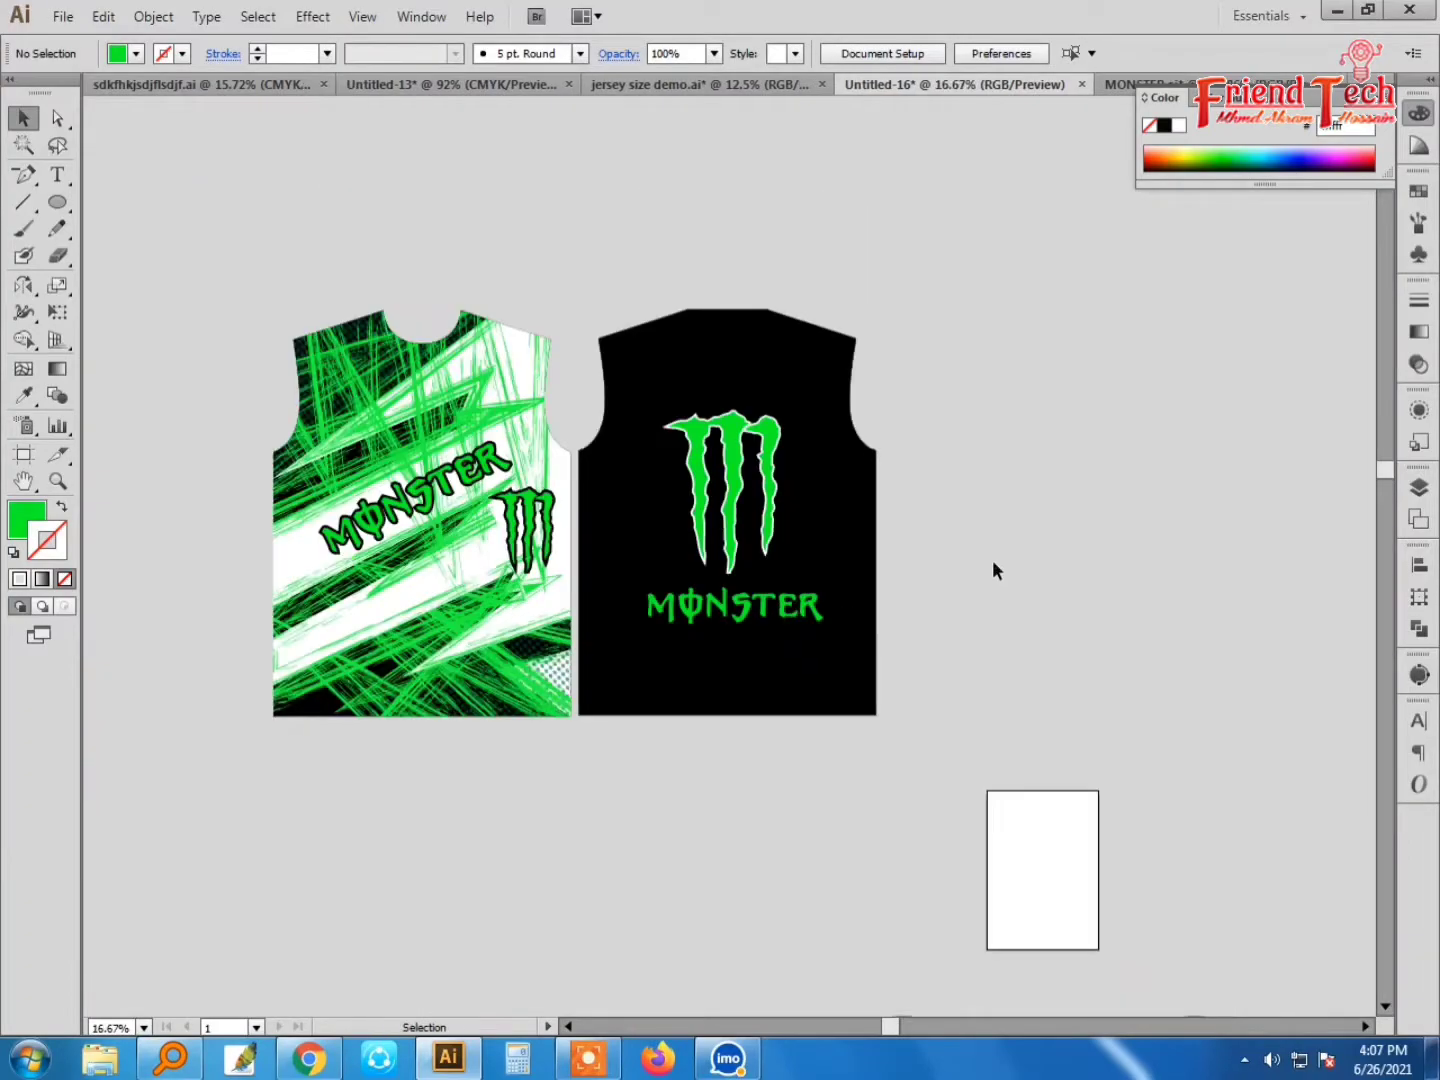
# Step: Move both sleeve shapes beneath the jerseys and select them
pyautogui.moveTo(910, 510); pyautogui.dragTo(879, 422)
pyautogui.moveTo(1191, 973); pyautogui.dragTo(742, 669)
pyautogui.click(446, 790)
pyautogui.moveTo(441, 790); pyautogui.dragTo(705, 607)
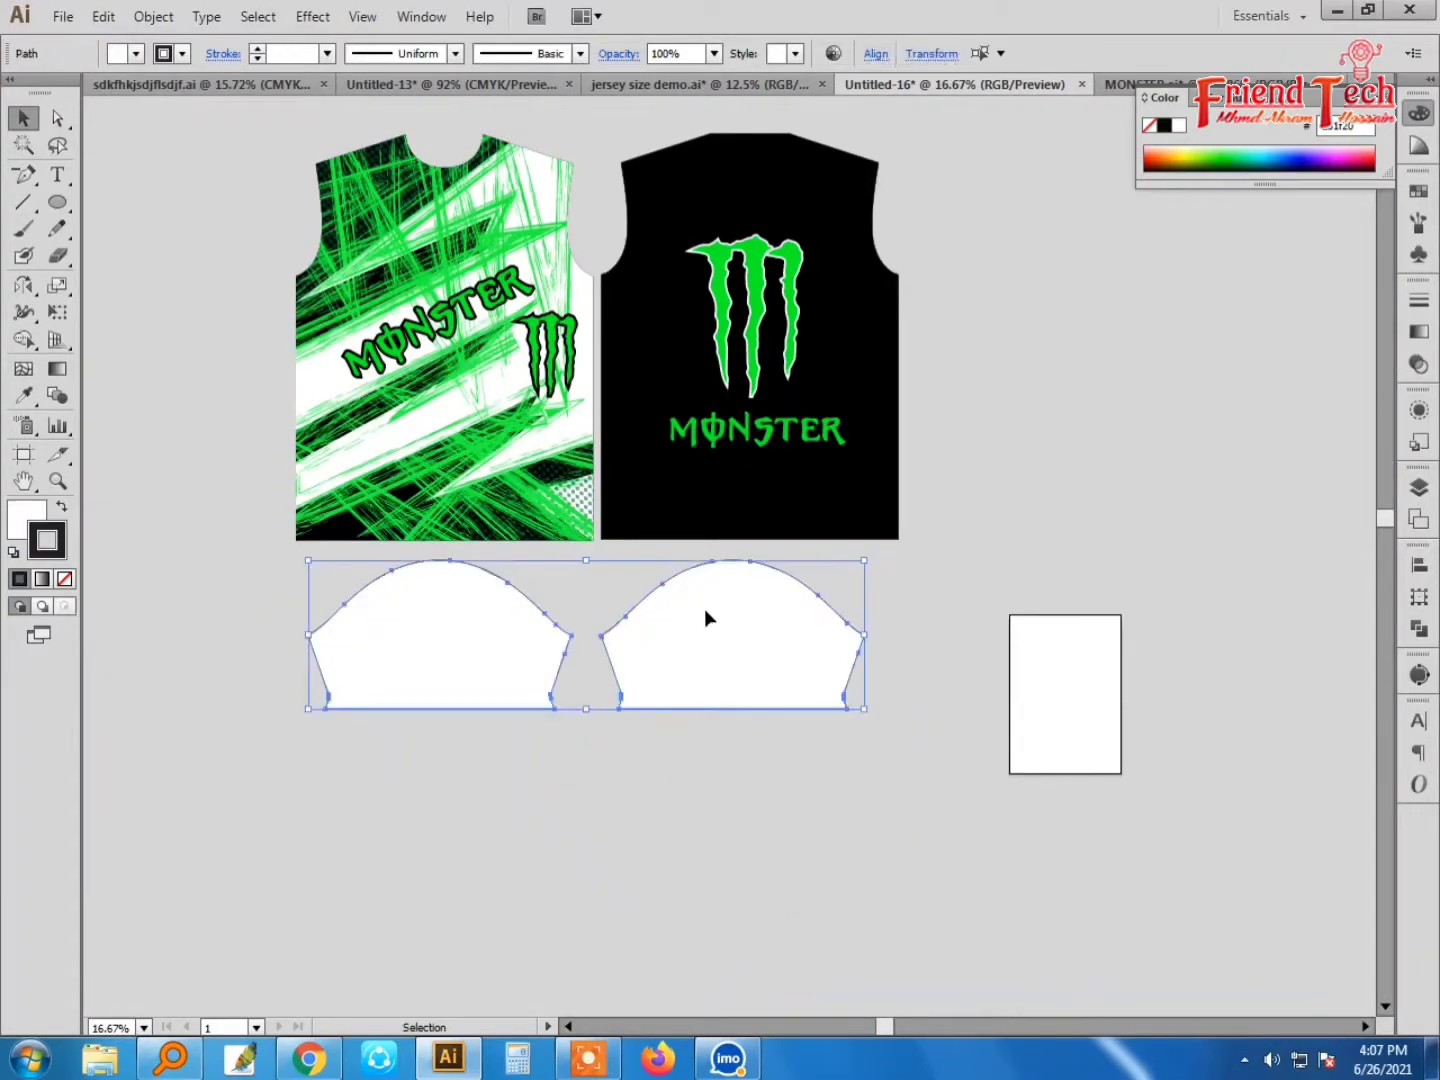
# Step: Fill the sleeves with the jersey back's black via the eyedropper
pyautogui.press('i')
pyautogui.click(769, 420)
pyautogui.press('v')
pyautogui.click(960, 443)
pyautogui.moveTo(194, 360); pyautogui.dragTo(986, 841)
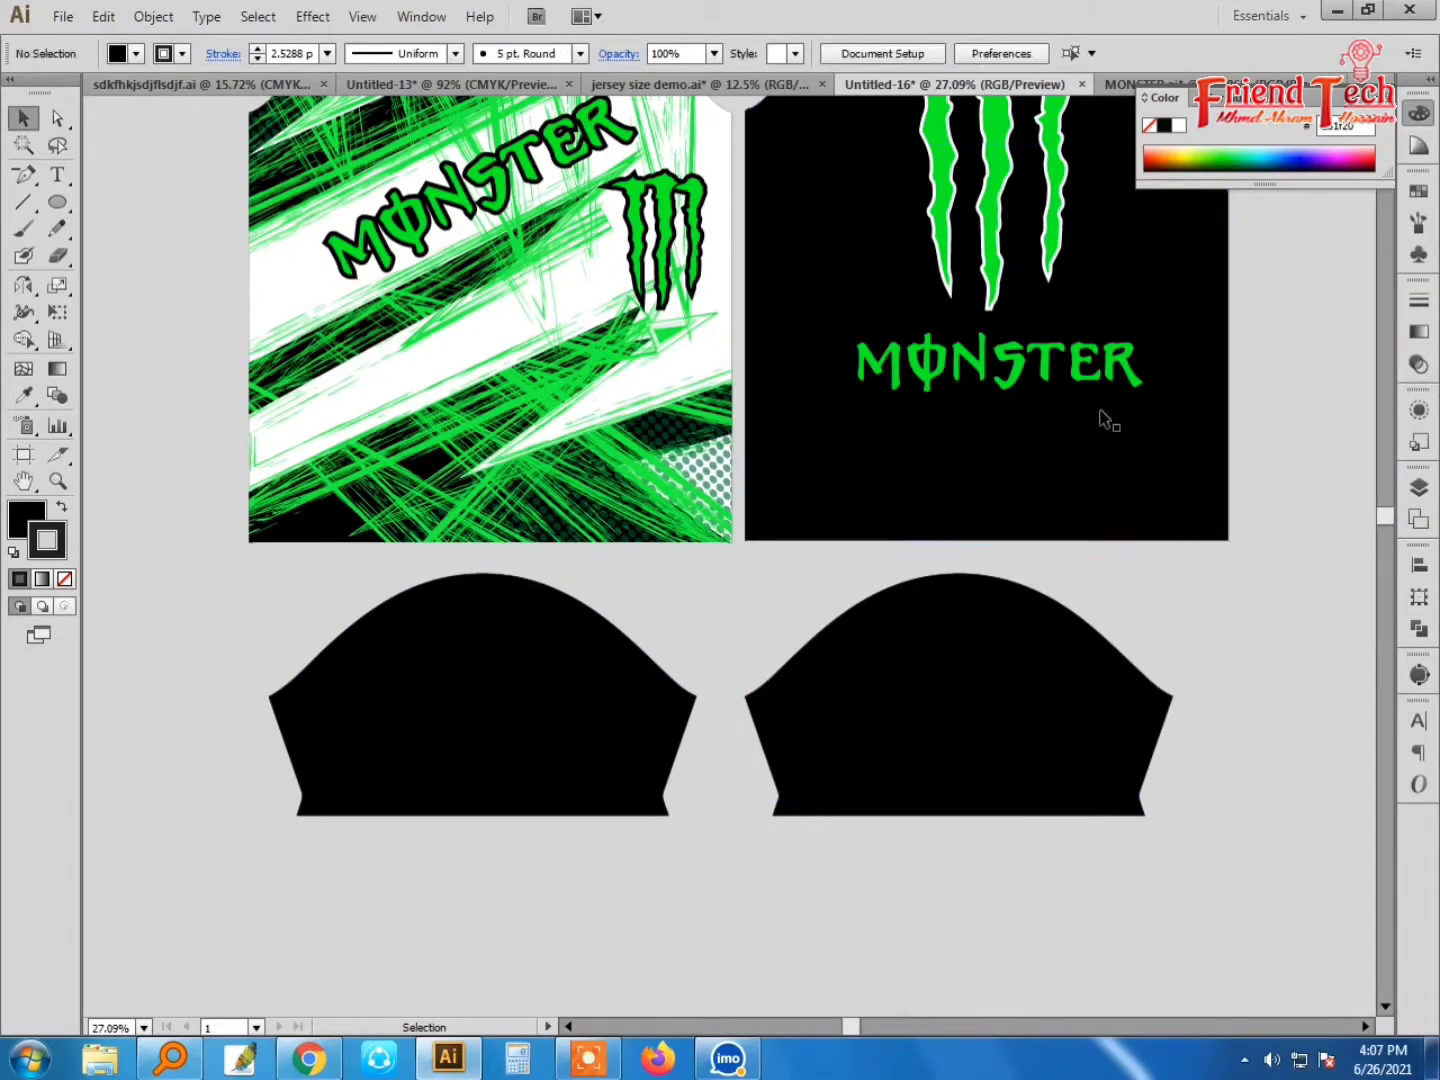
# Step: Place a 3.5 in wide copy of MONSTER low on the right sleeve
pyautogui.moveTo(1093, 392); pyautogui.dragTo(1049, 740)
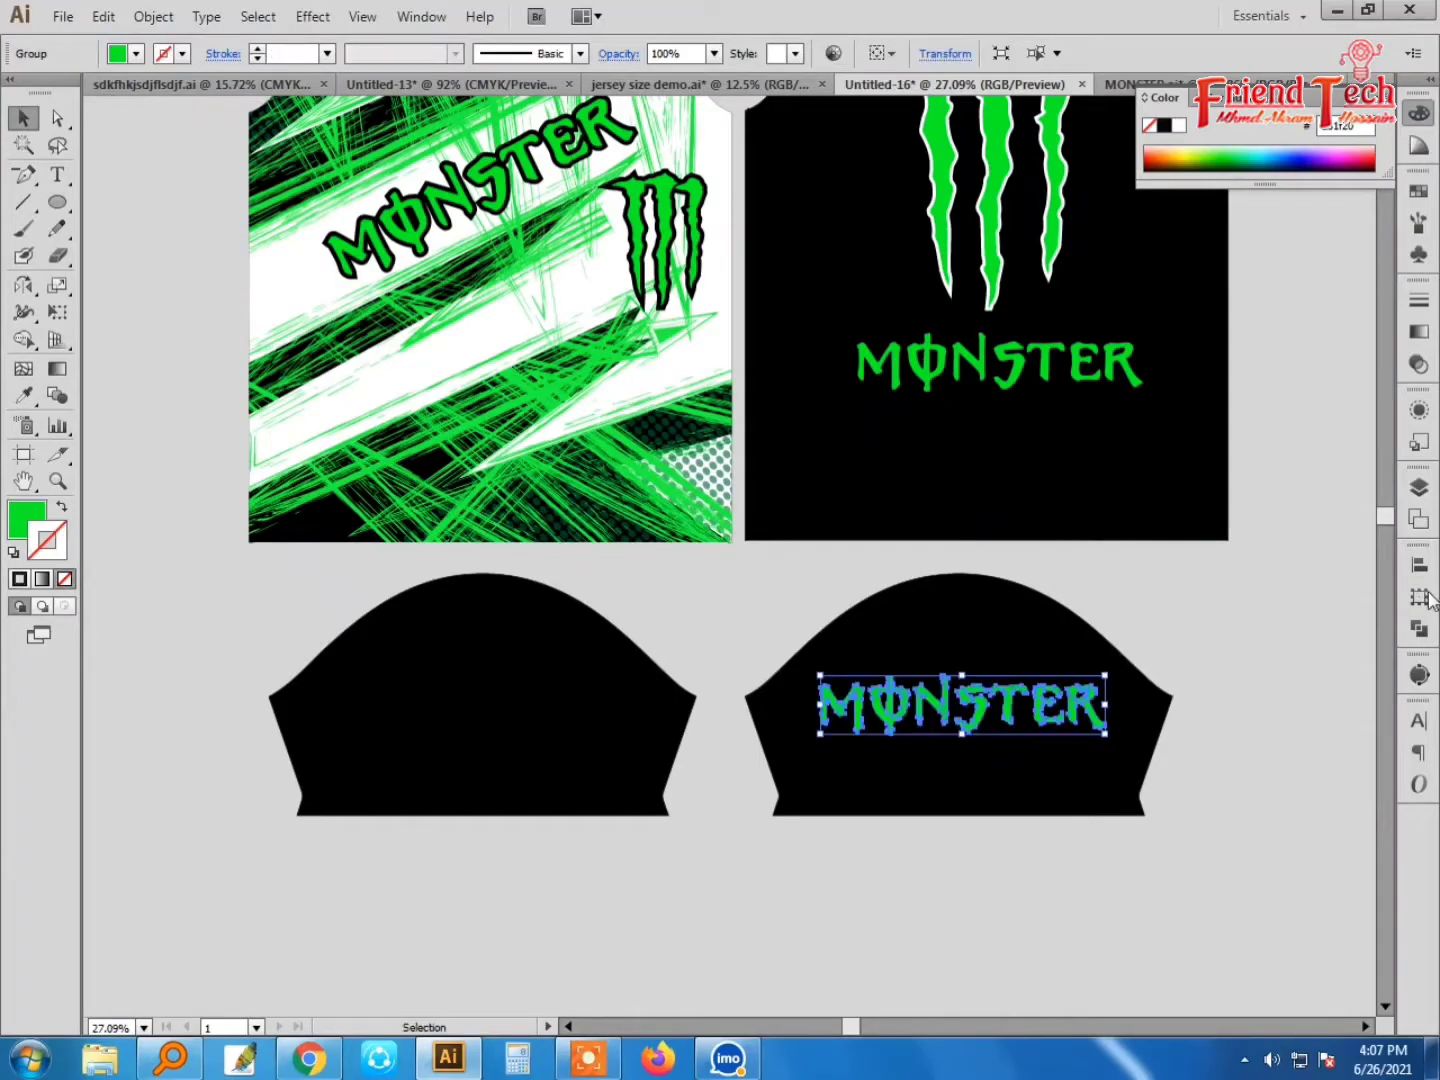
pyautogui.click(1419, 597)
pyautogui.click(1308, 578)
pyautogui.write('3.5')
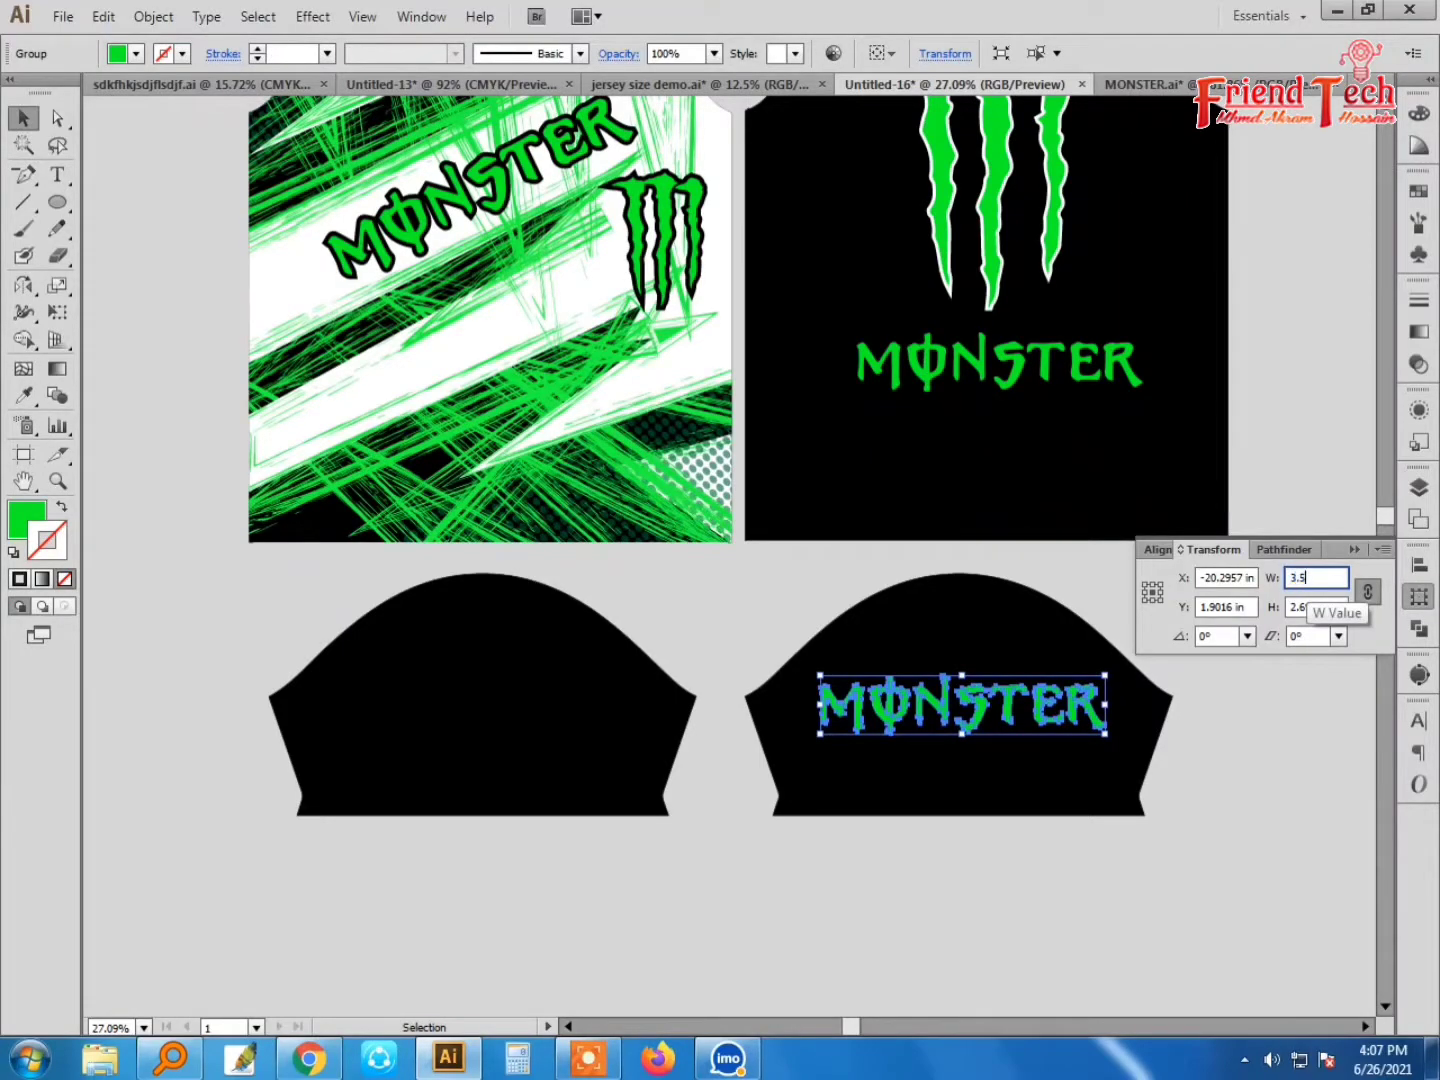
pyautogui.press('Return')
pyautogui.click(965, 748)
pyautogui.moveTo(976, 743); pyautogui.dragTo(985, 787)
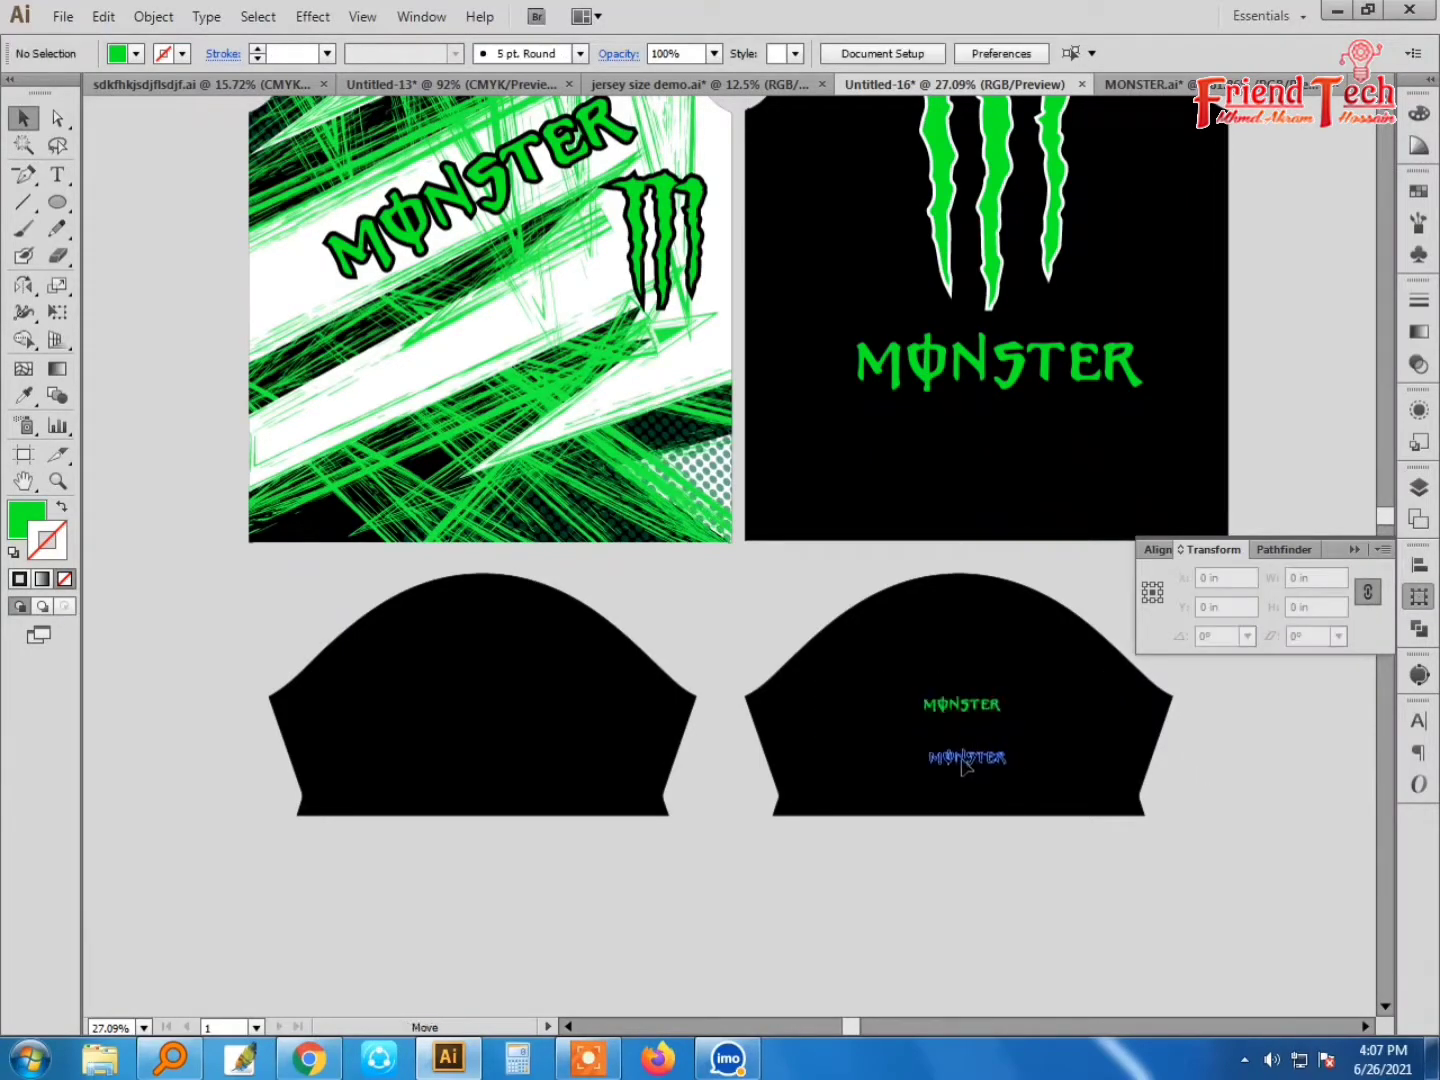
pyautogui.click(986, 864)
# Step: Place a 3 in tall copy of the claw logo on the left sleeve
pyautogui.scroll(2, 720, 256)
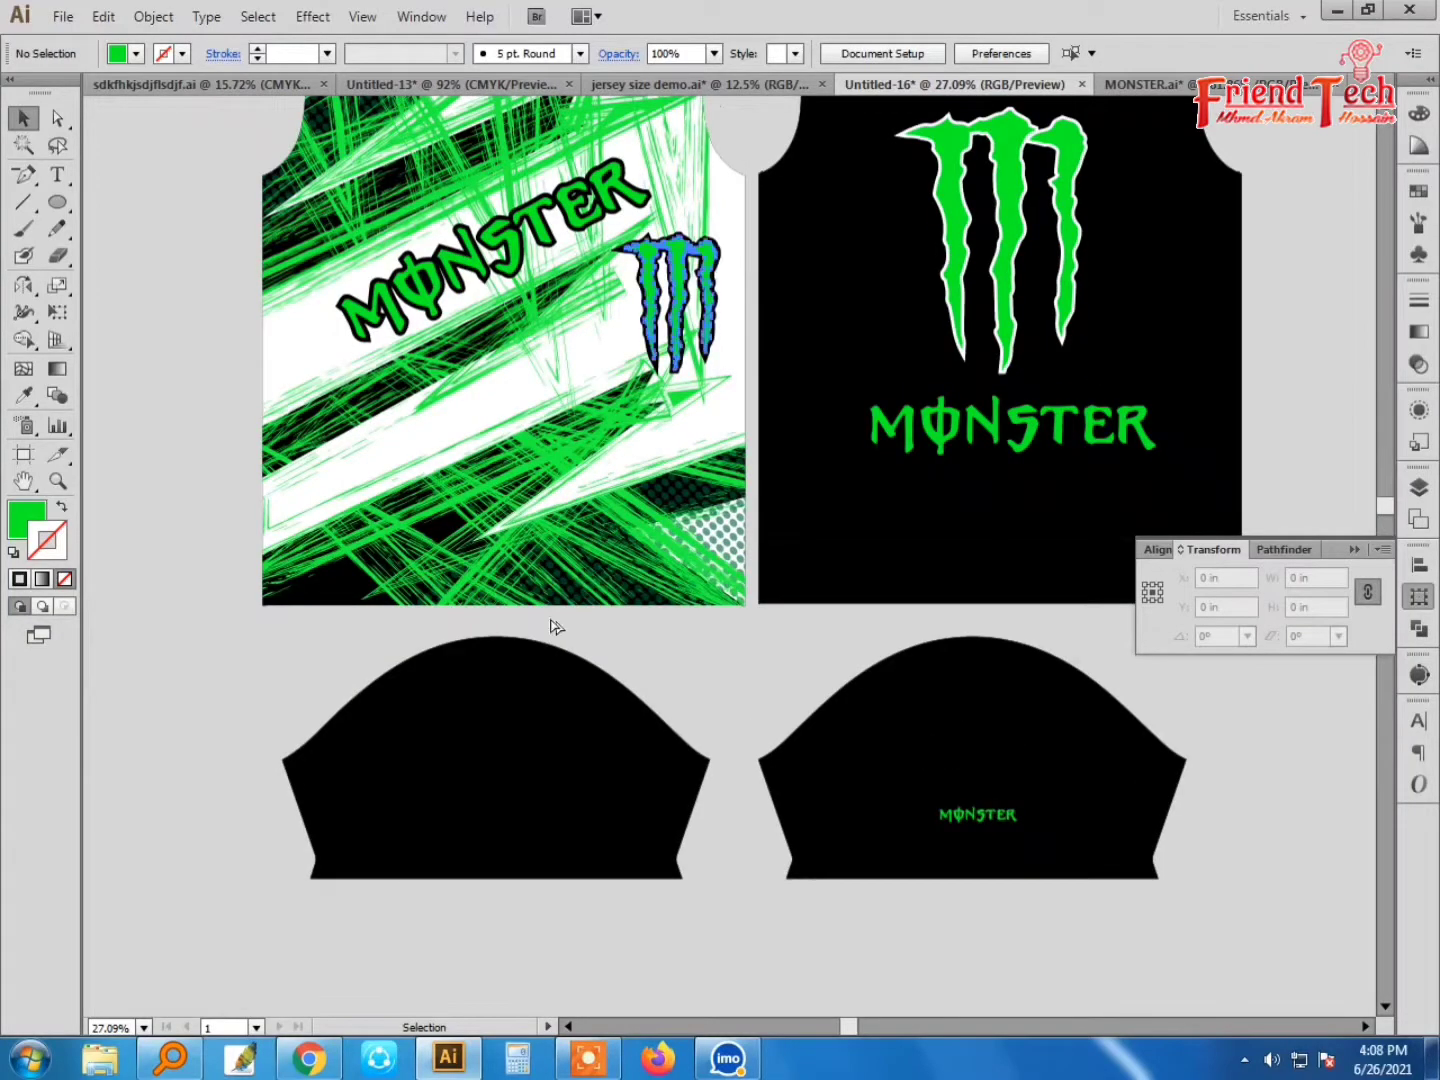
pyautogui.moveTo(723, 258); pyautogui.dragTo(534, 718)
pyautogui.doubleClick(1309, 606)
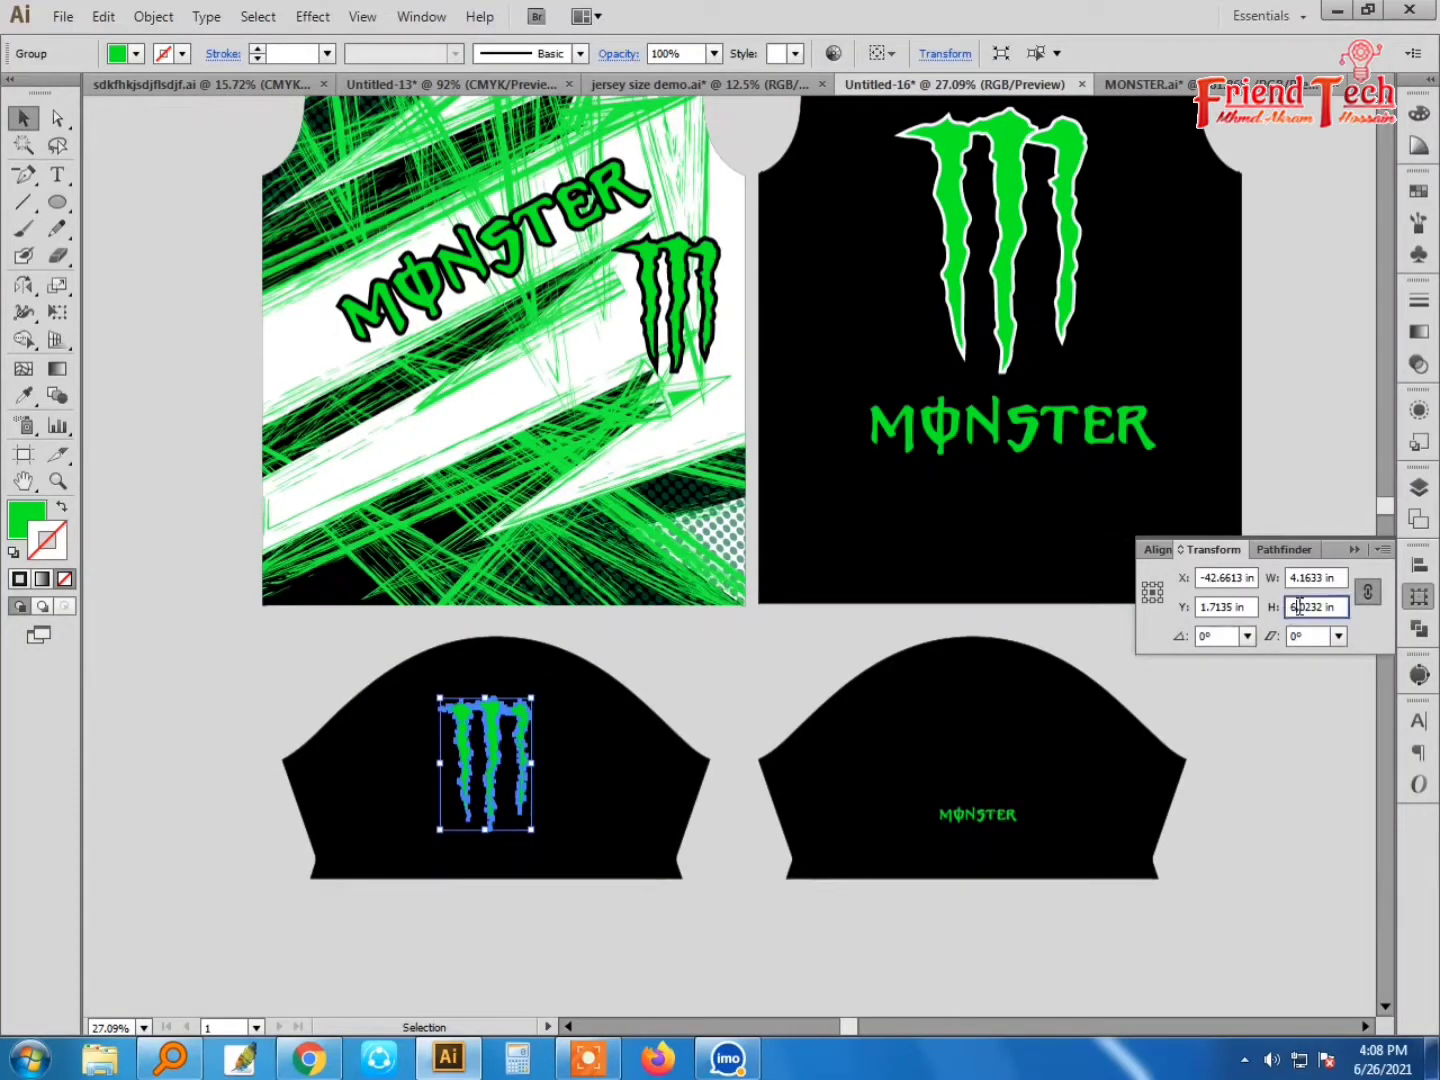
pyautogui.write('3')
pyautogui.press('Return')
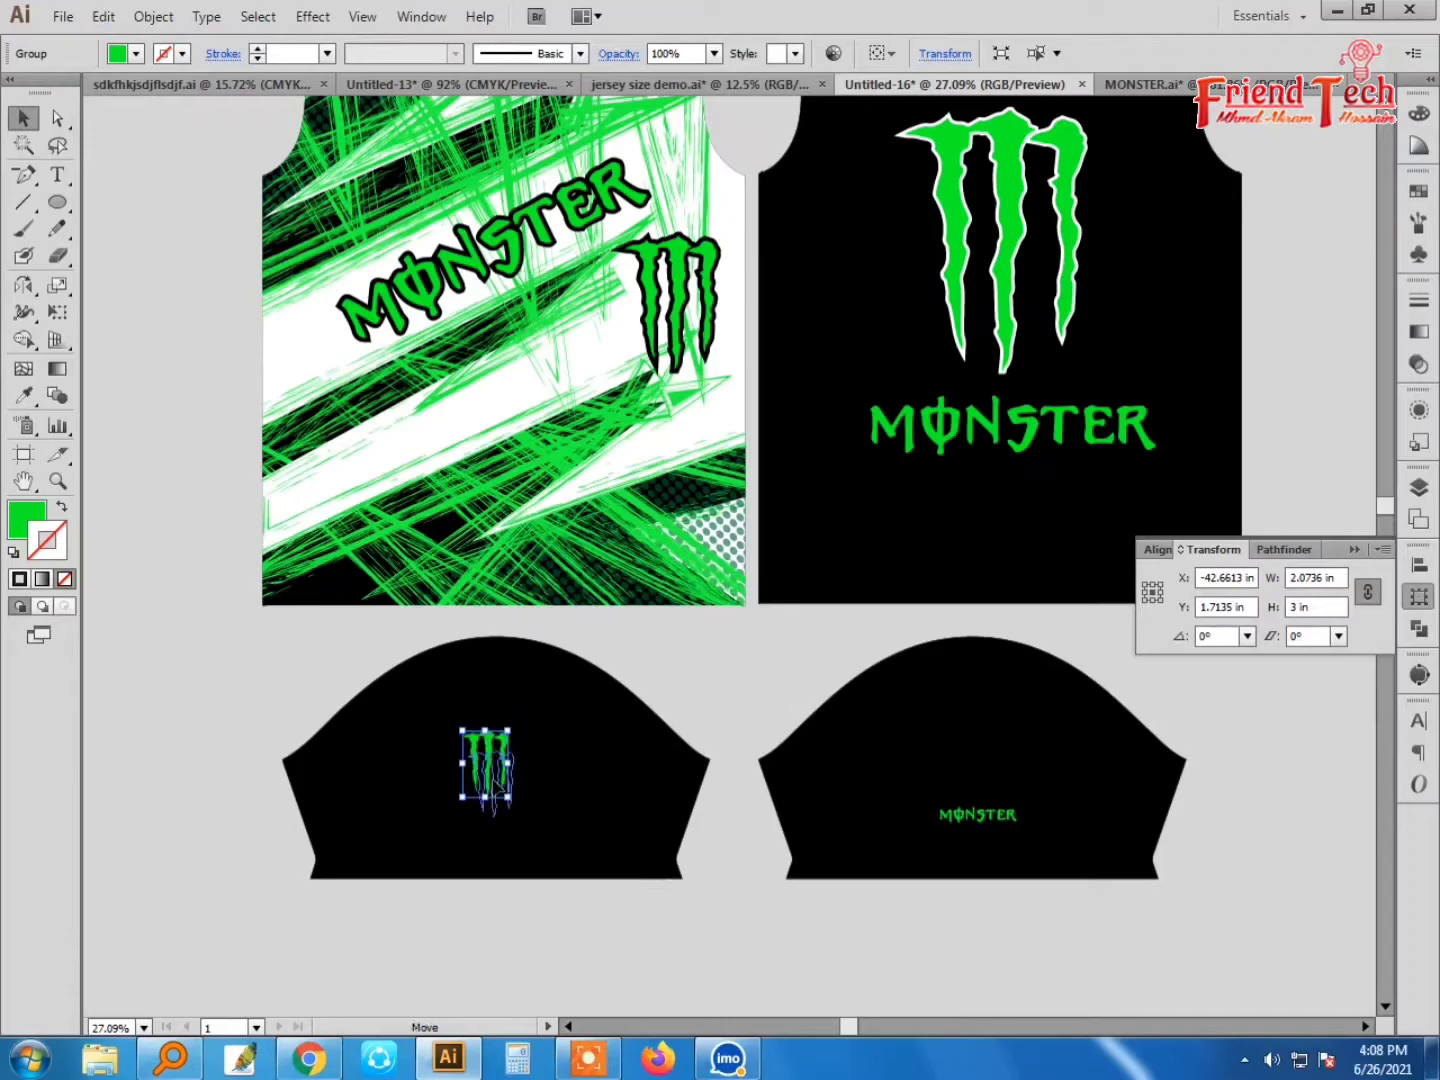
pyautogui.moveTo(487, 761); pyautogui.dragTo(495, 783)
pyautogui.click(703, 651)
# Step: Zoom and scroll out to view the whole jersey layout
pyautogui.hotkey('ctrl', '-')
pyautogui.press('-')
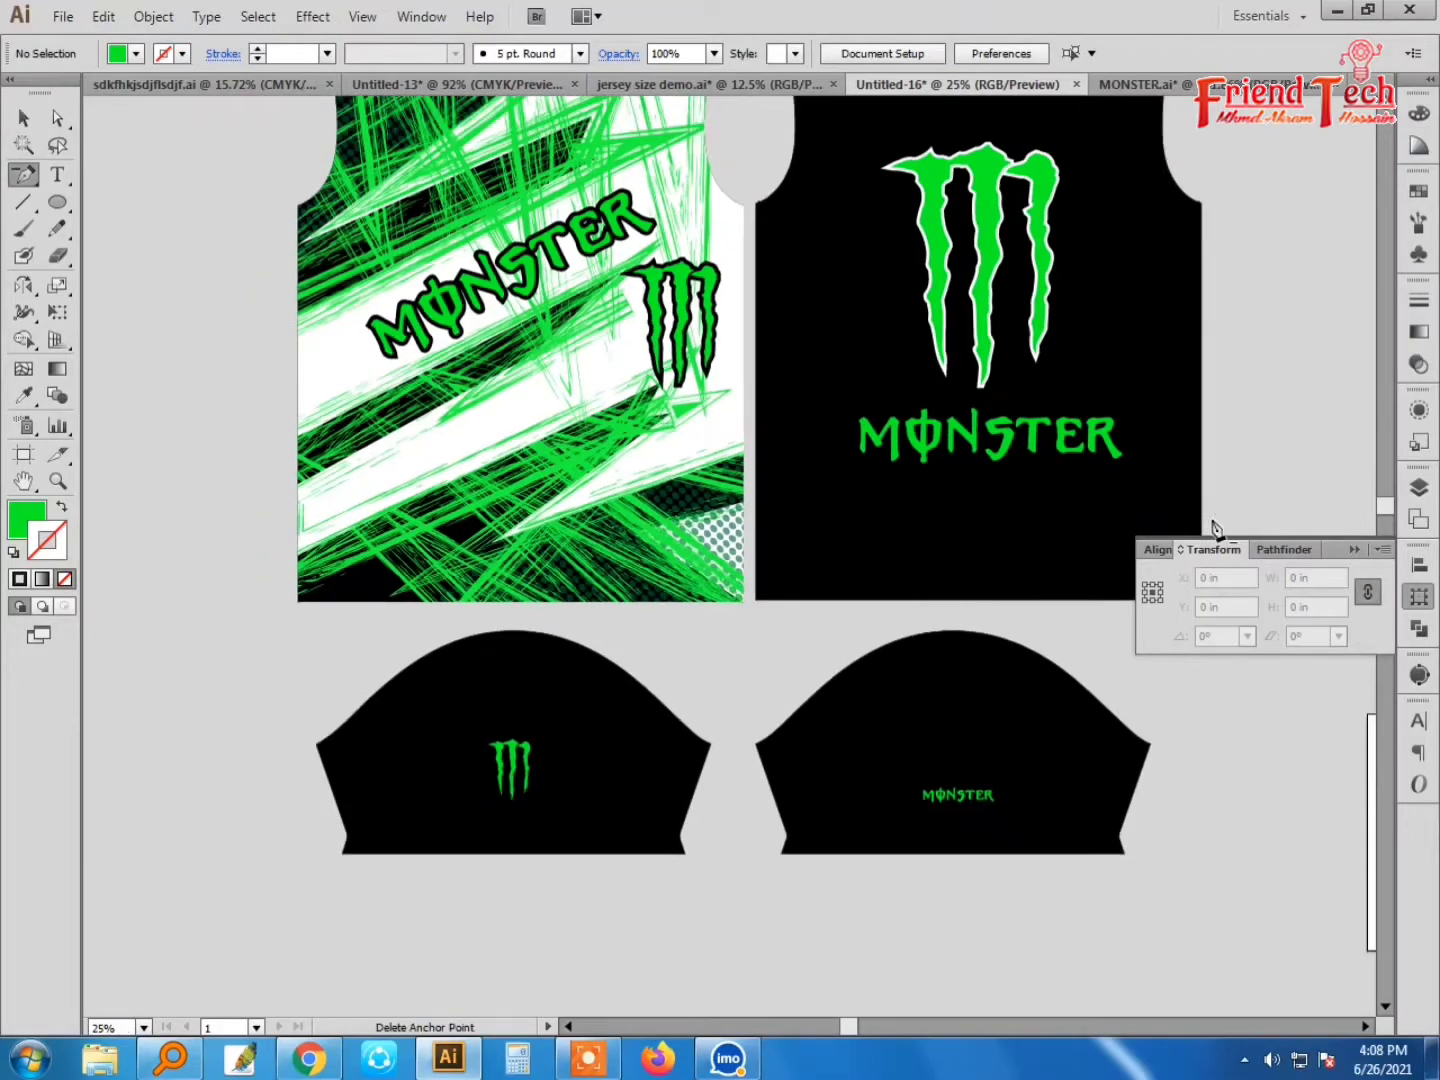
pyautogui.scroll(2, 1190, 480)
pyautogui.scroll(2, 1192, 499)
pyautogui.hscroll(1, 1190, 491)
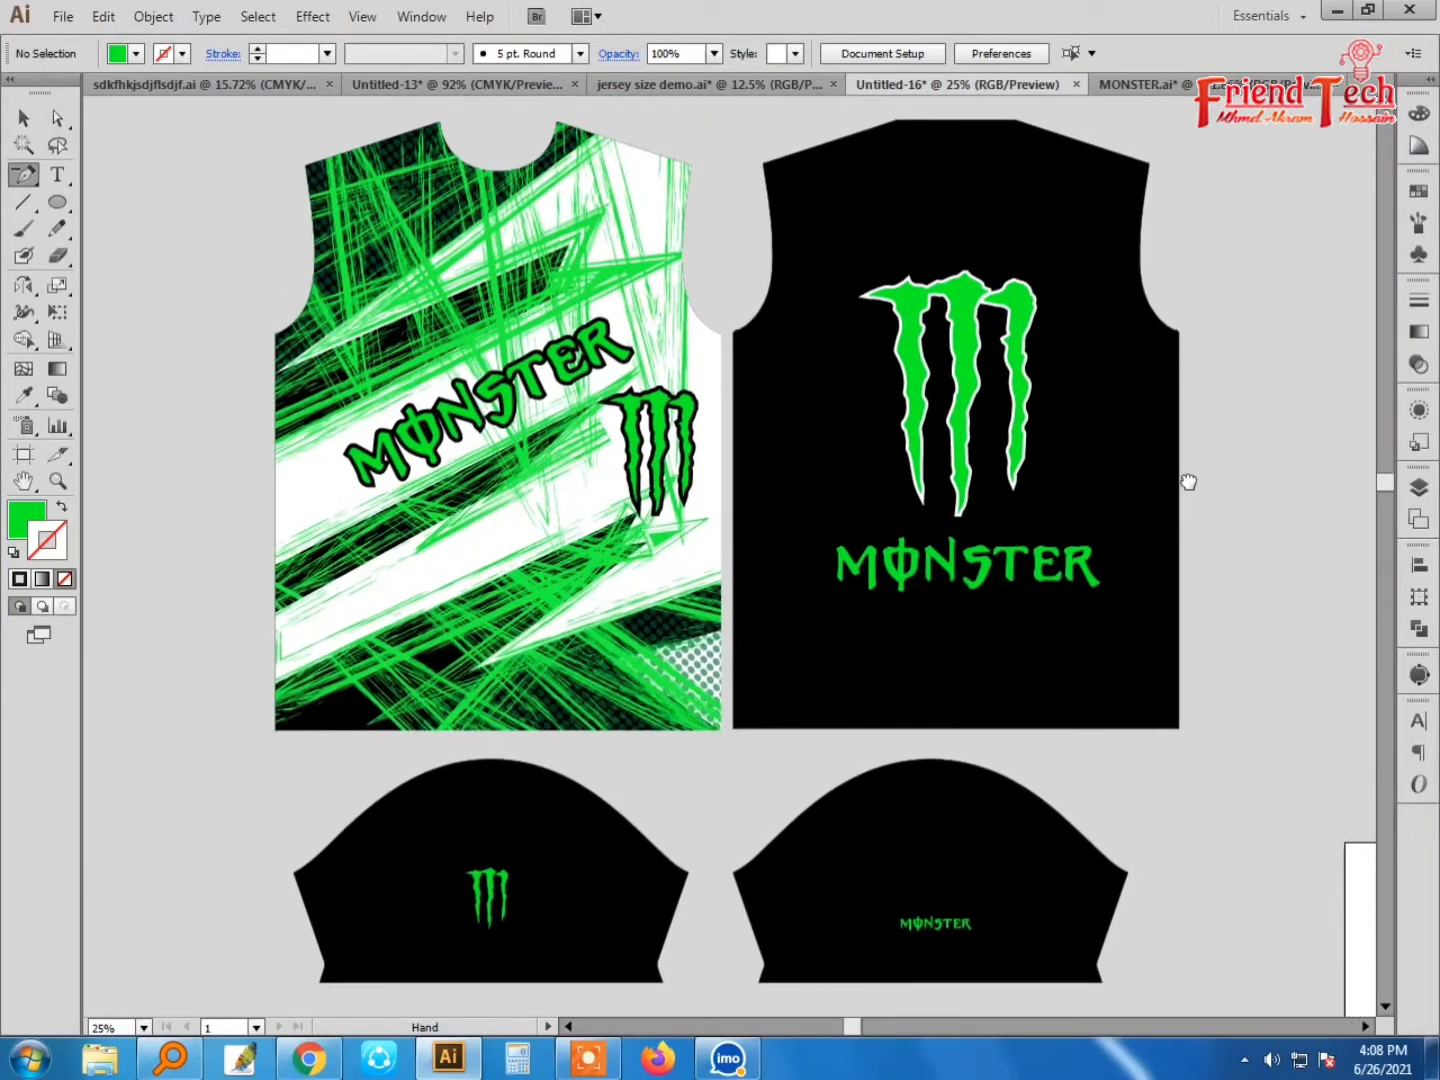
pyautogui.press('v')
pyautogui.hscroll(1, 1192, 476)
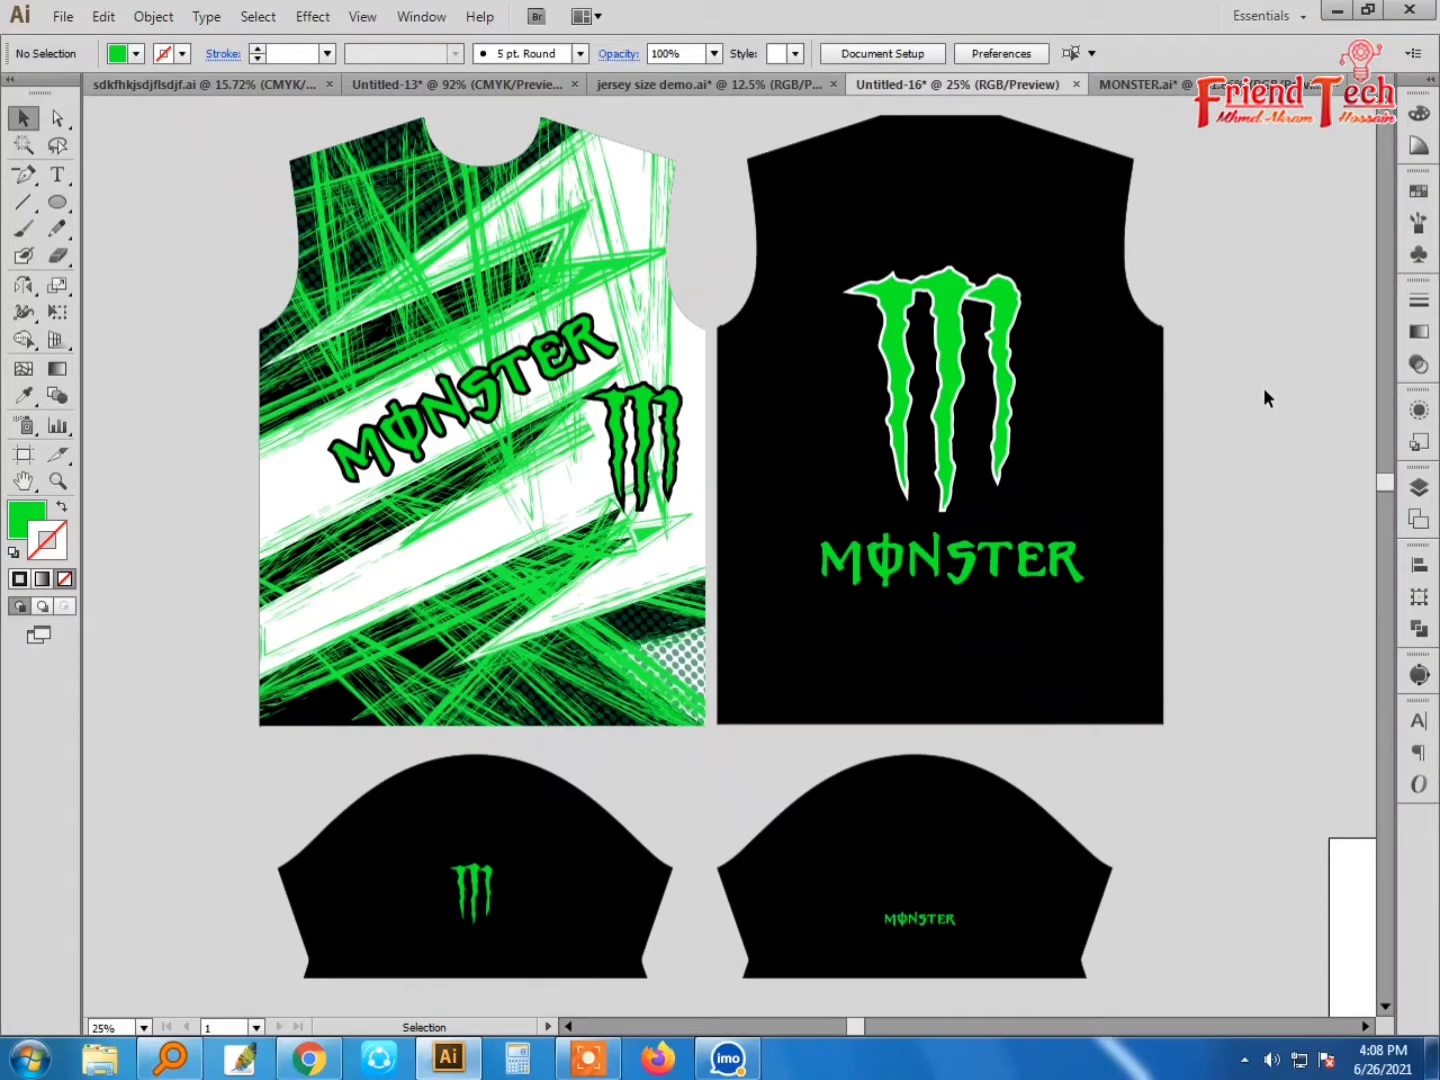